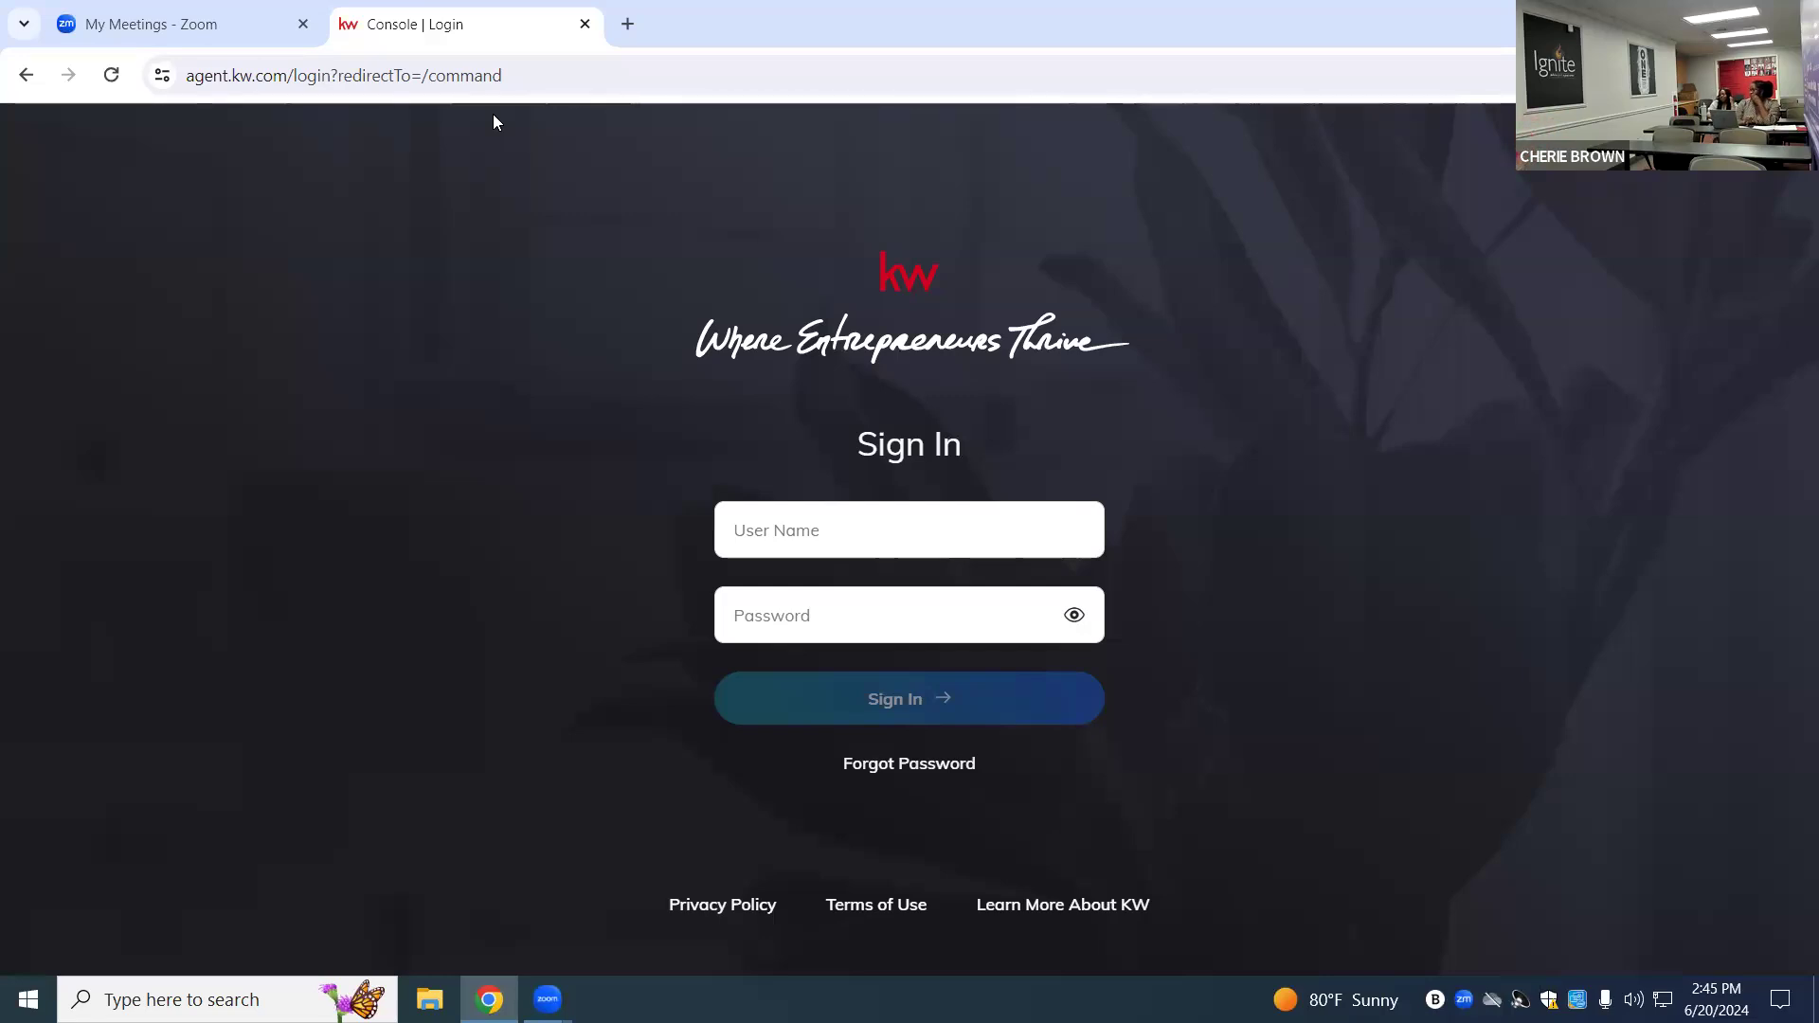
Sign in with the agent's username and password, retyping the password after it is rejected.
{"action": "left_click", "coordinate": [938, 536]}
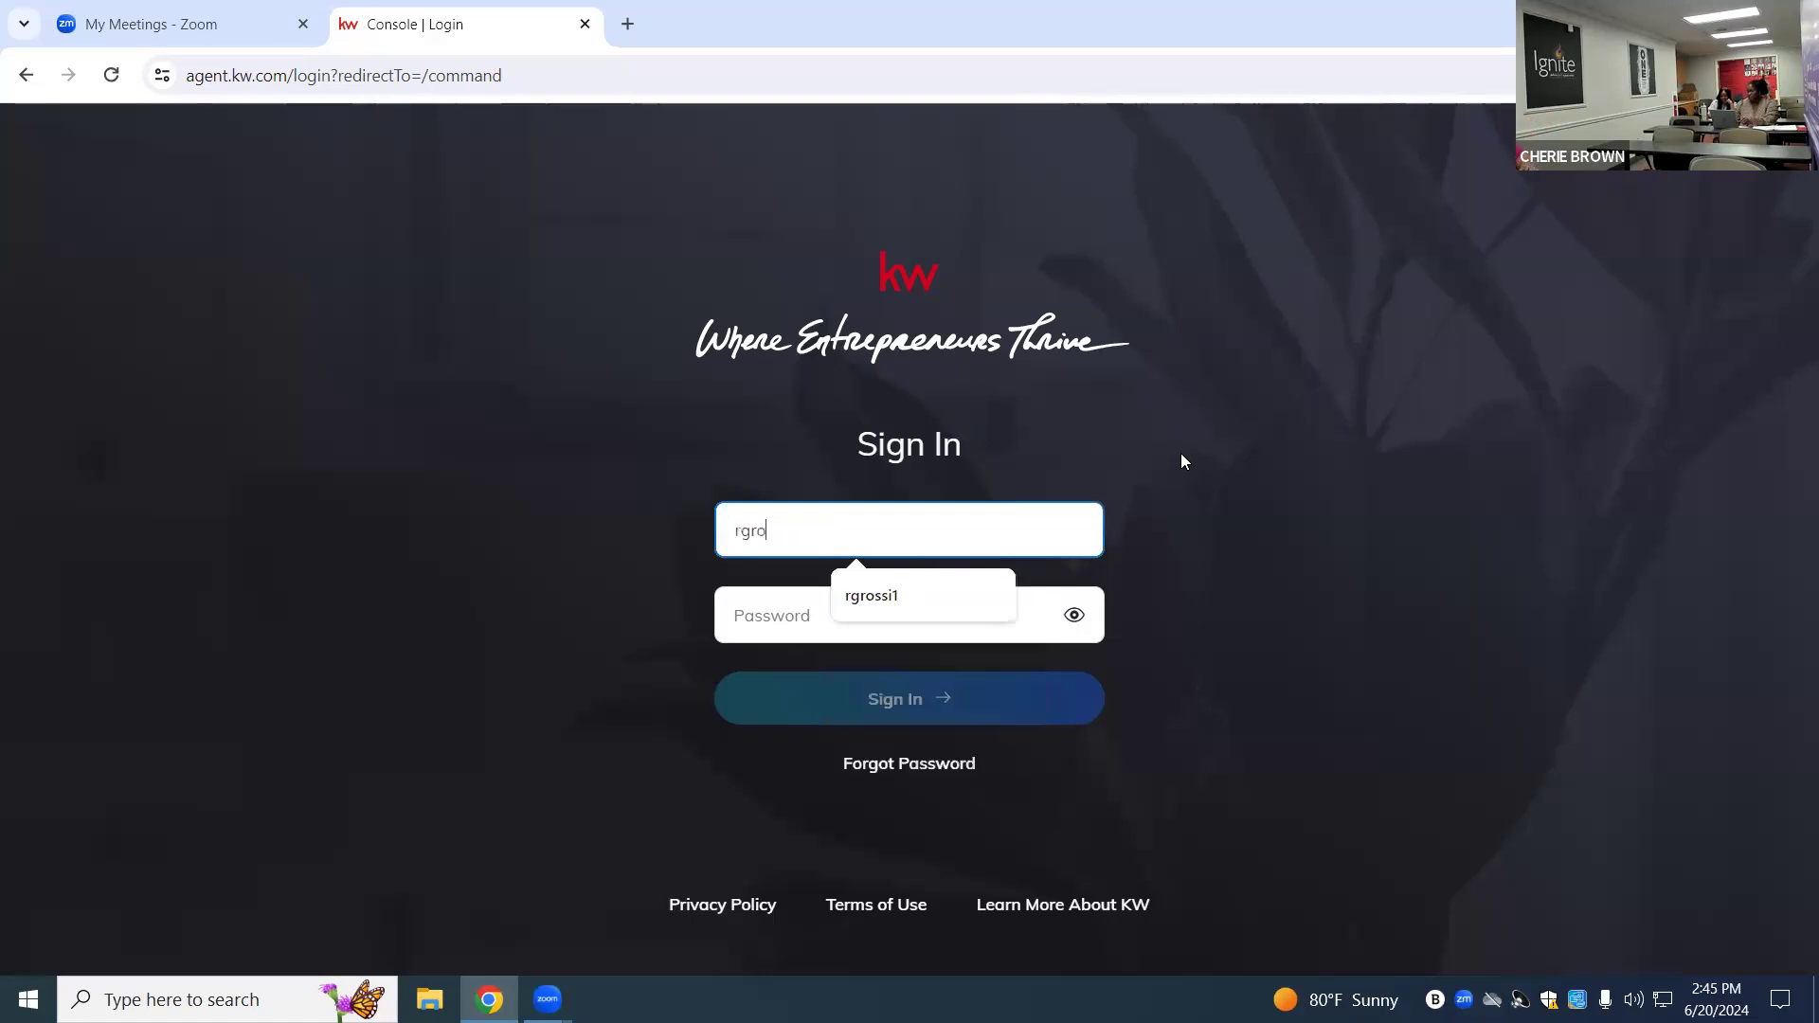
{"action": "key", "text": "Tab"}
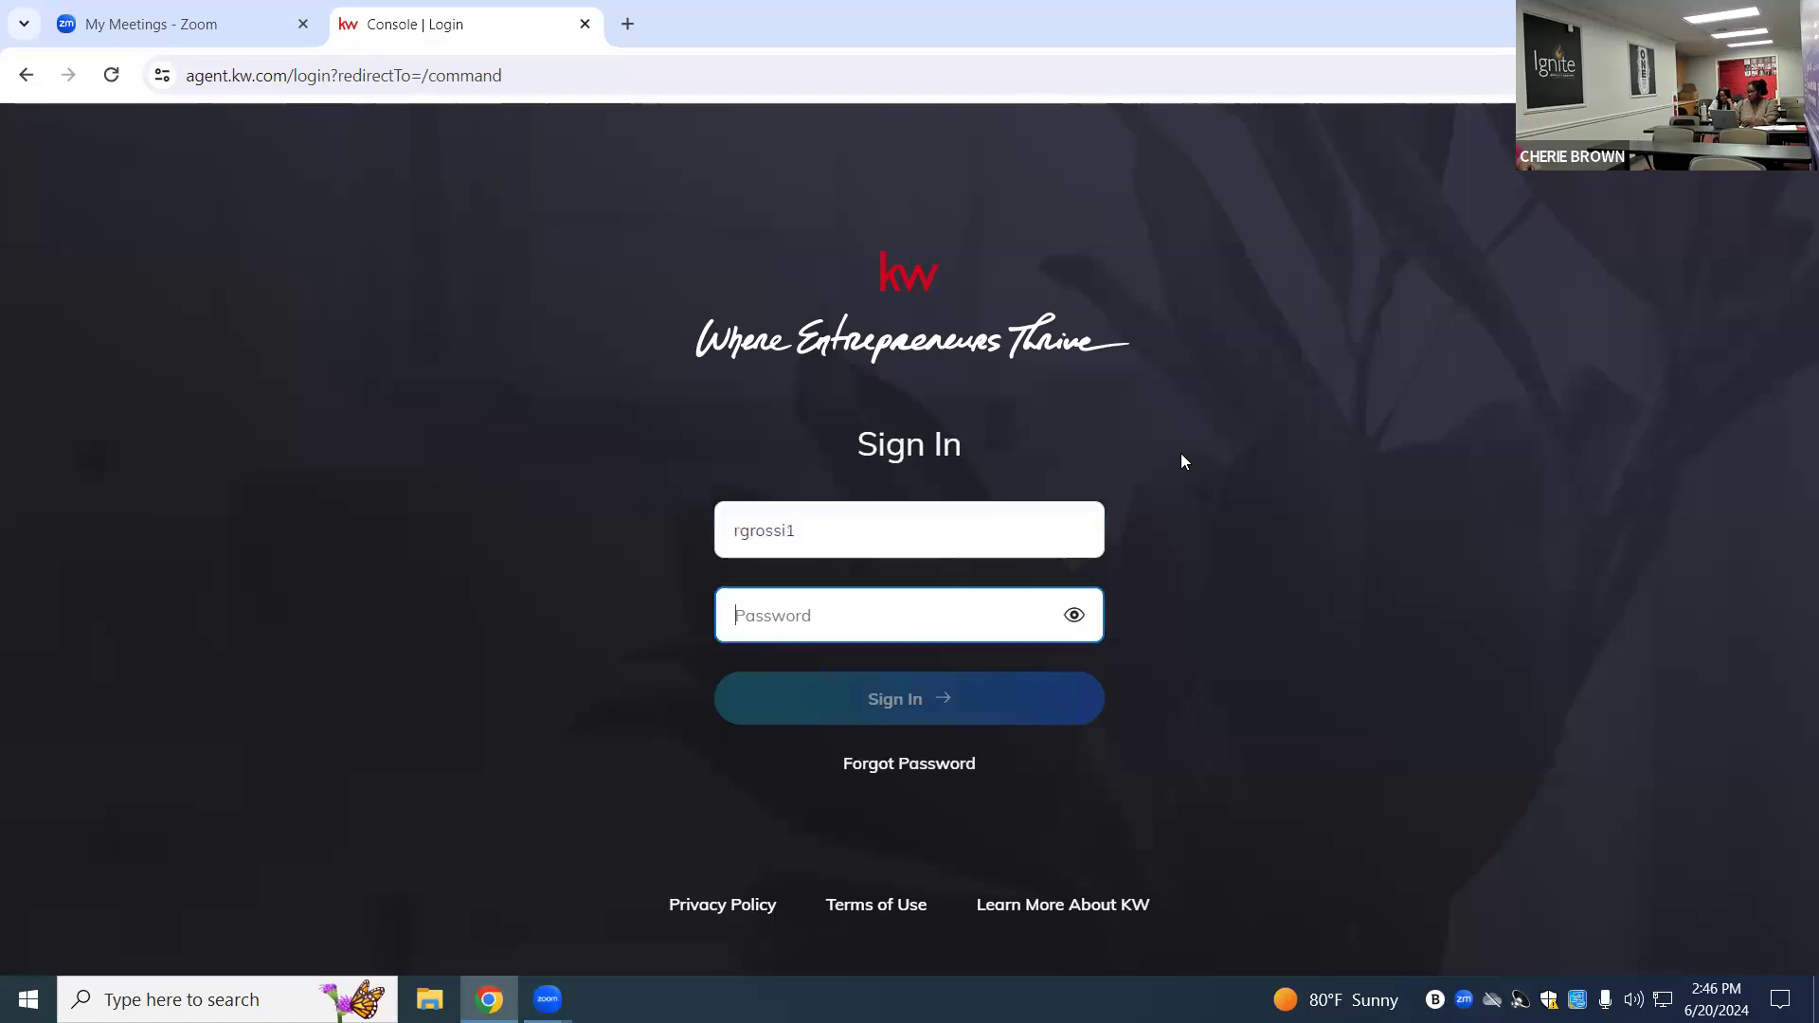
{"action": "type", "text": "******"}
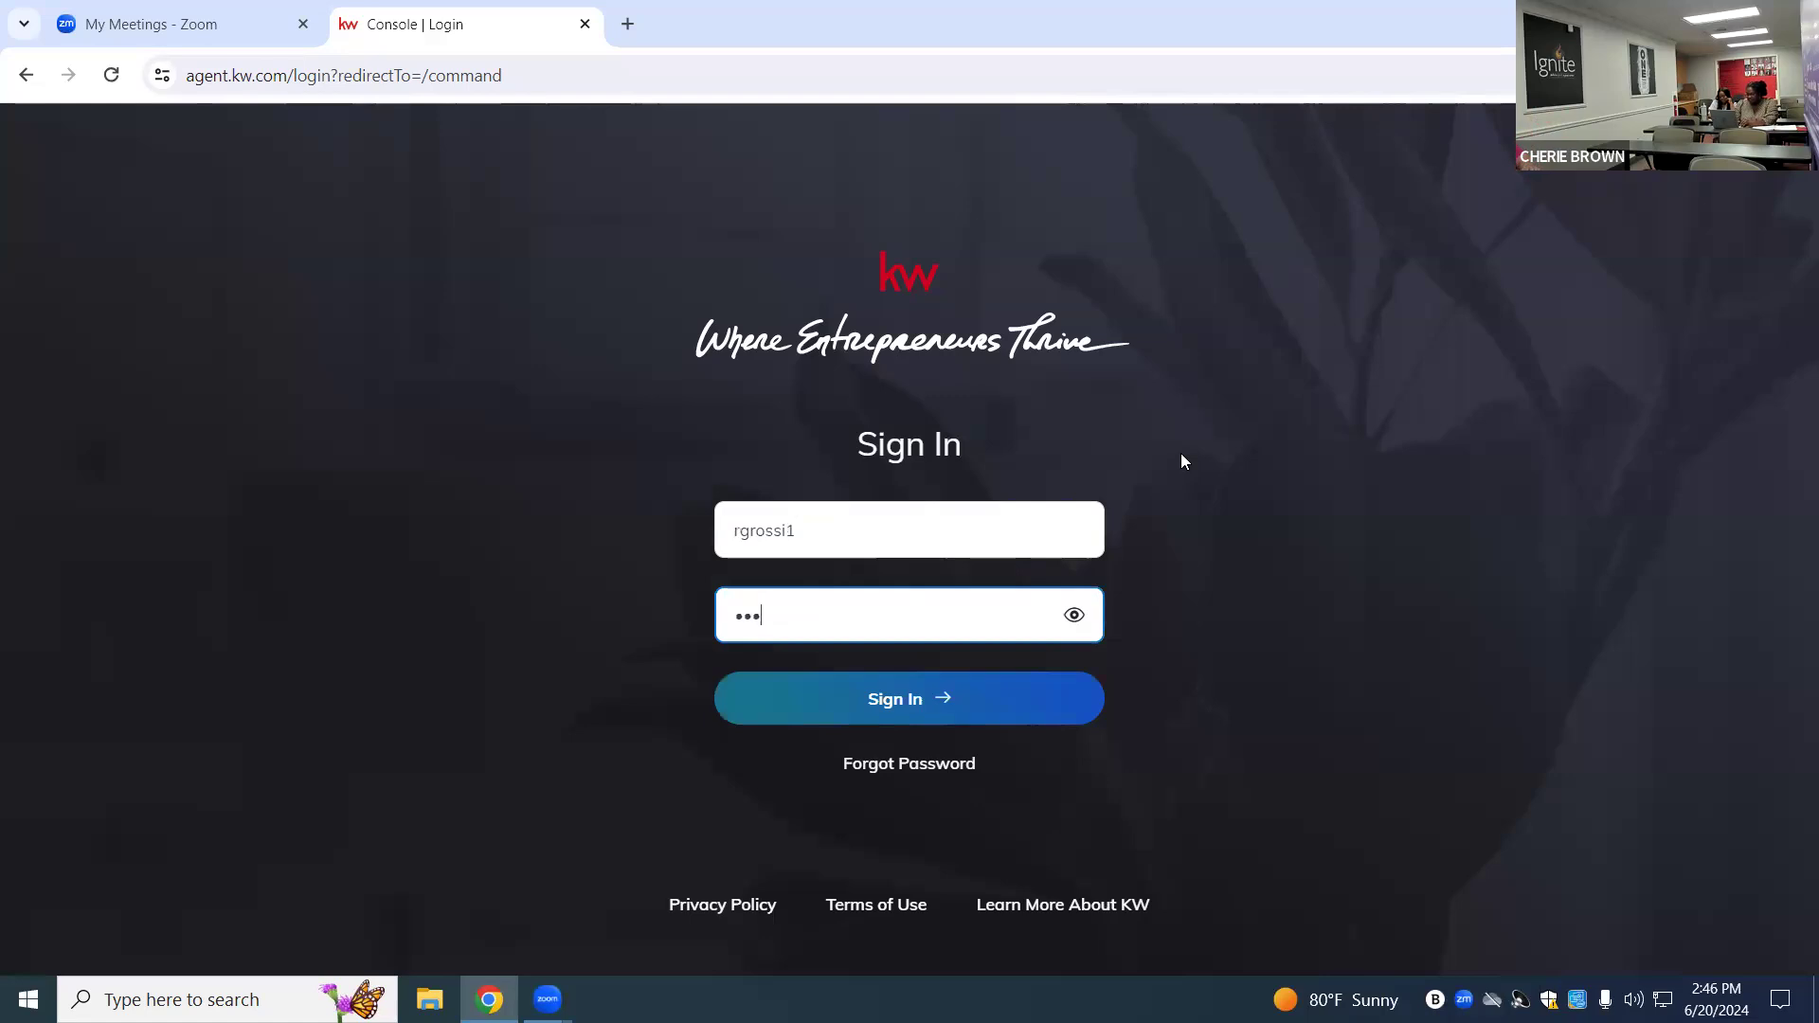
{"action": "type", "text": "**"}
{"action": "key", "text": "Return"}
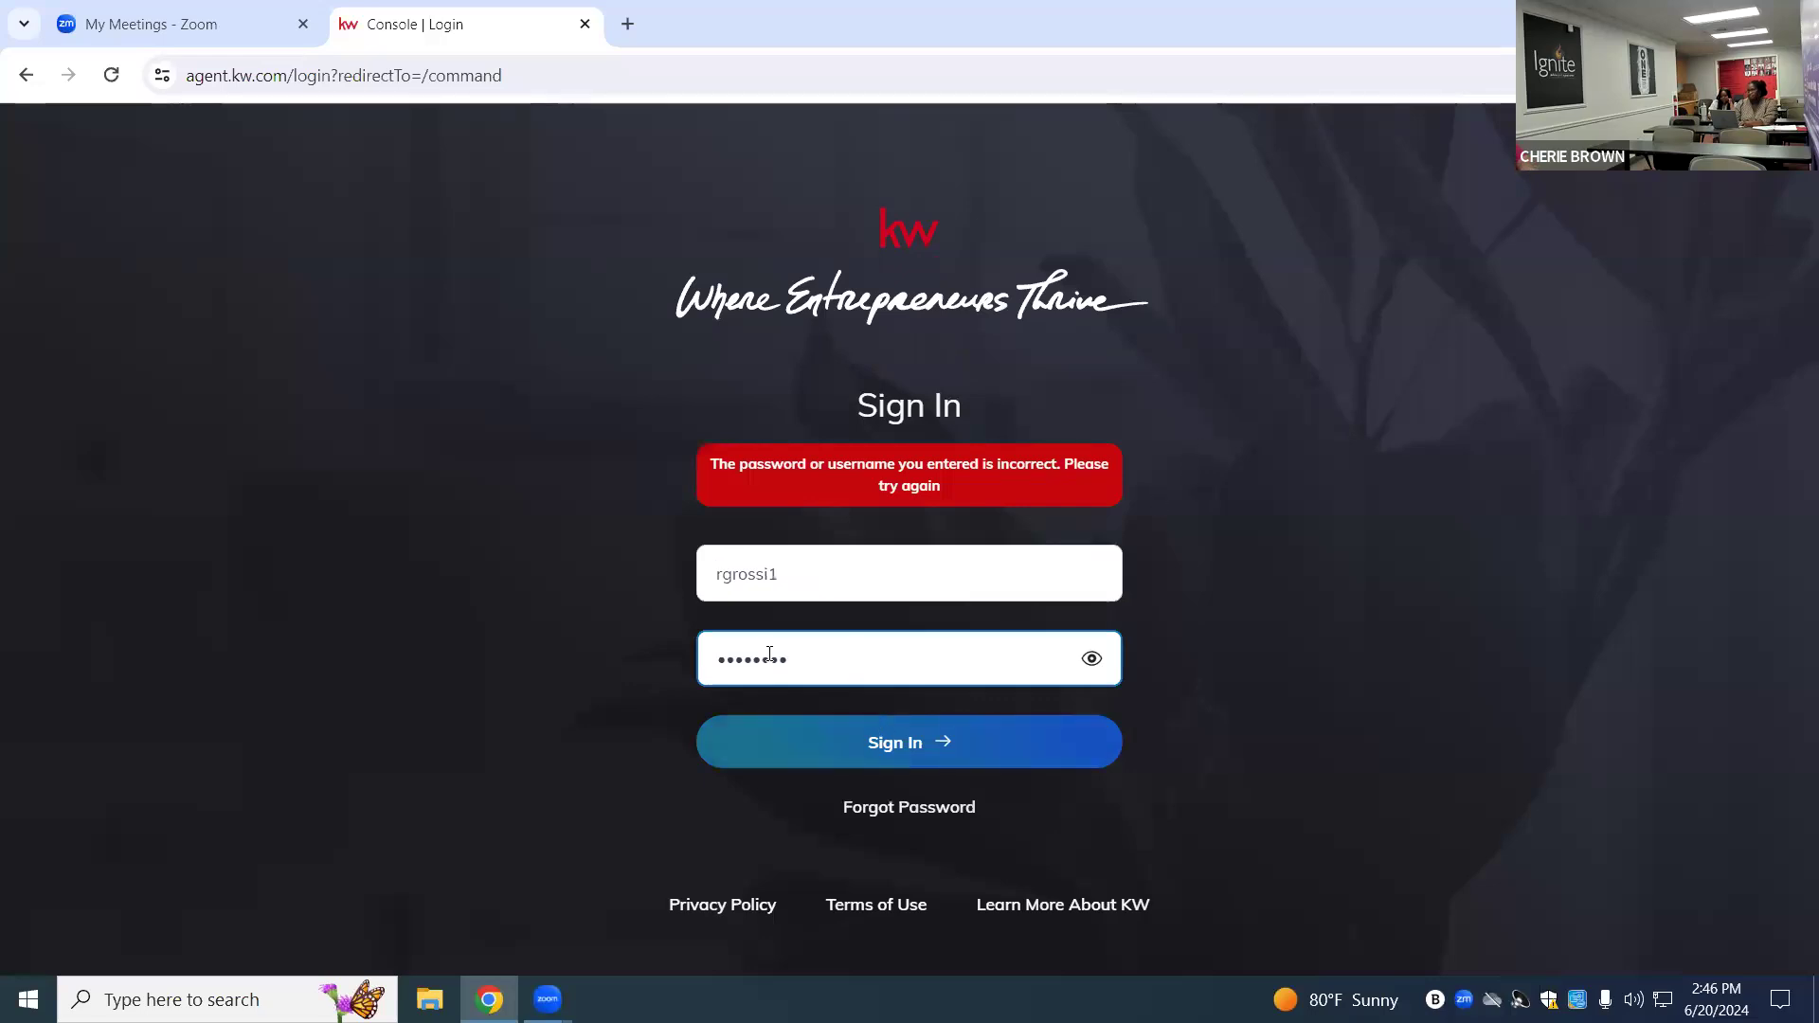
{"action": "left_click_drag", "start_coordinate": [856, 663], "coordinate": [590, 665]}
{"action": "type", "text": "*****"}
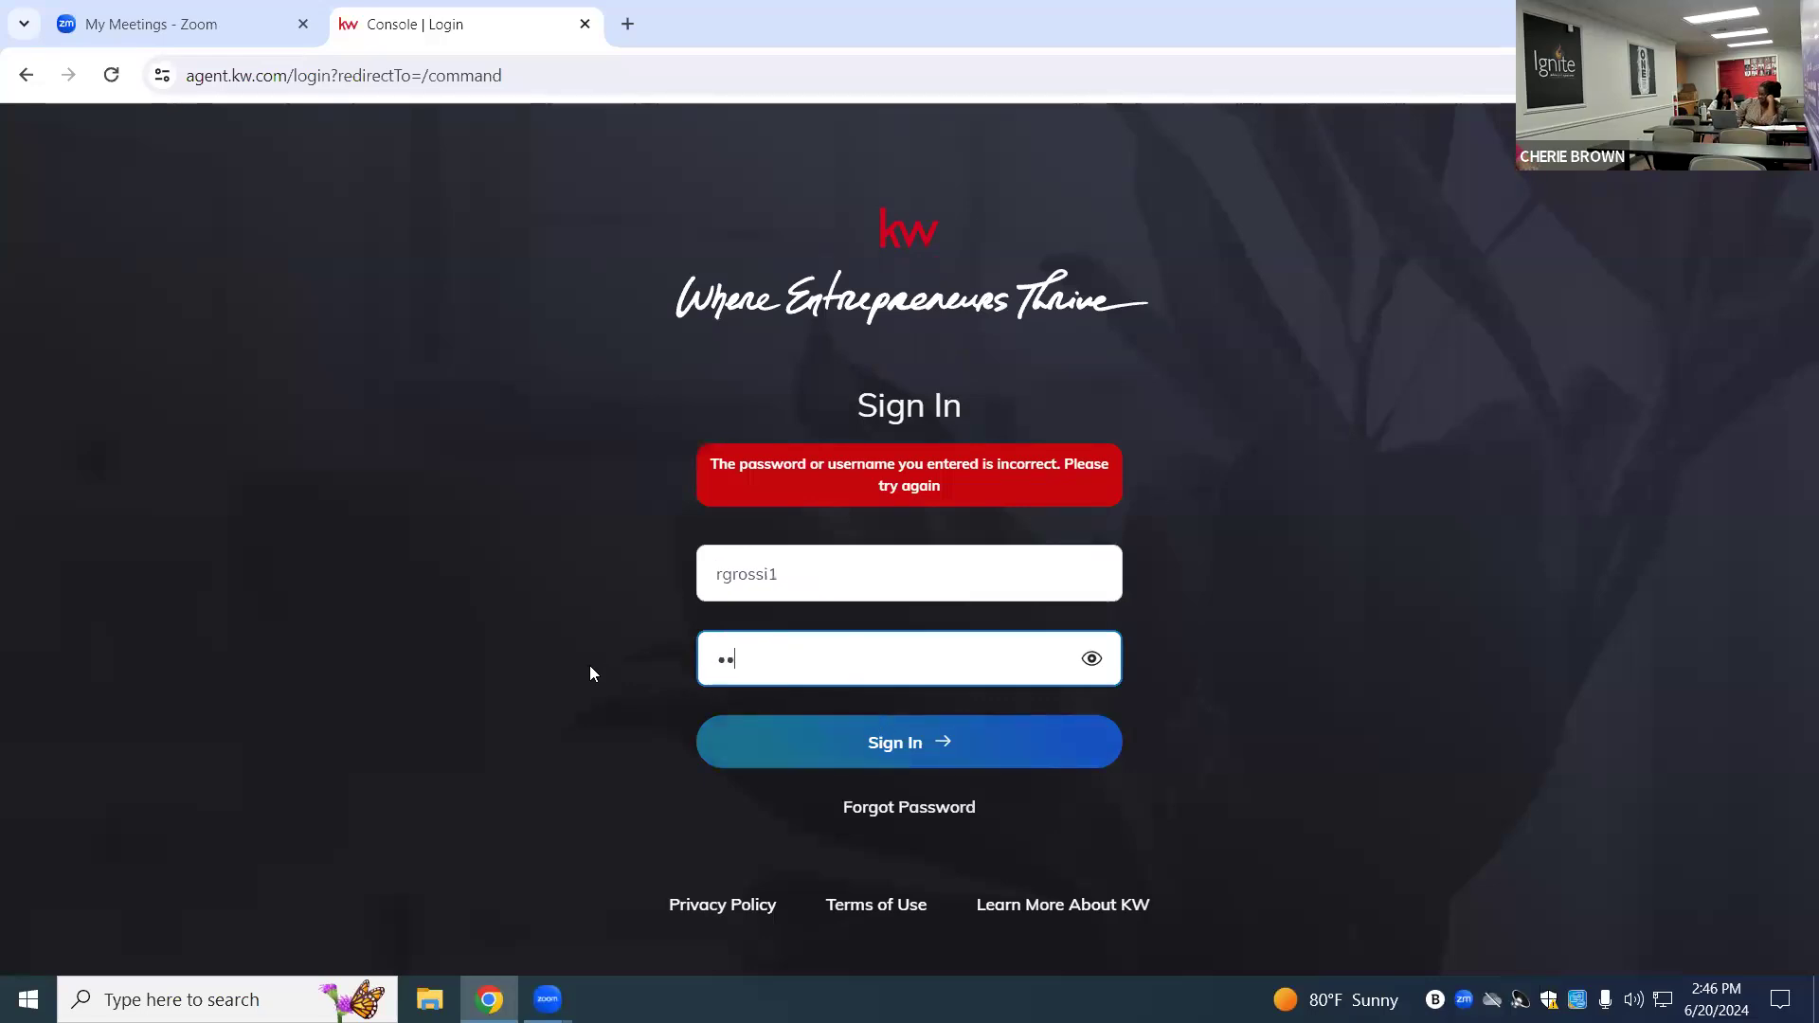
{"action": "type", "text": "****"}
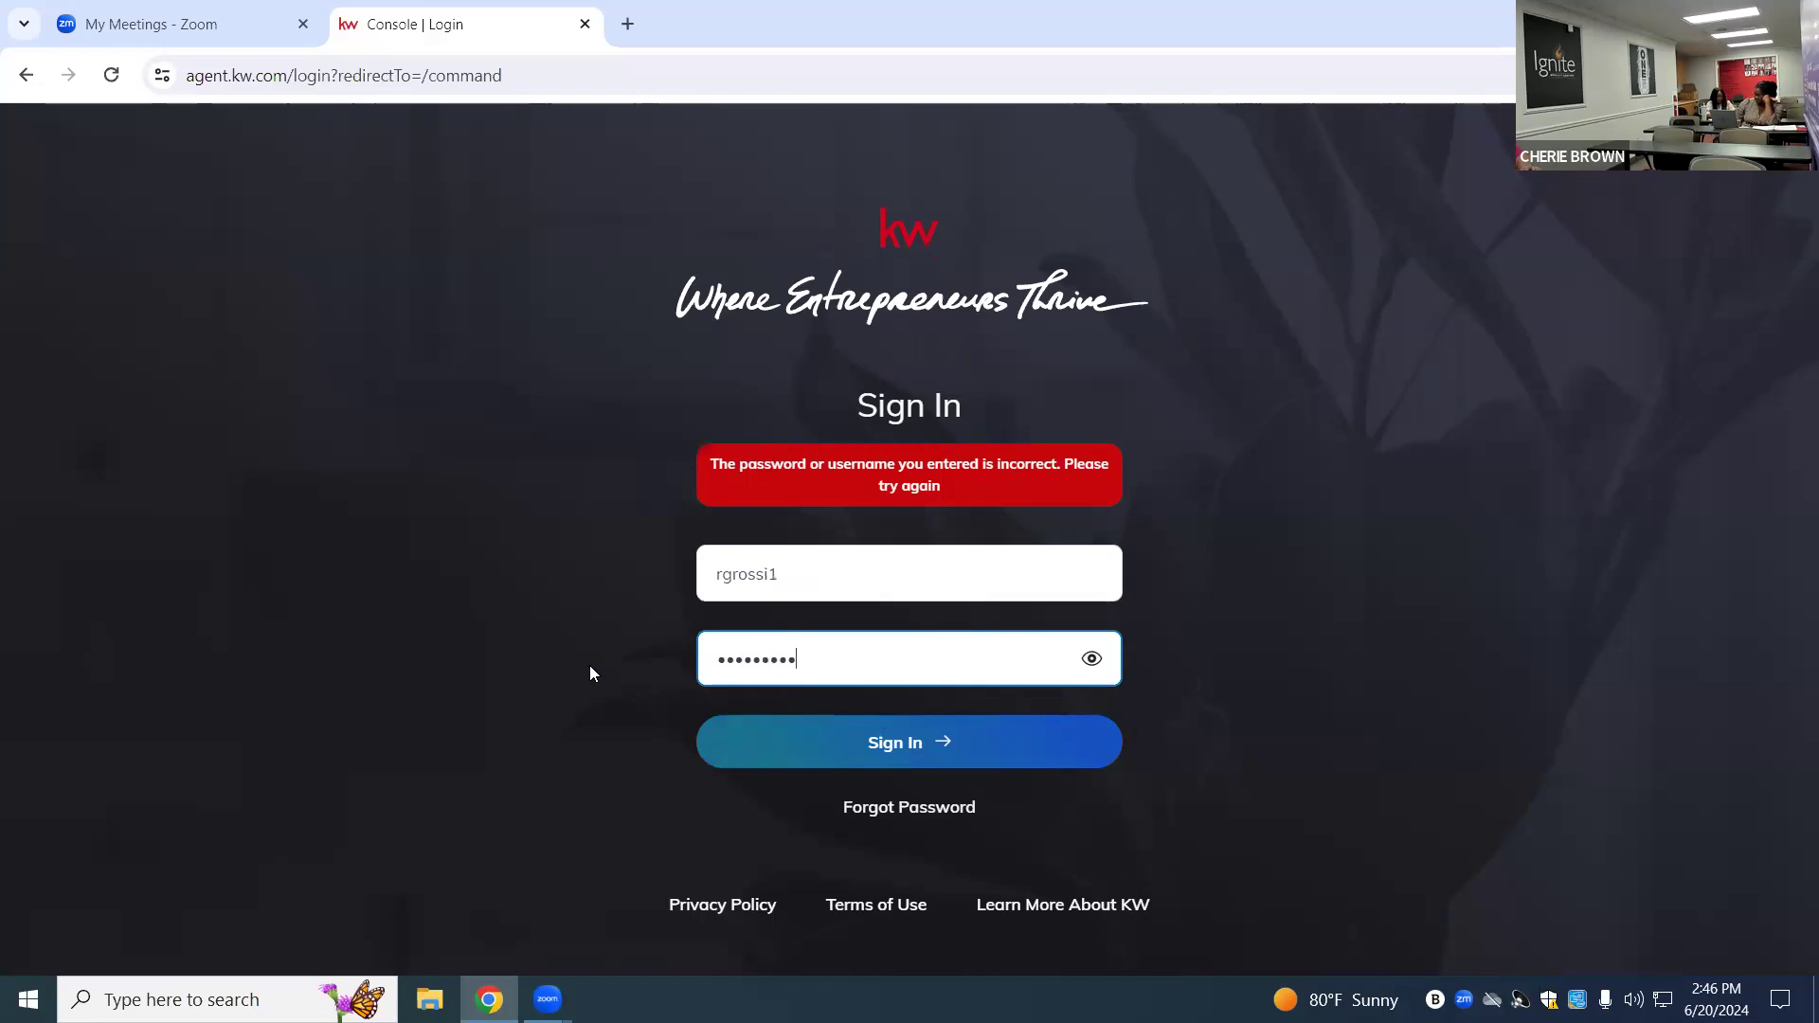
{"action": "key", "text": "Return"}
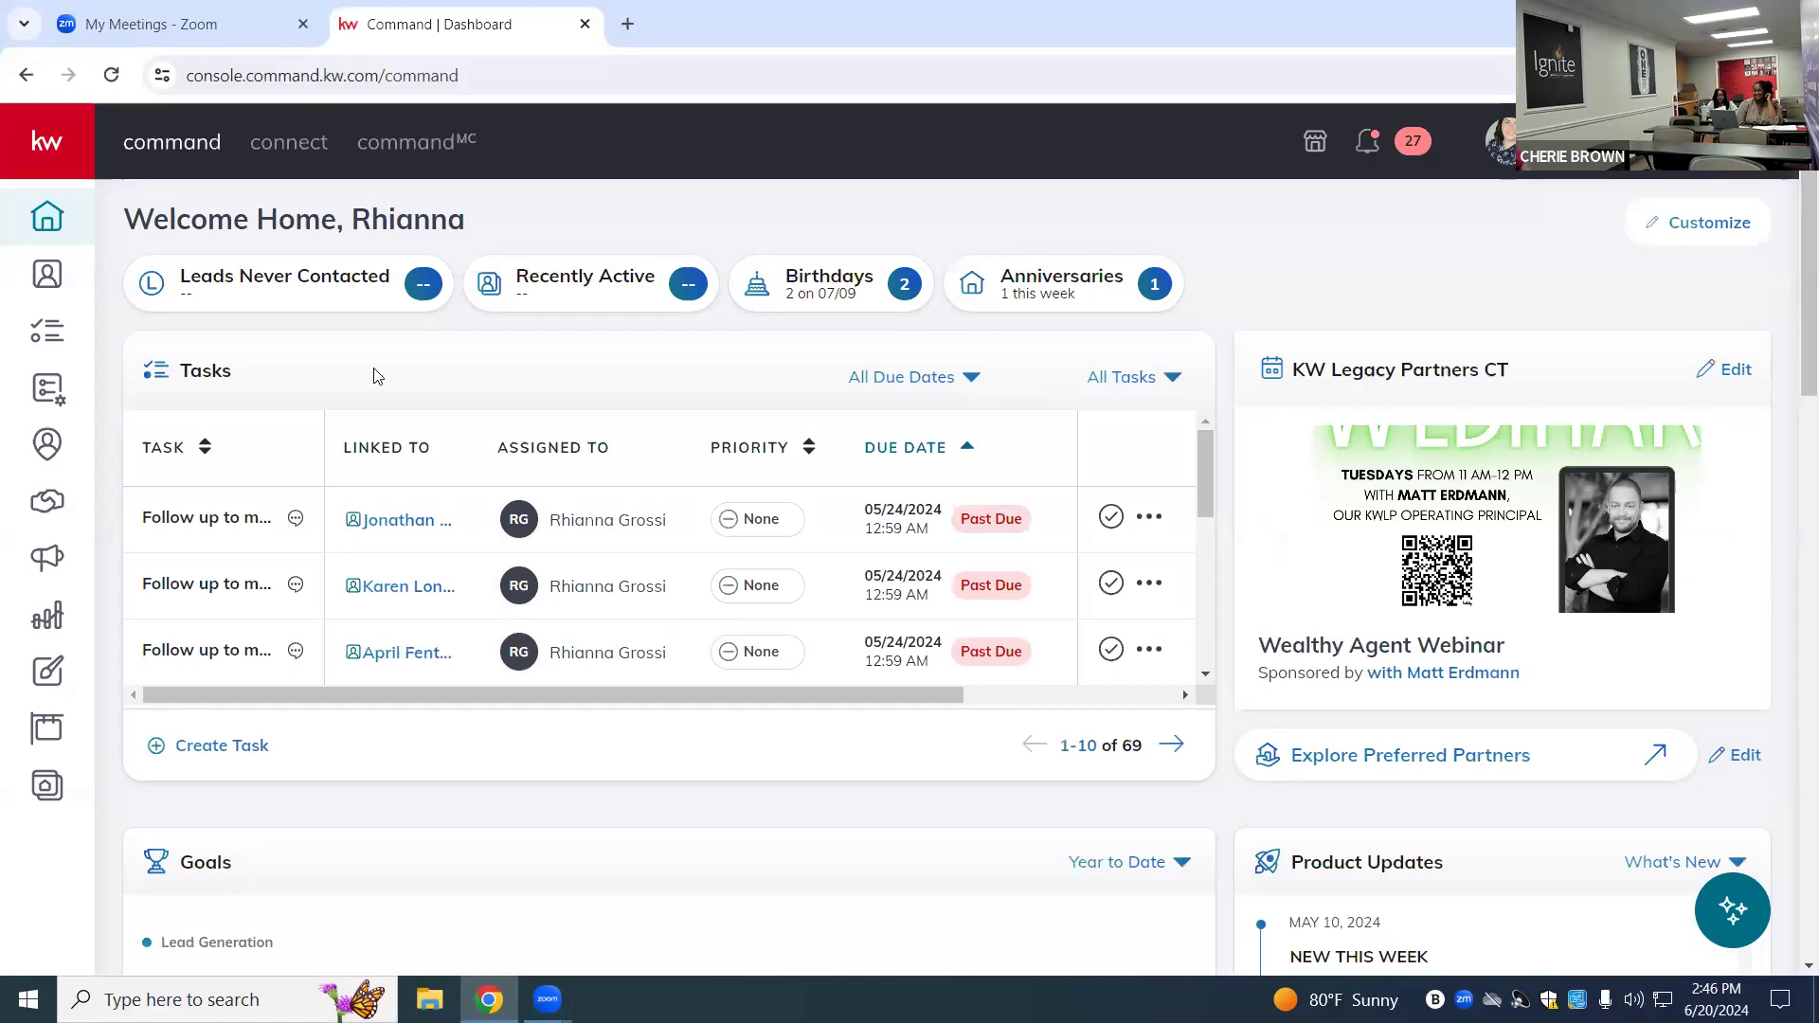
Expand the sidebar navigation and go to the Opportunities section.
{"action": "left_click", "coordinate": [38, 142]}
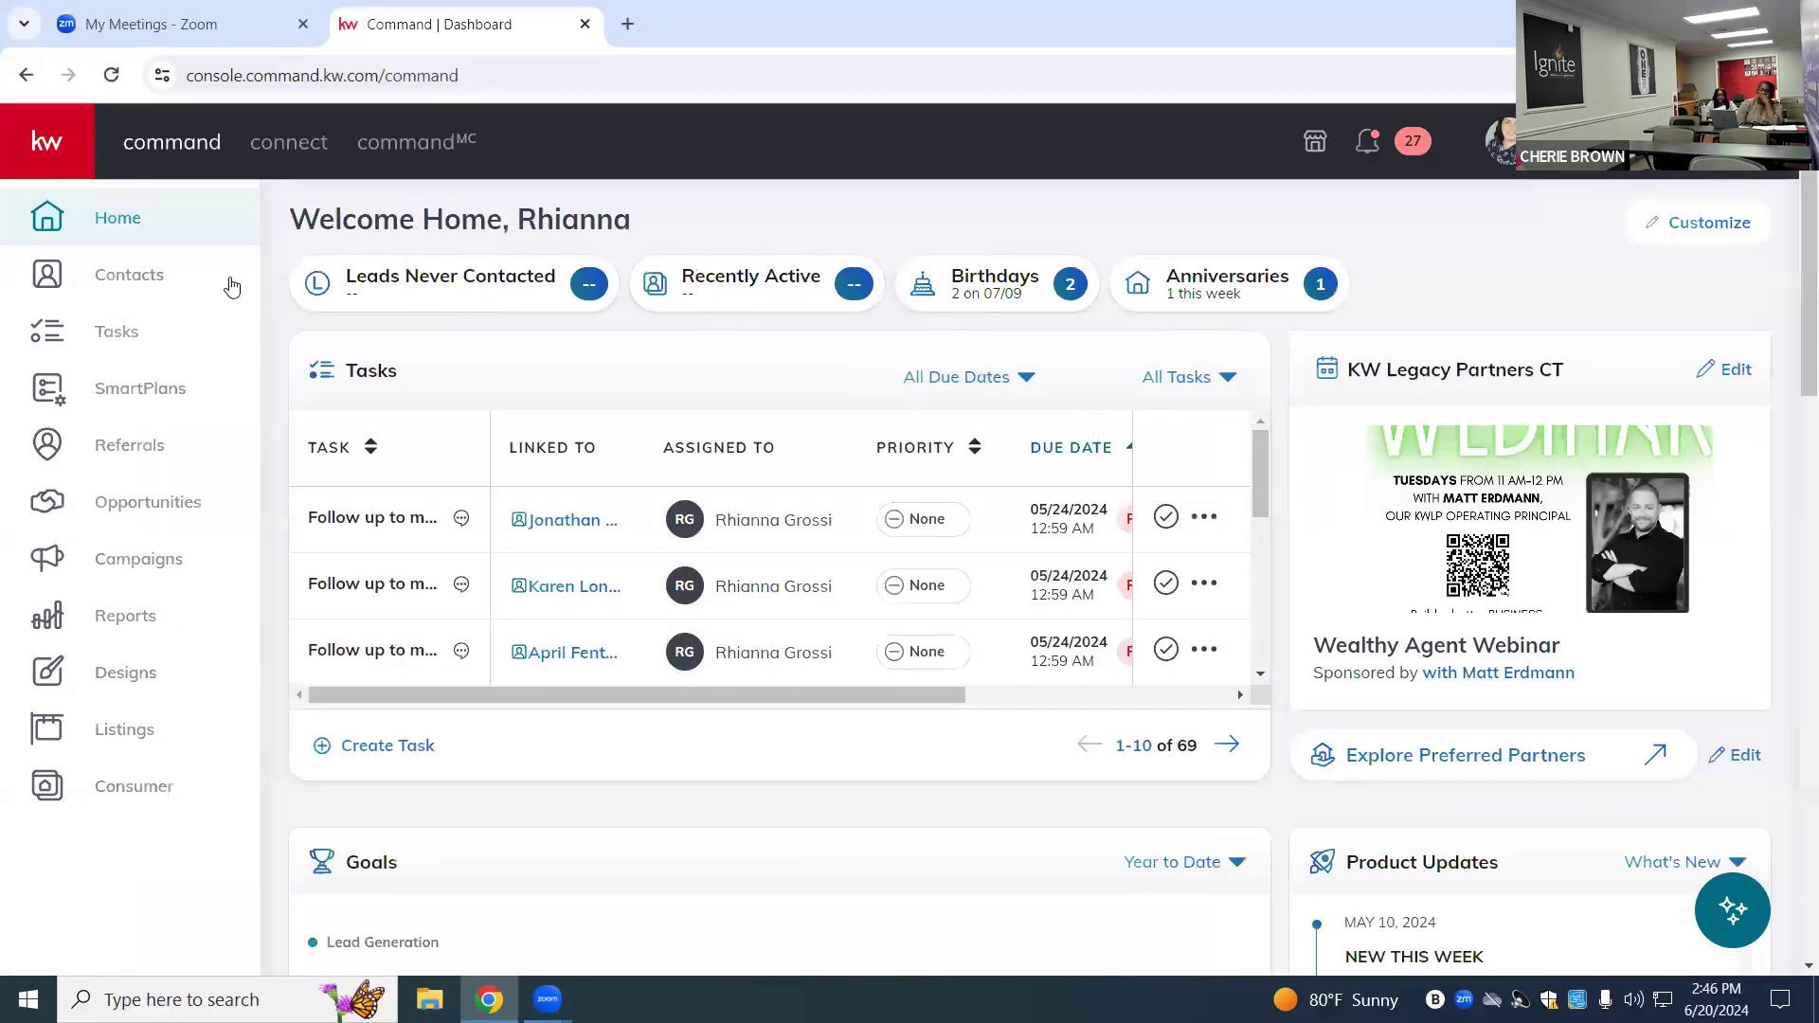
{"action": "left_click", "coordinate": [202, 509]}
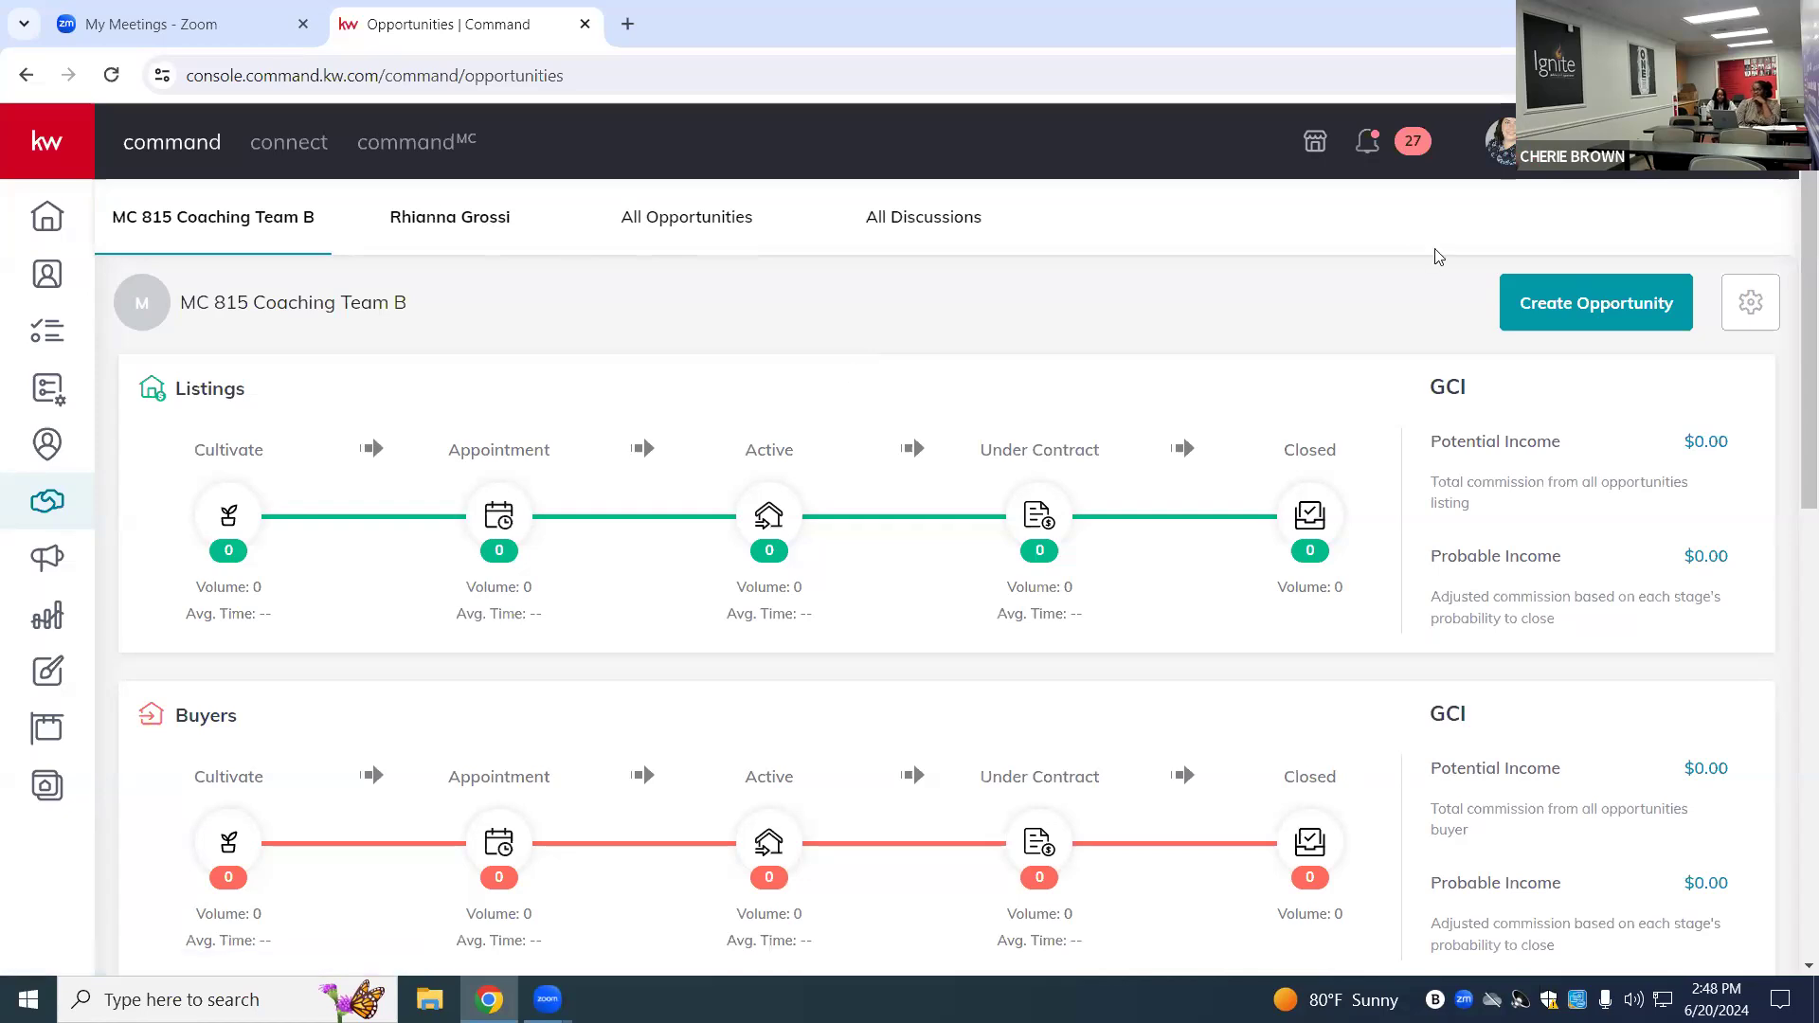
Open the Create Opportunity form from the Opportunities page.
{"action": "left_click", "coordinate": [1601, 322]}
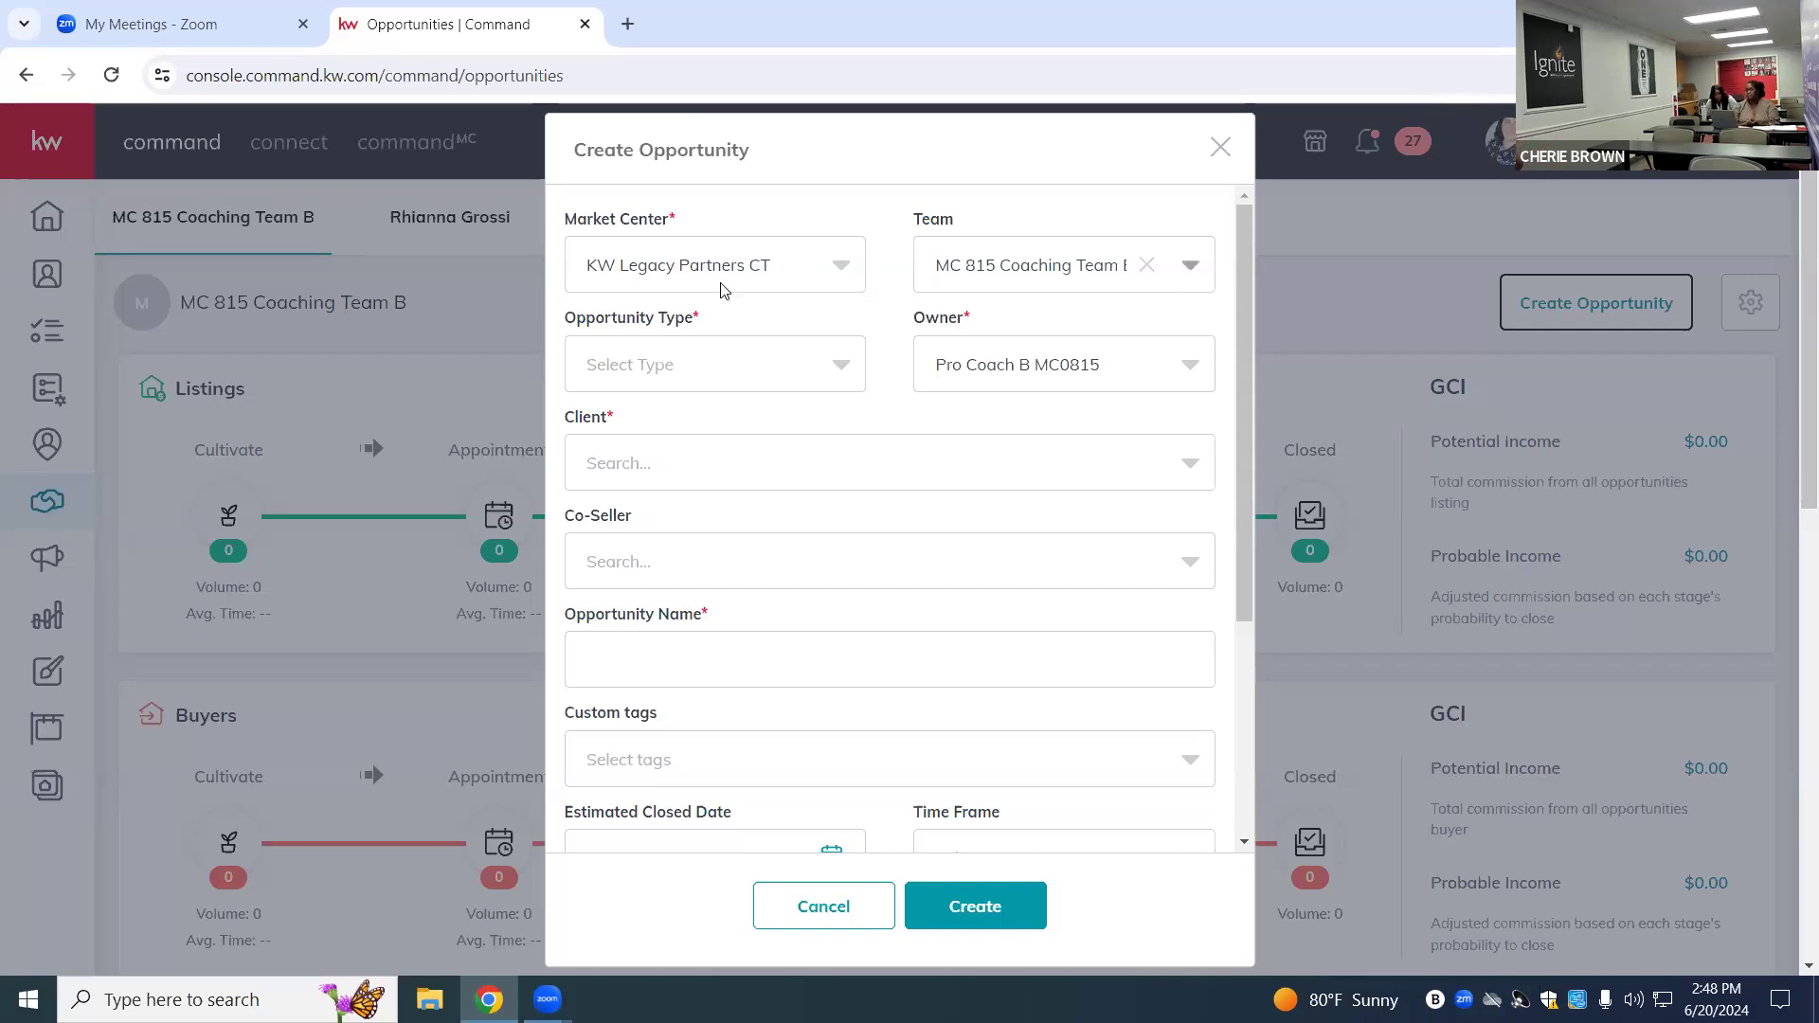
Remove the team from the new opportunity and set its type to Buyer.
{"action": "left_click", "coordinate": [1042, 281]}
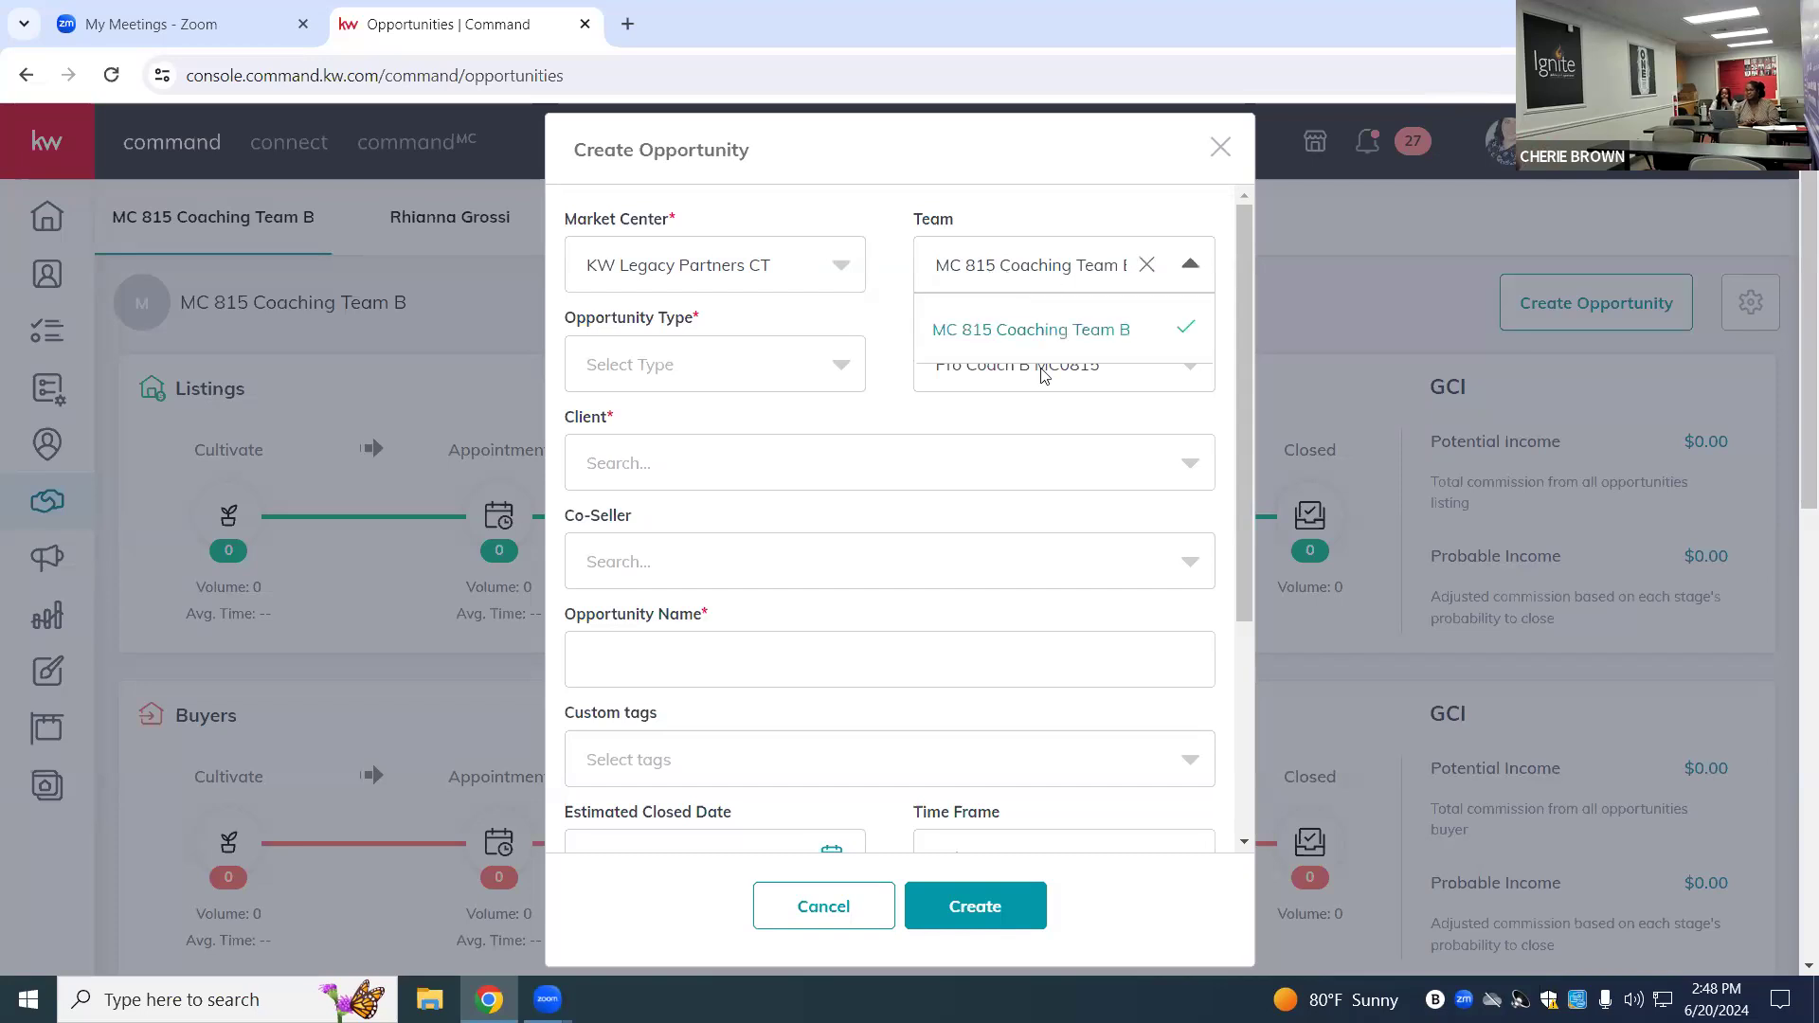
{"action": "left_click", "coordinate": [1147, 266]}
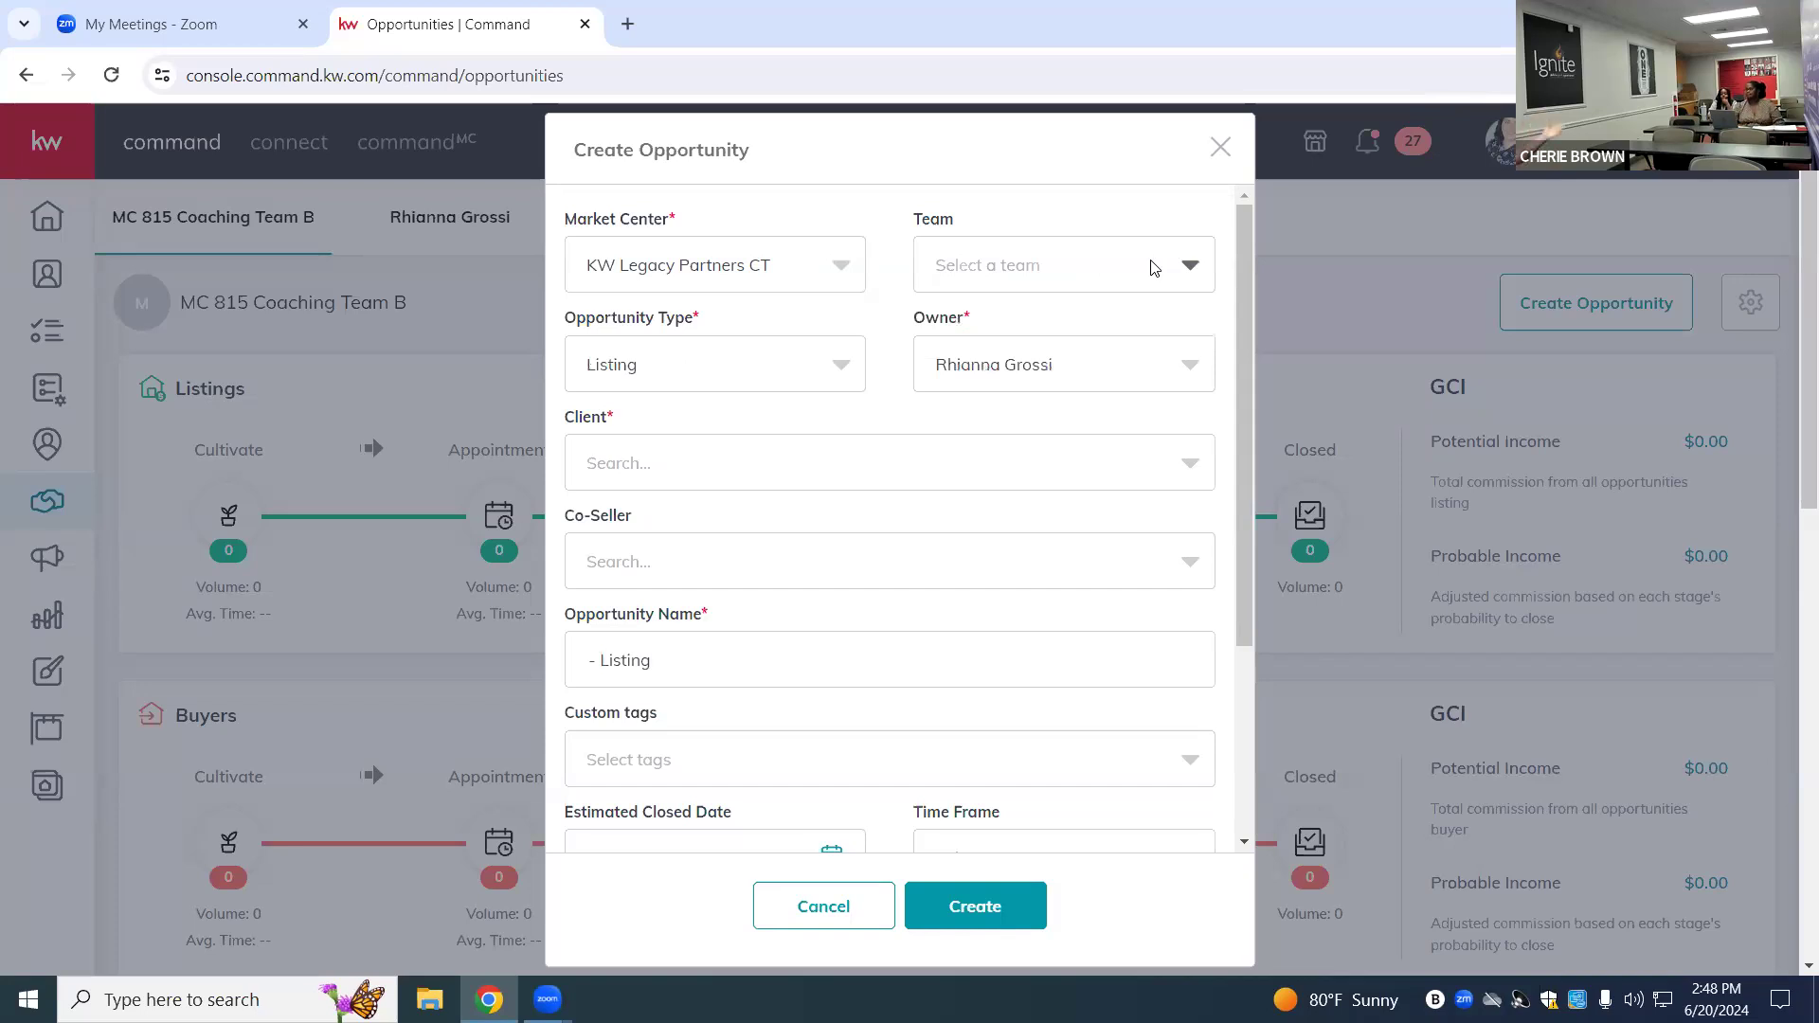
{"action": "left_click", "coordinate": [637, 366]}
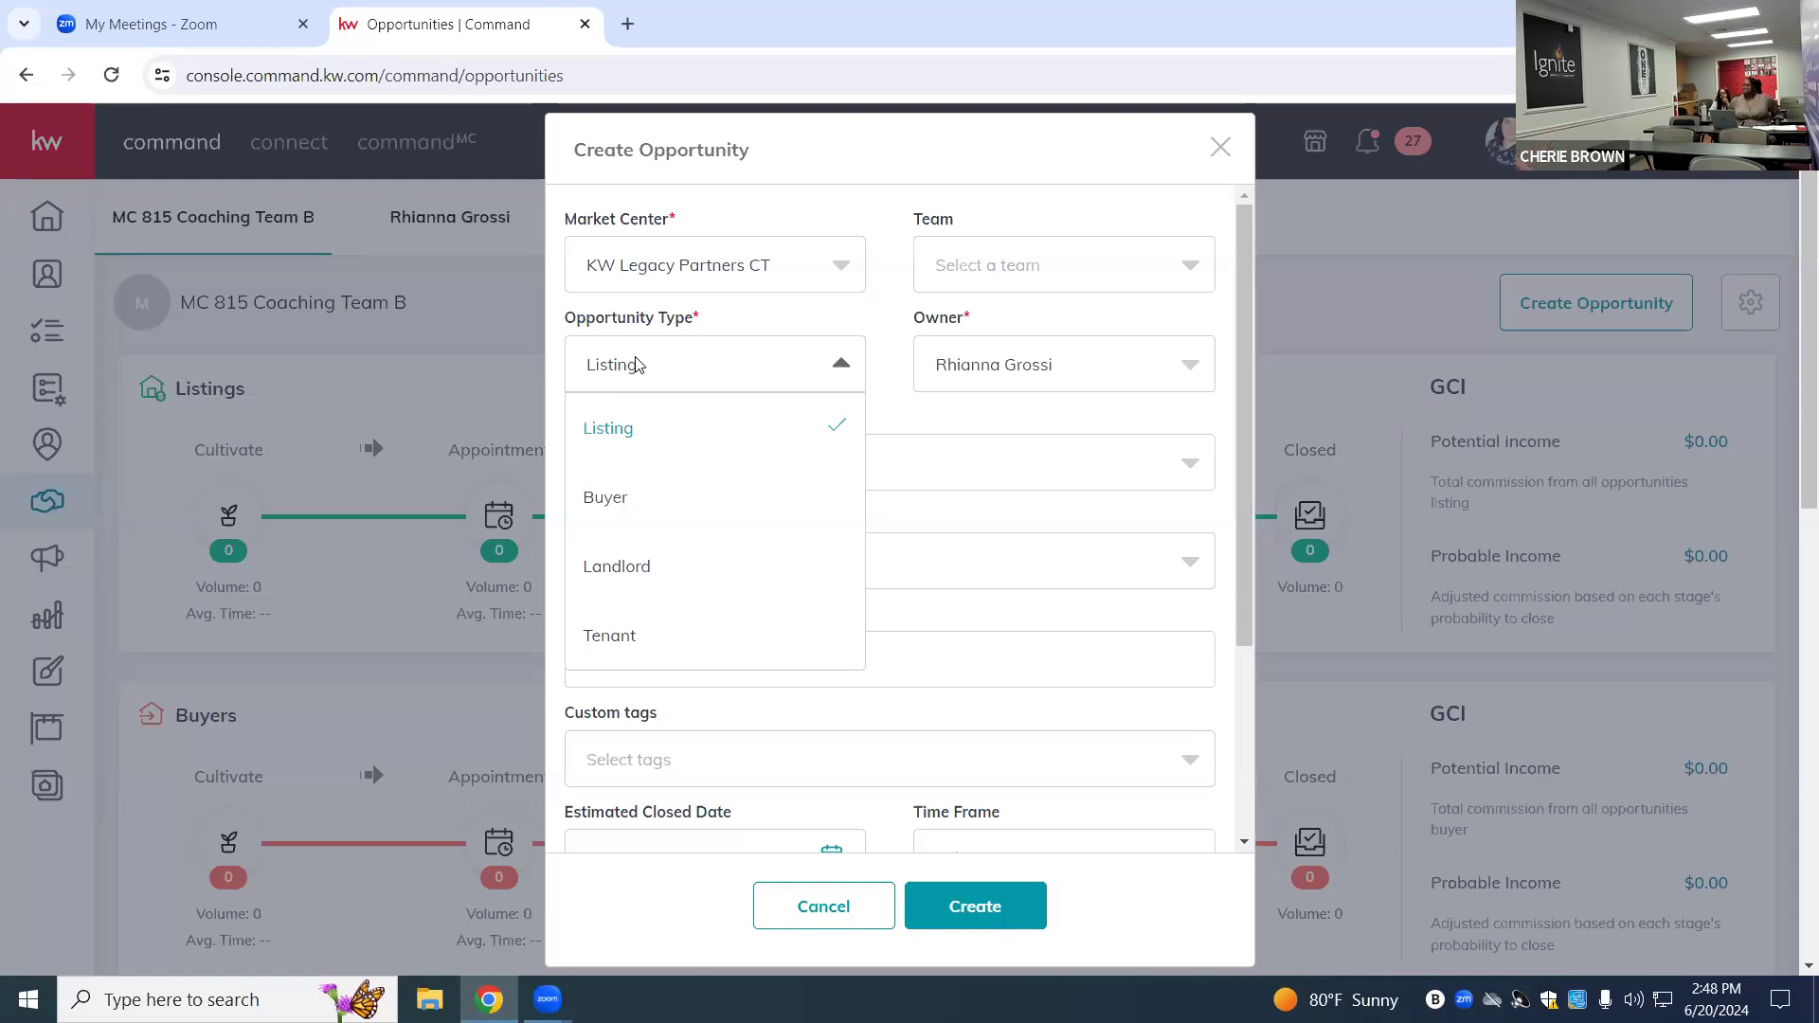
{"action": "left_click", "coordinate": [607, 509]}
{"action": "left_click", "coordinate": [603, 464]}
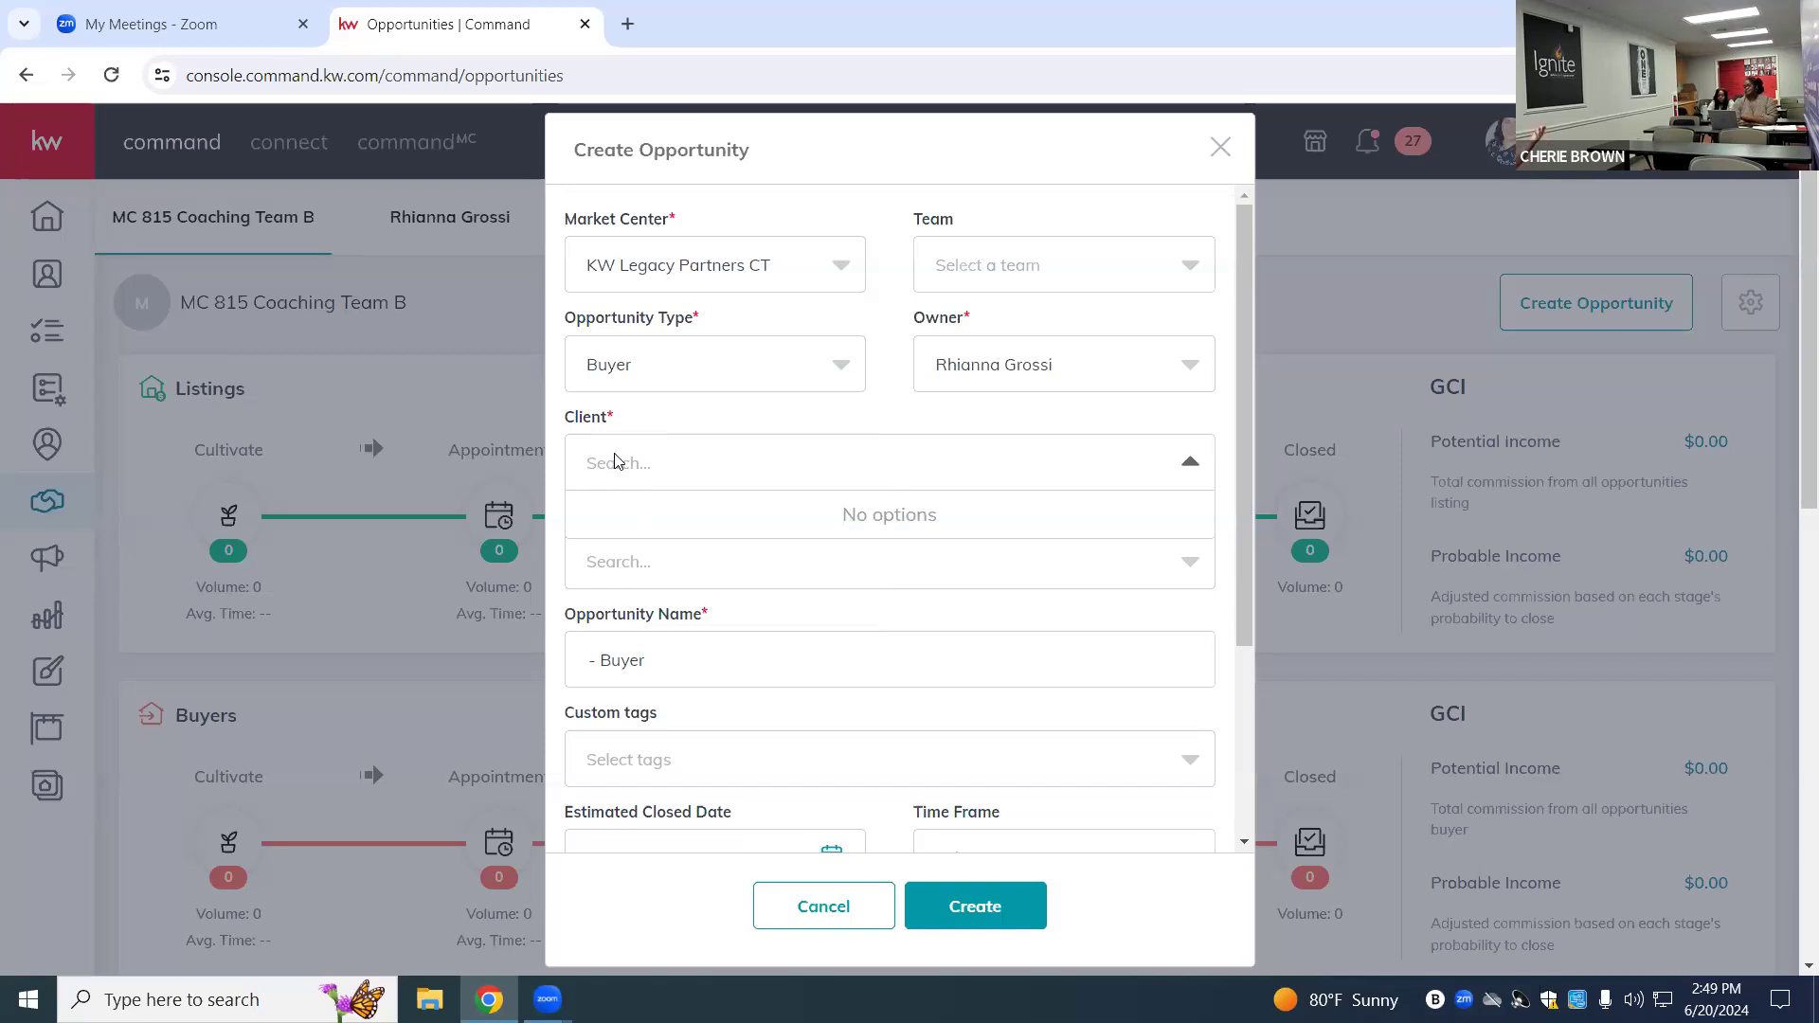
Search the buyer's first name and select their existing contact as the client.
{"action": "type", "text": "steve"}
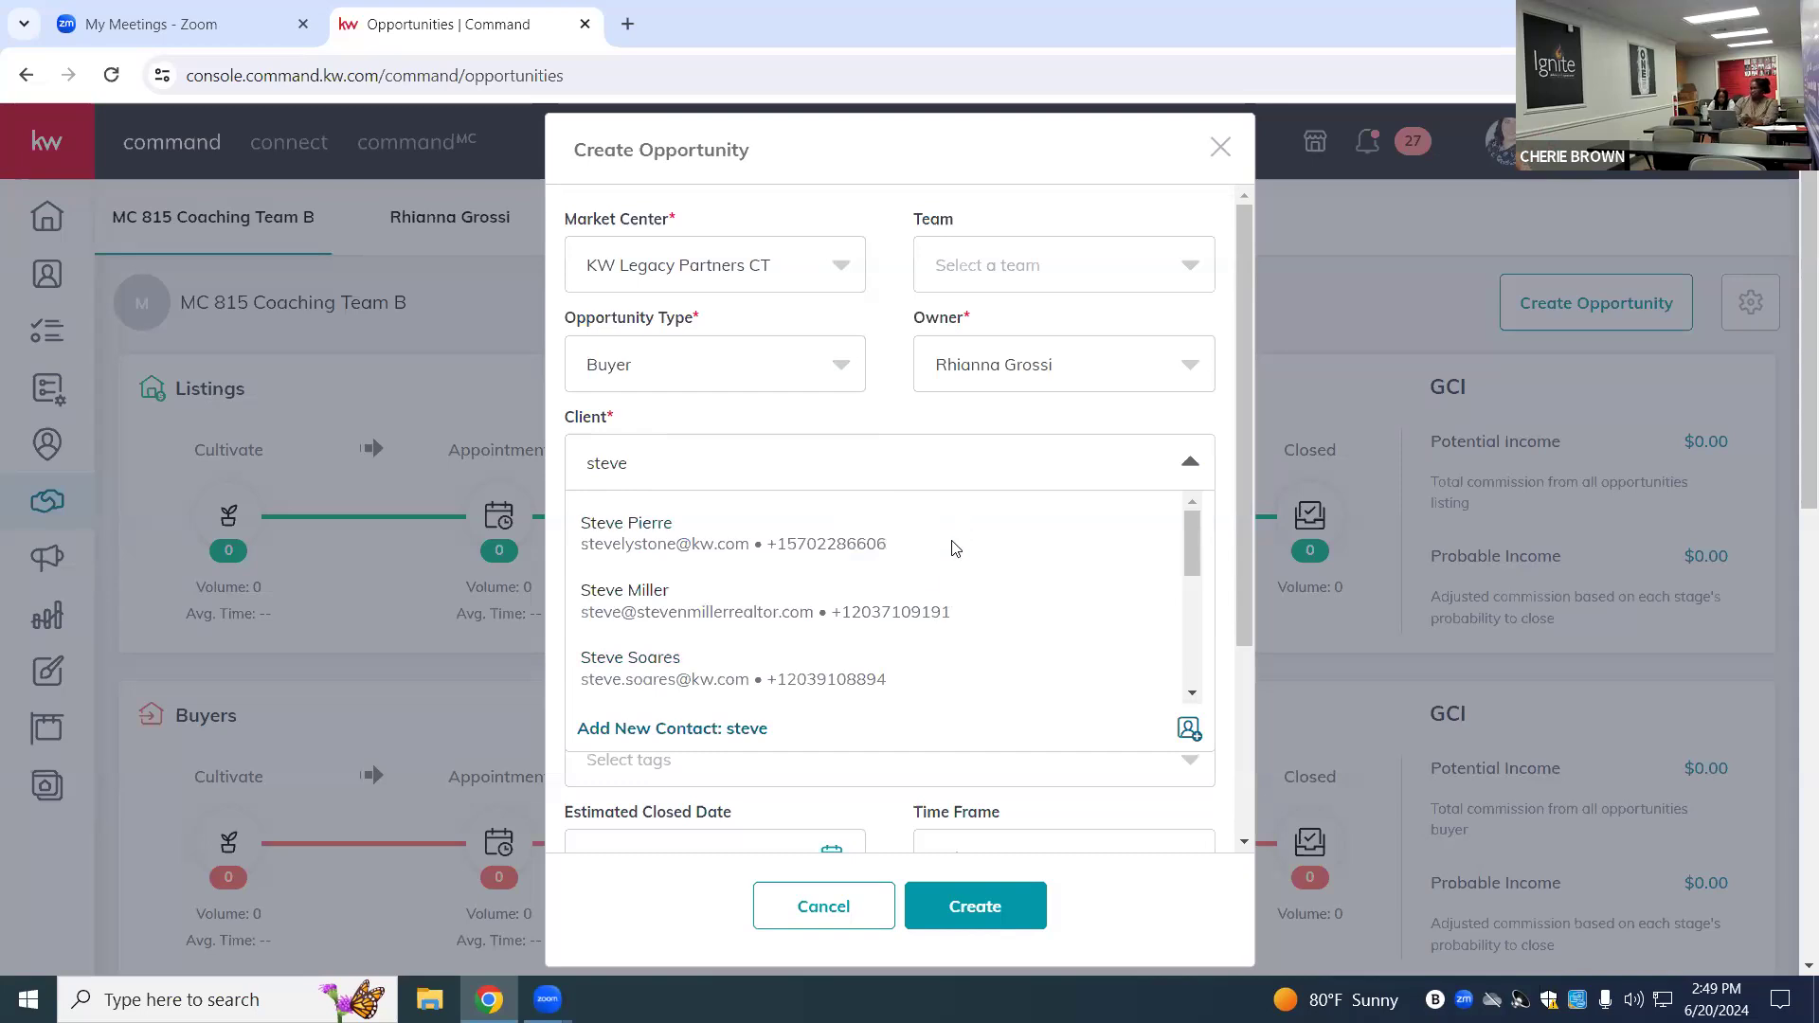
{"action": "scroll", "coordinate": [929, 578], "scroll_direction": "down", "scroll_amount": 3}
{"action": "scroll", "coordinate": [930, 578], "scroll_direction": "down", "scroll_amount": 2}
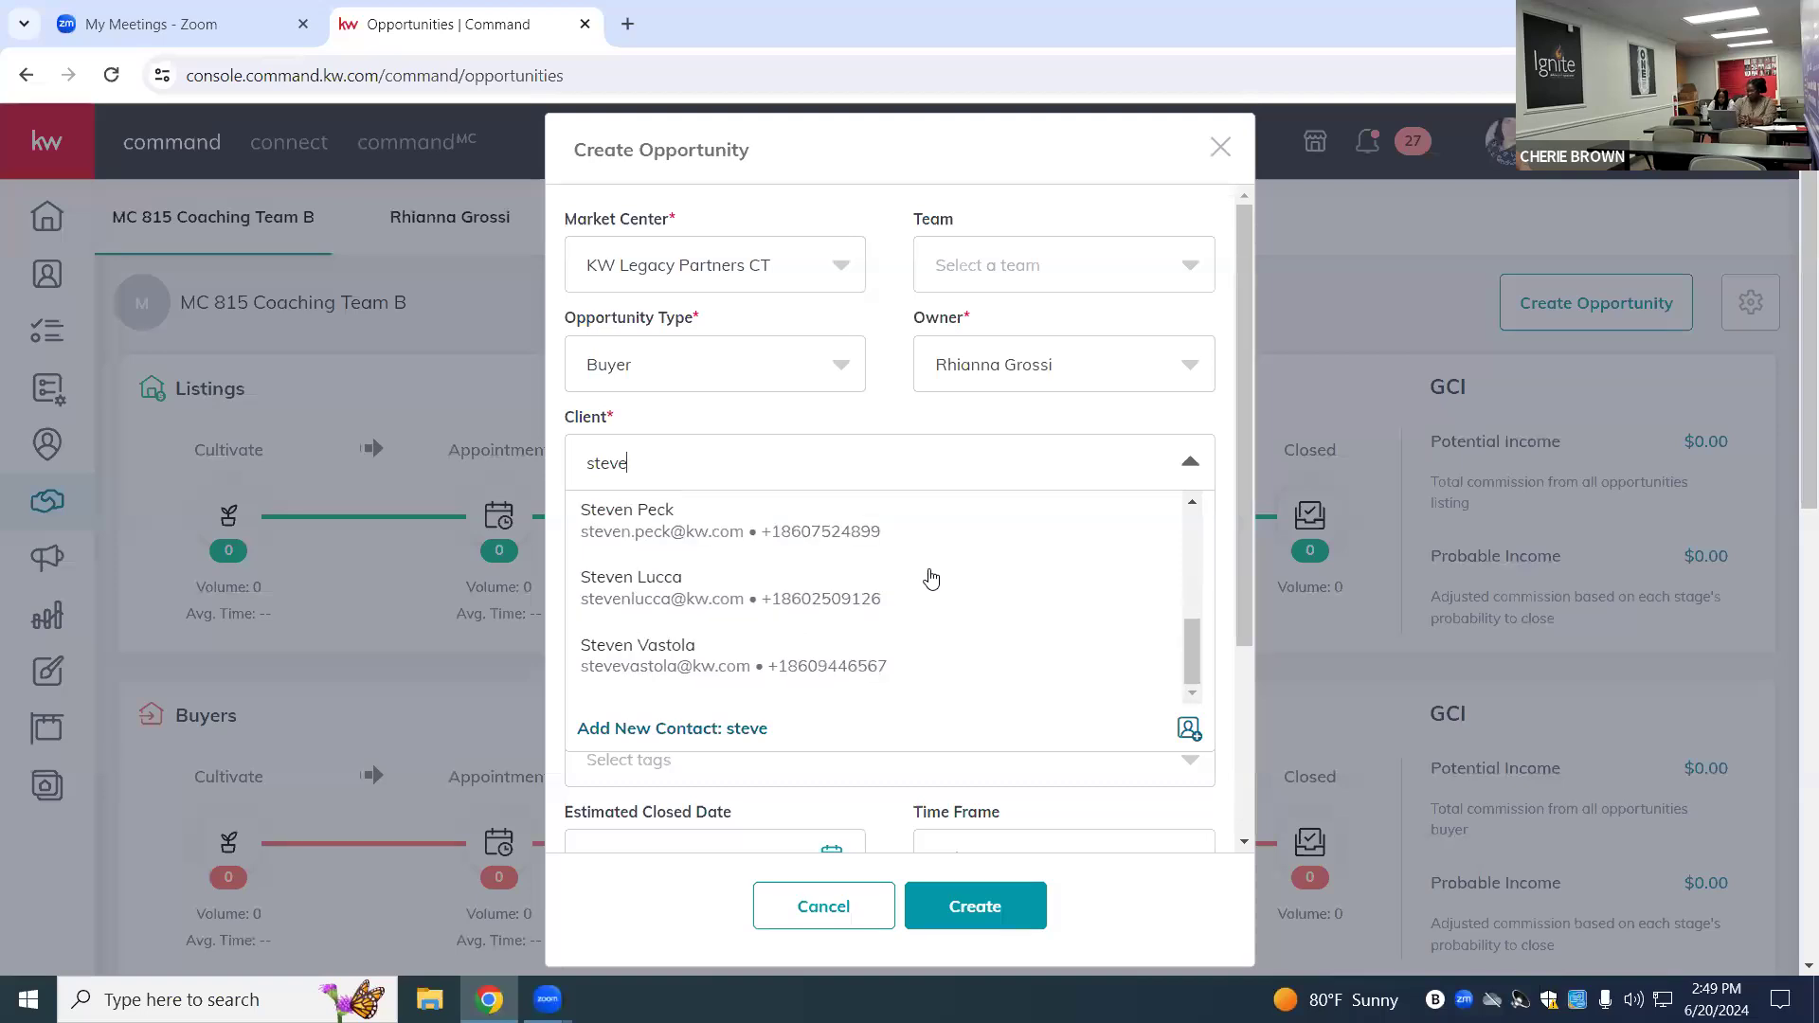
{"action": "scroll", "coordinate": [929, 576], "scroll_direction": "down", "scroll_amount": 2}
{"action": "scroll", "coordinate": [957, 440], "scroll_direction": "up", "scroll_amount": 2}
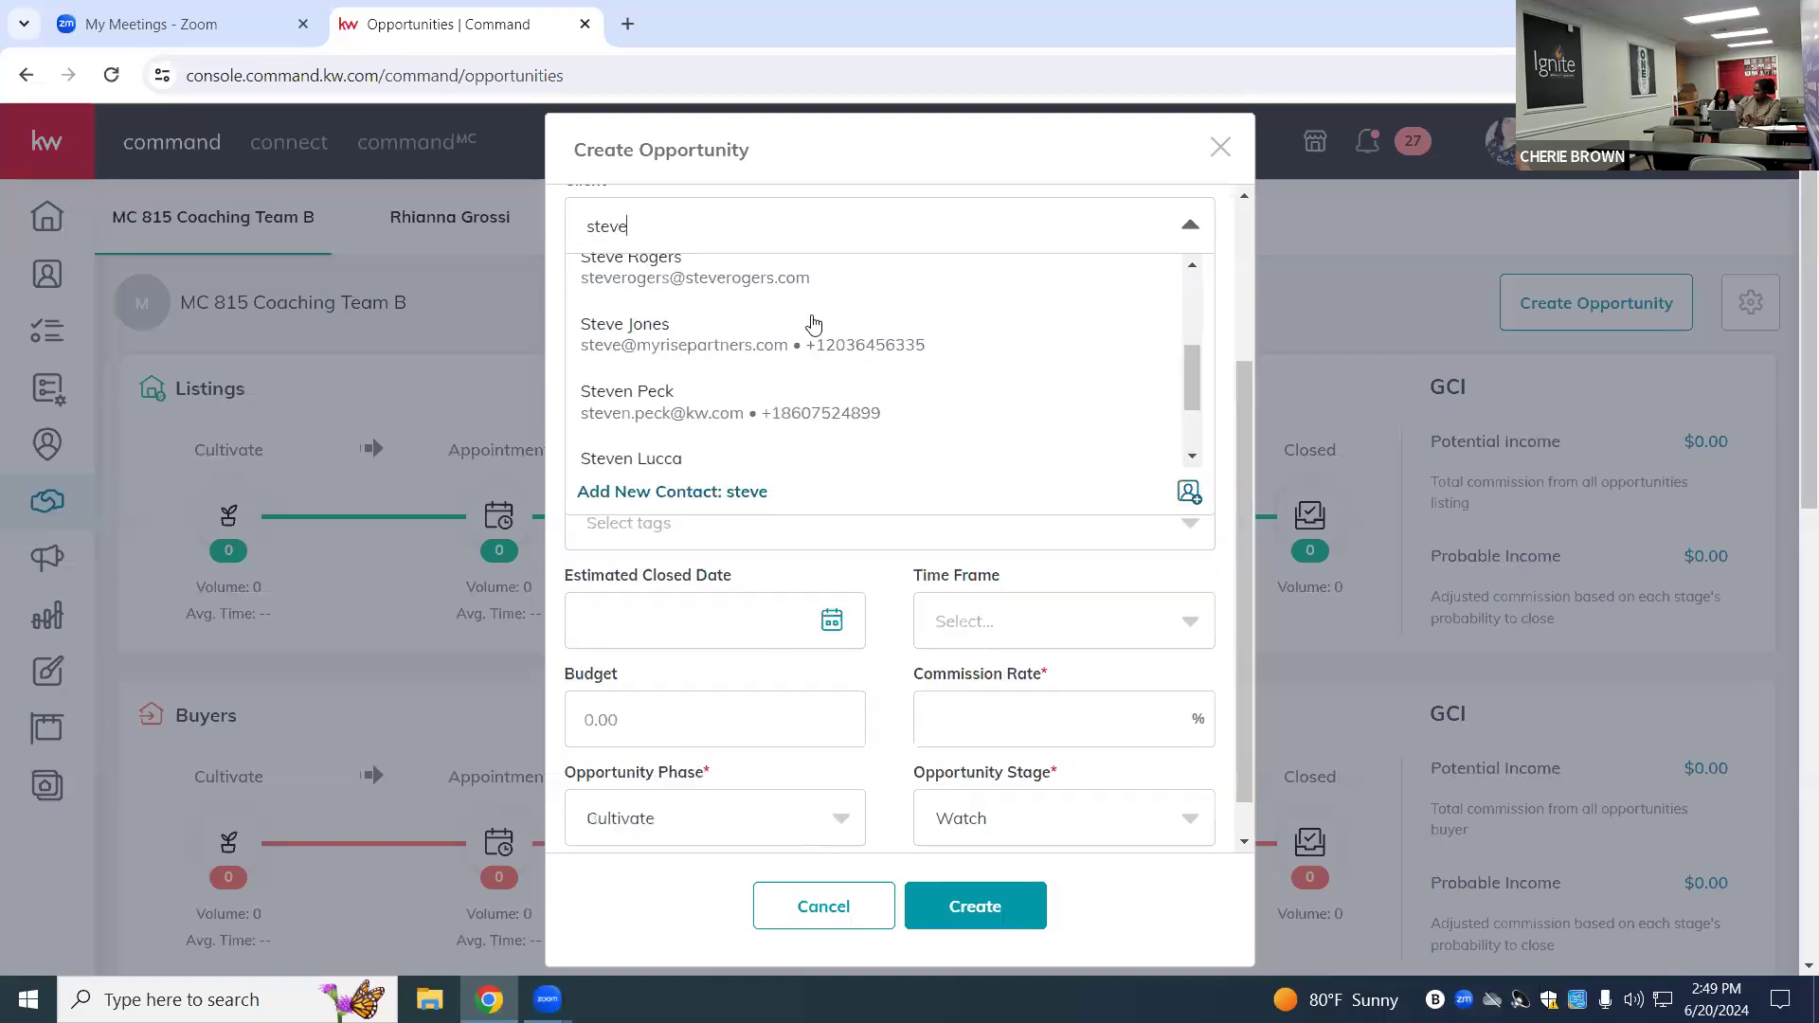
{"action": "left_click", "coordinate": [786, 287]}
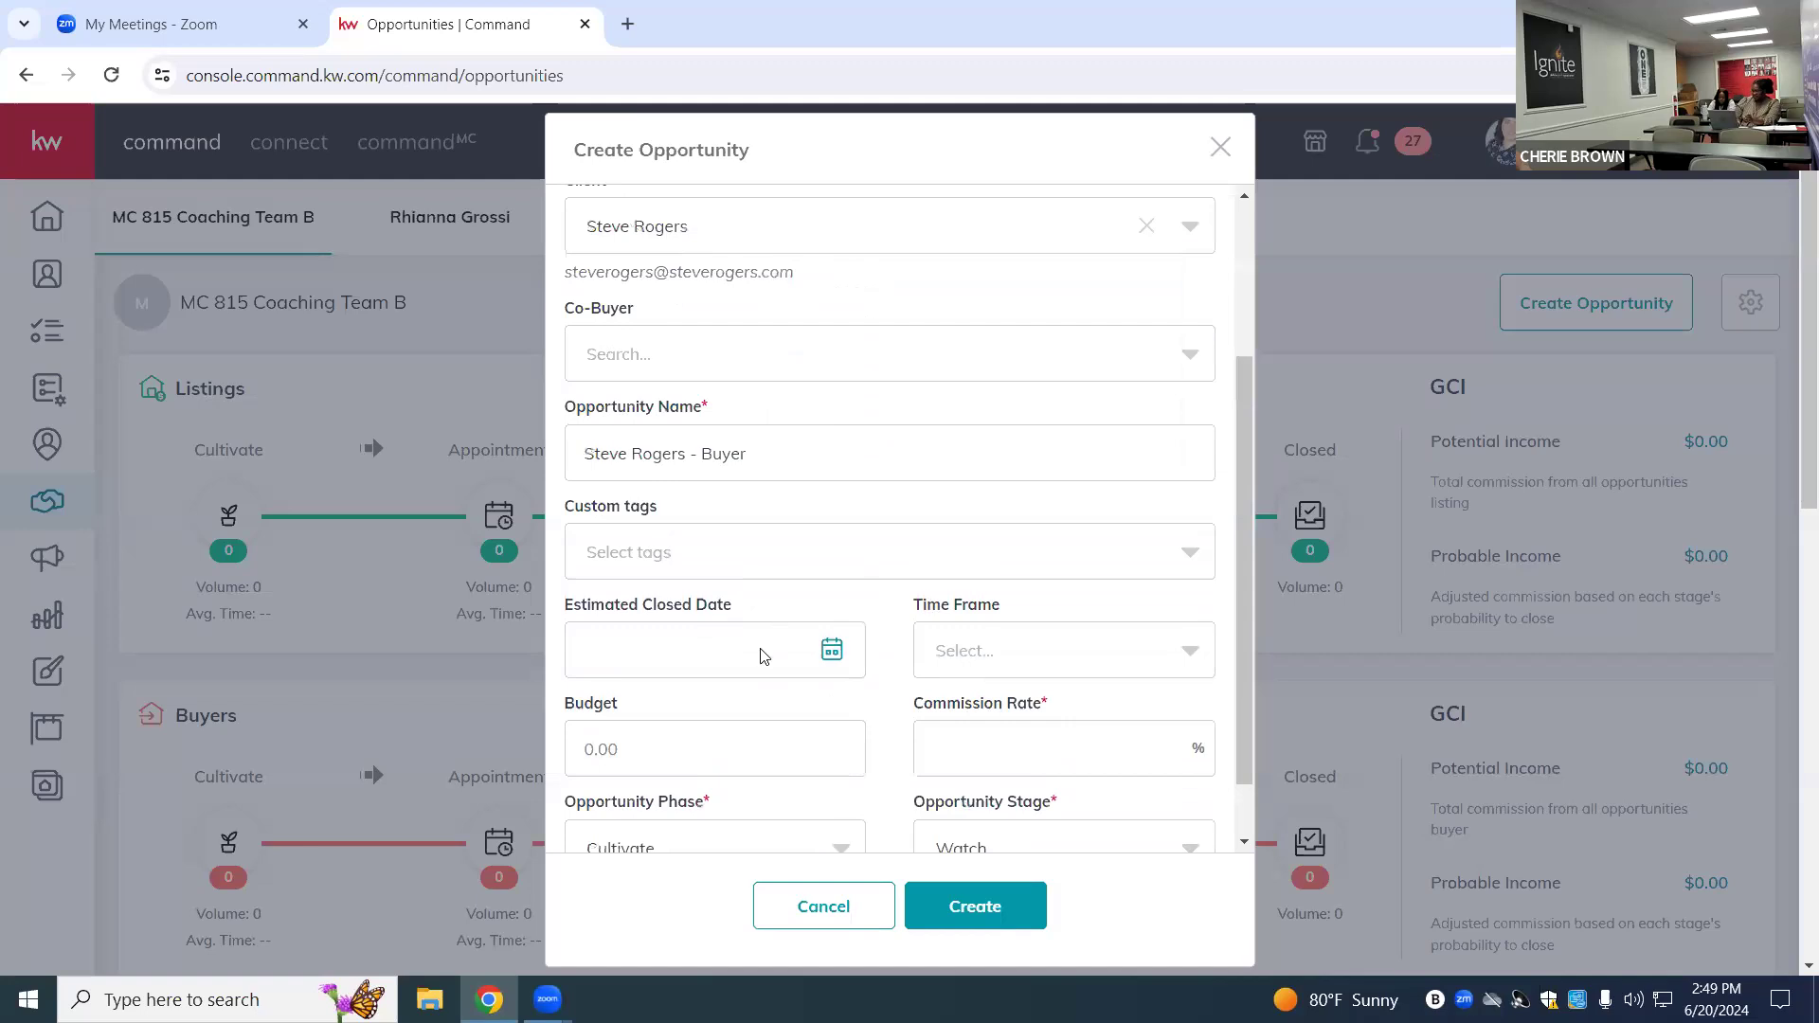
{"action": "scroll", "coordinate": [745, 625], "scroll_direction": "up", "scroll_amount": 3}
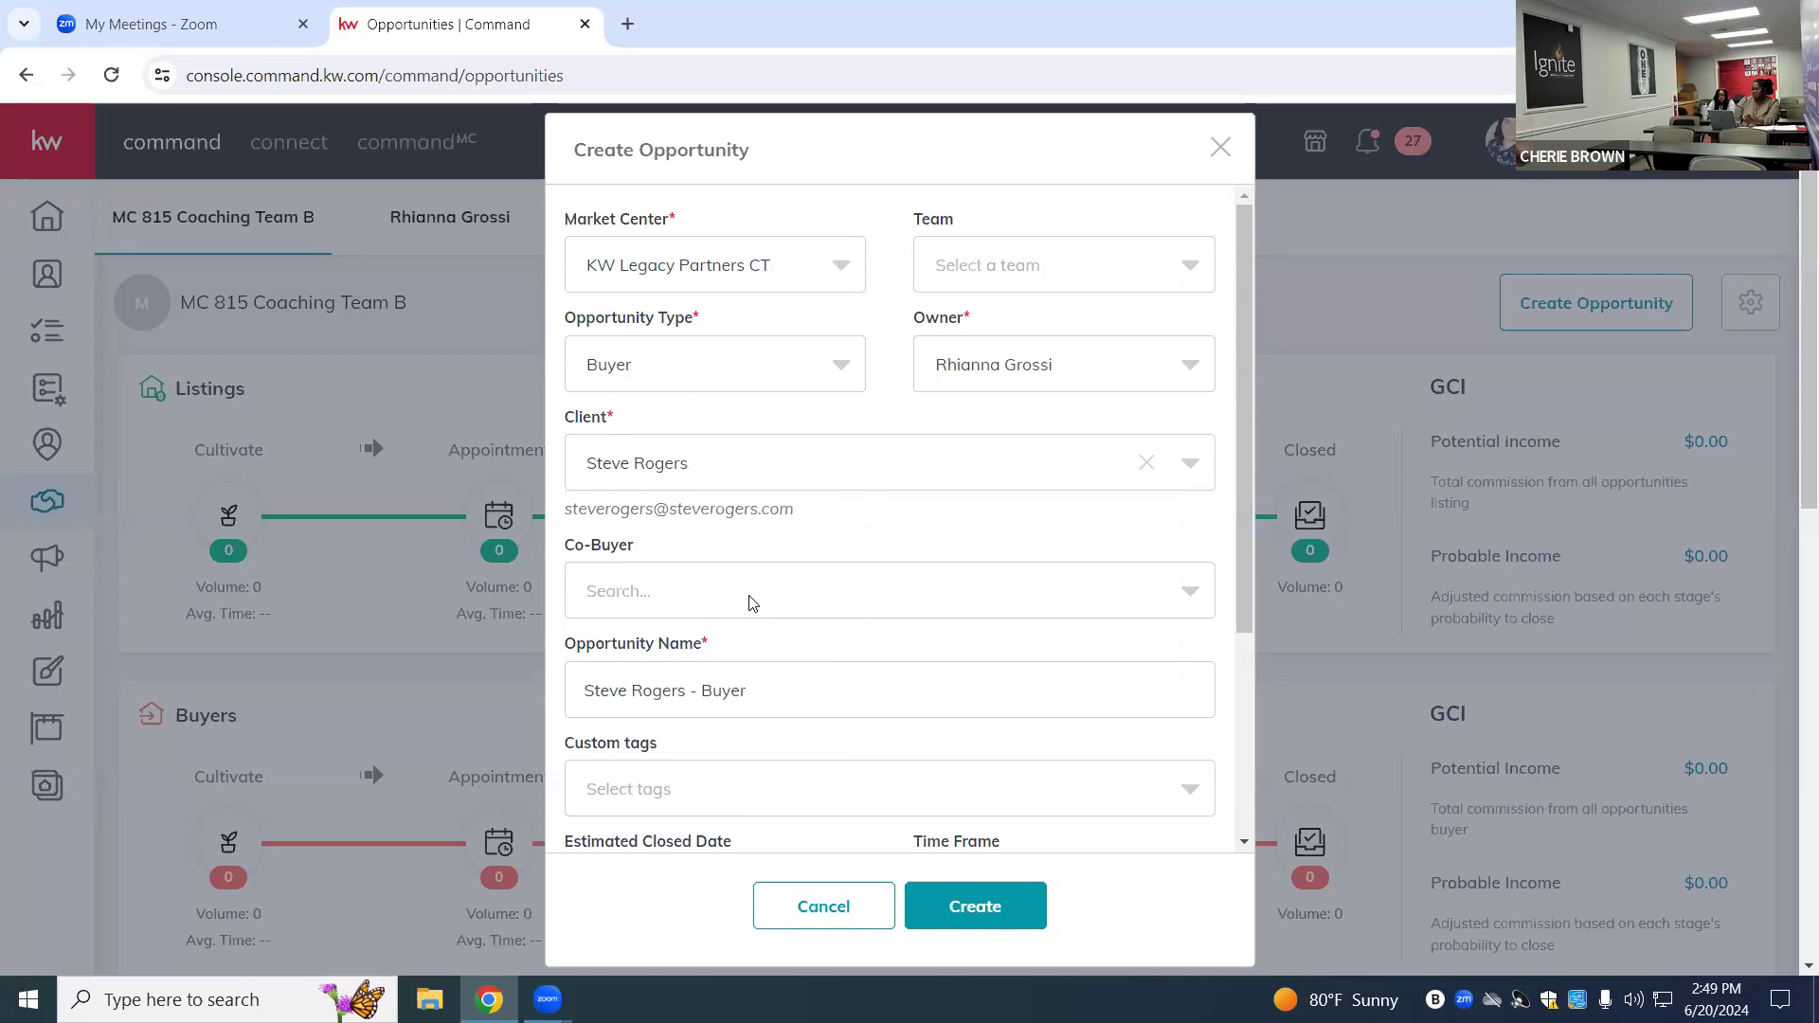
Search for the second buyer's contact and add it as co-buyer.
{"action": "left_click", "coordinate": [753, 603]}
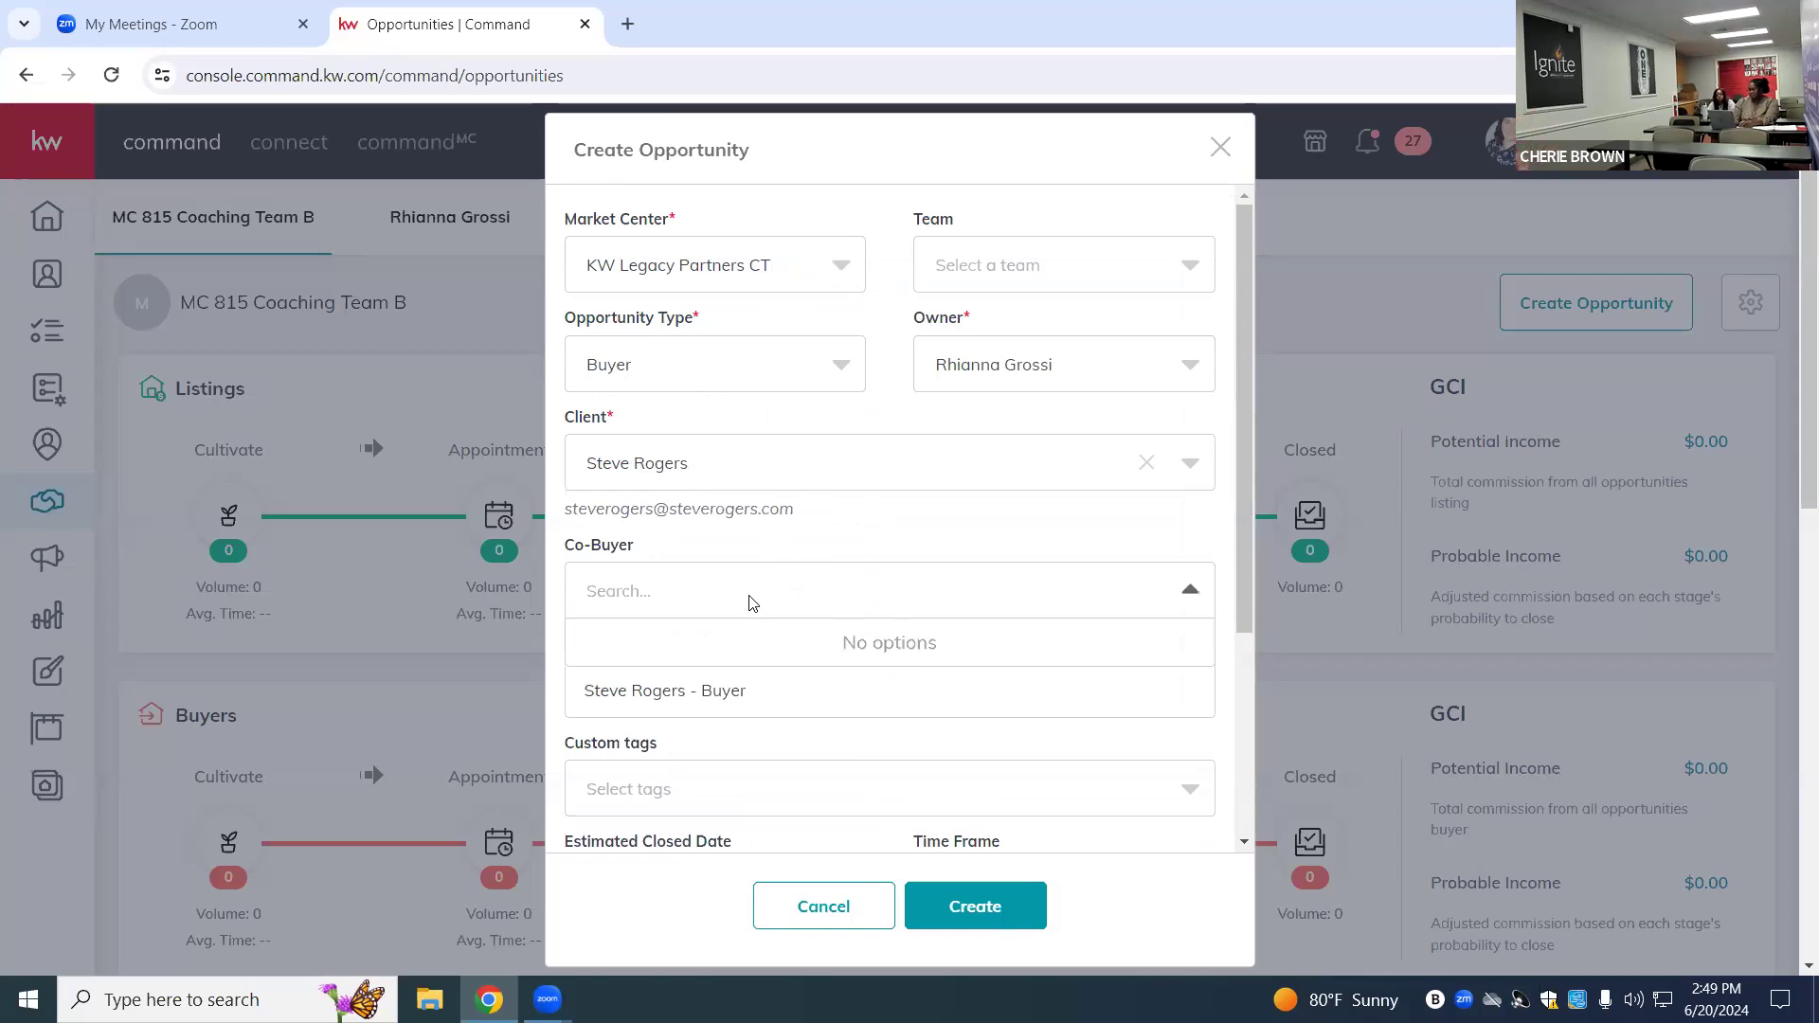
{"action": "type", "text": "bu"}
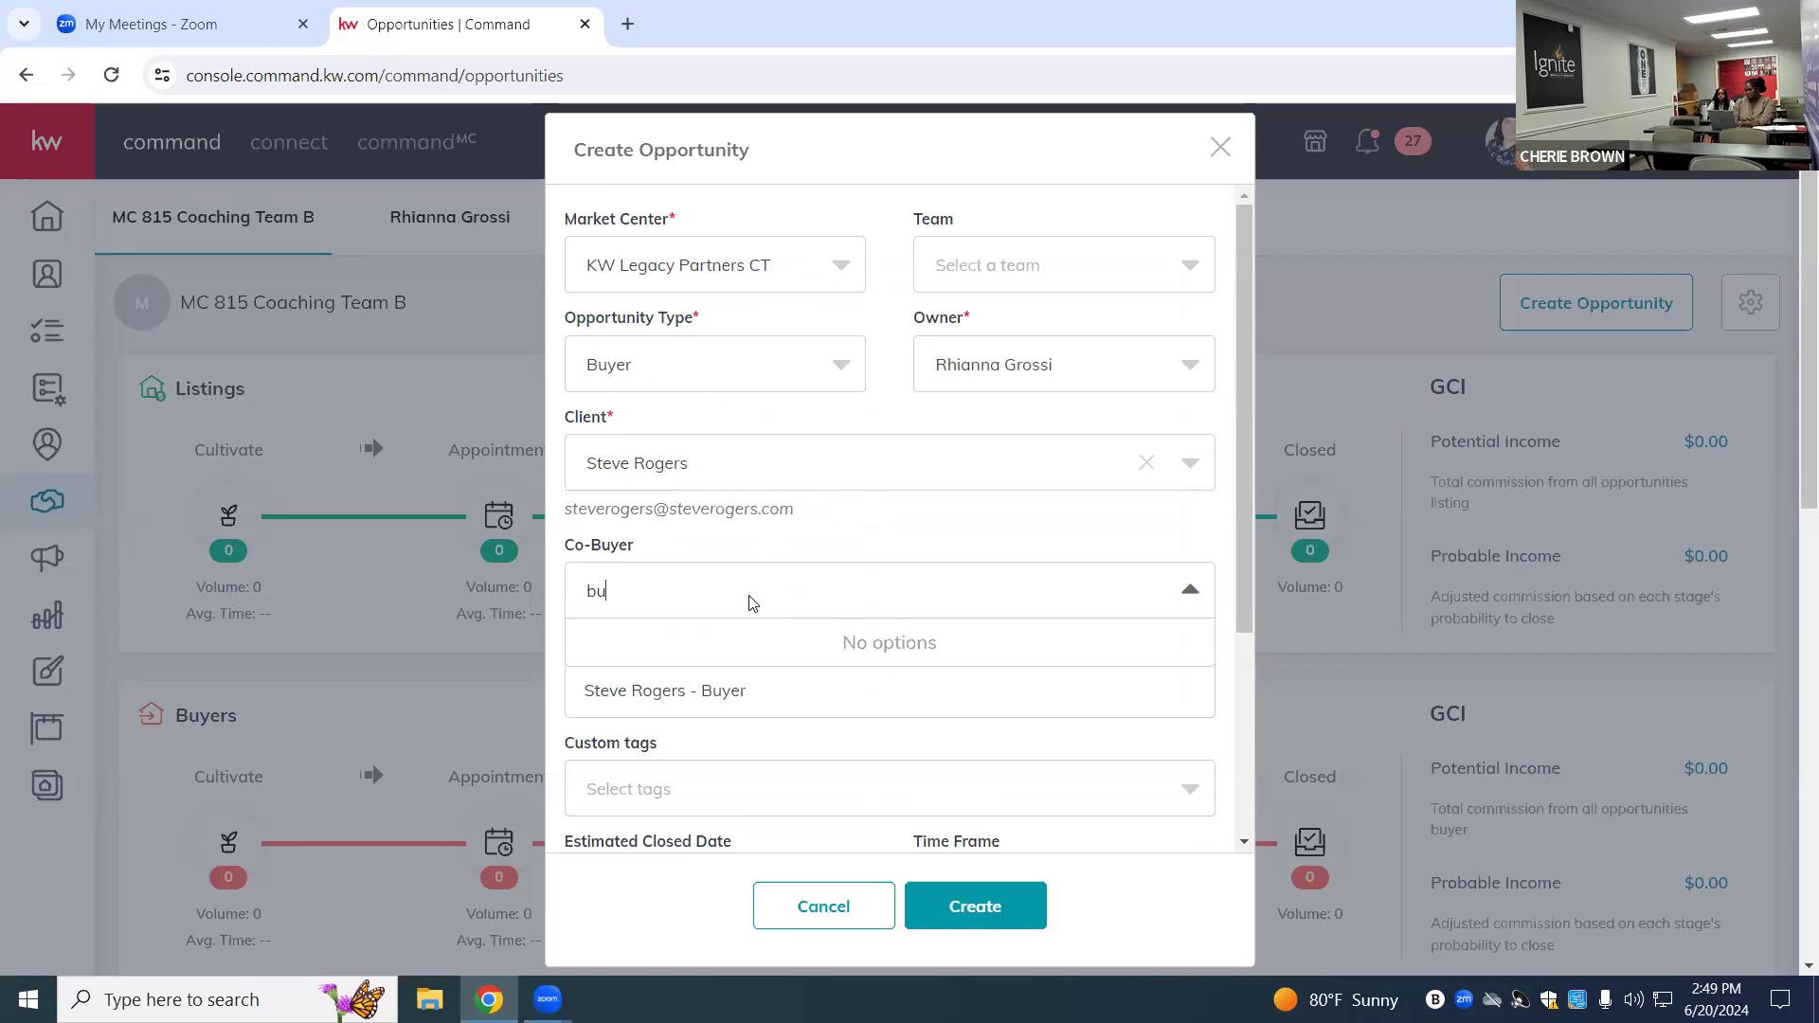
{"action": "type", "text": "ck"}
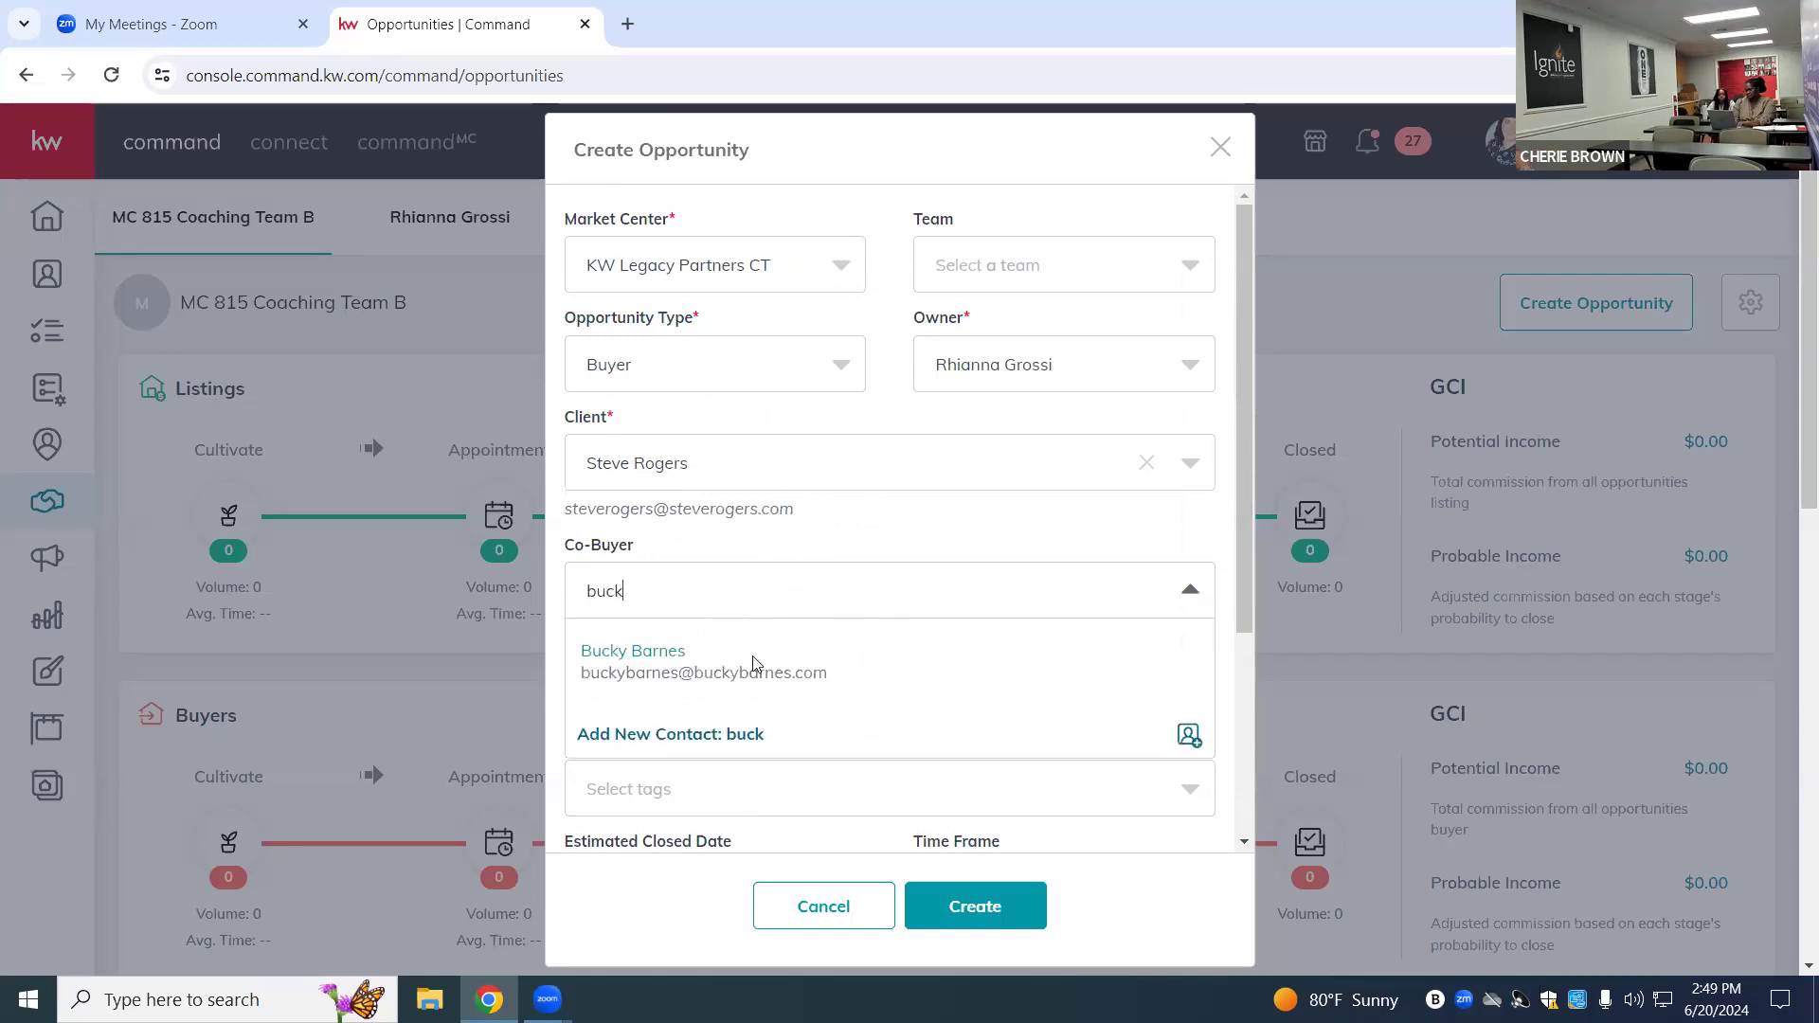
{"action": "left_click", "coordinate": [752, 656]}
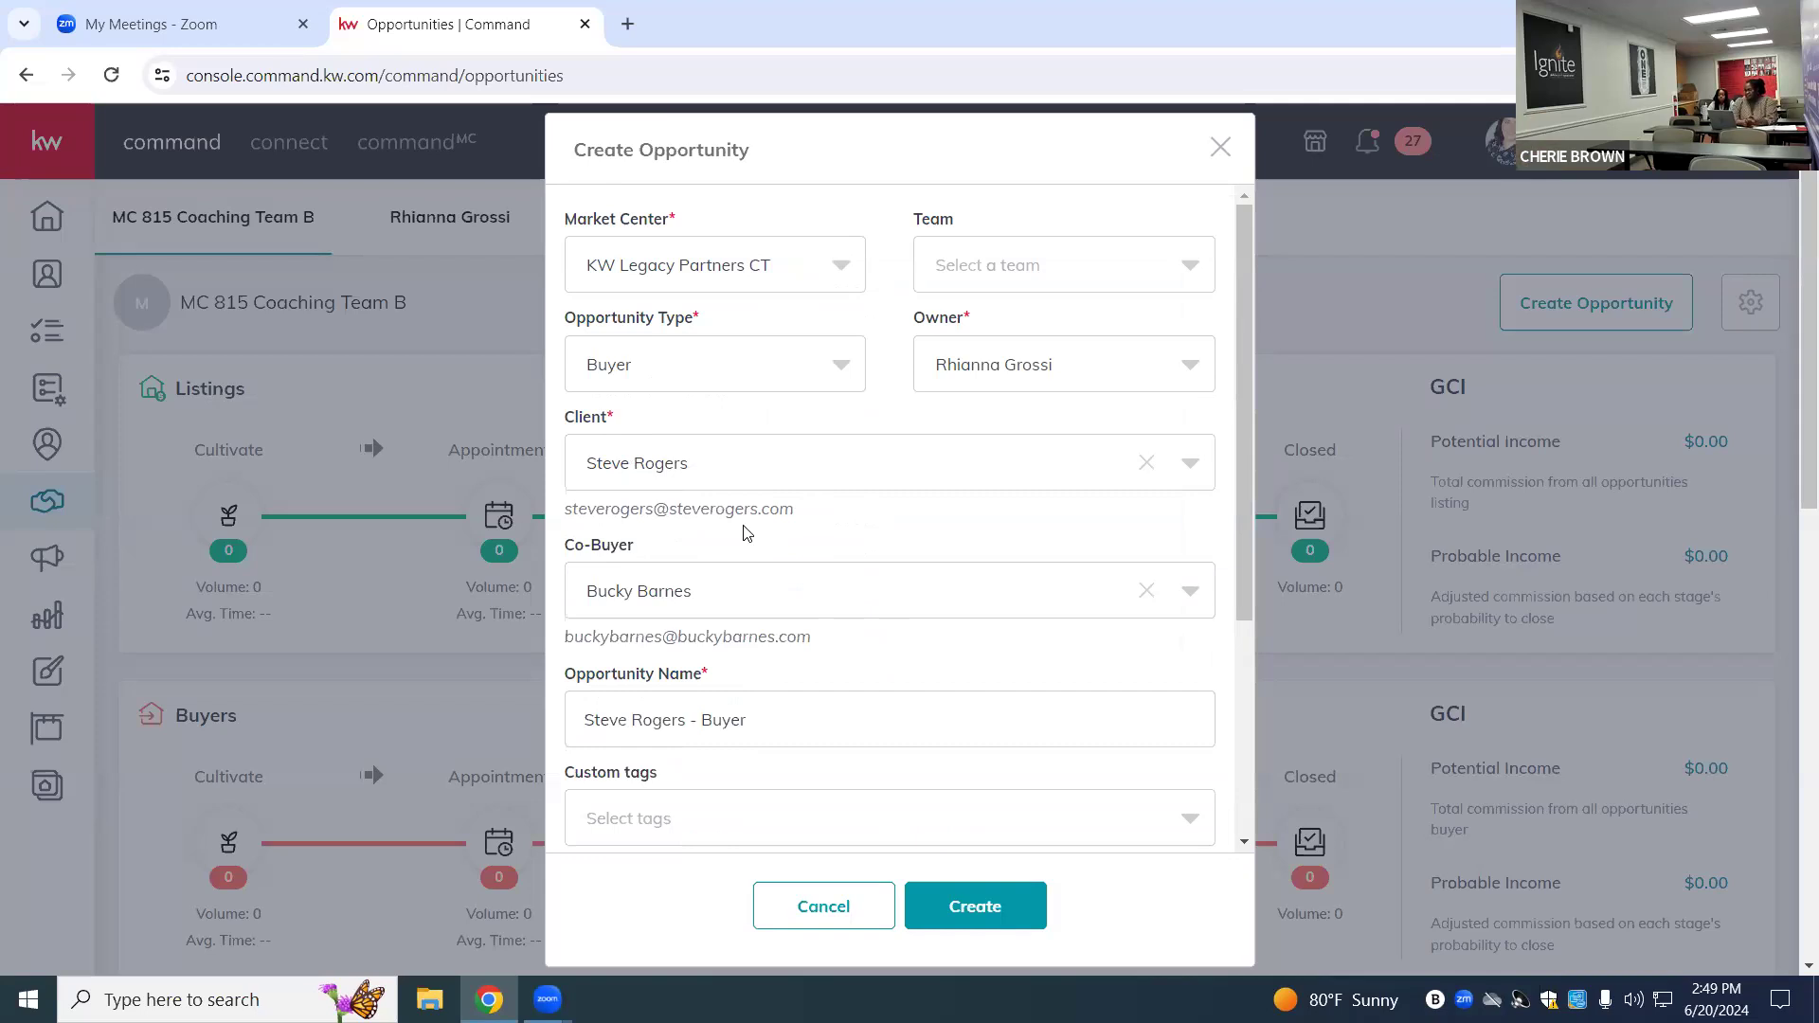
{"action": "scroll", "coordinate": [752, 538], "scroll_direction": "down", "scroll_amount": 1}
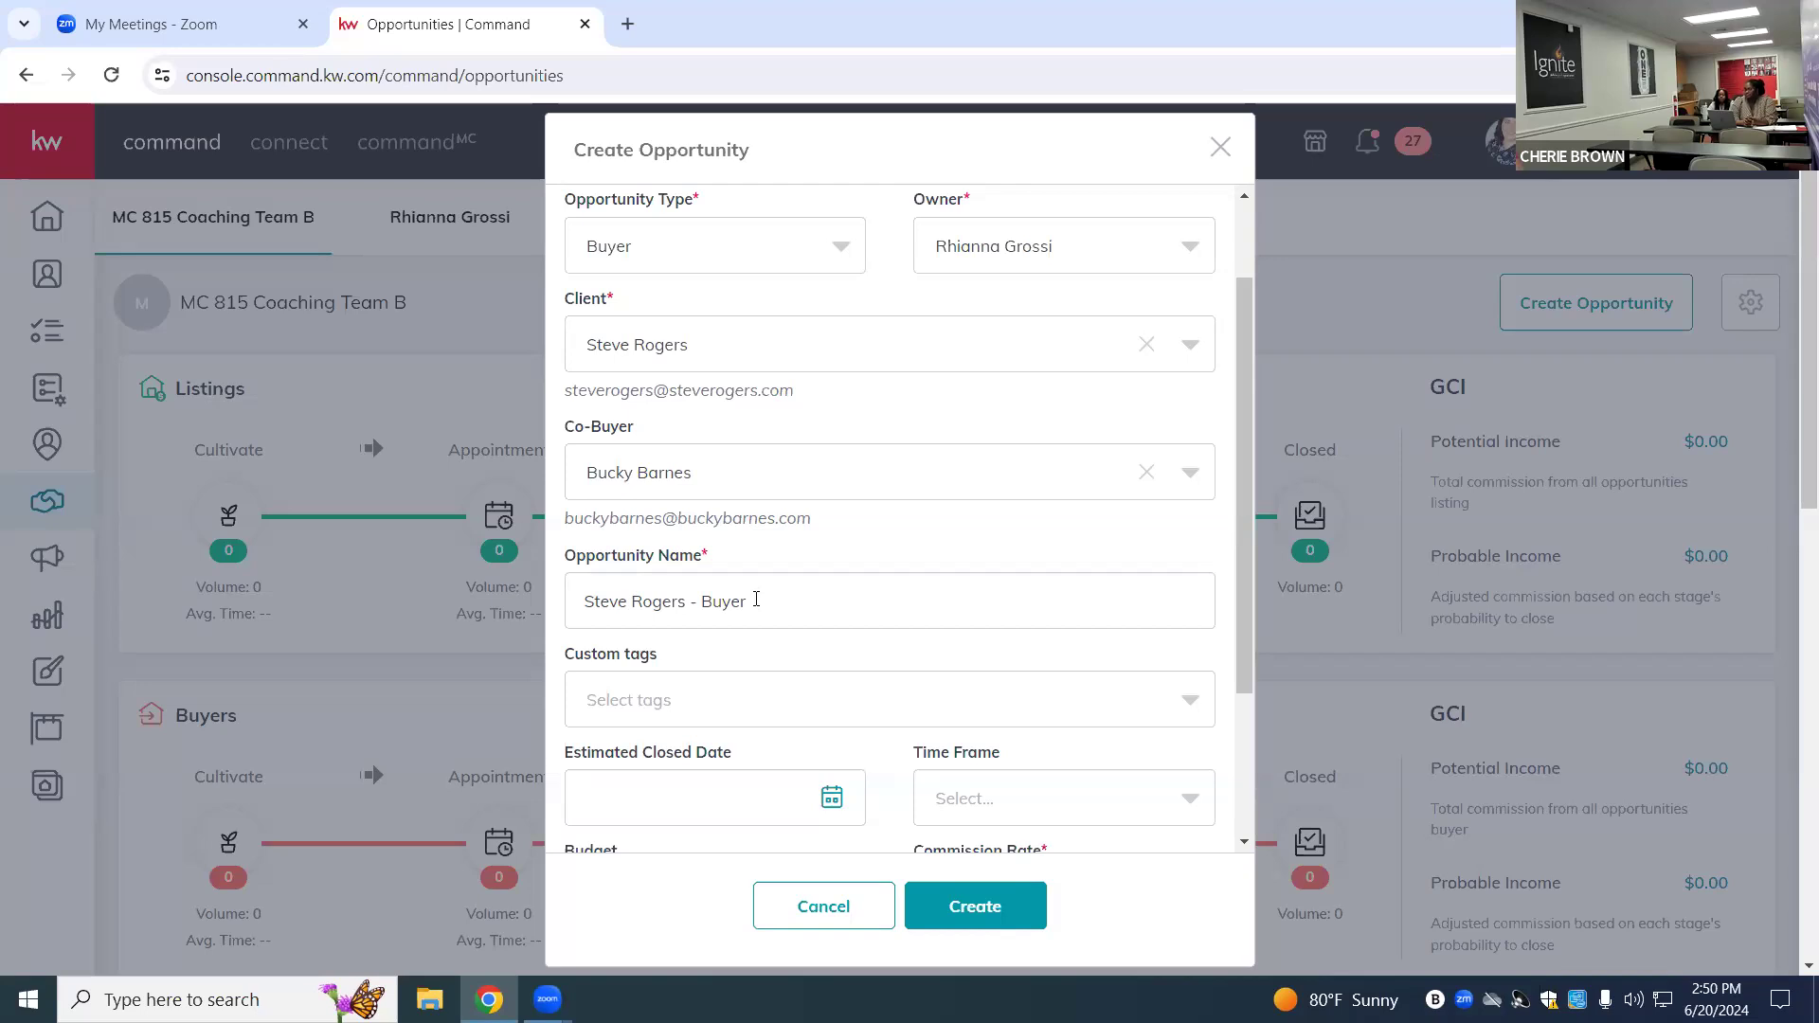
Fill in the suggested 2.5 commission rate on the opportunity form.
{"action": "scroll", "coordinate": [756, 599], "scroll_direction": "down", "scroll_amount": 3}
{"action": "scroll", "coordinate": [890, 710], "scroll_direction": "down", "scroll_amount": 4}
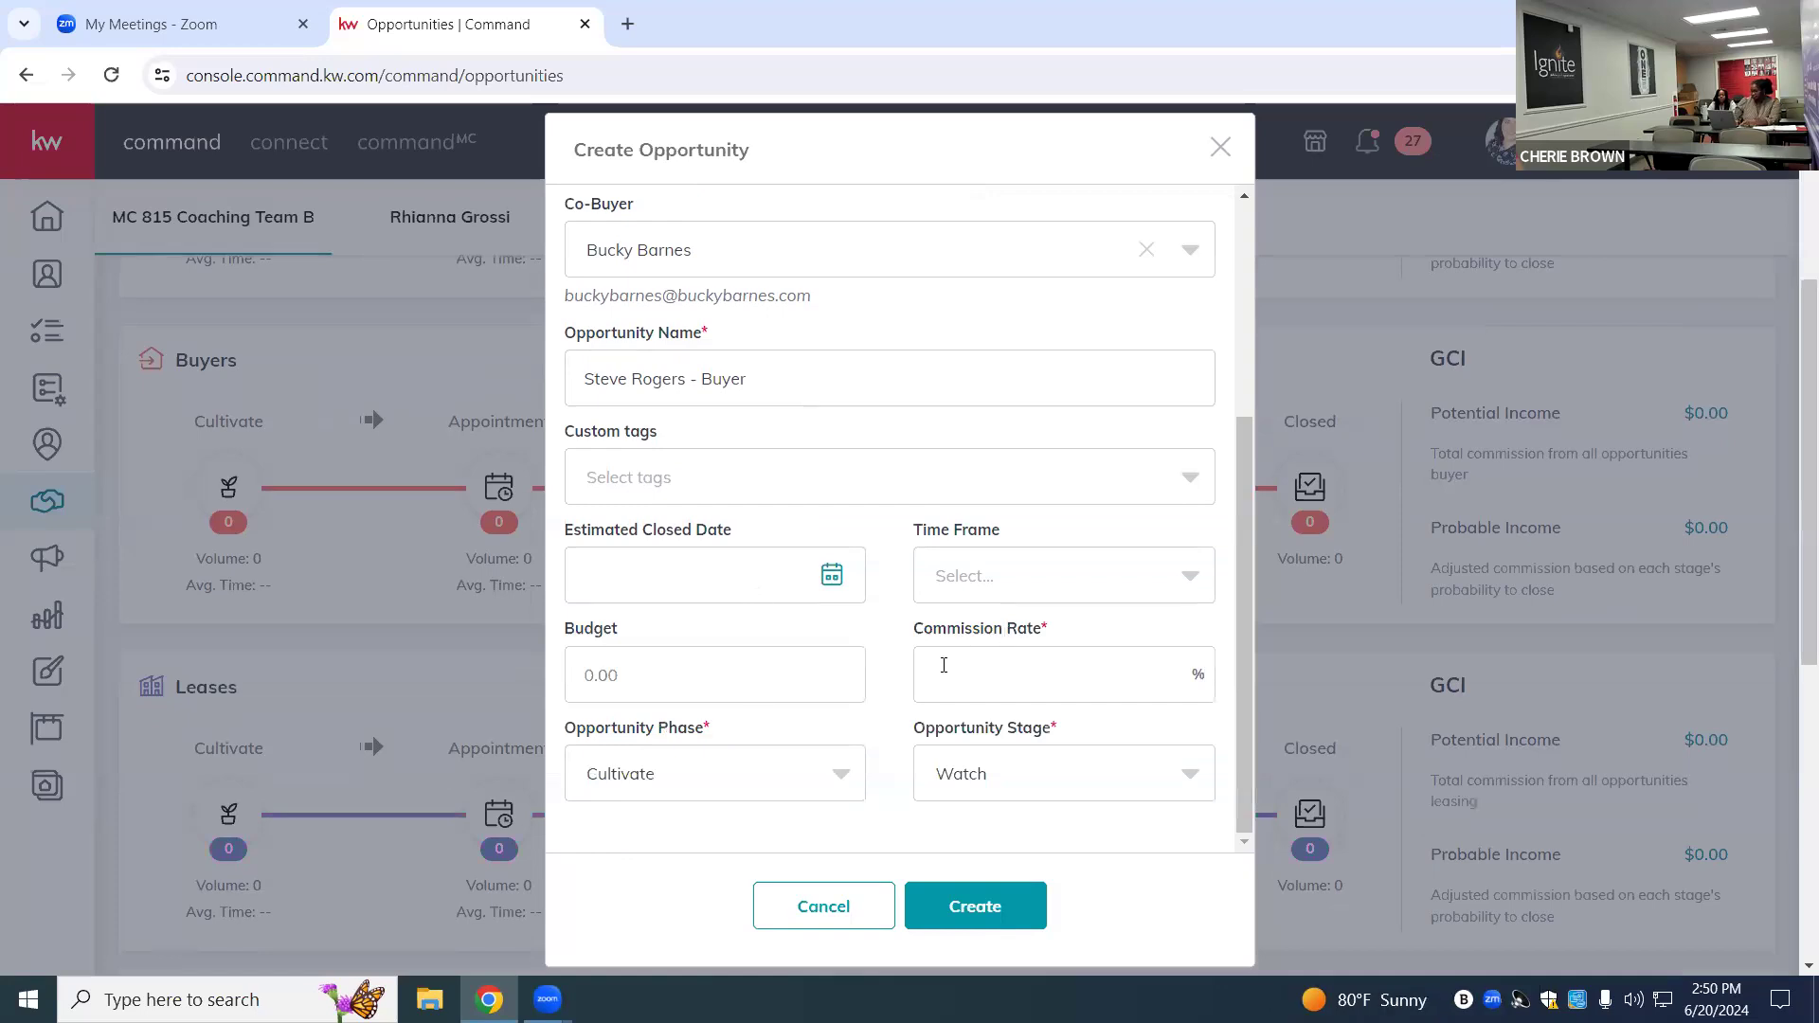
{"action": "left_click", "coordinate": [1030, 657]}
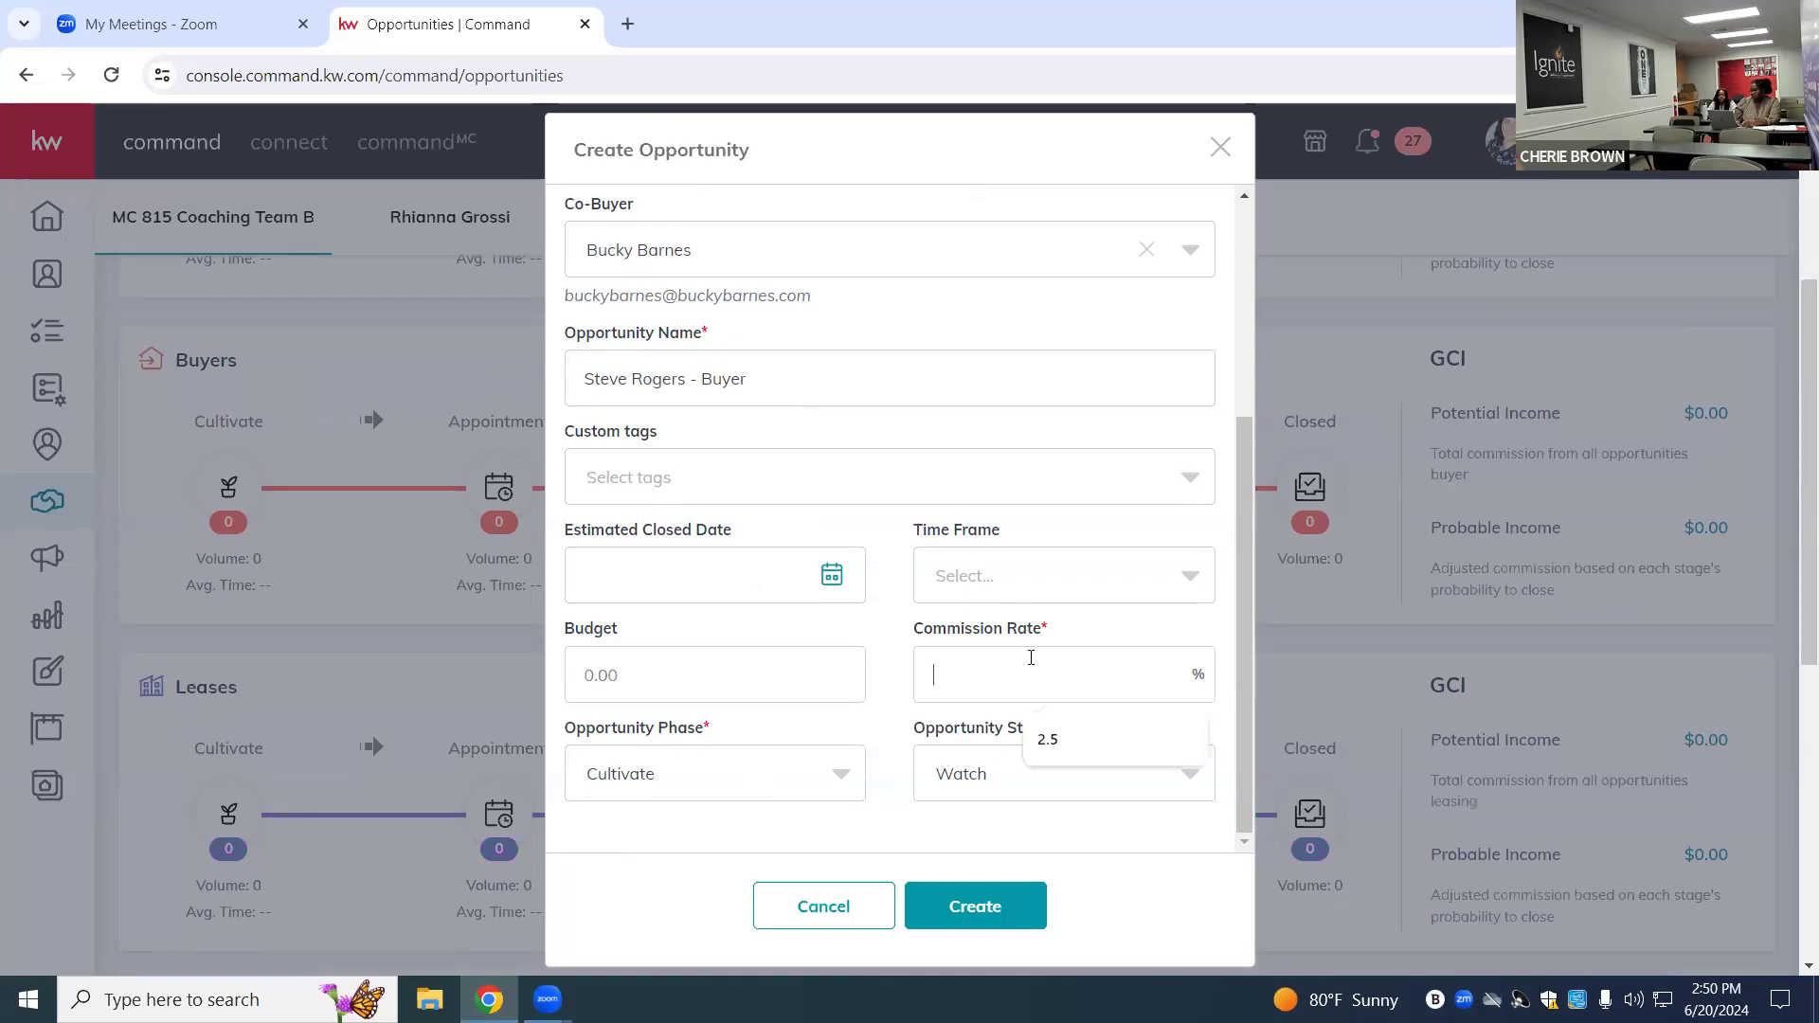
{"action": "left_click", "coordinate": [1043, 744]}
{"action": "left_click", "coordinate": [786, 776]}
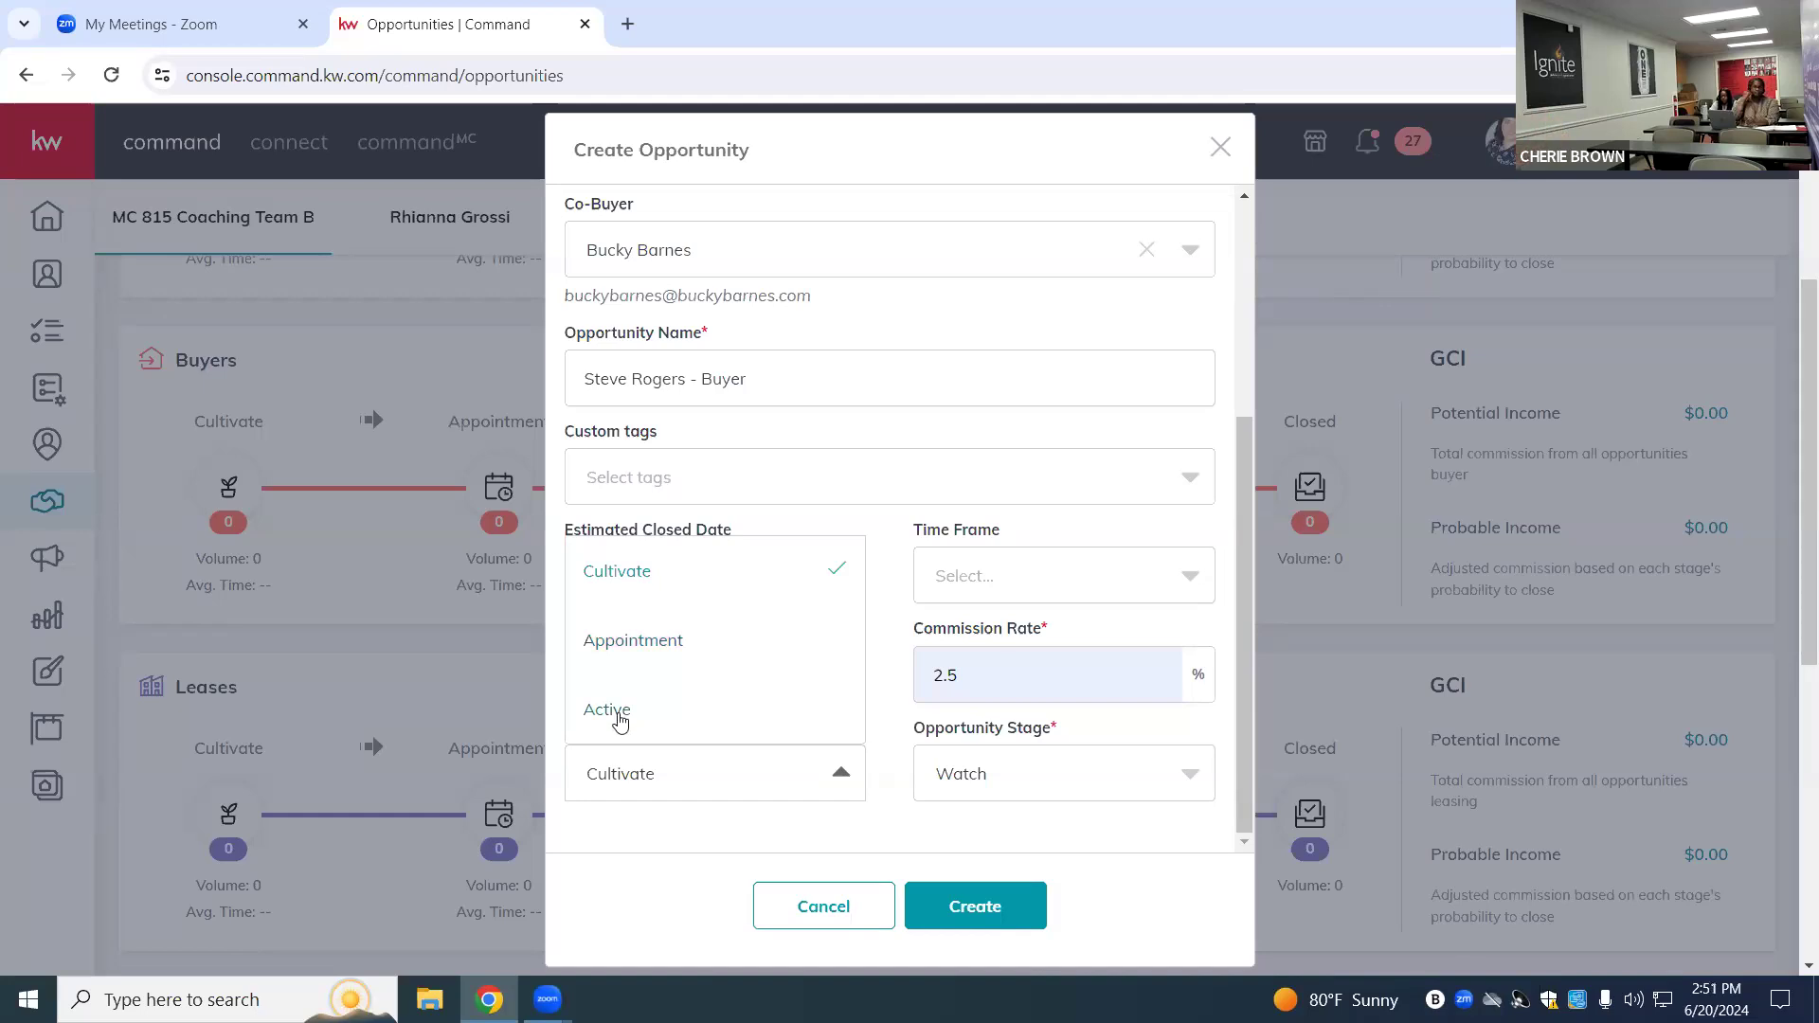
Set the phase to Active and stage to Showing, then create the opportunity.
{"action": "left_click", "coordinate": [619, 717]}
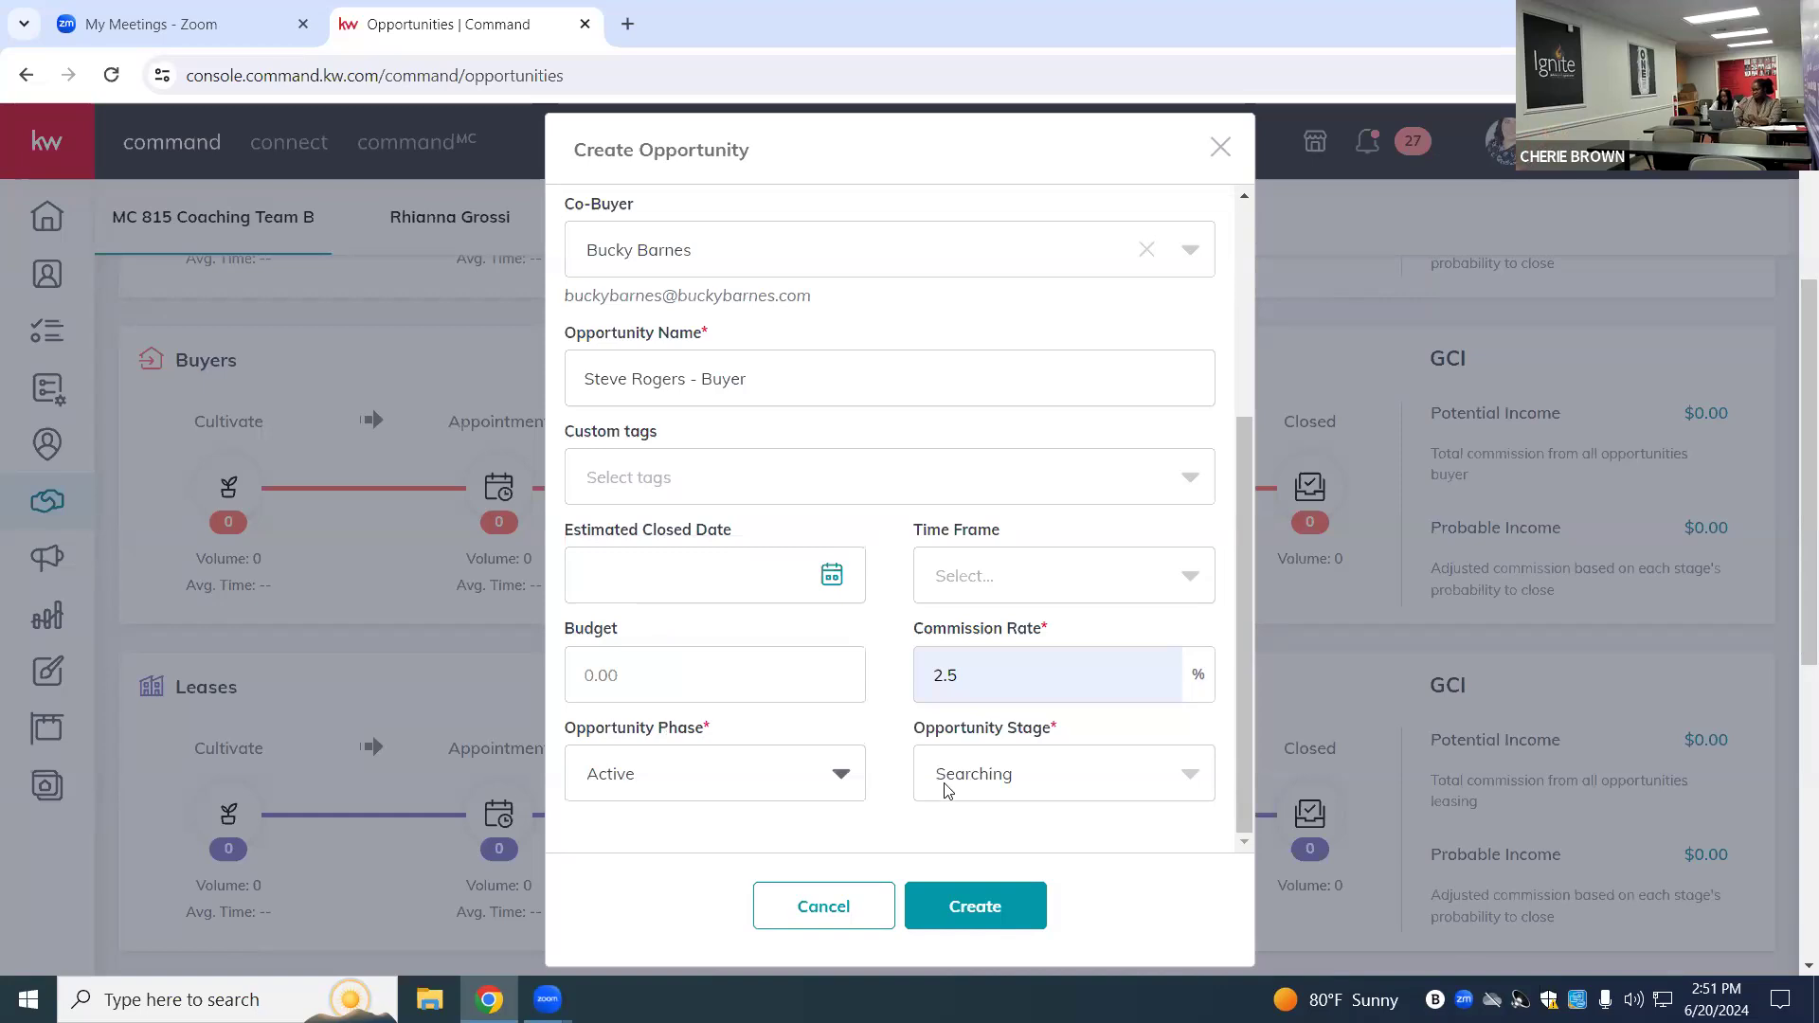
{"action": "left_click", "coordinate": [946, 790]}
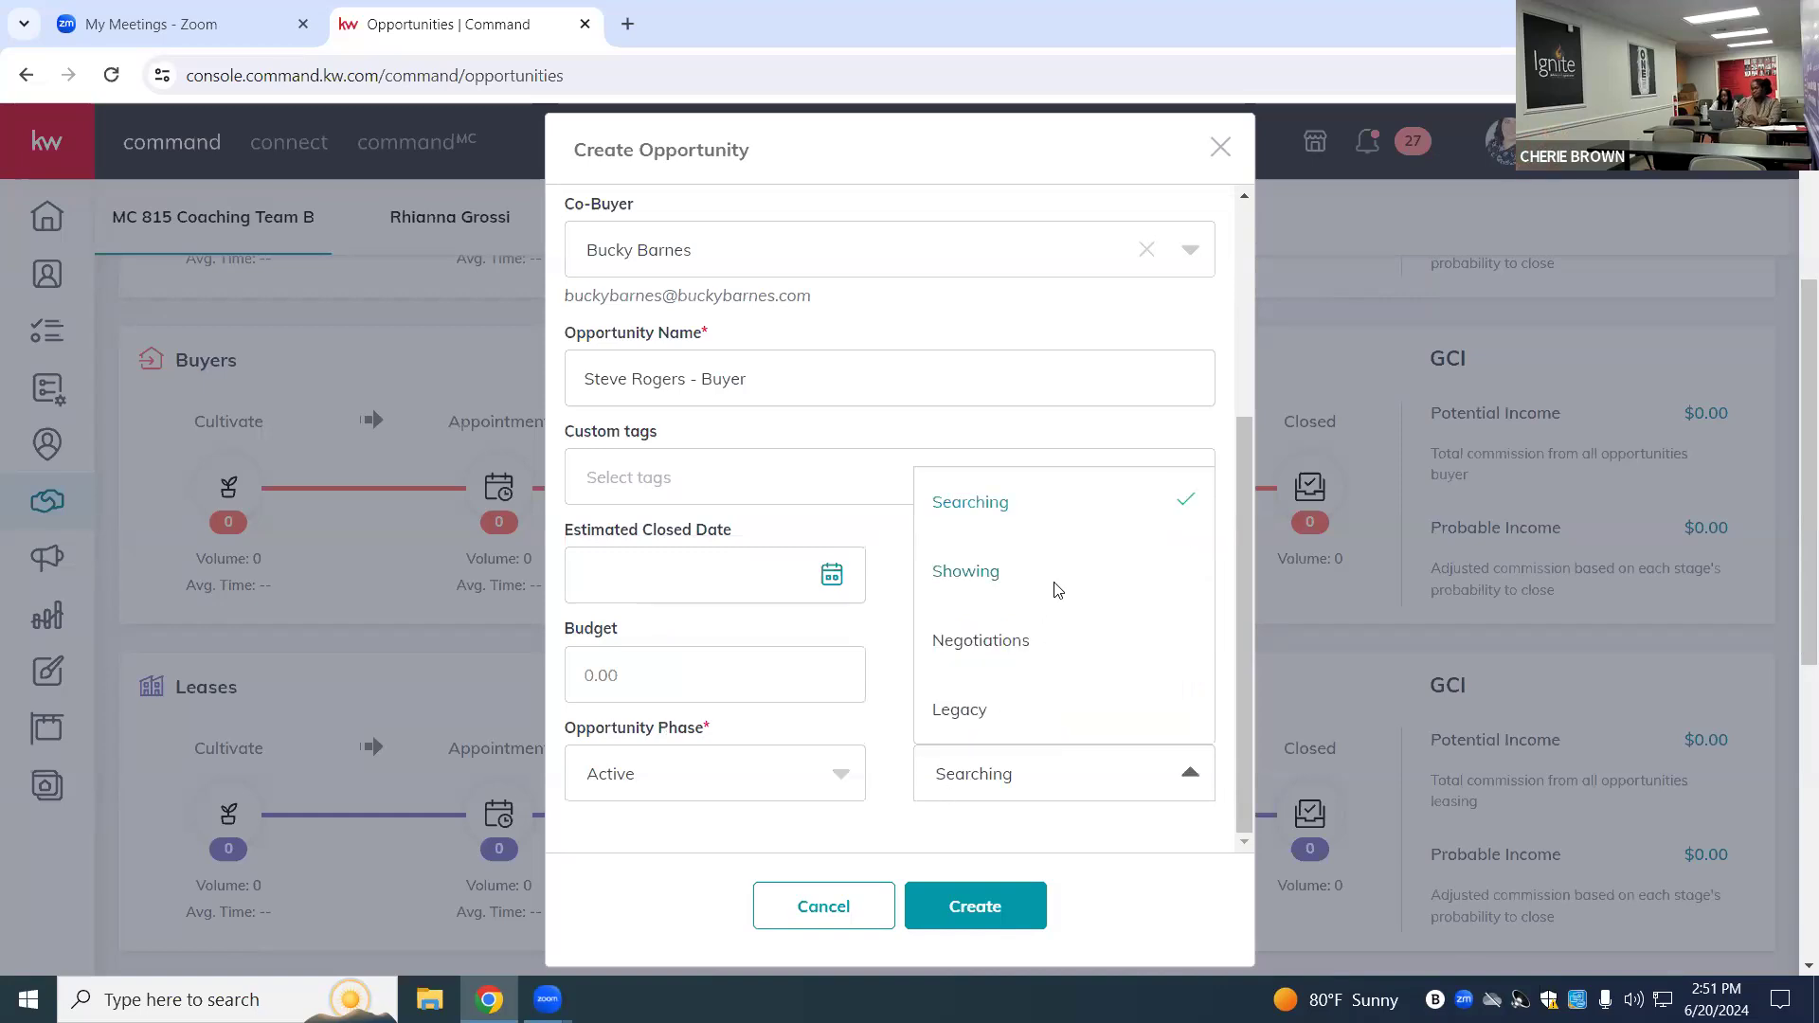
{"action": "left_click", "coordinate": [1058, 588]}
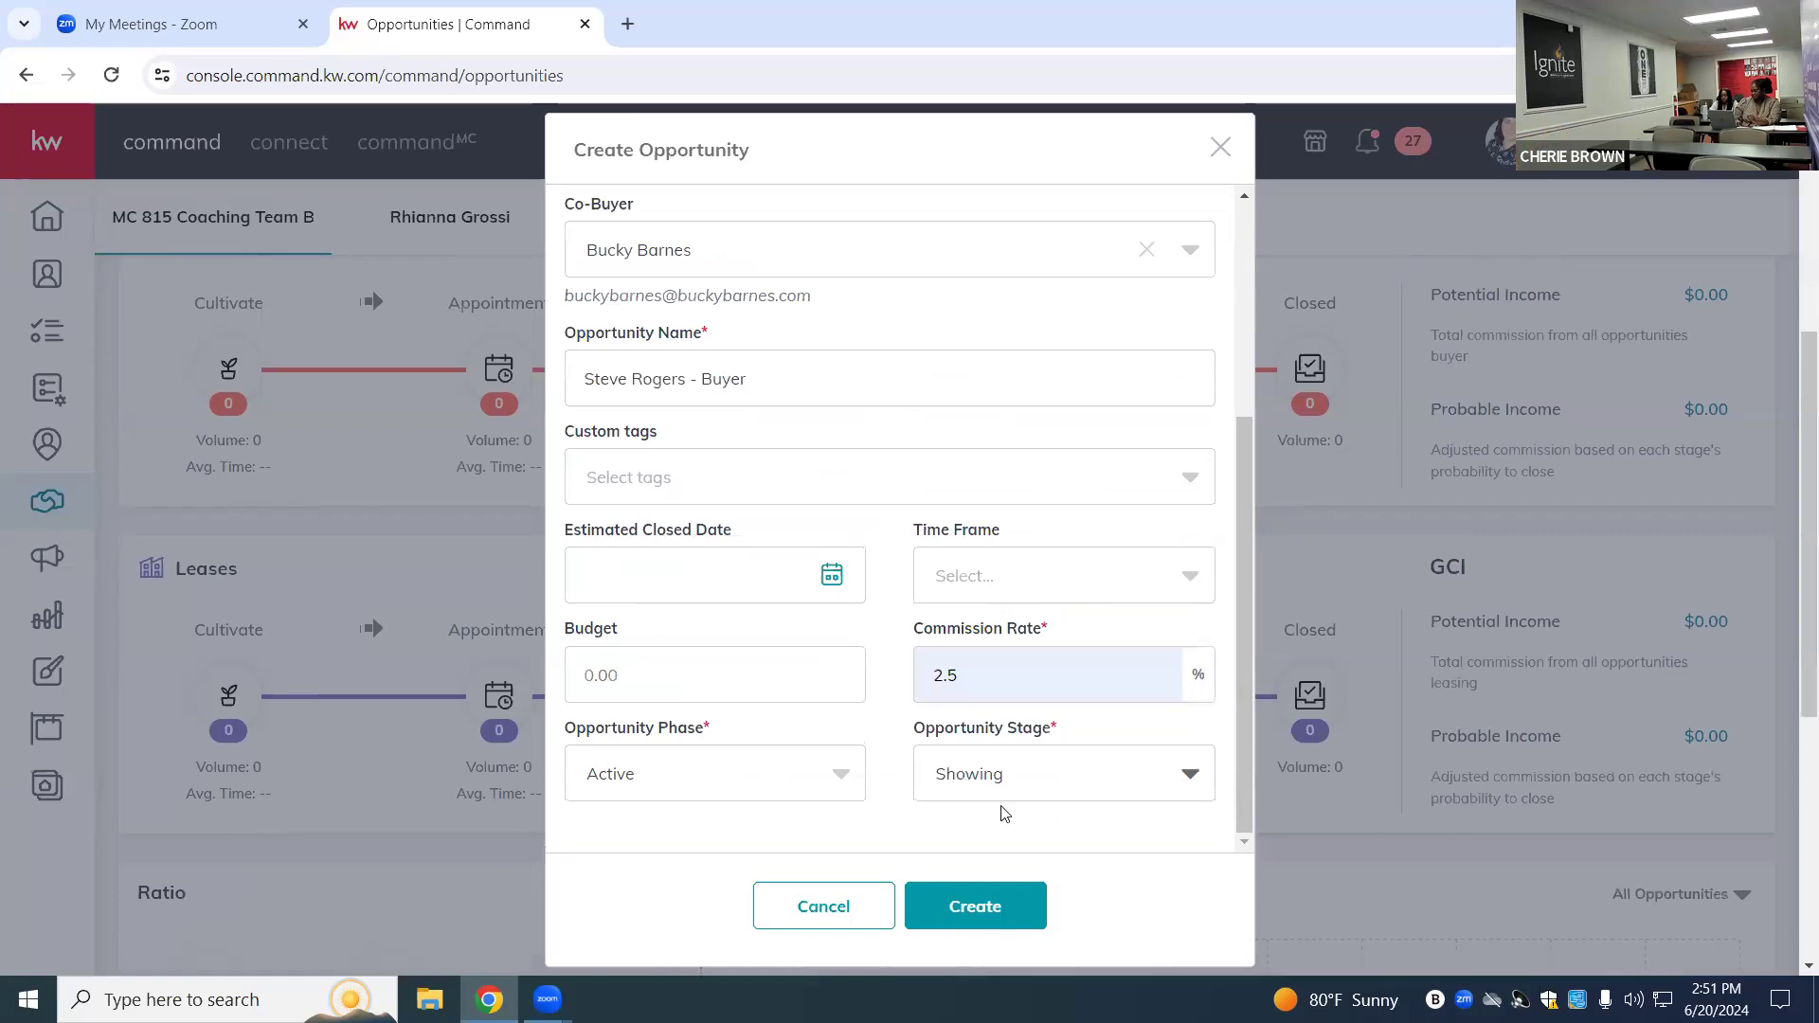
{"action": "key", "text": "Return"}
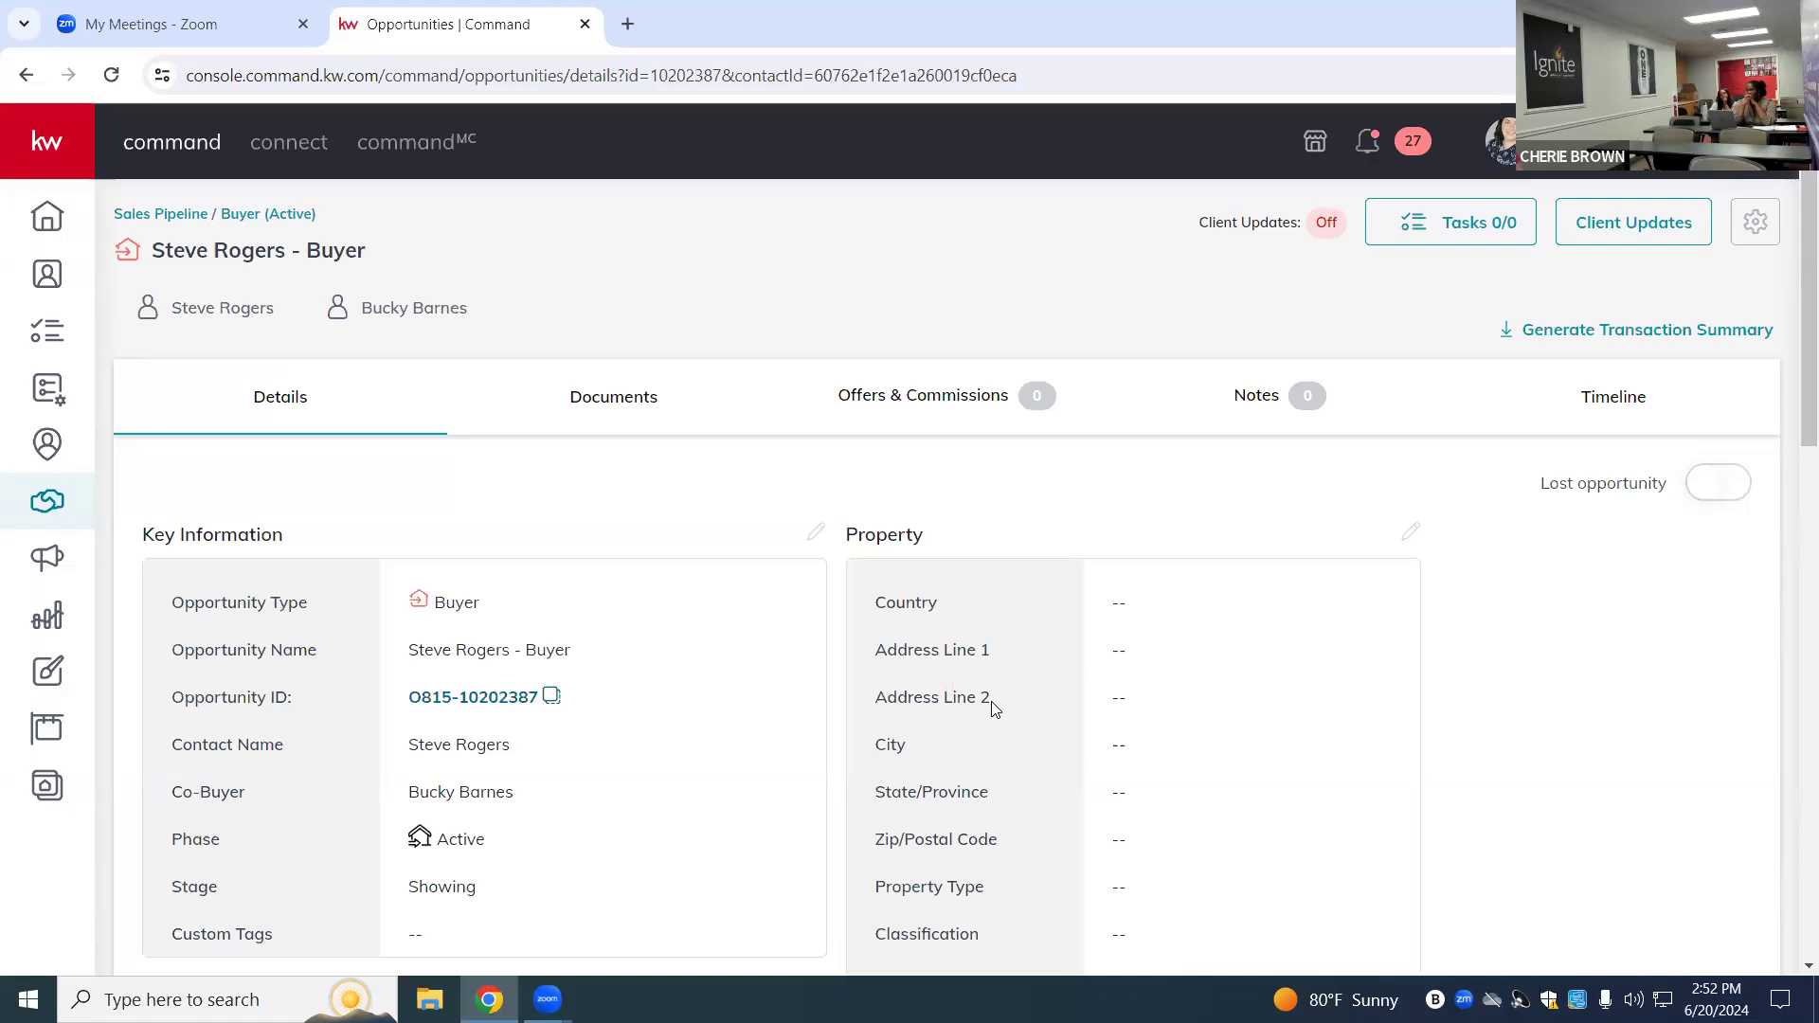
{"action": "scroll", "coordinate": [993, 708], "scroll_direction": "down", "scroll_amount": 2}
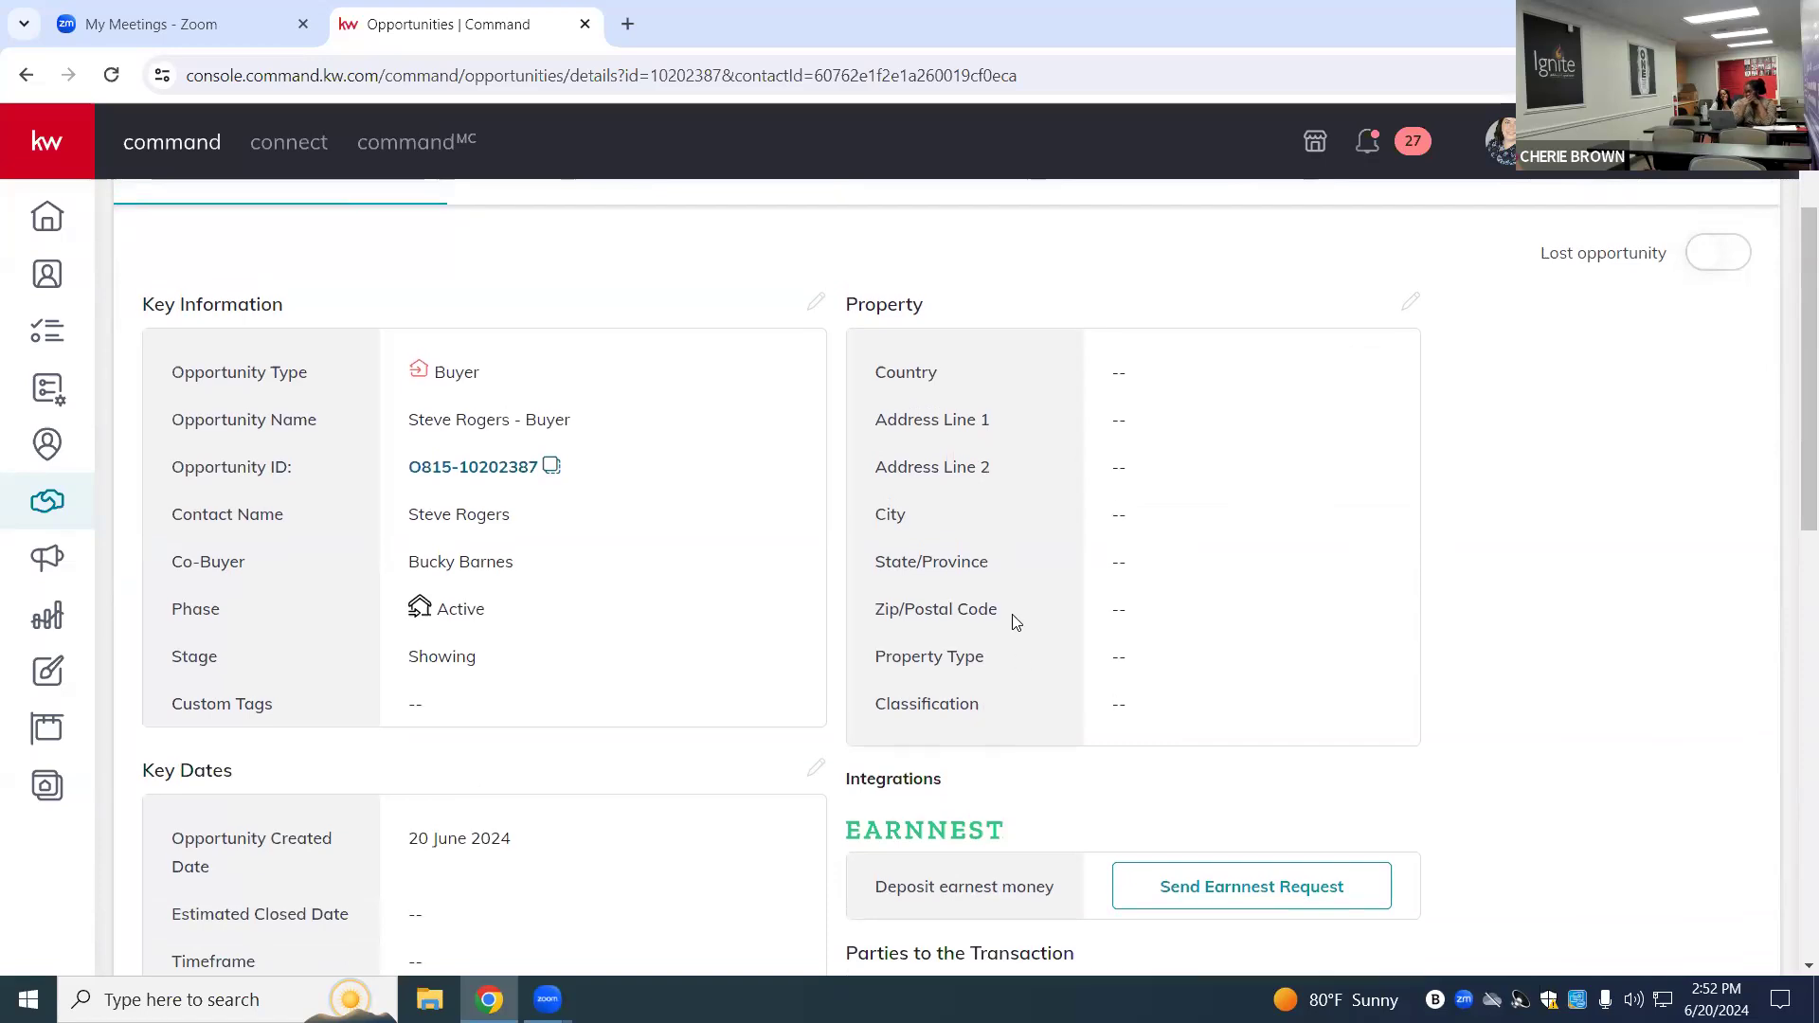
{"action": "scroll", "coordinate": [1016, 622], "scroll_direction": "up", "scroll_amount": 2}
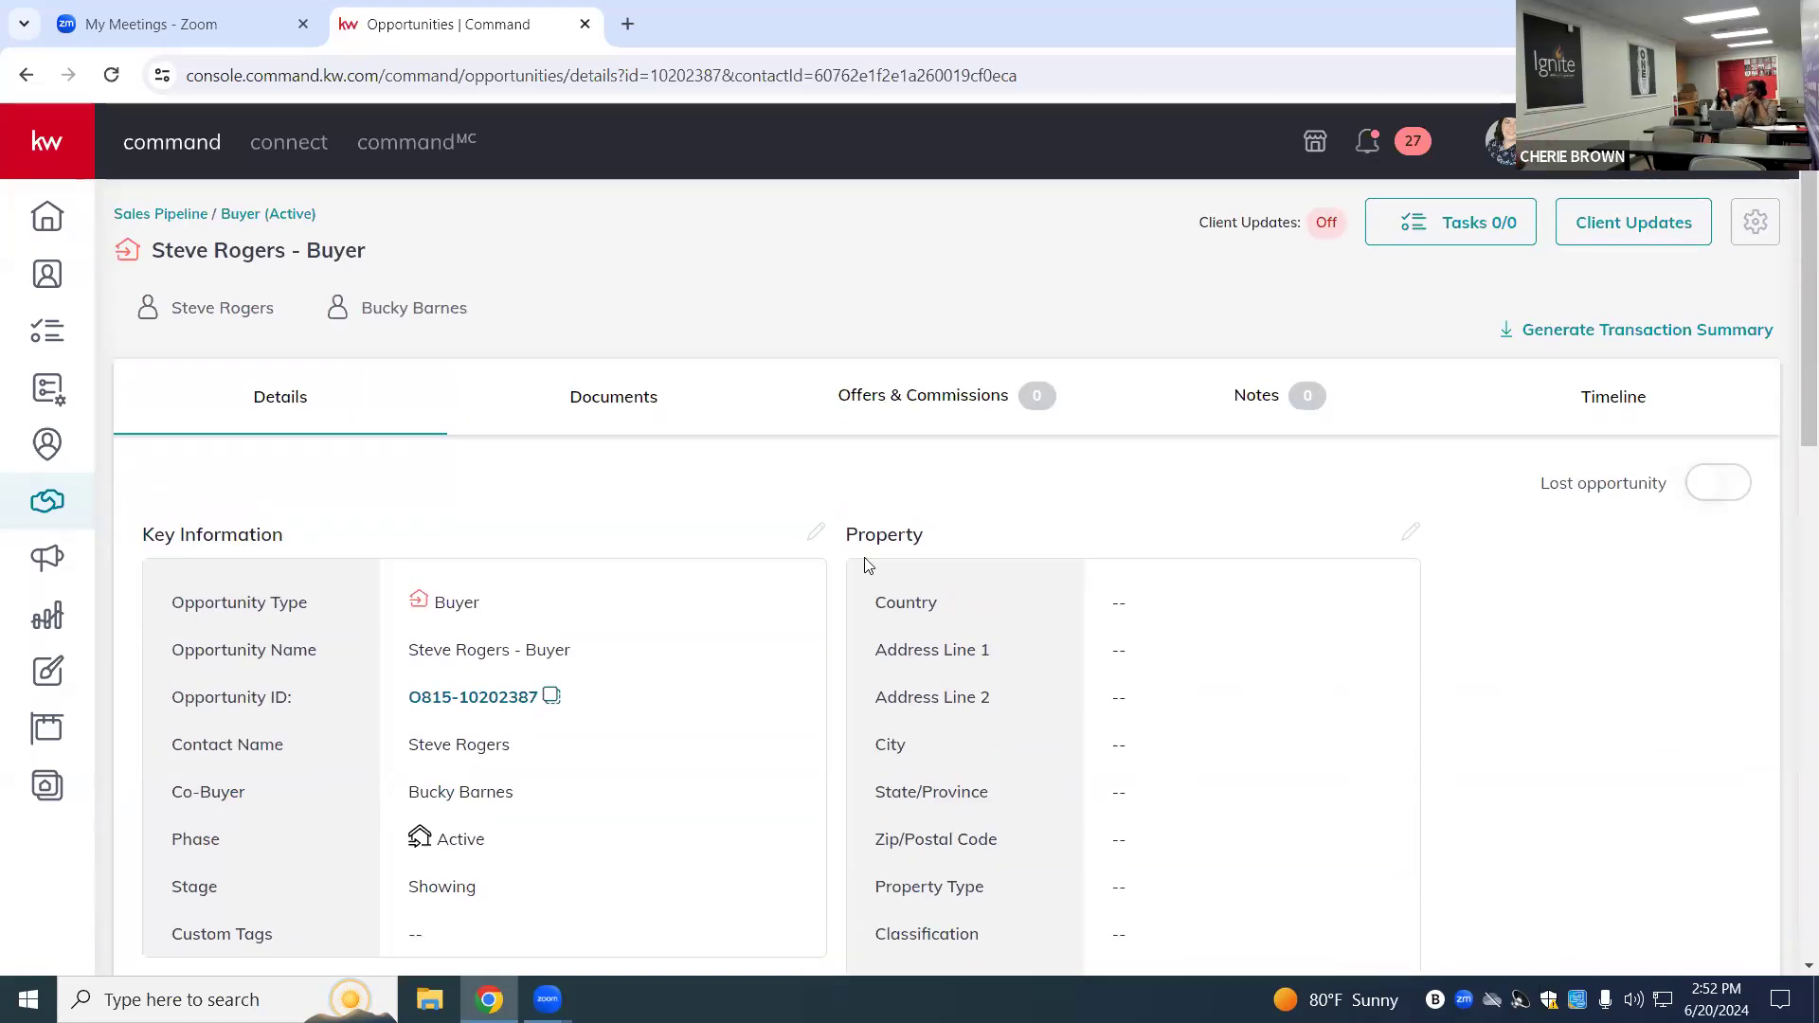
Go to the opportunity's Documents tab and bring up the checklist type choices.
{"action": "left_click", "coordinate": [618, 414]}
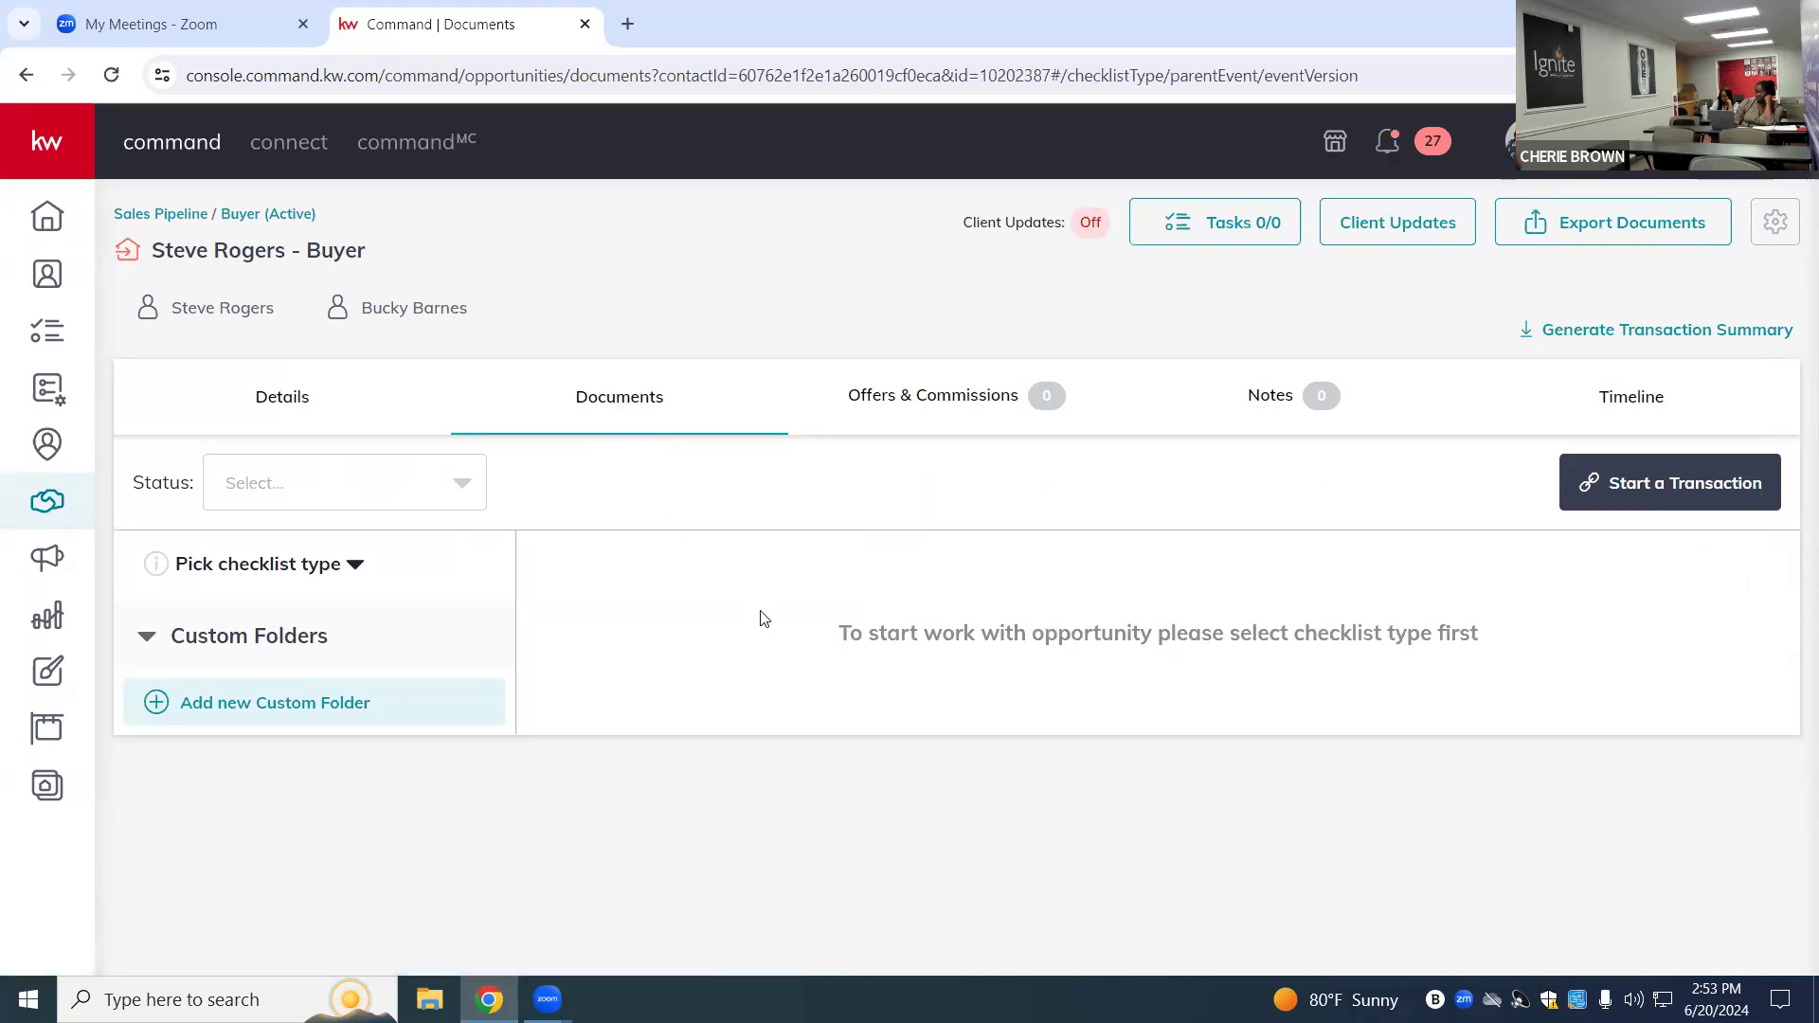
{"action": "left_click_drag", "start_coordinate": [841, 635], "coordinate": [1527, 641]}
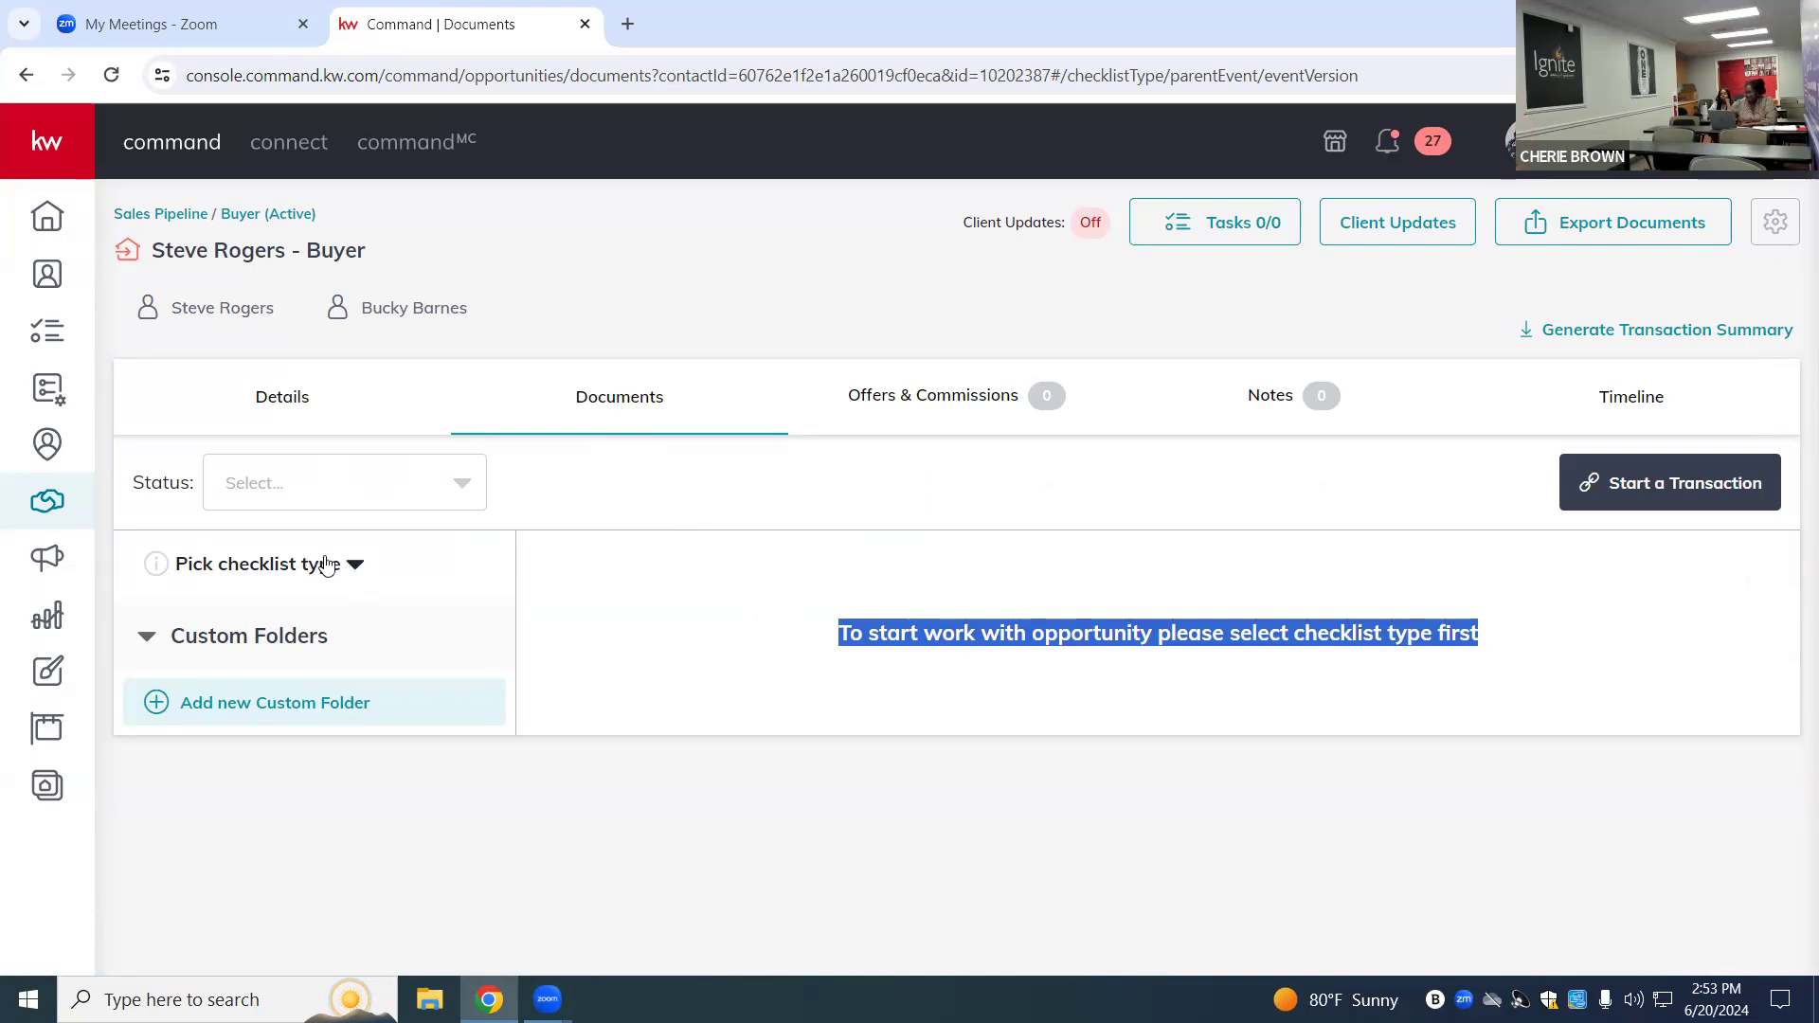
{"action": "left_click", "coordinate": [356, 564]}
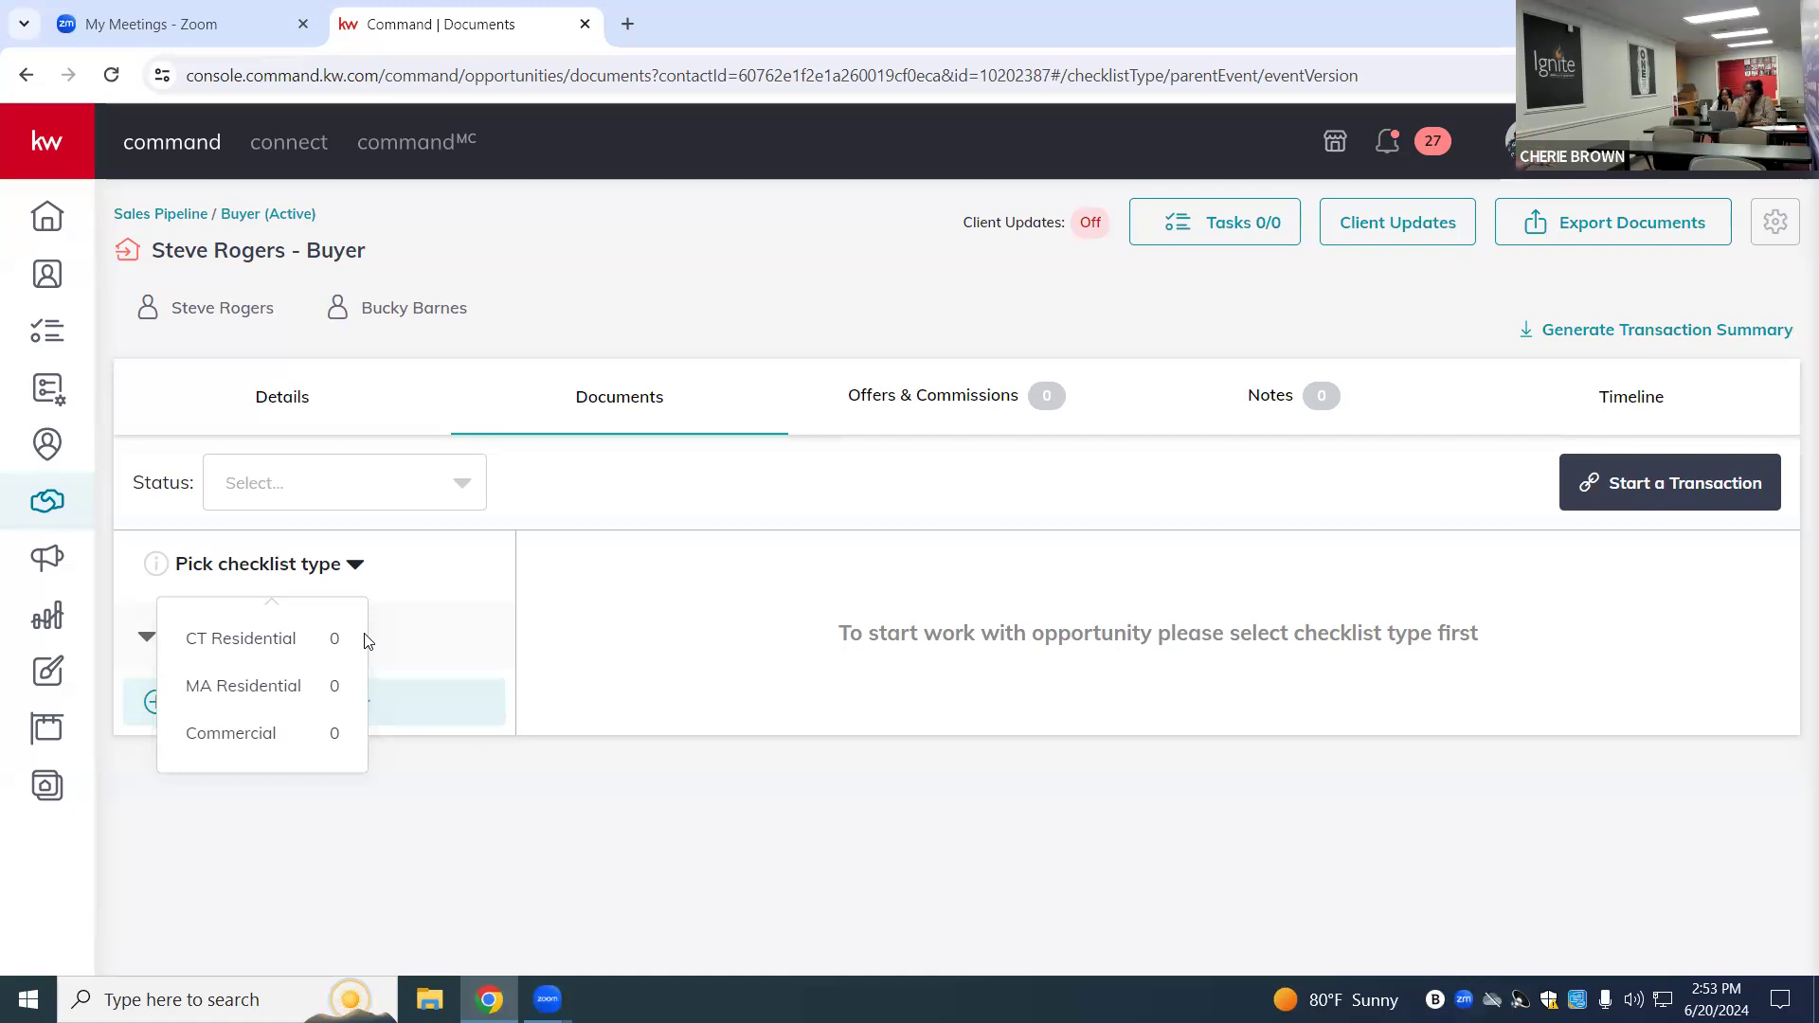
Use the CT Residential checklist, review its Under Contract documents, and start a transaction.
{"action": "left_click", "coordinate": [236, 641]}
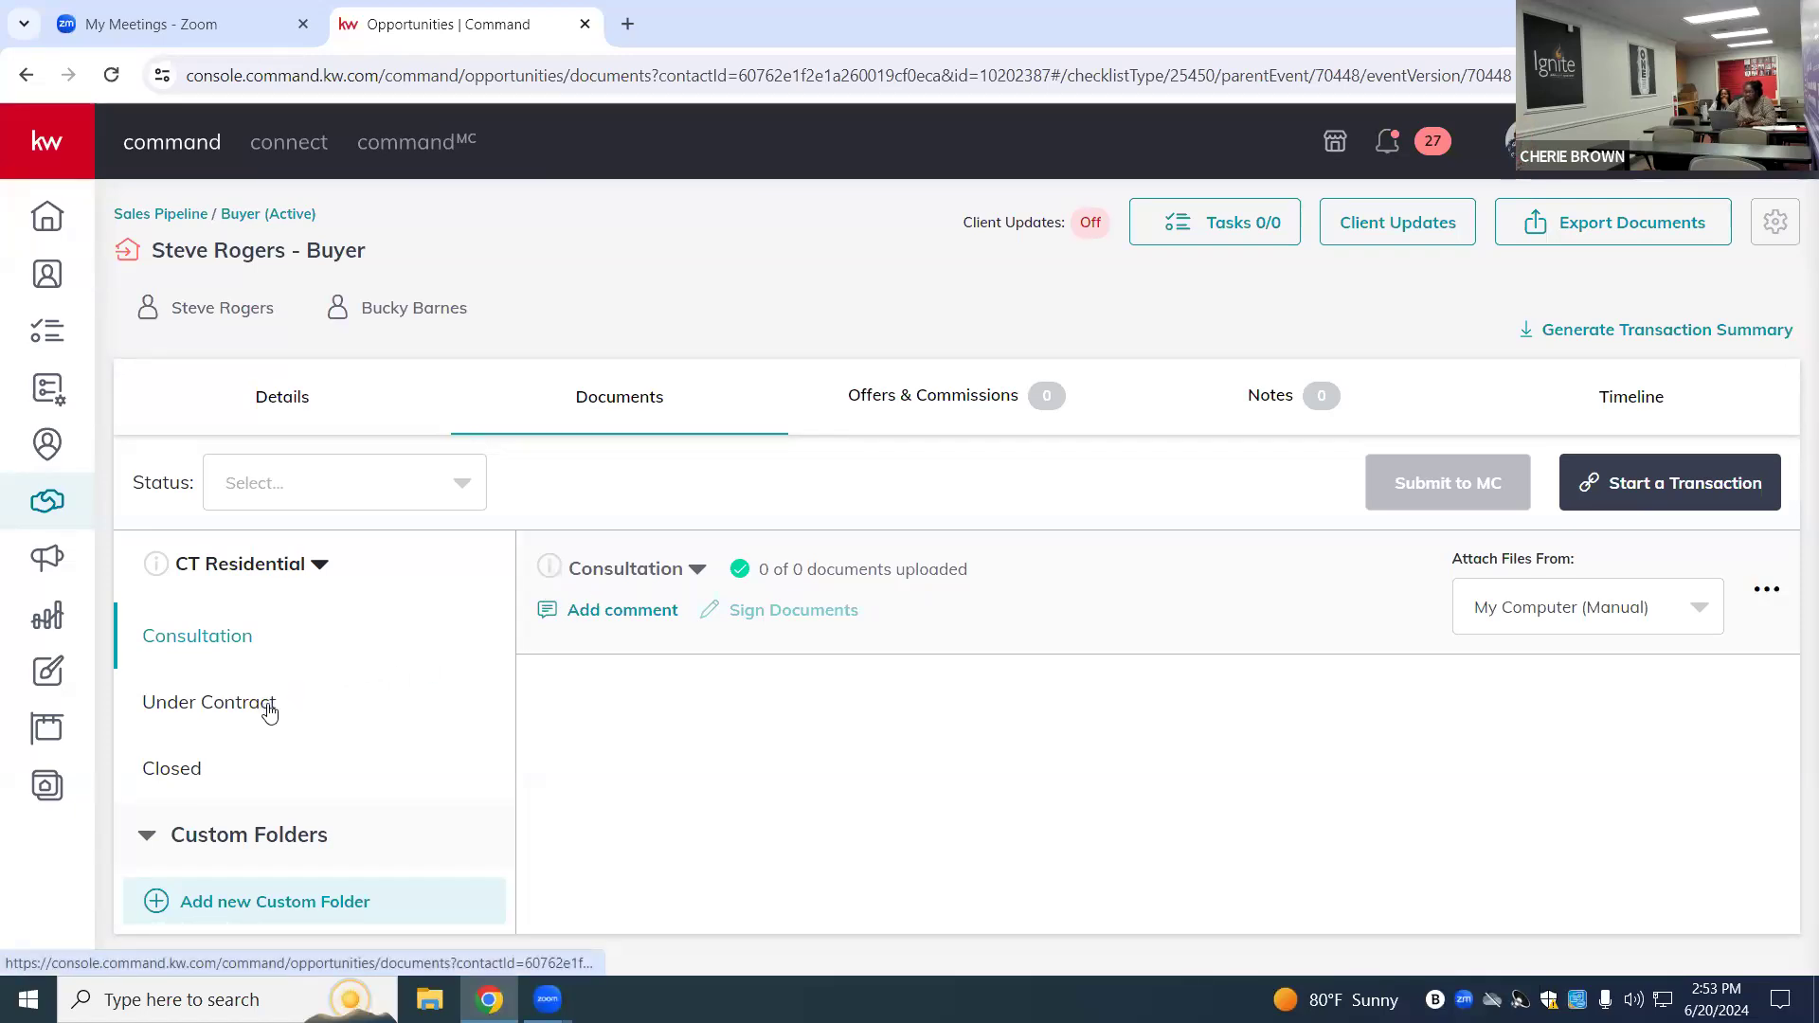
{"action": "left_click", "coordinate": [187, 713]}
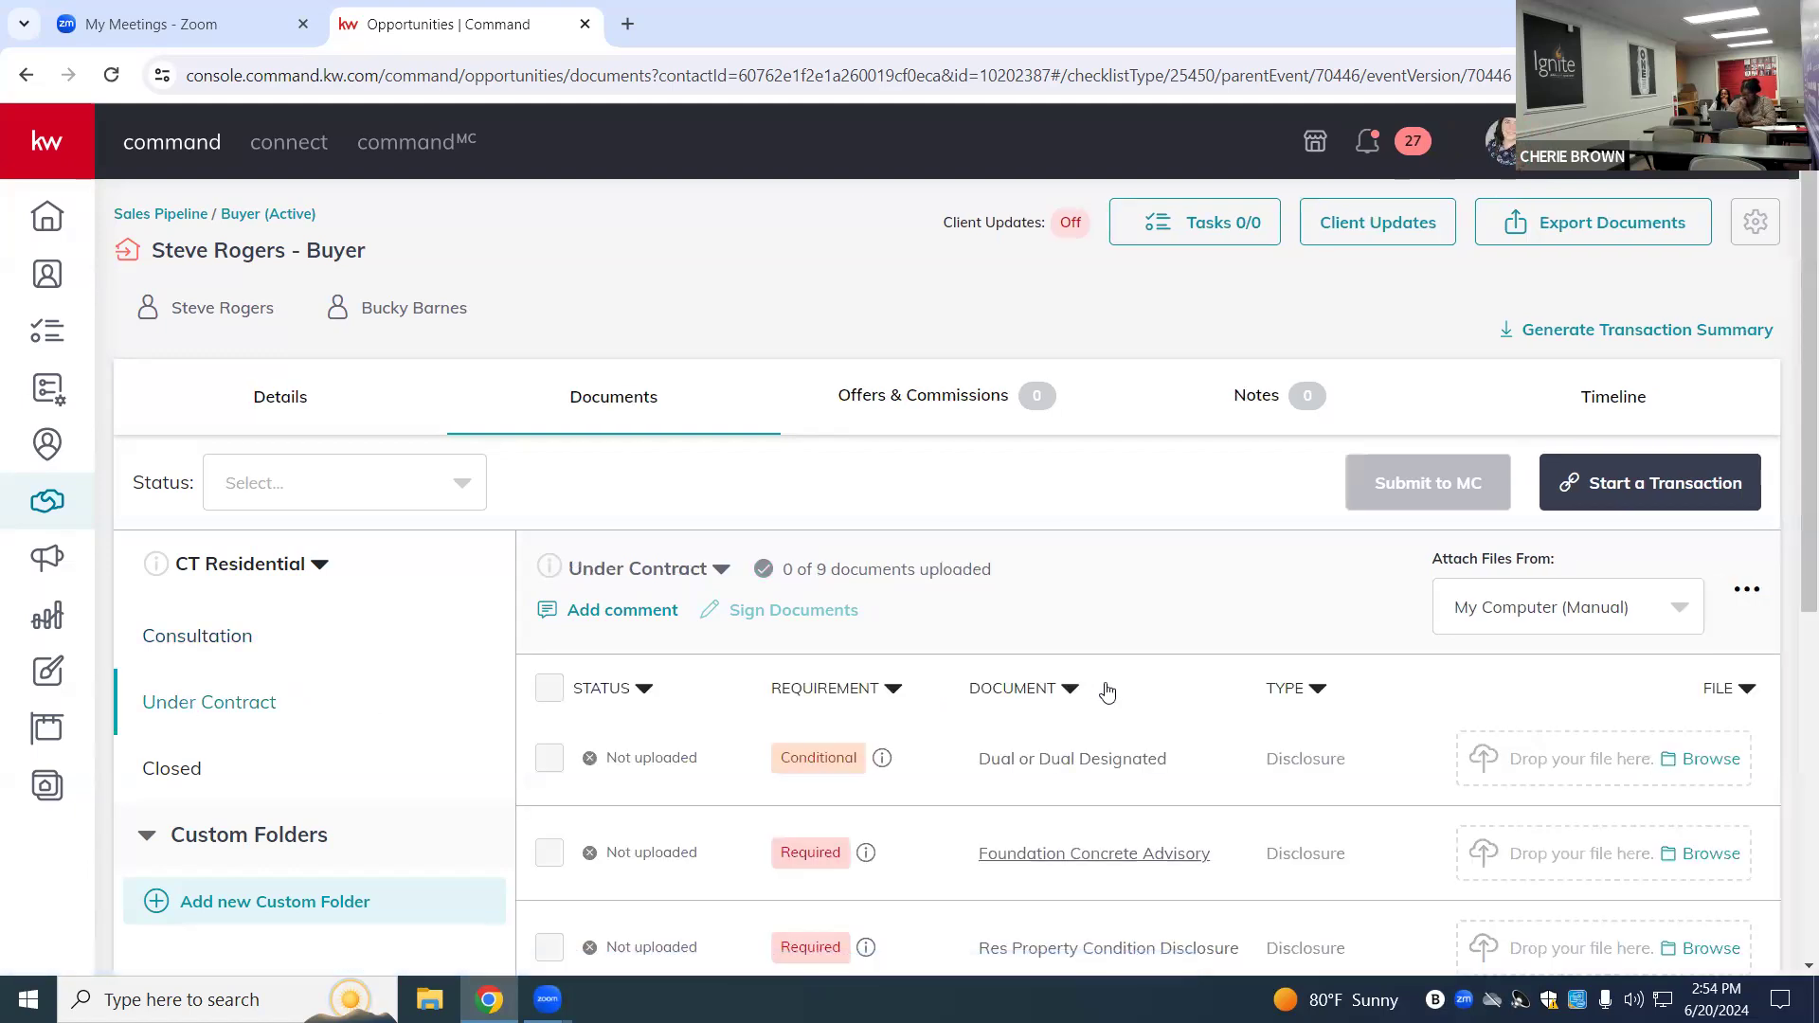
{"action": "scroll", "coordinate": [1100, 692], "scroll_direction": "down", "scroll_amount": 3}
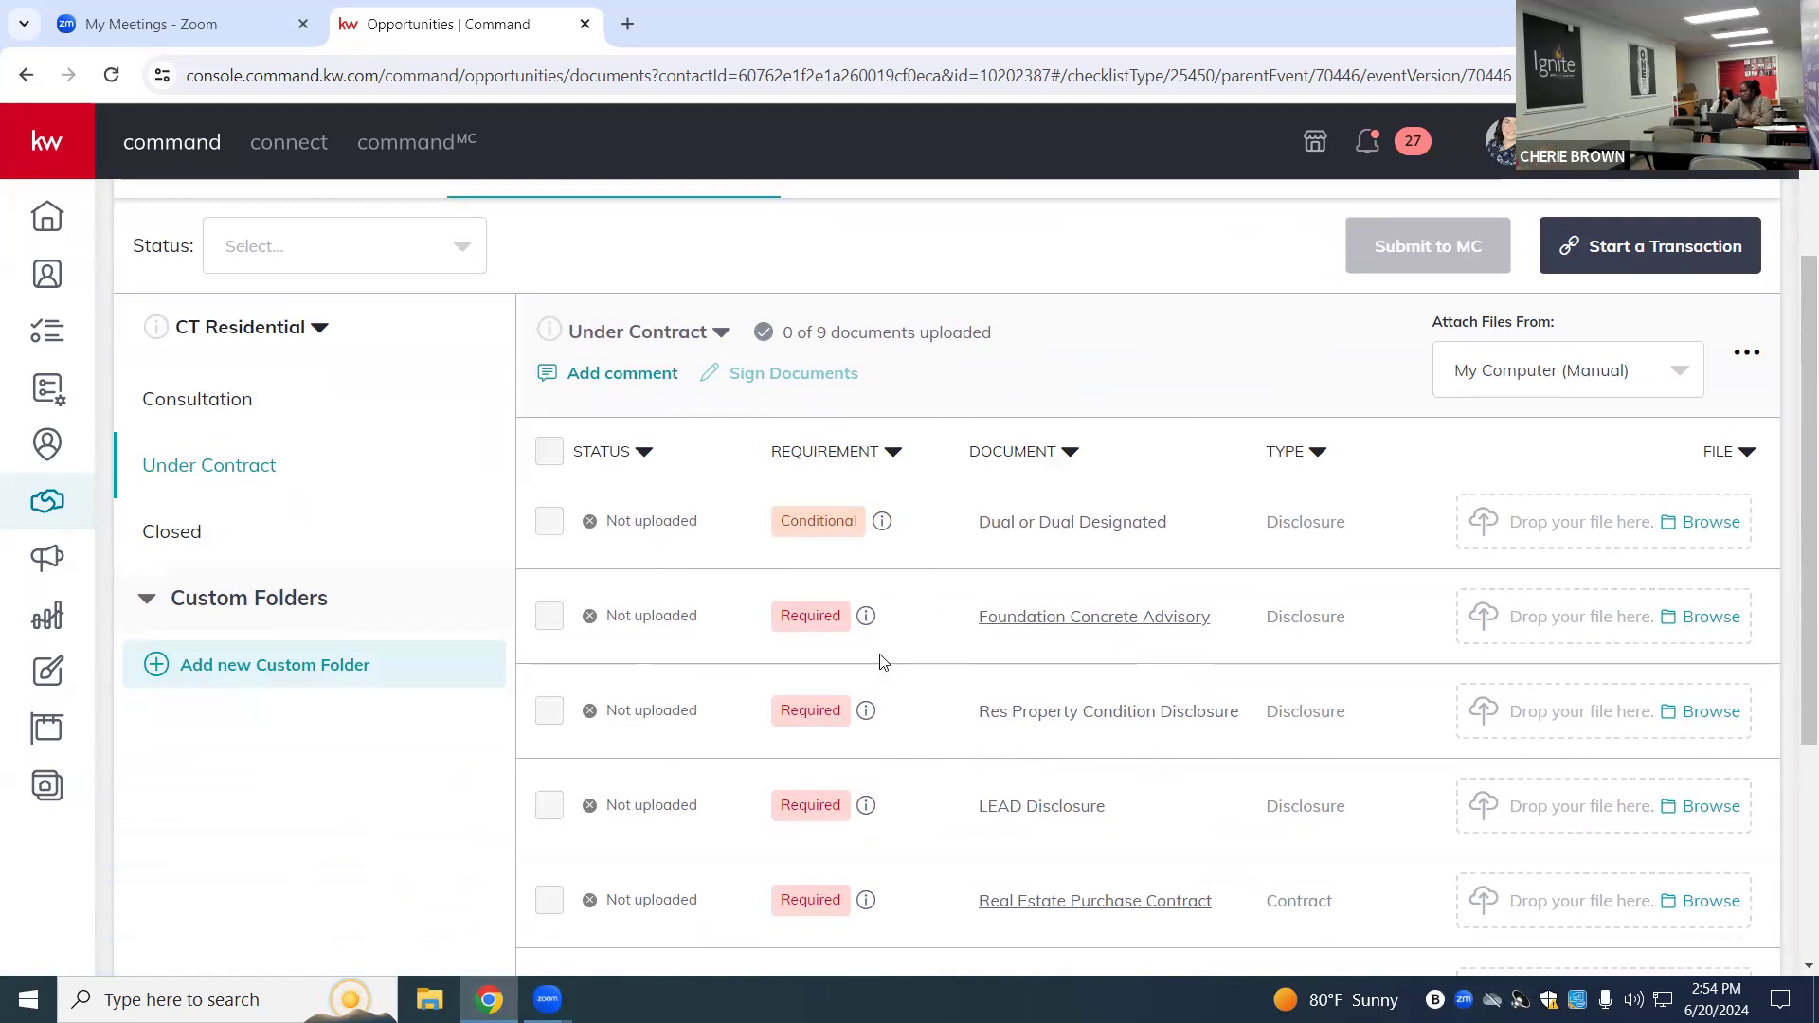
{"action": "scroll", "coordinate": [837, 688], "scroll_direction": "down", "scroll_amount": 4}
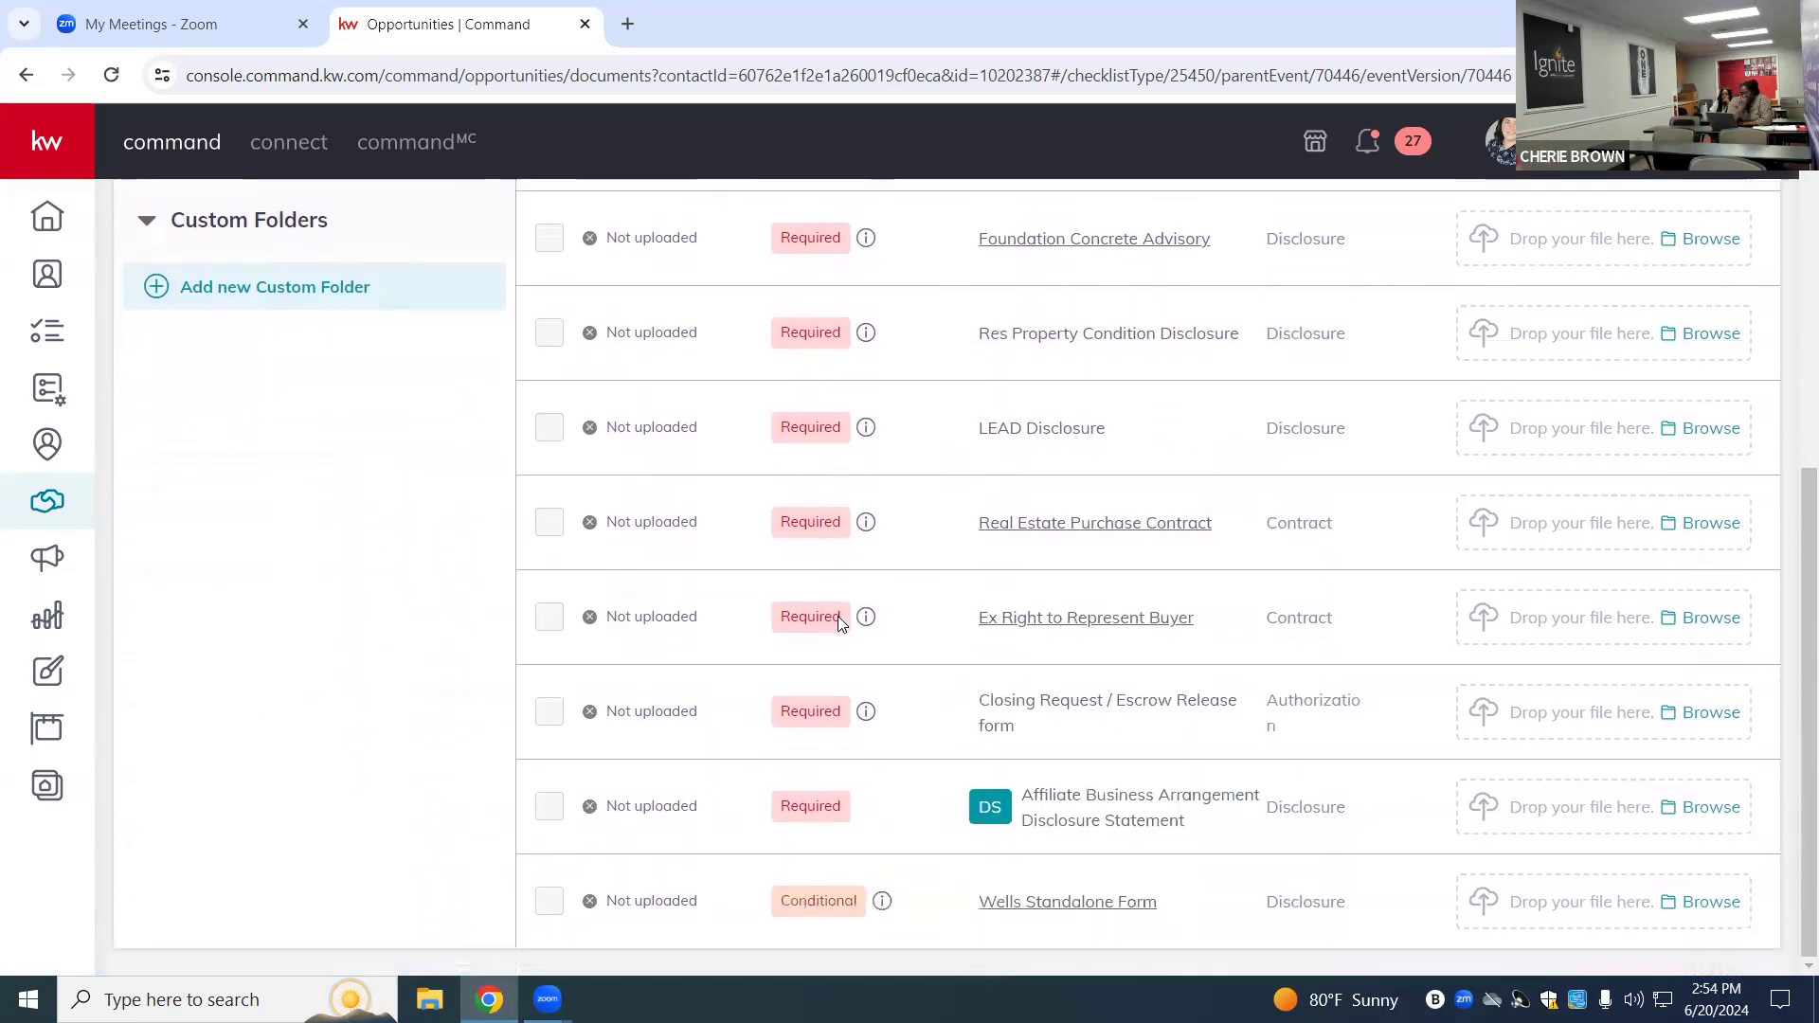
{"action": "scroll", "coordinate": [878, 736], "scroll_direction": "up", "scroll_amount": 6}
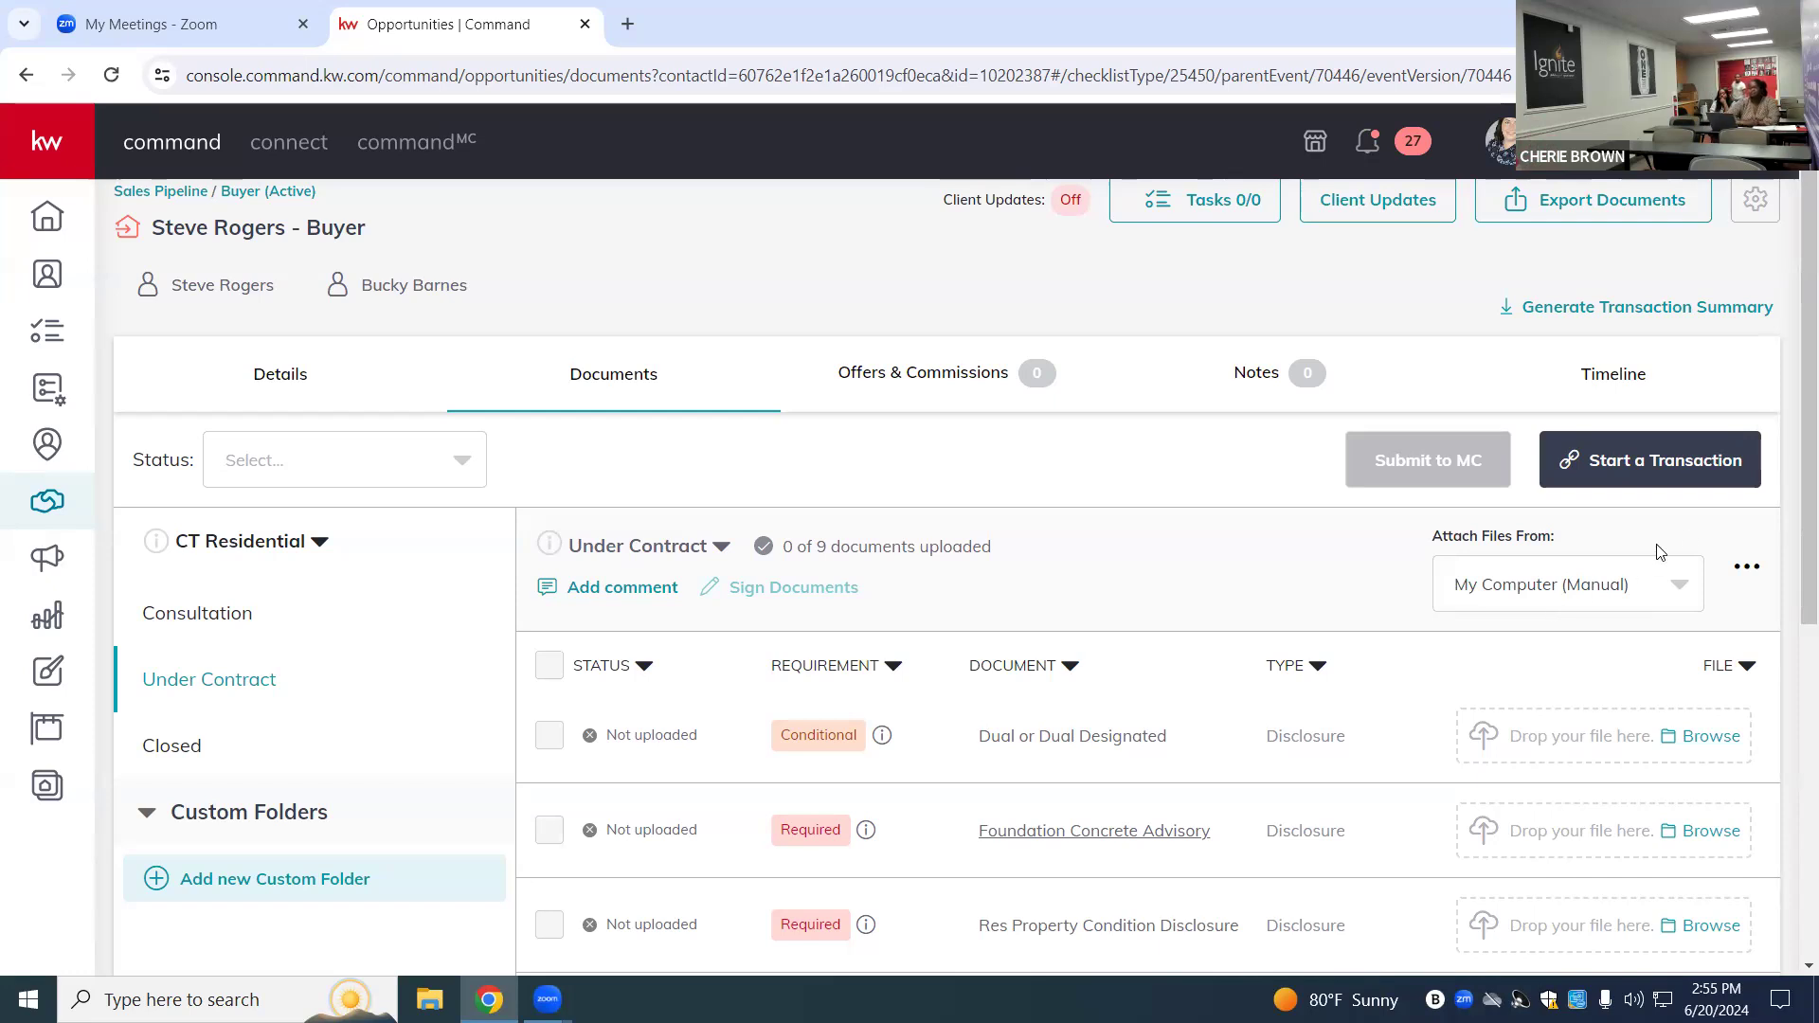
{"action": "left_click", "coordinate": [1649, 460]}
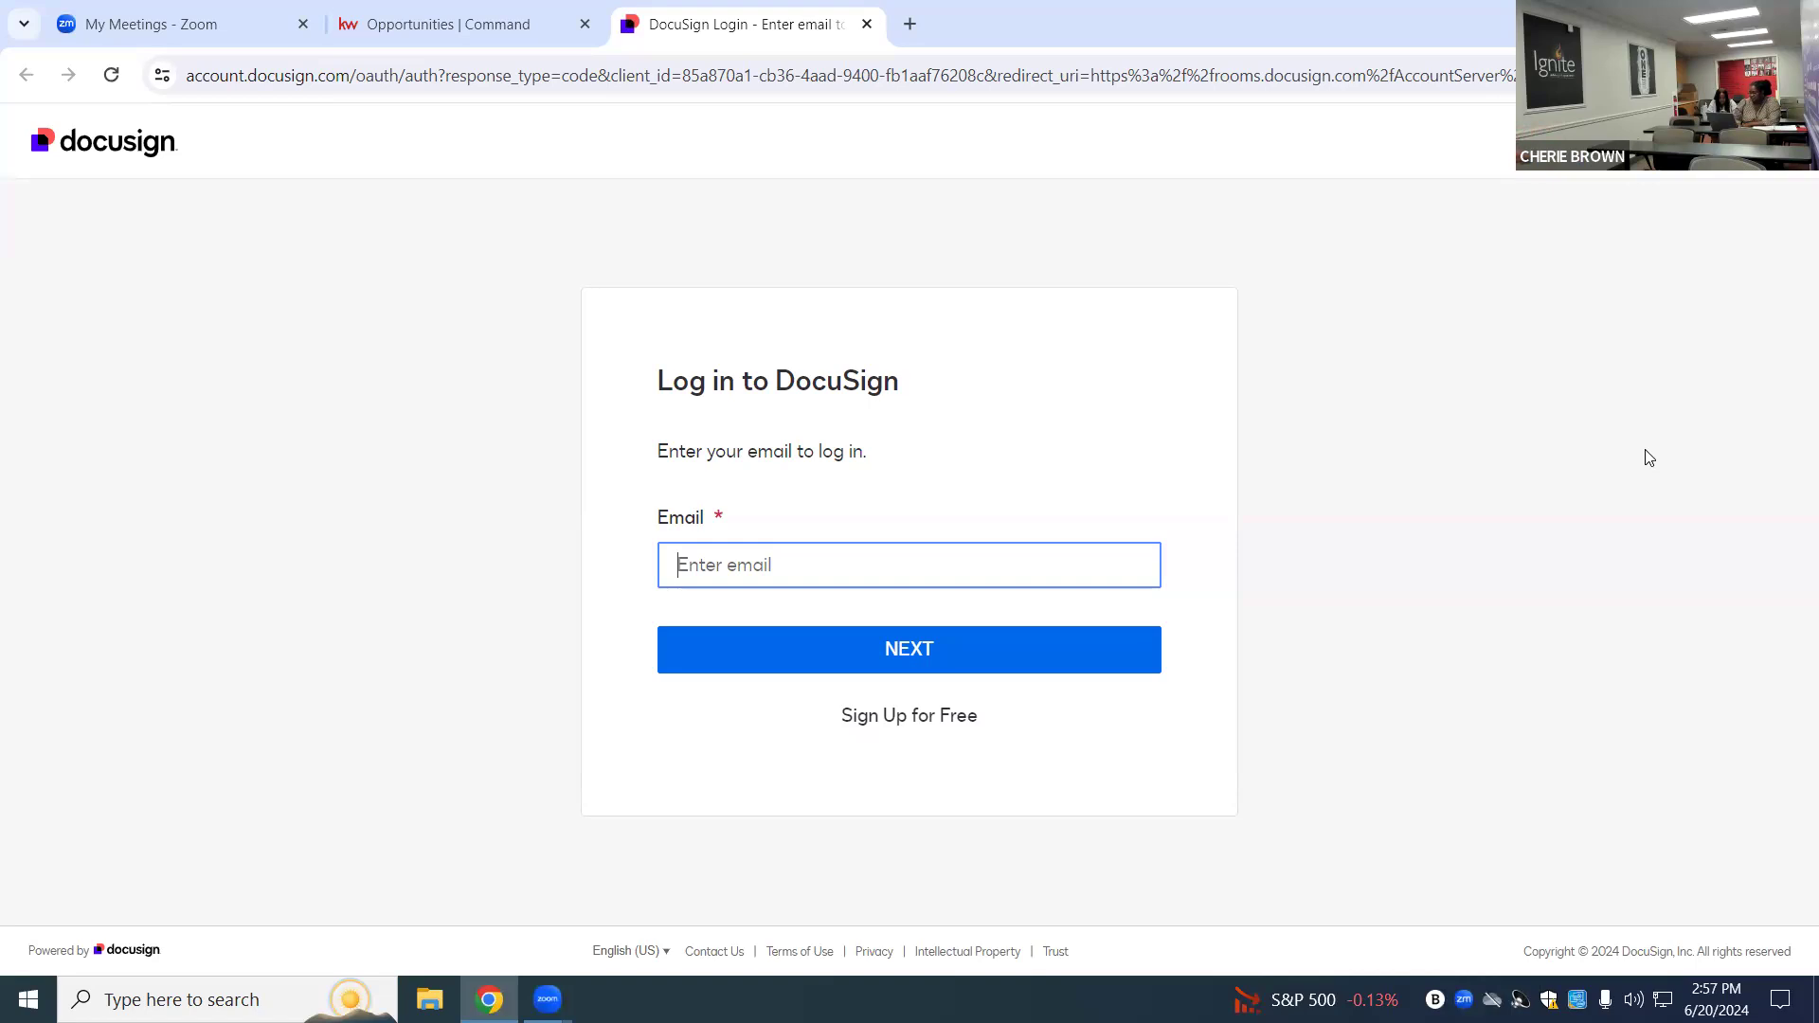
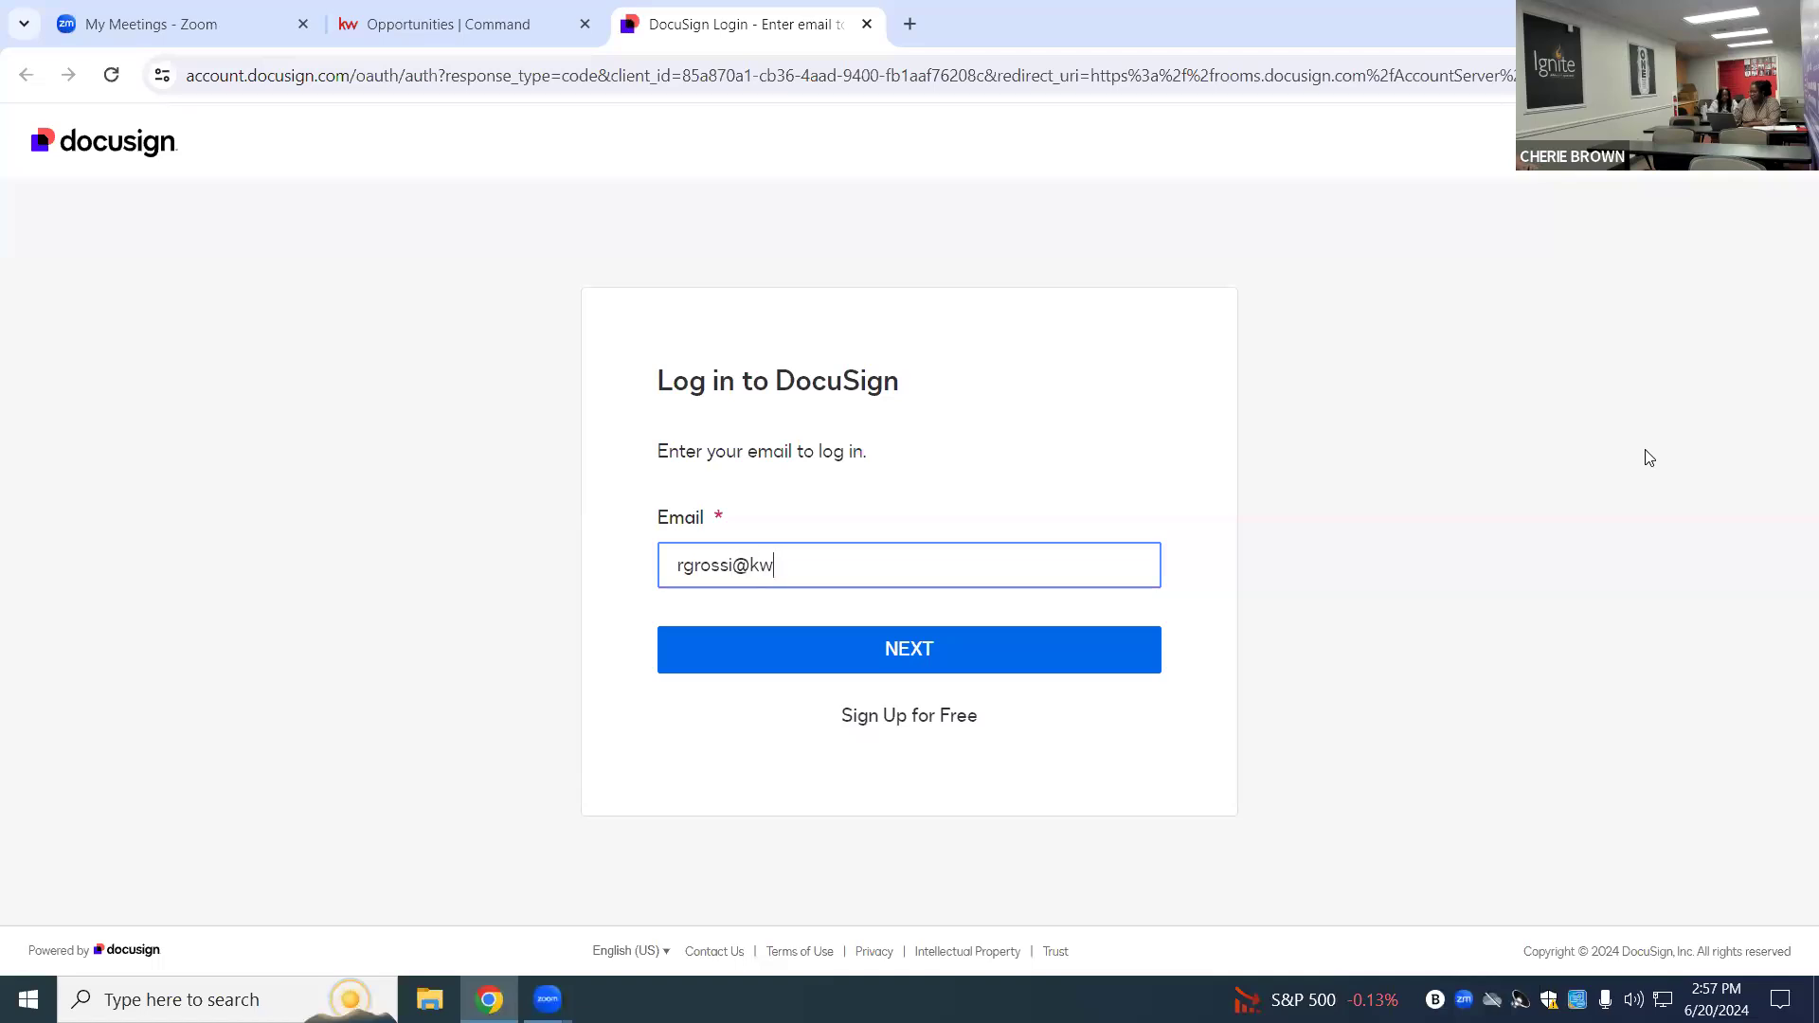
Log in to DocuSign with the account e-mail and password, correcting a stray character in the e-mail.
{"action": "key", "text": "Return"}
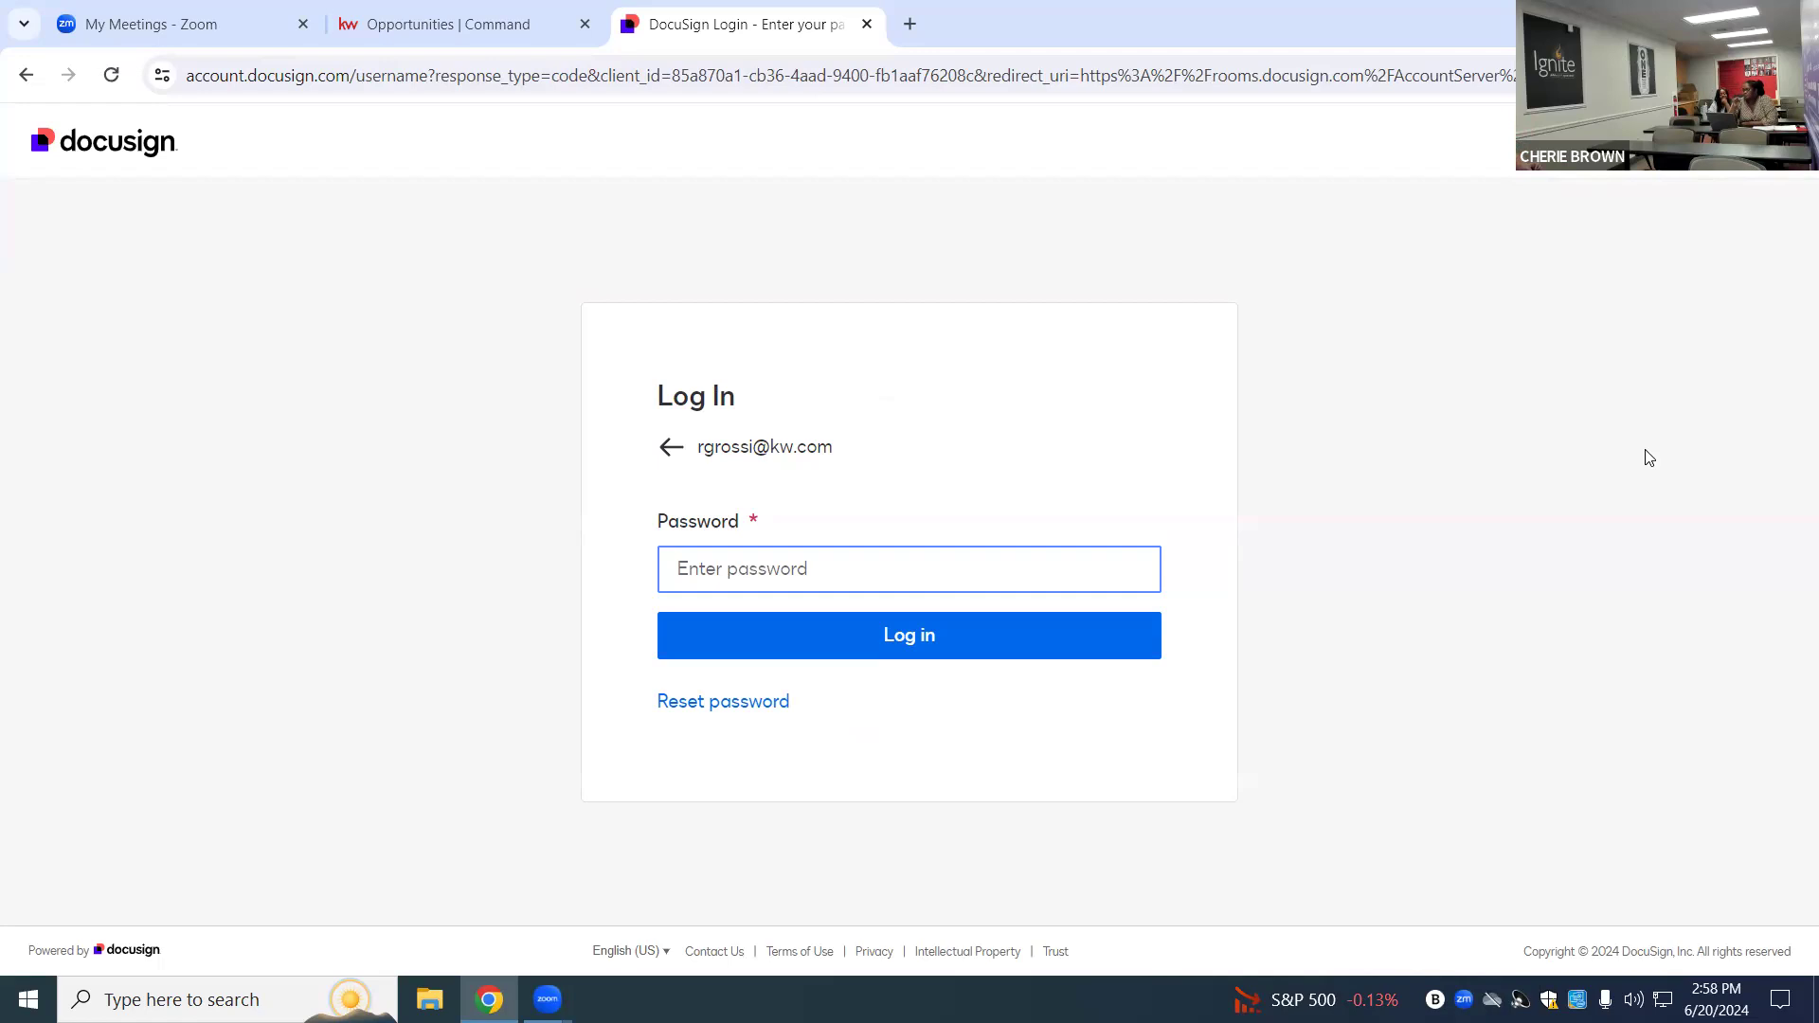
{"action": "type", "text": "•••••••••"}
{"action": "key", "text": "Return"}
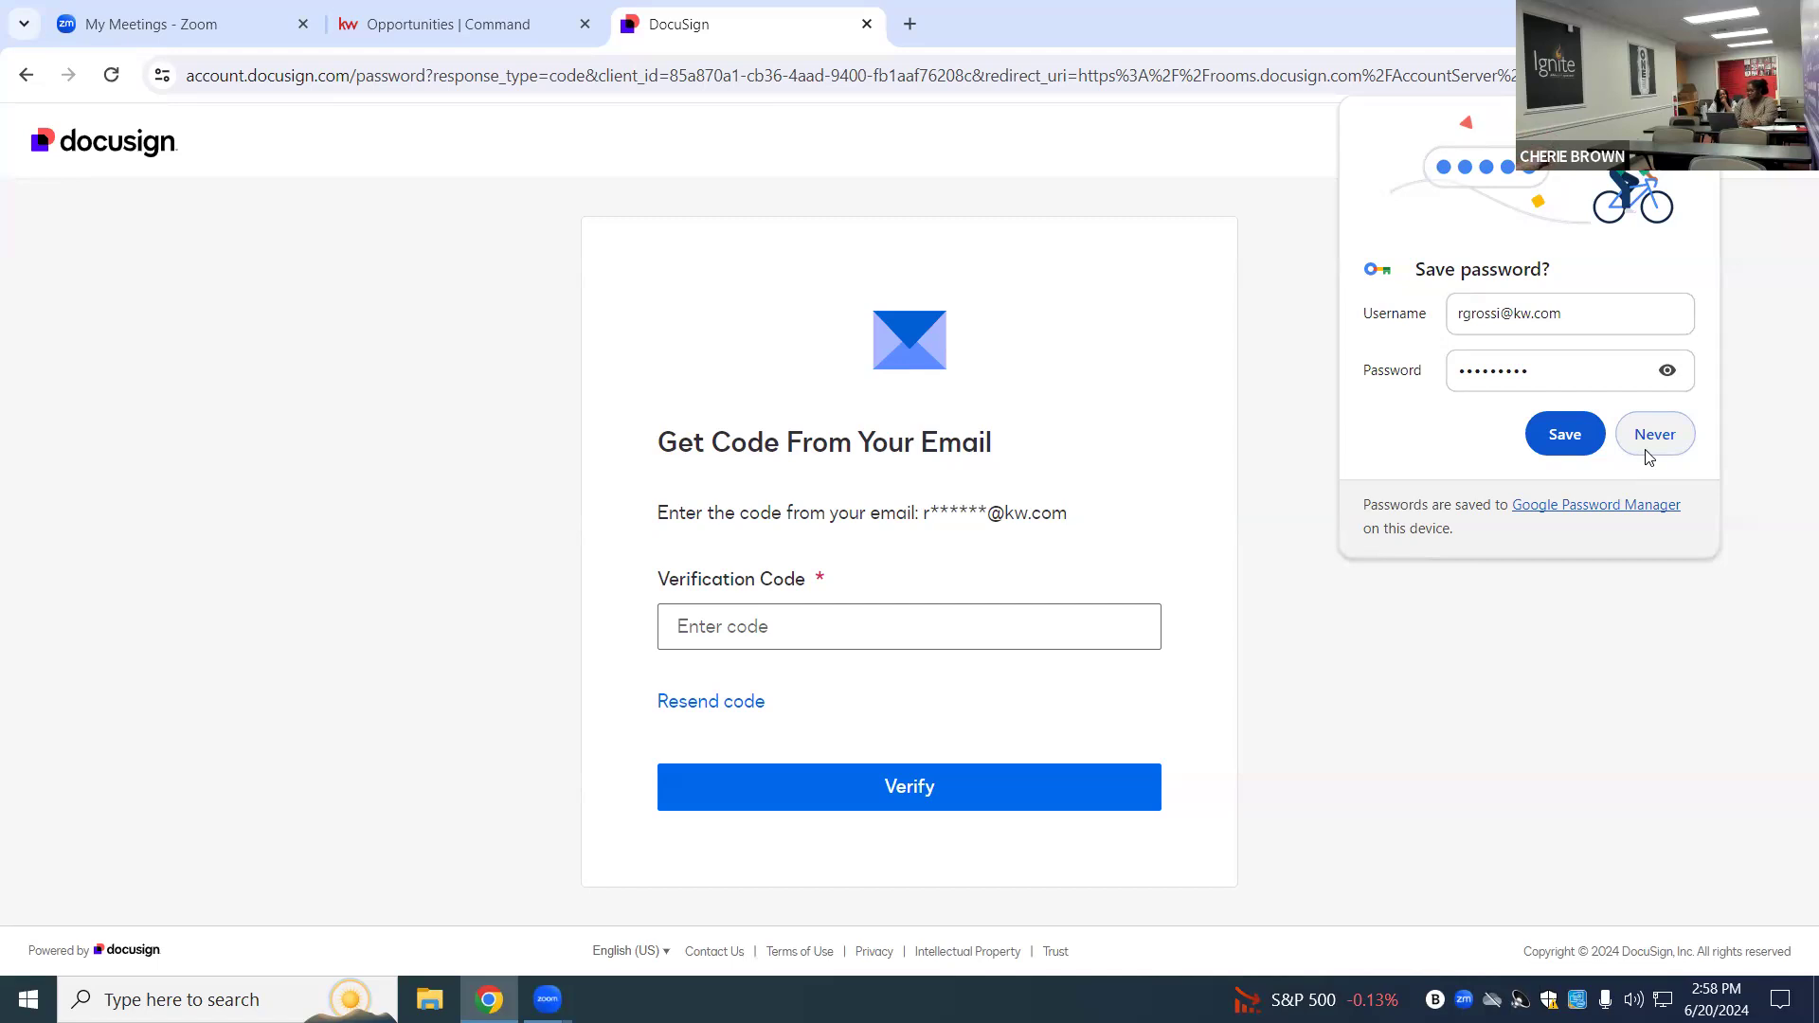
Decline saving the browser password, then enter and submit the emailed verification code.
{"action": "left_click", "coordinate": [1649, 453]}
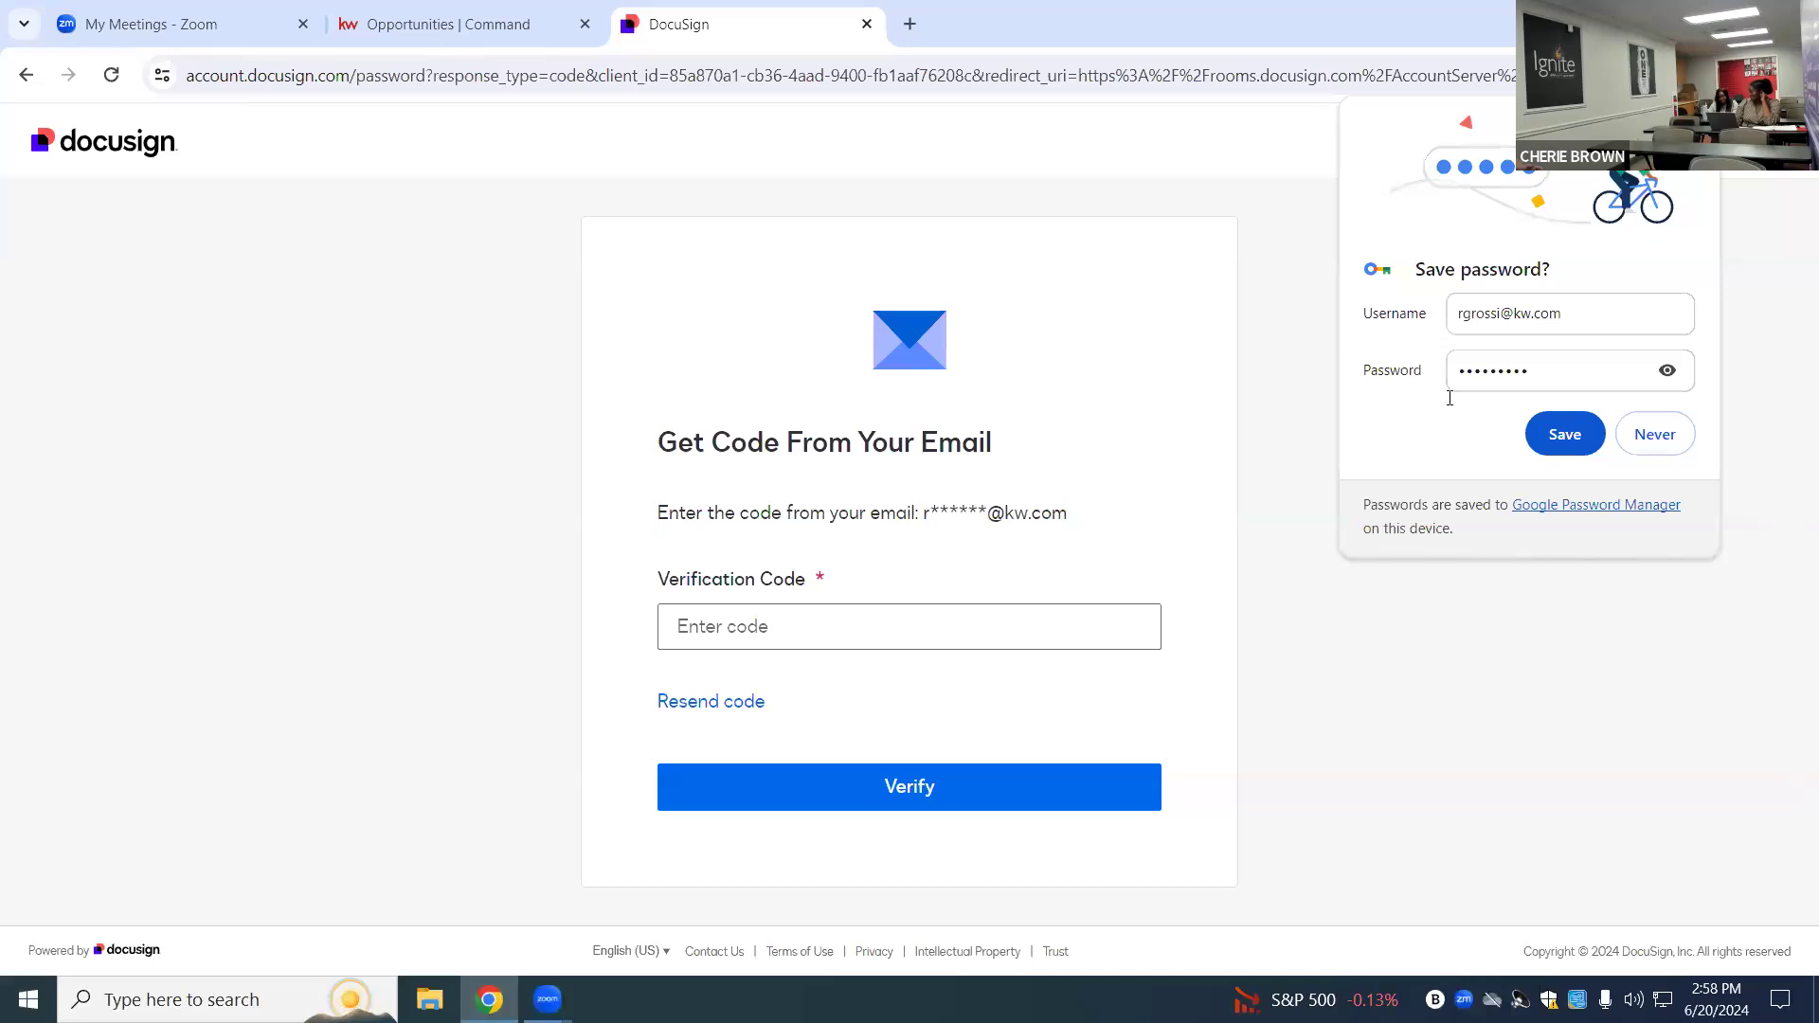
{"action": "left_click", "coordinate": [817, 640]}
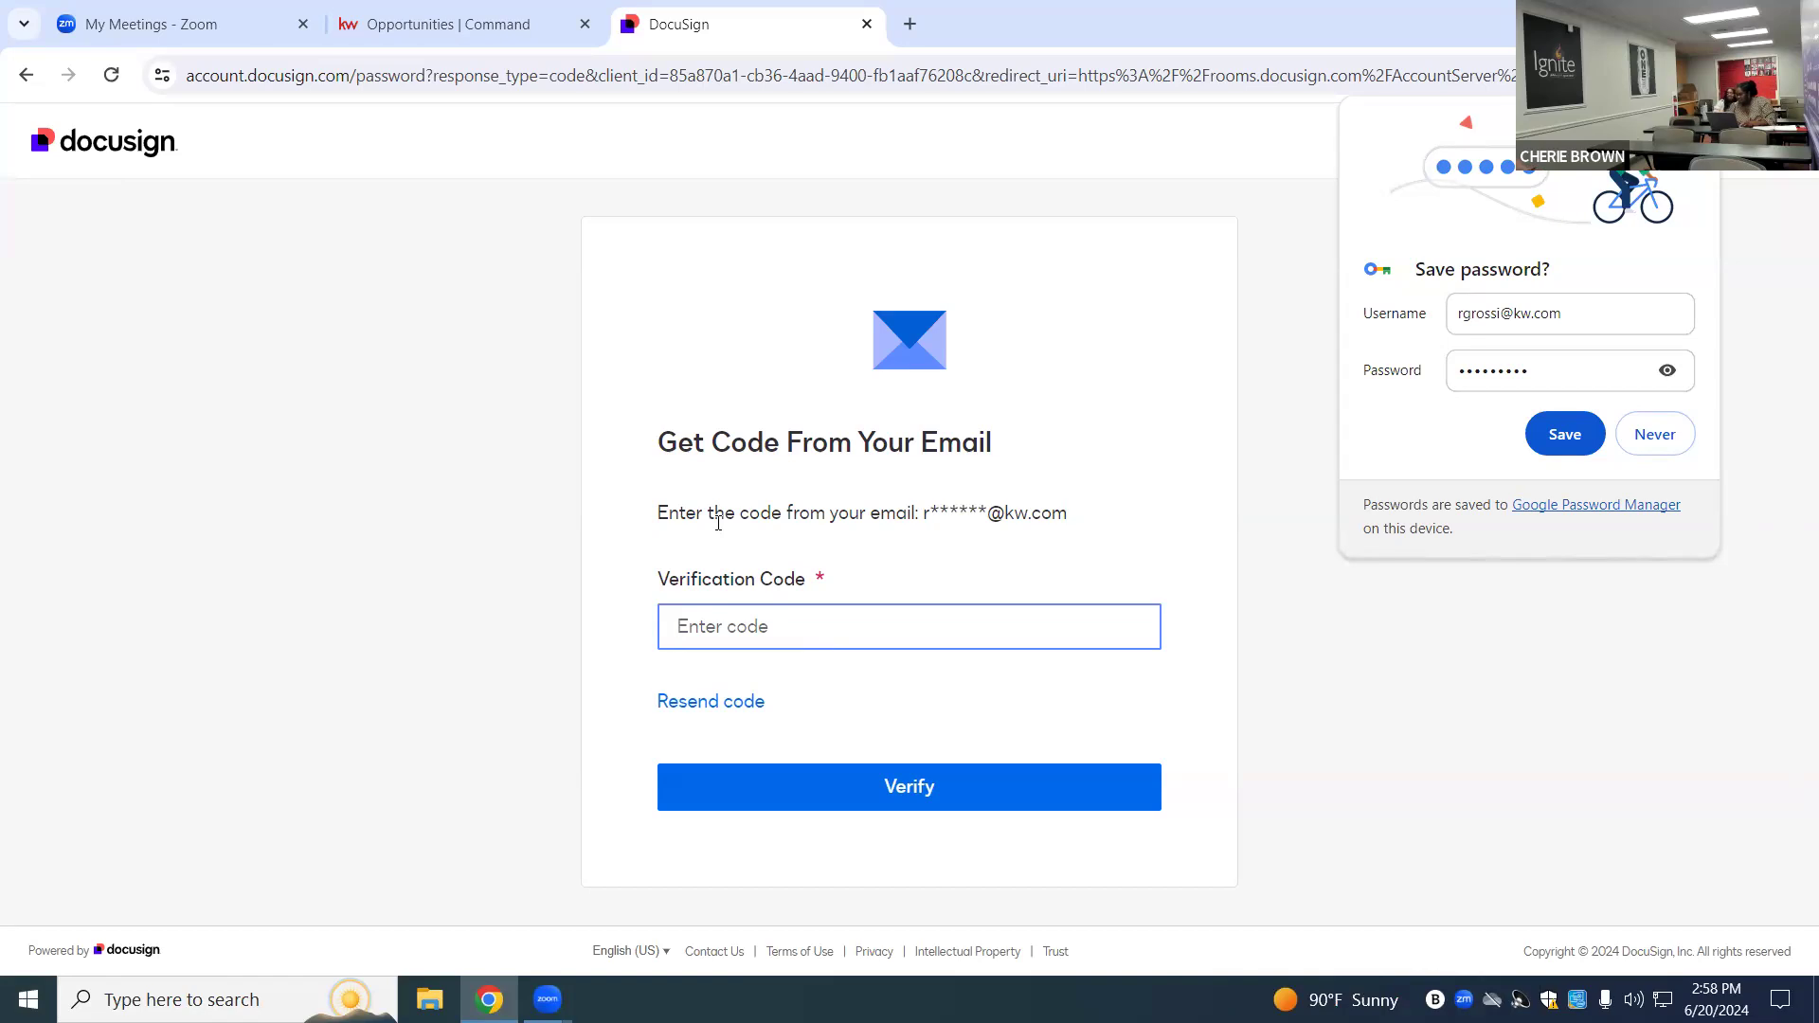
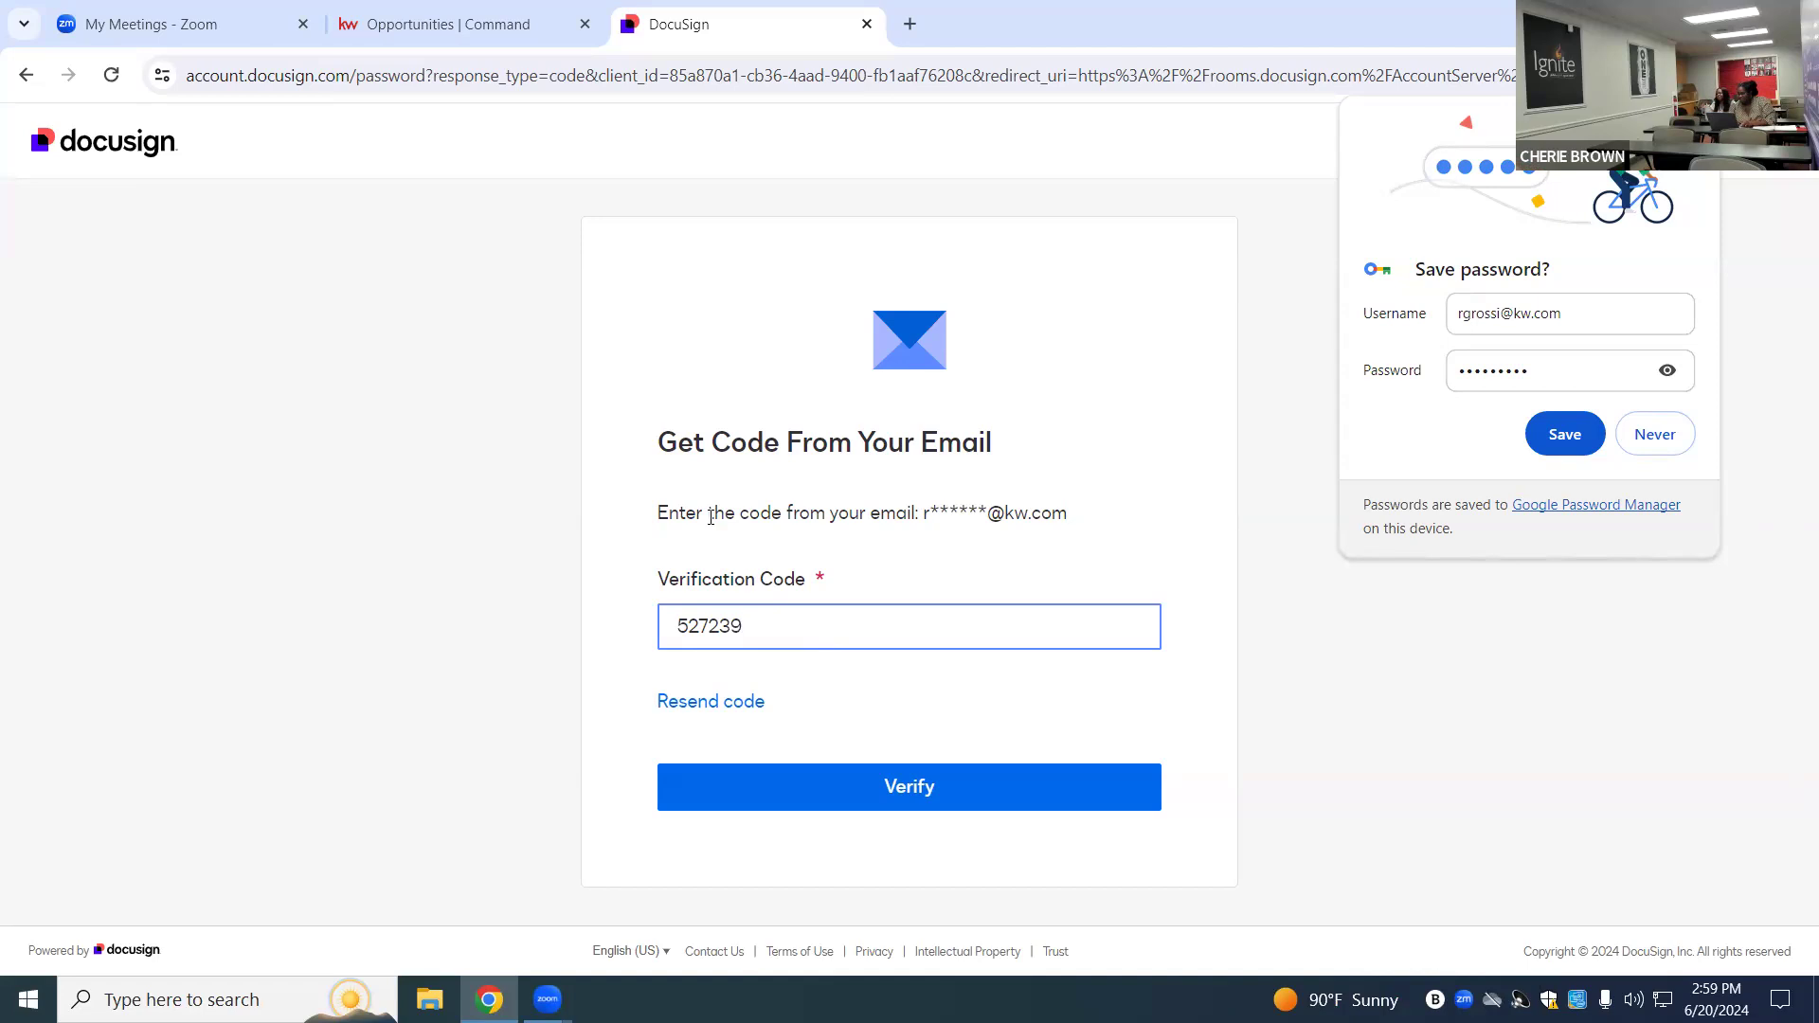
{"action": "key", "text": "Return"}
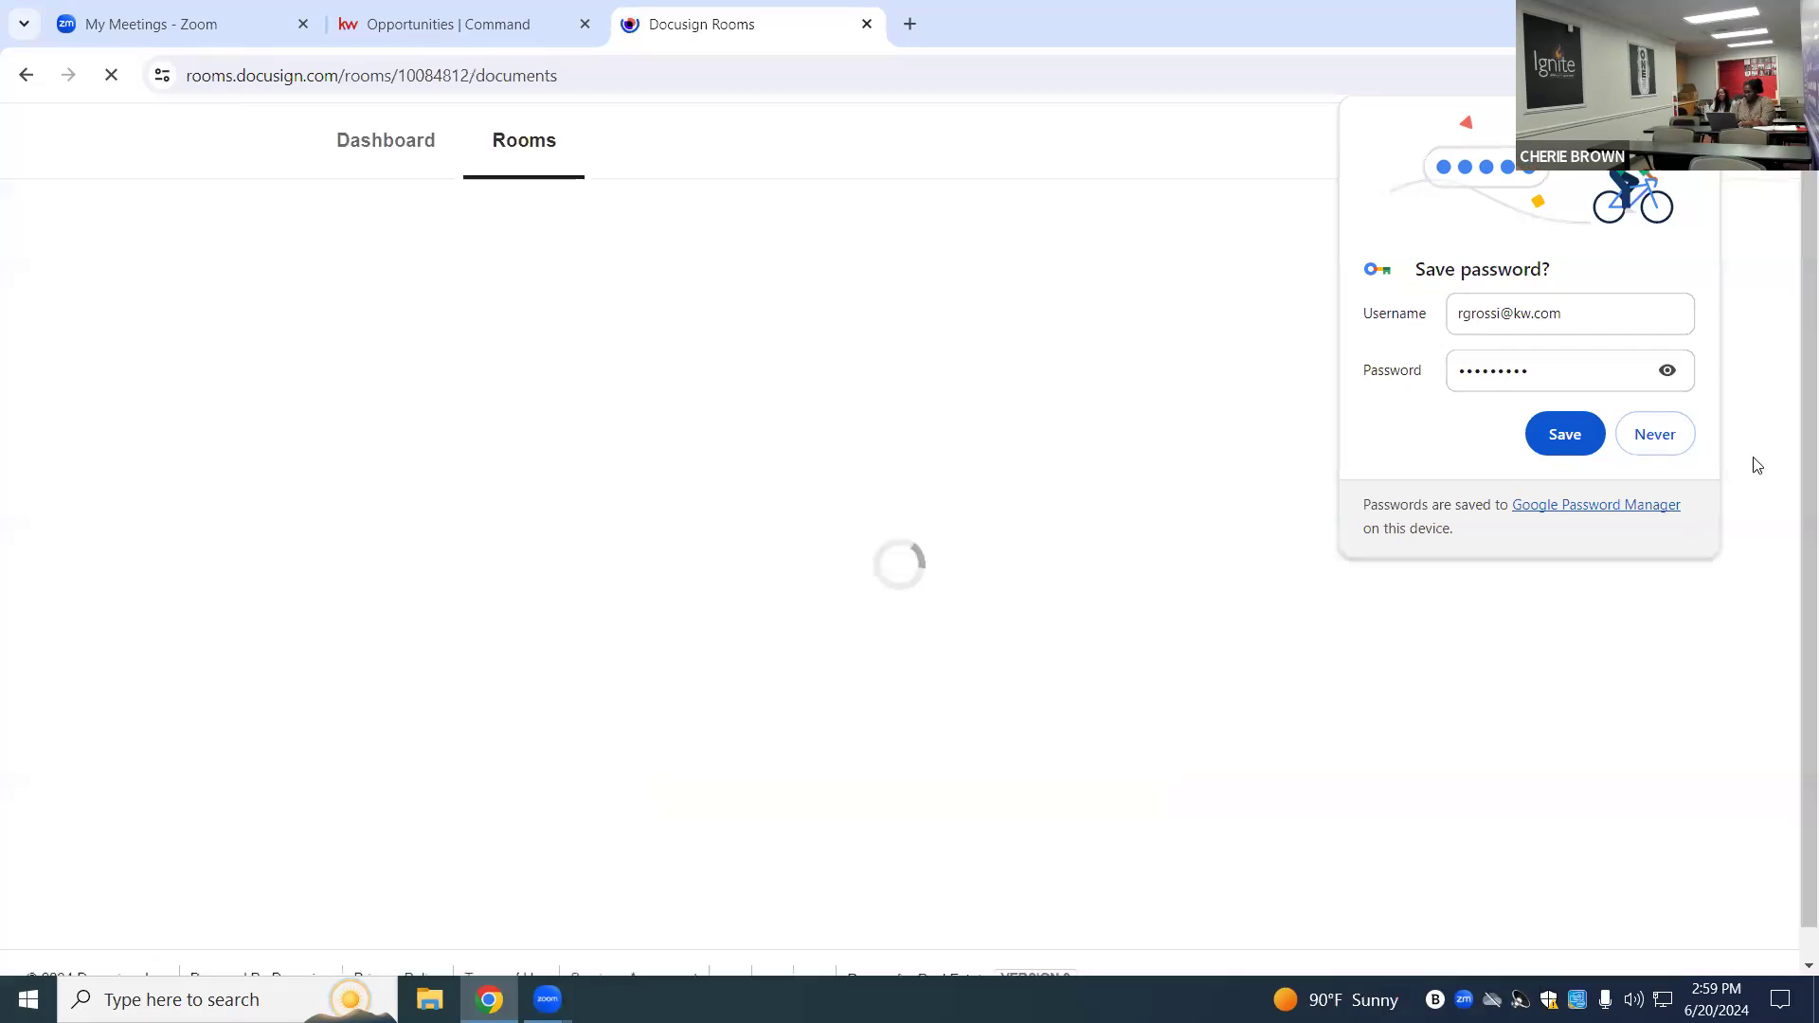
Dismiss the save-password prompt and open the buyer room's Details page.
{"action": "left_click", "coordinate": [1644, 434]}
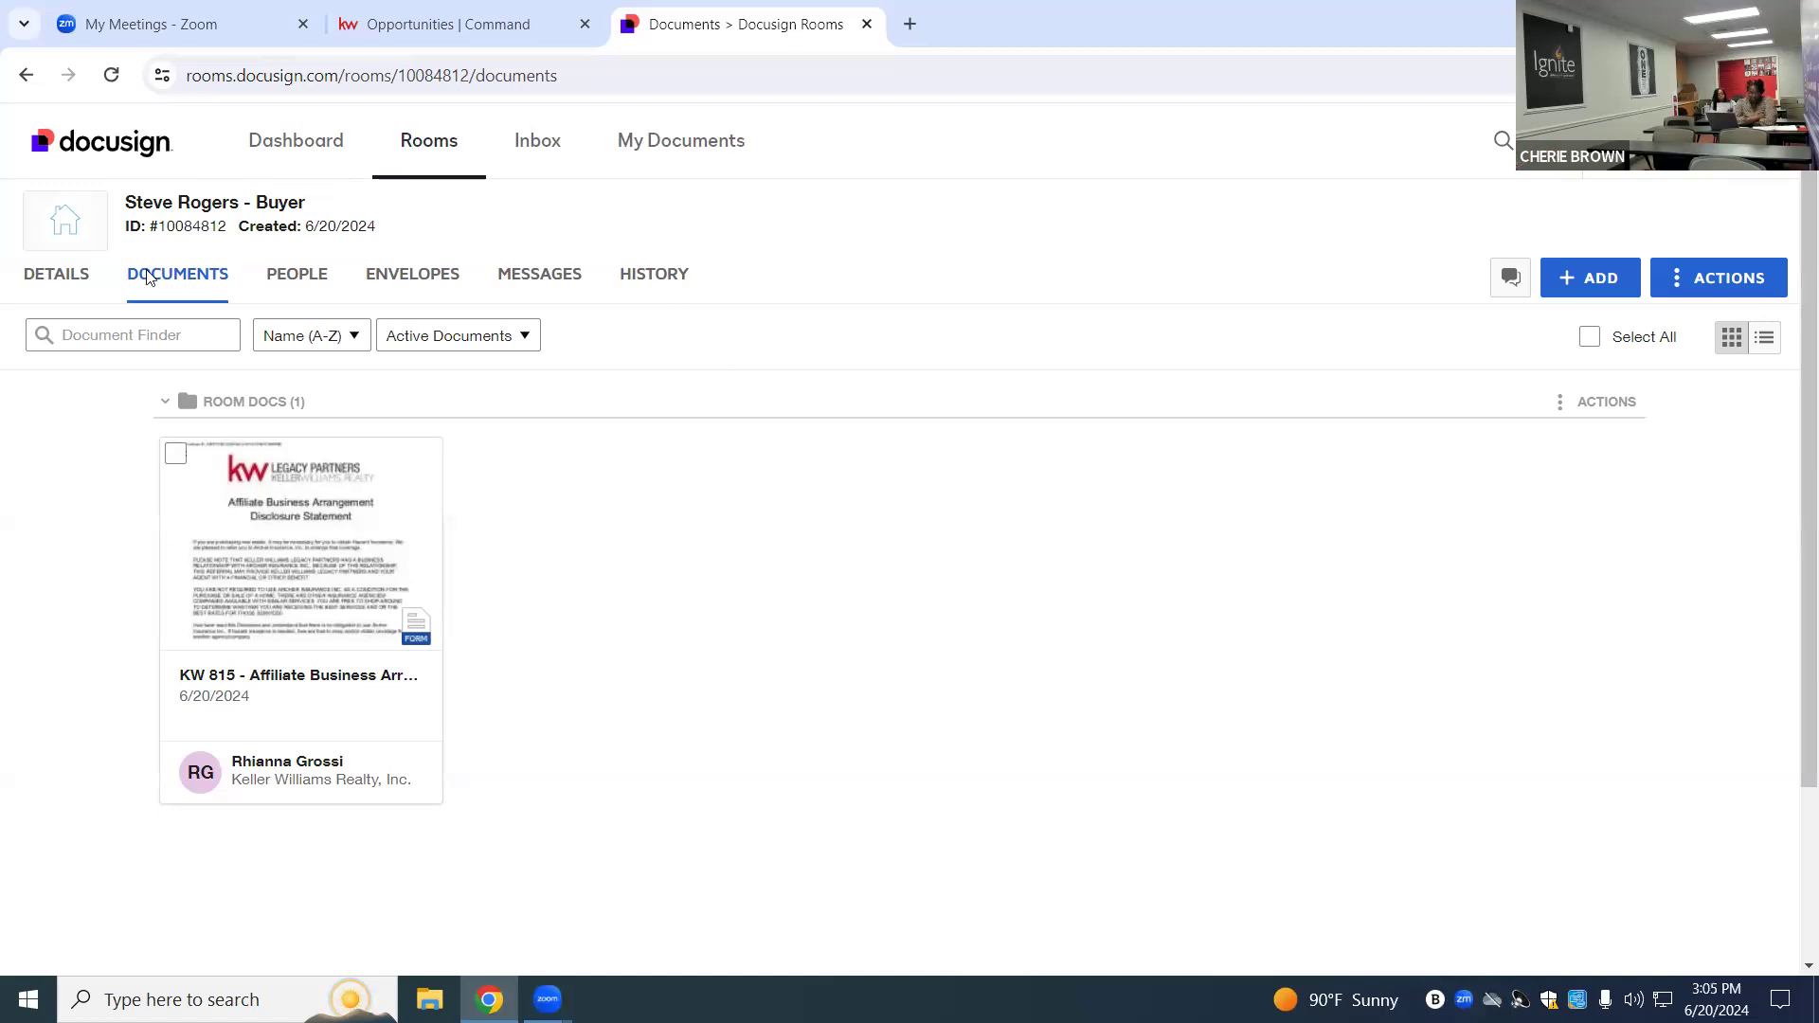
{"action": "left_click", "coordinate": [39, 281]}
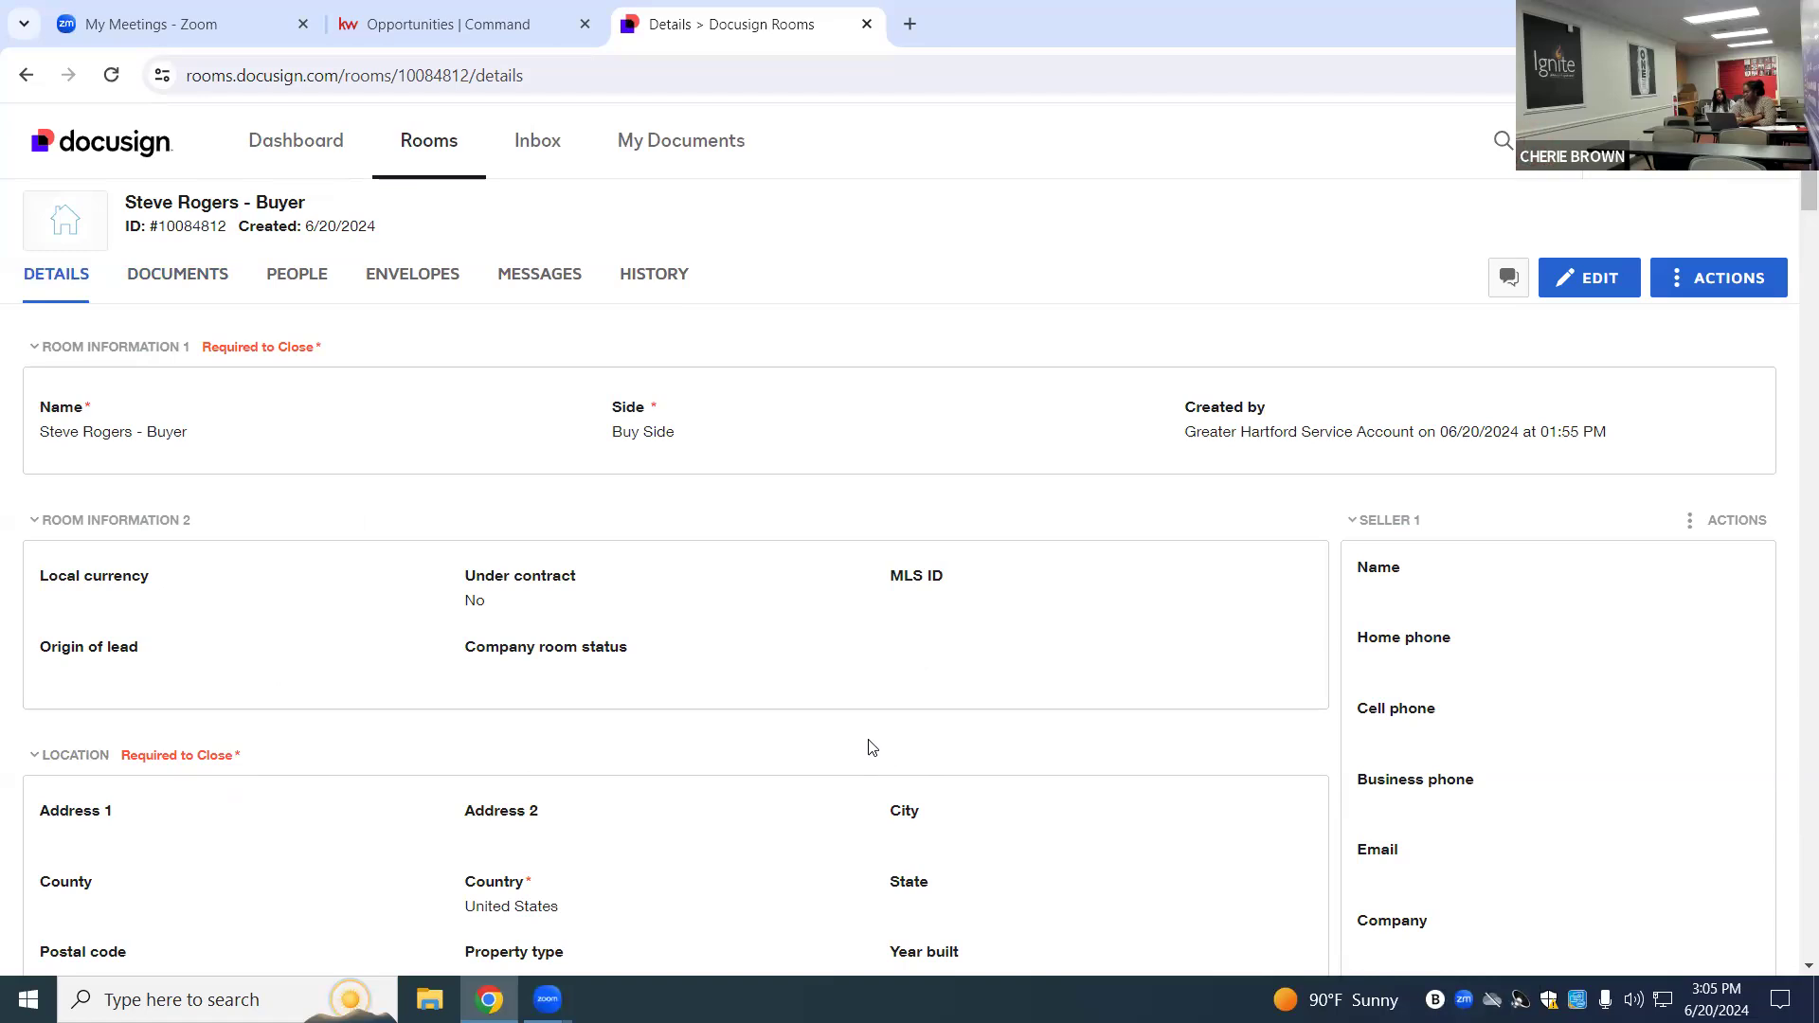
{"action": "left_click", "coordinate": [1386, 528]}
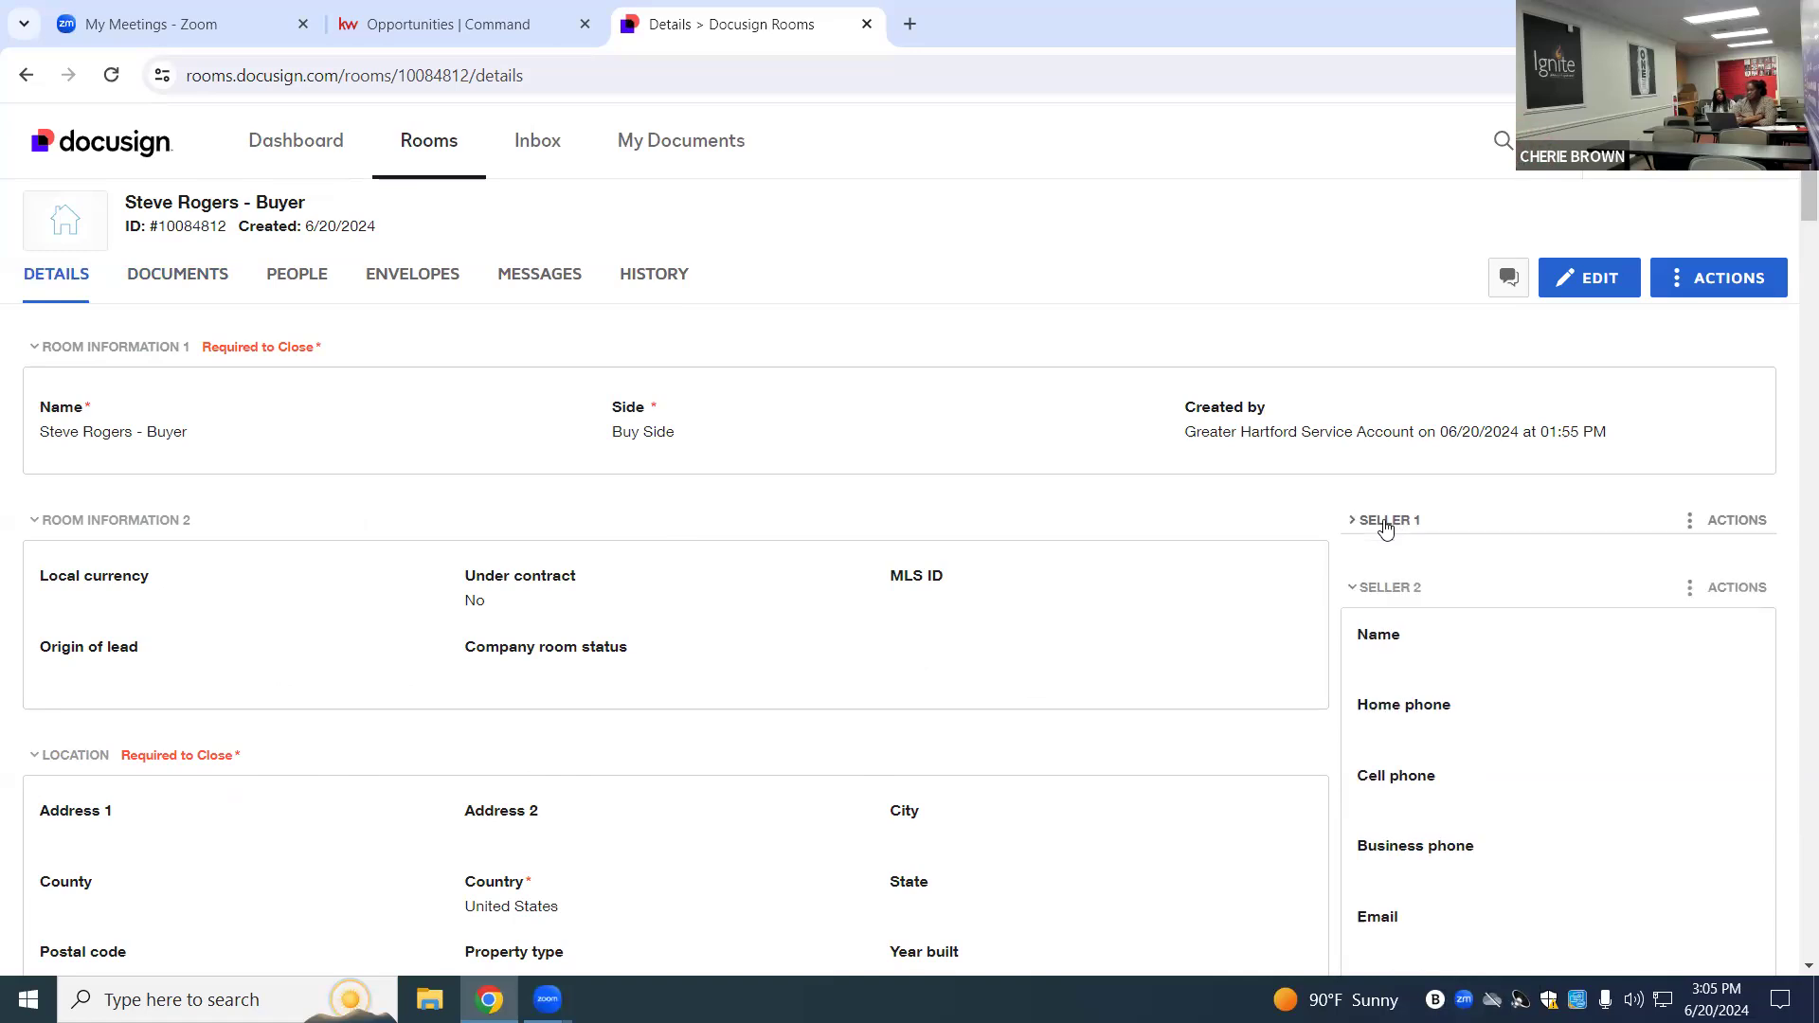
{"action": "left_click", "coordinate": [1365, 589]}
{"action": "left_click", "coordinate": [1379, 654]}
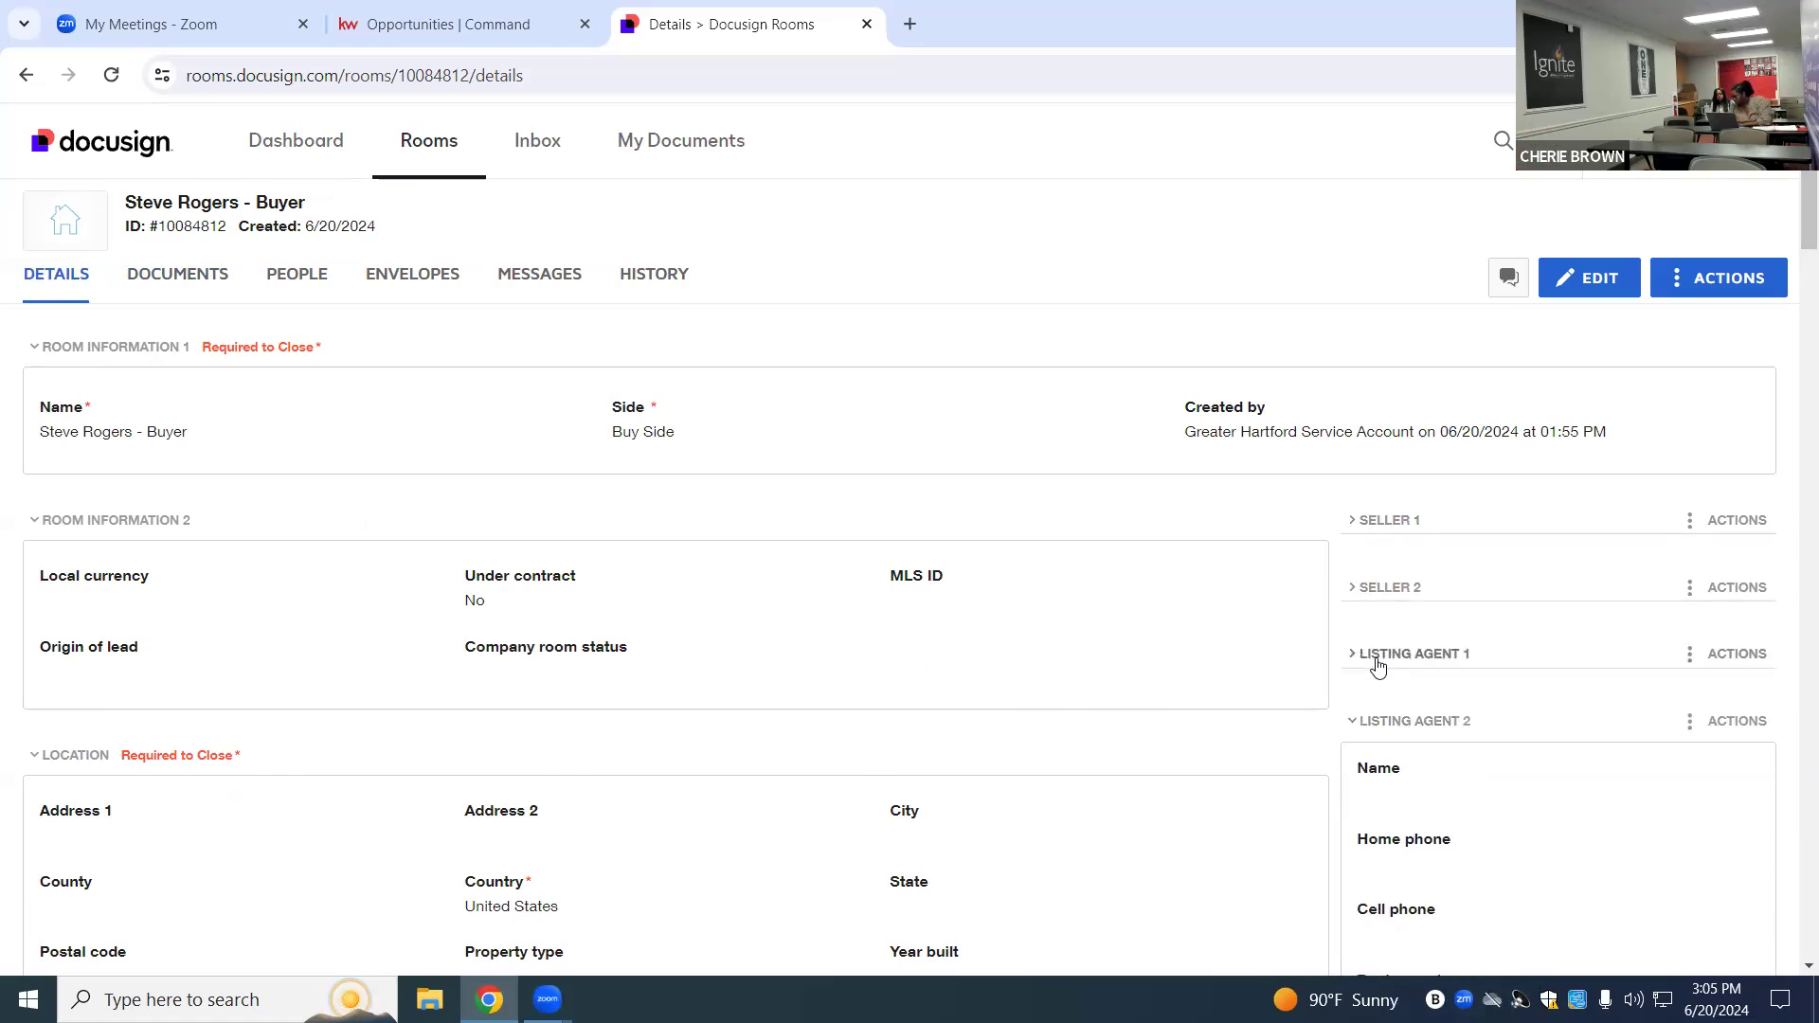
{"action": "scroll", "coordinate": [1392, 673], "scroll_direction": "down", "scroll_amount": 1}
{"action": "left_click", "coordinate": [1393, 603]}
{"action": "scroll", "coordinate": [1398, 602], "scroll_direction": "down", "scroll_amount": 2}
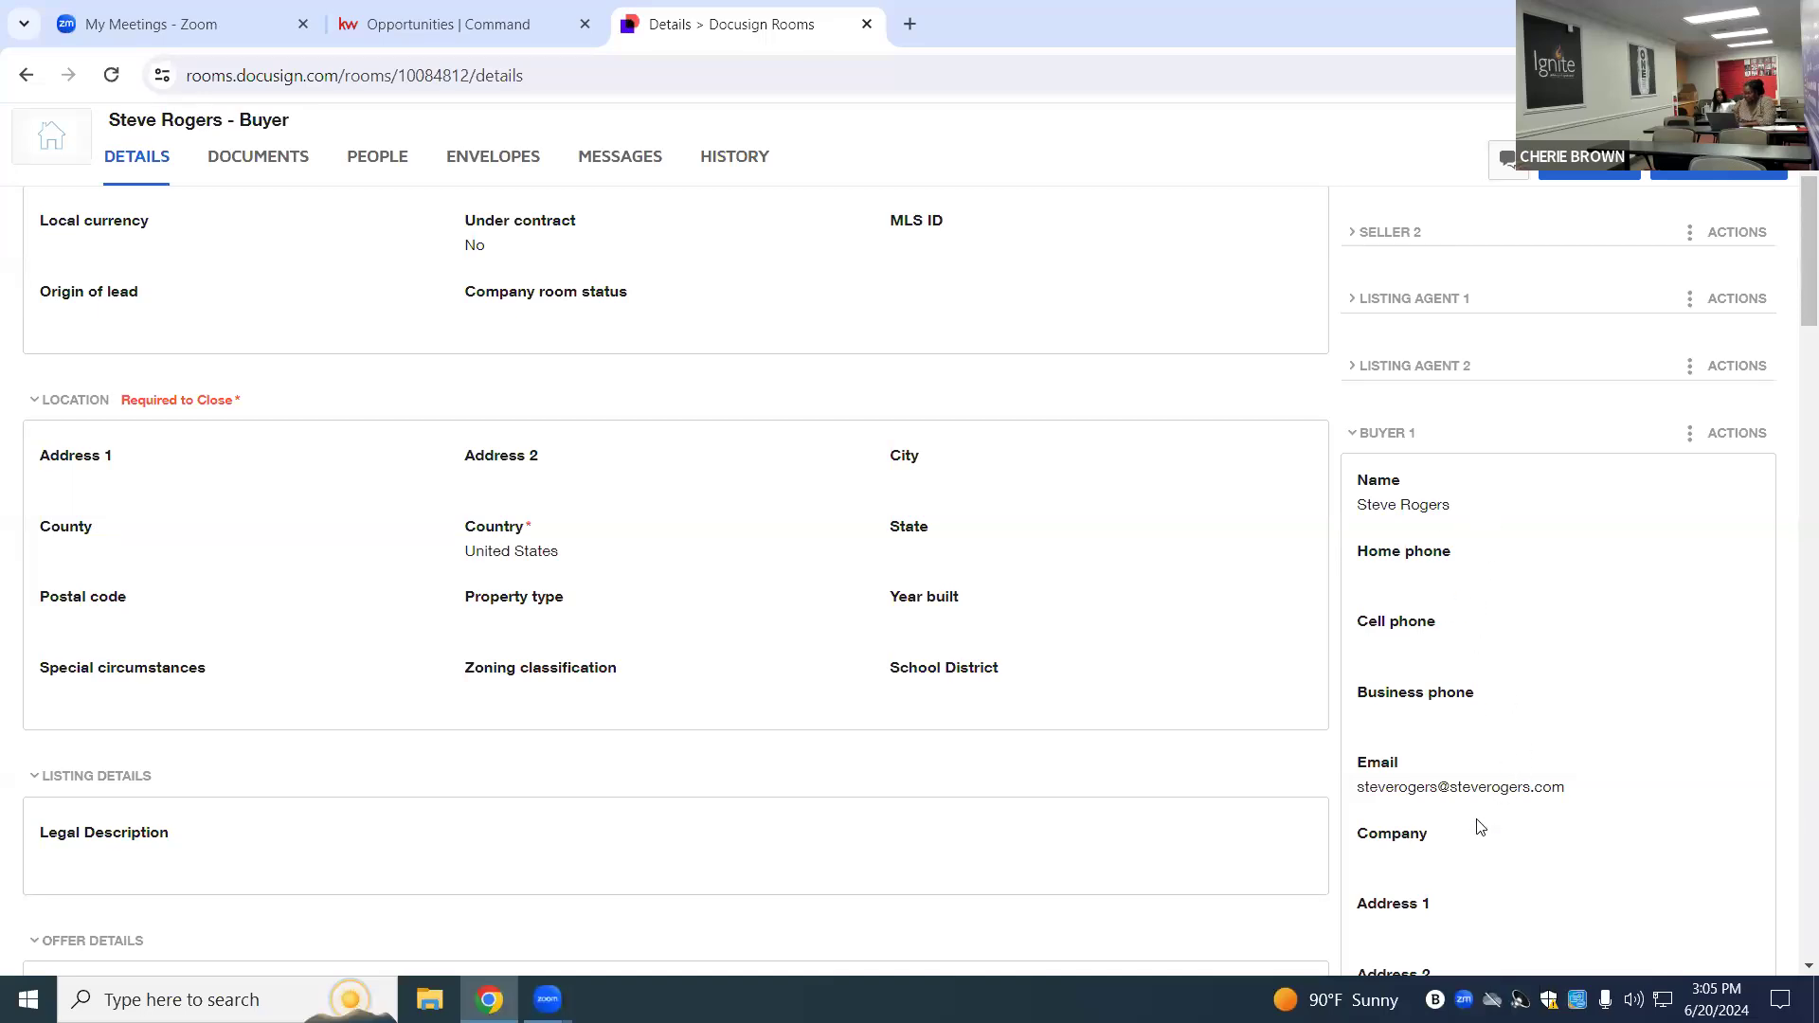
{"action": "scroll", "coordinate": [1468, 805], "scroll_direction": "down", "scroll_amount": 3}
{"action": "scroll", "coordinate": [1450, 720], "scroll_direction": "down", "scroll_amount": 2}
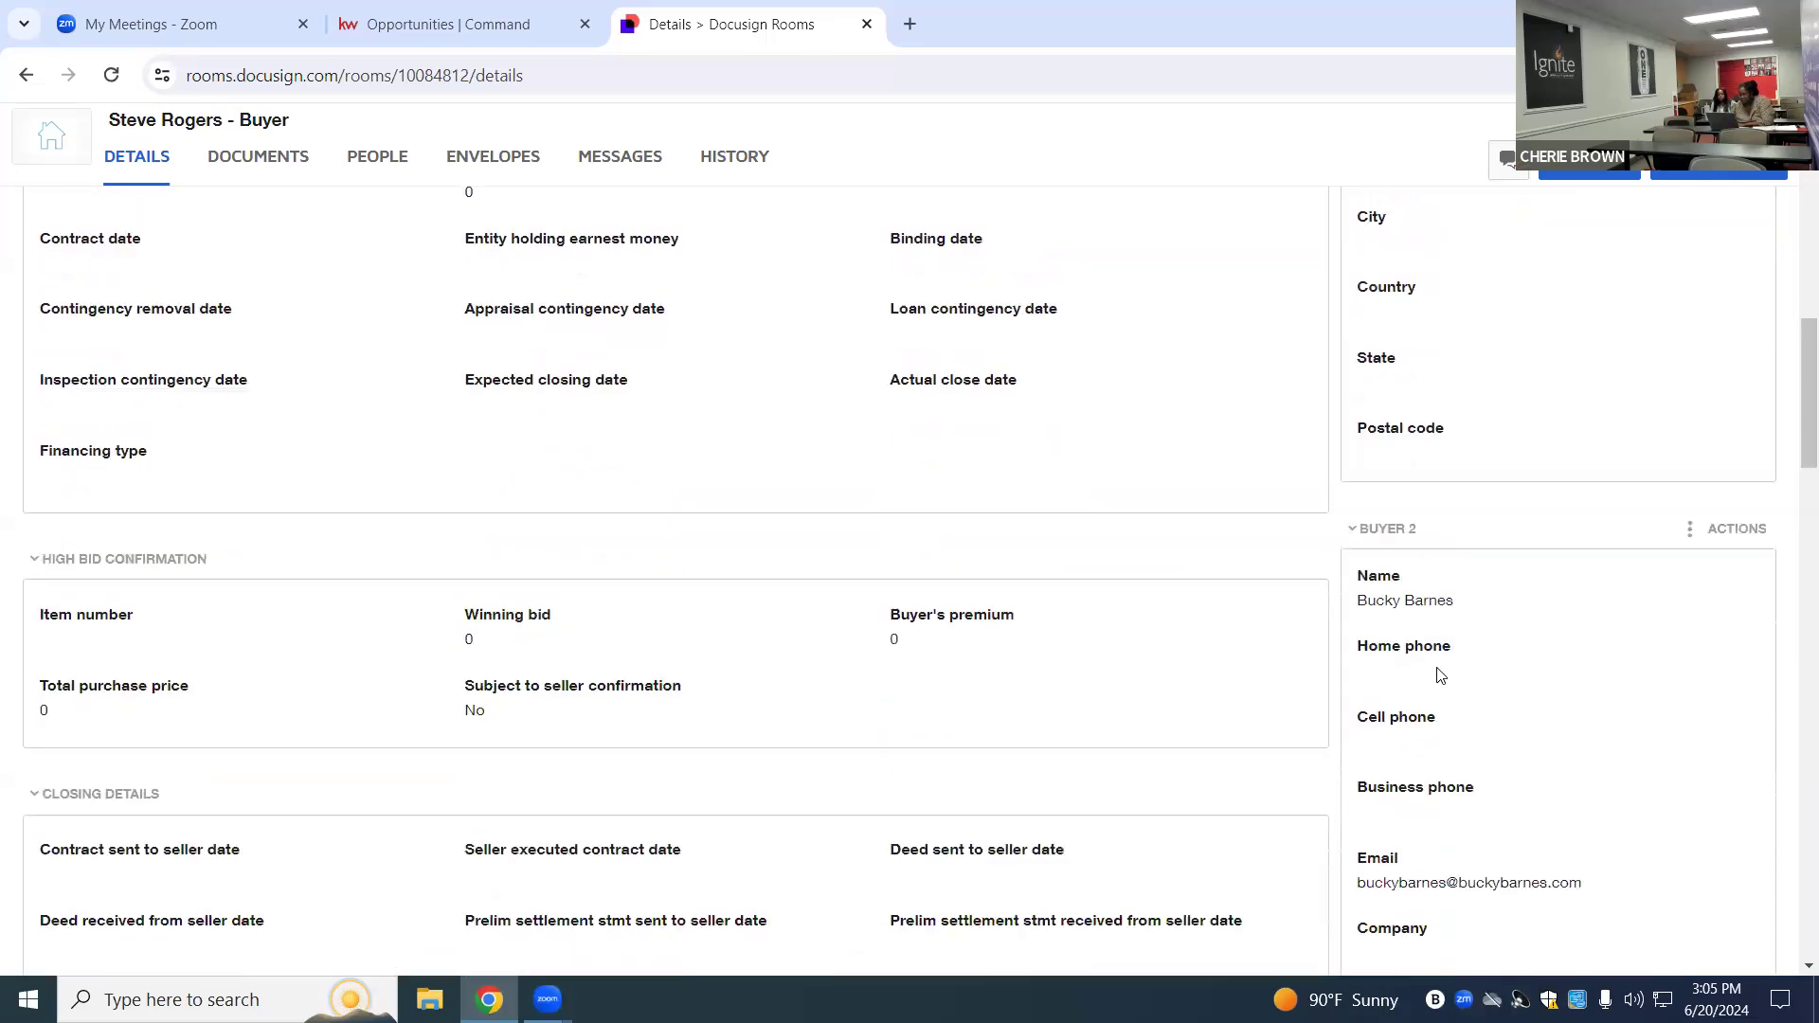
{"action": "scroll", "coordinate": [1528, 674], "scroll_direction": "down", "scroll_amount": 1}
{"action": "scroll", "coordinate": [1527, 674], "scroll_direction": "down", "scroll_amount": 8}
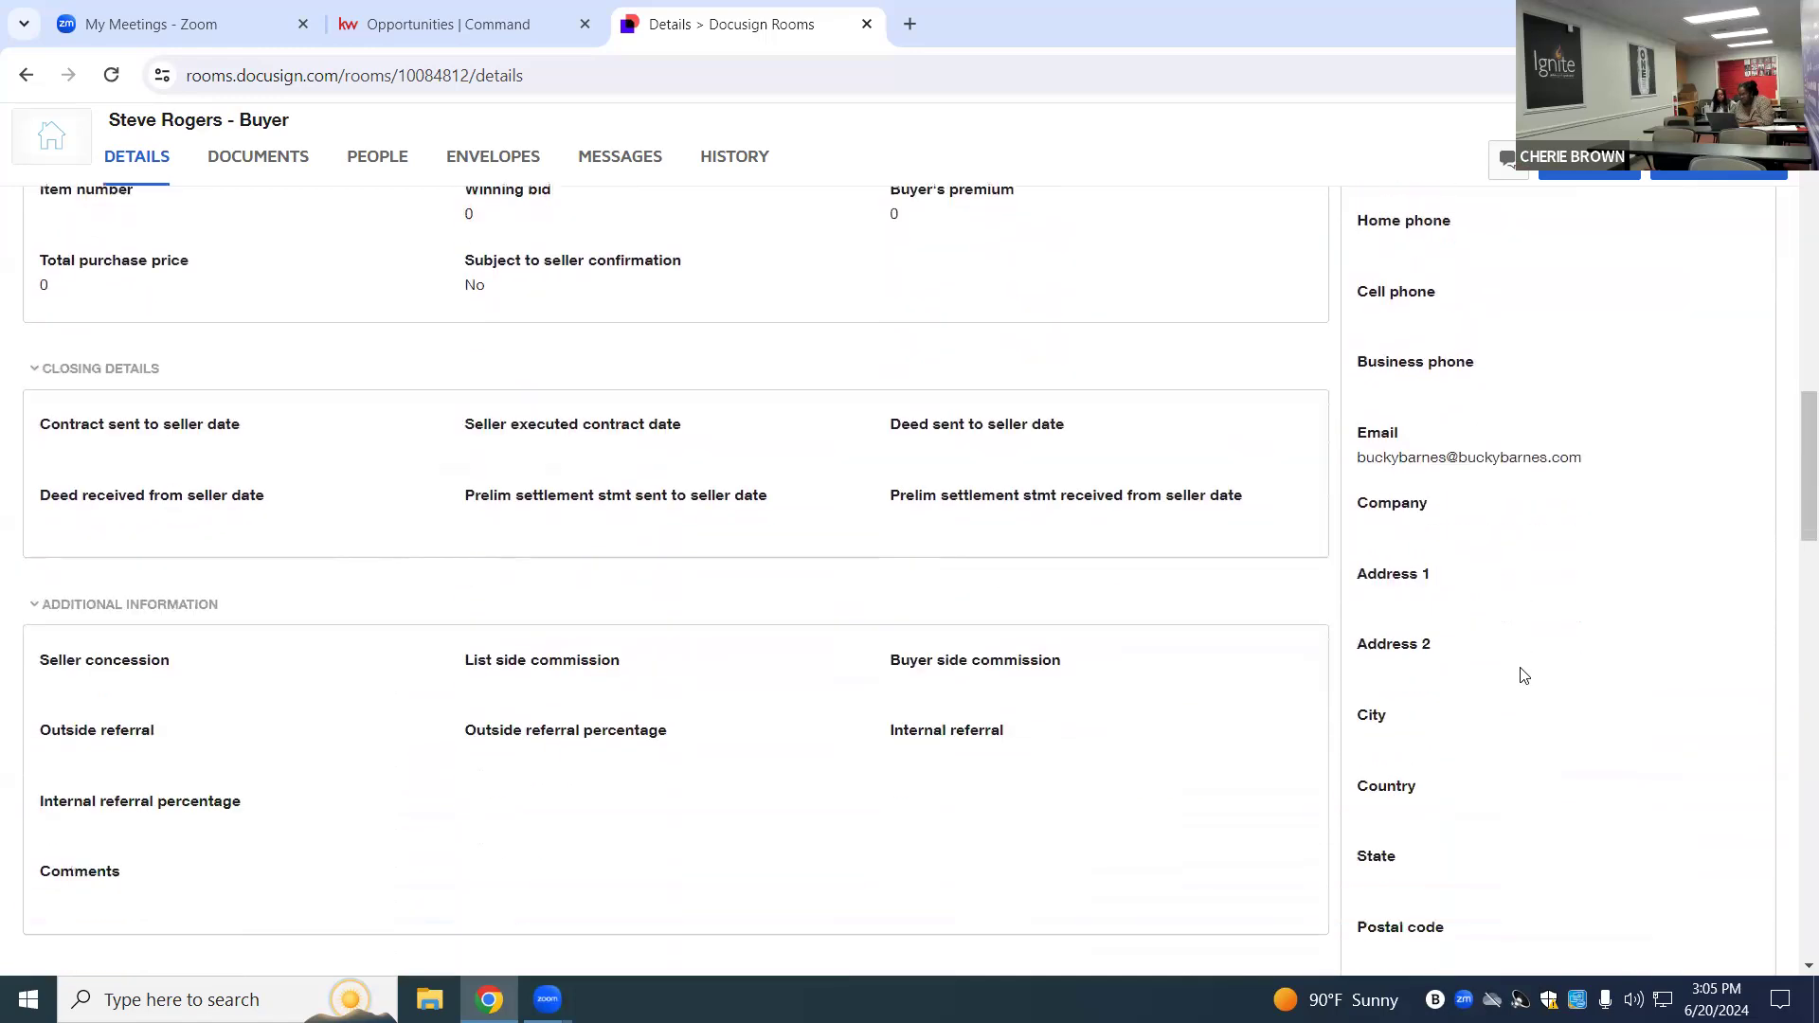
{"action": "scroll", "coordinate": [1474, 865], "scroll_direction": "down", "scroll_amount": 4}
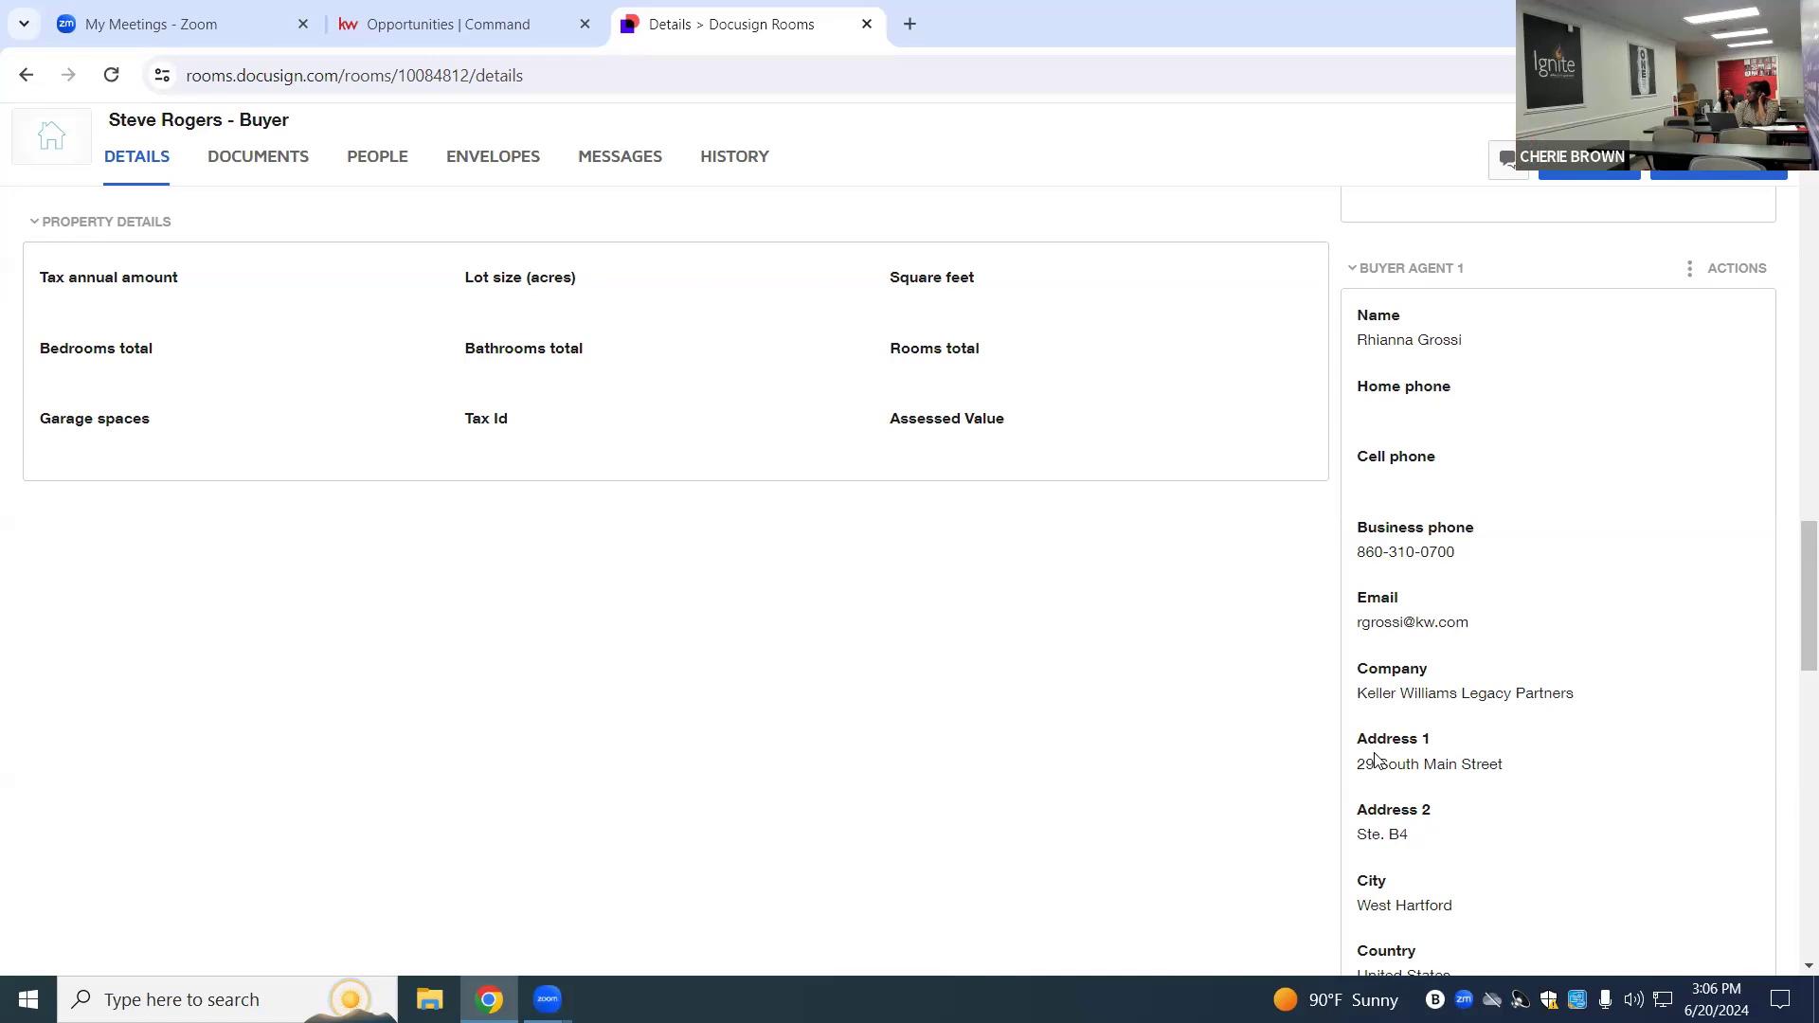
{"action": "scroll", "coordinate": [1340, 641], "scroll_direction": "down", "scroll_amount": 2}
{"action": "scroll", "coordinate": [1330, 625], "scroll_direction": "up", "scroll_amount": 10}
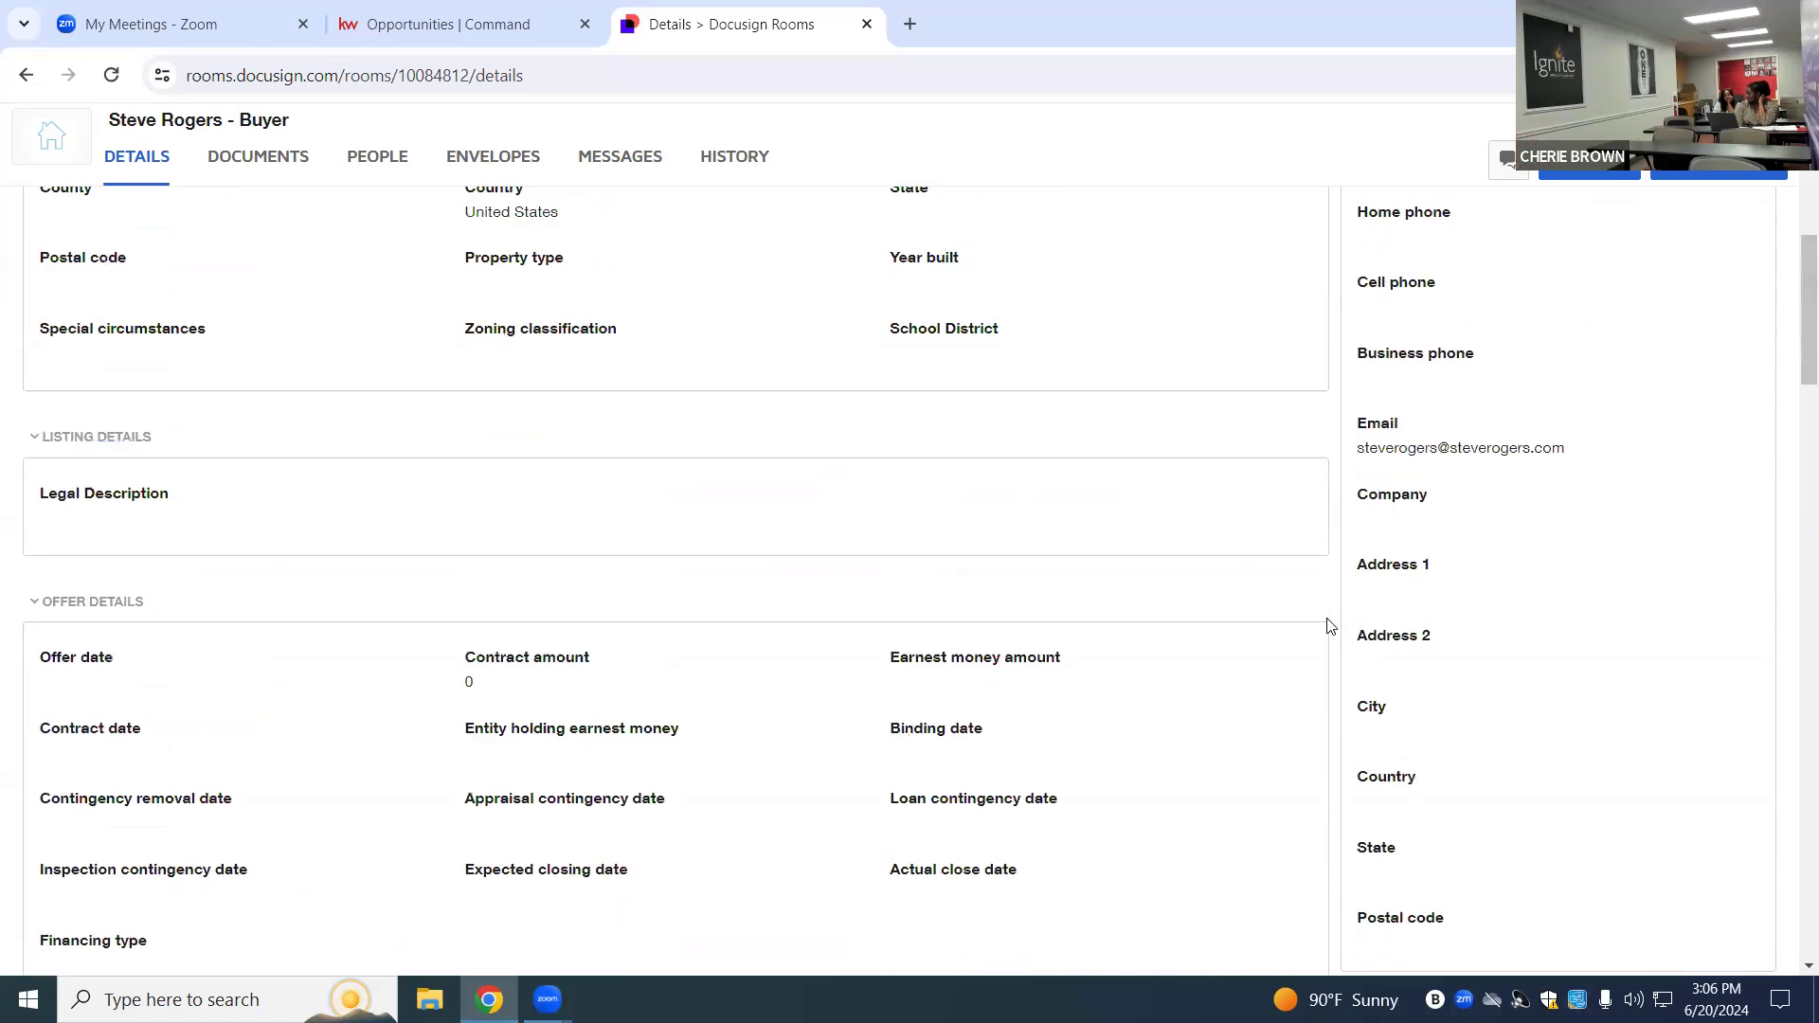
{"action": "scroll", "coordinate": [1331, 625], "scroll_direction": "up", "scroll_amount": 7}
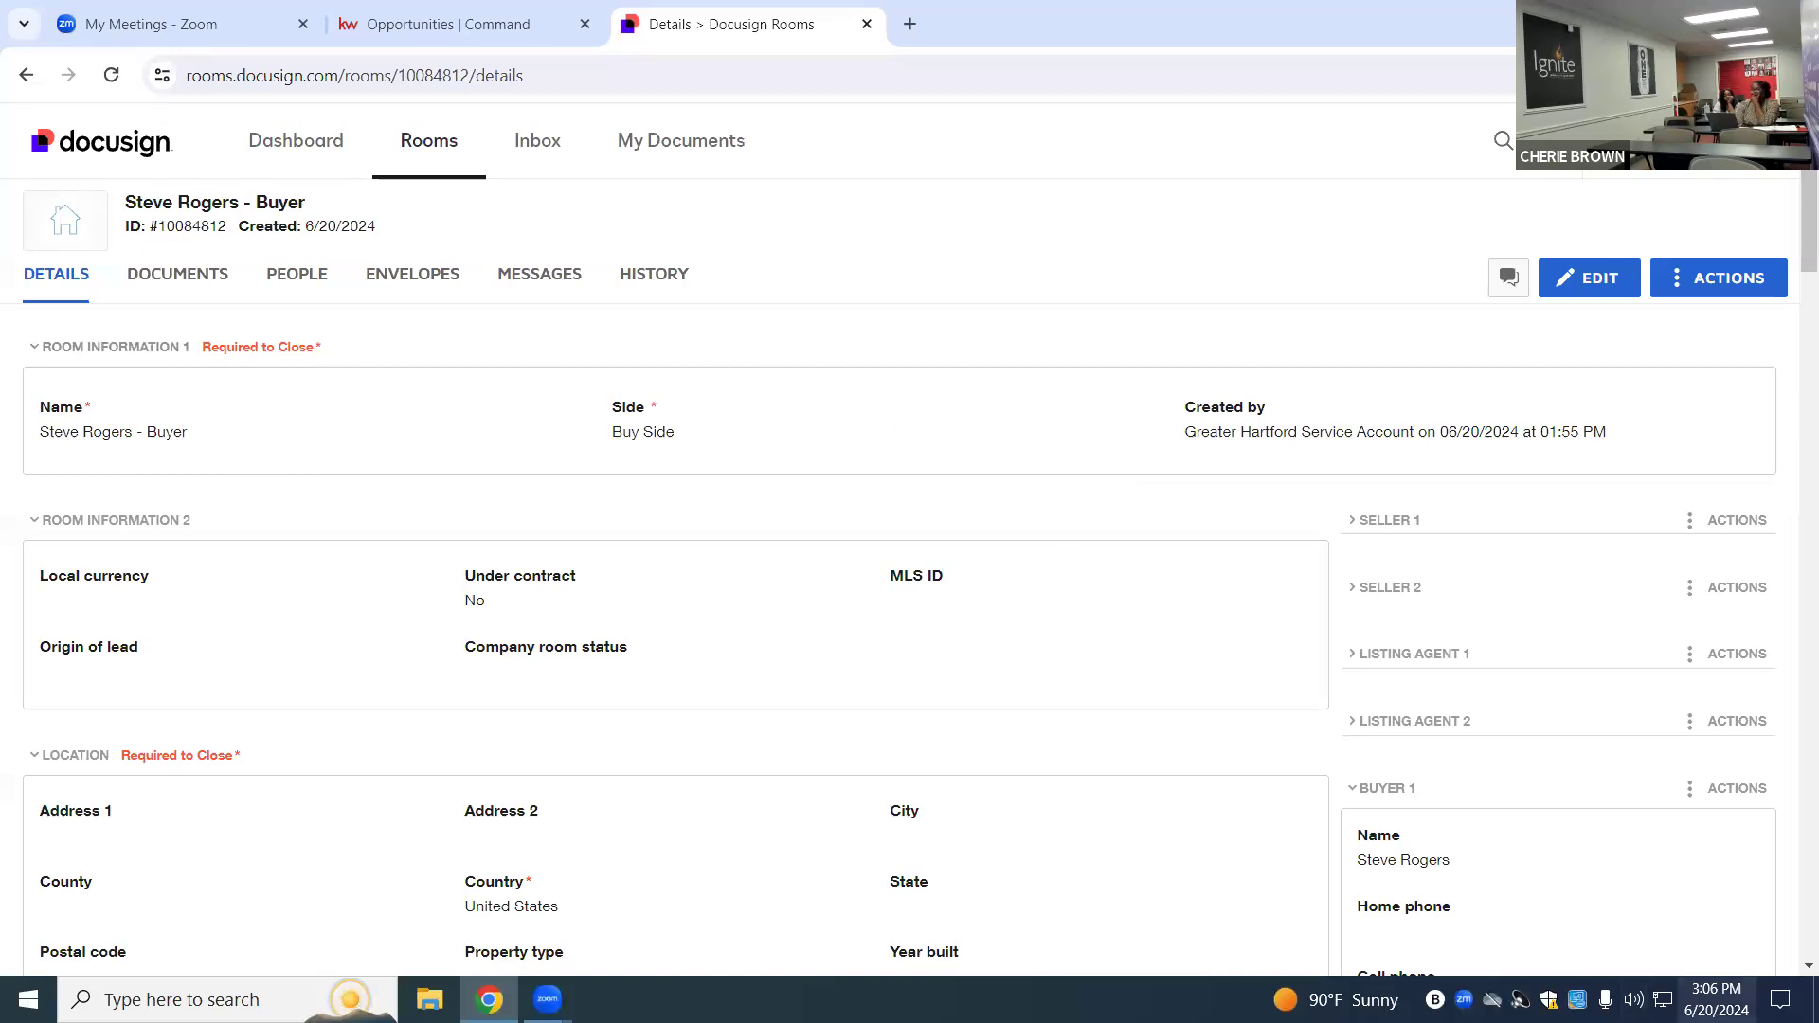
Return to the Steve Rogers - Buyer opportunity in KW Command and review its Details page.
{"action": "left_click", "coordinate": [465, 24]}
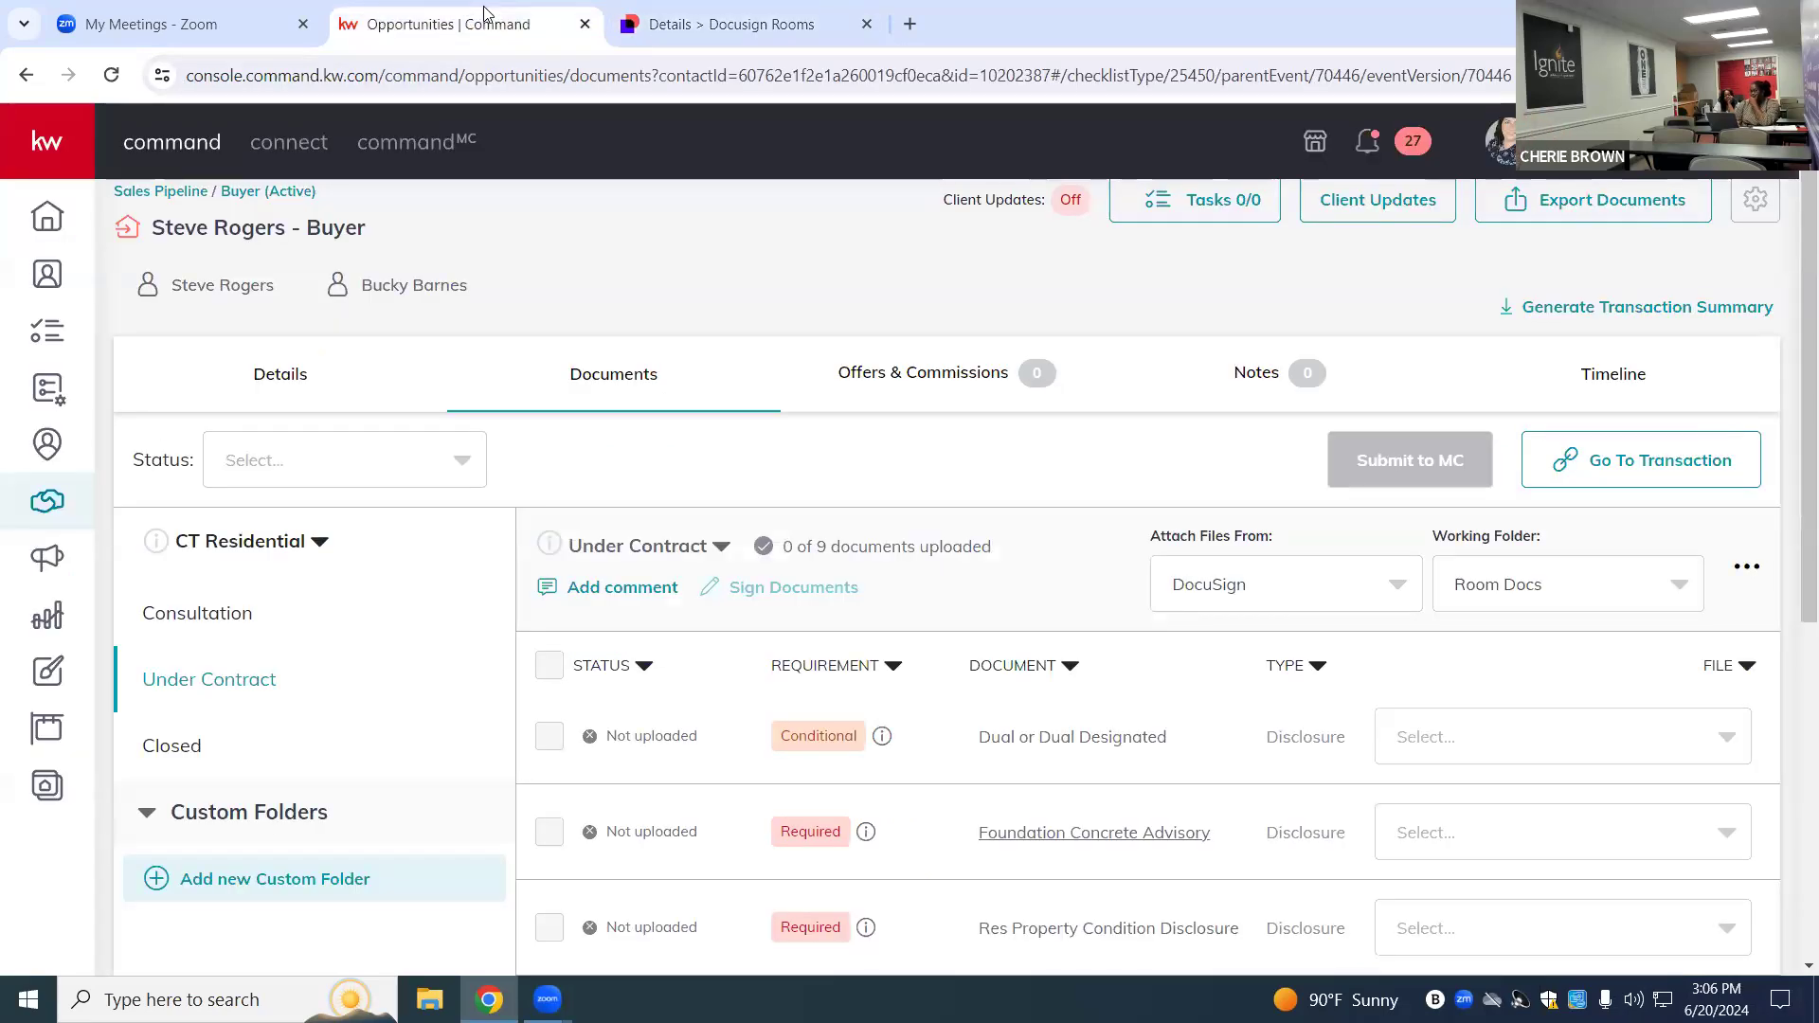
{"action": "left_click", "coordinate": [301, 368]}
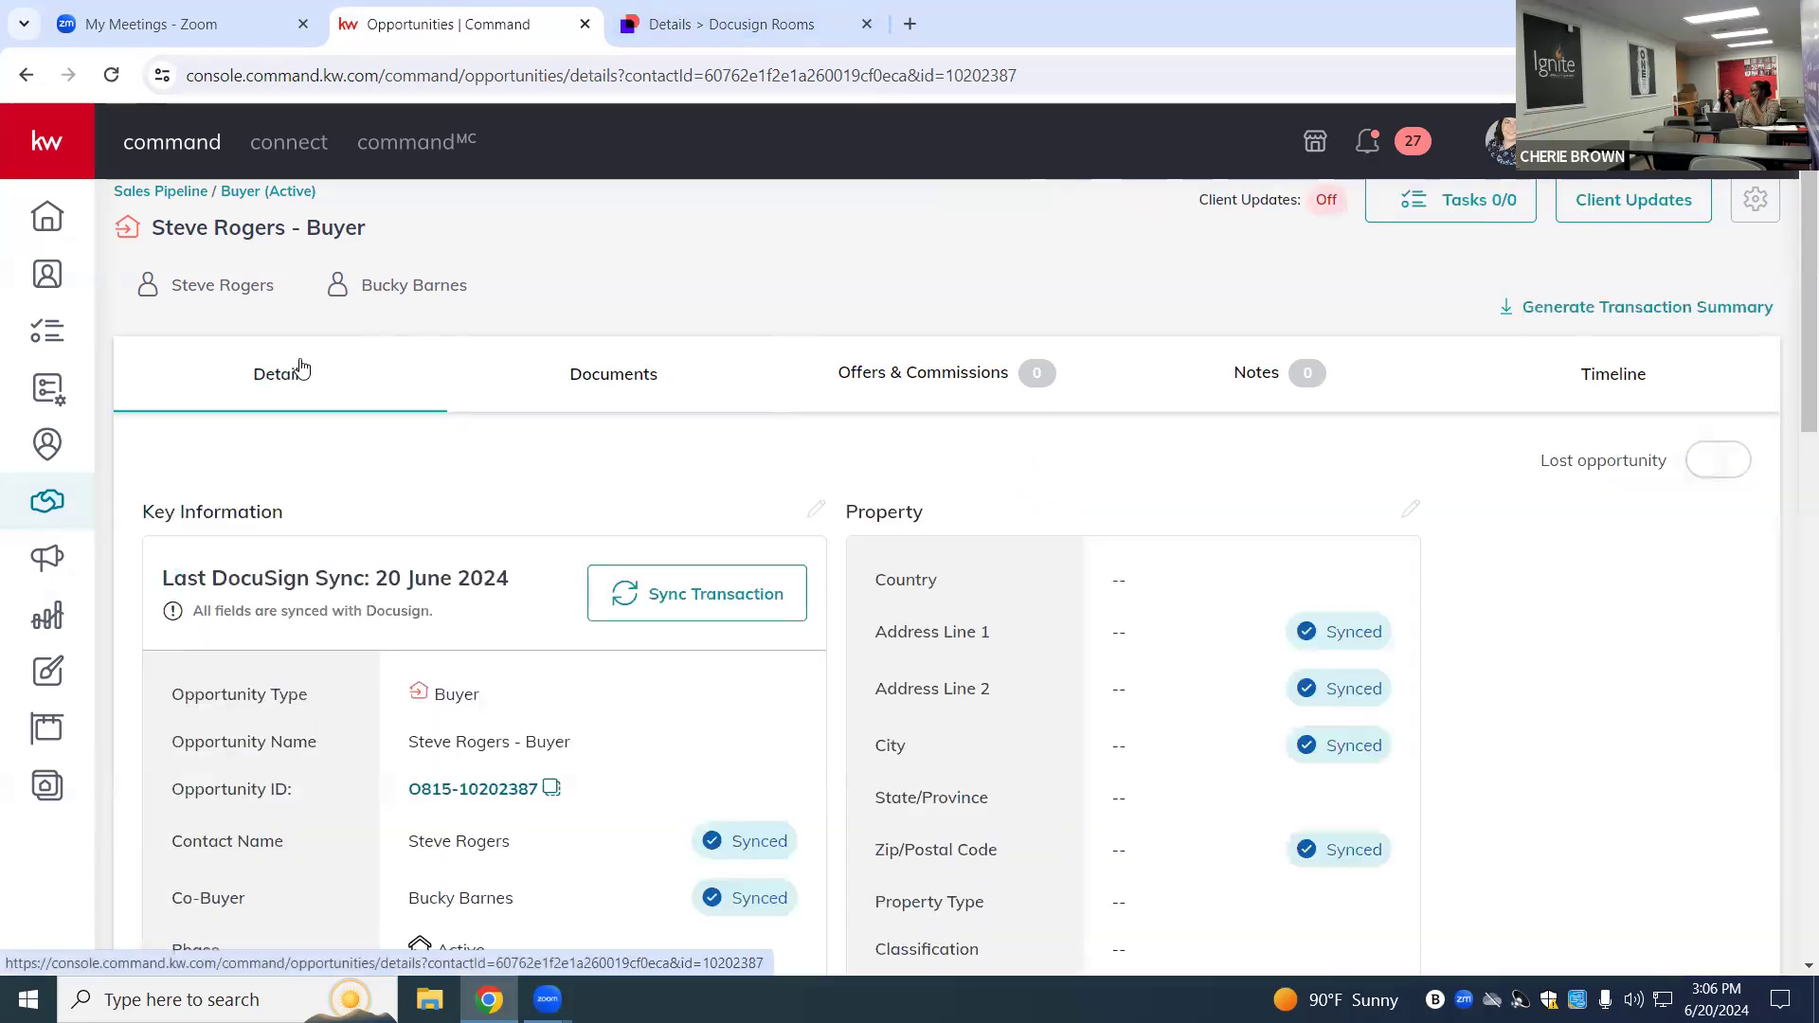
{"action": "scroll", "coordinate": [302, 367], "scroll_direction": "down", "scroll_amount": 3}
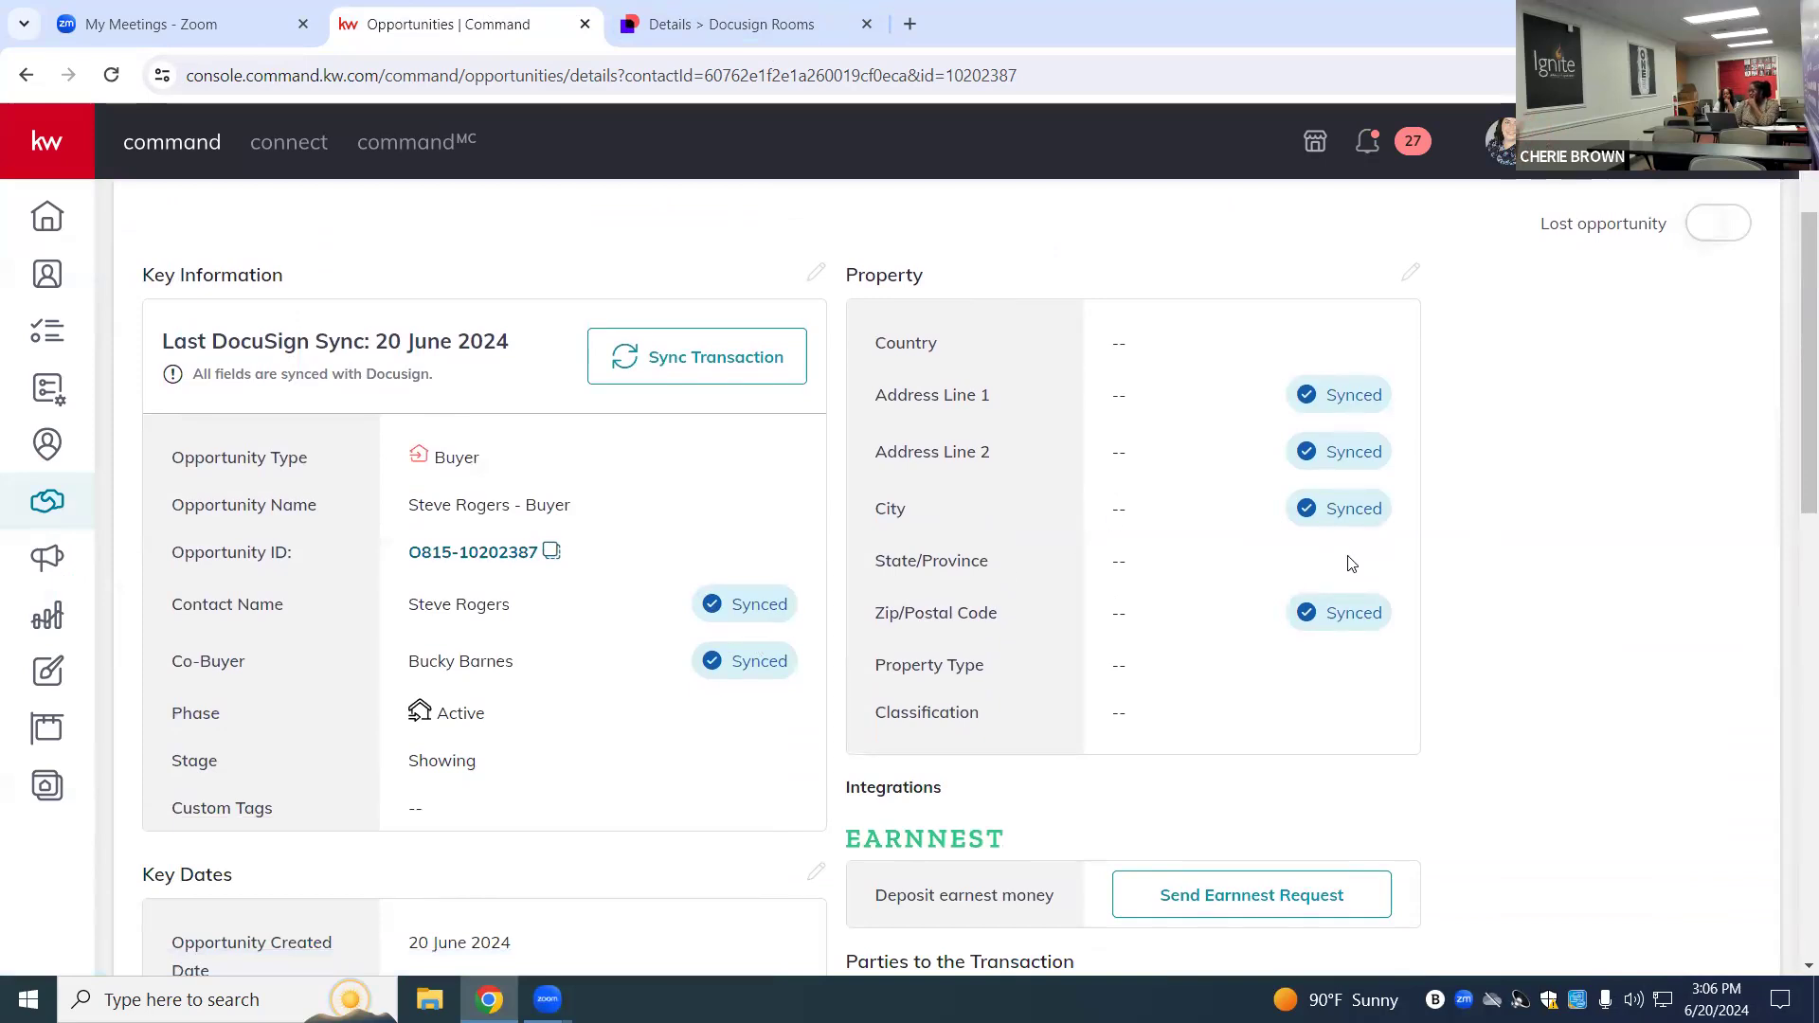
{"action": "scroll", "coordinate": [1351, 564], "scroll_direction": "down", "scroll_amount": 6}
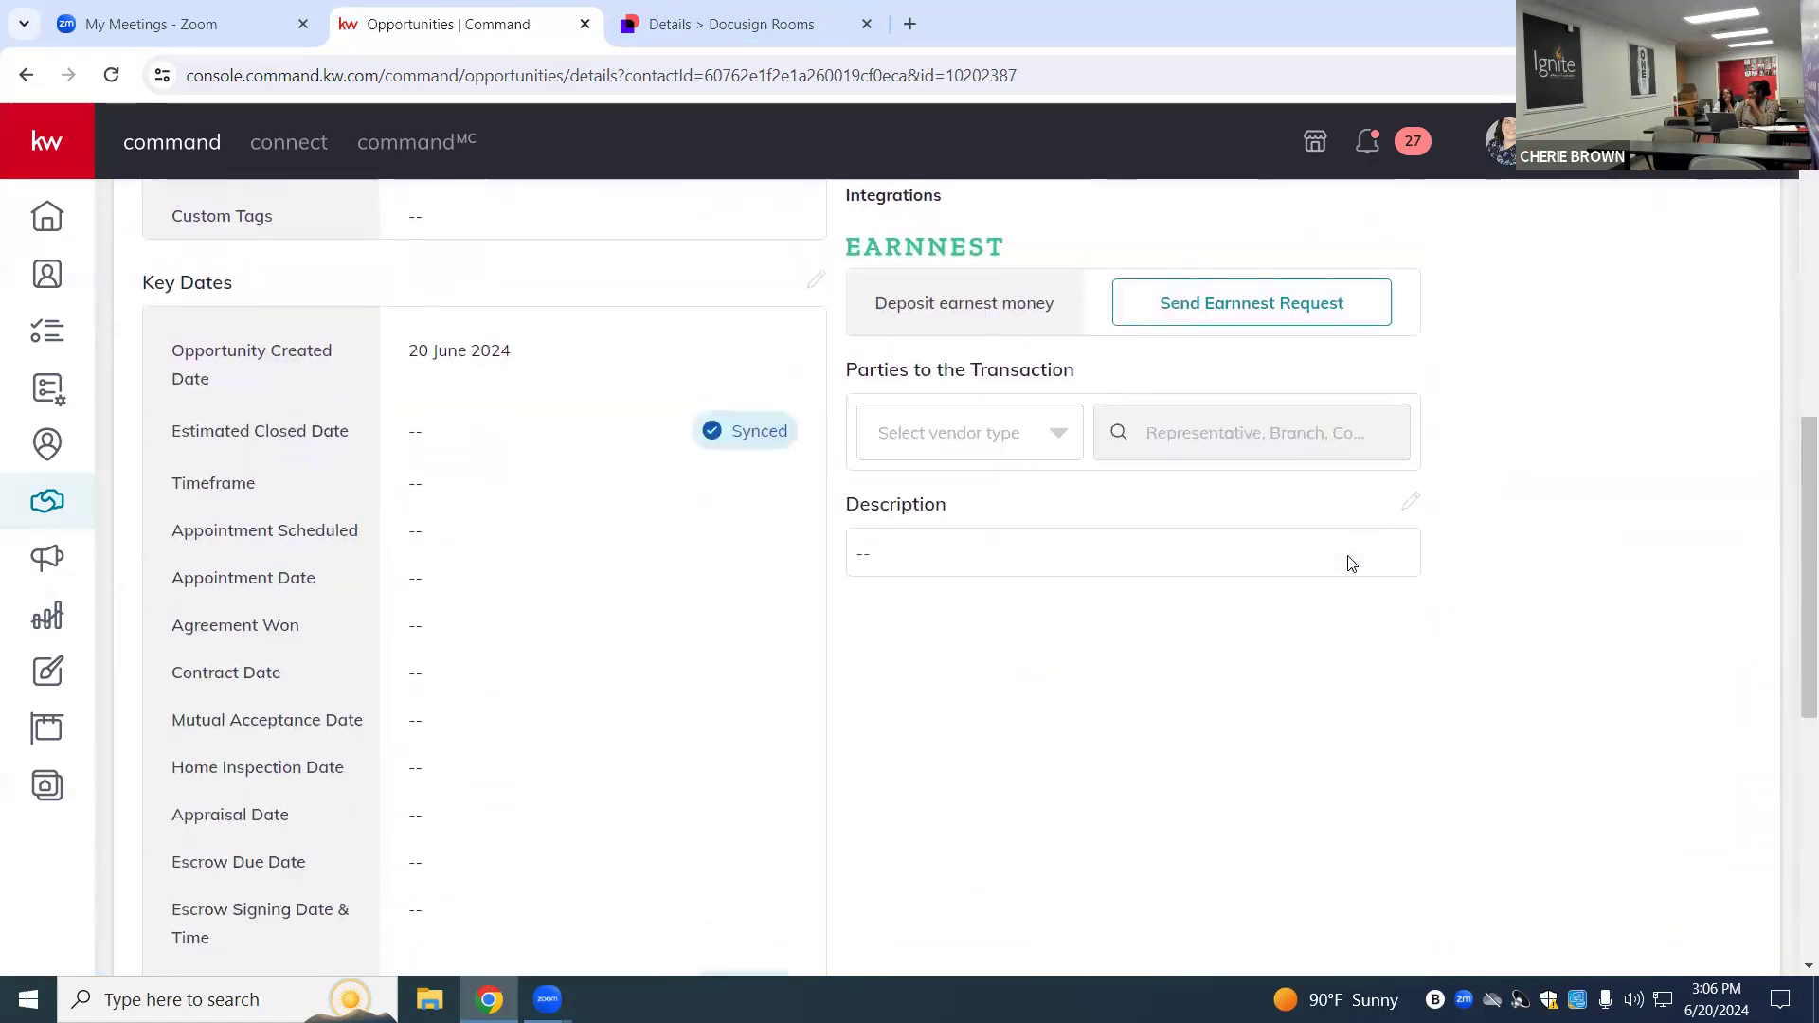
{"action": "scroll", "coordinate": [1359, 547], "scroll_direction": "up", "scroll_amount": 6}
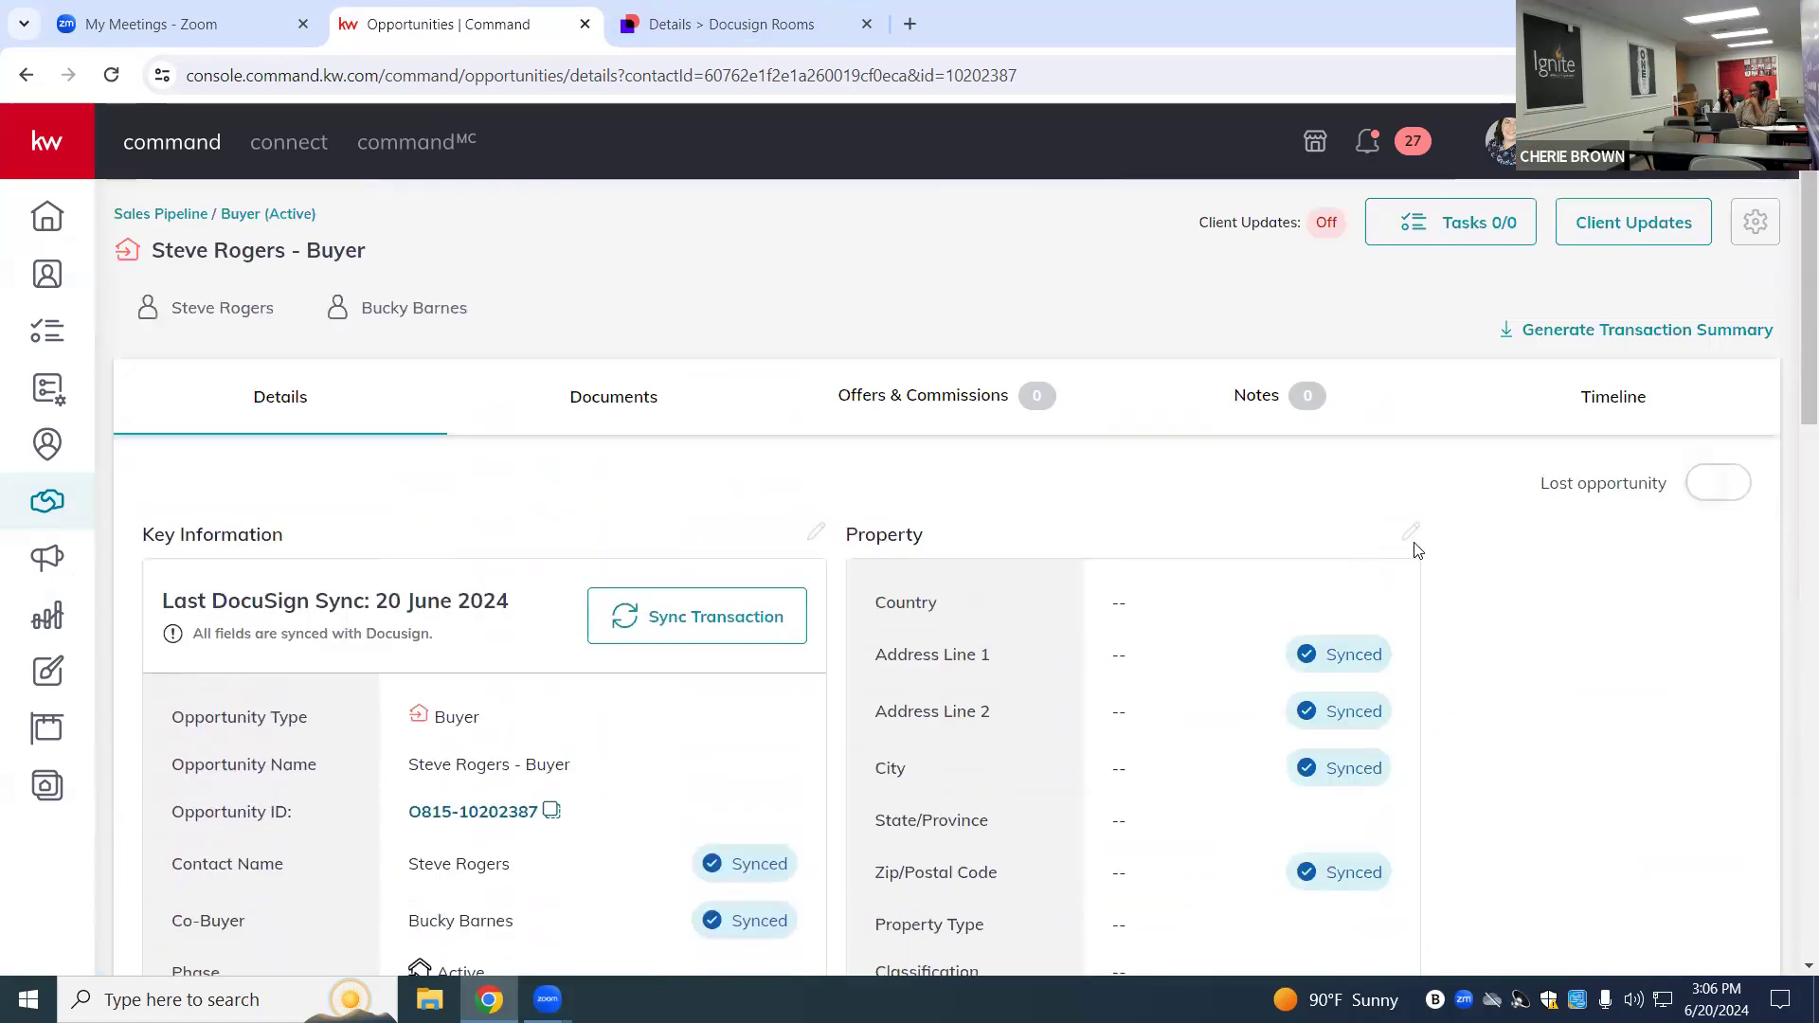
Set the property address to 123 Main Street, East Hartford, CT, United States of America.
{"action": "left_click", "coordinate": [1411, 533]}
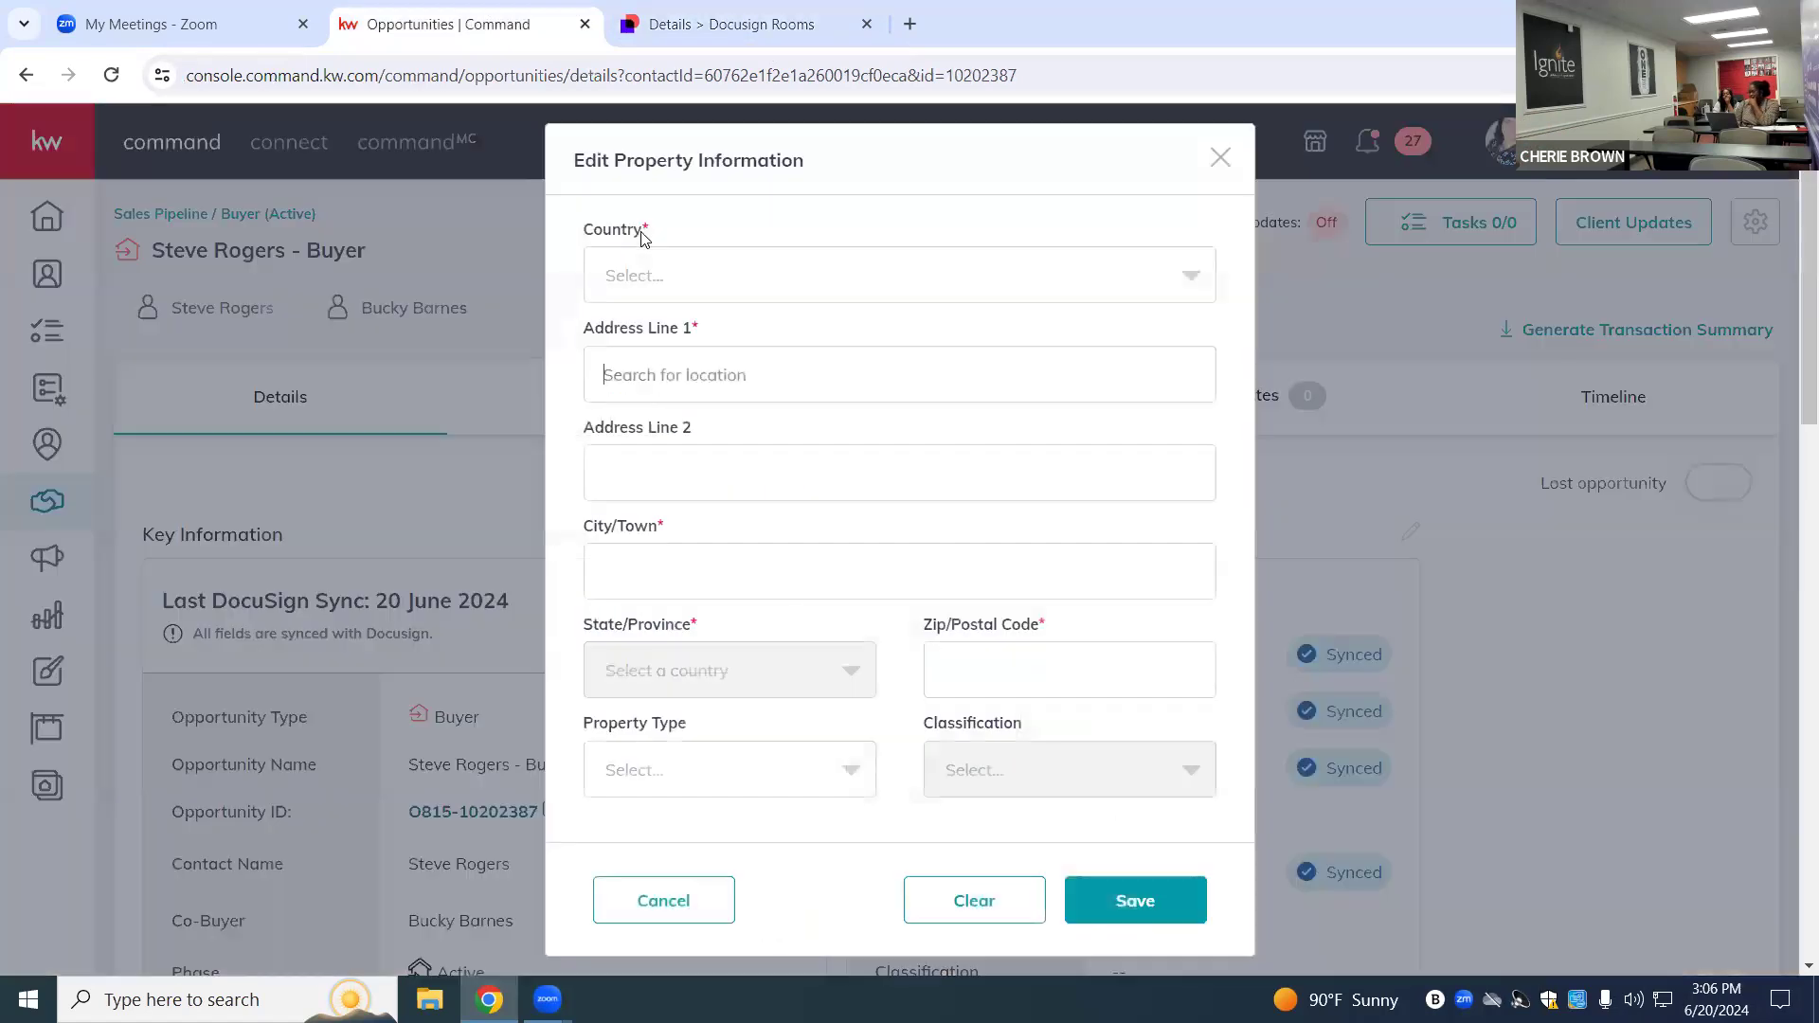
{"action": "left_click", "coordinate": [726, 288]}
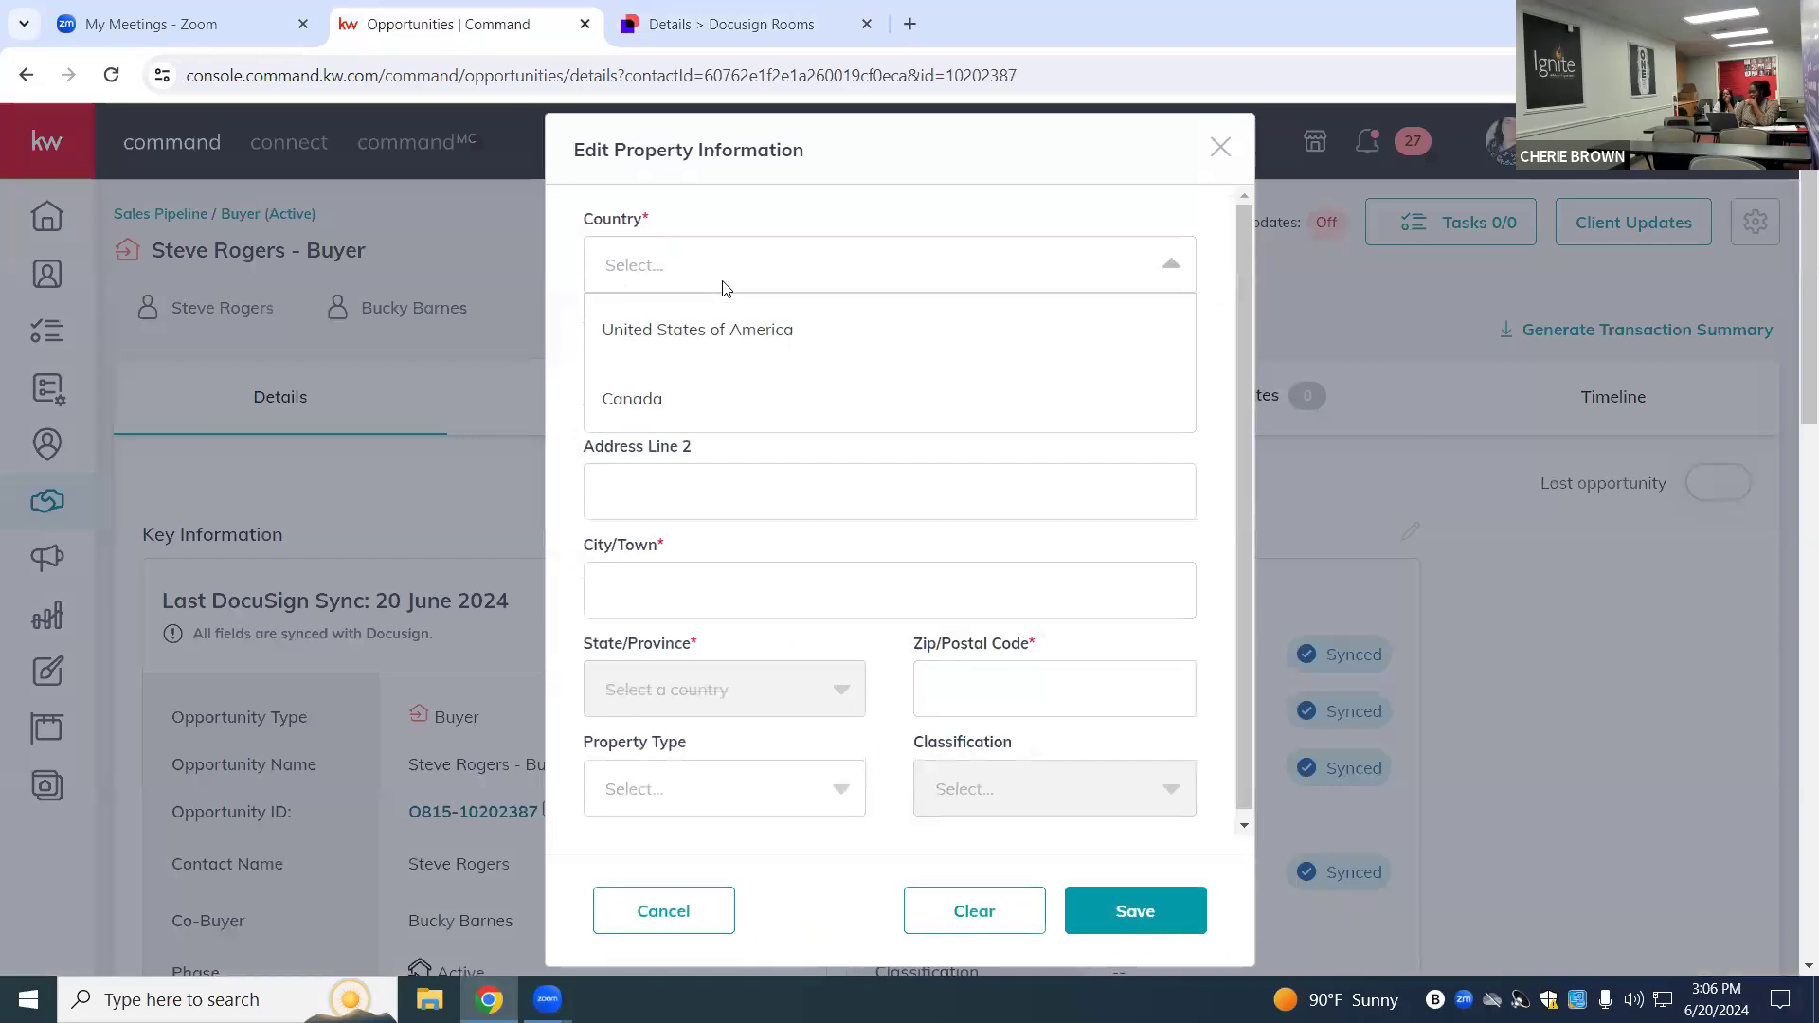
{"action": "left_click", "coordinate": [723, 348]}
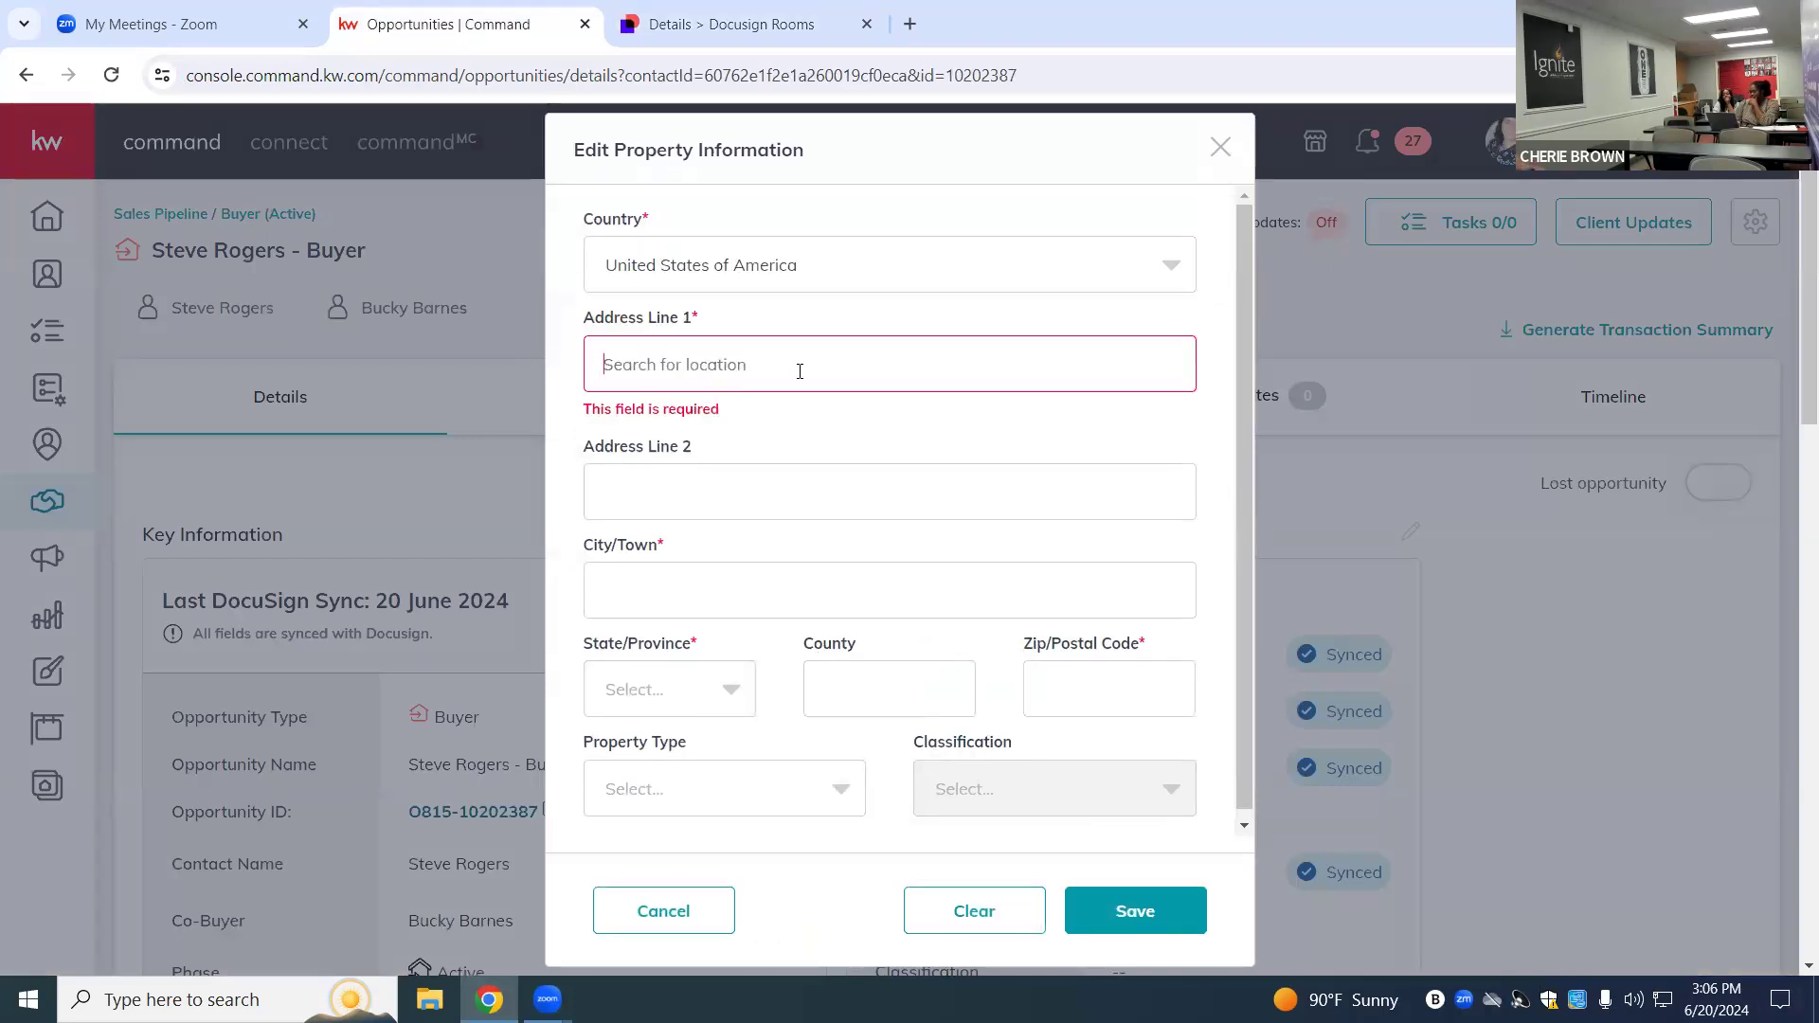
{"action": "type", "text": "123 Main "}
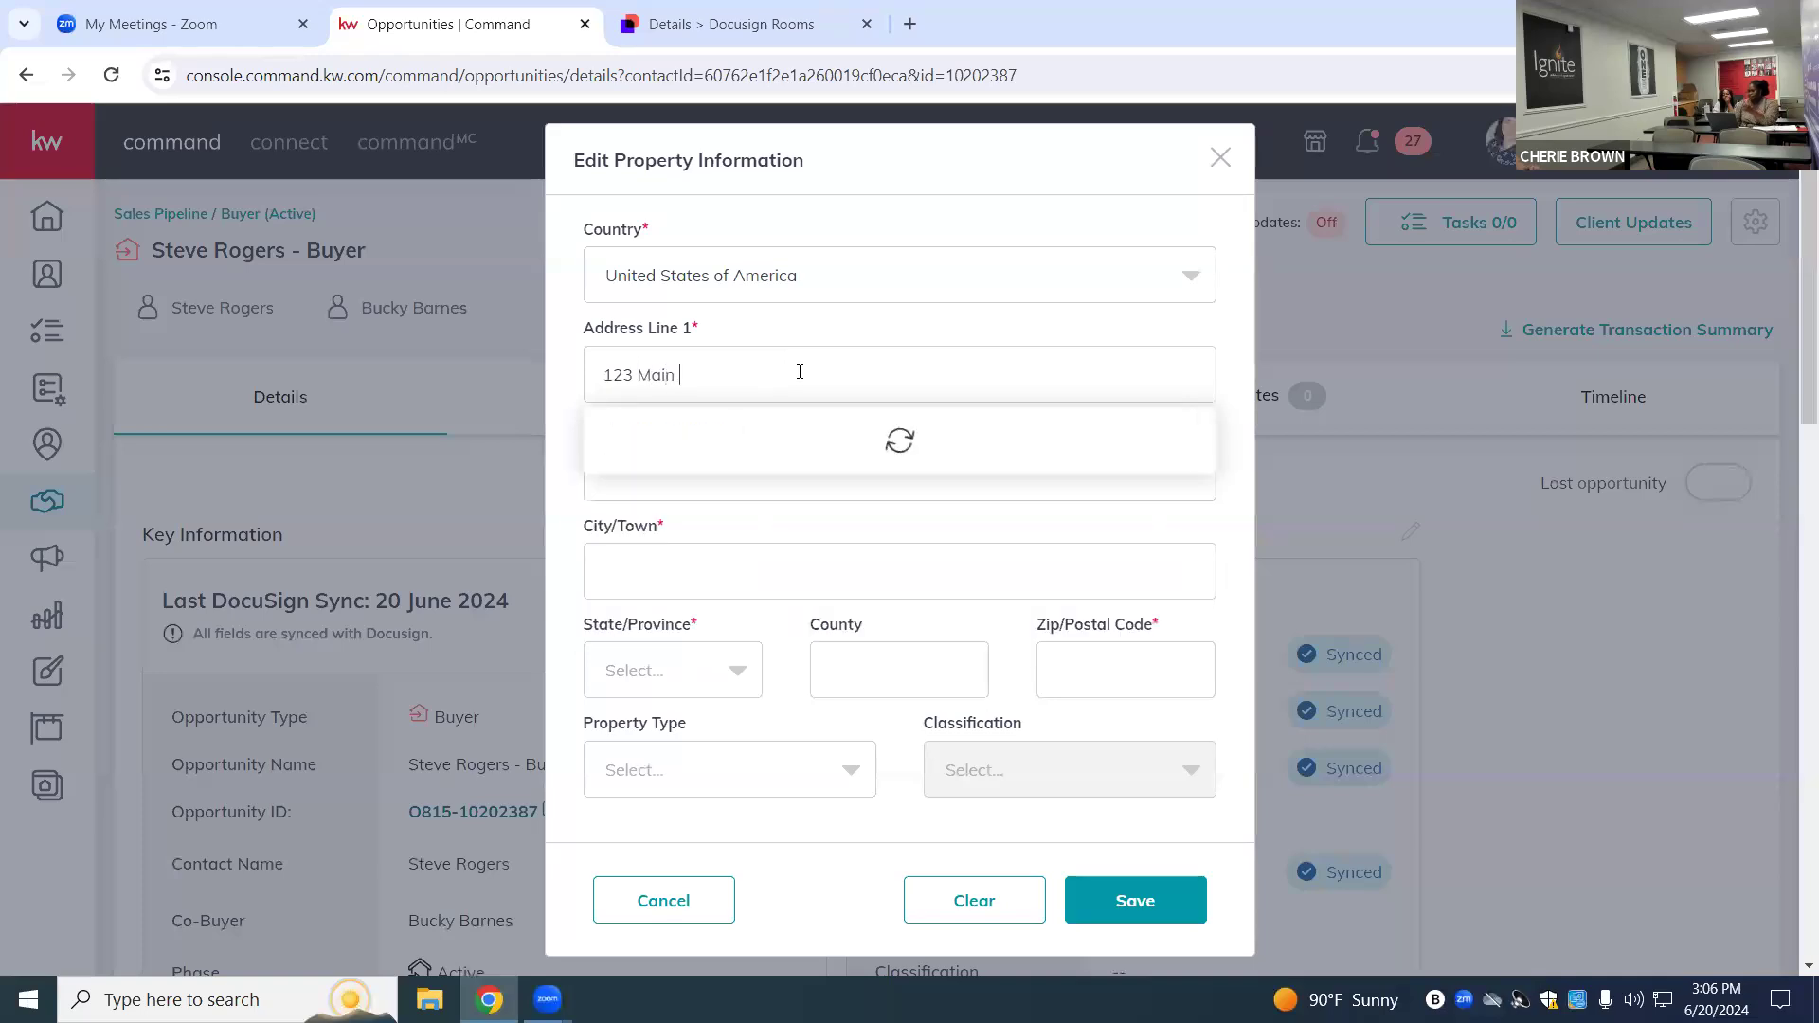
{"action": "type", "text": "Street"}
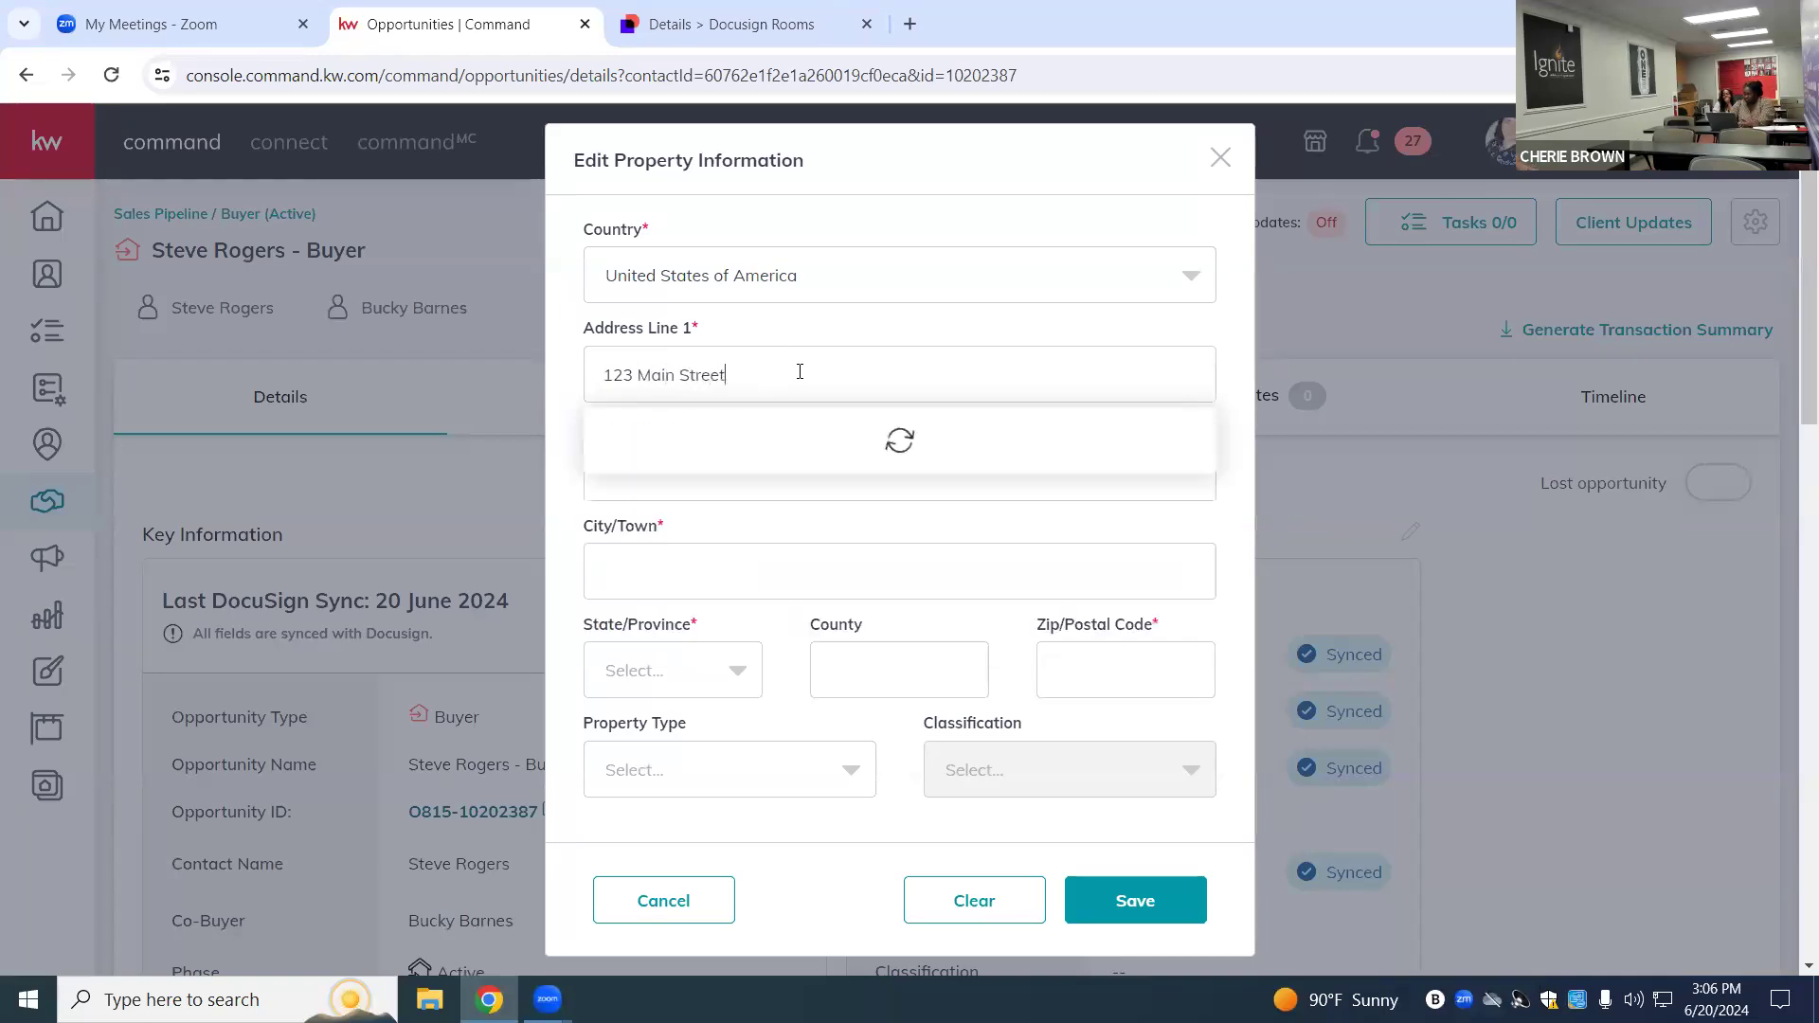
{"action": "scroll", "coordinate": [821, 471], "scroll_direction": "down", "scroll_amount": 5}
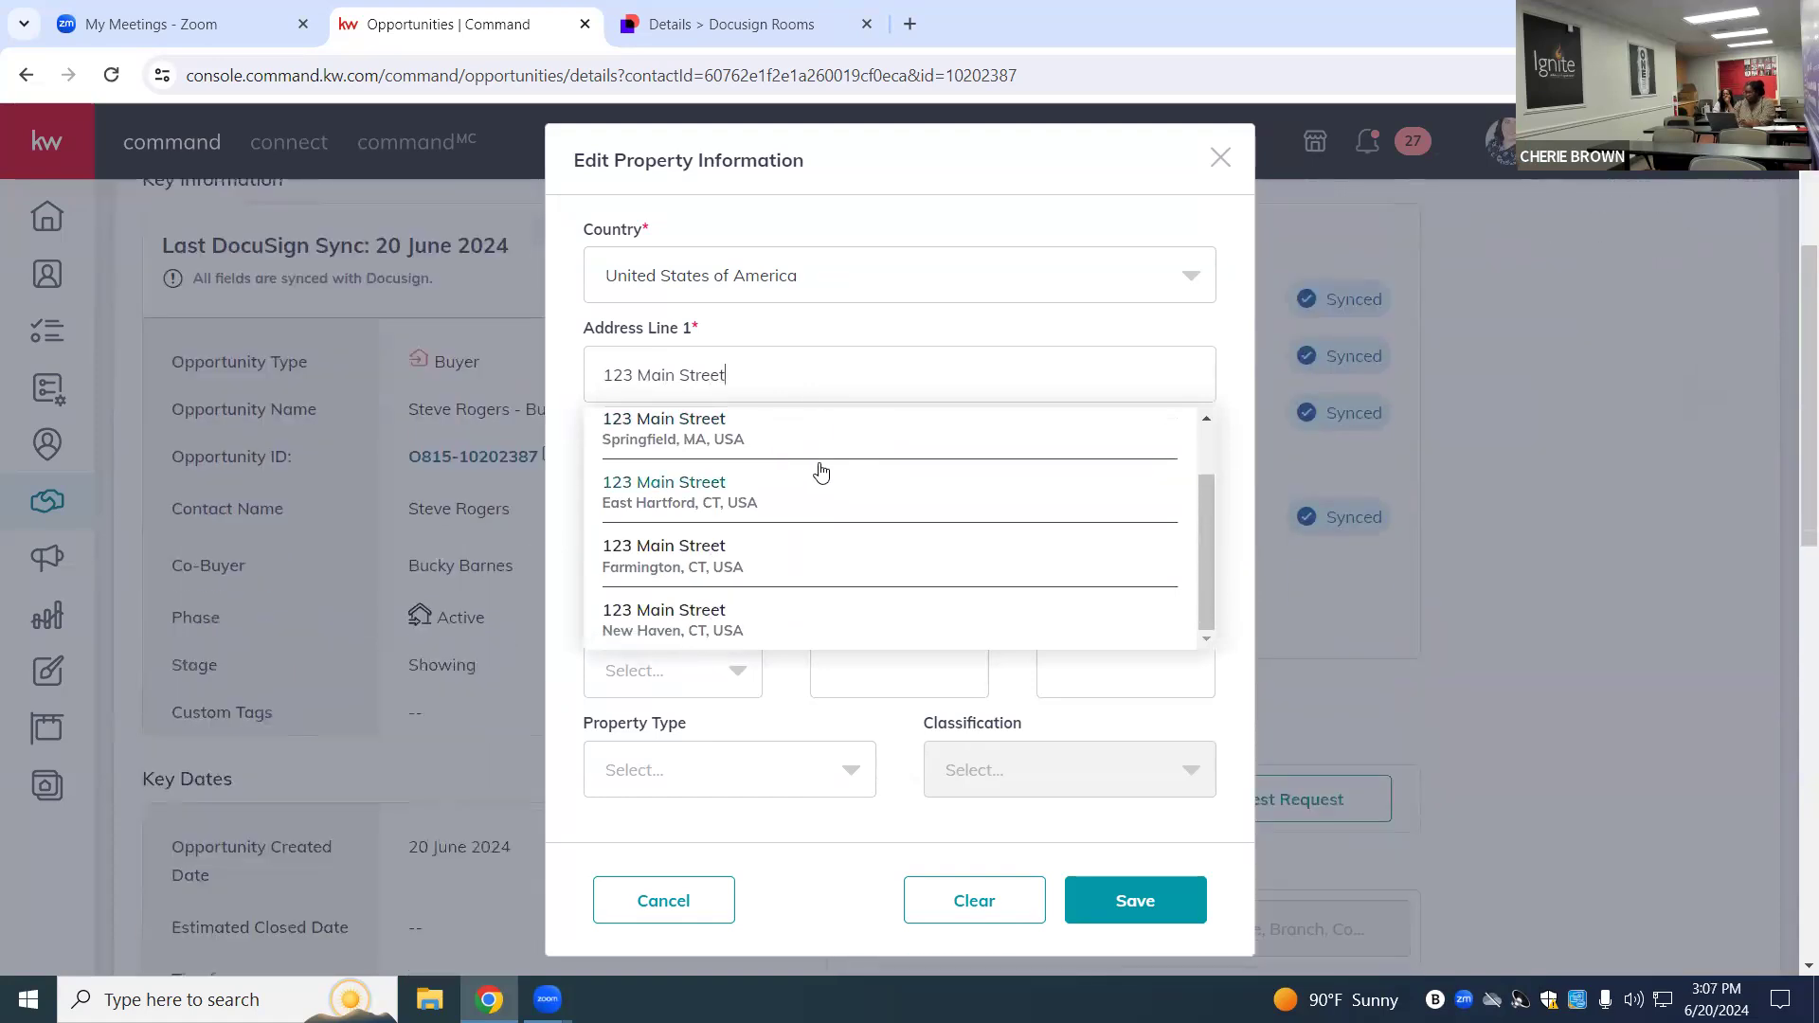
{"action": "scroll", "coordinate": [821, 470], "scroll_direction": "up", "scroll_amount": 1}
{"action": "scroll", "coordinate": [808, 483], "scroll_direction": "down", "scroll_amount": 1}
{"action": "left_click", "coordinate": [810, 483]}
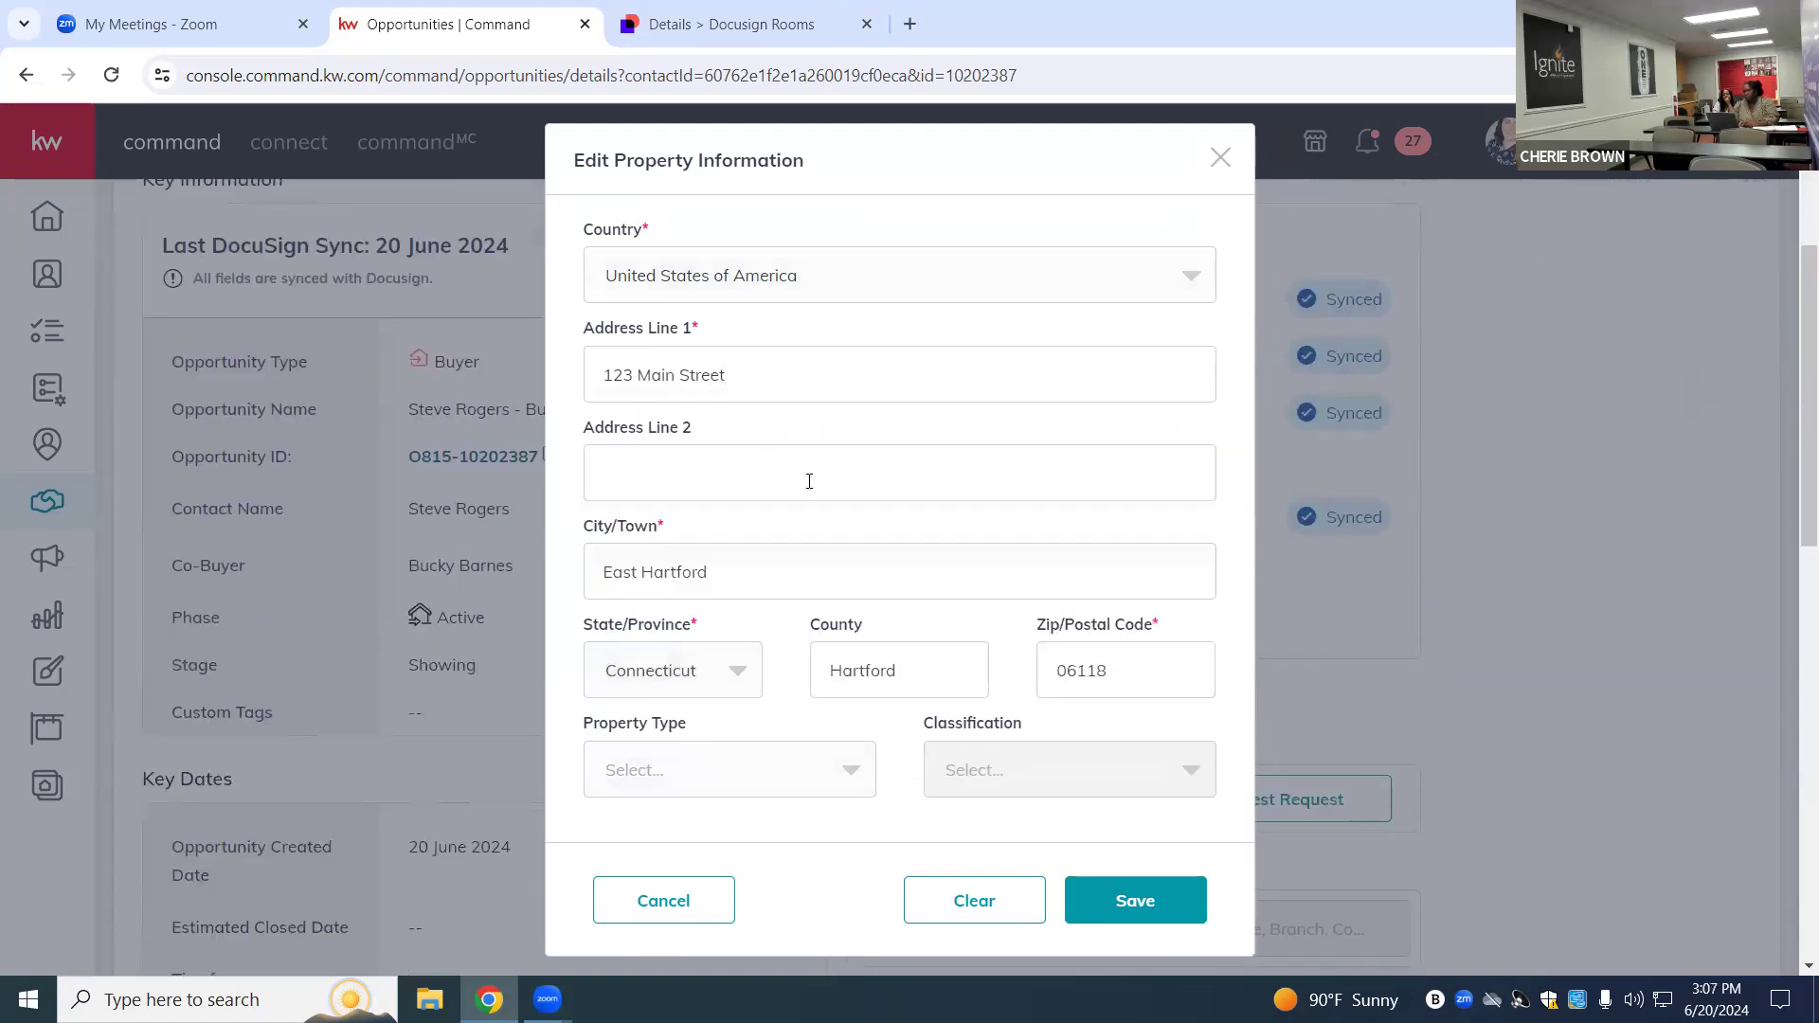
Set property type Residential and classification Multi Family, and save the property information.
{"action": "scroll", "coordinate": [902, 490], "scroll_direction": "down", "scroll_amount": 2}
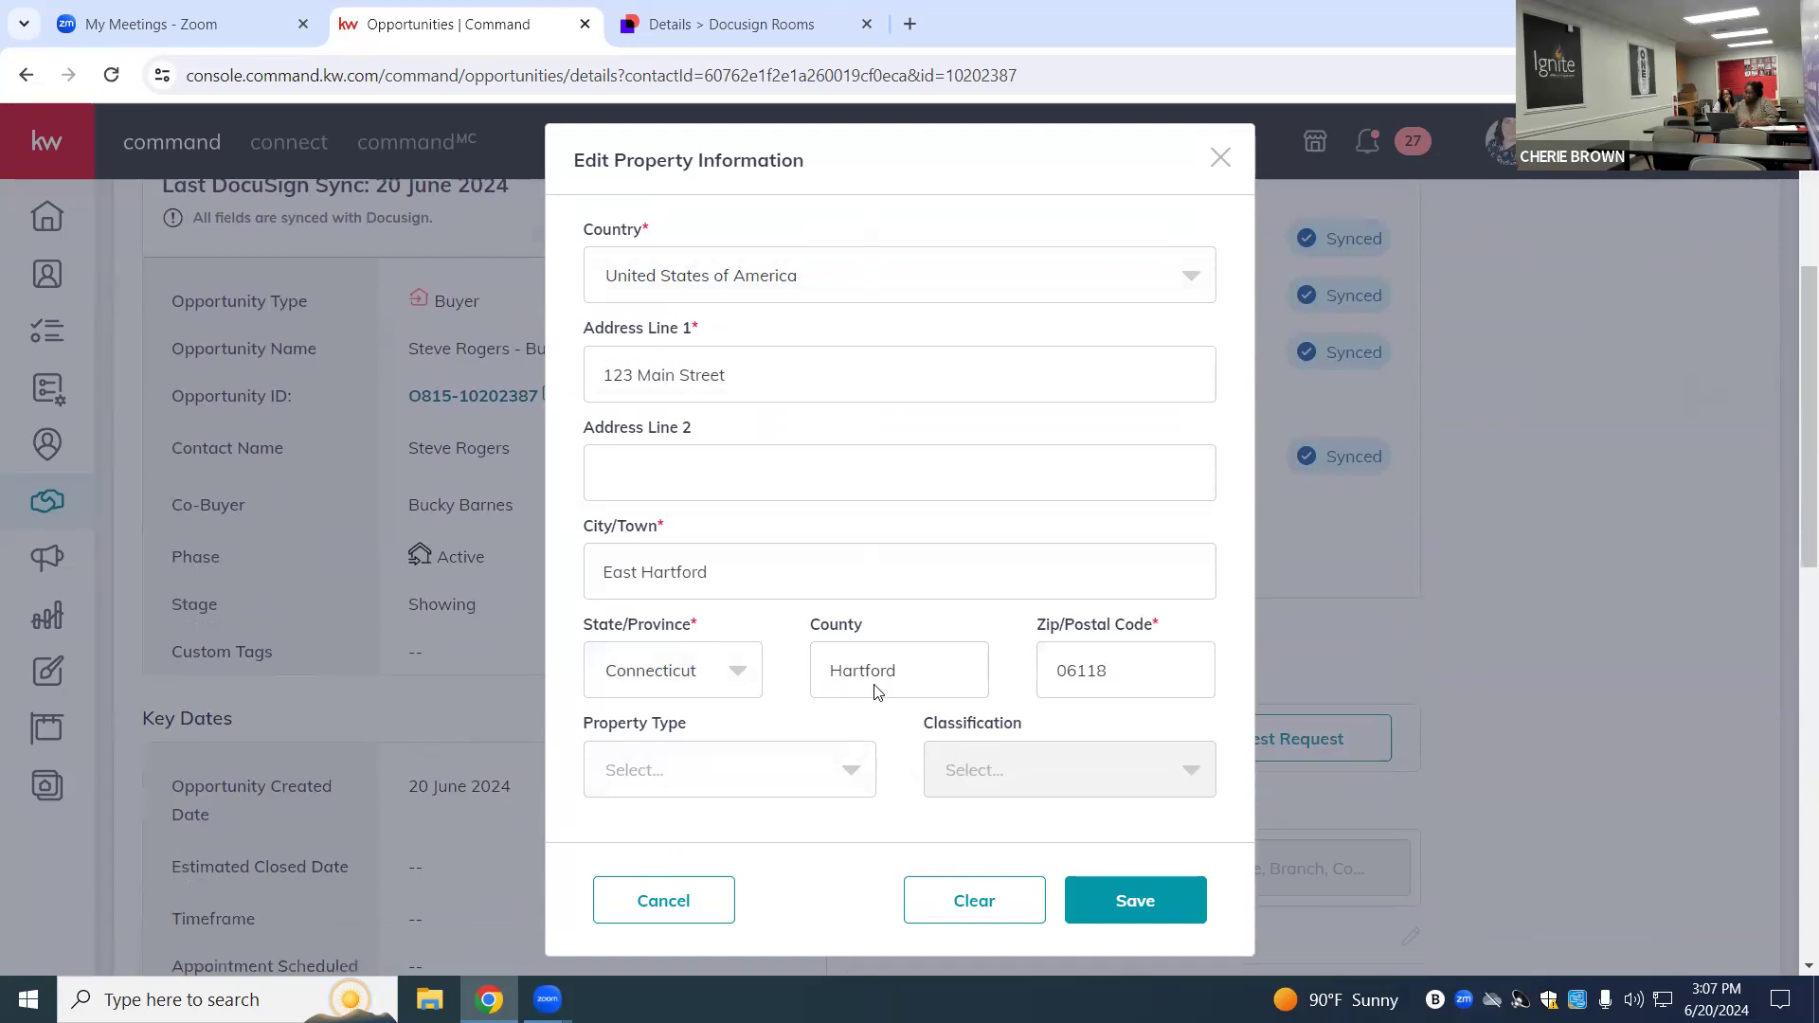
{"action": "left_click", "coordinate": [759, 783]}
{"action": "scroll", "coordinate": [800, 678], "scroll_direction": "down", "scroll_amount": 1}
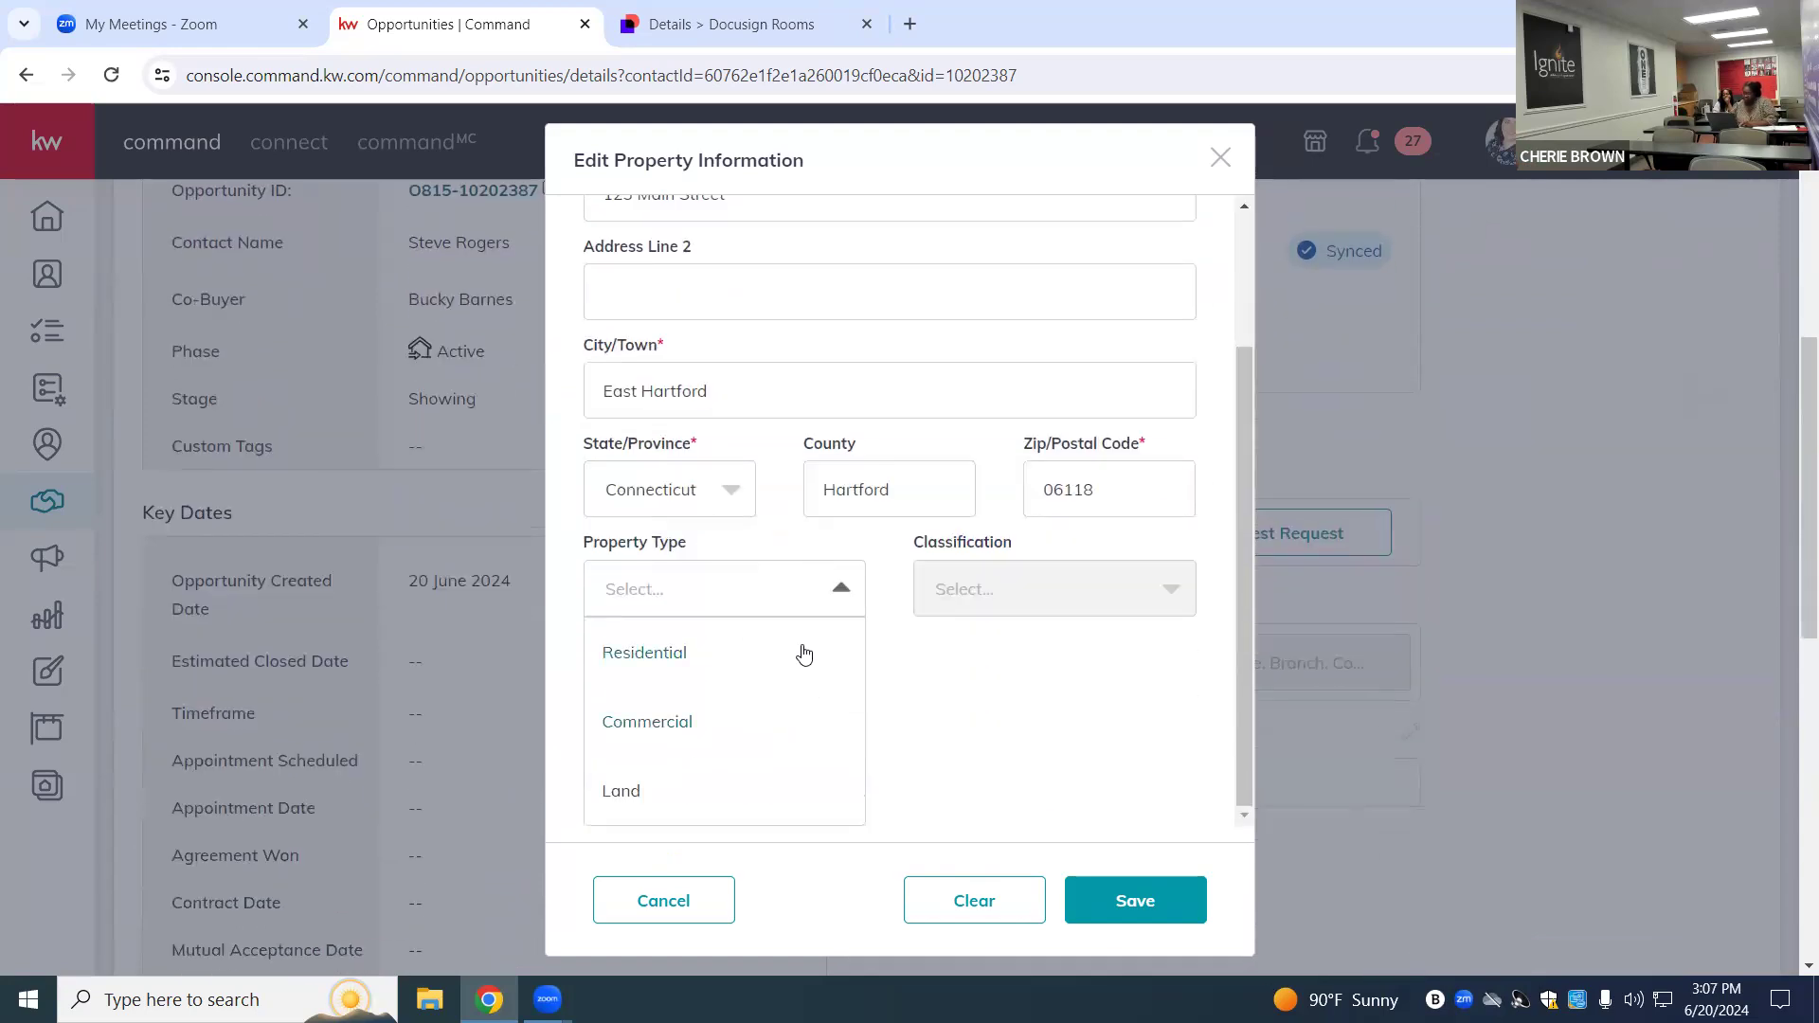
{"action": "left_click", "coordinate": [800, 653]}
{"action": "scroll", "coordinate": [975, 769], "scroll_direction": "down", "scroll_amount": 3}
{"action": "left_click", "coordinate": [975, 769]}
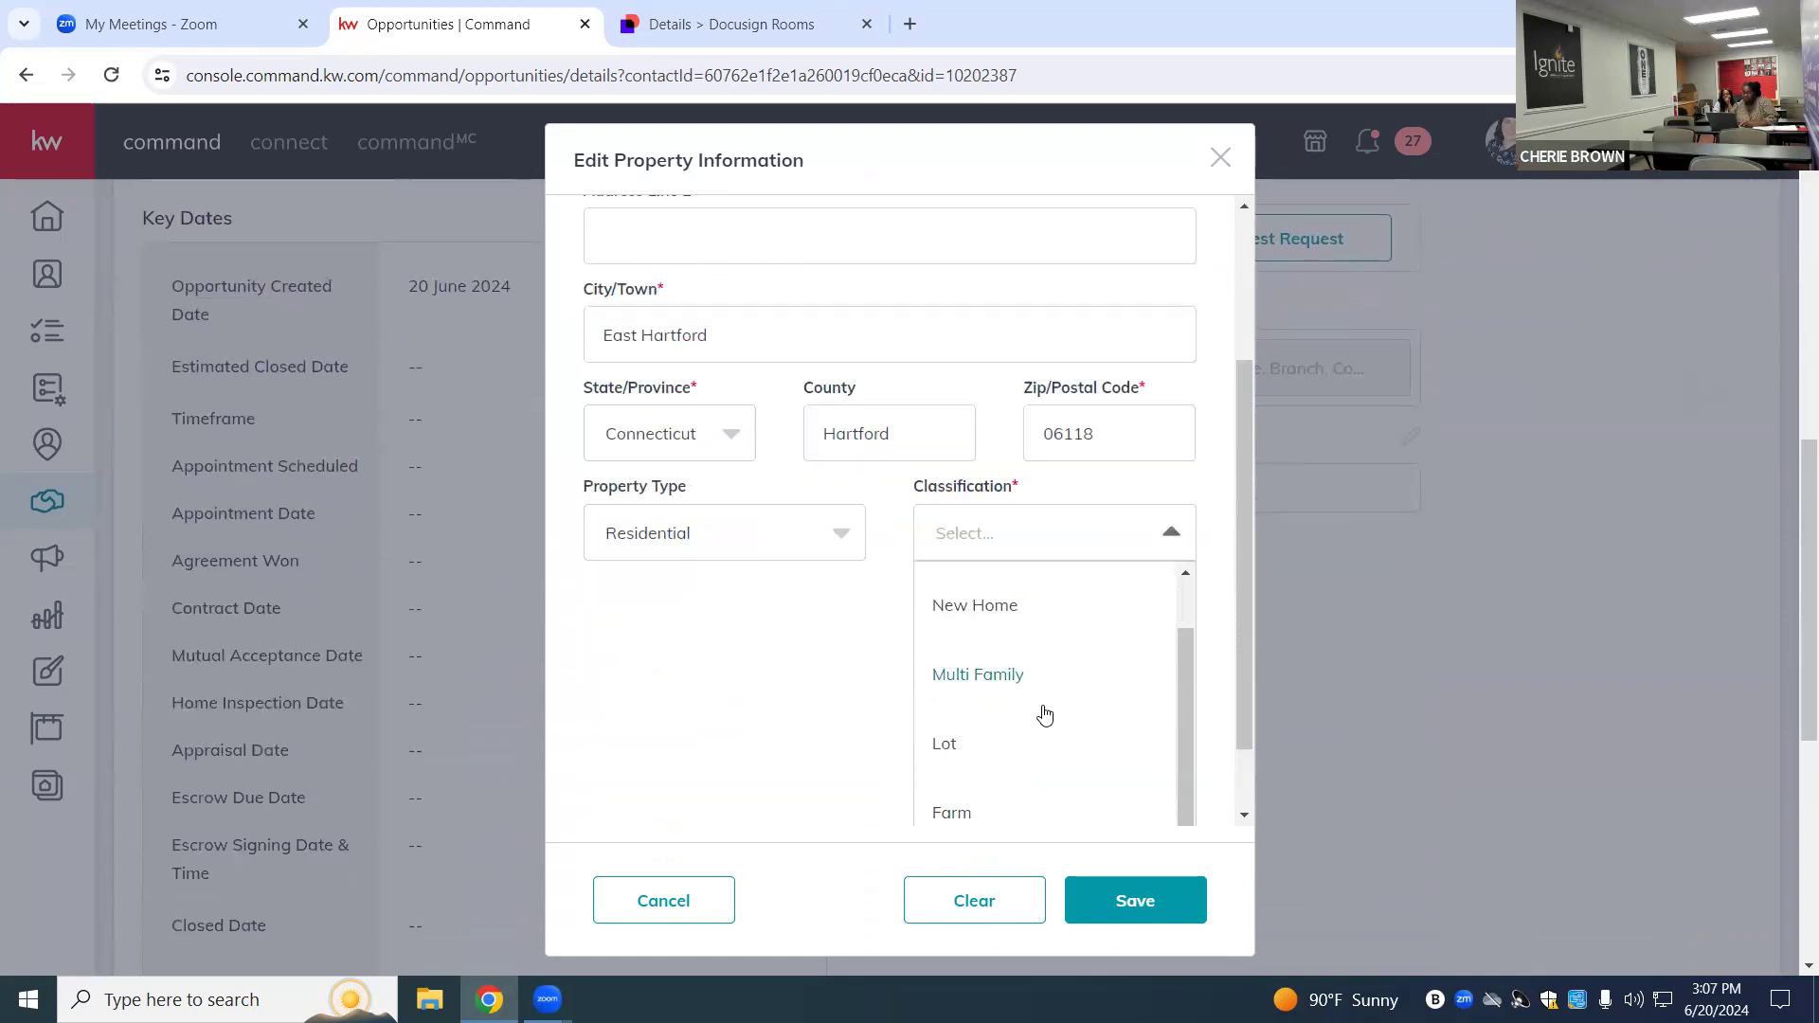
{"action": "scroll", "coordinate": [1027, 730], "scroll_direction": "up", "scroll_amount": 1}
{"action": "scroll", "coordinate": [1010, 701], "scroll_direction": "down", "scroll_amount": 1}
{"action": "scroll", "coordinate": [1010, 701], "scroll_direction": "up", "scroll_amount": 1}
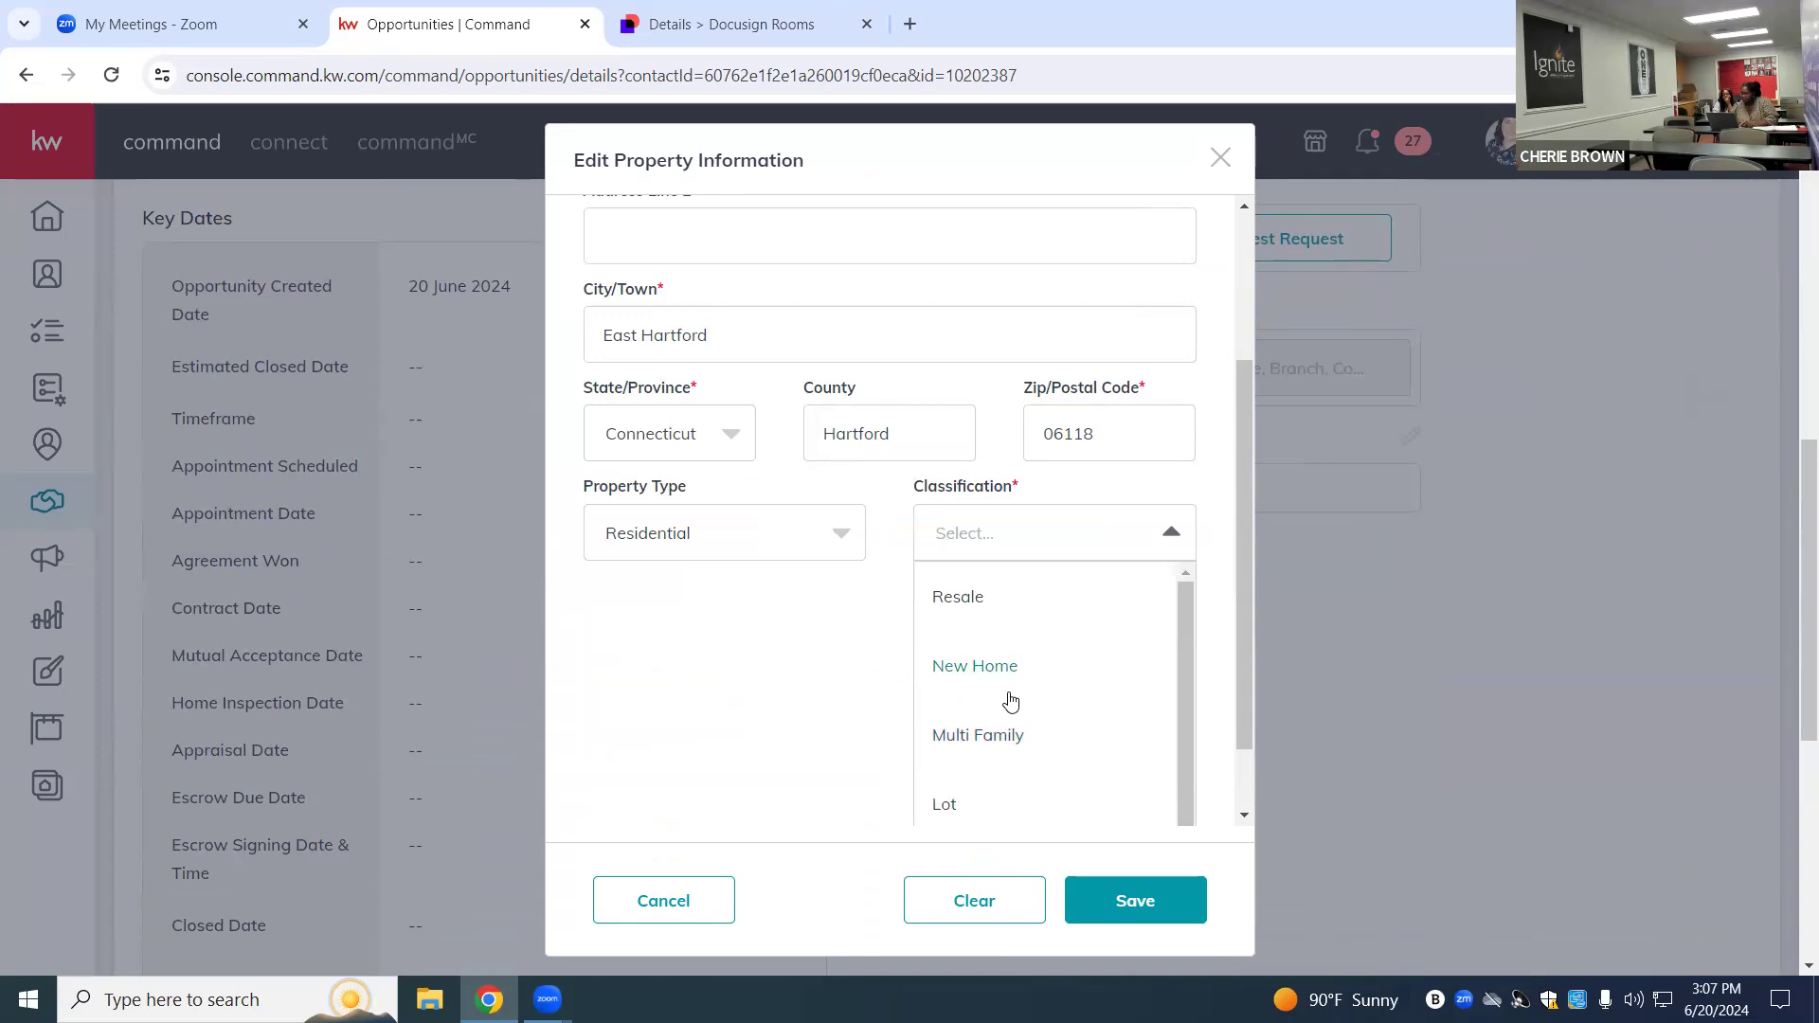
{"action": "left_click", "coordinate": [1005, 737]}
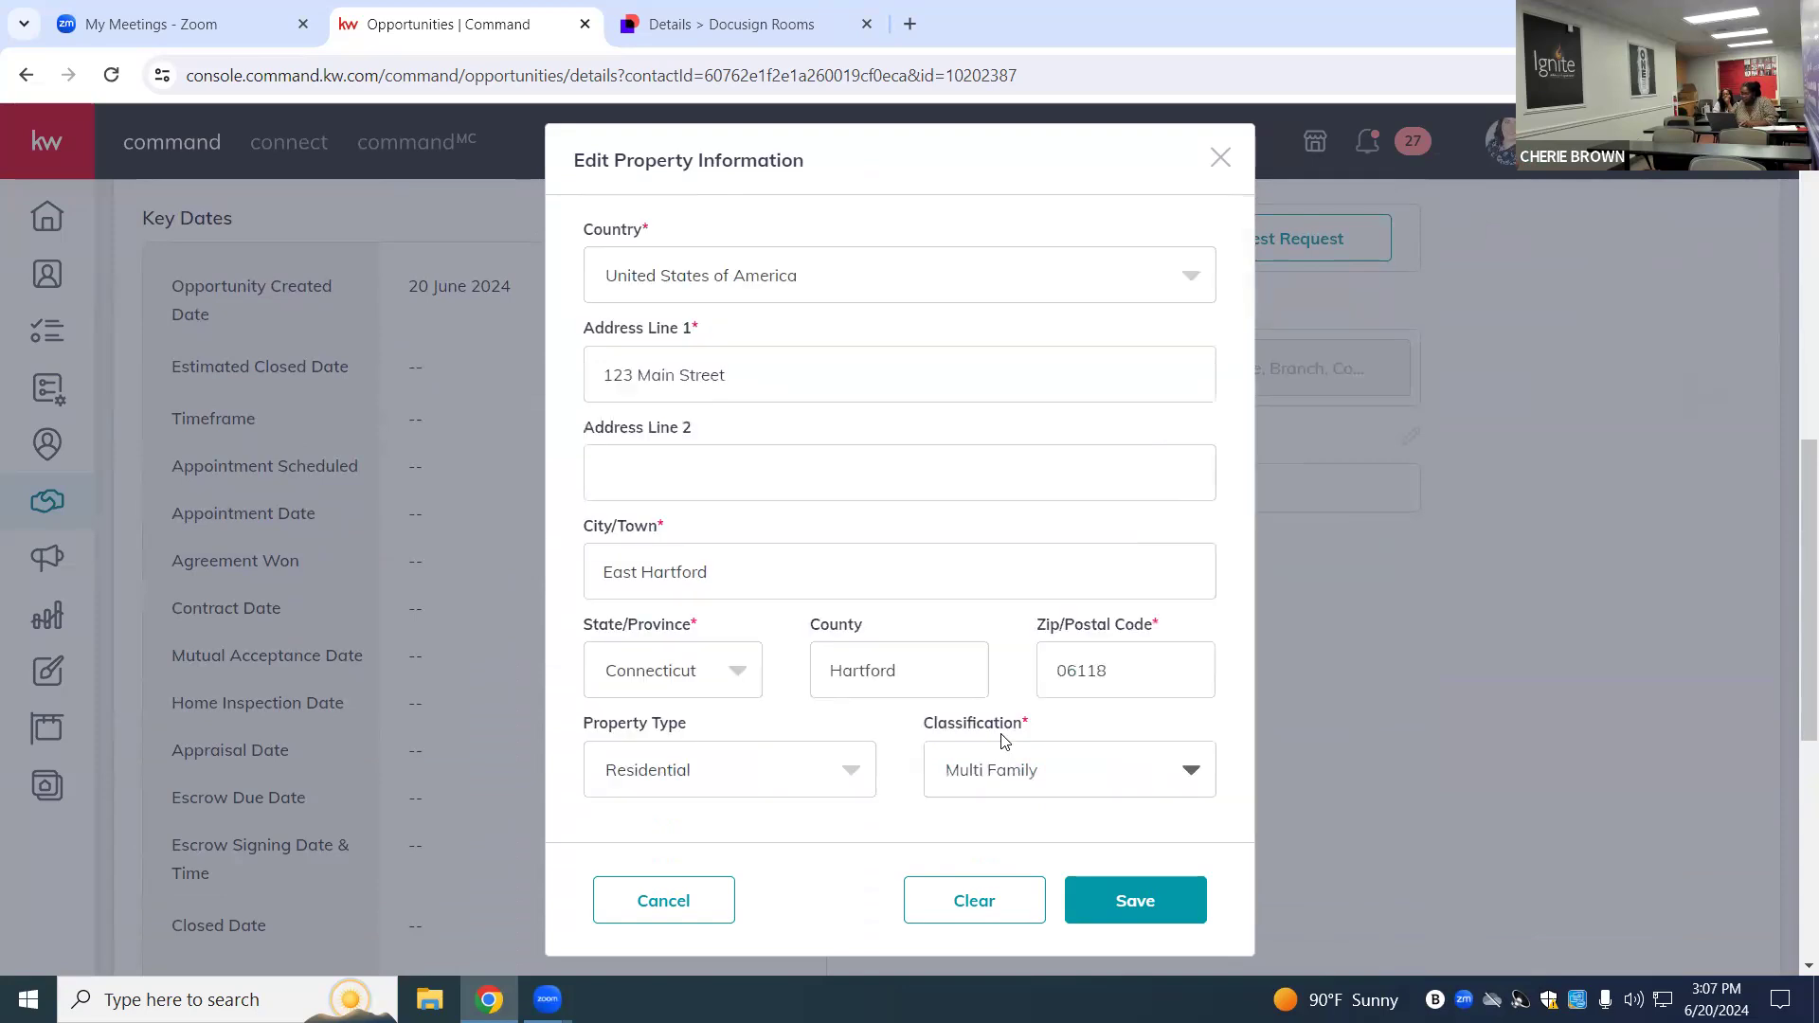
{"action": "left_click", "coordinate": [1114, 898]}
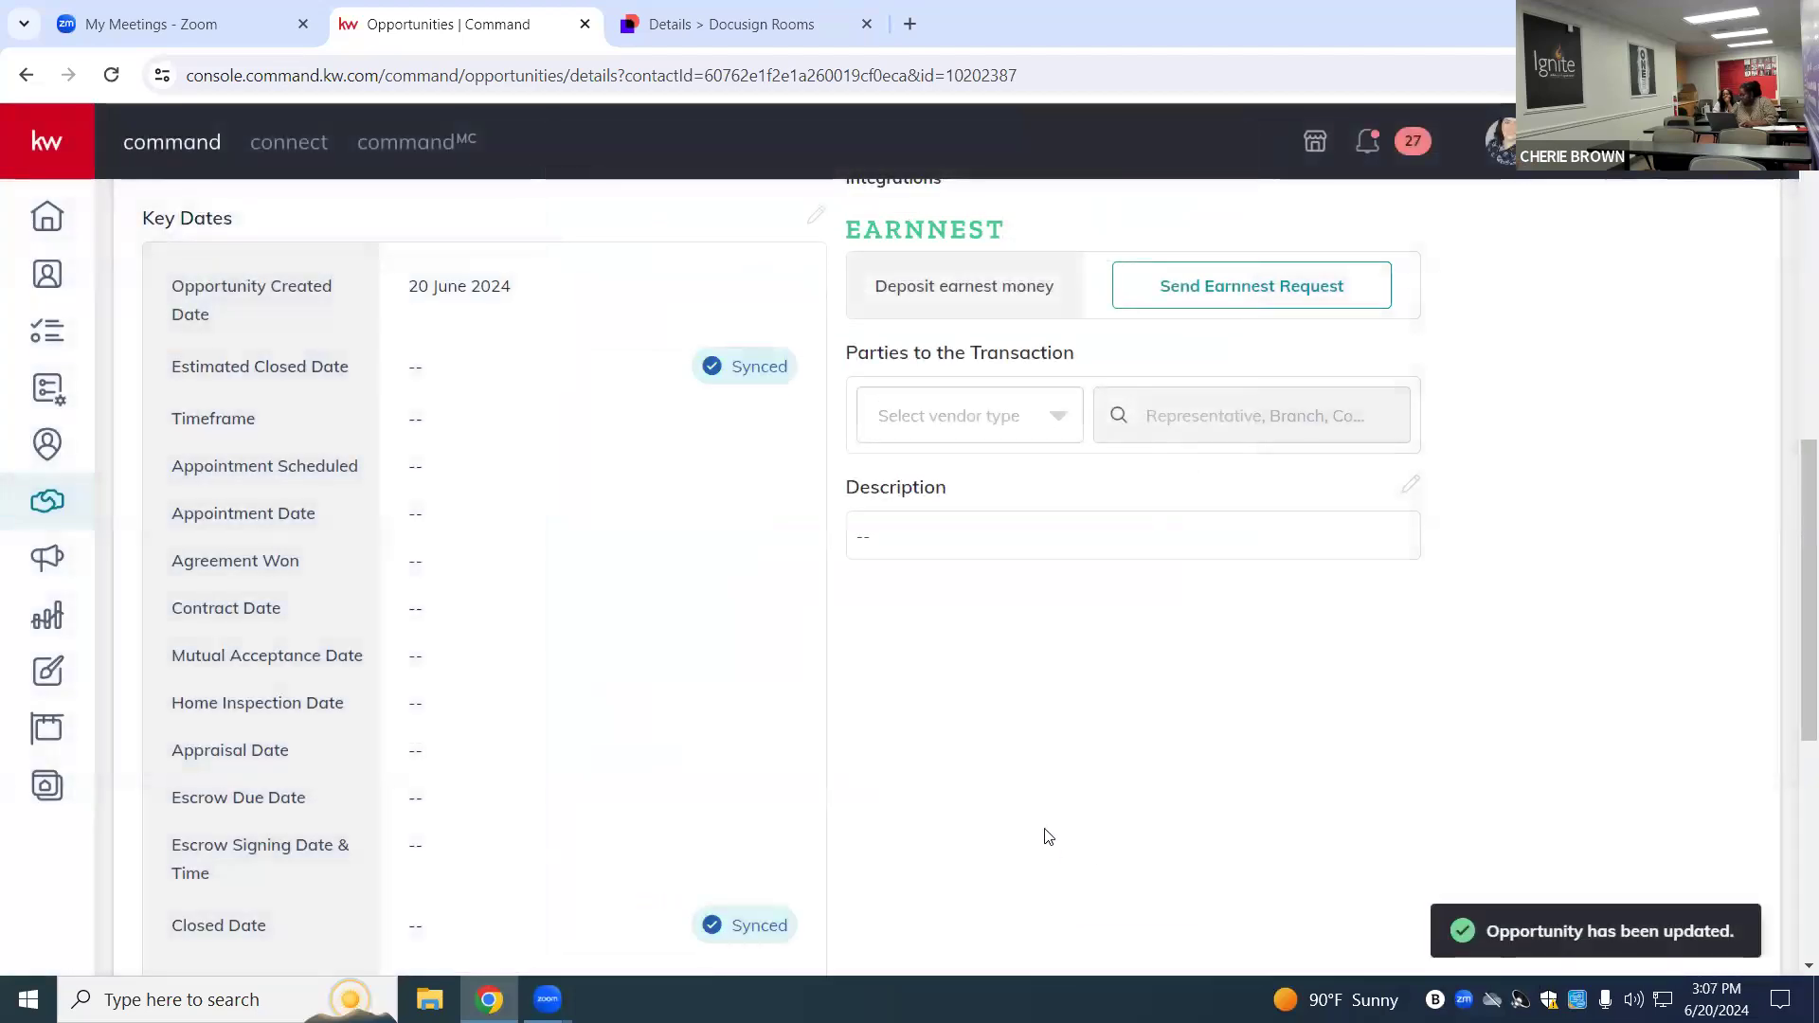
Sync the updated transaction to DocuSign and confirm the update.
{"action": "scroll", "coordinate": [1046, 834], "scroll_direction": "up", "scroll_amount": 4}
{"action": "scroll", "coordinate": [1041, 827], "scroll_direction": "down", "scroll_amount": 1}
{"action": "scroll", "coordinate": [1035, 819], "scroll_direction": "up", "scroll_amount": 2}
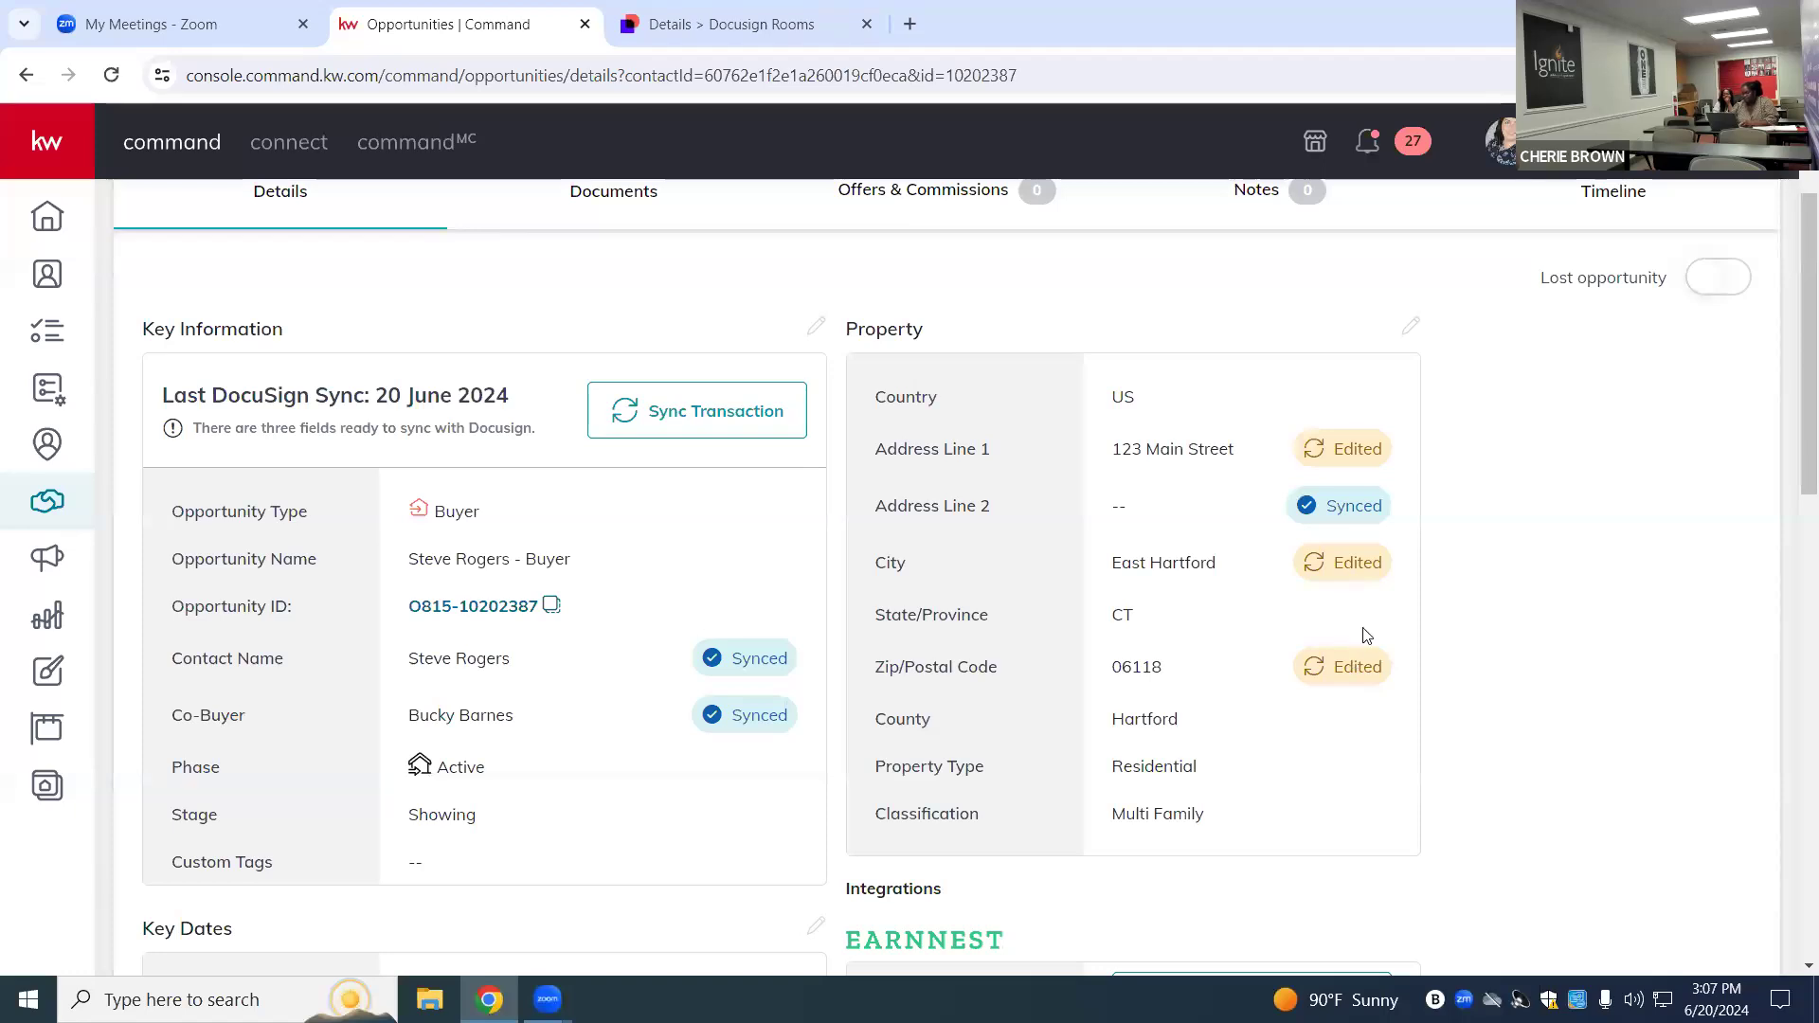
{"action": "scroll", "coordinate": [1400, 668], "scroll_direction": "up", "scroll_amount": 1}
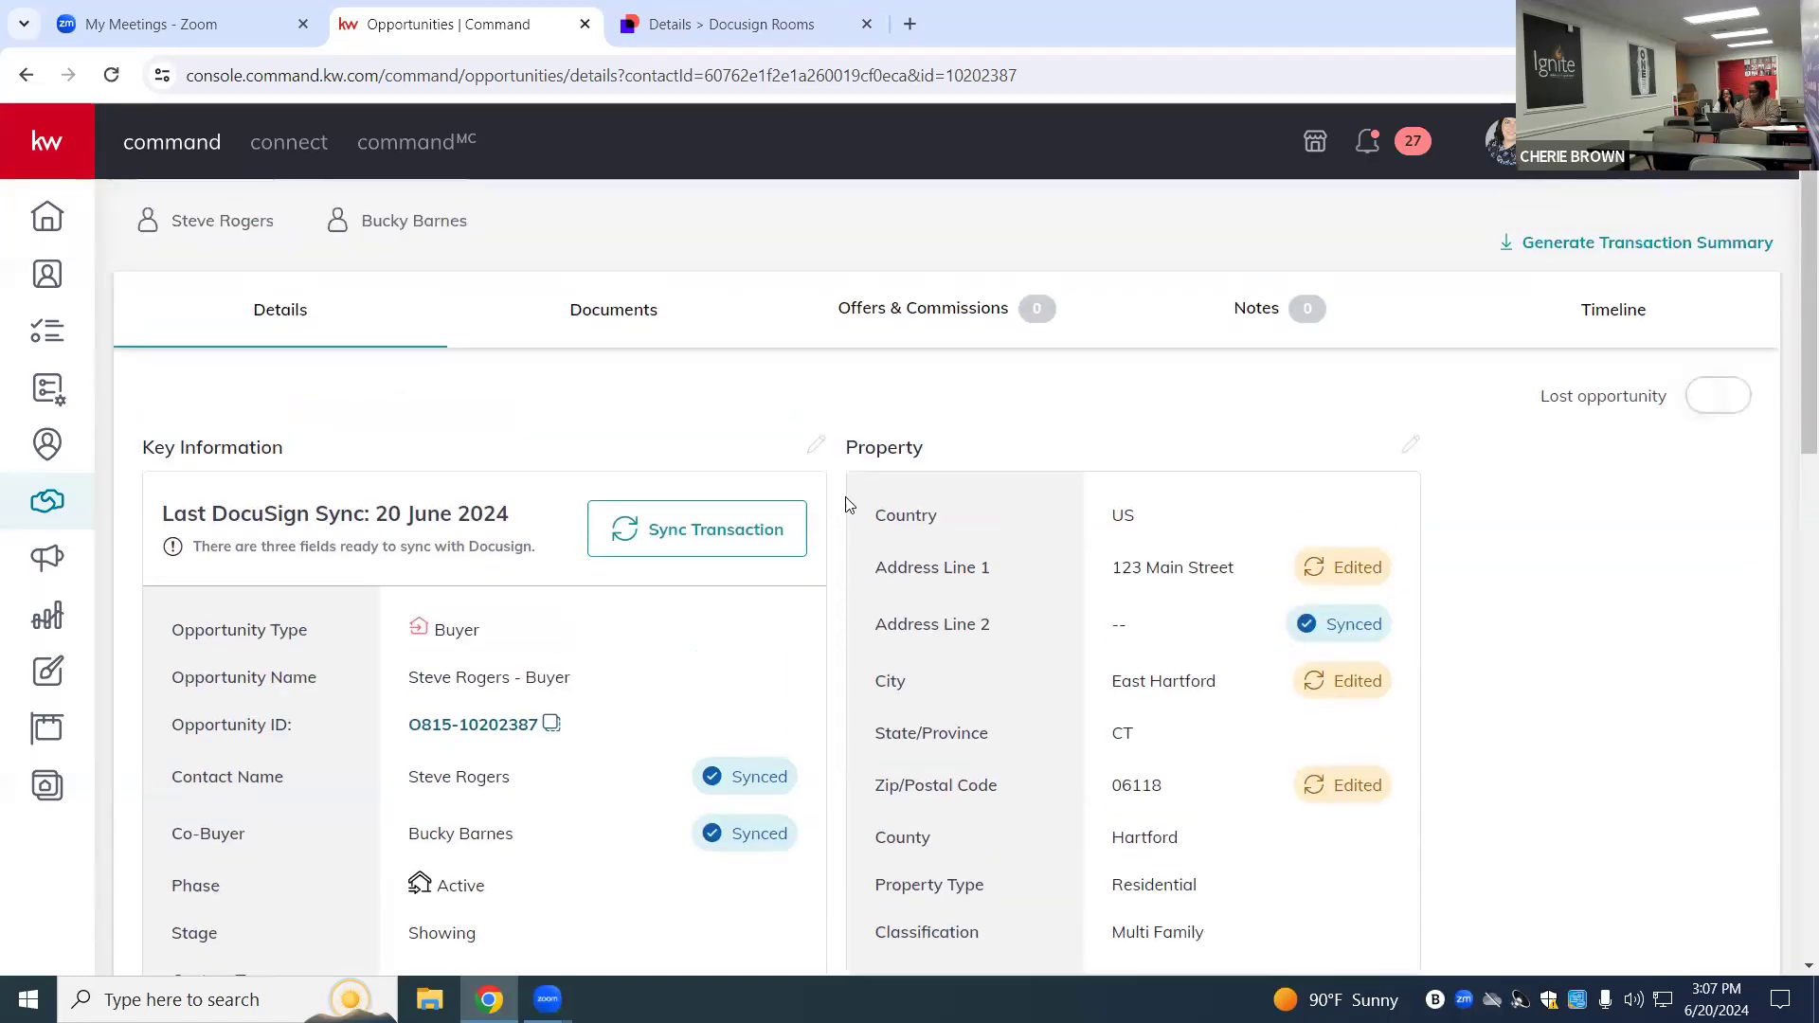
{"action": "left_click", "coordinate": [730, 538]}
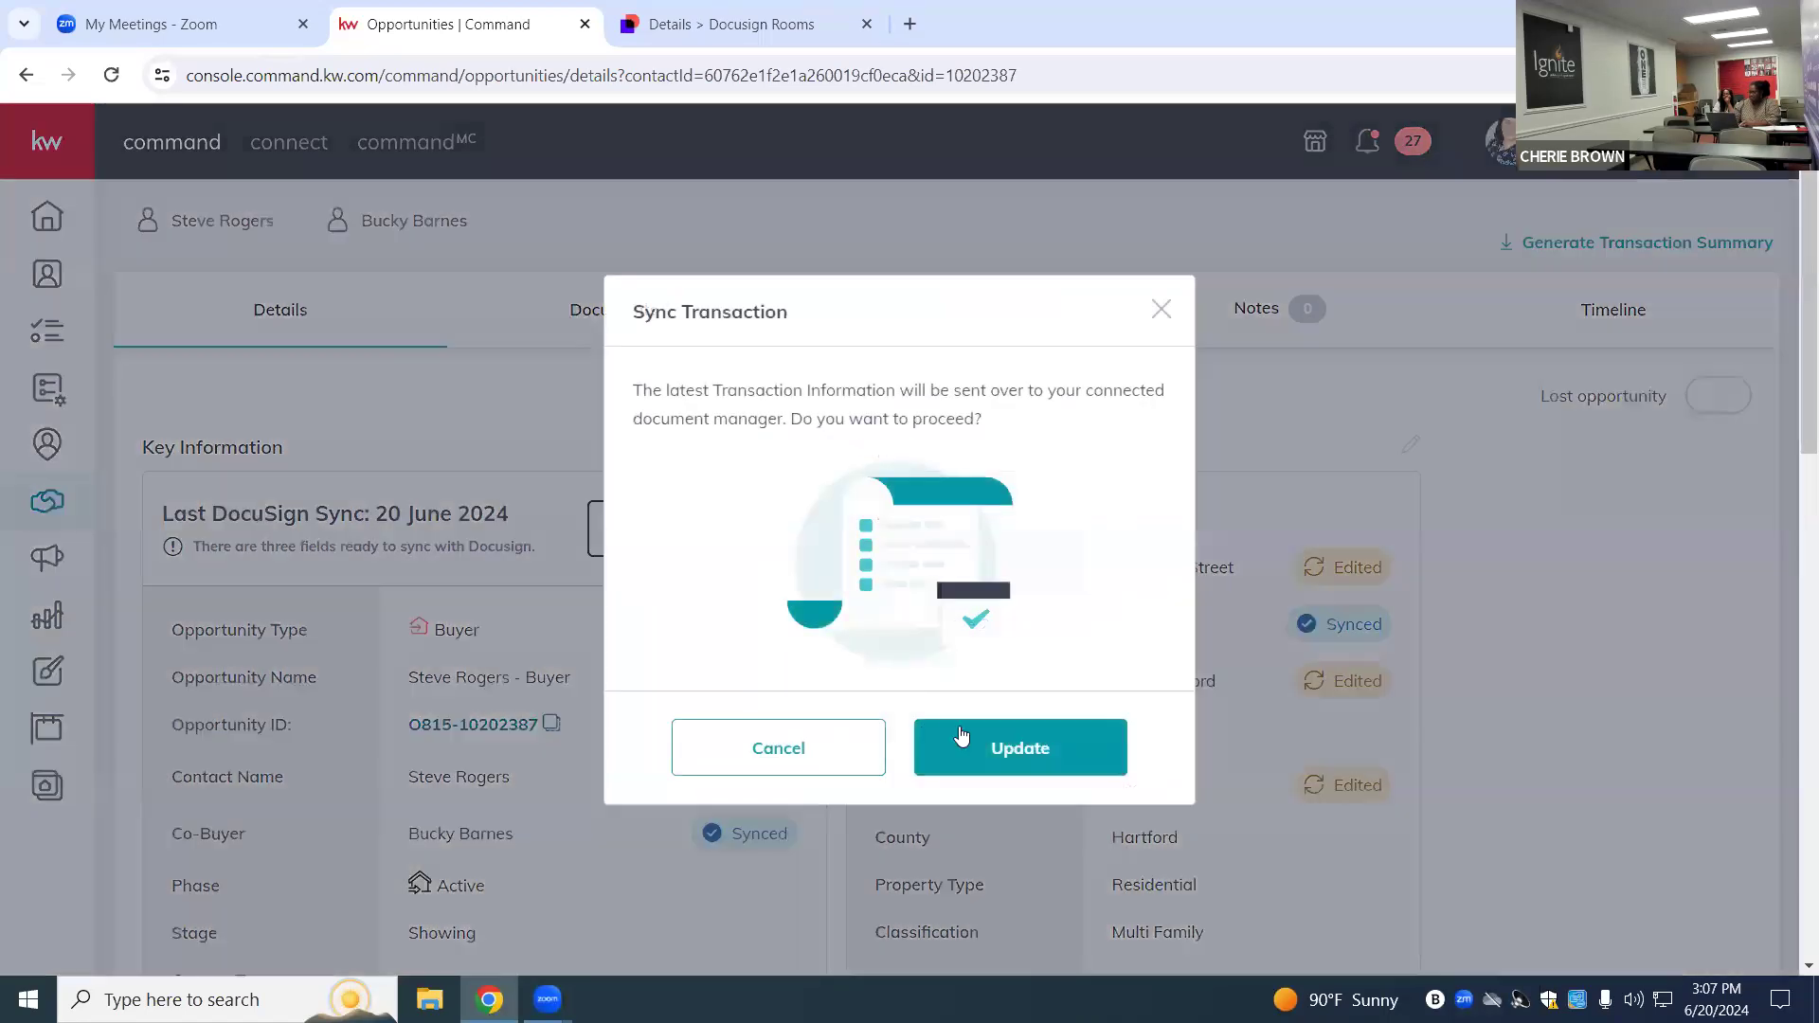
{"action": "left_click", "coordinate": [983, 757]}
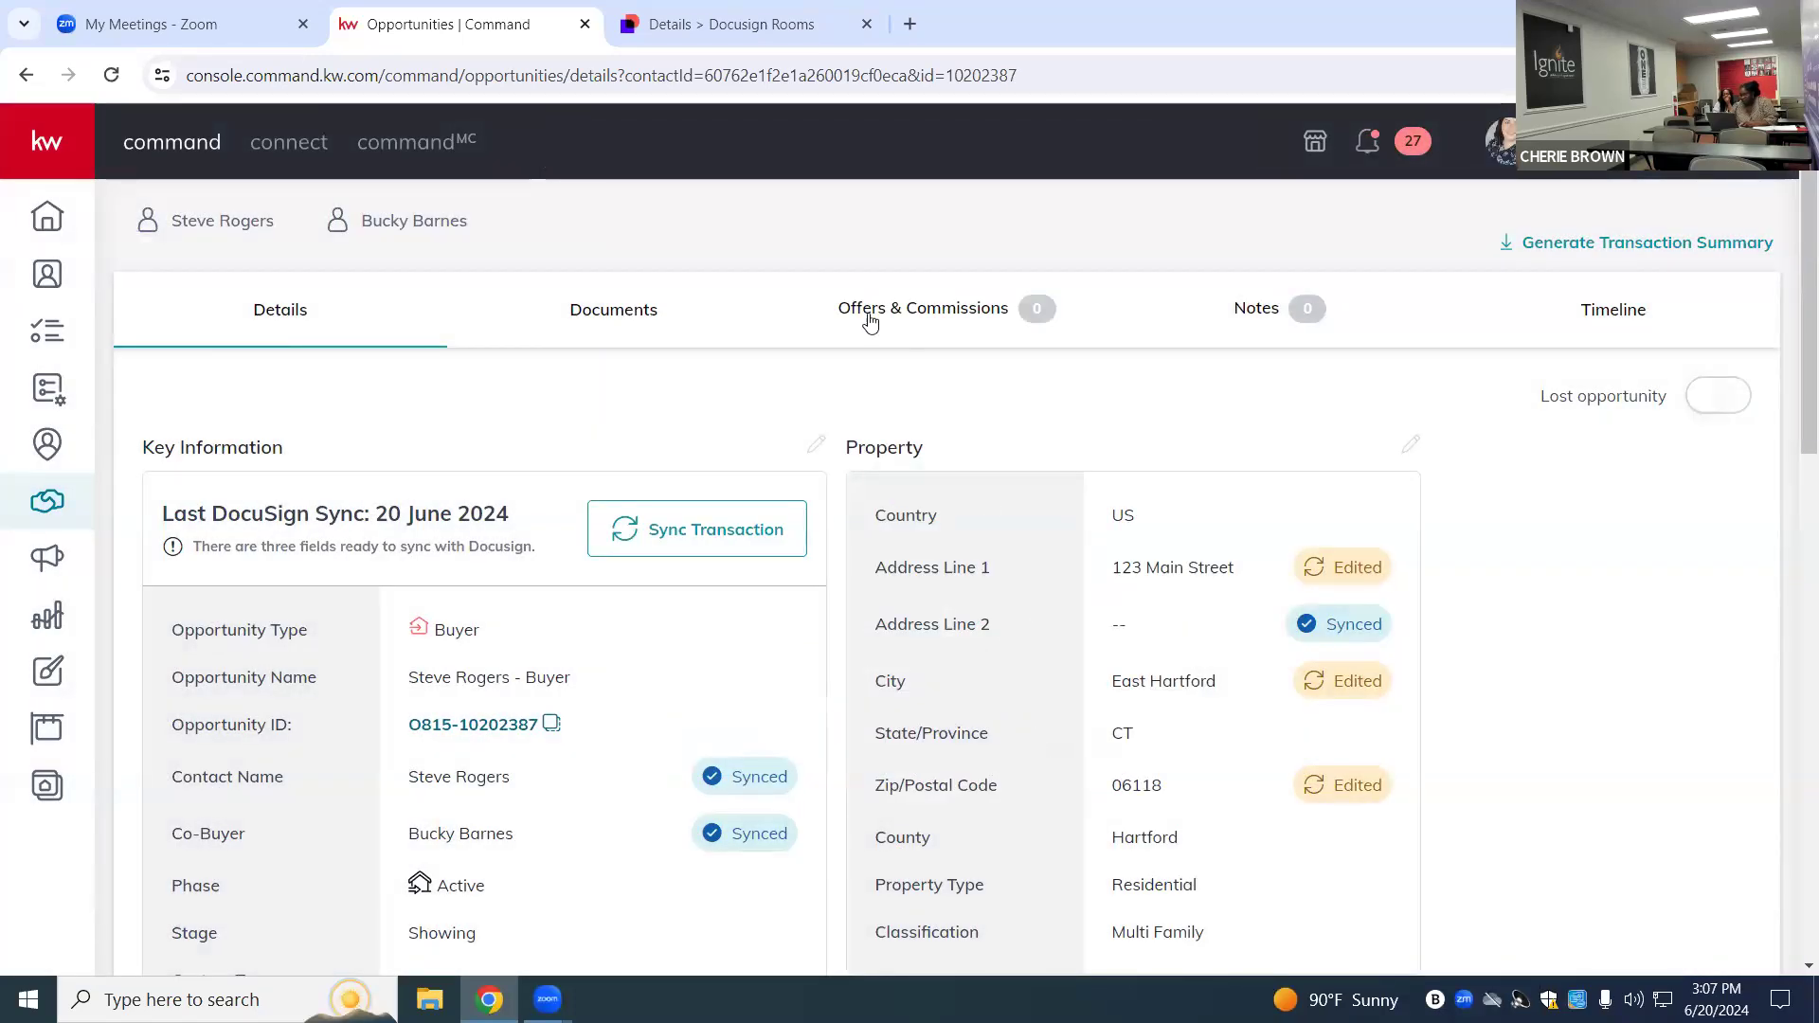
Reload the DocuSign Rooms buyer room and check Location shows 123 Main Street, East Hartford, Connecticut 06118.
{"action": "left_click", "coordinate": [663, 7]}
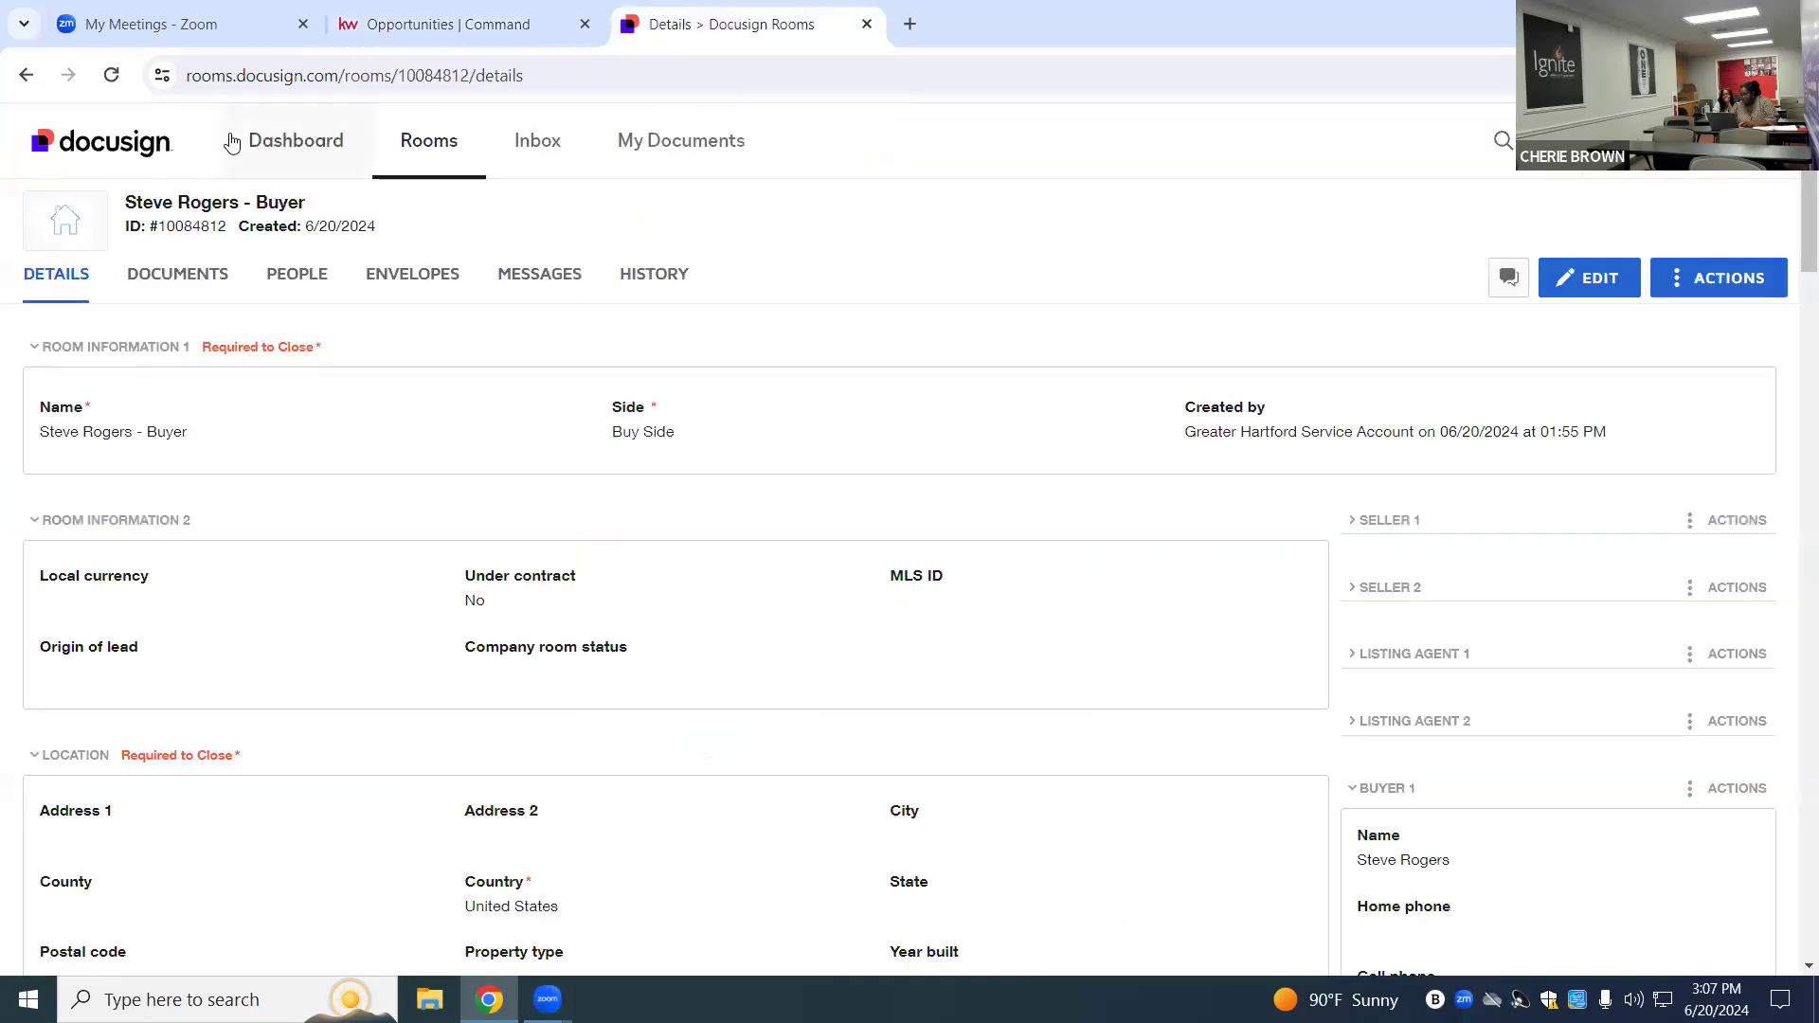
{"action": "left_click", "coordinate": [112, 74]}
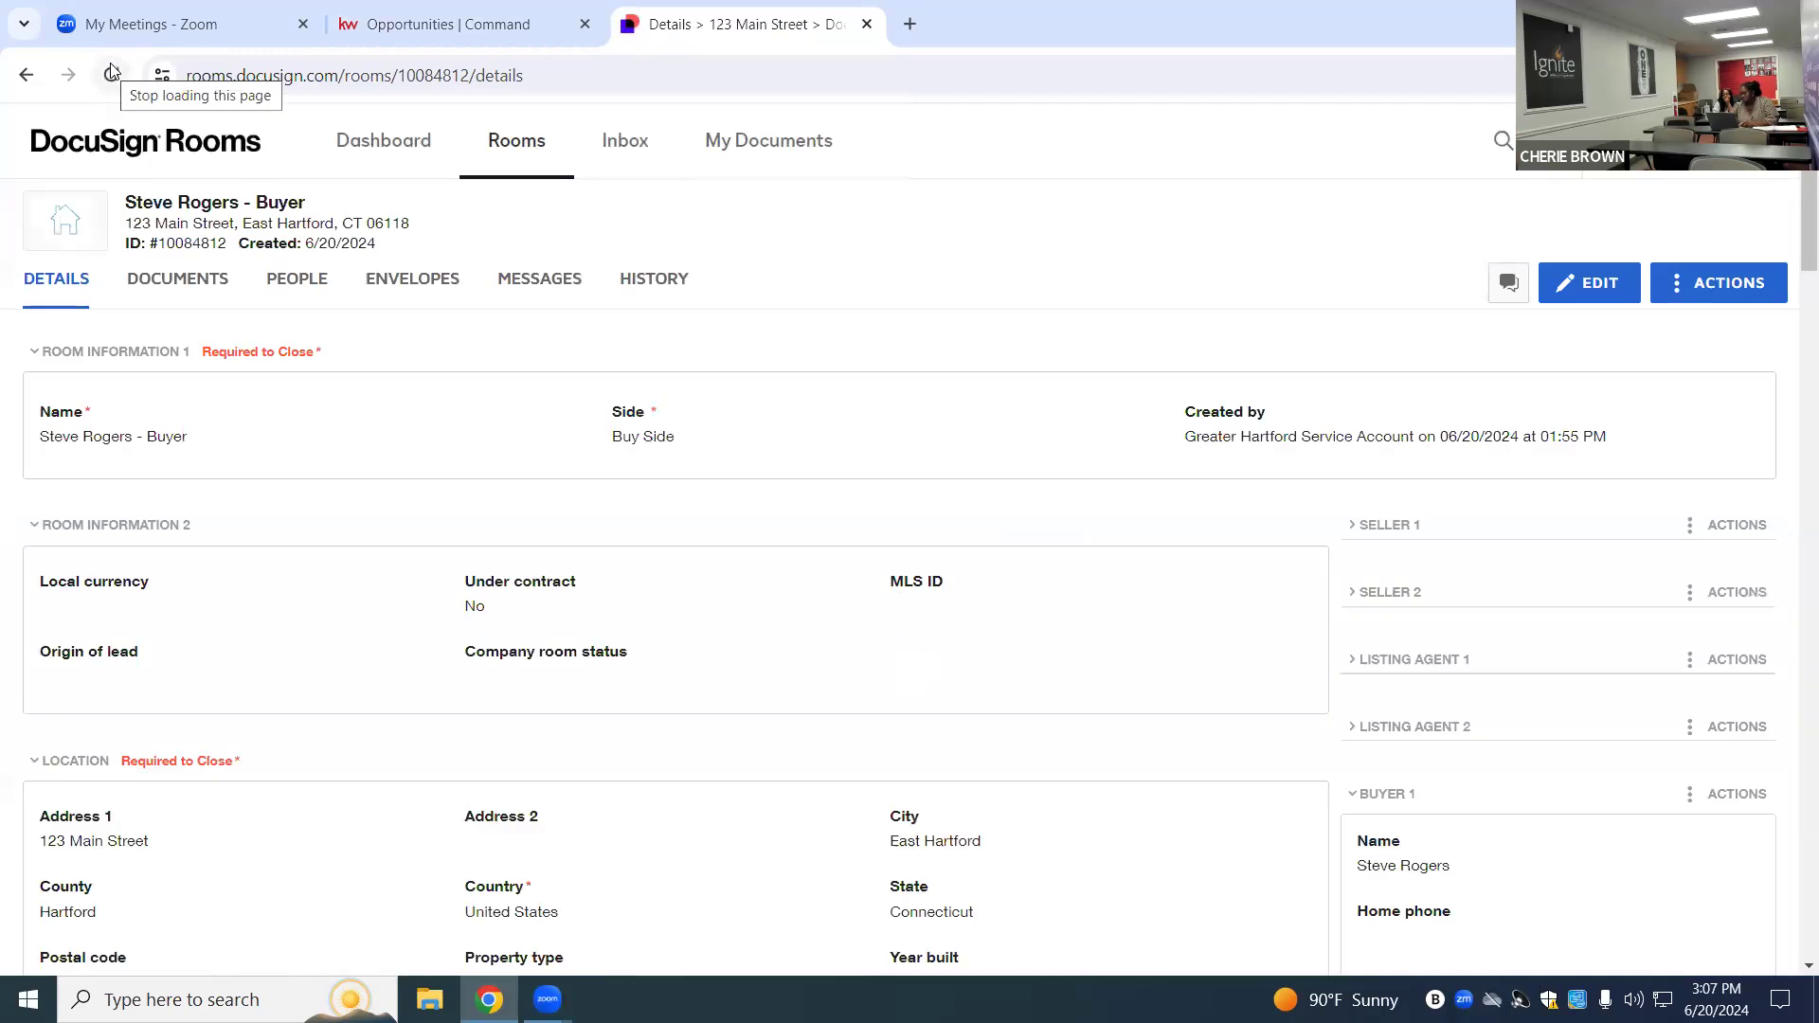
{"action": "scroll", "coordinate": [454, 497], "scroll_direction": "down", "scroll_amount": 2}
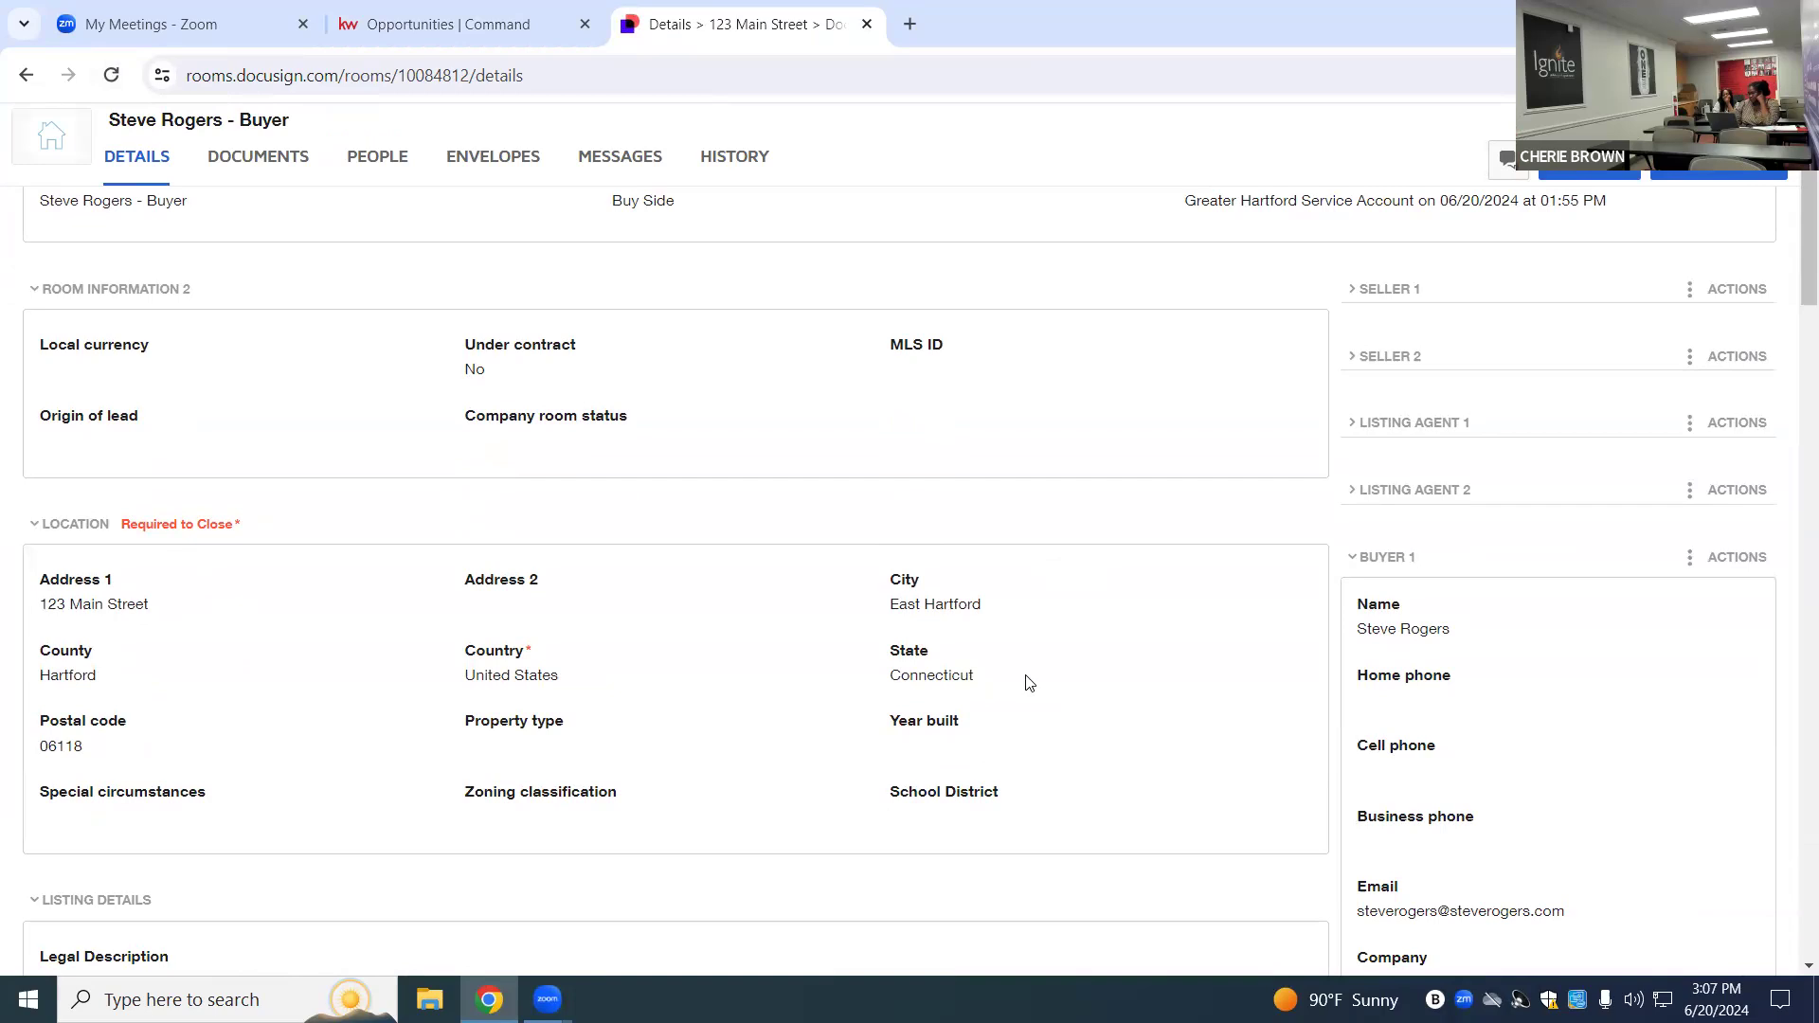
{"action": "scroll", "coordinate": [1029, 682], "scroll_direction": "up", "scroll_amount": 2}
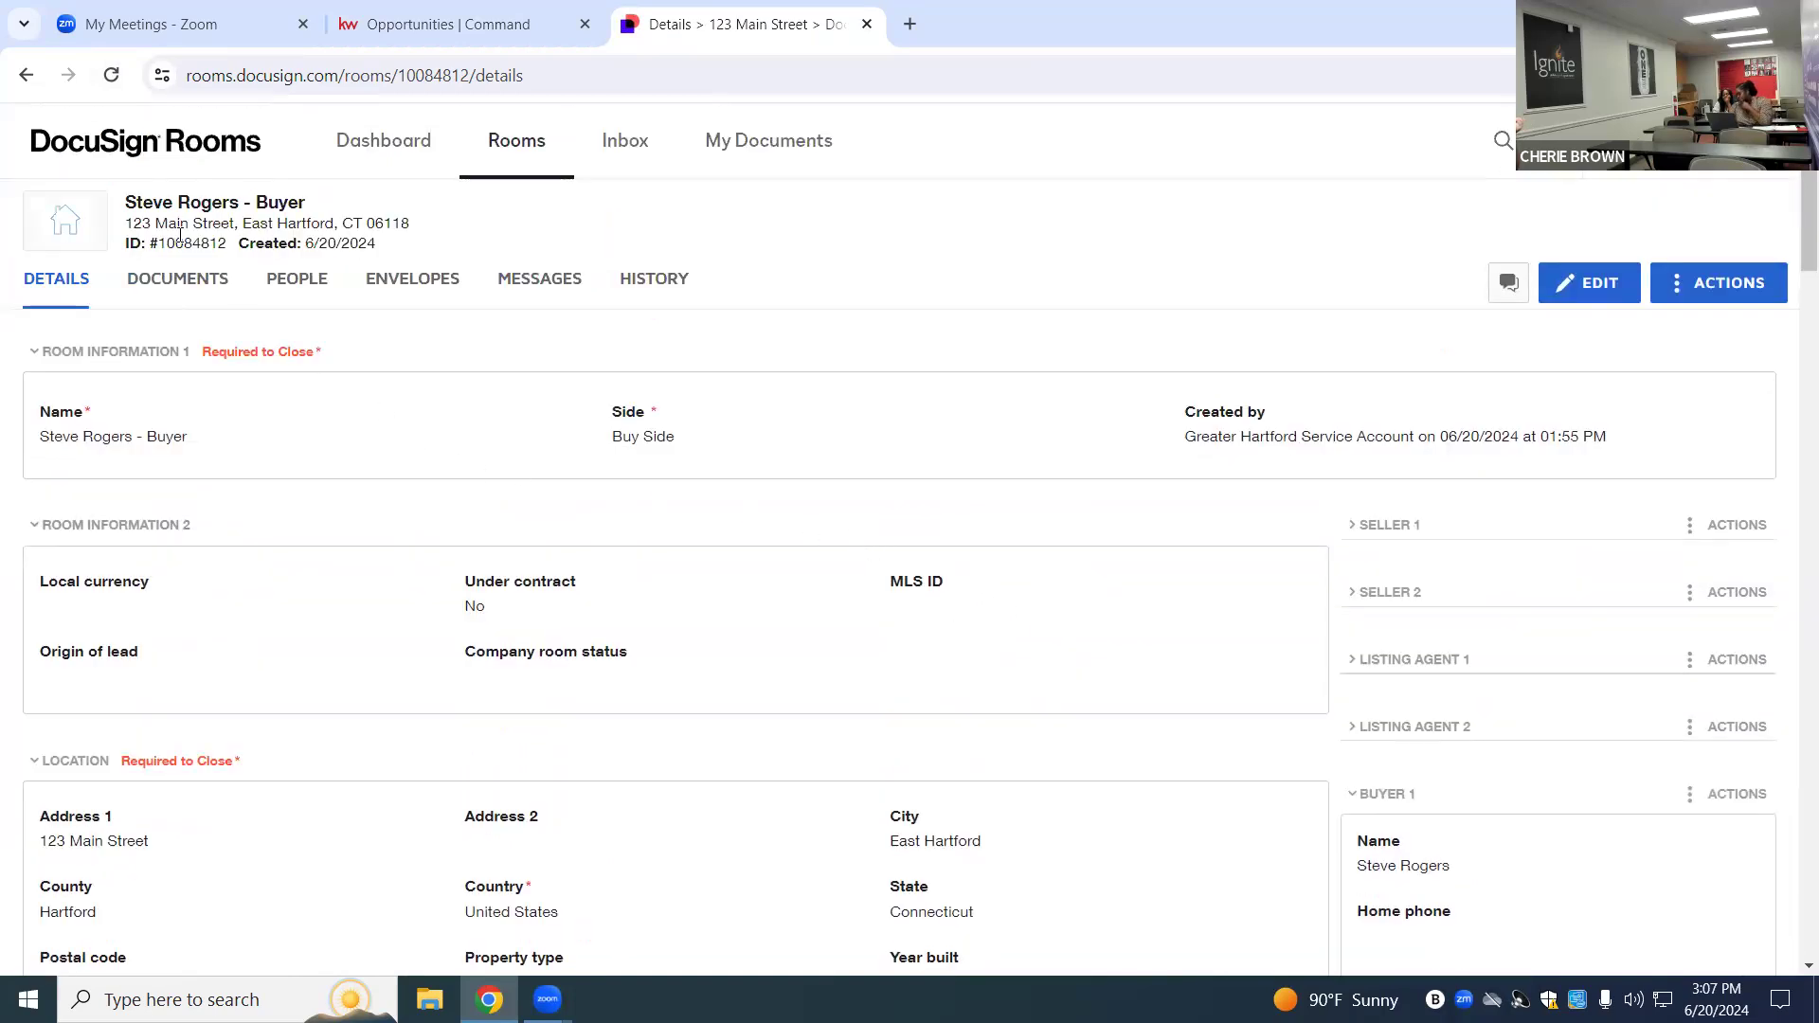
Go to the room's Documents page and expand the + ADD source list.
{"action": "left_click", "coordinate": [195, 287]}
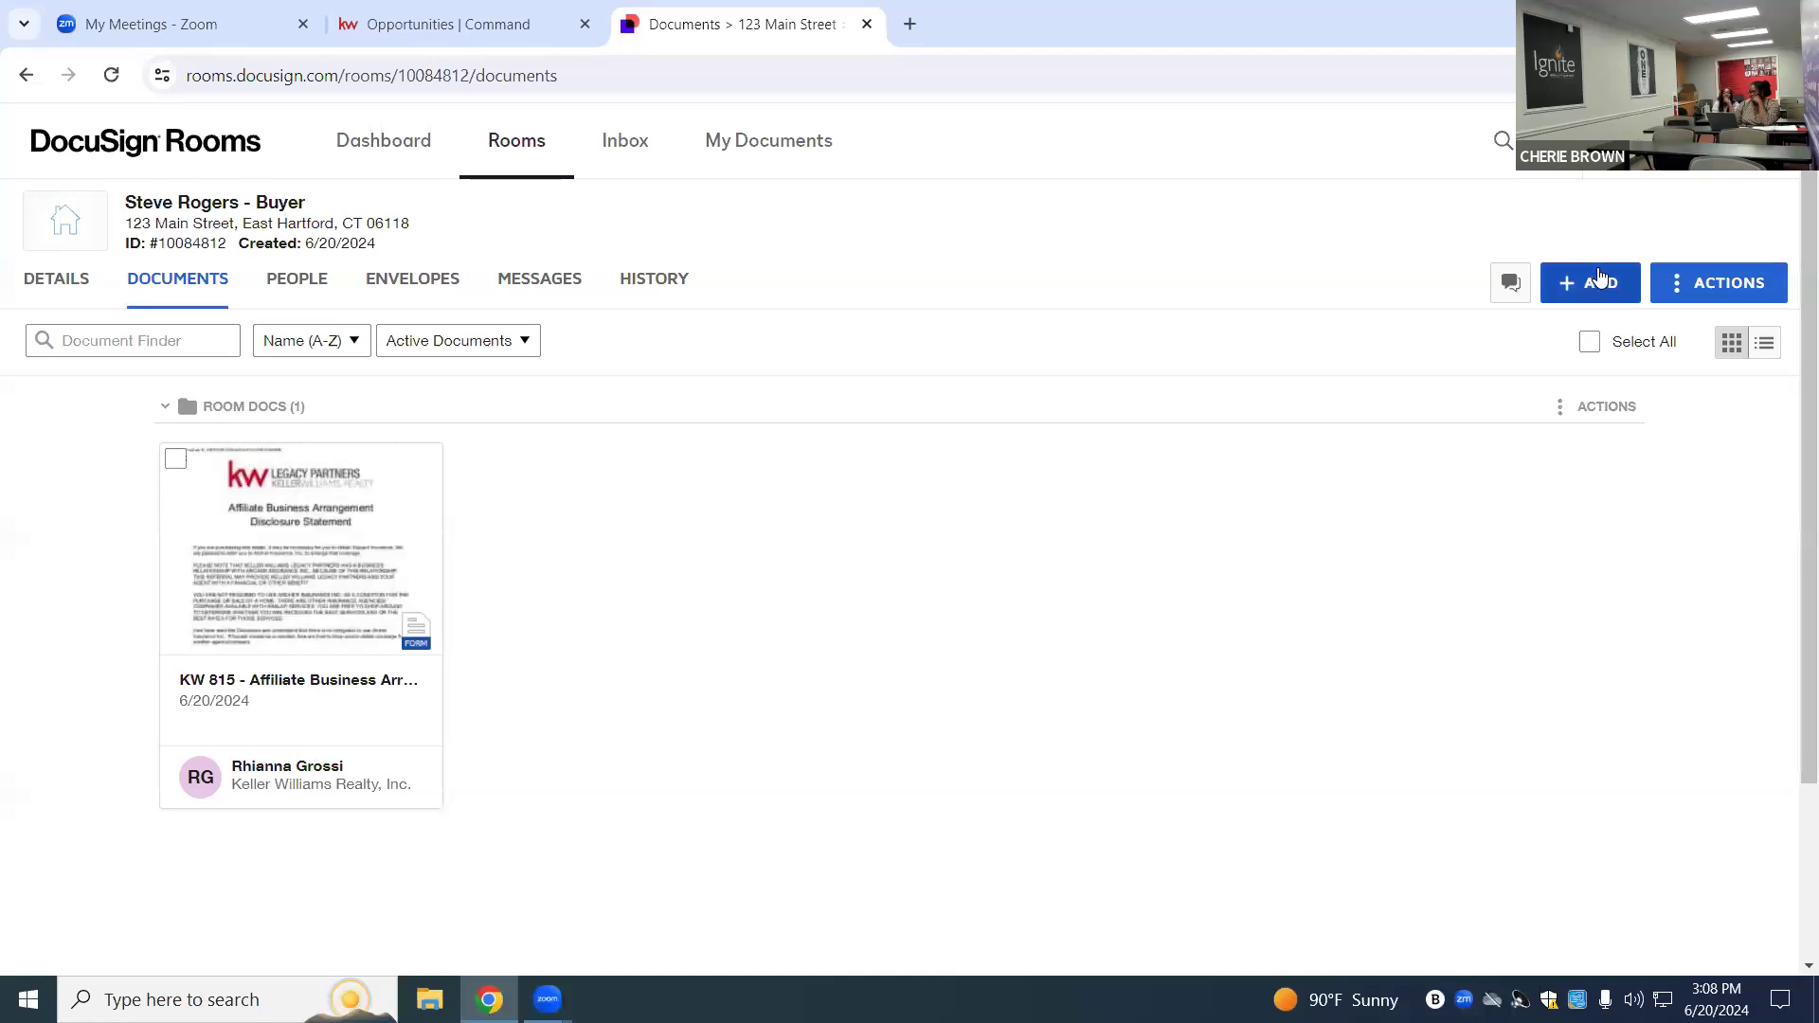
{"action": "left_click", "coordinate": [1600, 276]}
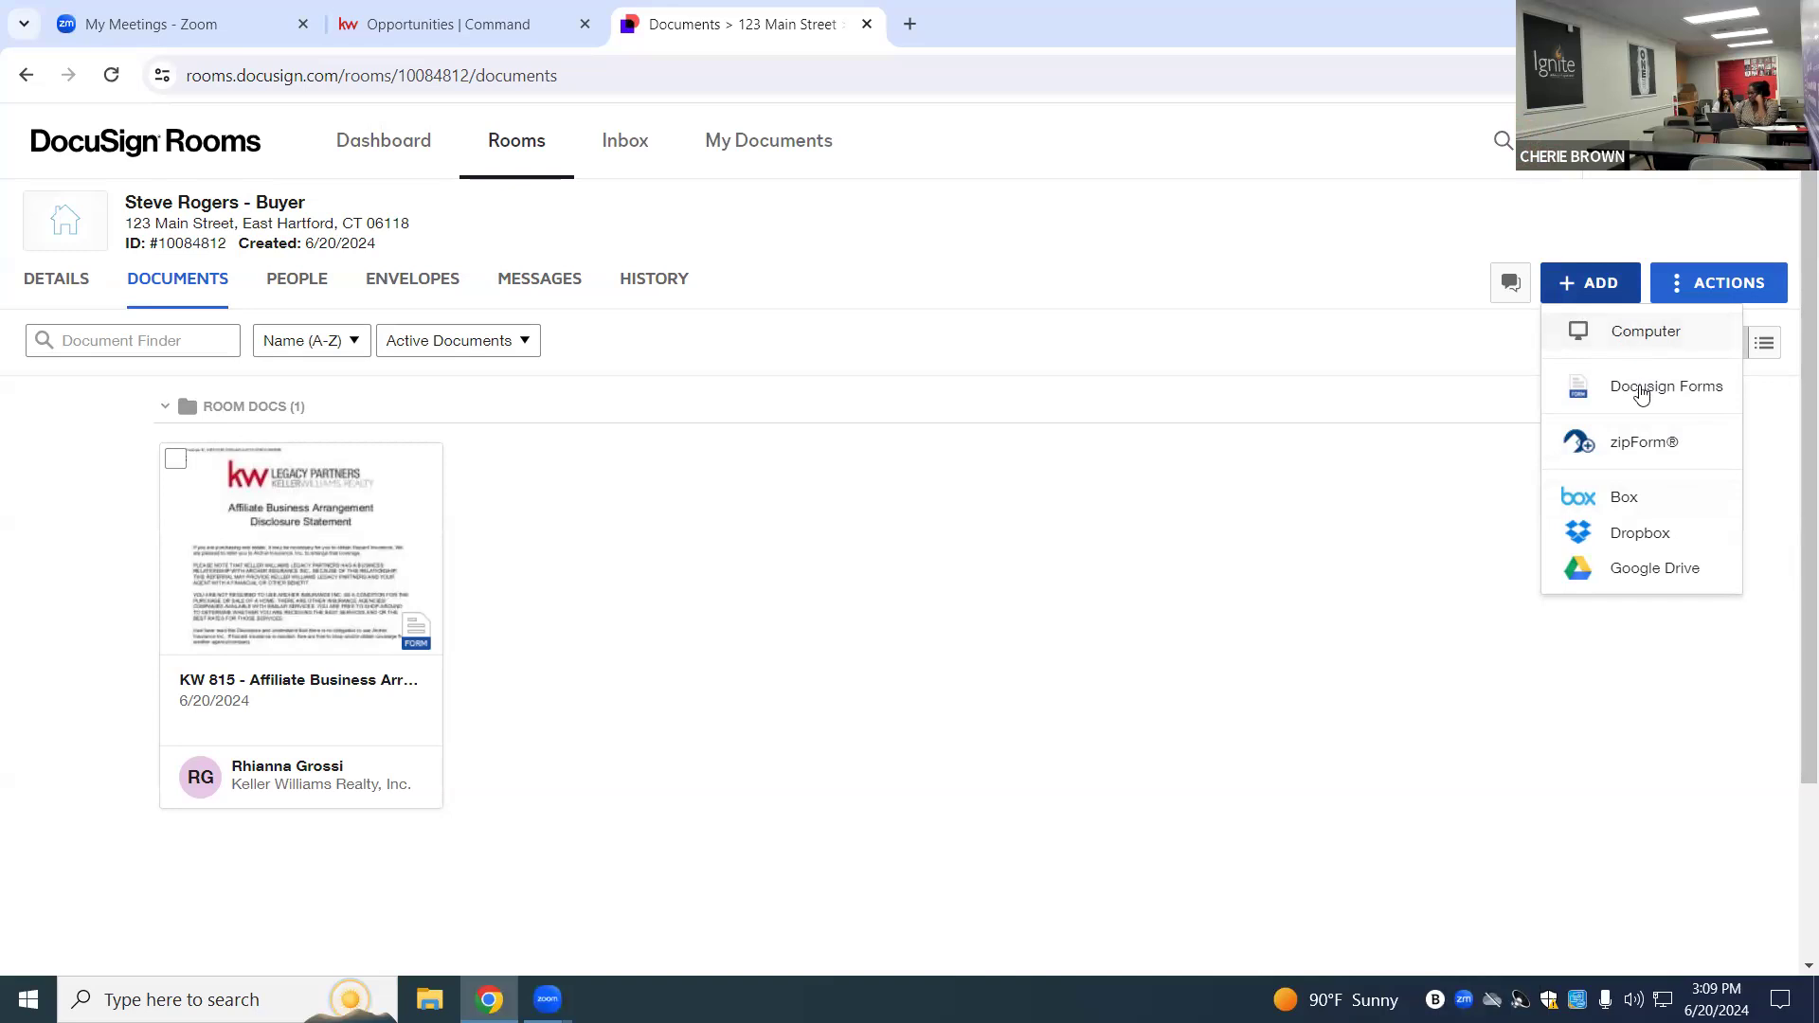
Choose Docusign Forms to open the Select forms dialog.
{"action": "left_click", "coordinate": [1640, 389]}
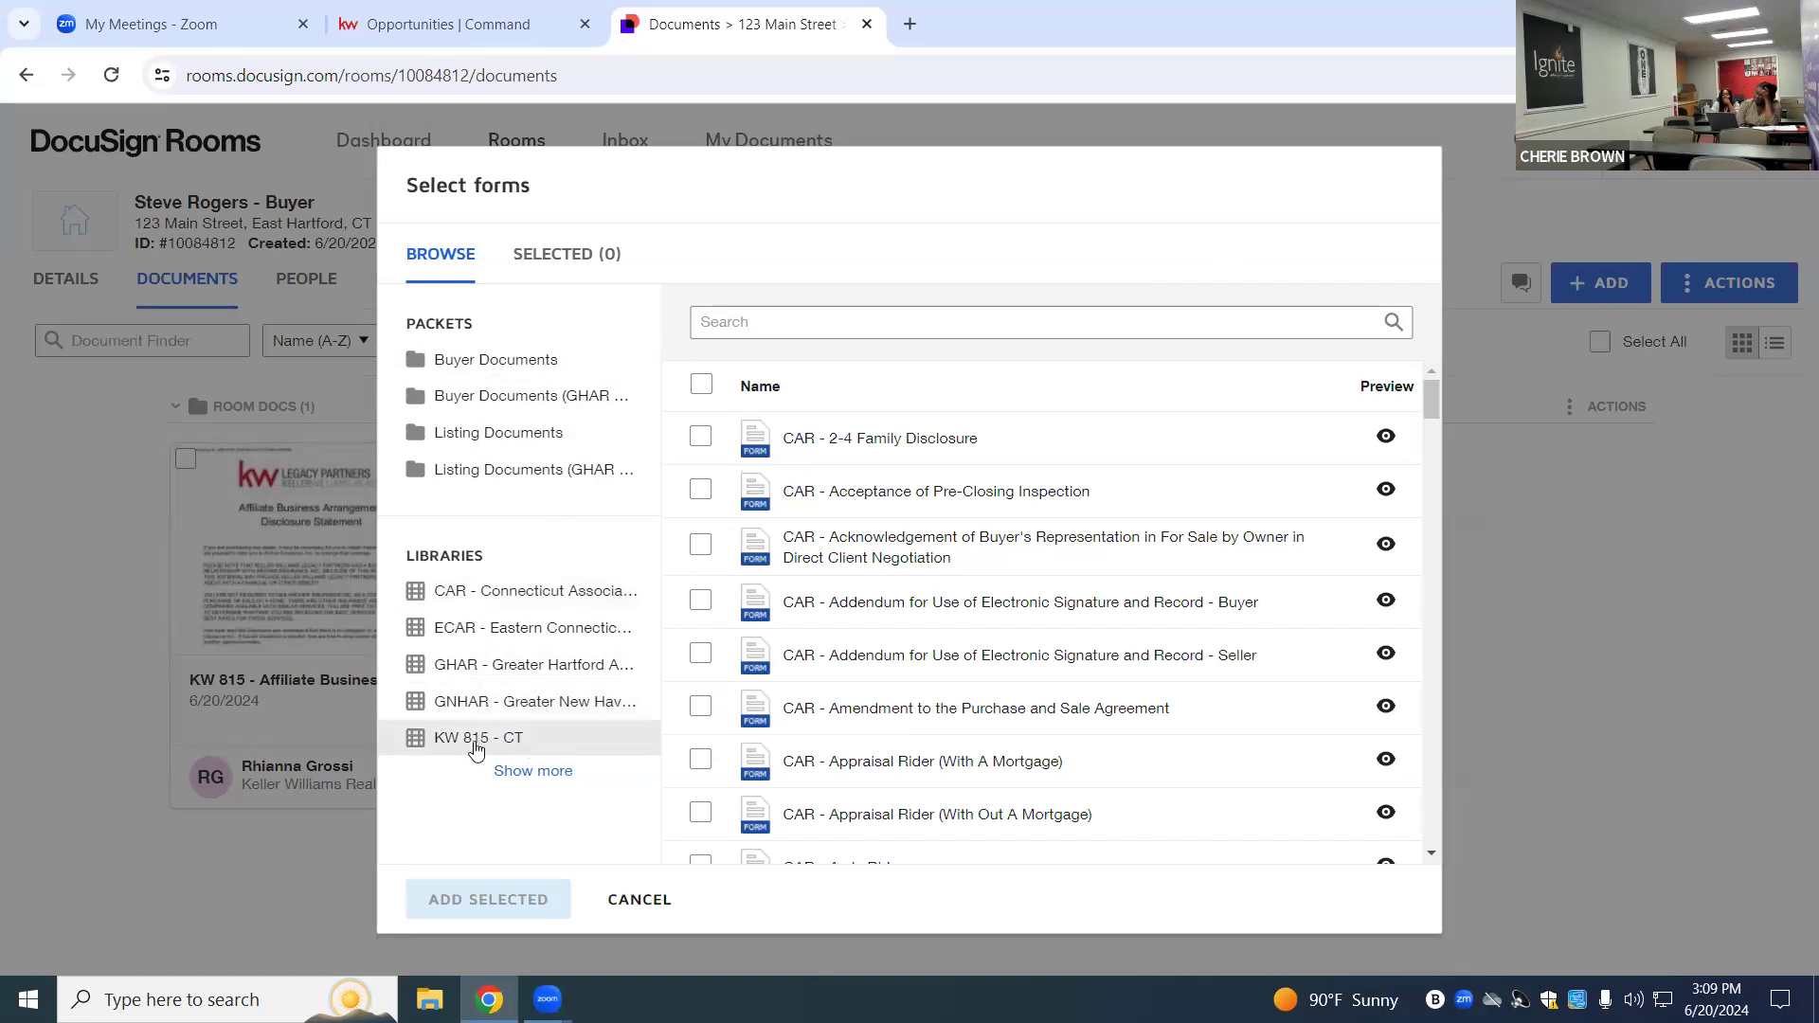
Select GHAR - G-1 Exclusive Right to Rep. Buyer from the Buyer Documents (GHAR) packet and add it.
{"action": "left_click", "coordinate": [511, 770]}
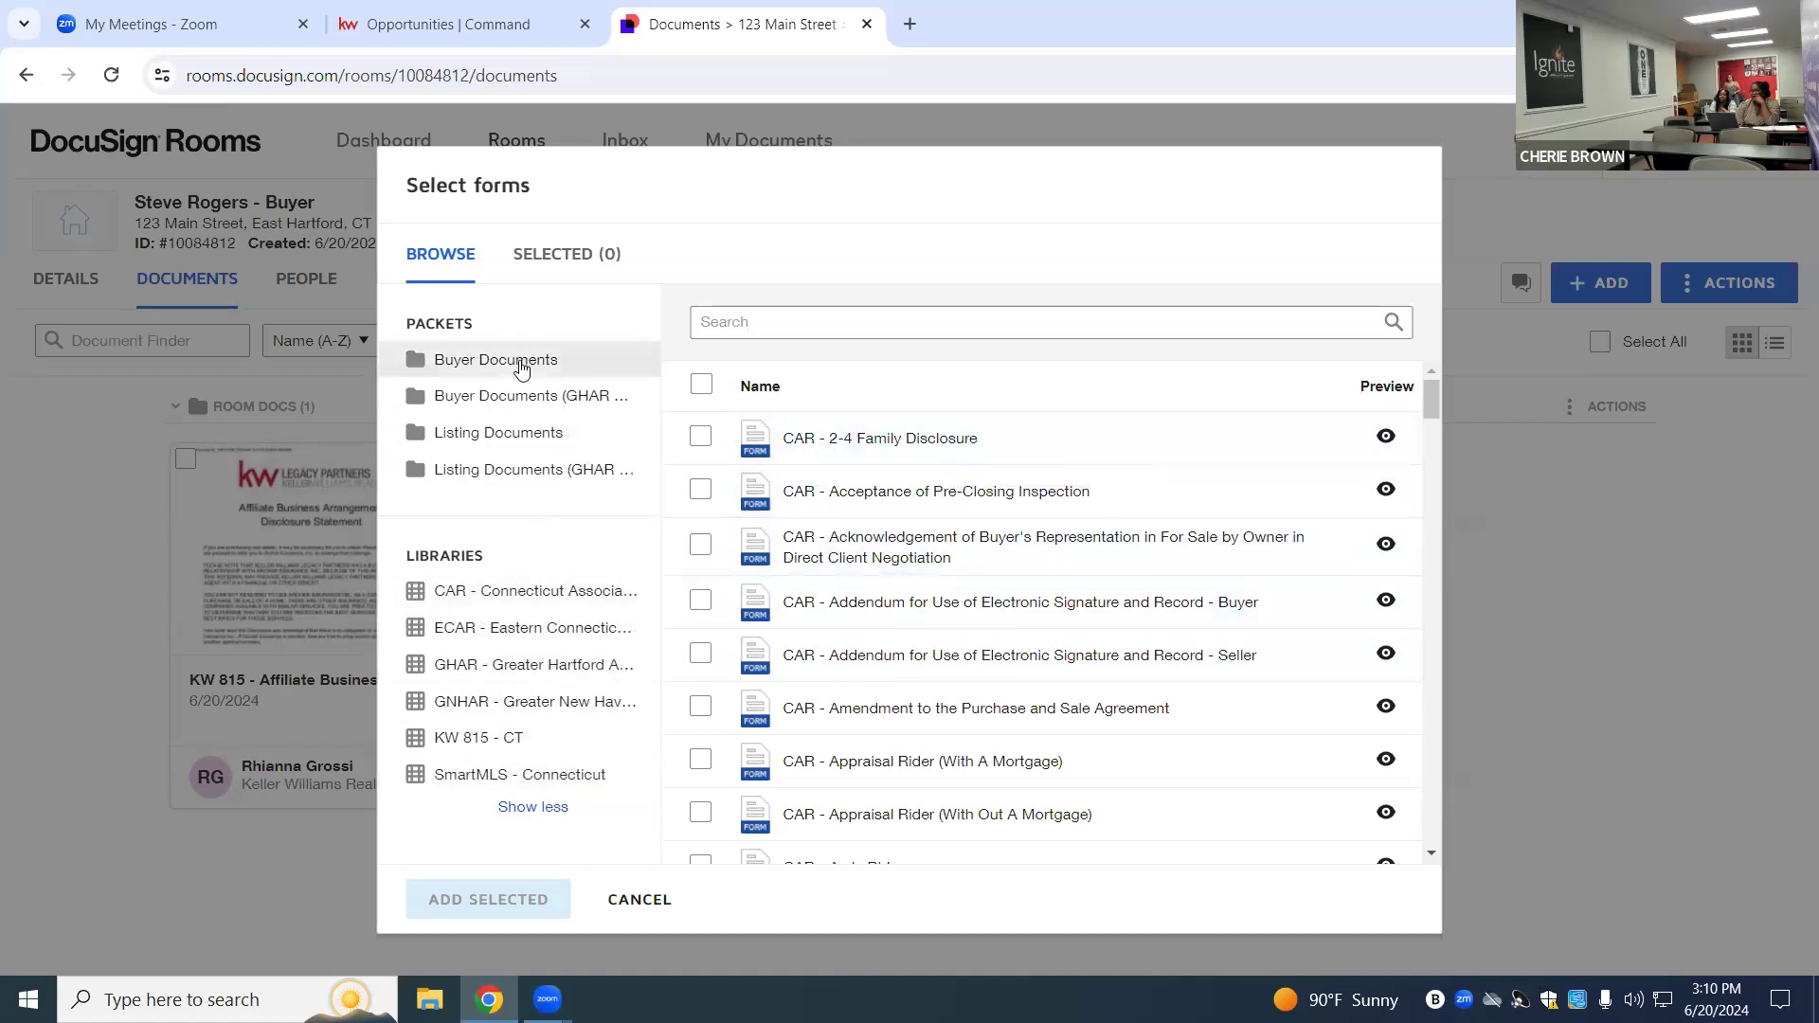
{"action": "left_click", "coordinate": [522, 397]}
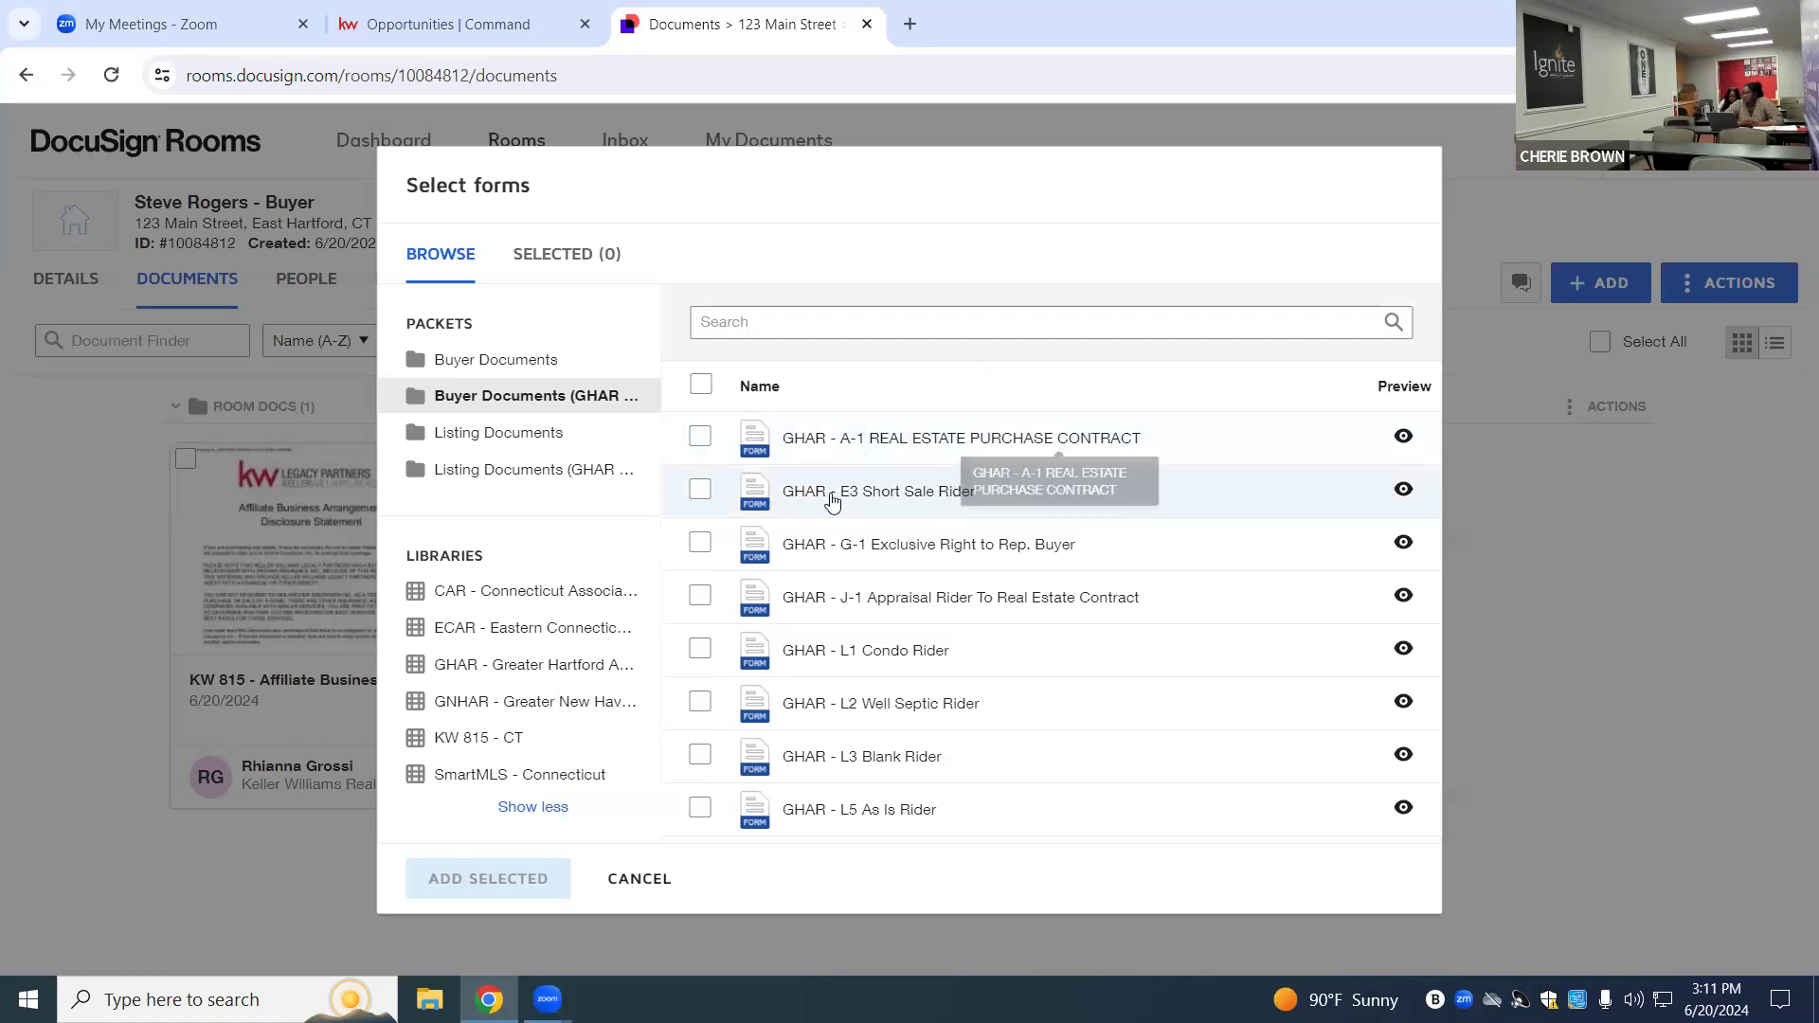
{"action": "left_click", "coordinate": [698, 554]}
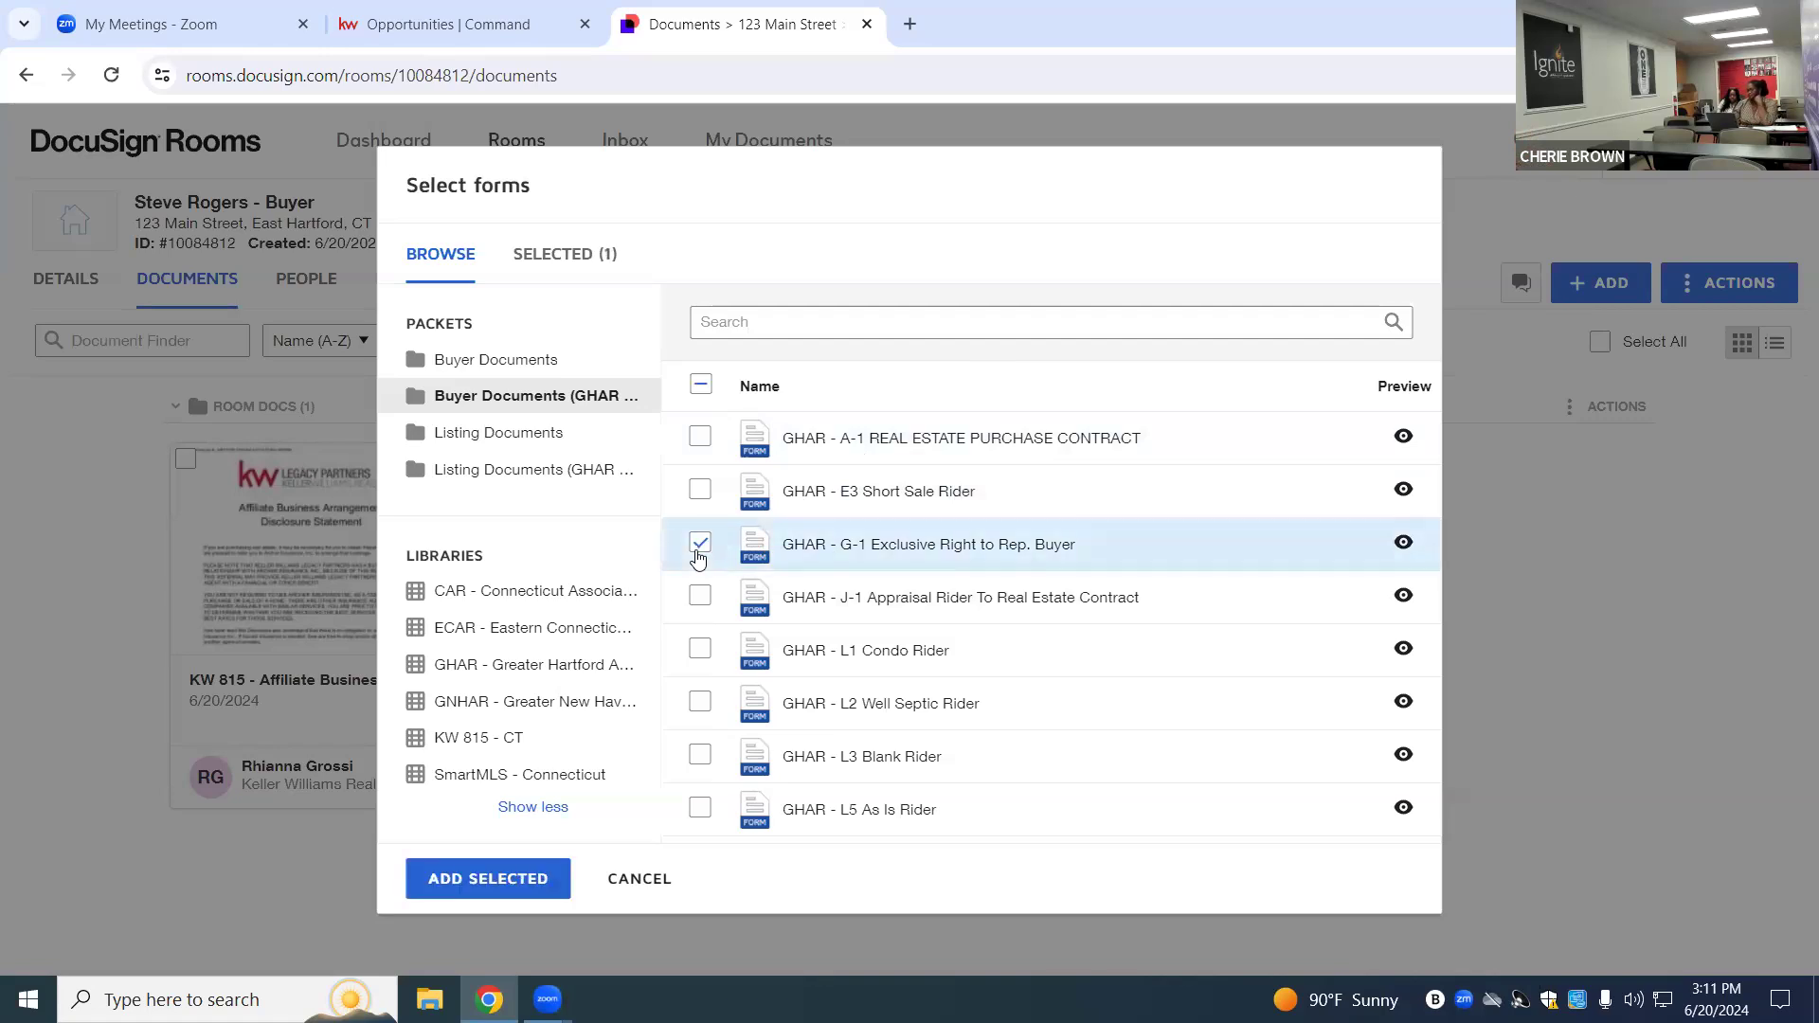
{"action": "left_click", "coordinate": [489, 877]}
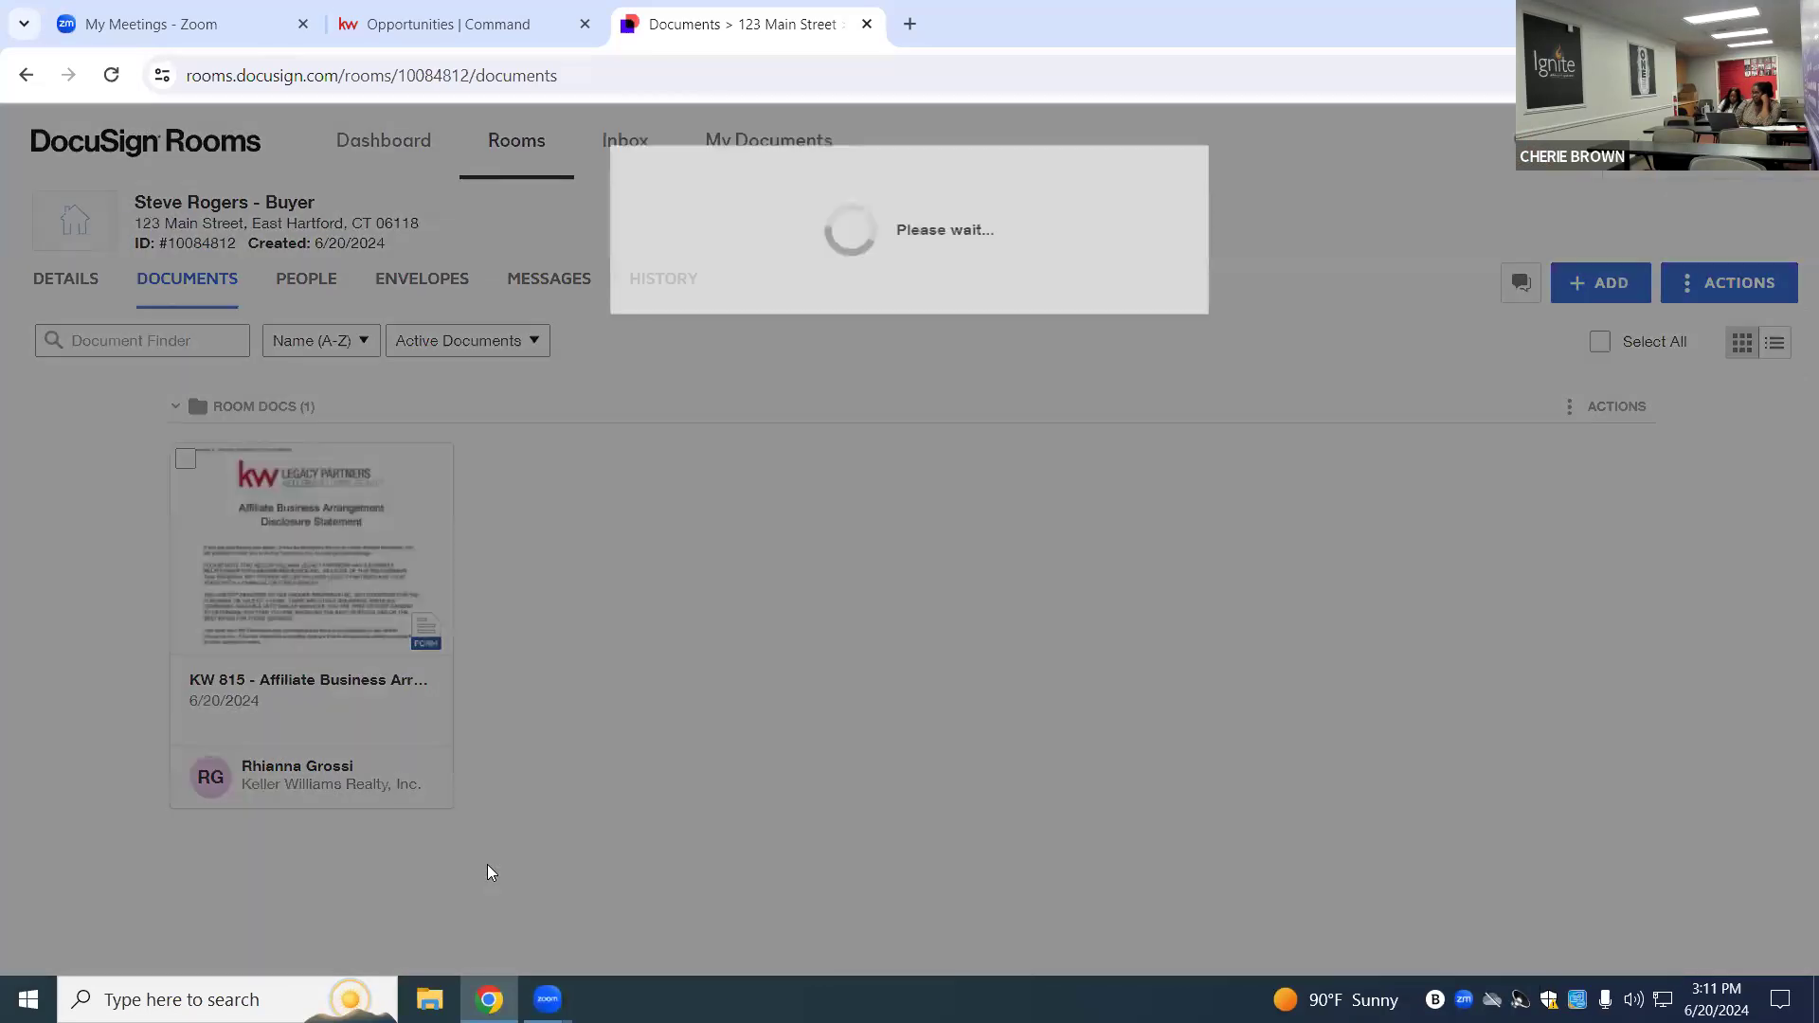
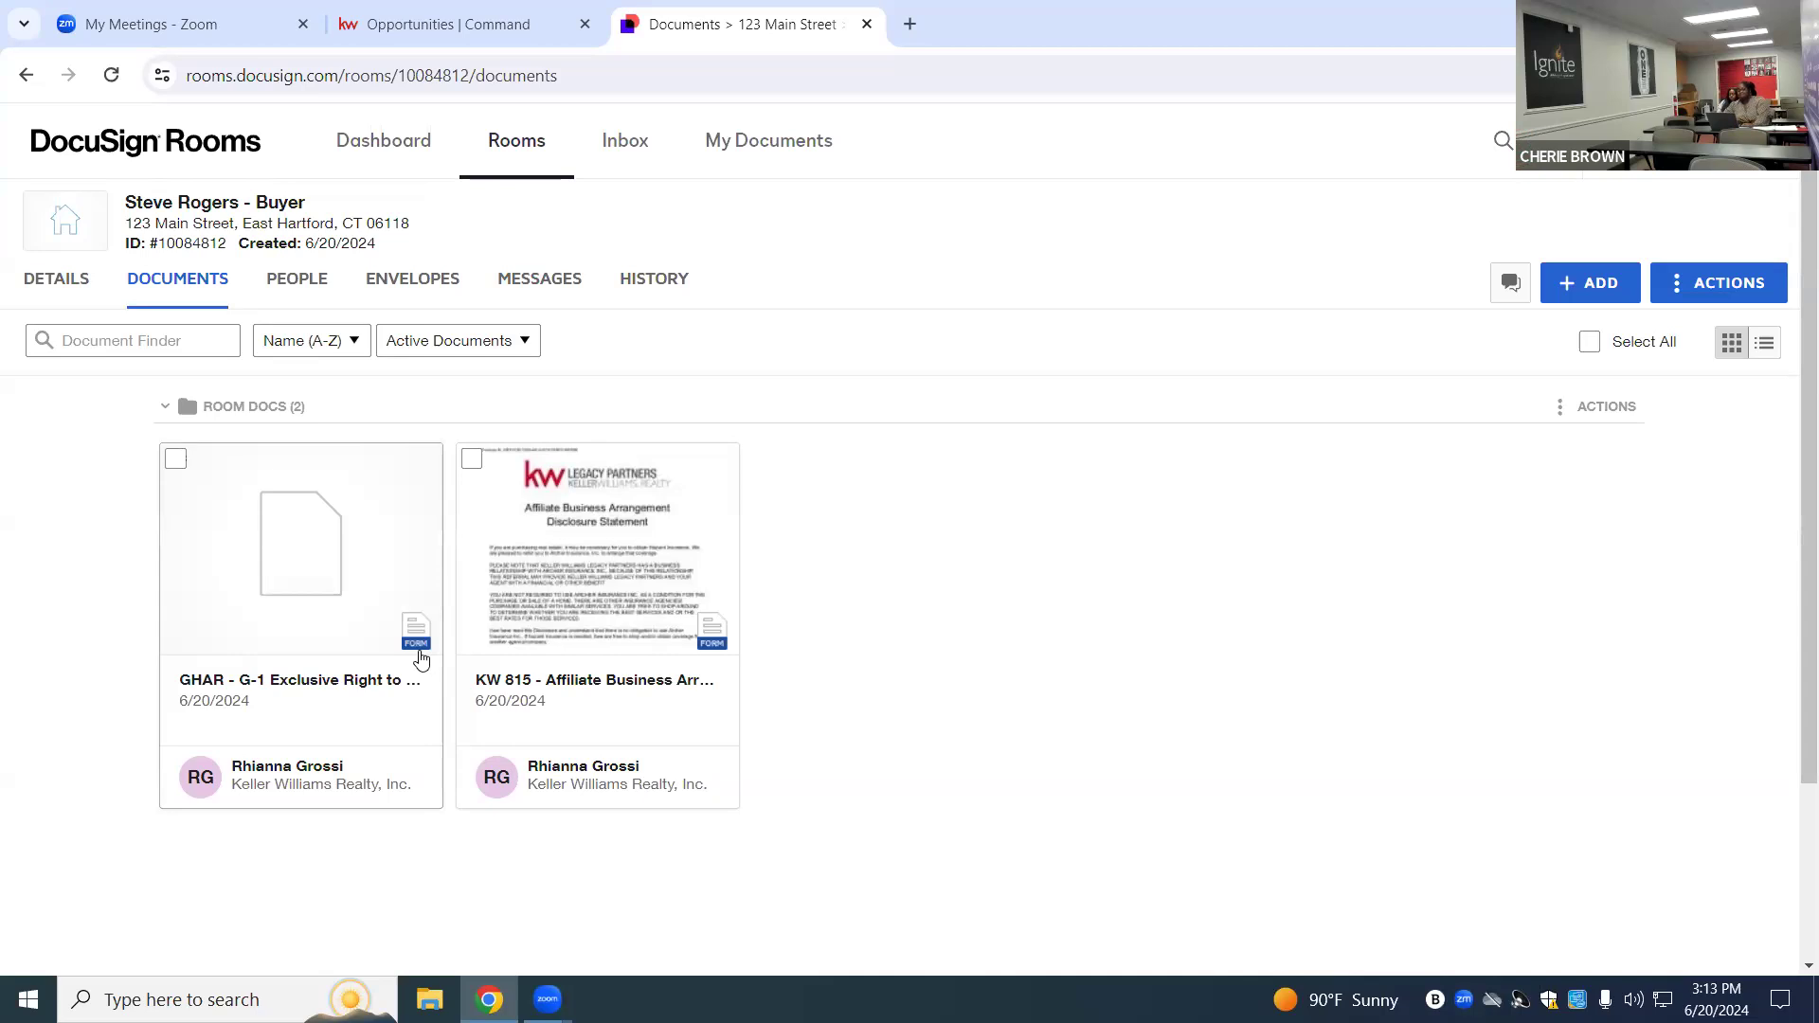
Open the GHAR - G-1 Exclusive Right to Rep. Buyer document card in the form viewer.
{"action": "left_click", "coordinate": [312, 582]}
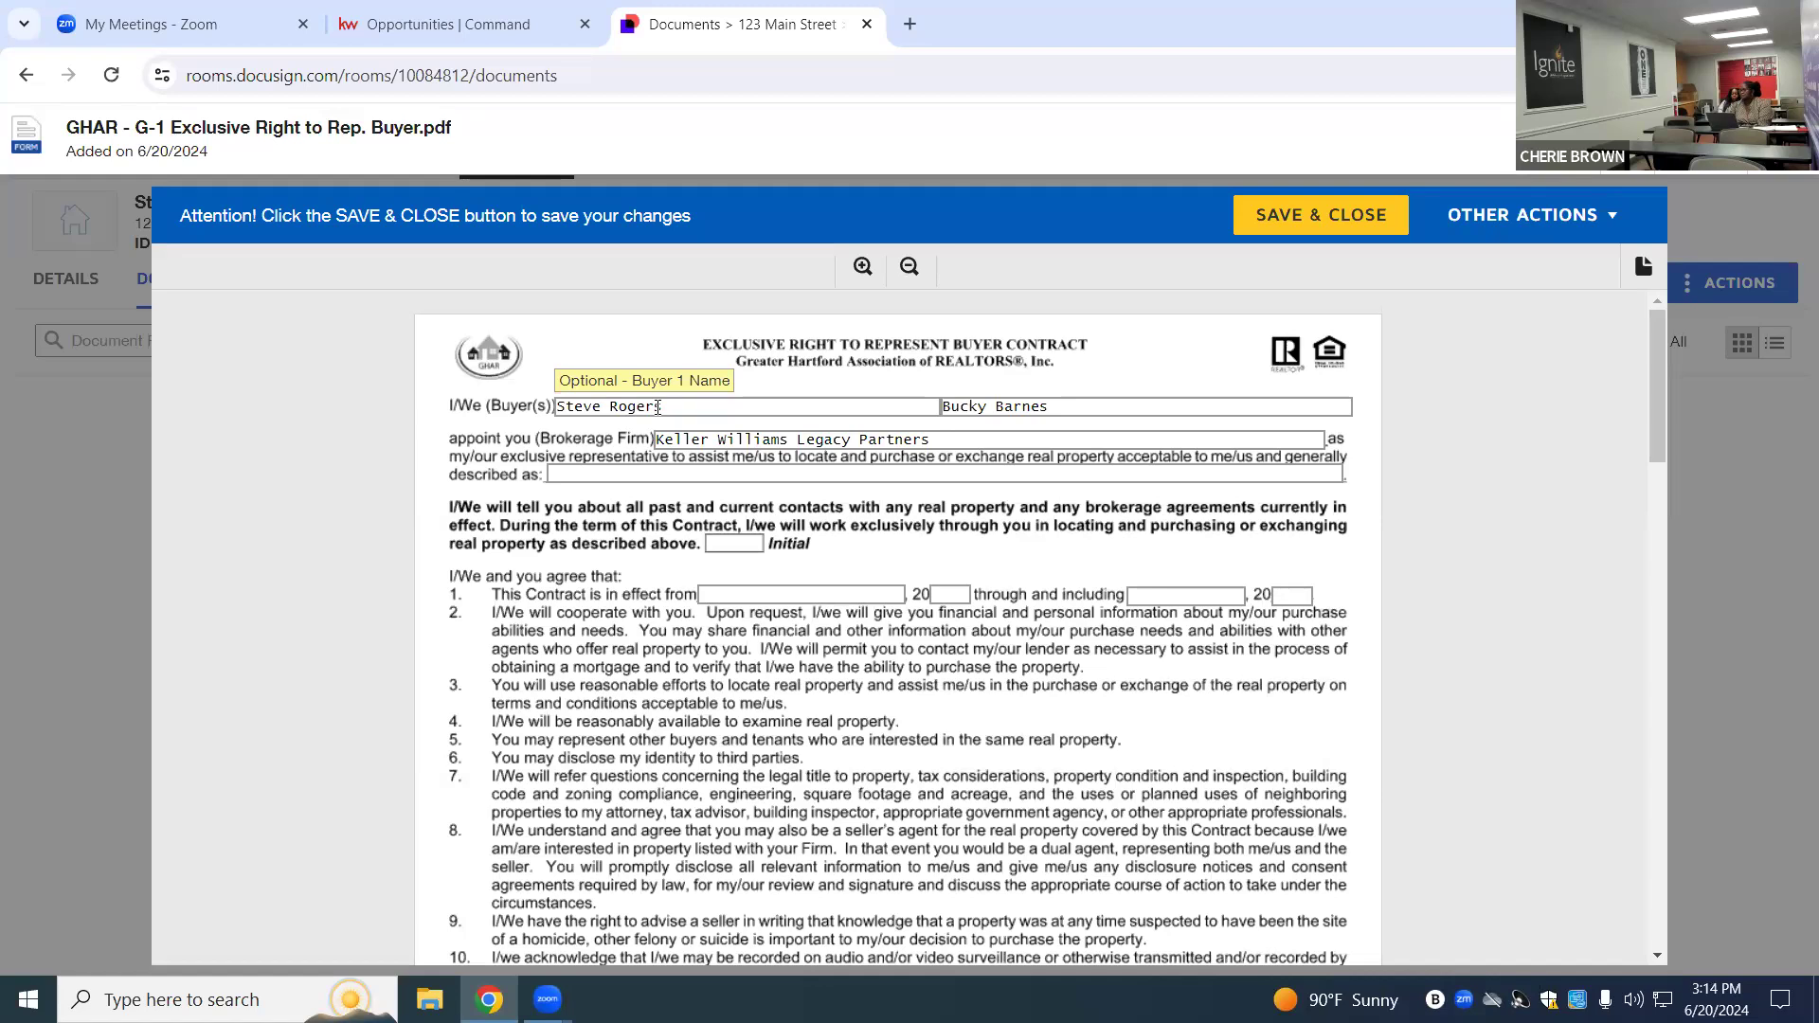
Set the contract's effective date to June, year 24.
{"action": "left_click", "coordinate": [762, 594]}
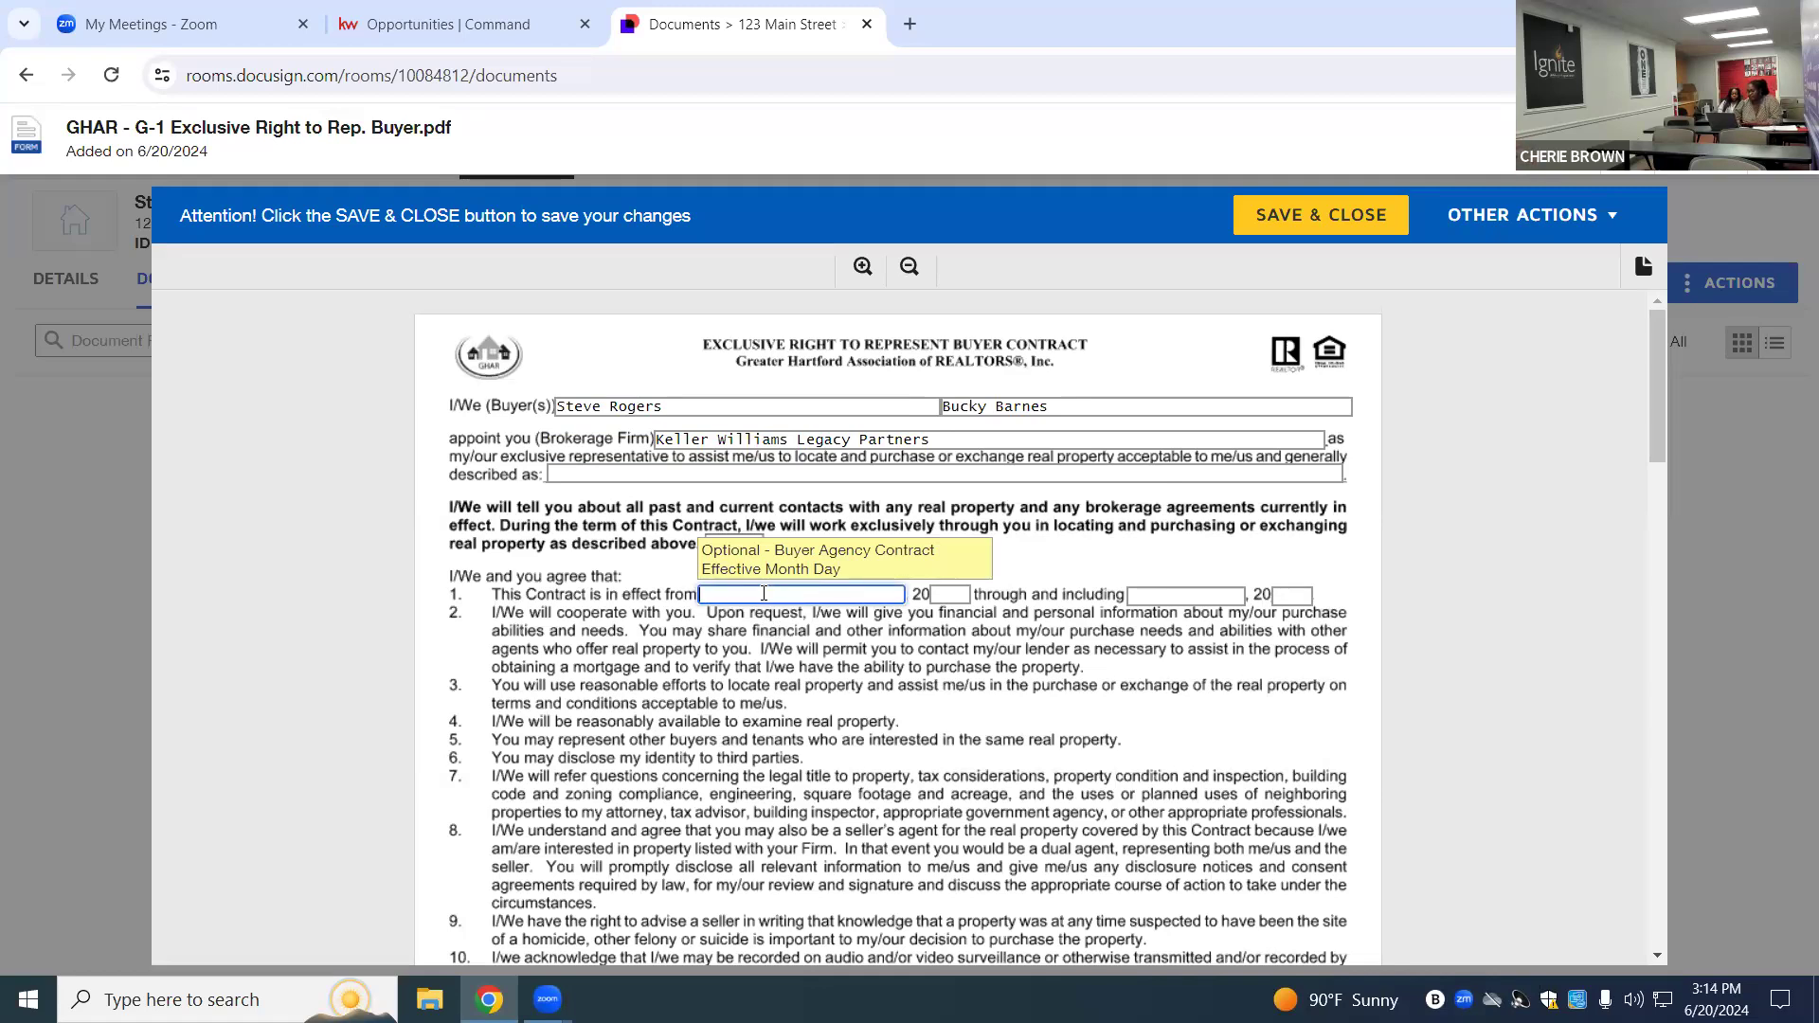
{"action": "type", "text": "June"}
{"action": "left_click", "coordinate": [952, 594]}
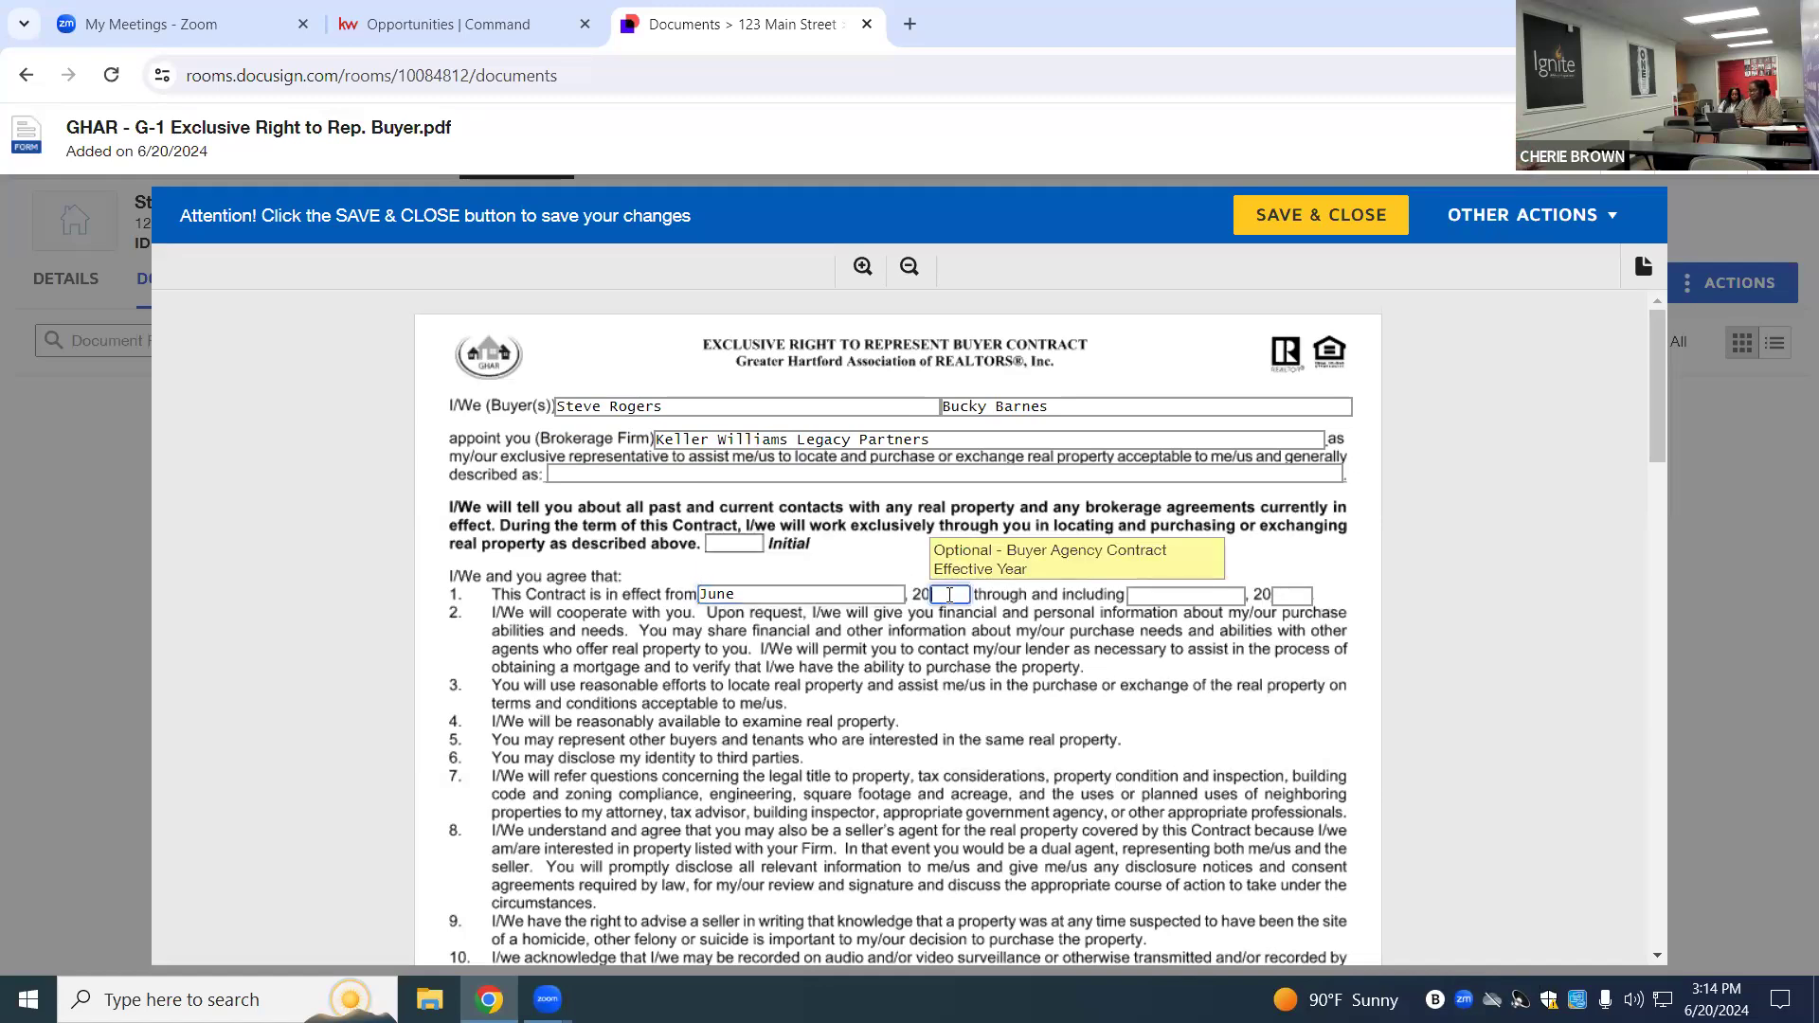
{"action": "type", "text": "24"}
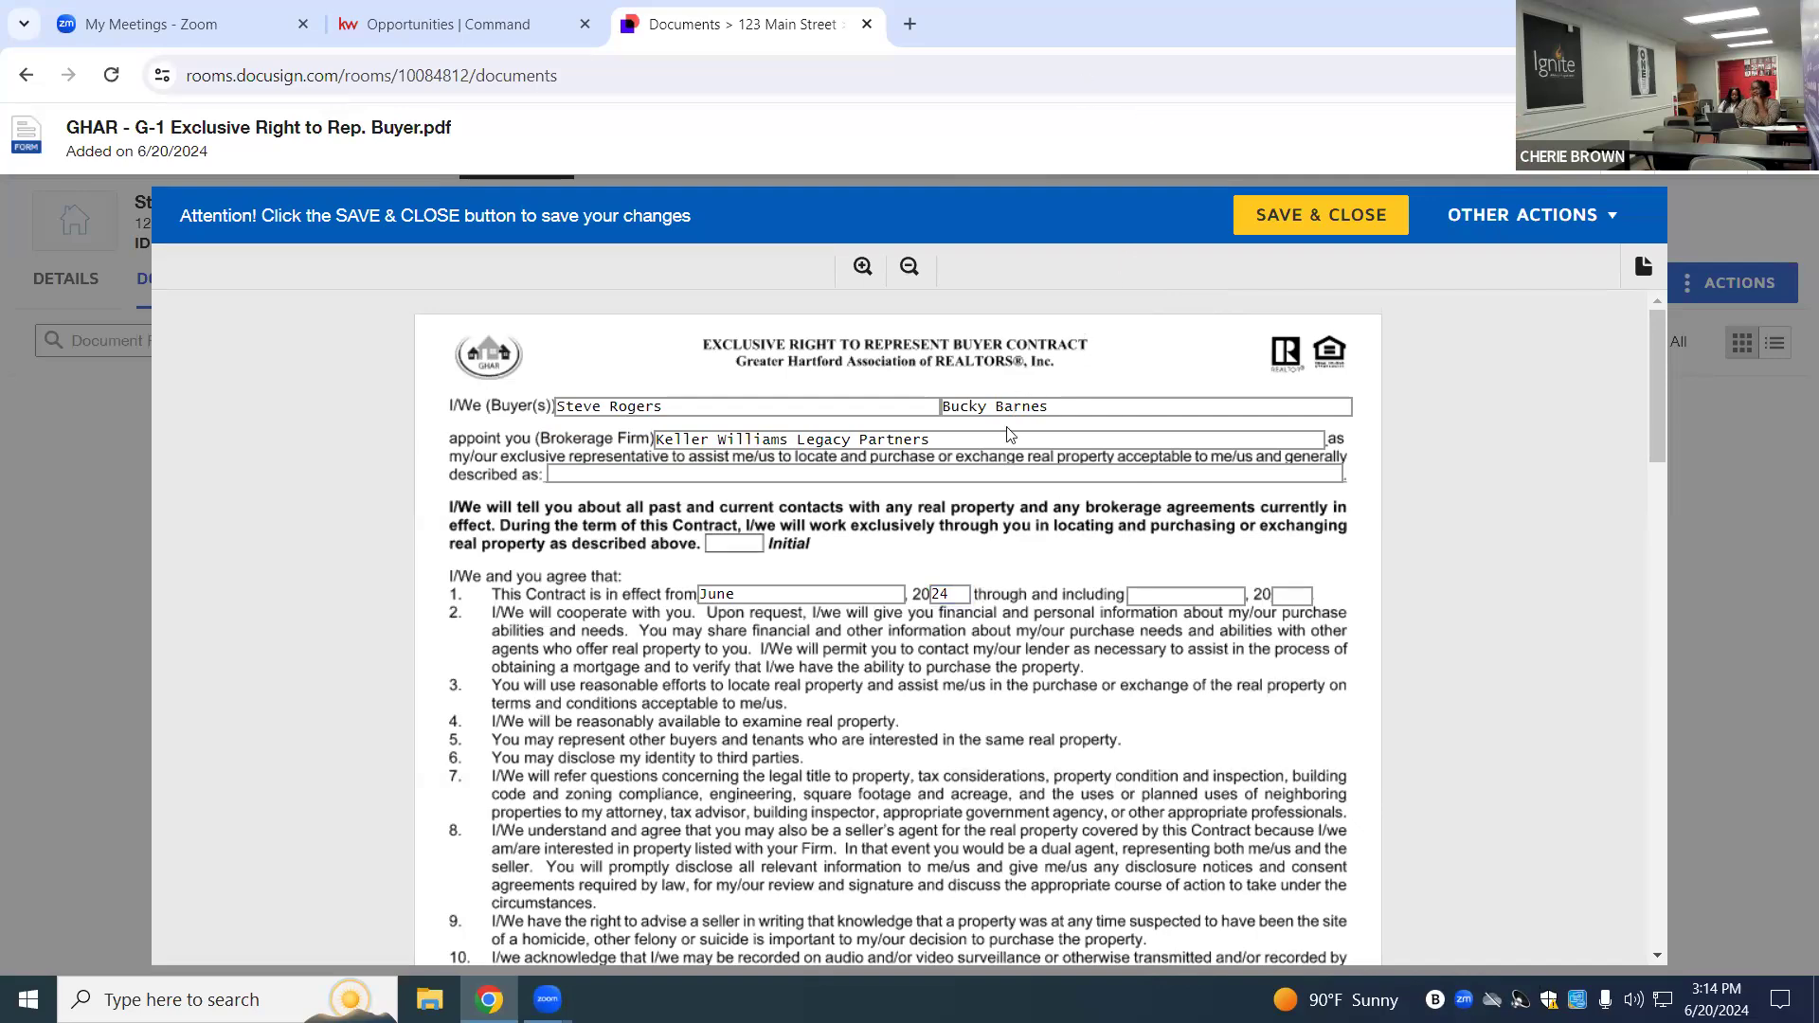
Retype the second buyer's surname correctly, then save and close the contract.
{"action": "scroll", "coordinate": [957, 614], "scroll_direction": "down", "scroll_amount": 5}
{"action": "scroll", "coordinate": [957, 614], "scroll_direction": "down", "scroll_amount": 15}
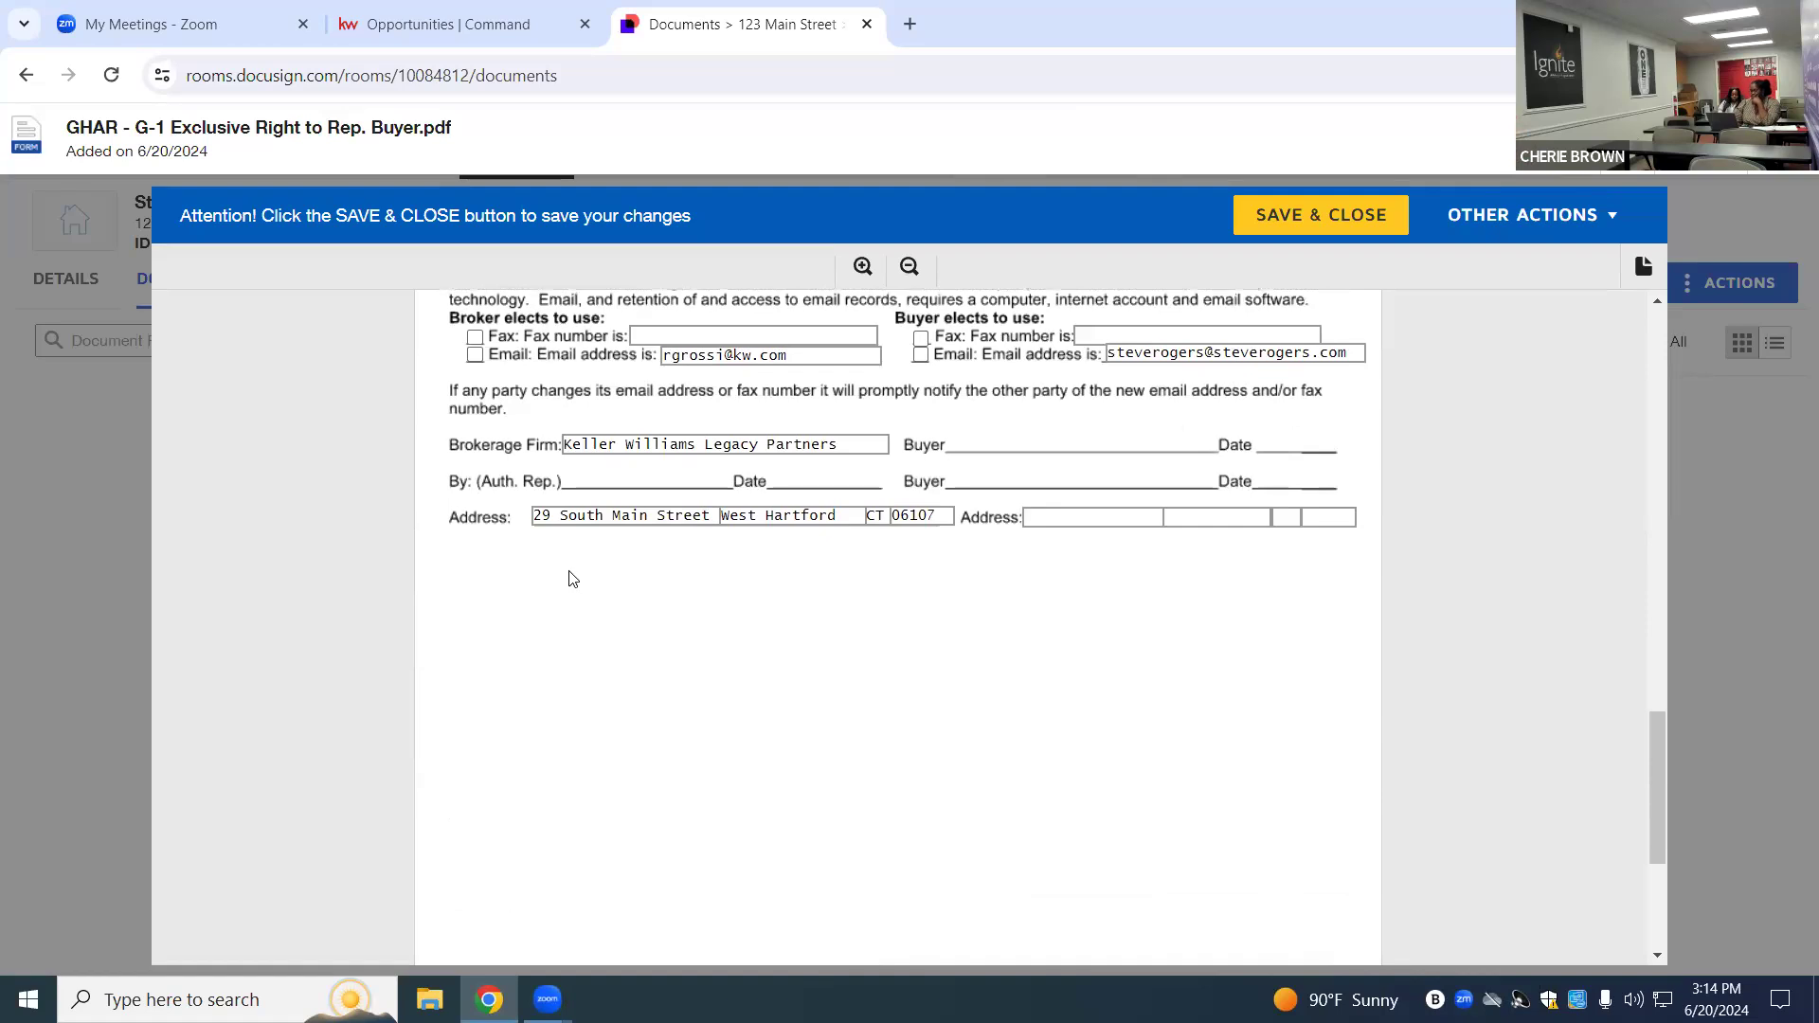
{"action": "scroll", "coordinate": [571, 578], "scroll_direction": "down", "scroll_amount": 5}
{"action": "scroll", "coordinate": [571, 578], "scroll_direction": "up", "scroll_amount": 7}
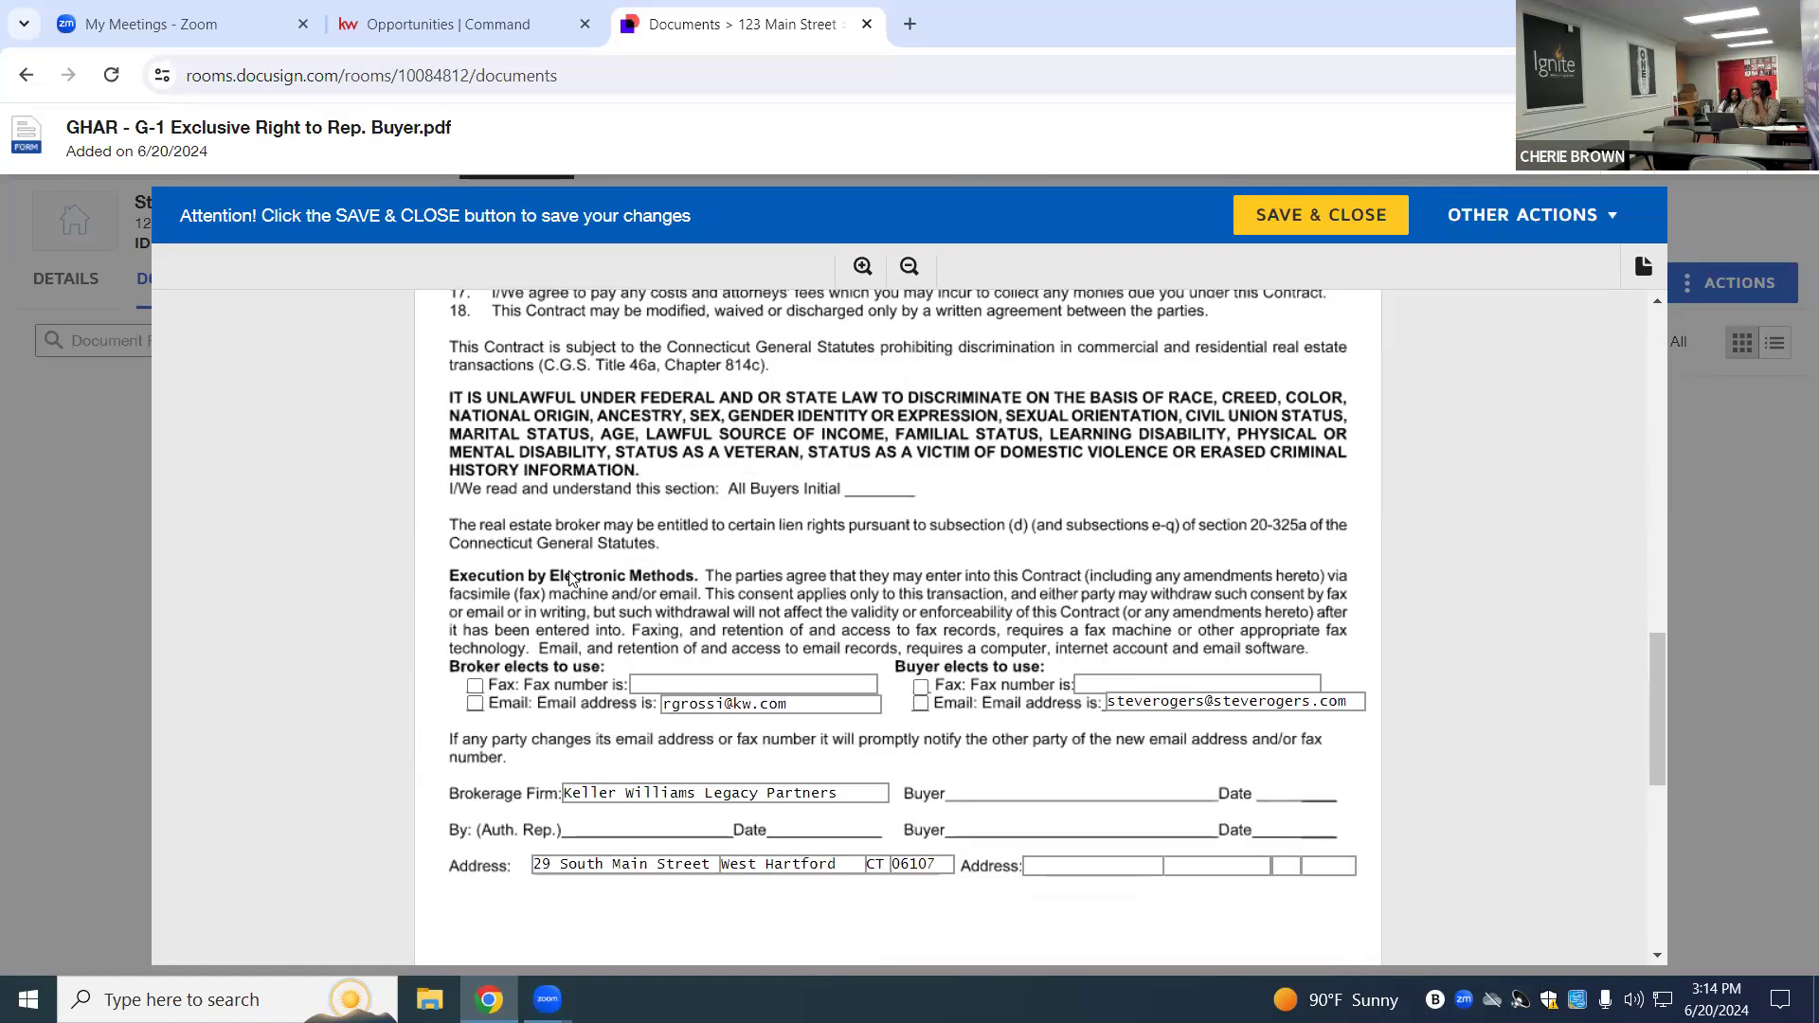
{"action": "scroll", "coordinate": [572, 578], "scroll_direction": "up", "scroll_amount": 10}
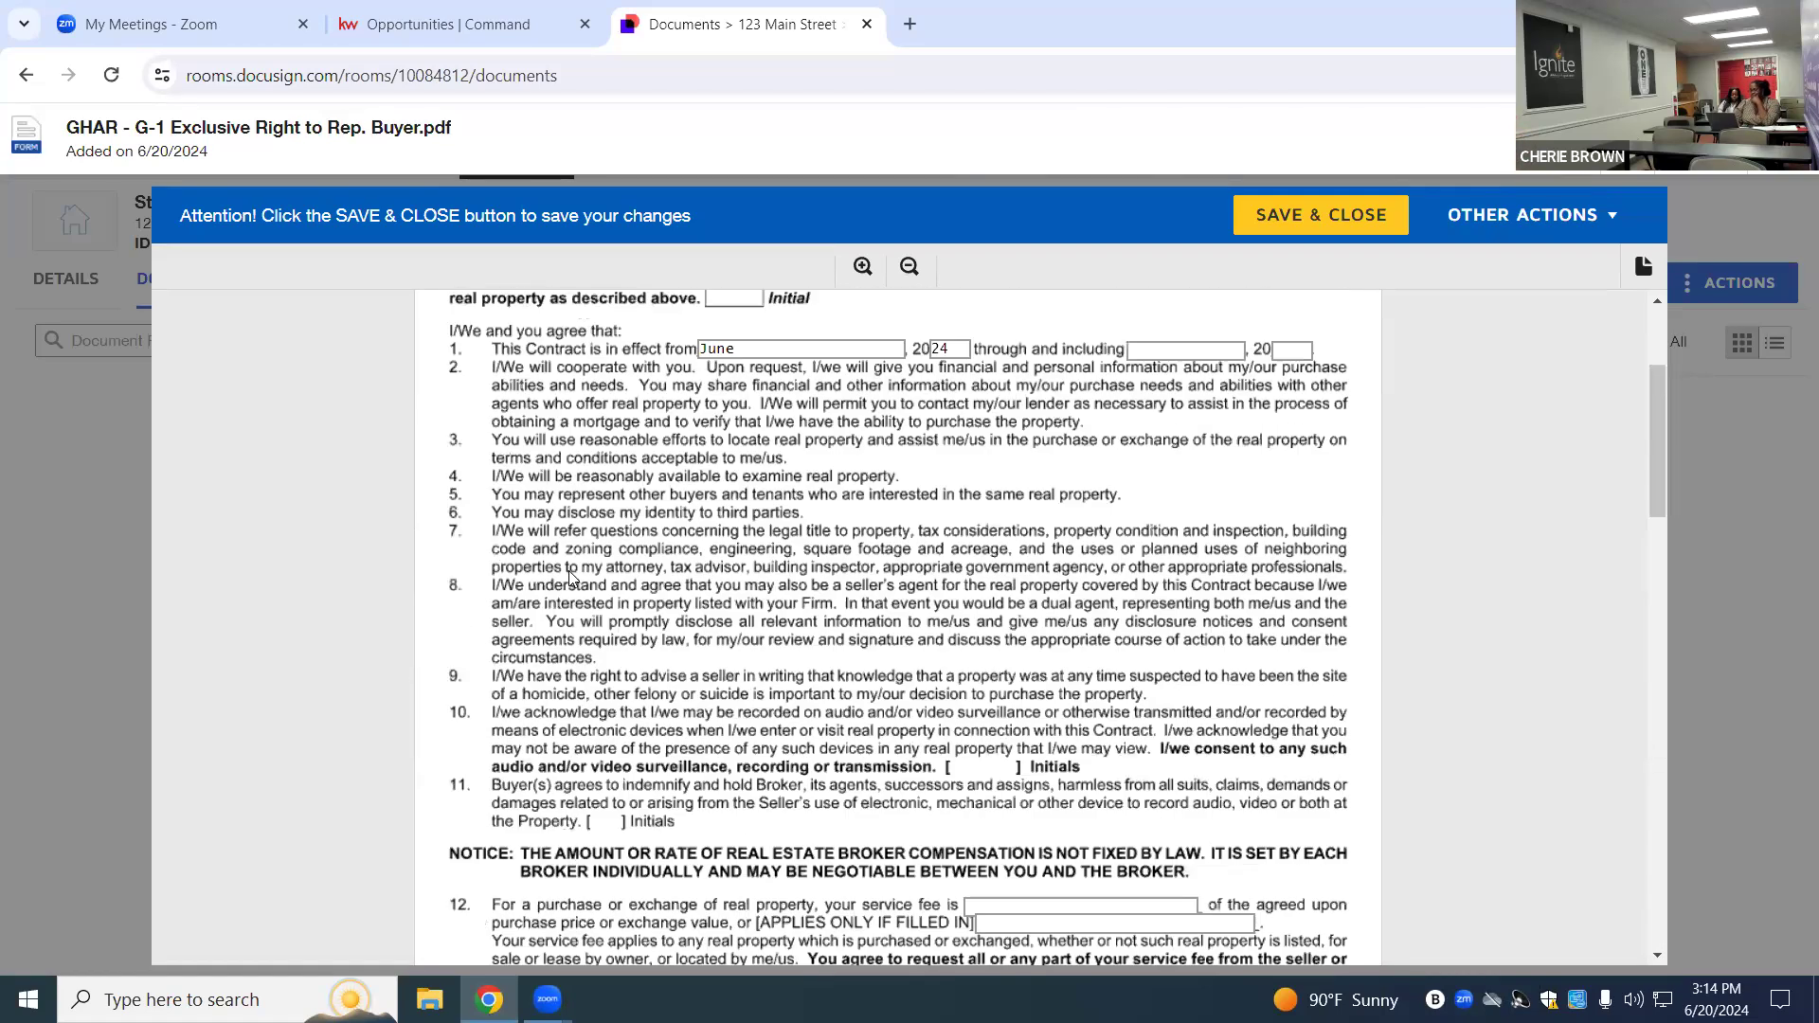
{"action": "scroll", "coordinate": [588, 477], "scroll_direction": "up", "scroll_amount": 2}
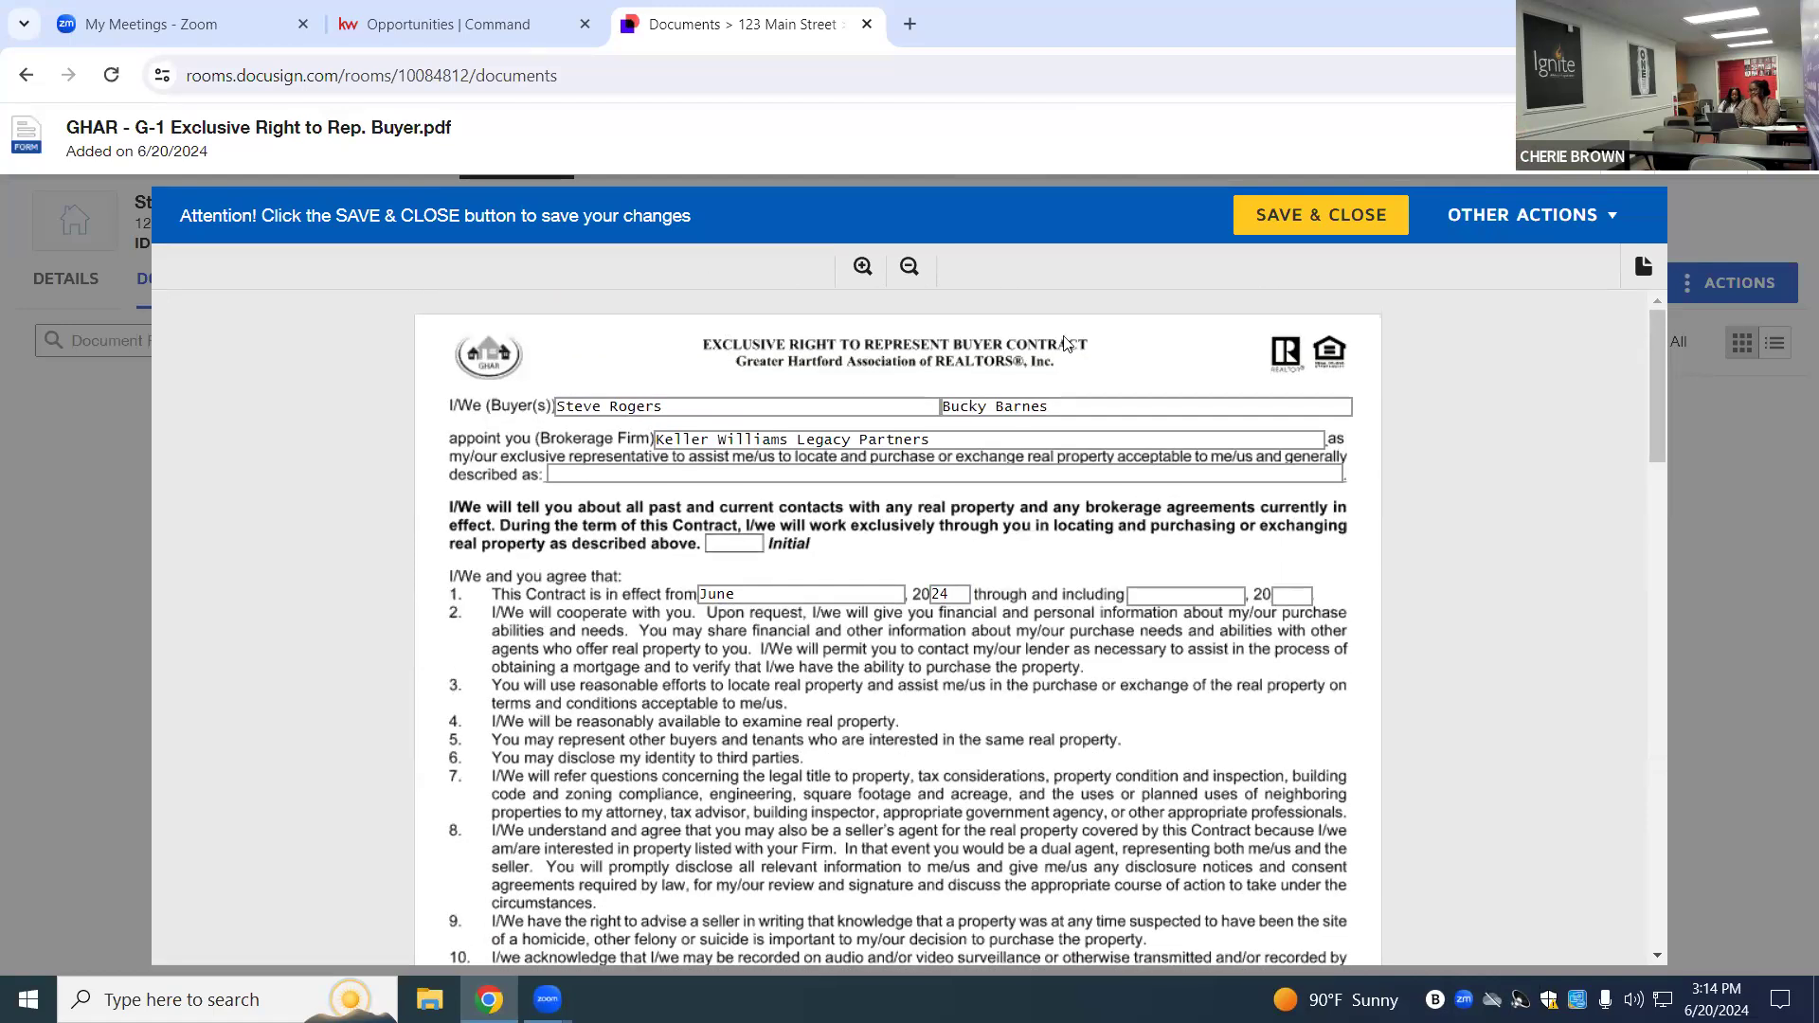
{"action": "left_click", "coordinate": [1086, 412]}
{"action": "double_click", "coordinate": [998, 418]}
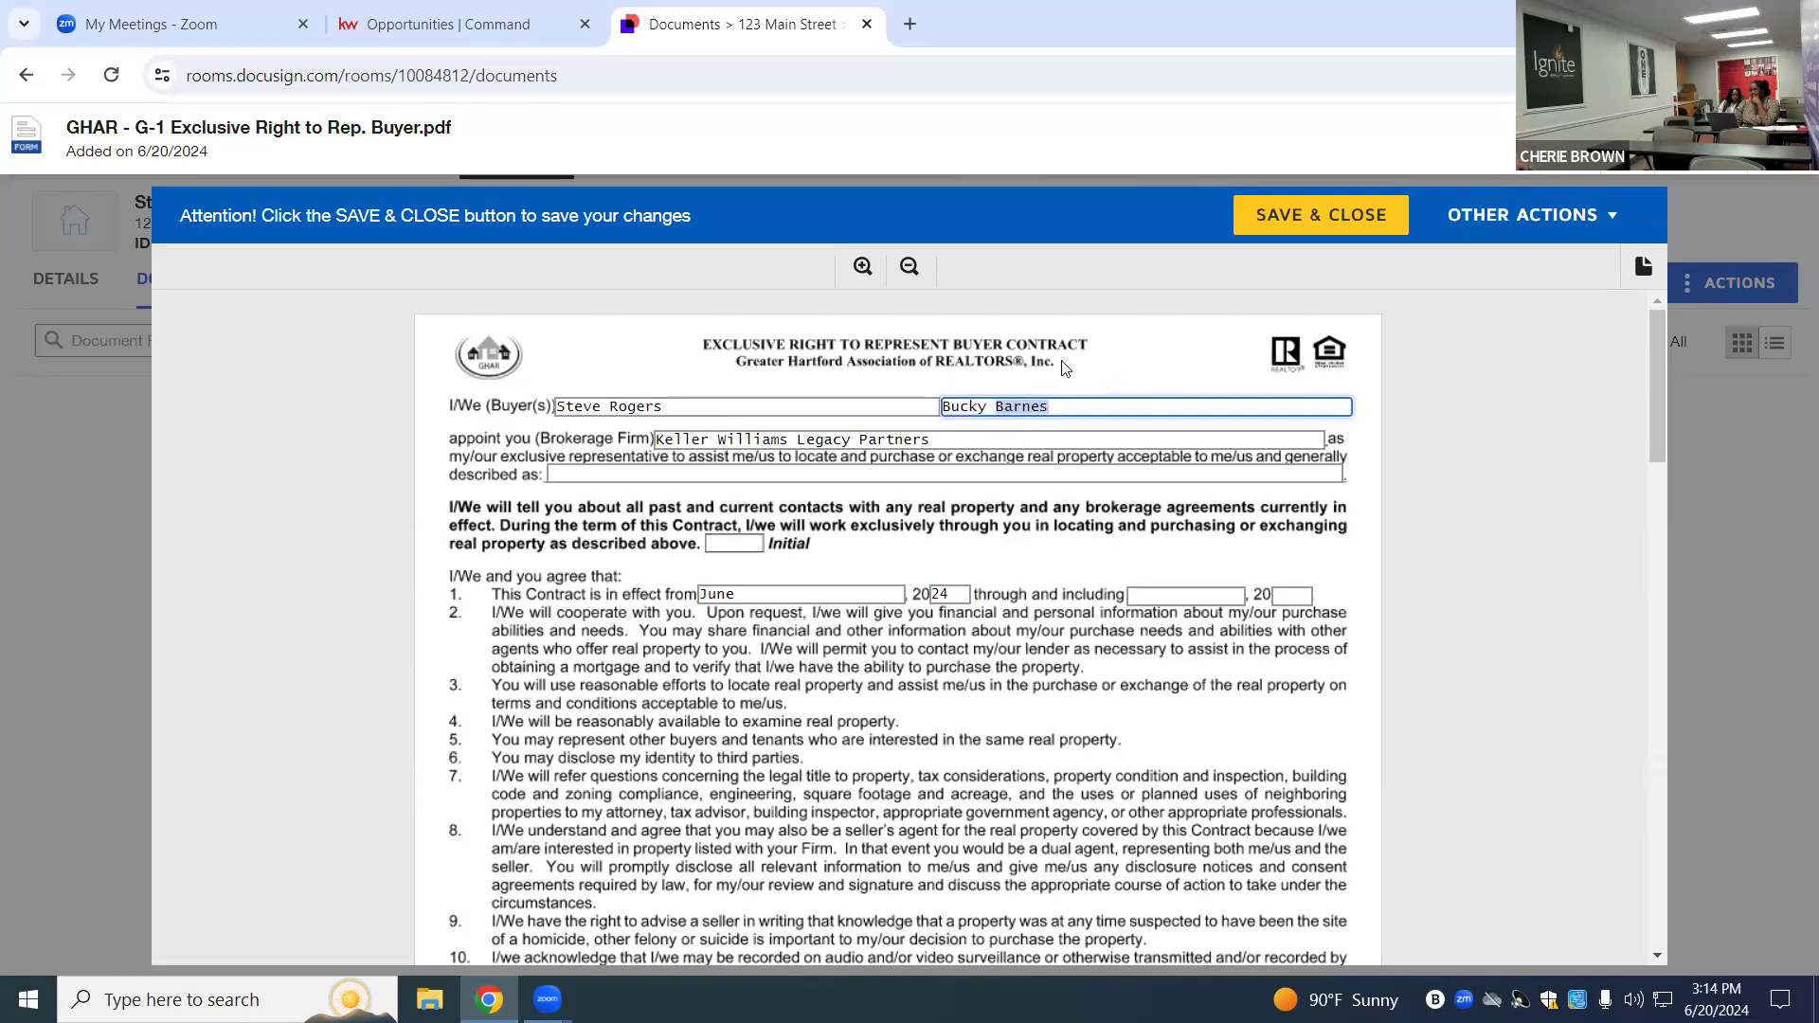
{"action": "type", "text": "Rogers"}
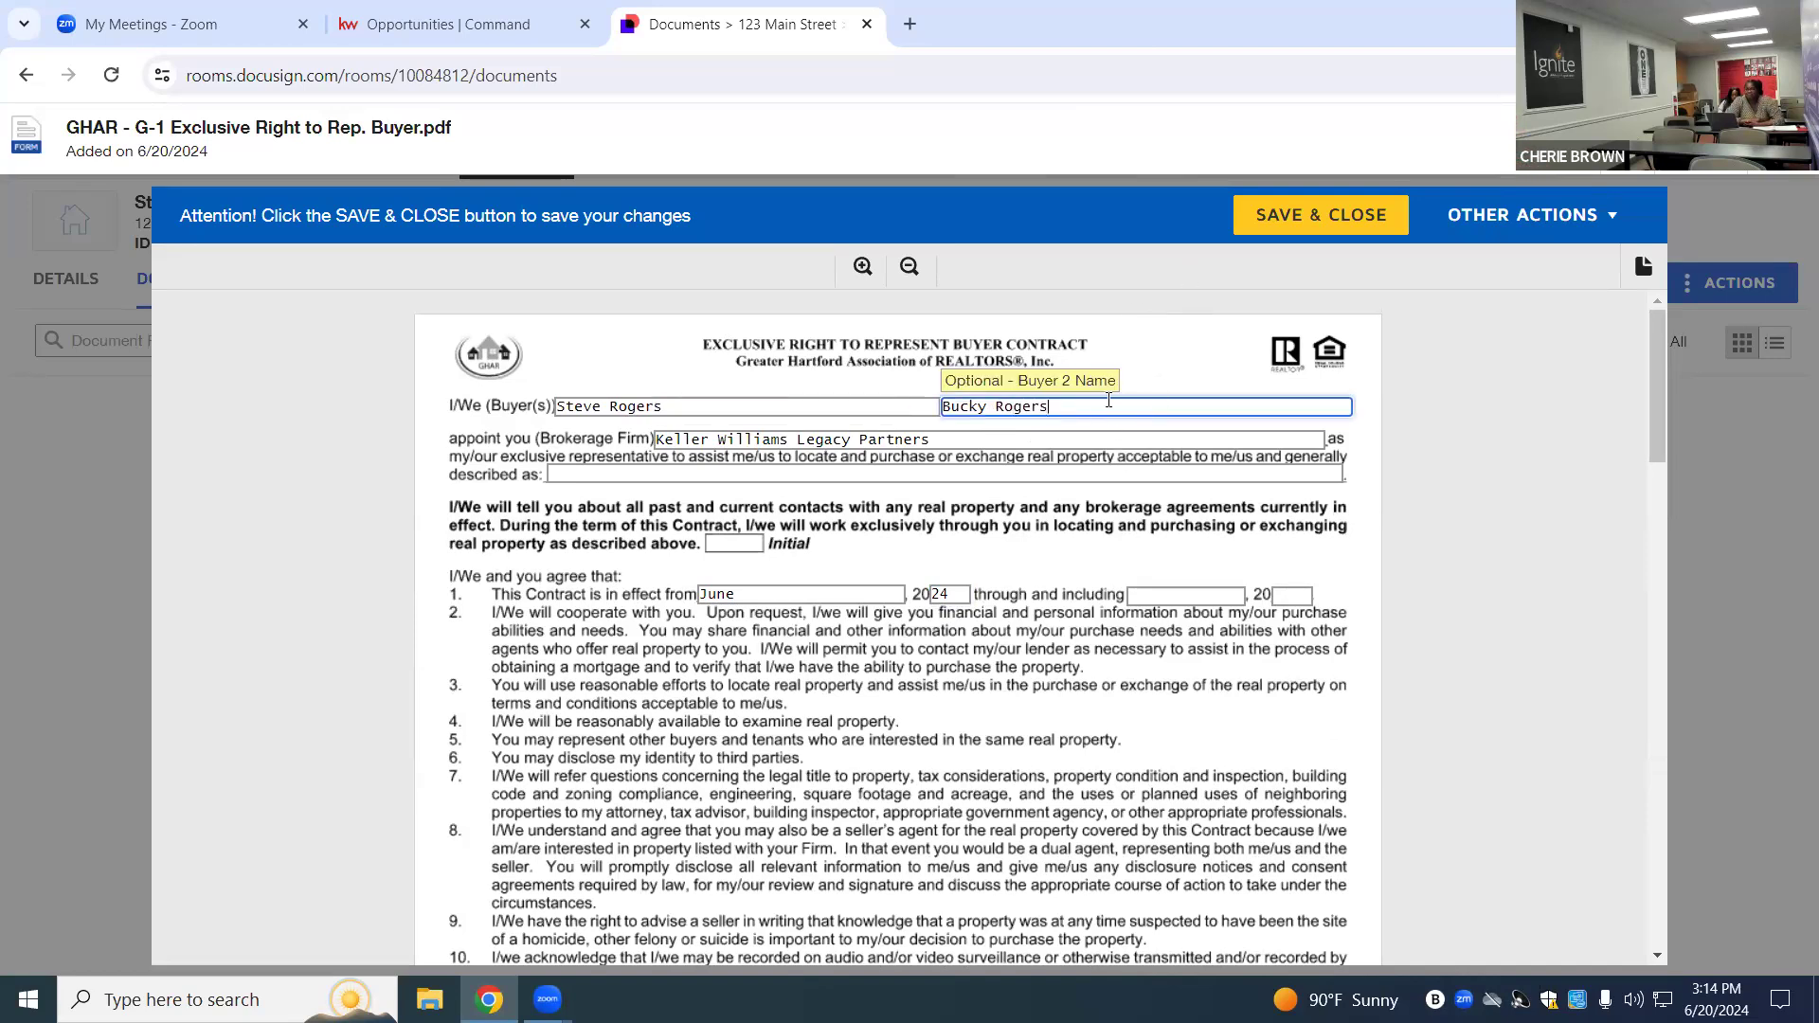
{"action": "left_click", "coordinate": [1268, 216]}
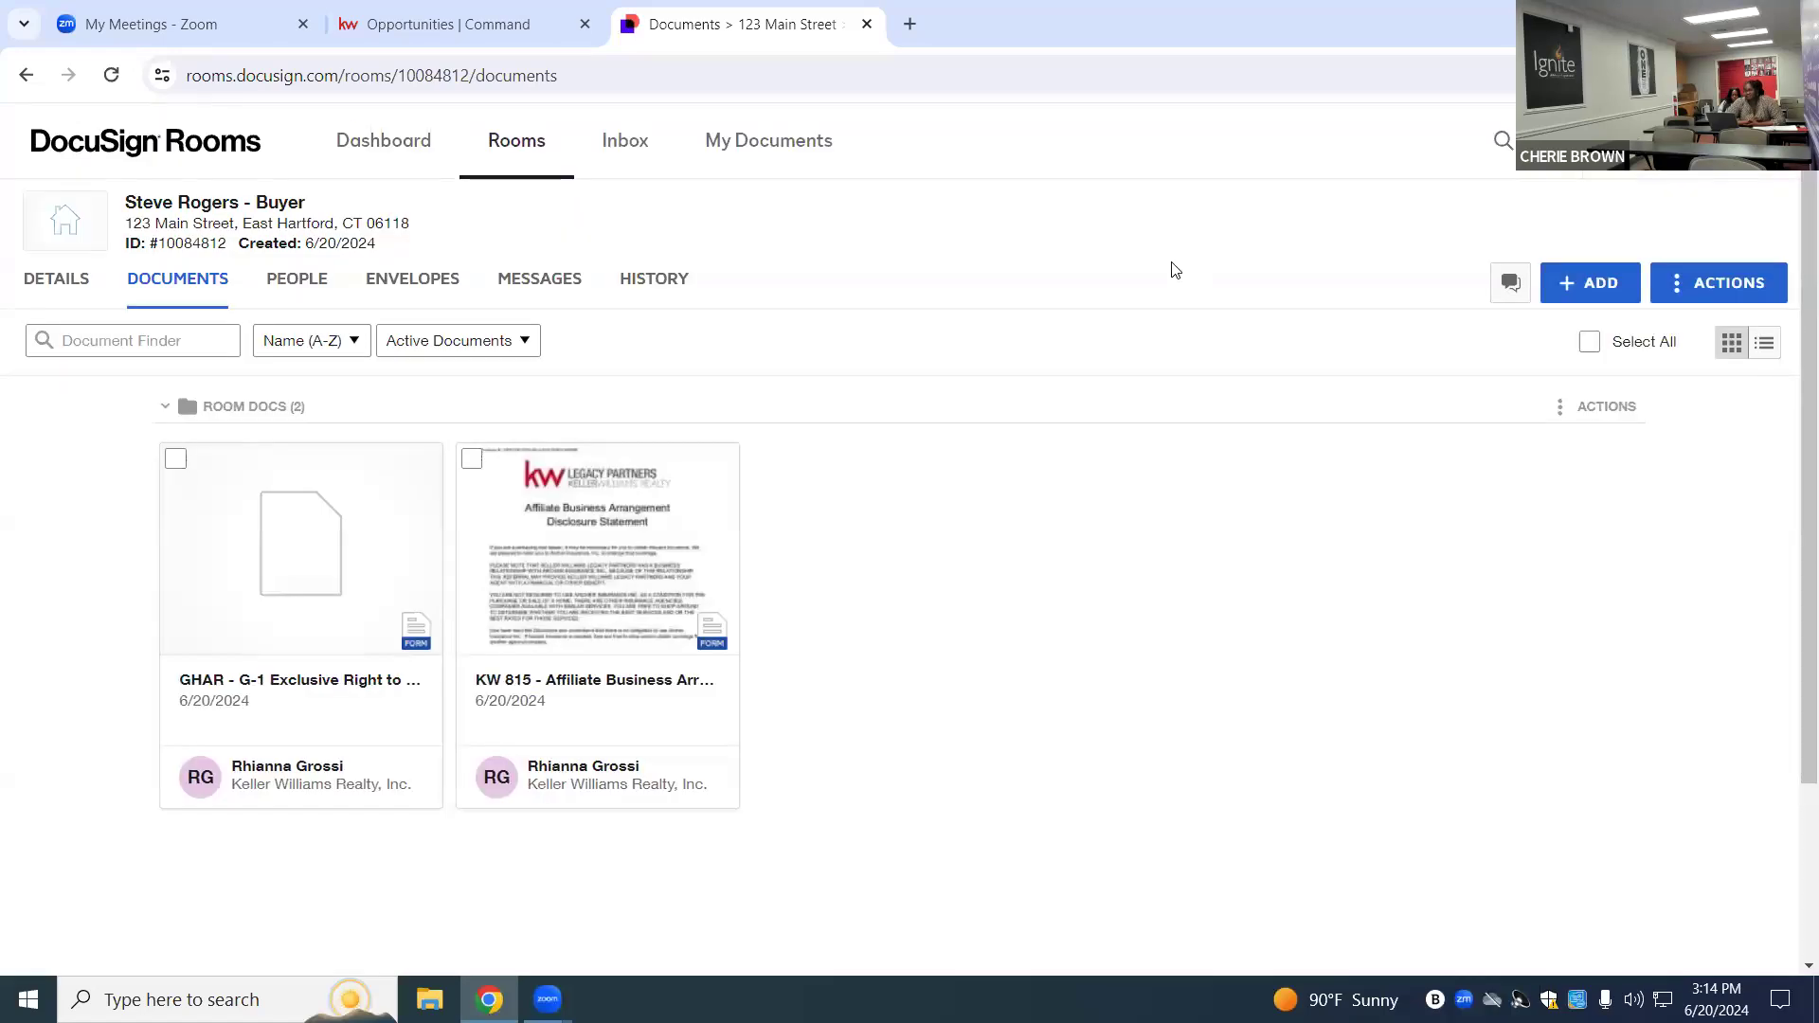
Open the KW 815 disclosure, review the buyers' printed names at the bottom, and save and close it.
{"action": "left_click", "coordinate": [699, 576]}
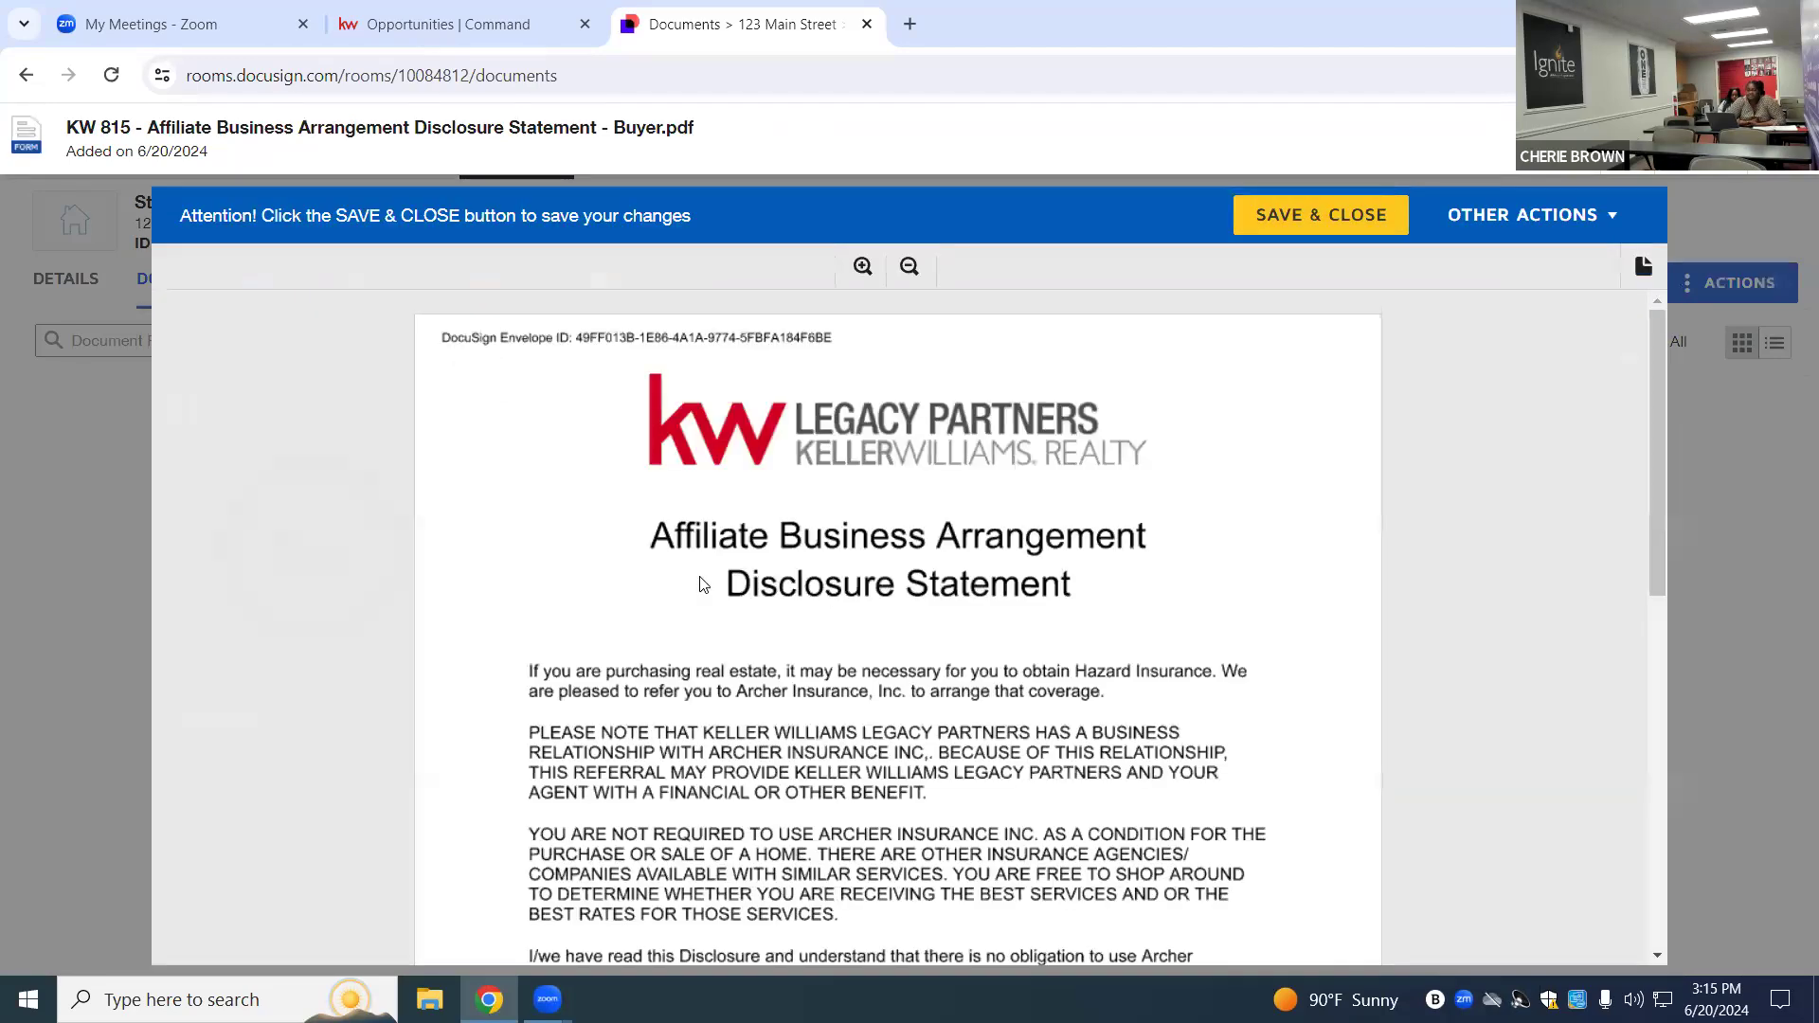
{"action": "scroll", "coordinate": [703, 584], "scroll_direction": "down", "scroll_amount": 10}
{"action": "scroll", "coordinate": [704, 584], "scroll_direction": "up", "scroll_amount": 1}
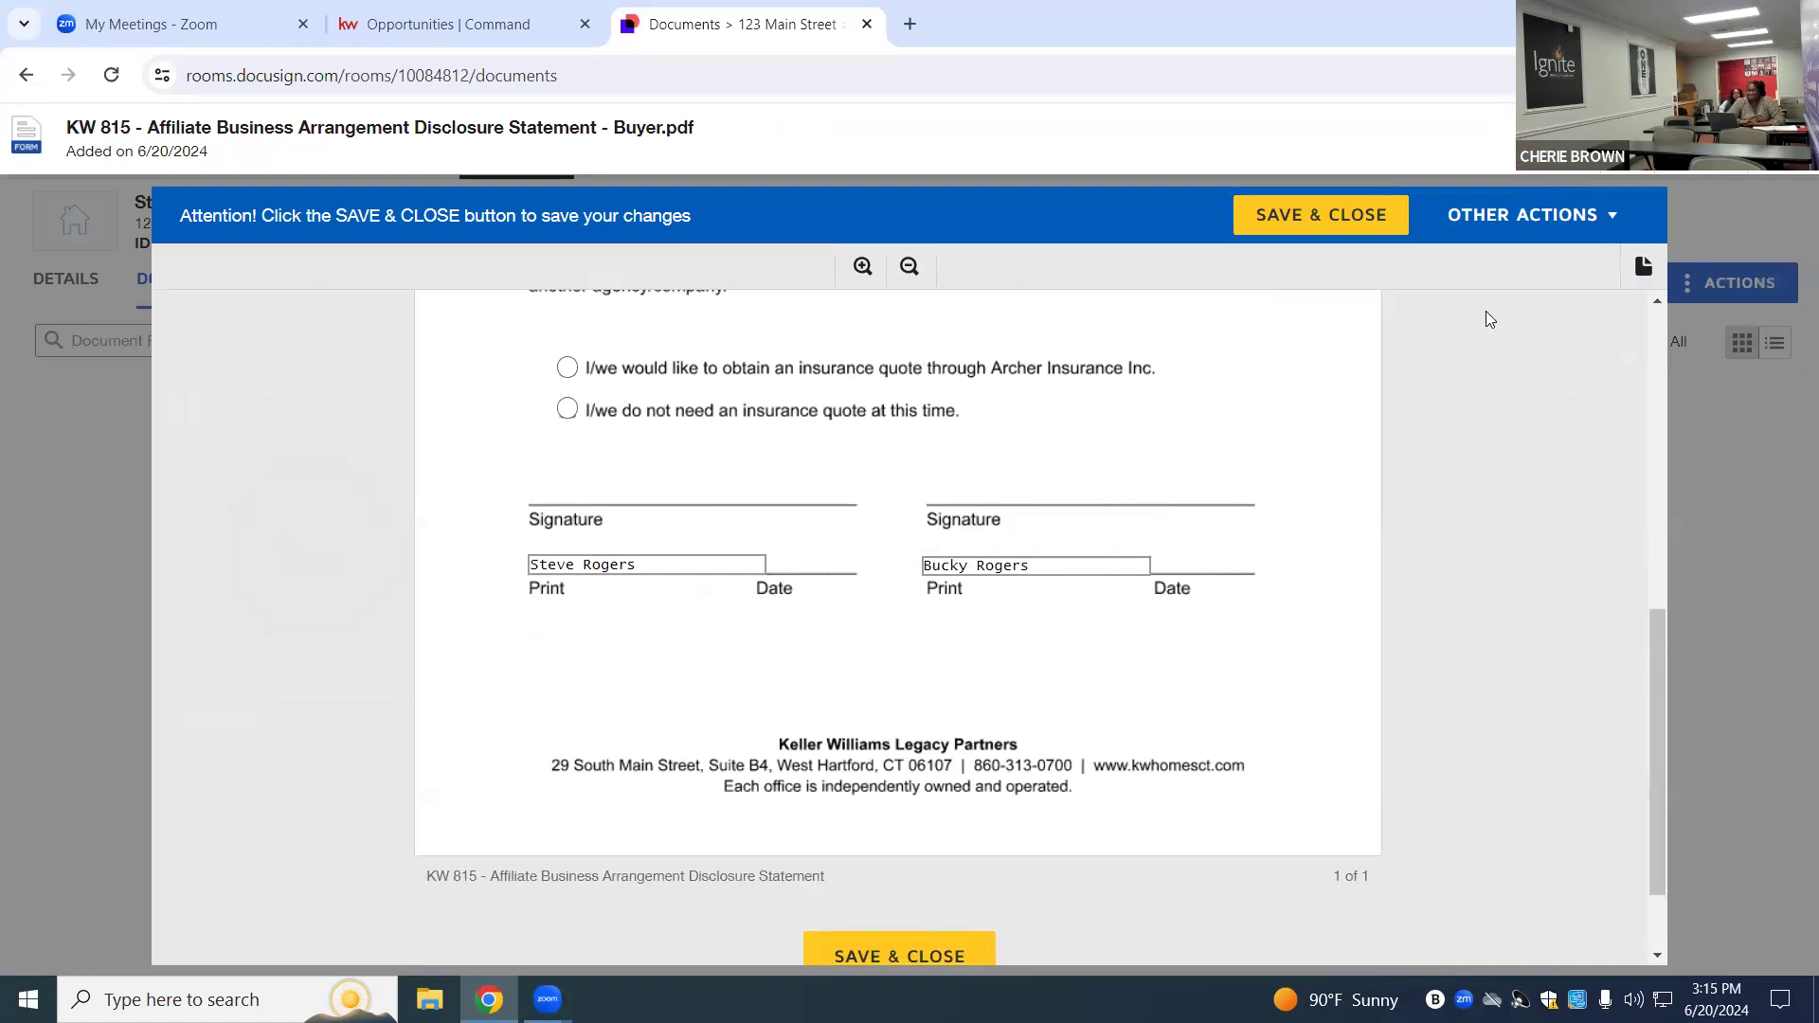
{"action": "left_click", "coordinate": [1323, 223]}
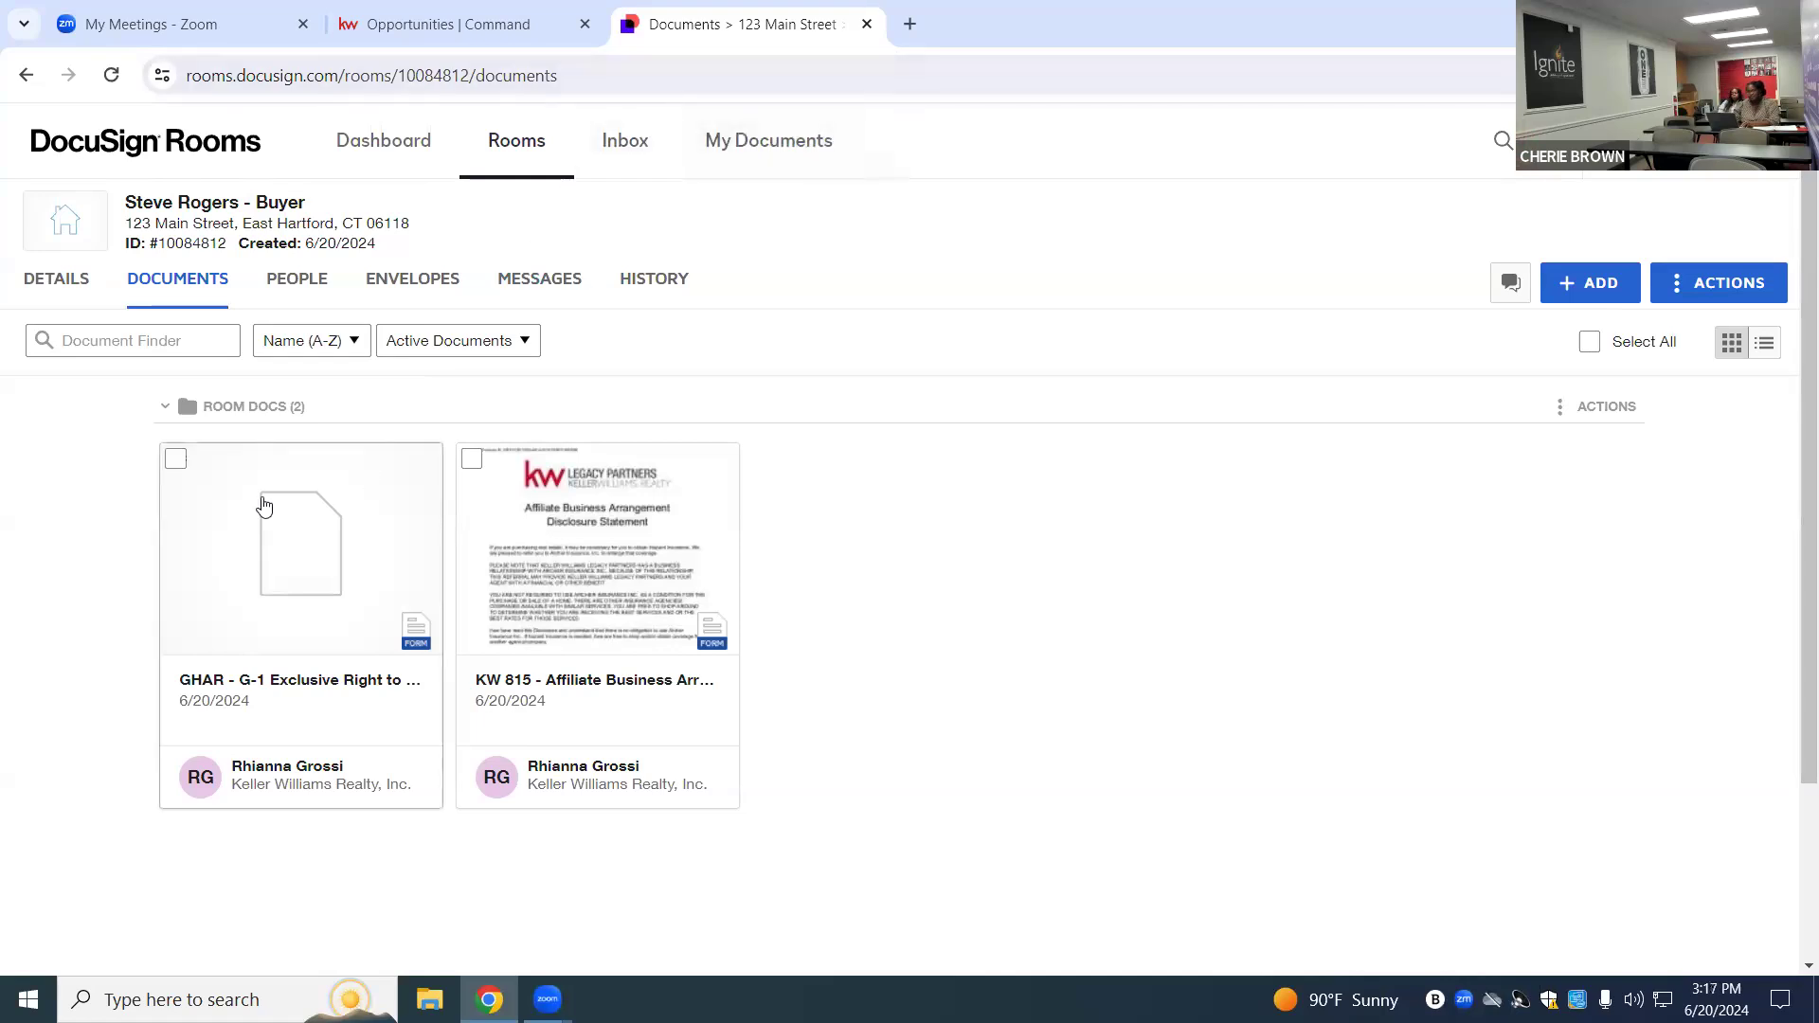
Select both the GHAR G-1 contract and KW 815 disclosure and create an envelope from them.
{"action": "left_click", "coordinate": [175, 459]}
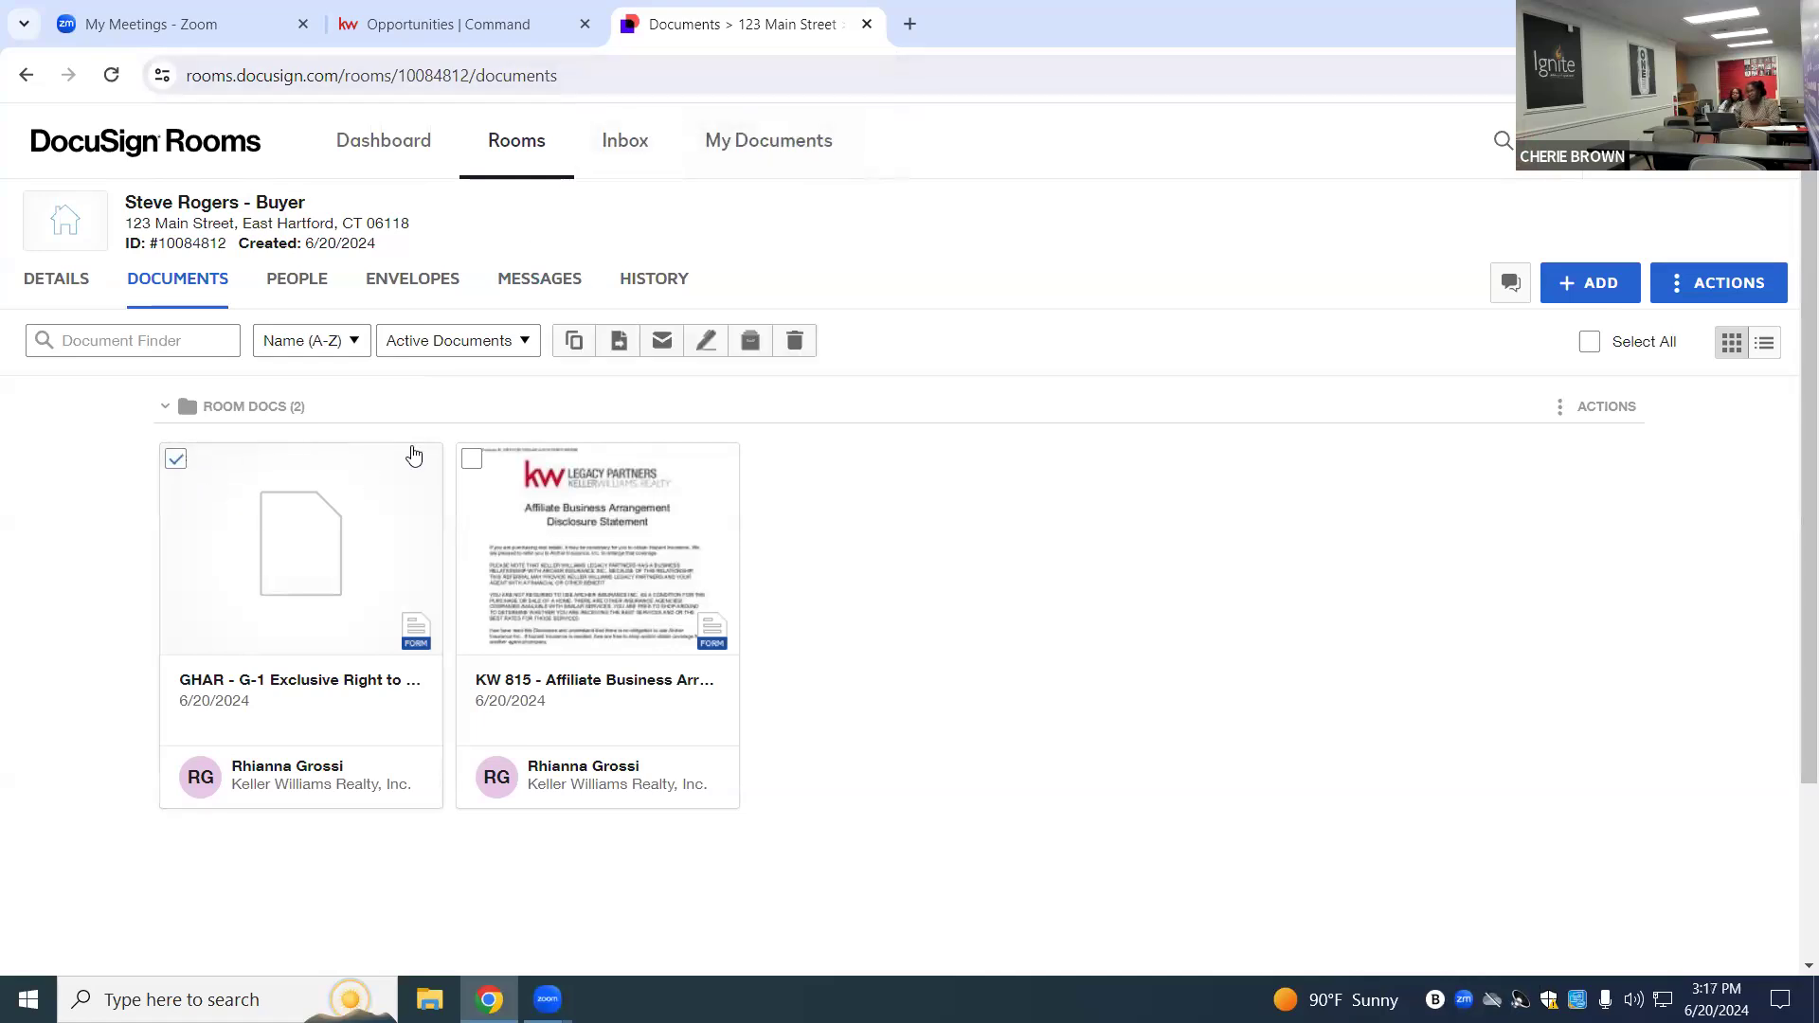
{"action": "left_click", "coordinate": [469, 460]}
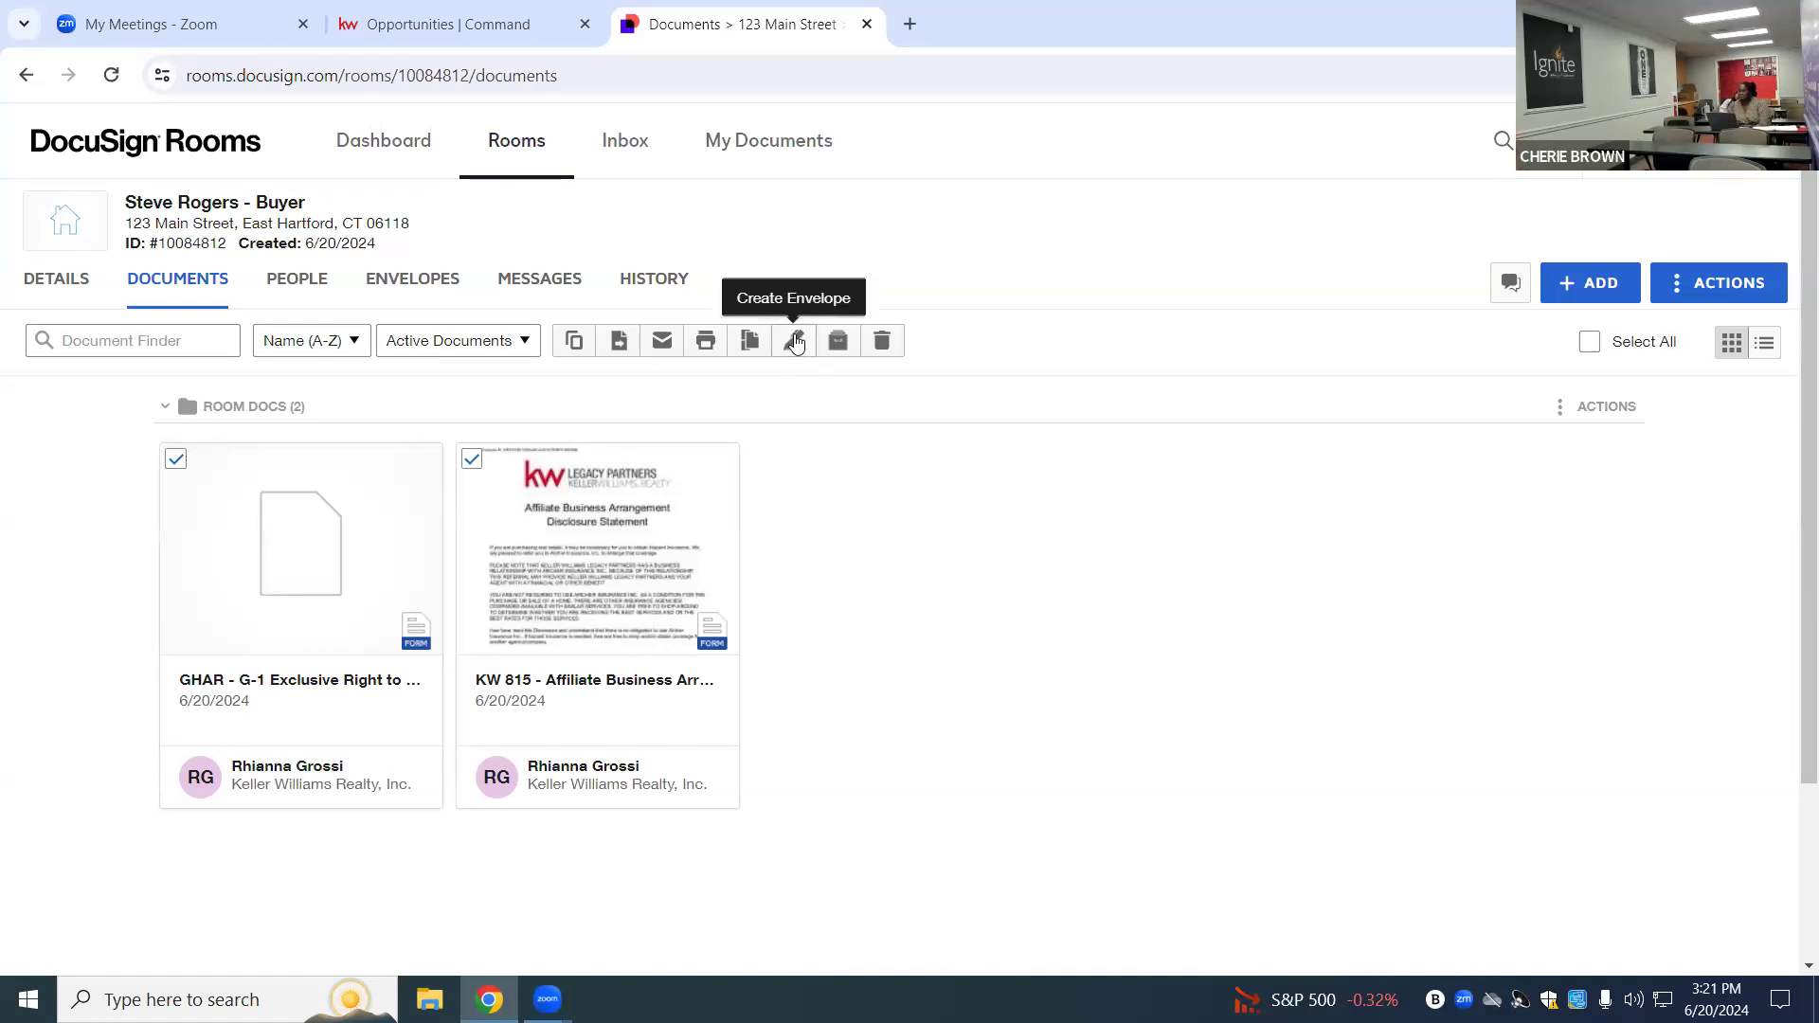
{"action": "left_click", "coordinate": [795, 343]}
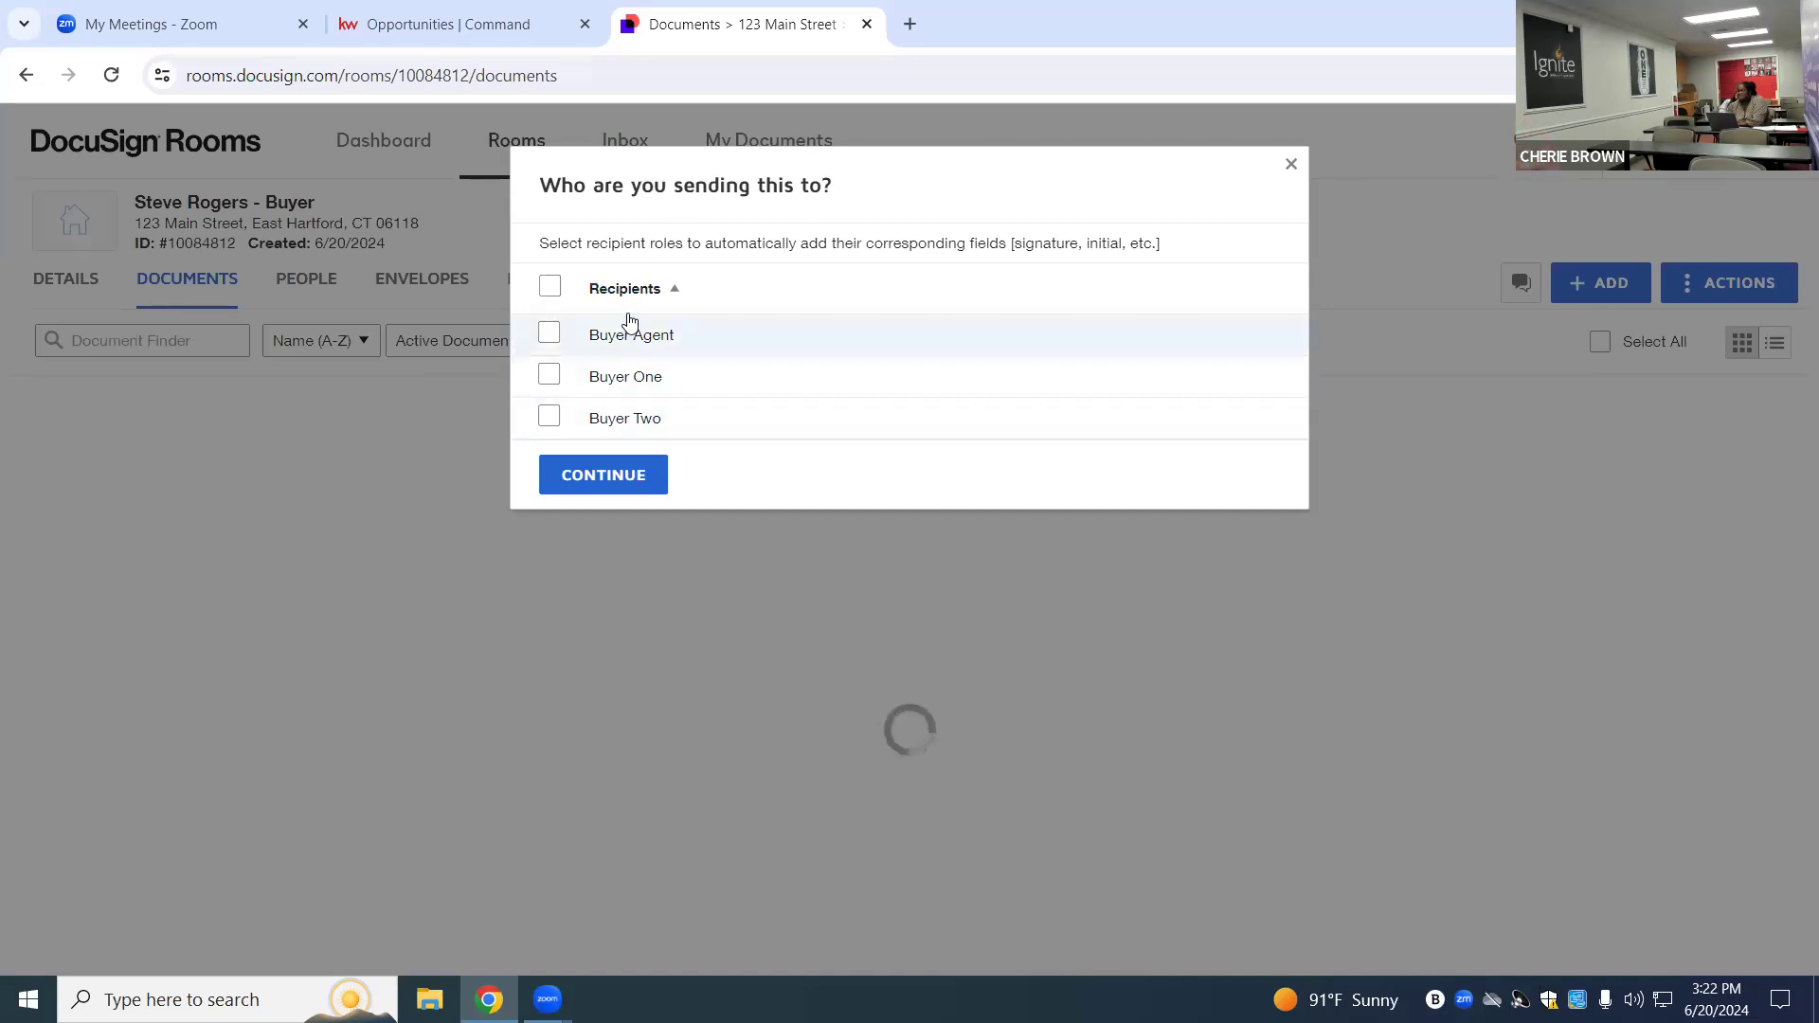
Select all three recipient roles (Buyer Agent, Buyer One, Buyer Two) and continue.
{"action": "left_click", "coordinate": [550, 286]}
{"action": "left_click", "coordinate": [601, 470]}
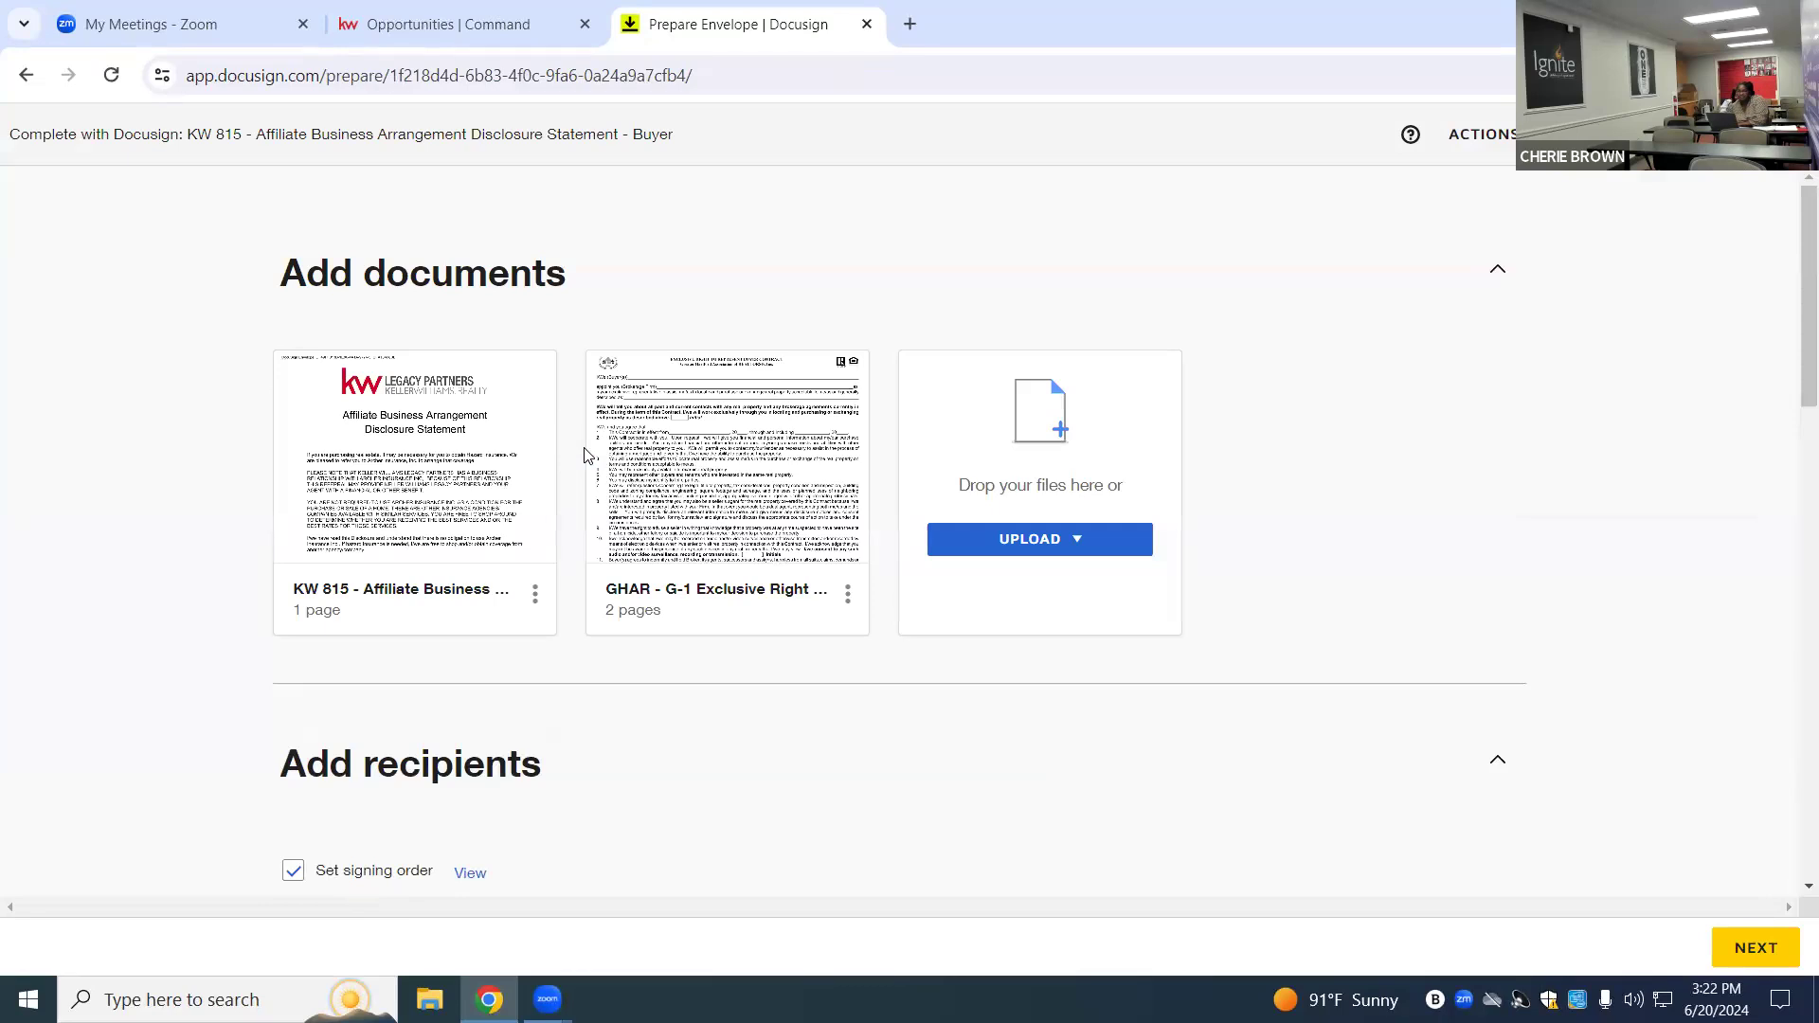
{"action": "mouse_move", "coordinate": [358, 477]}
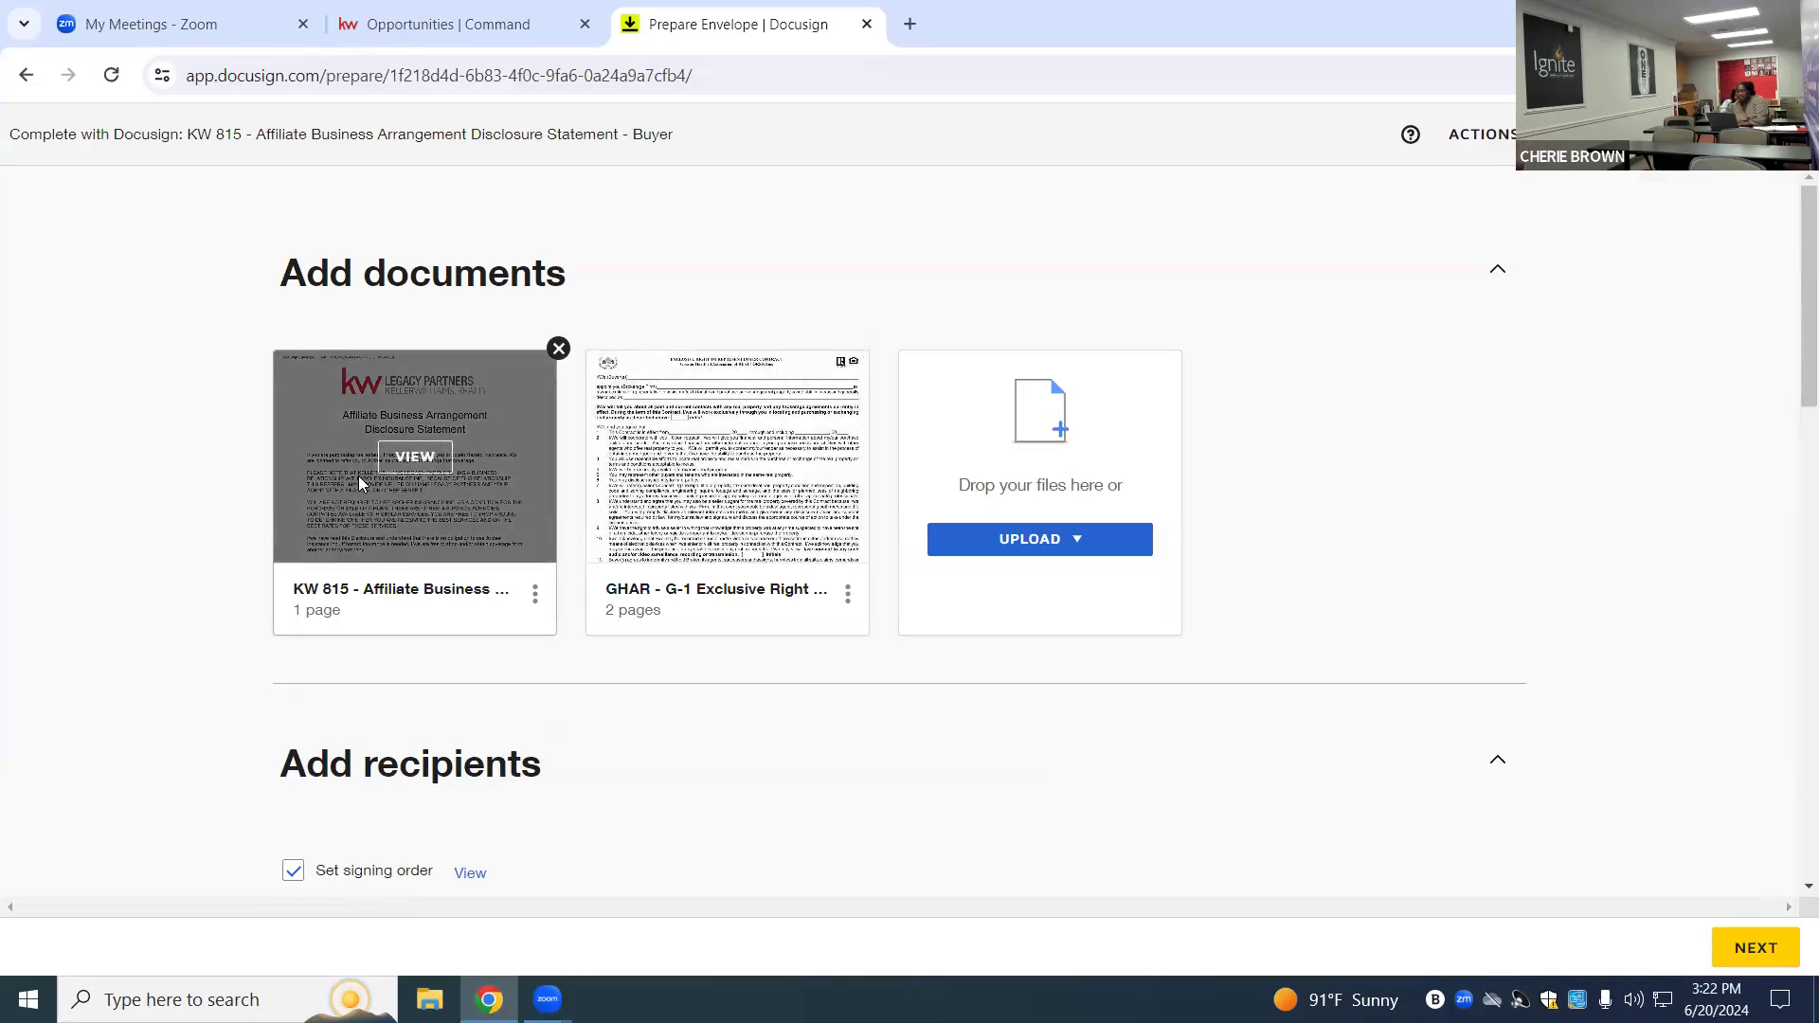
{"action": "mouse_move", "coordinate": [699, 487]}
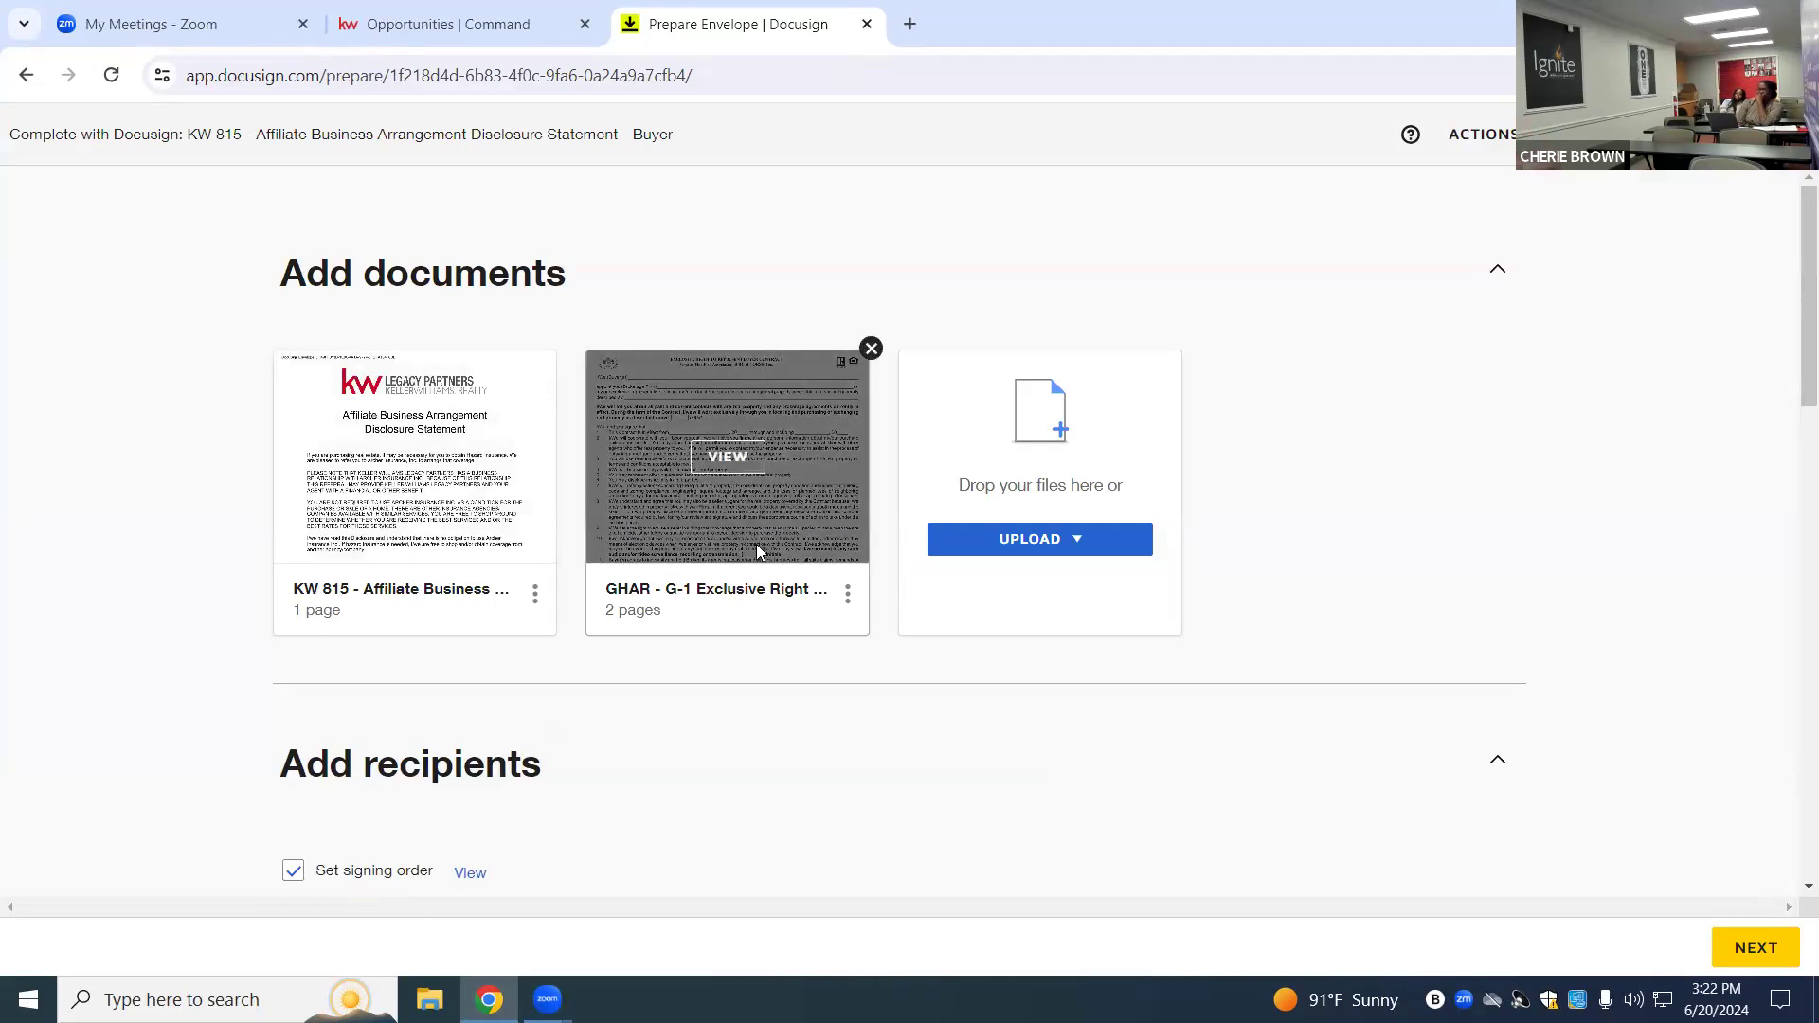
{"action": "left_click_drag", "start_coordinate": [756, 544], "coordinate": [356, 587]}
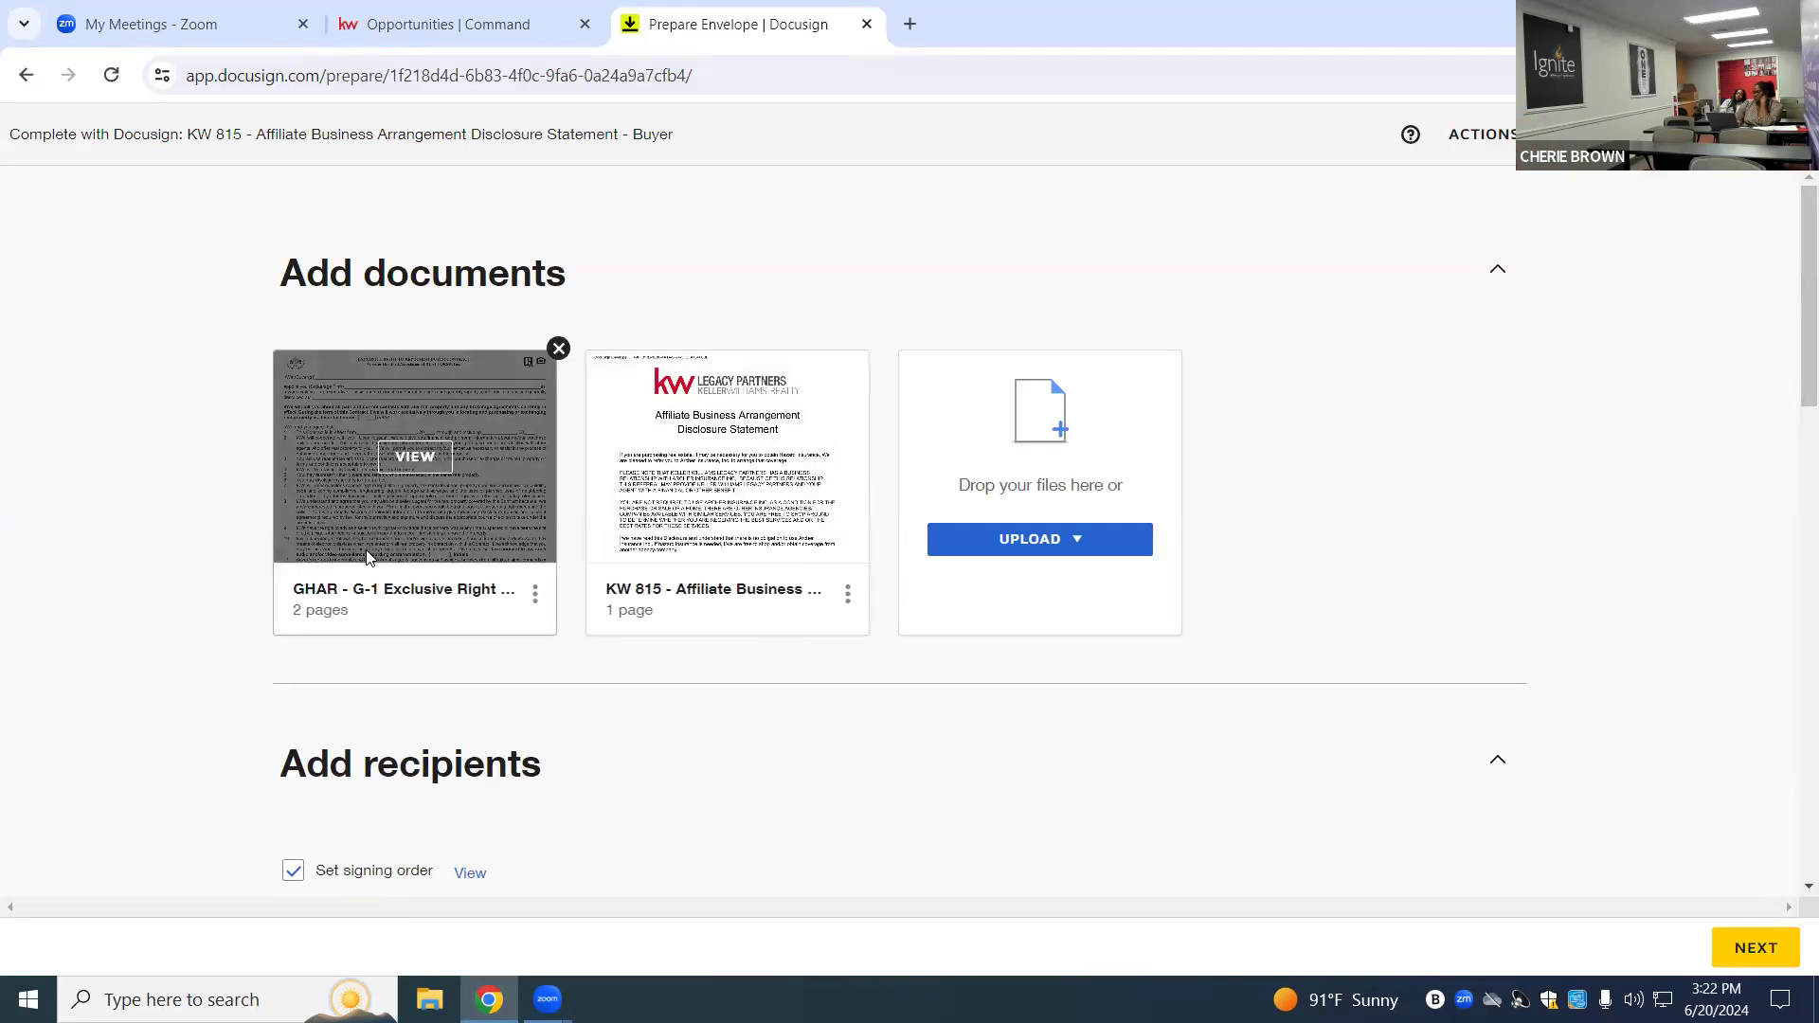
{"action": "left_click", "coordinate": [1020, 548]}
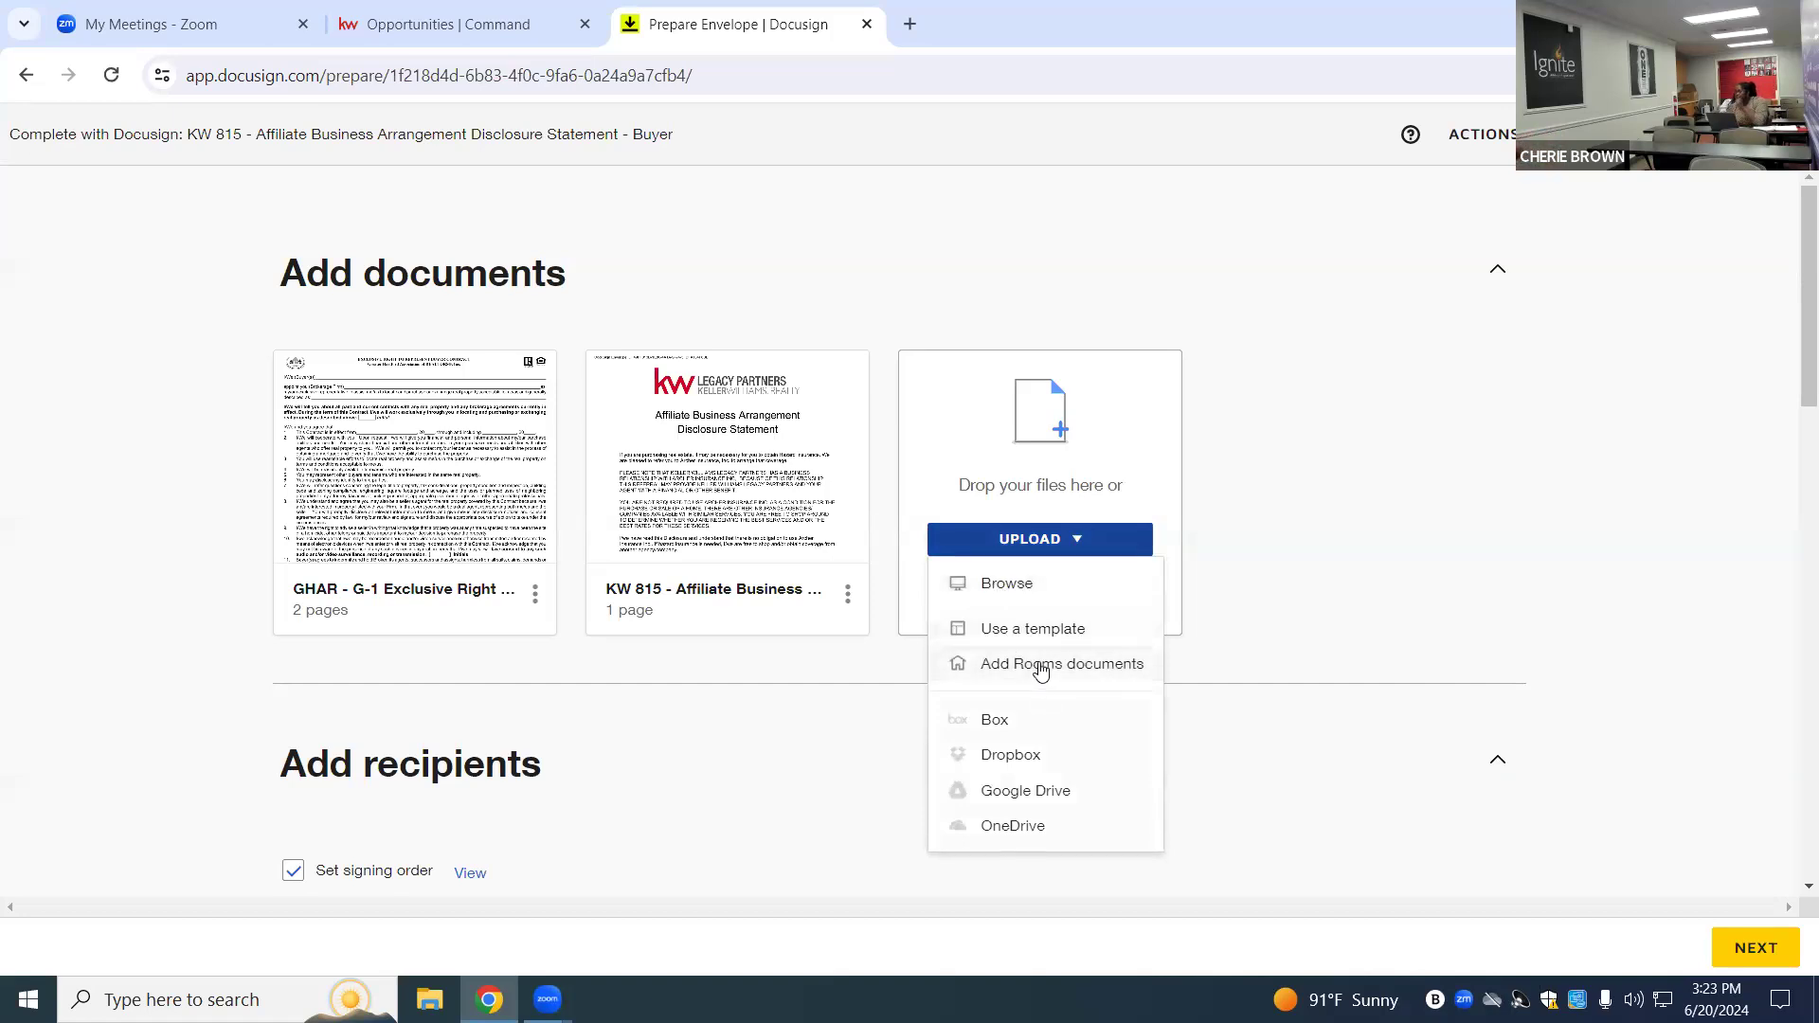
{"action": "left_click", "coordinate": [1418, 479]}
{"action": "scroll", "coordinate": [1226, 475], "scroll_direction": "down", "scroll_amount": 3}
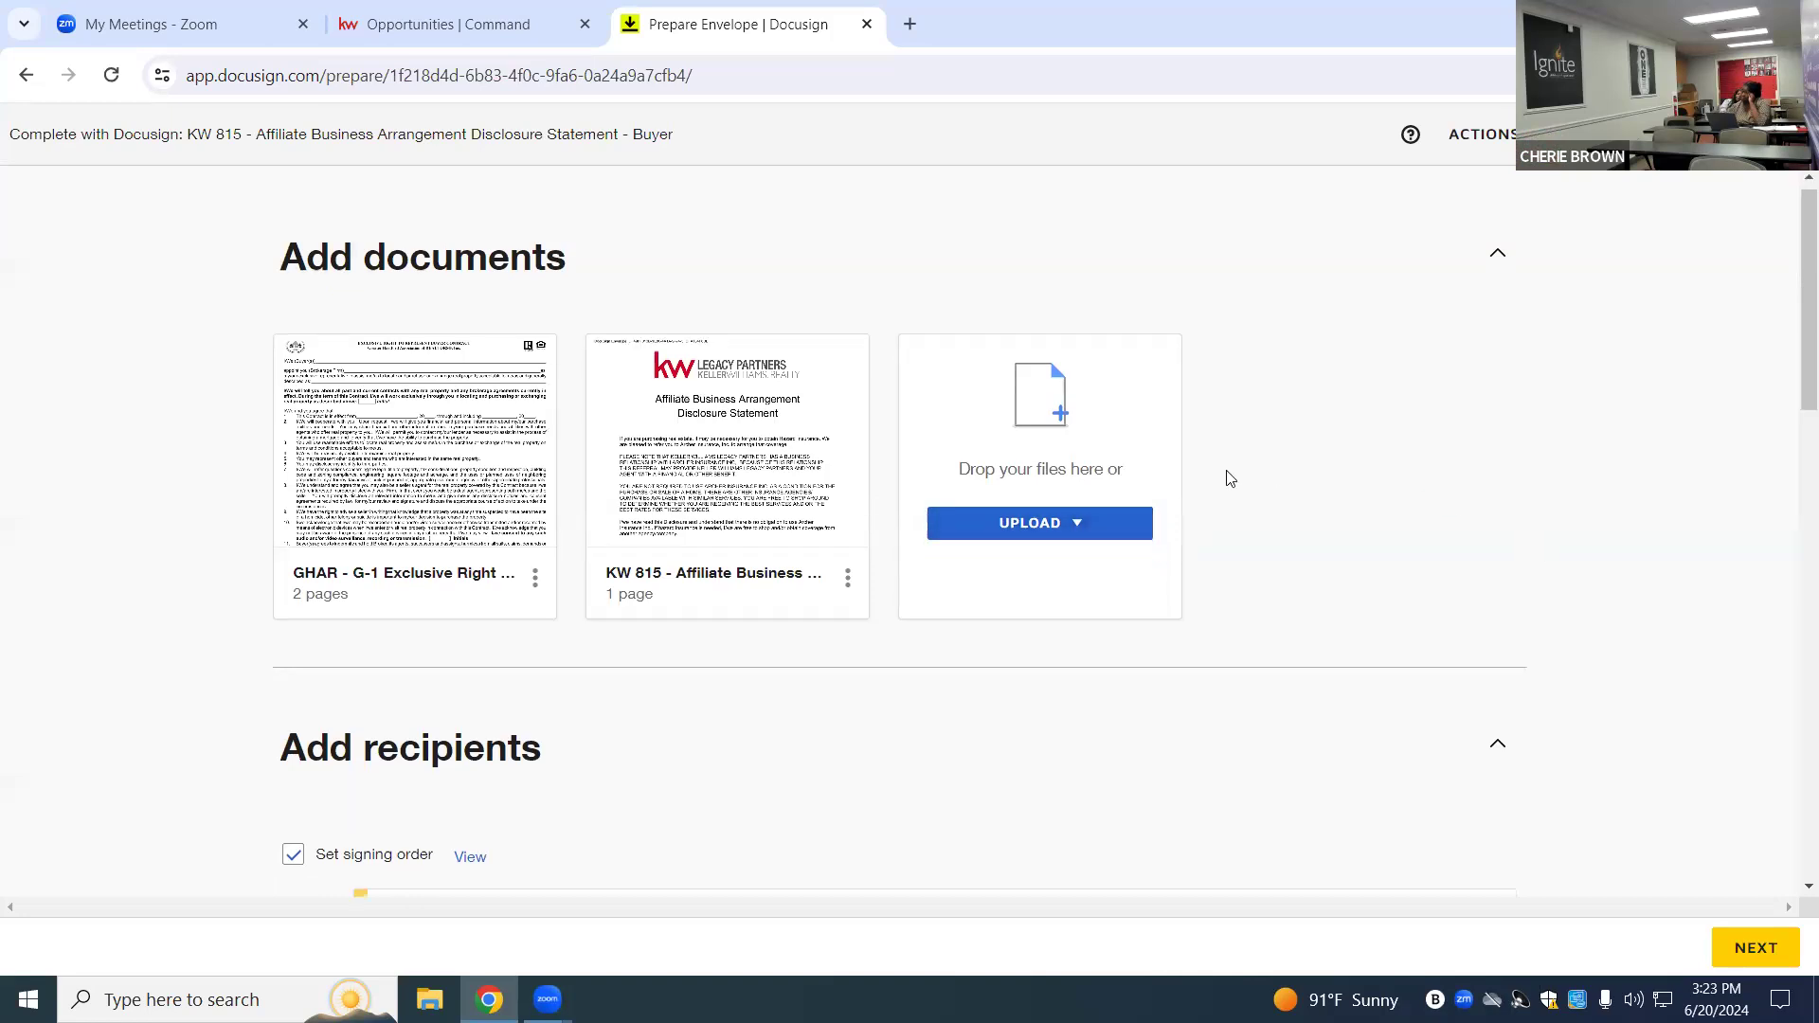
Review the recipient entries and uncheck Set signing order in Add recipients.
{"action": "scroll", "coordinate": [1203, 457], "scroll_direction": "down", "scroll_amount": 4}
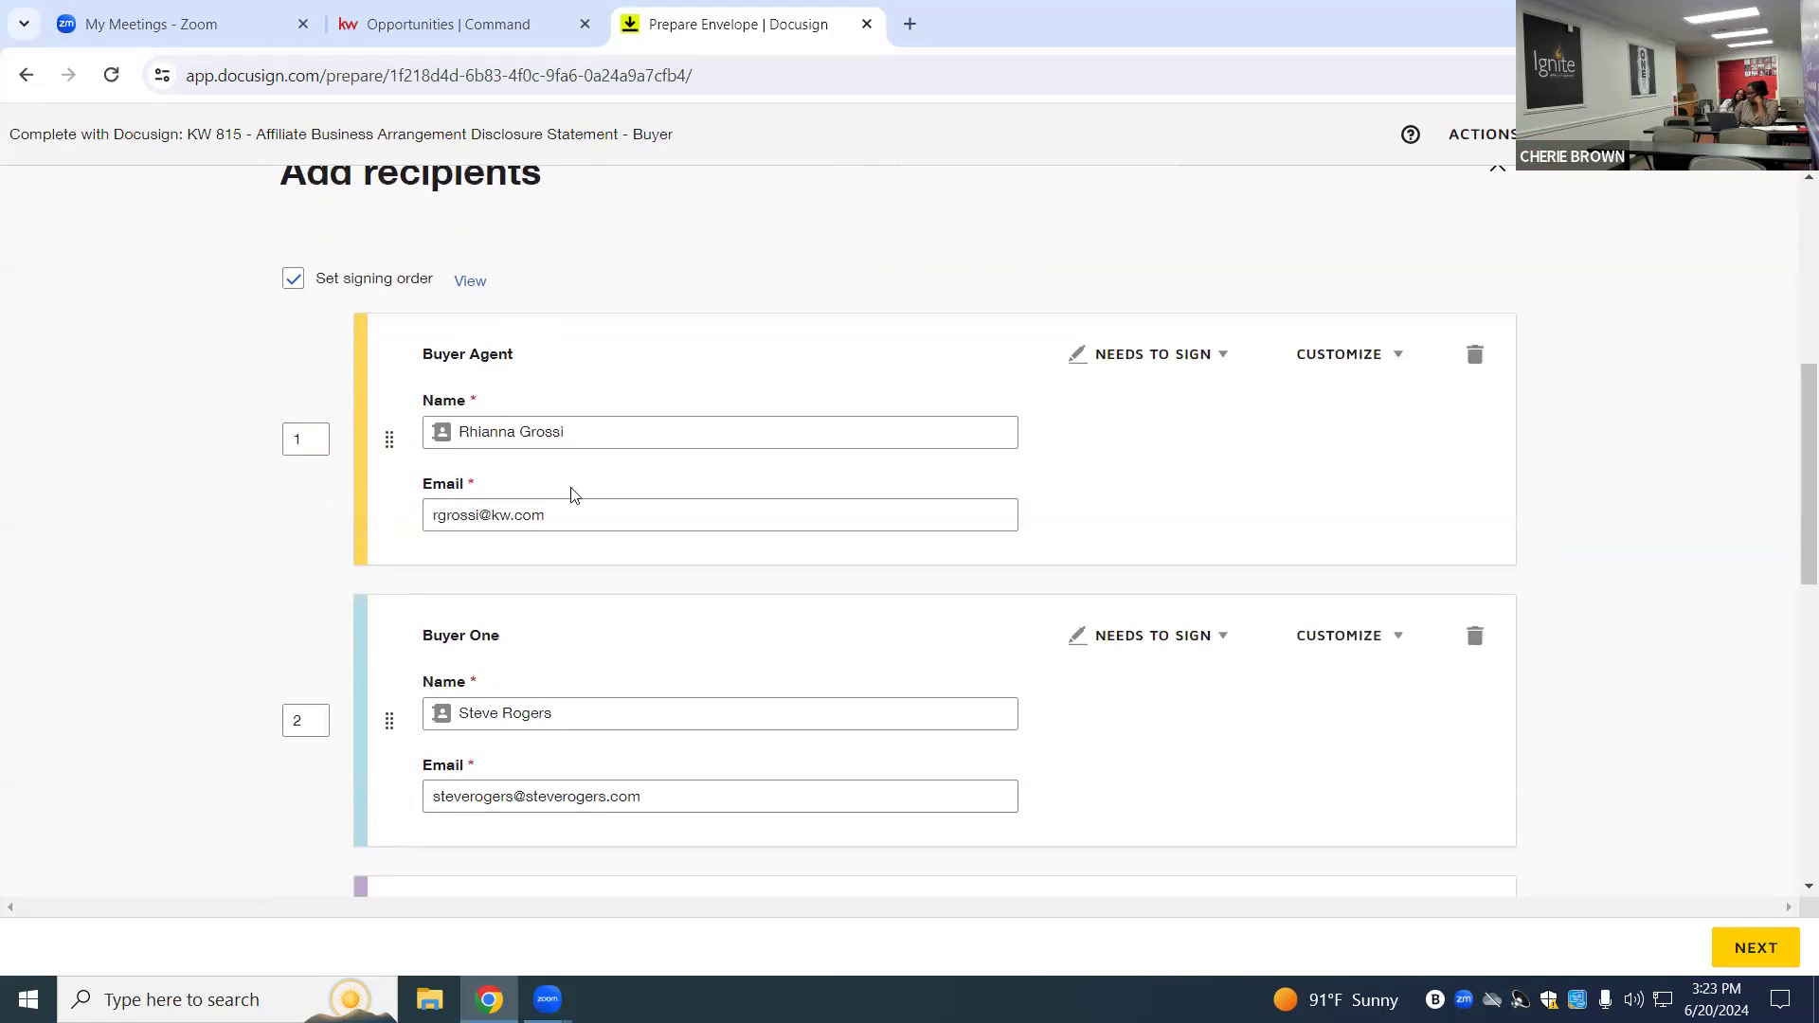
{"action": "scroll", "coordinate": [574, 495], "scroll_direction": "down", "scroll_amount": 2}
{"action": "scroll", "coordinate": [574, 495], "scroll_direction": "down", "scroll_amount": 2}
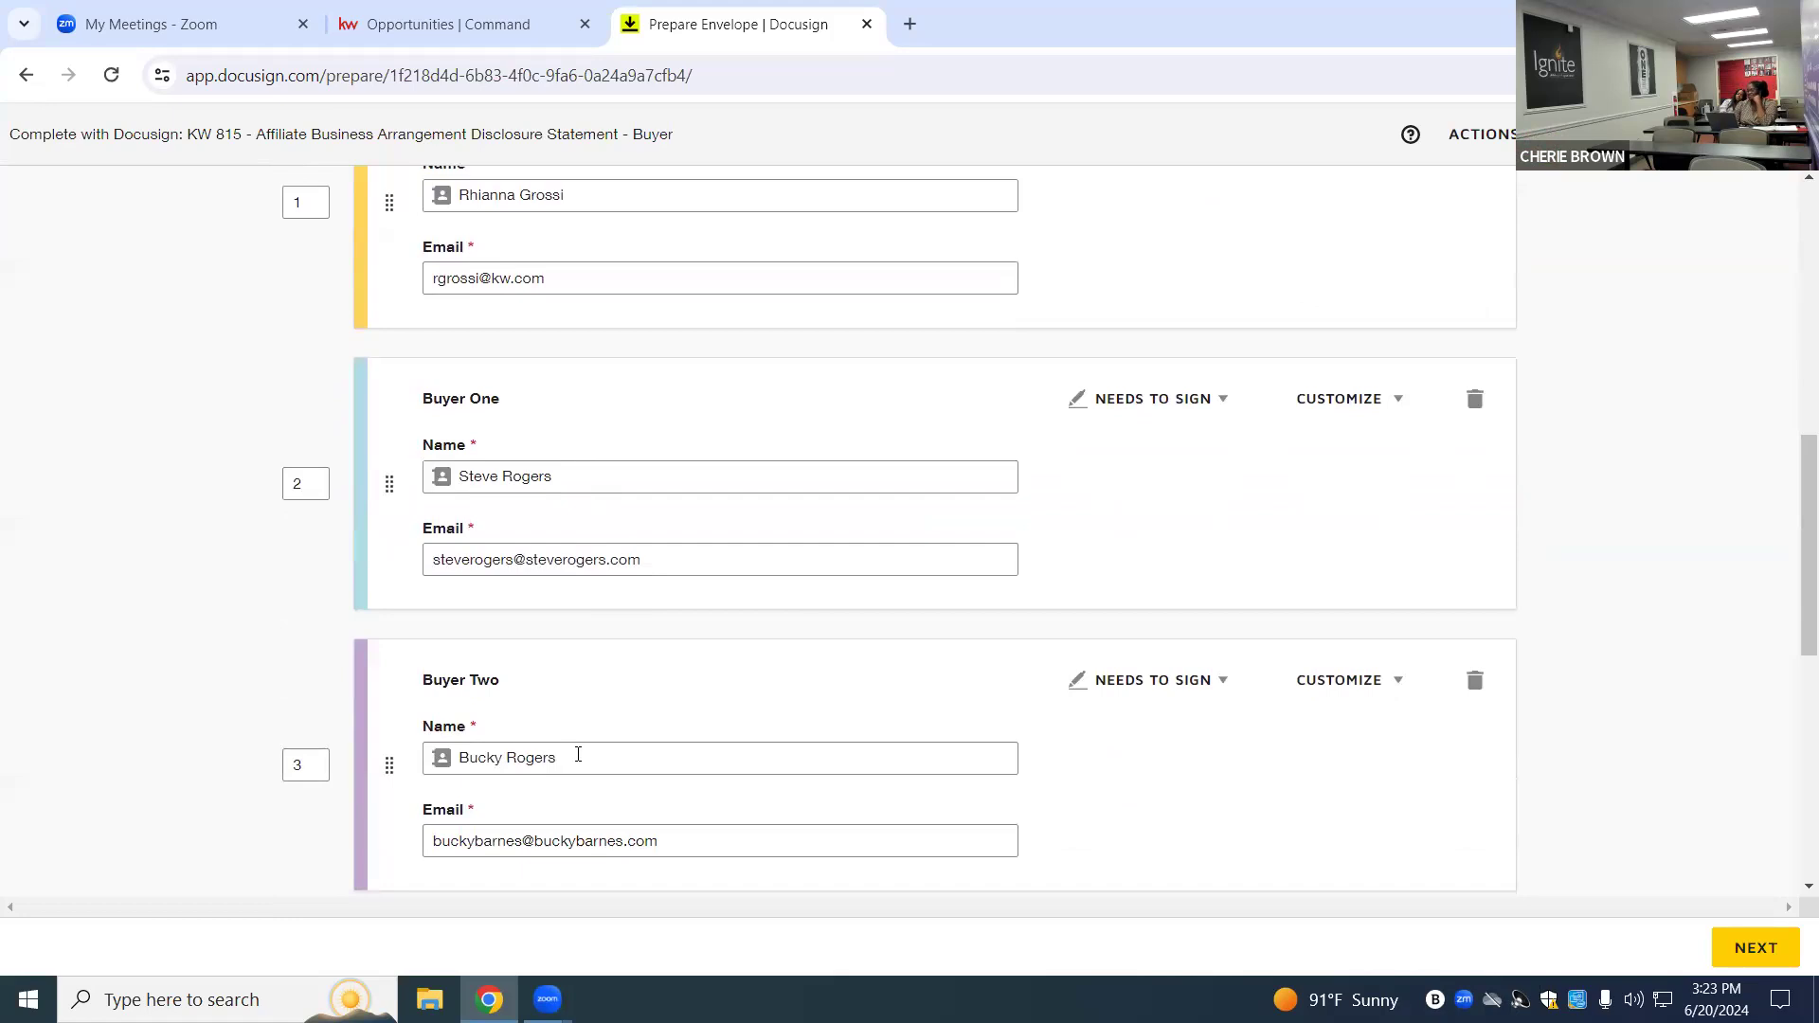
{"action": "left_click", "coordinate": [446, 755]}
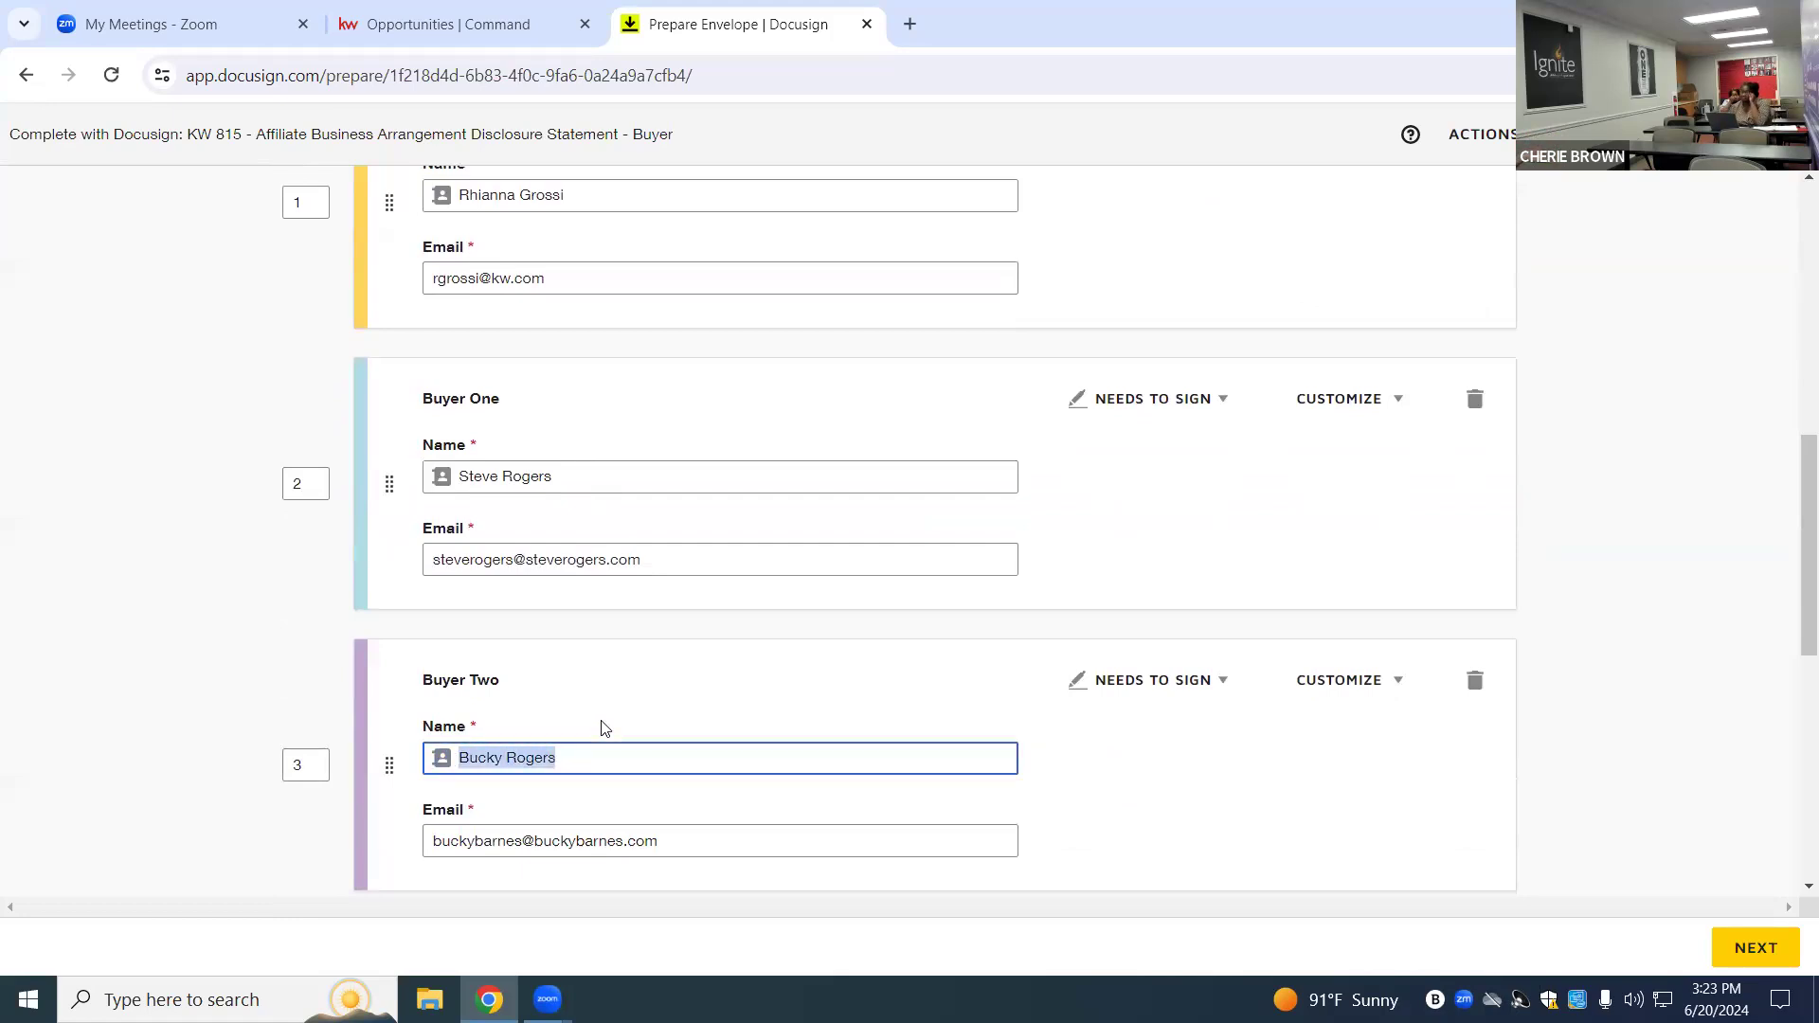
{"action": "scroll", "coordinate": [601, 727], "scroll_direction": "up", "scroll_amount": 3}
{"action": "scroll", "coordinate": [572, 629], "scroll_direction": "down", "scroll_amount": 1}
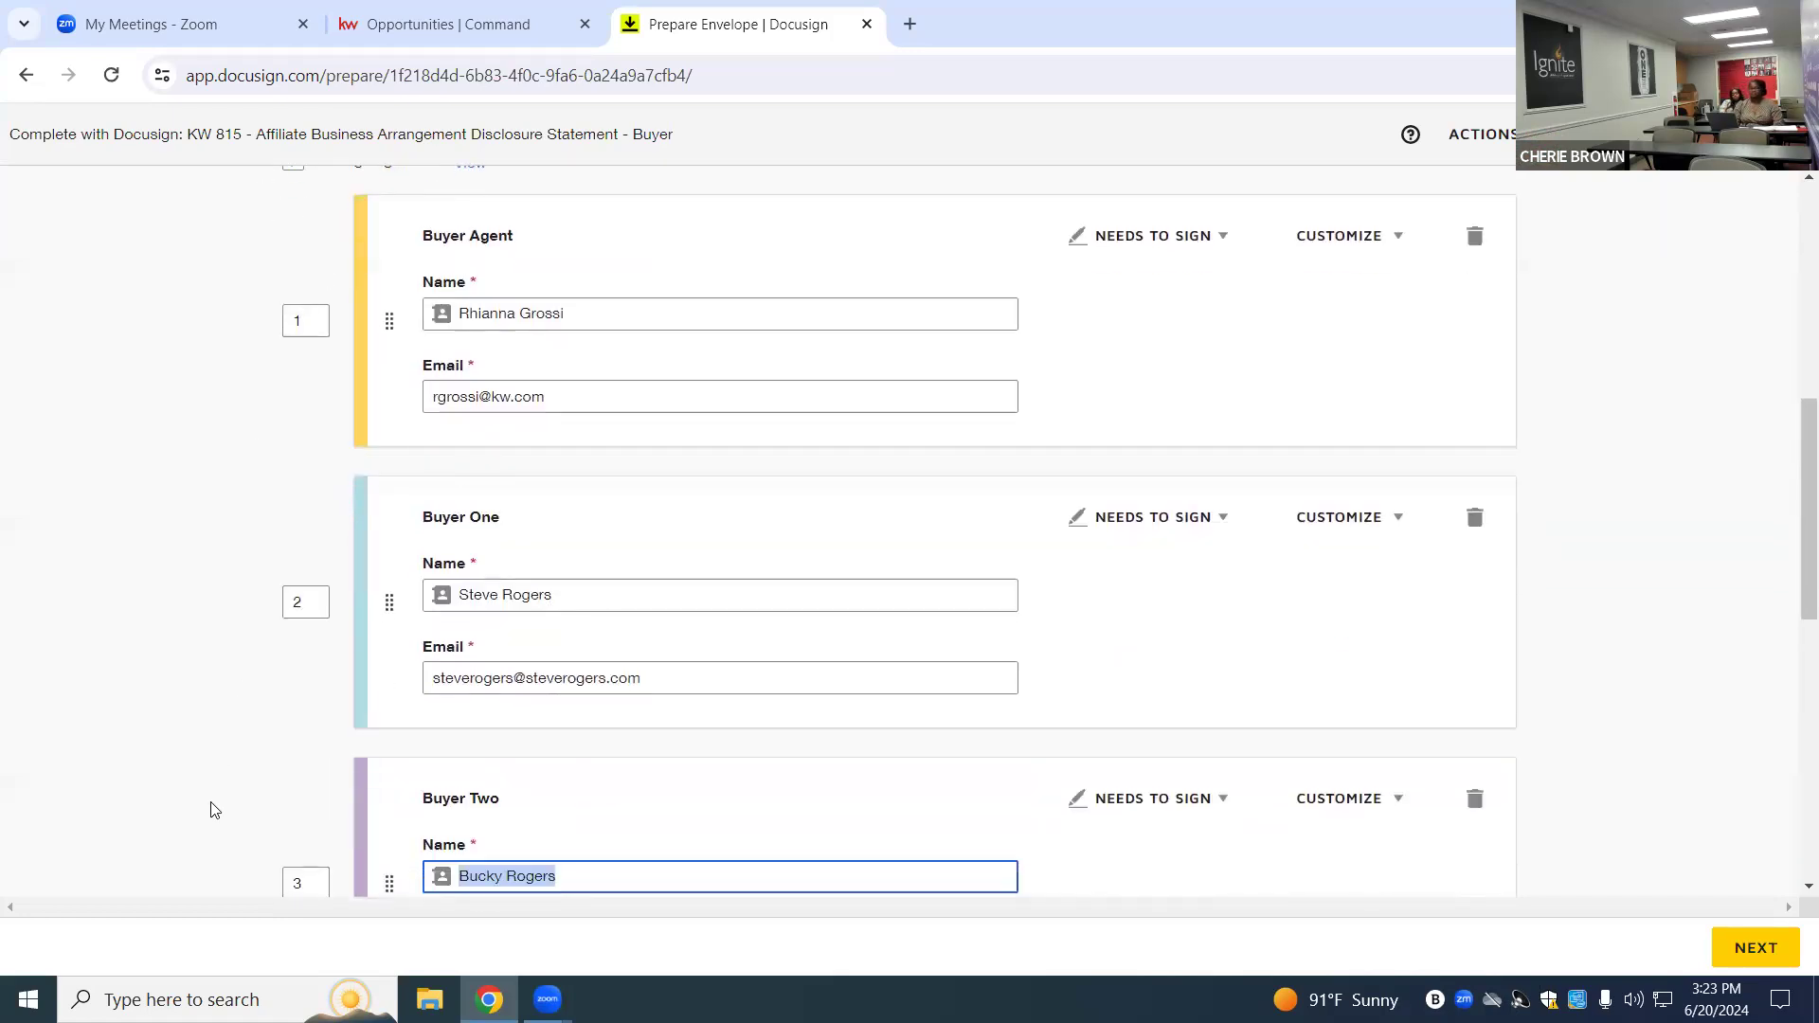
{"action": "scroll", "coordinate": [294, 857], "scroll_direction": "up", "scroll_amount": 3}
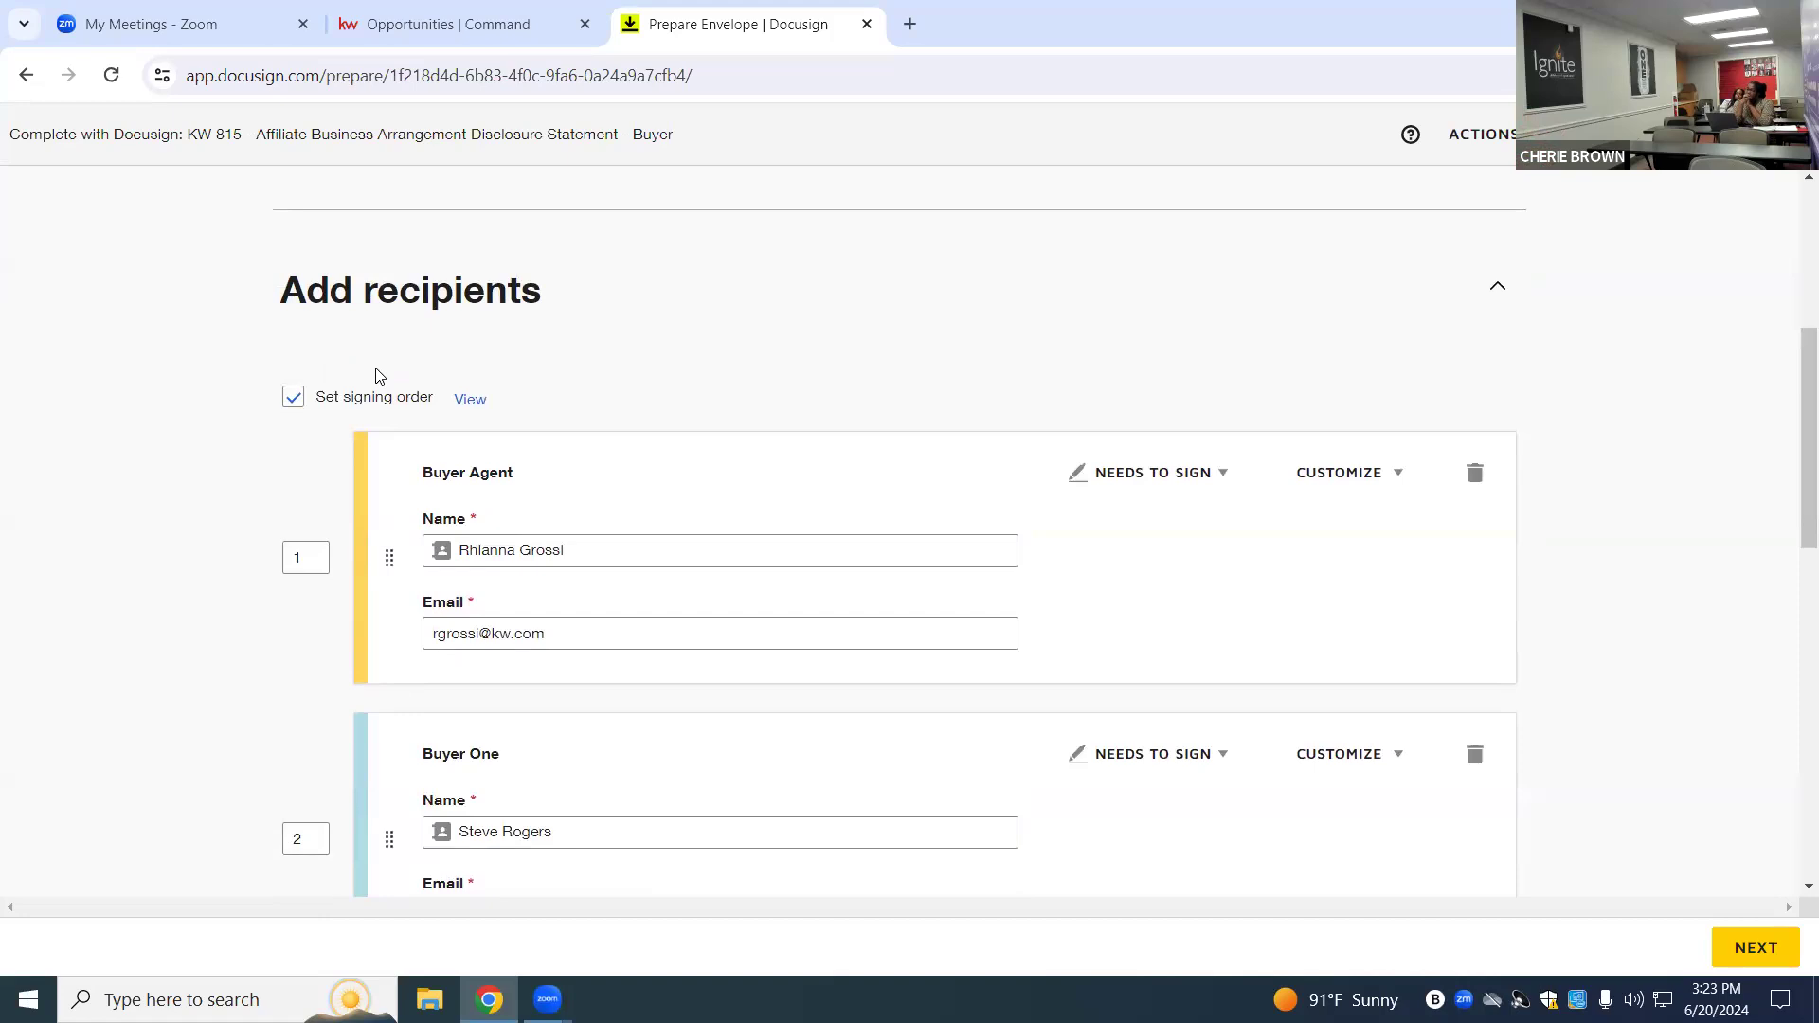
{"action": "left_click", "coordinate": [293, 399]}
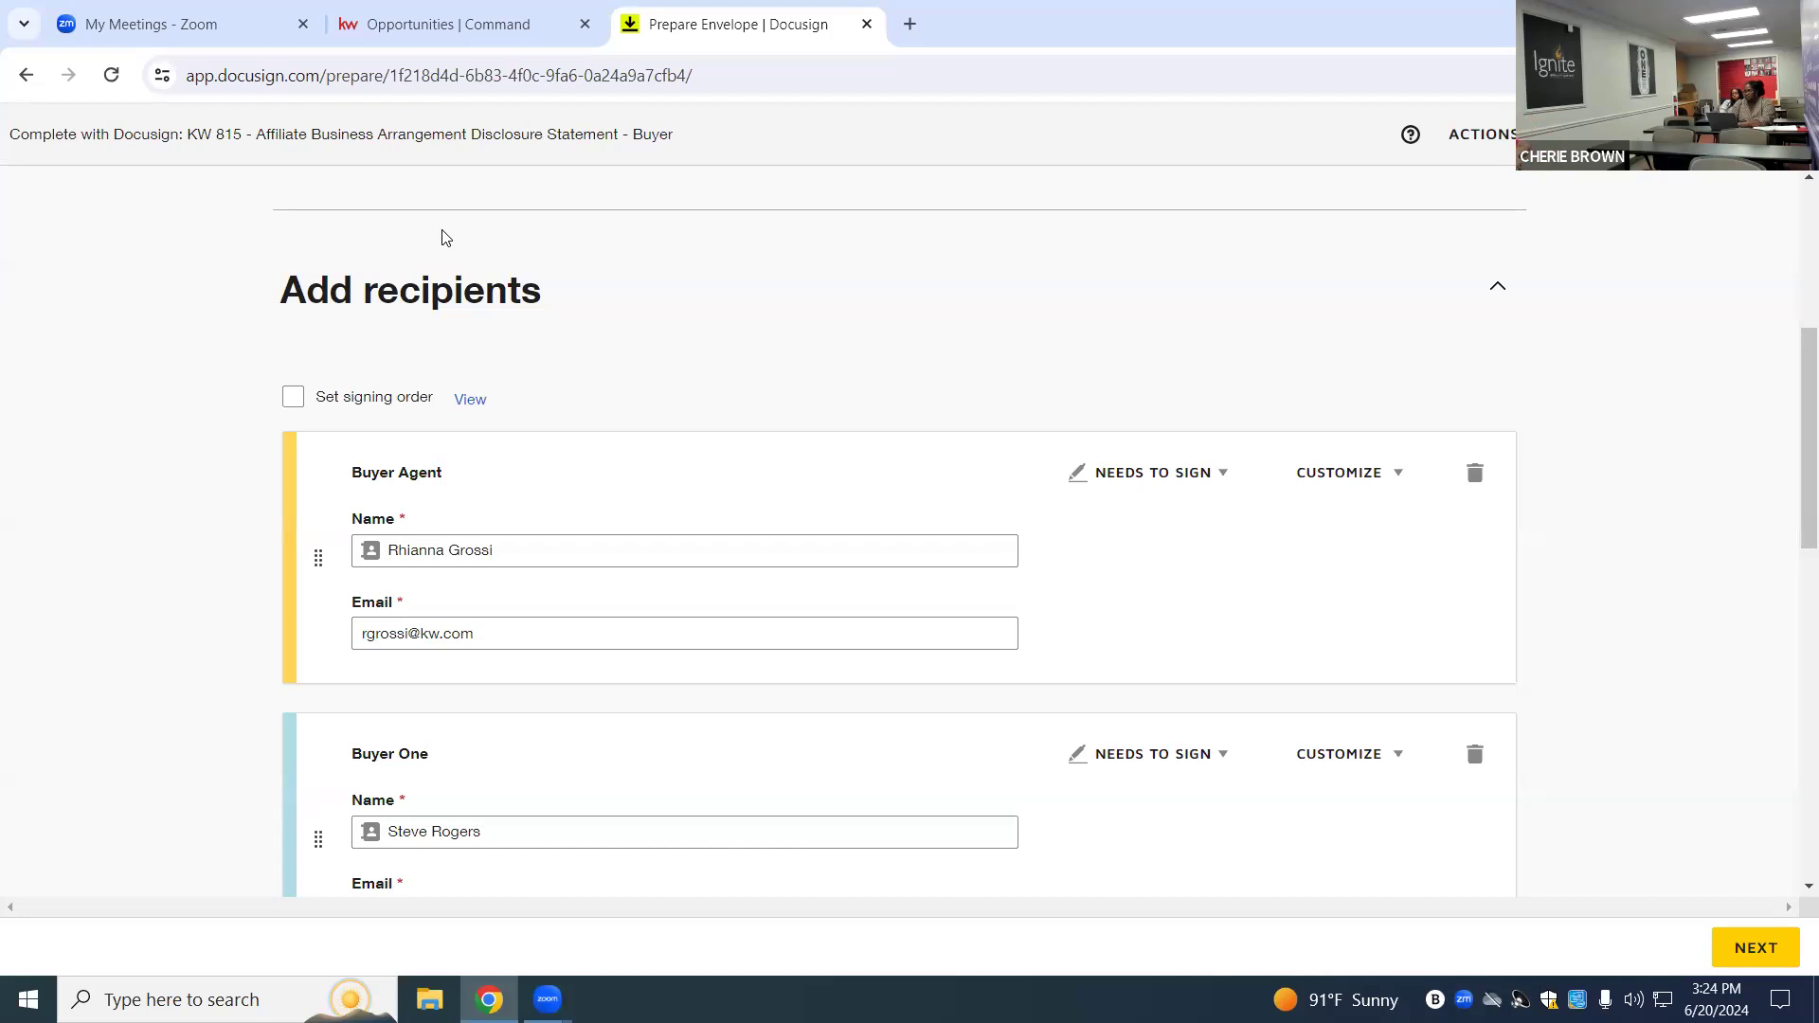
Replace Buyer One's and Buyer Two's e-mail addresses with the agent's own e-mail address.
{"action": "scroll", "coordinate": [417, 744], "scroll_direction": "down", "scroll_amount": 1}
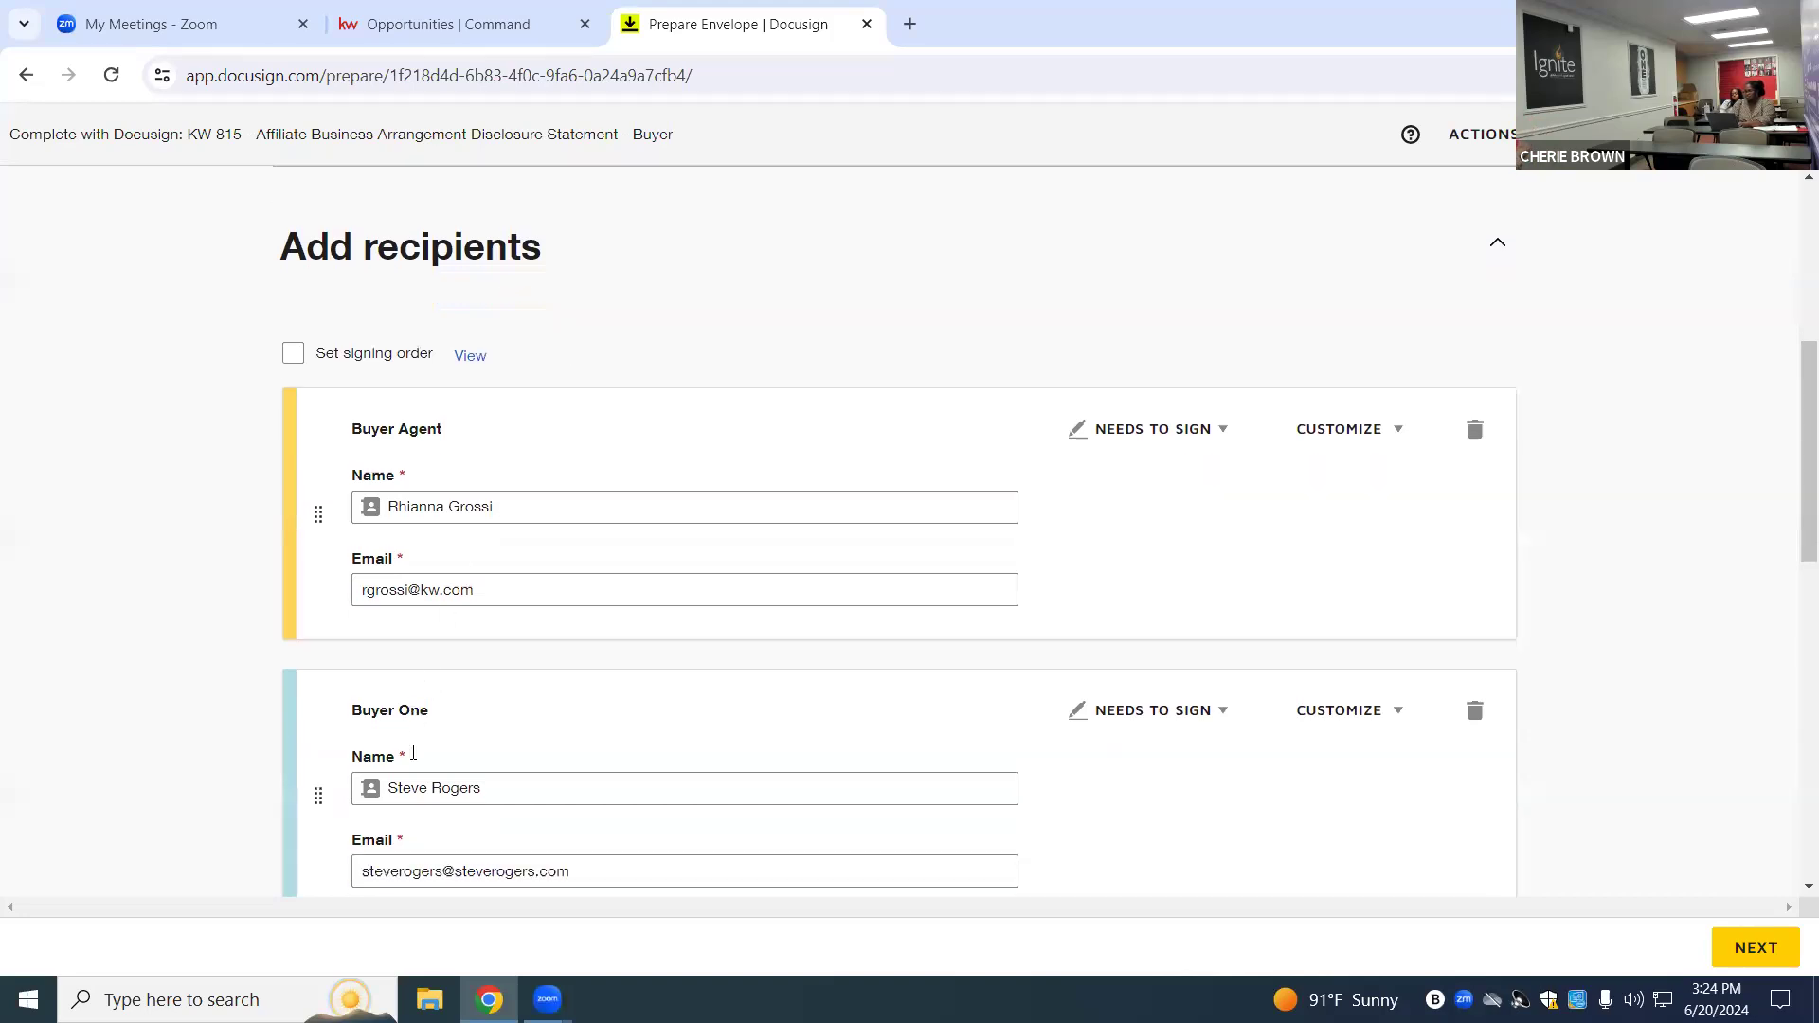
{"action": "scroll", "coordinate": [413, 753], "scroll_direction": "down", "scroll_amount": 3}
{"action": "triple_click", "coordinate": [516, 560]}
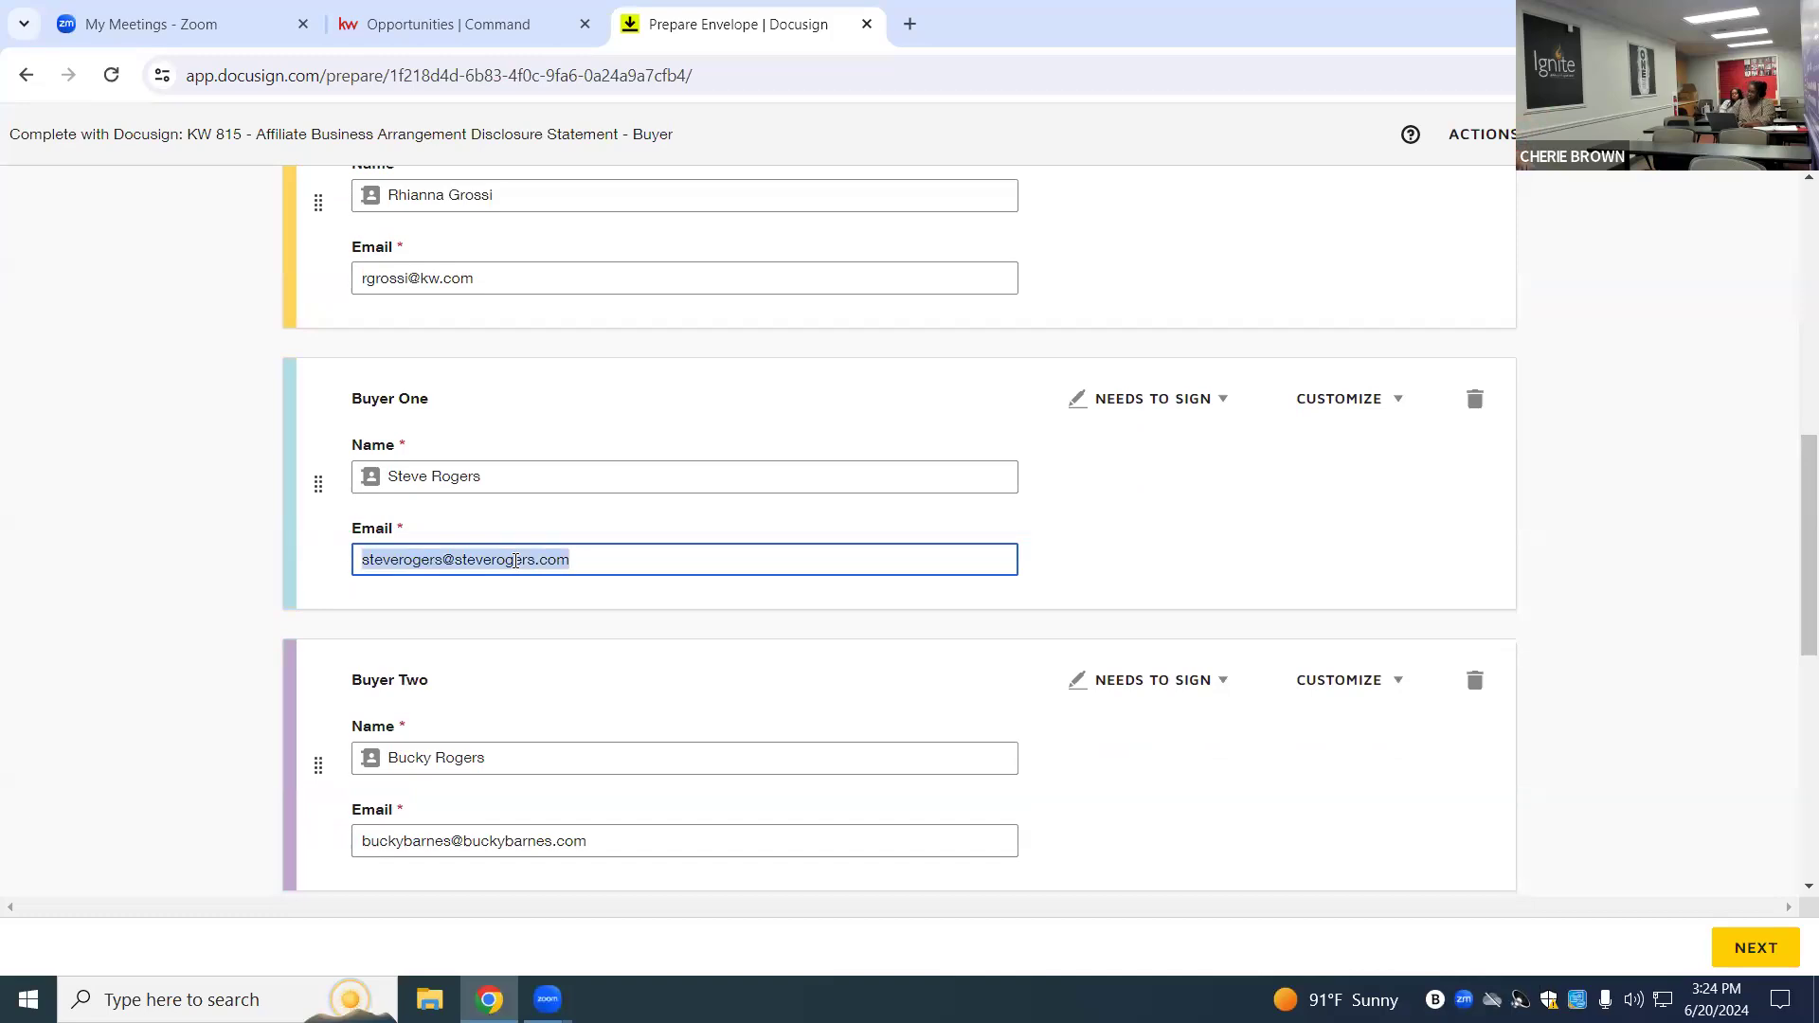
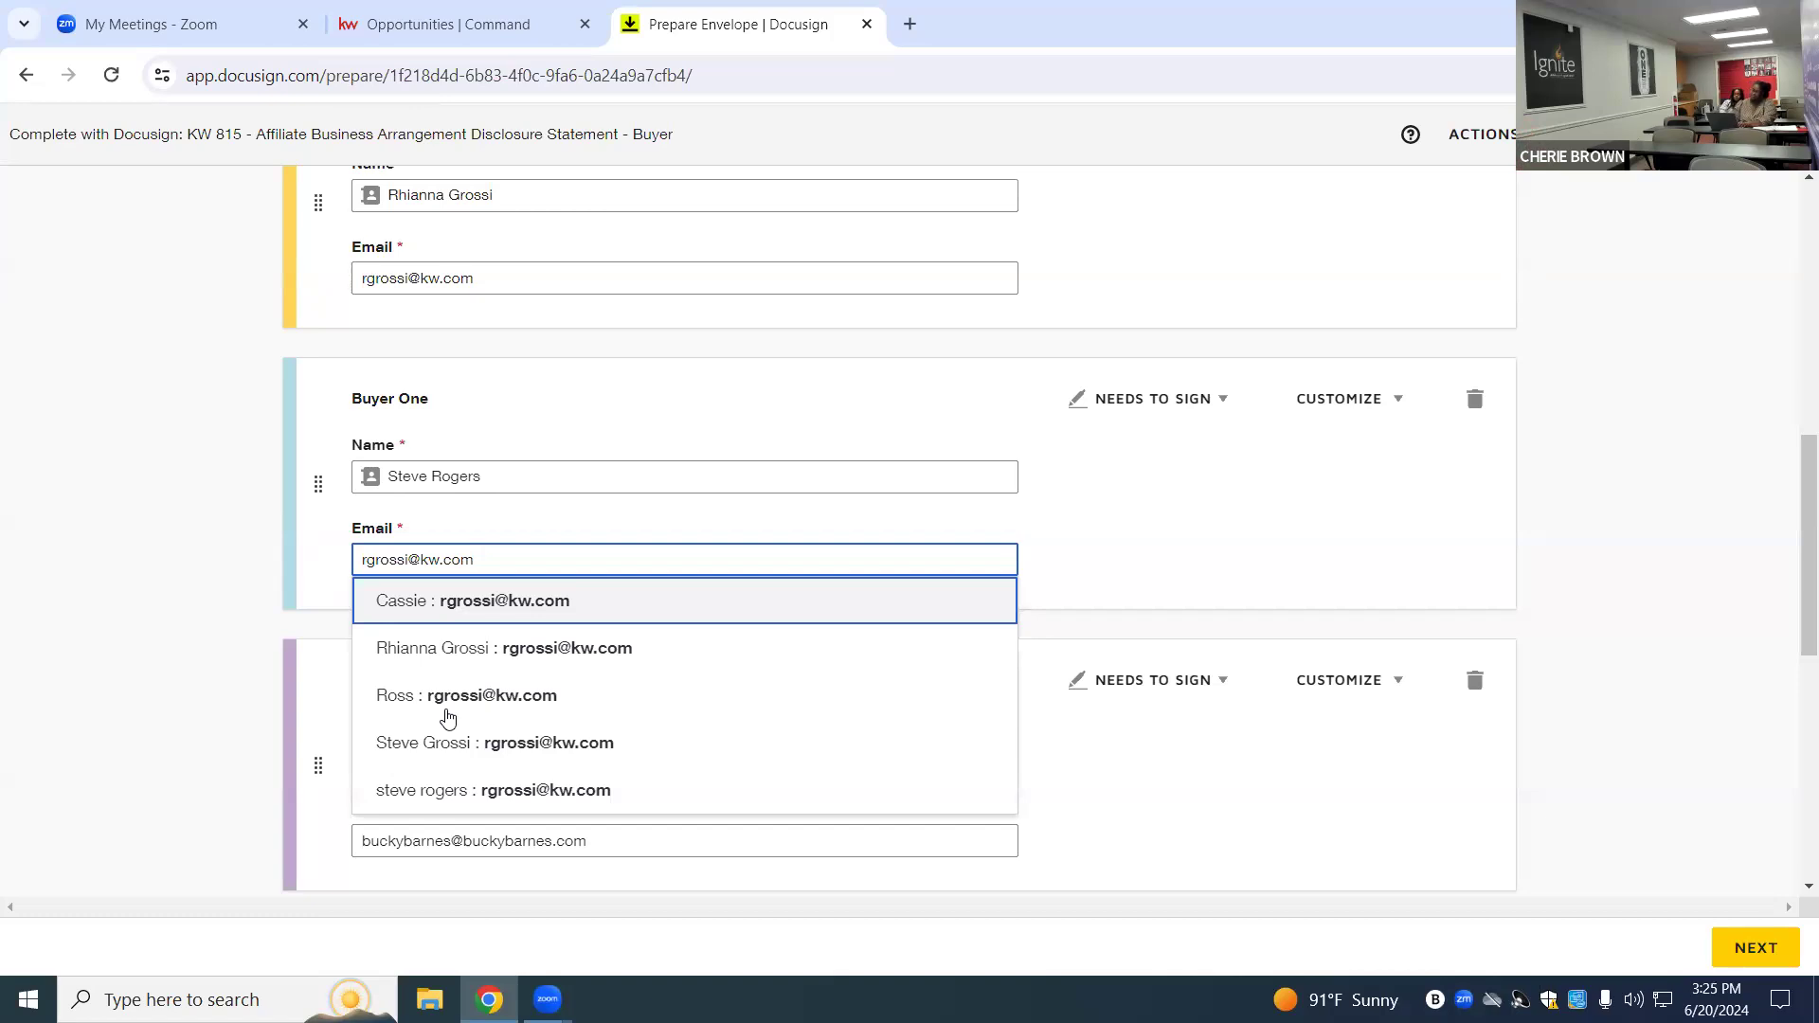
{"action": "left_click", "coordinate": [165, 812]}
{"action": "triple_click", "coordinate": [666, 840]}
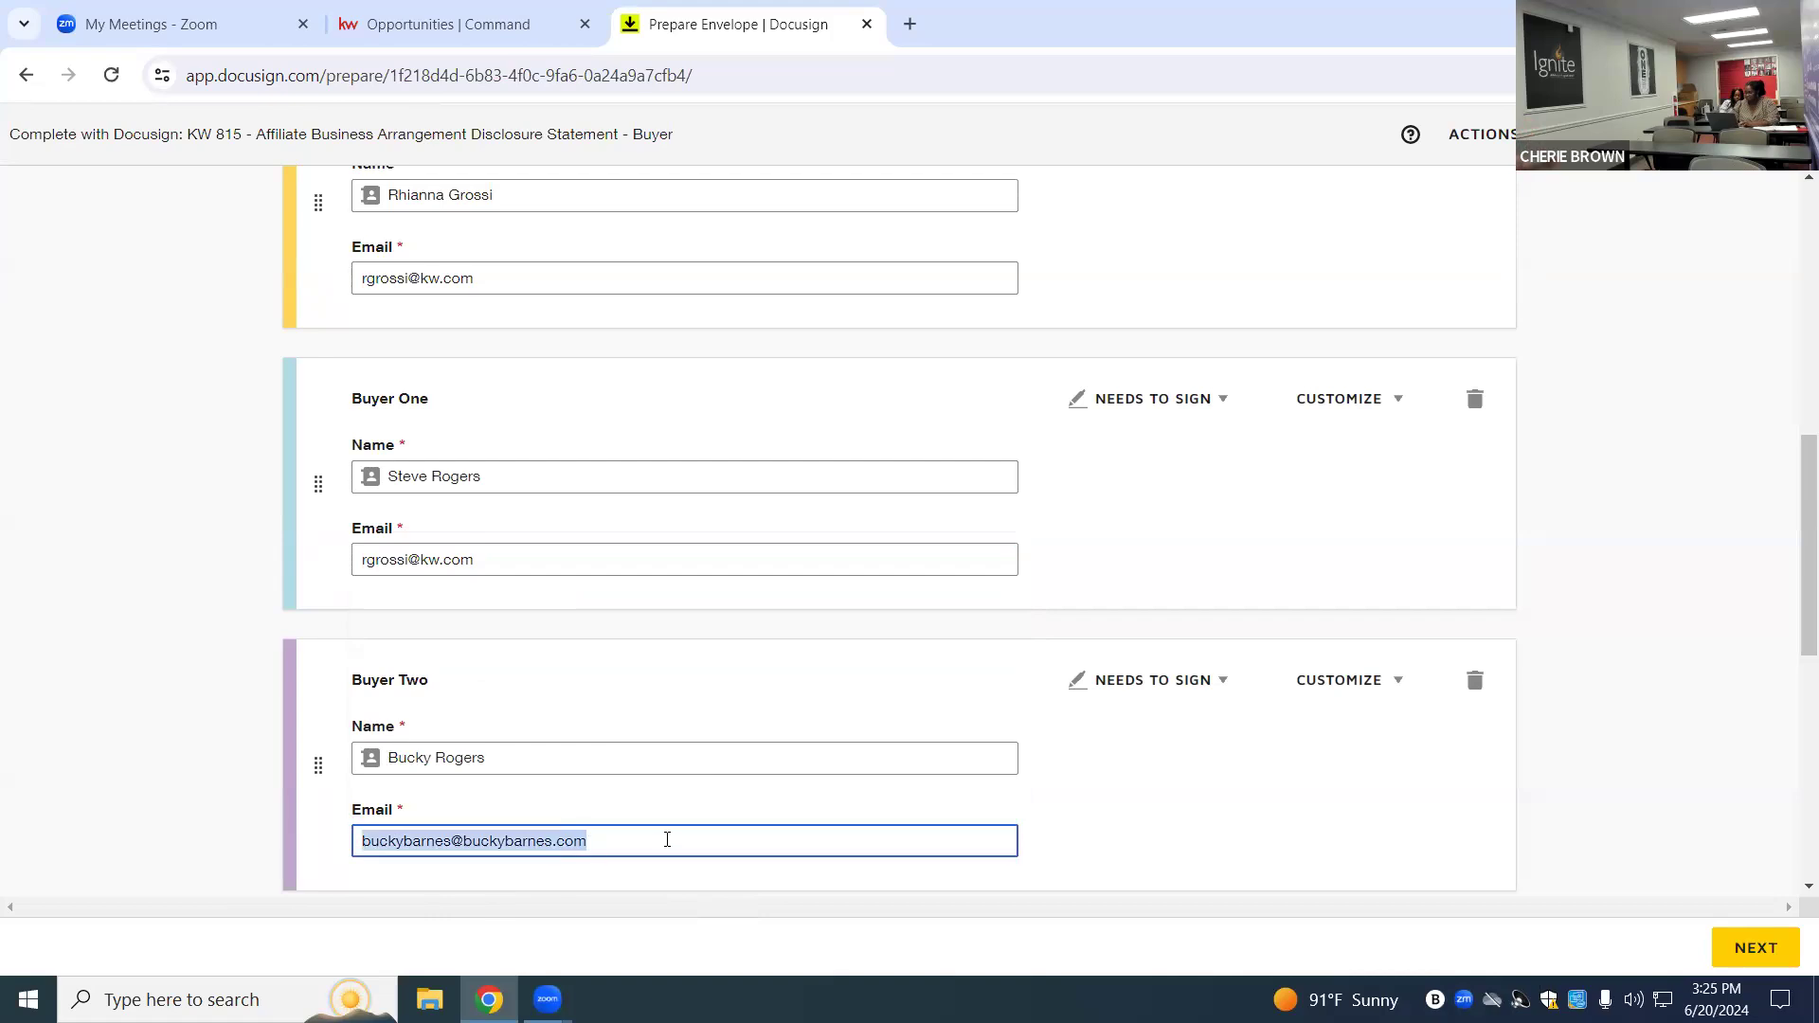
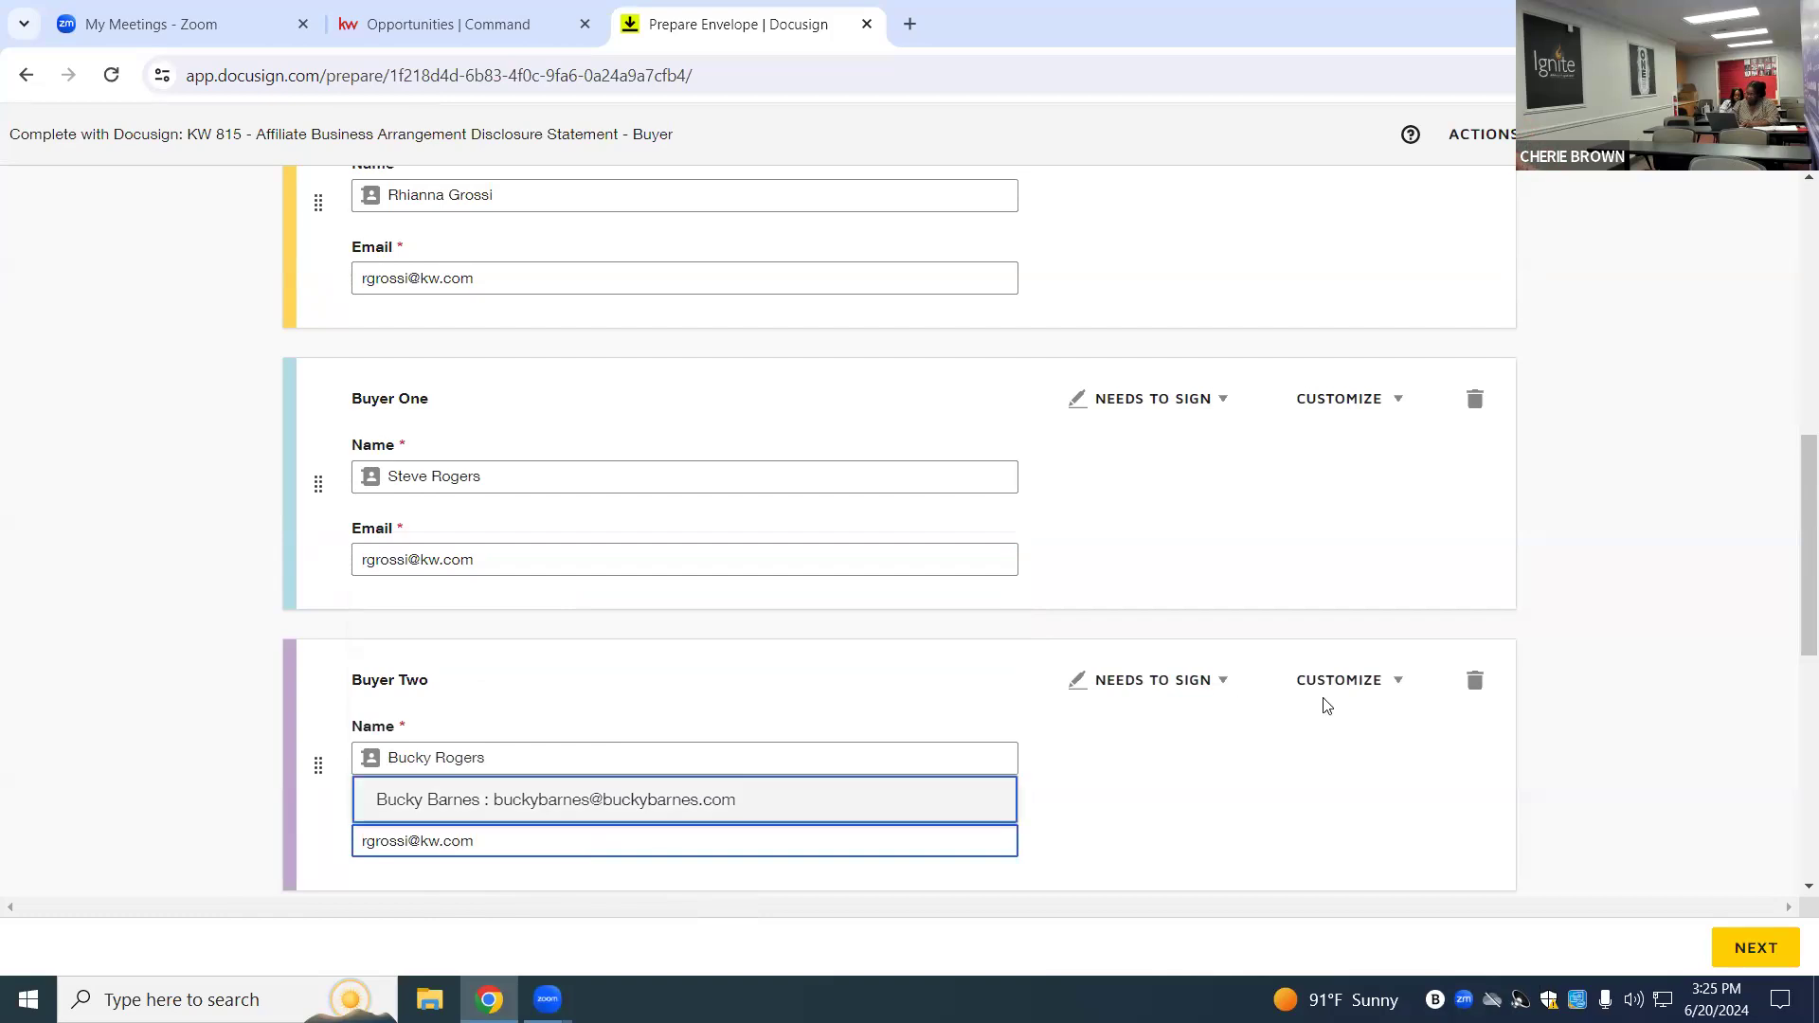
{"action": "left_click", "coordinate": [1307, 770]}
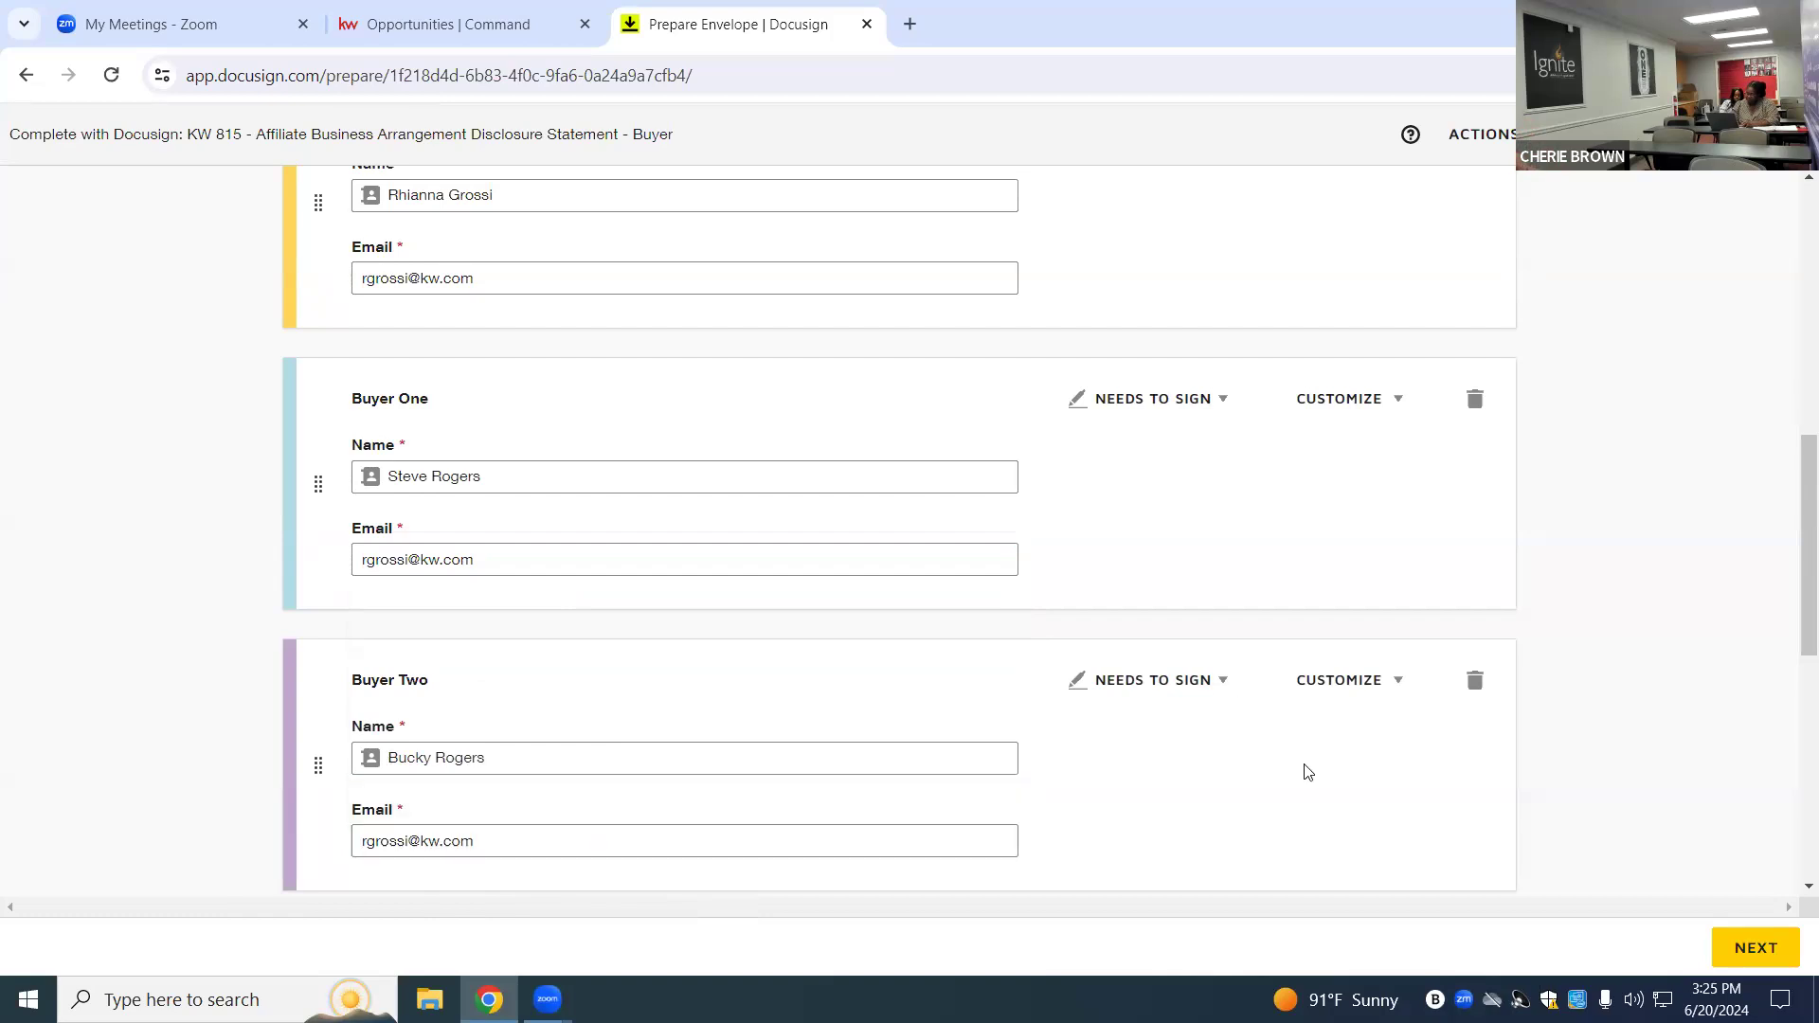
{"action": "scroll", "coordinate": [1322, 682], "scroll_direction": "down", "scroll_amount": 1}
{"action": "scroll", "coordinate": [1322, 682], "scroll_direction": "down", "scroll_amount": 5}
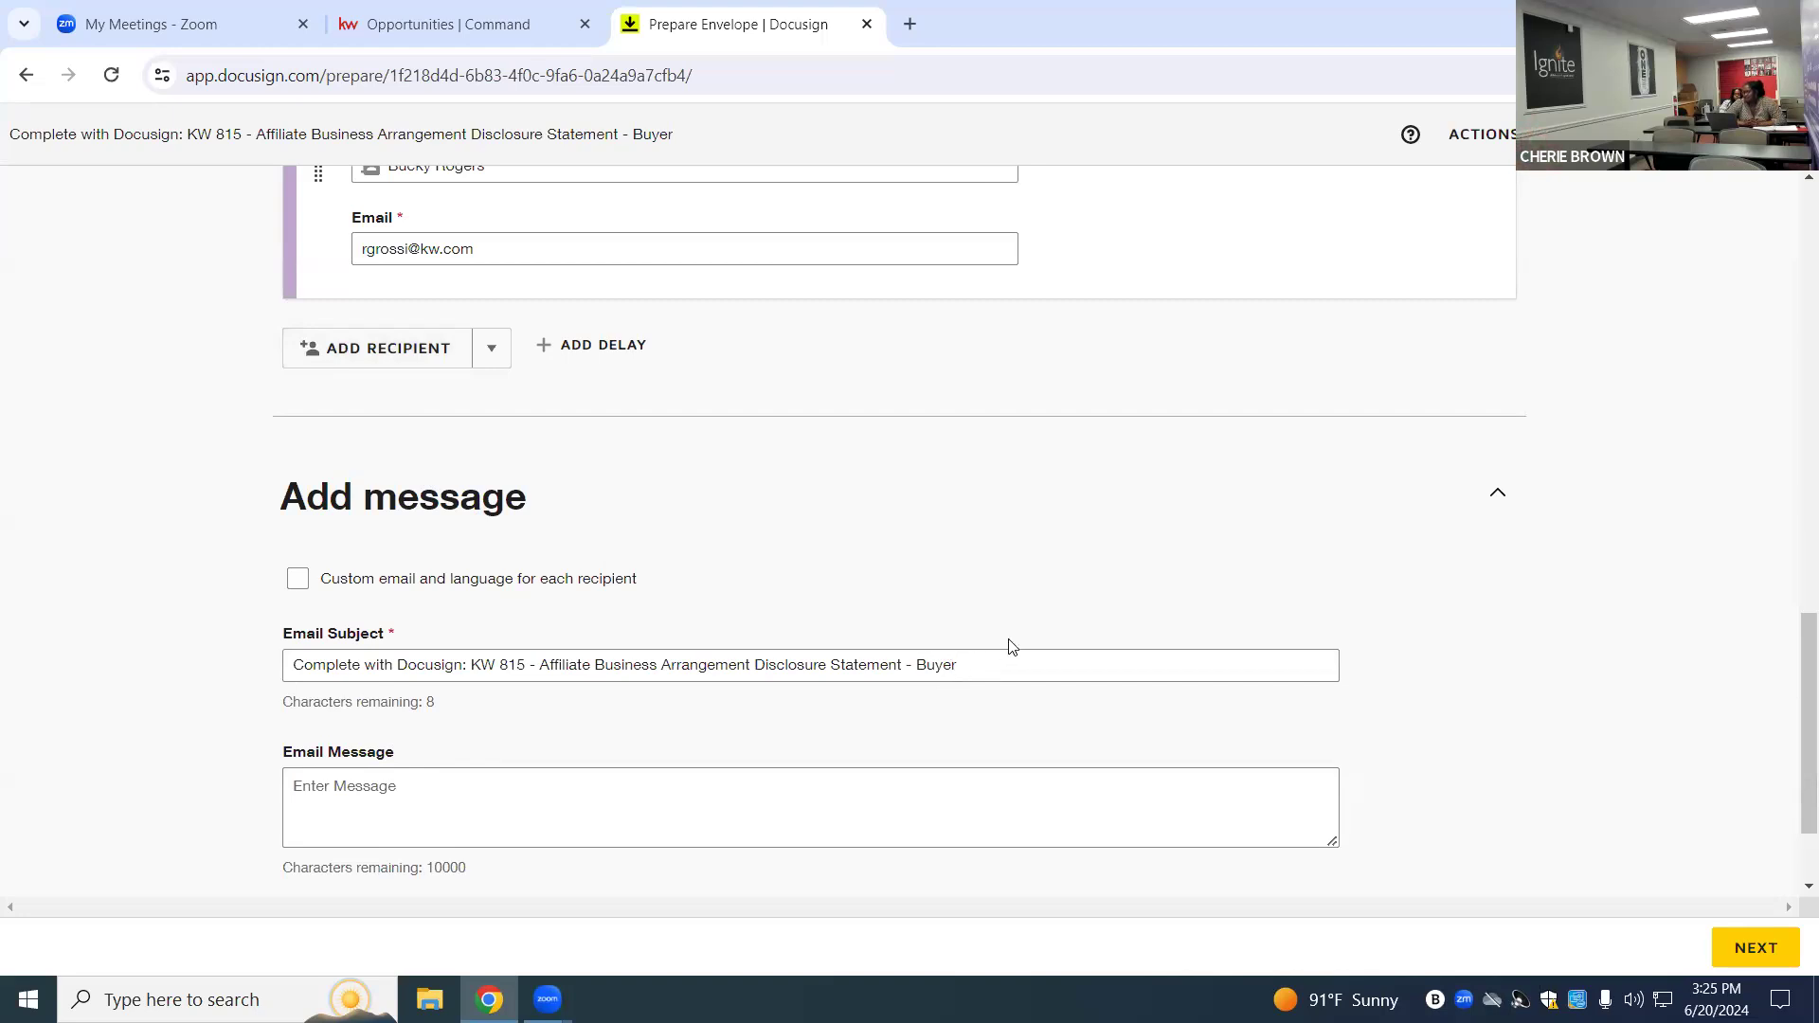
Change the email subject to 'Complete with Docusign: Buyer Agreement' and proceed to Add Fields.
{"action": "left_click_drag", "start_coordinate": [986, 664], "coordinate": [474, 674]}
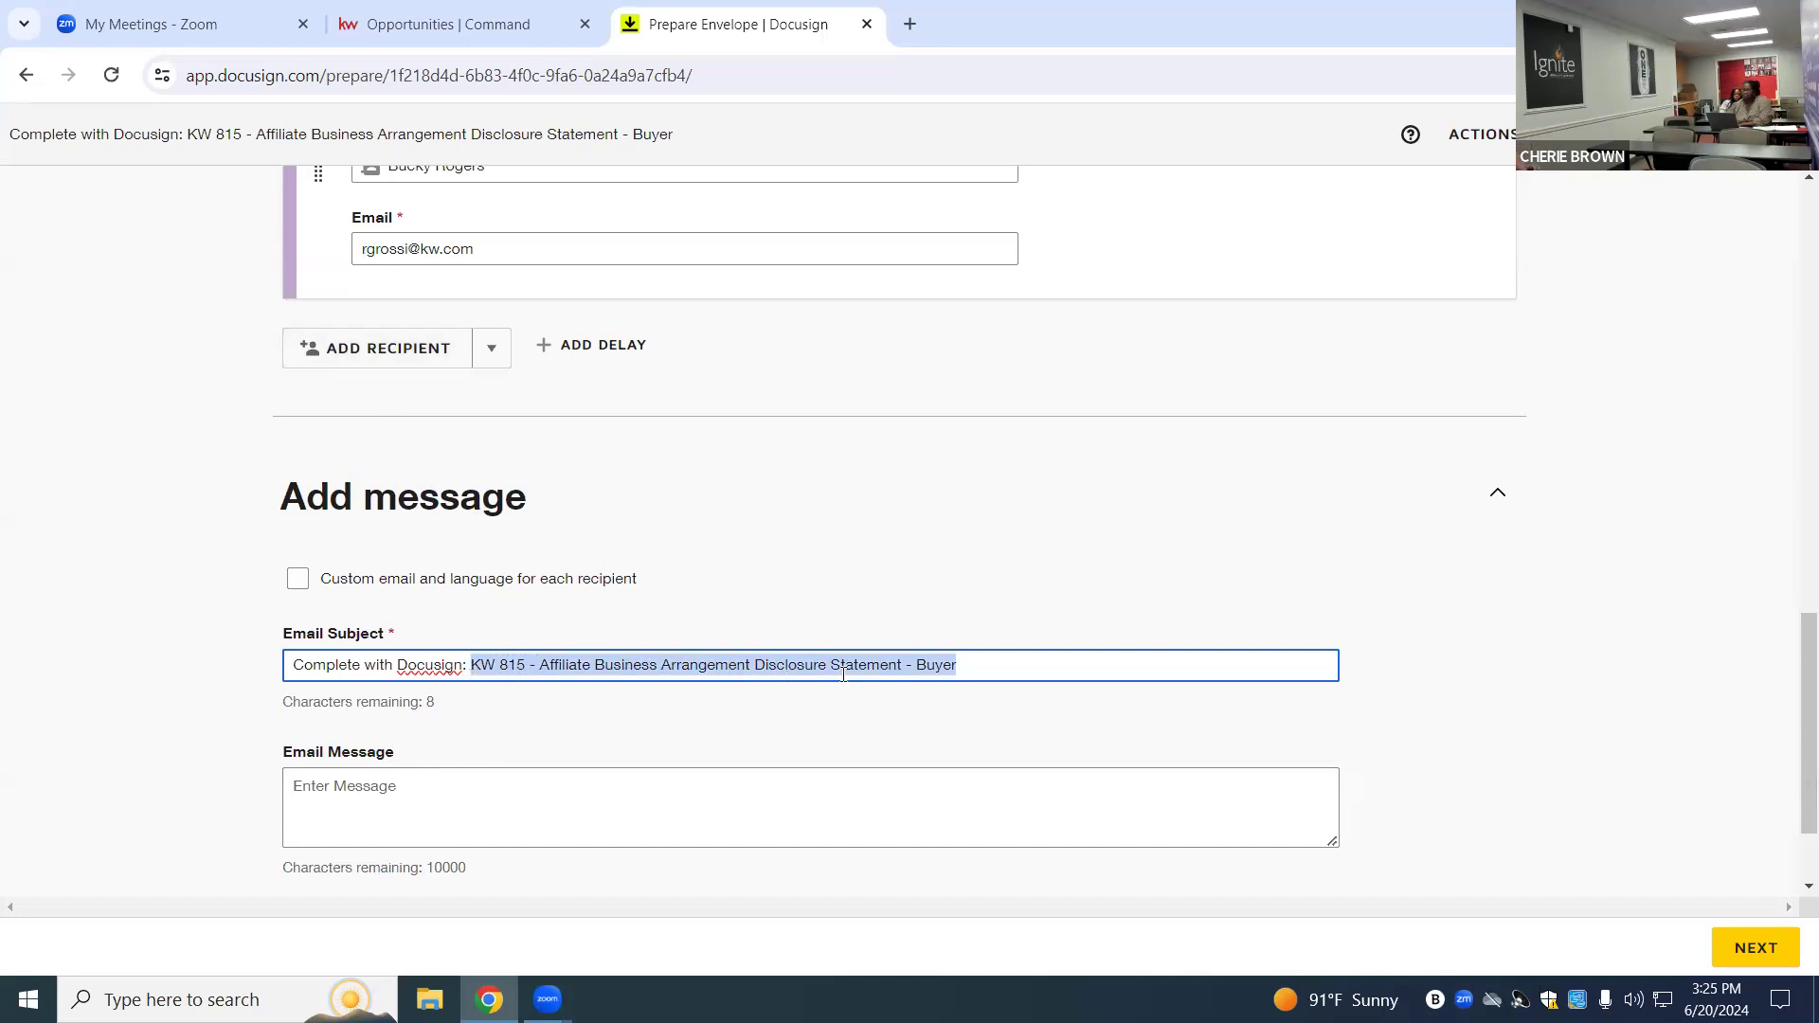
{"action": "type", "text": "Buyer G"}
{"action": "key", "text": "BackSpace"}
{"action": "type", "text": "Agreement"}
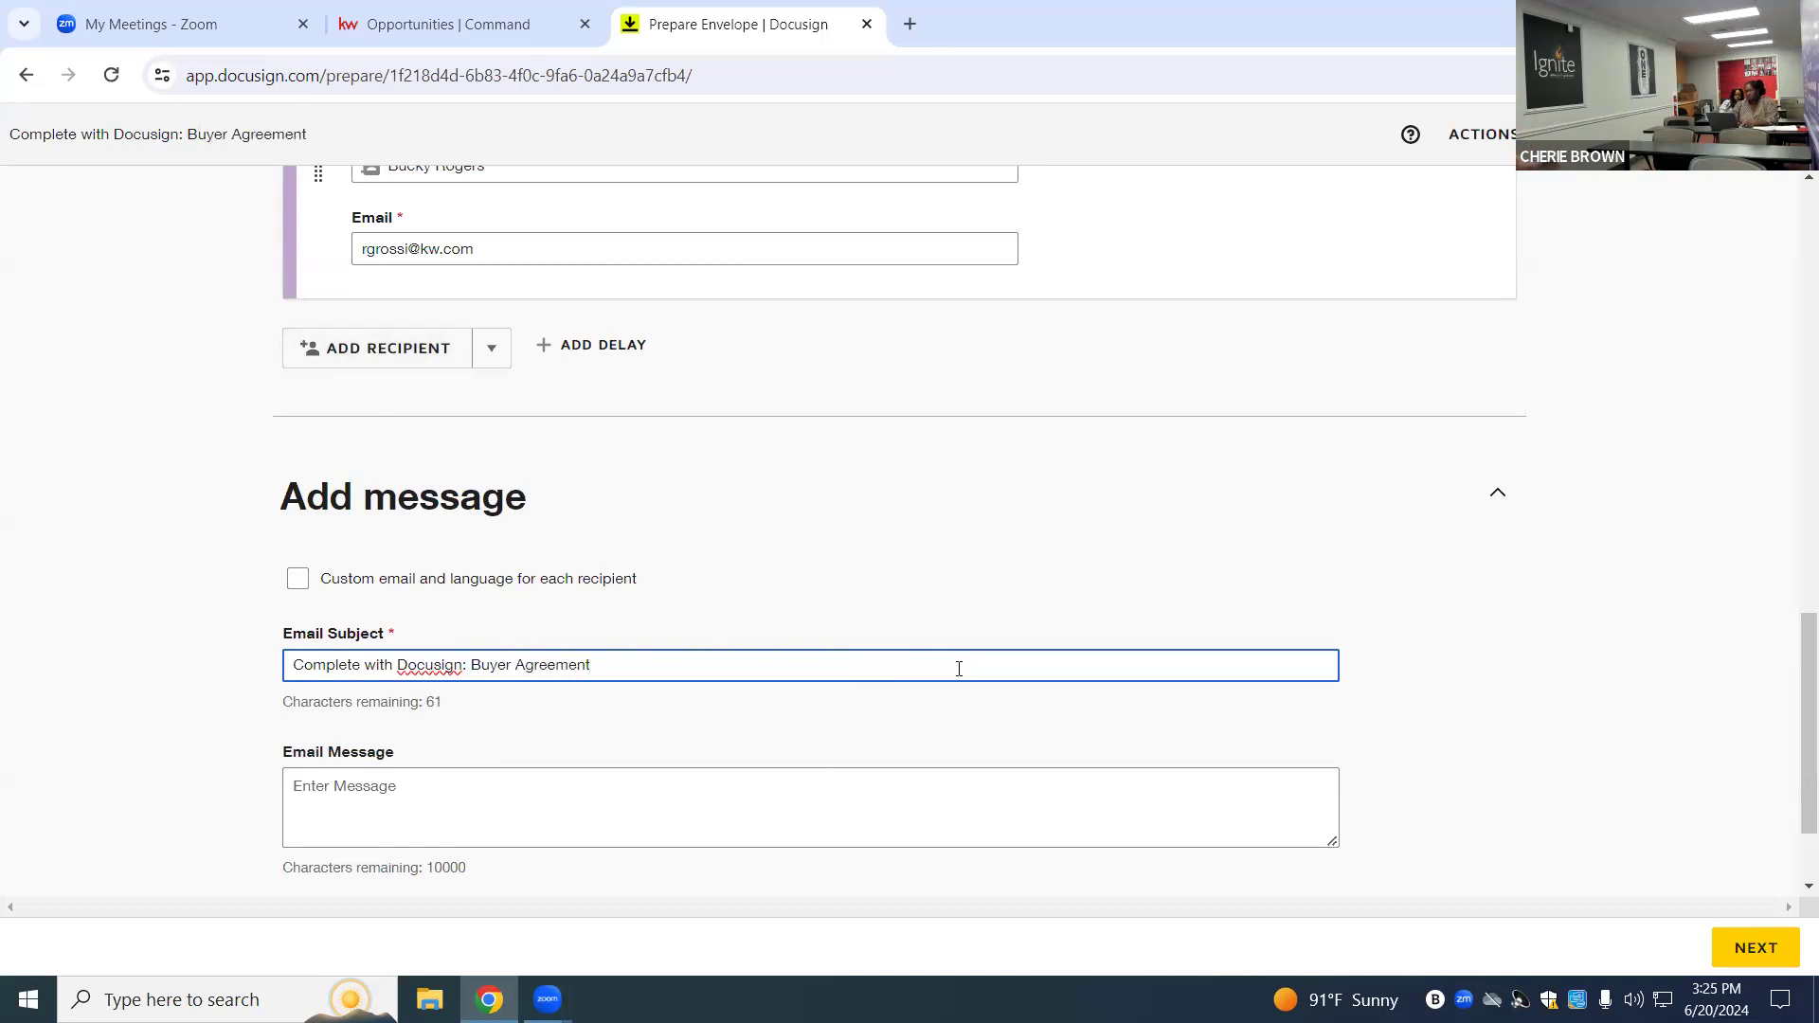
{"action": "left_click", "coordinate": [1546, 646]}
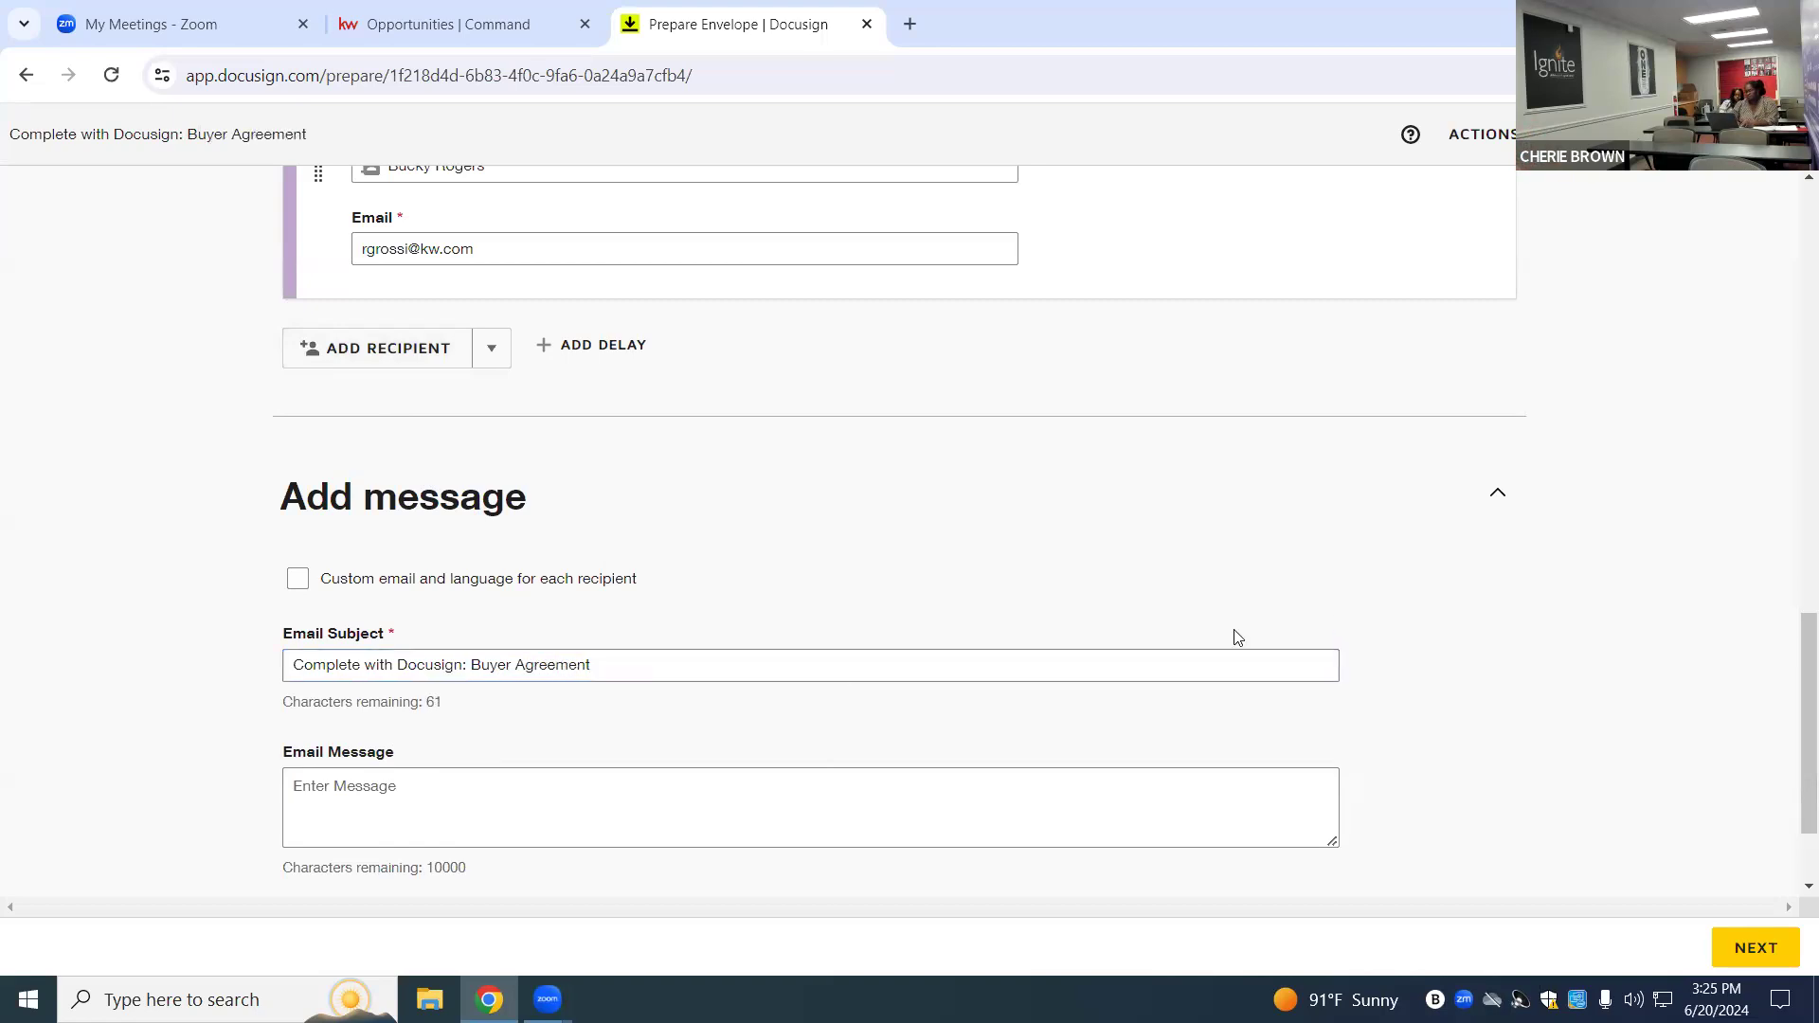
{"action": "left_click", "coordinate": [1749, 948]}
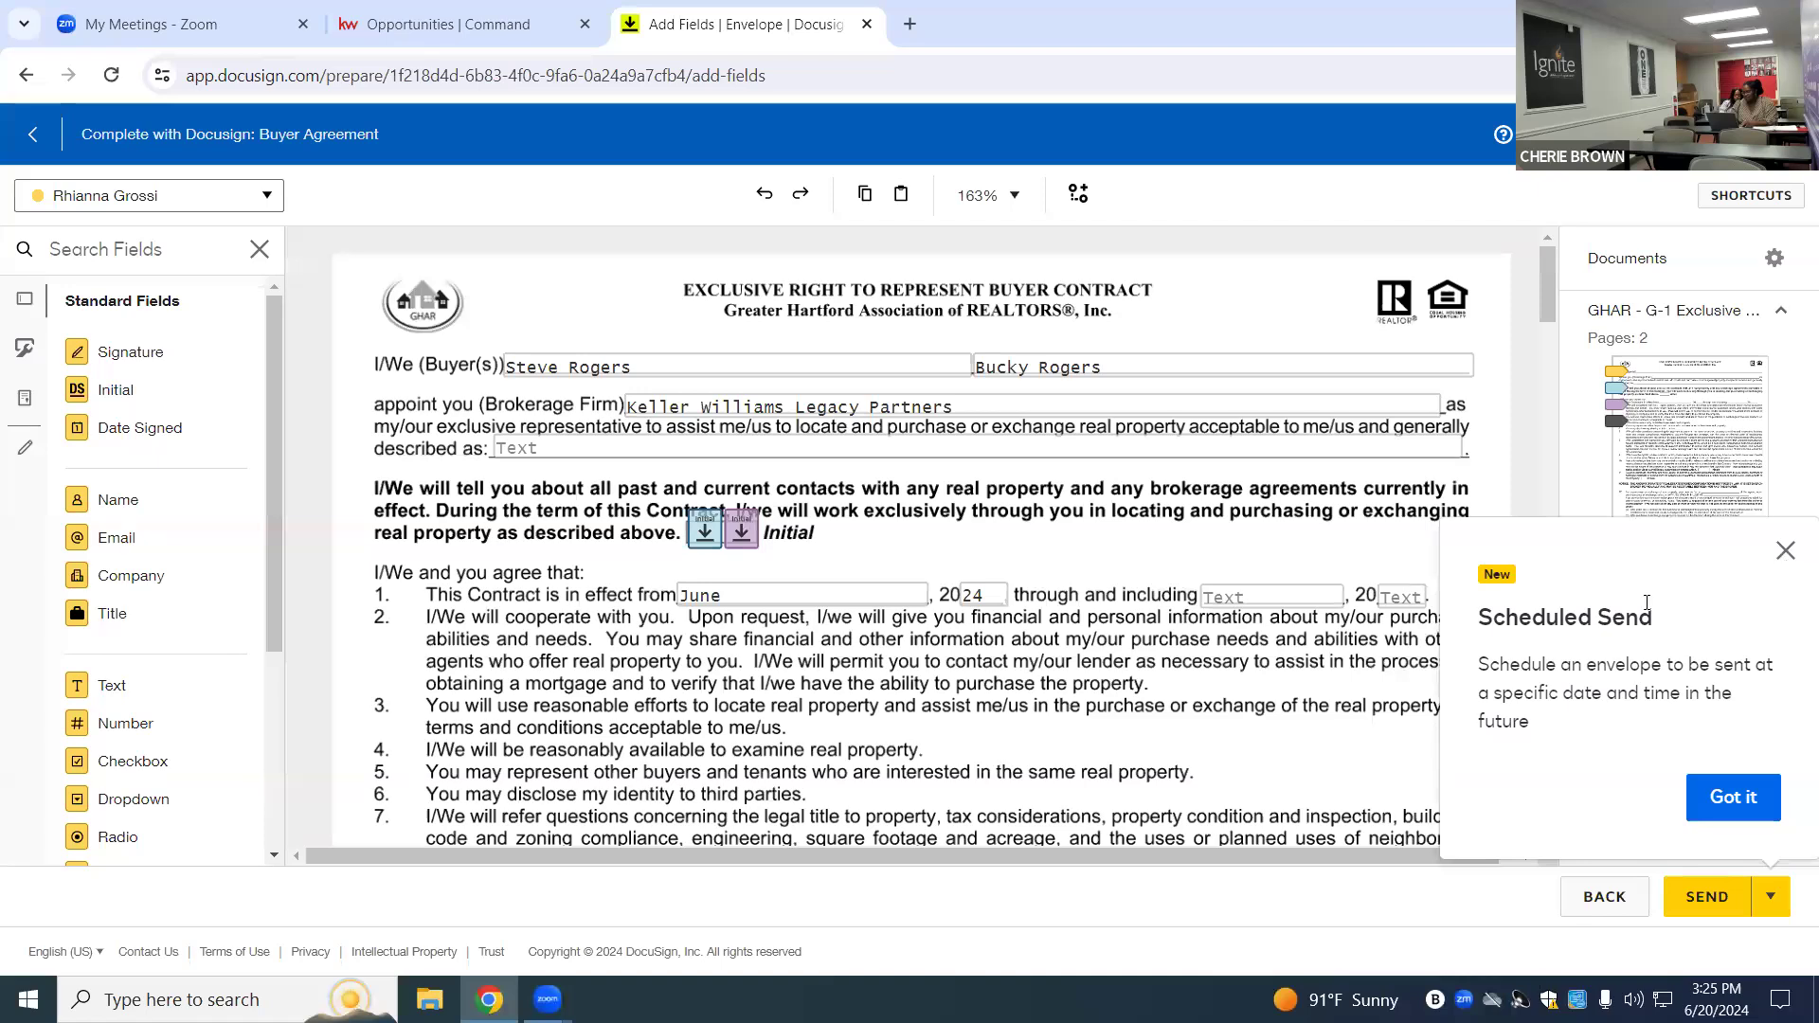
{"action": "left_click", "coordinate": [1785, 549]}
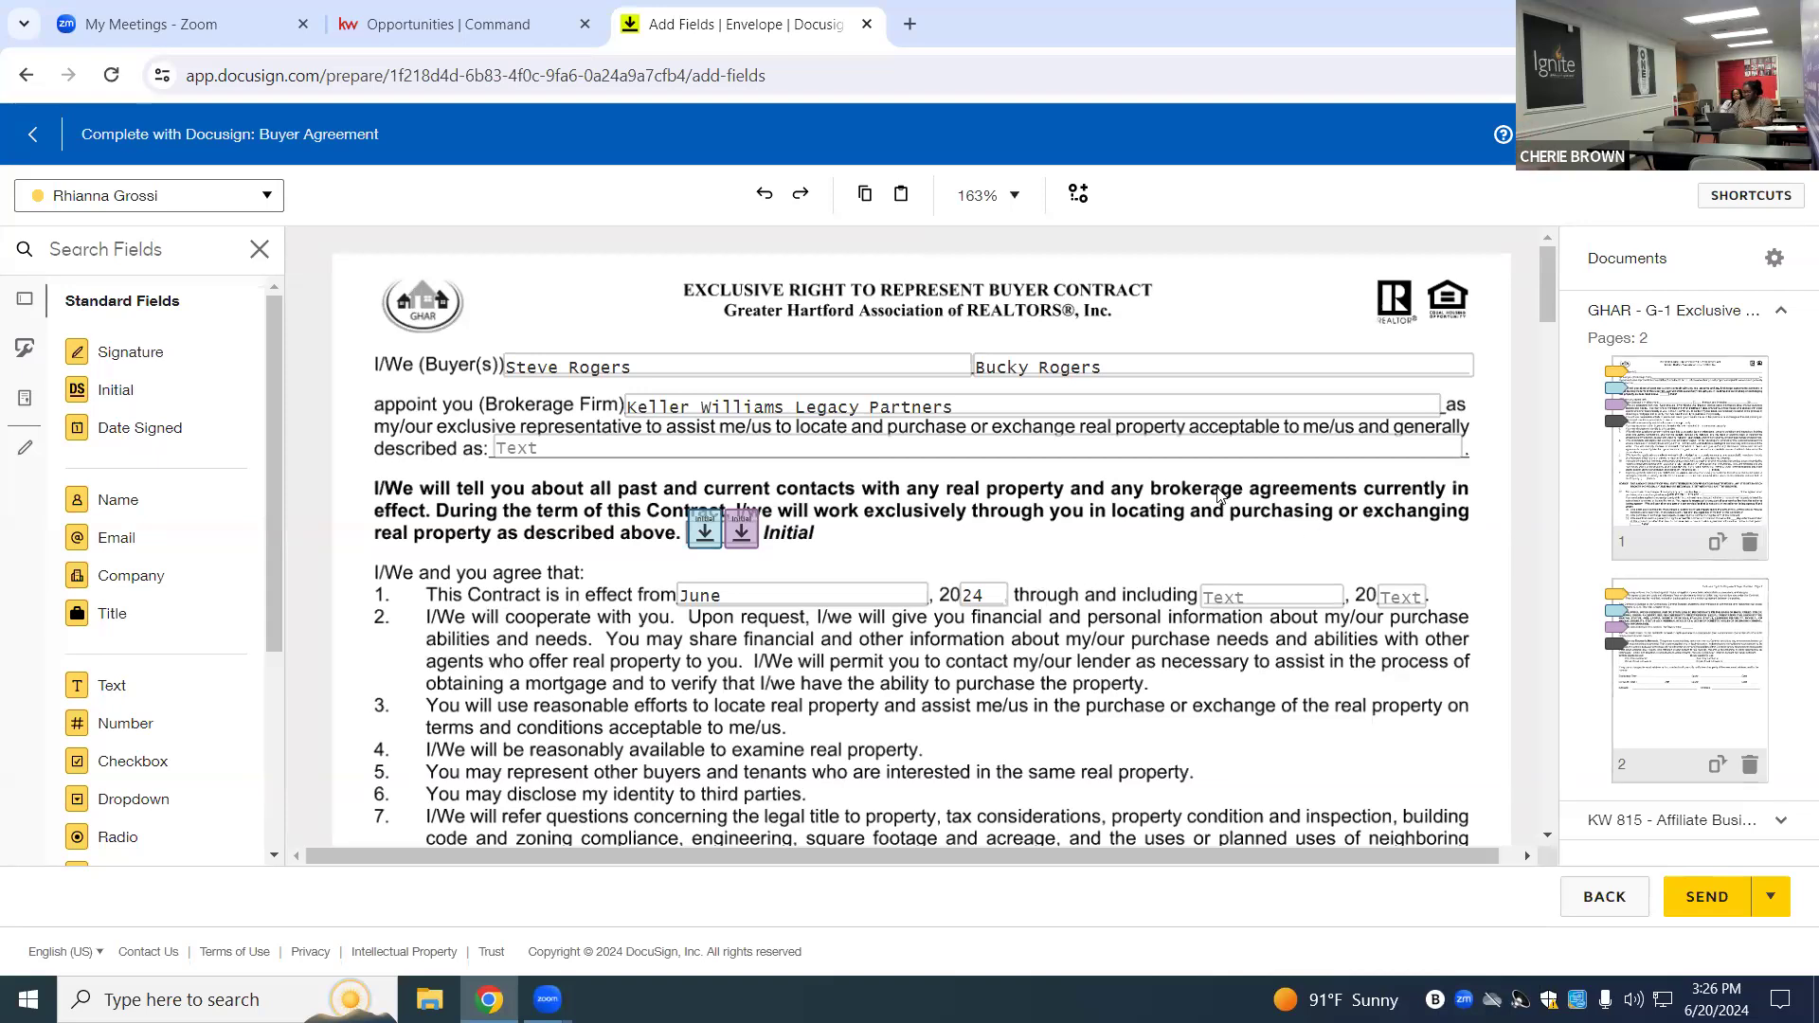
{"action": "left_click", "coordinate": [620, 366]}
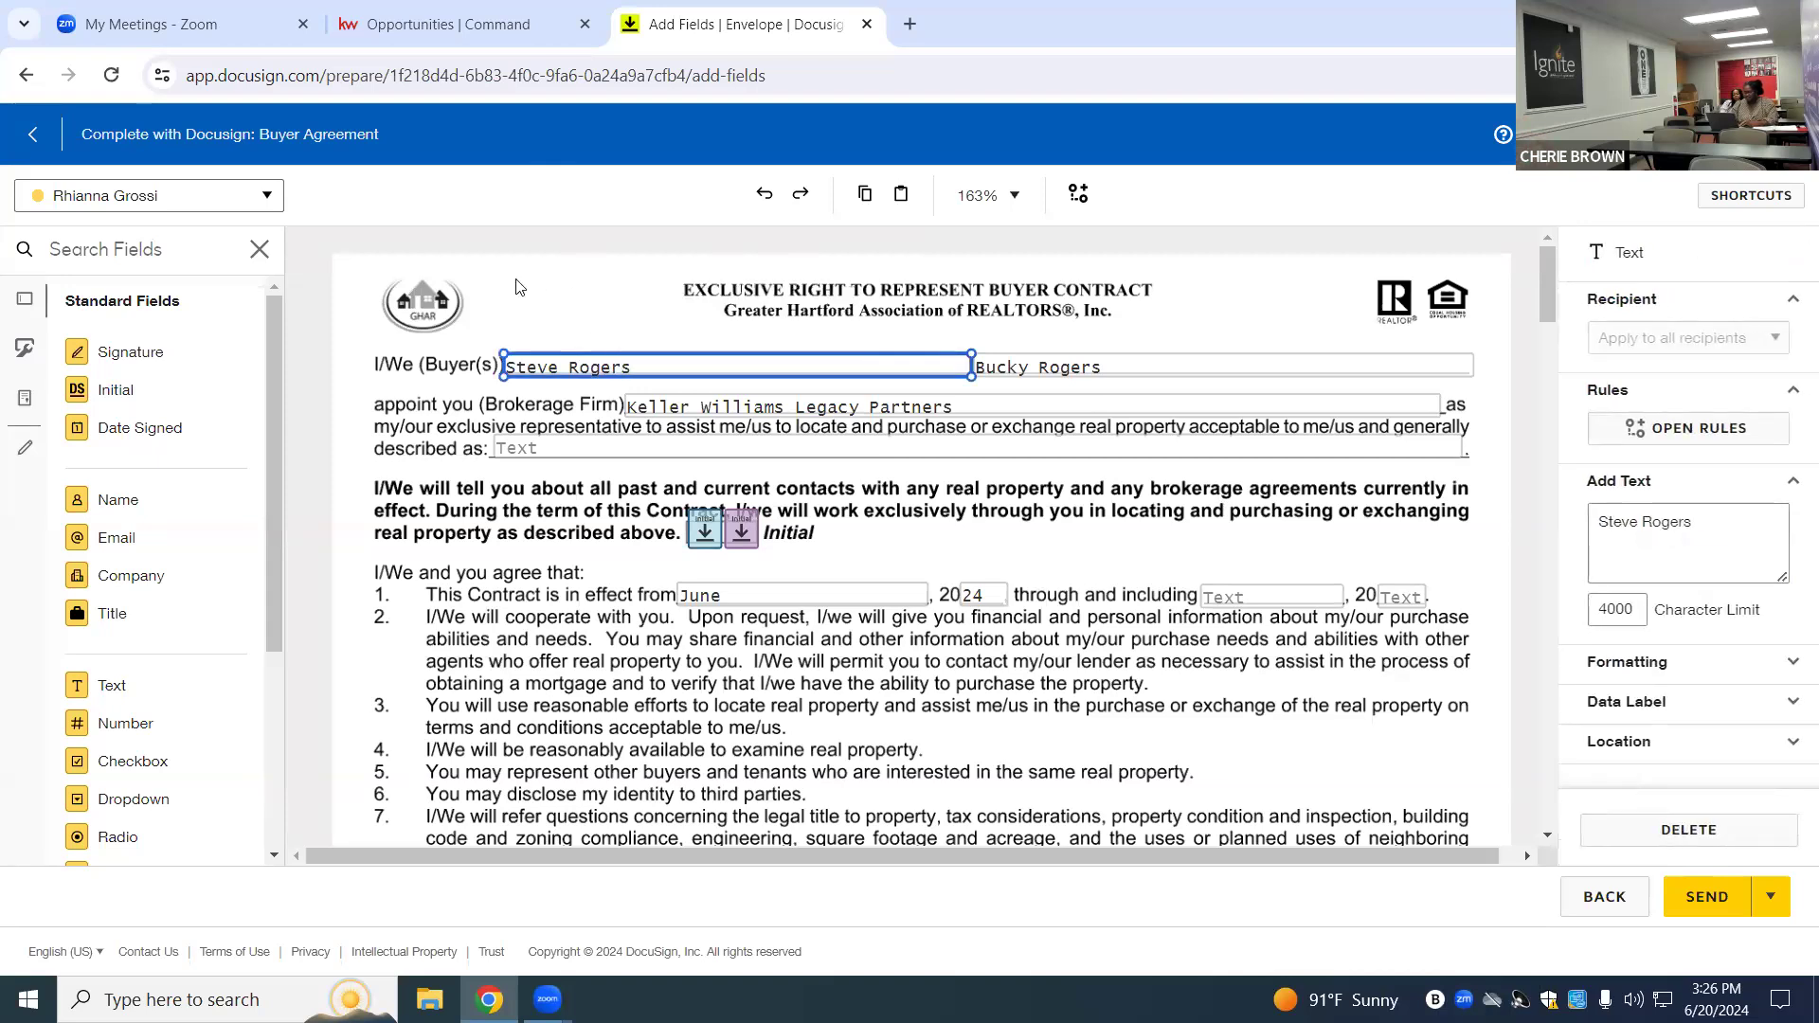
{"action": "left_click", "coordinate": [158, 204]}
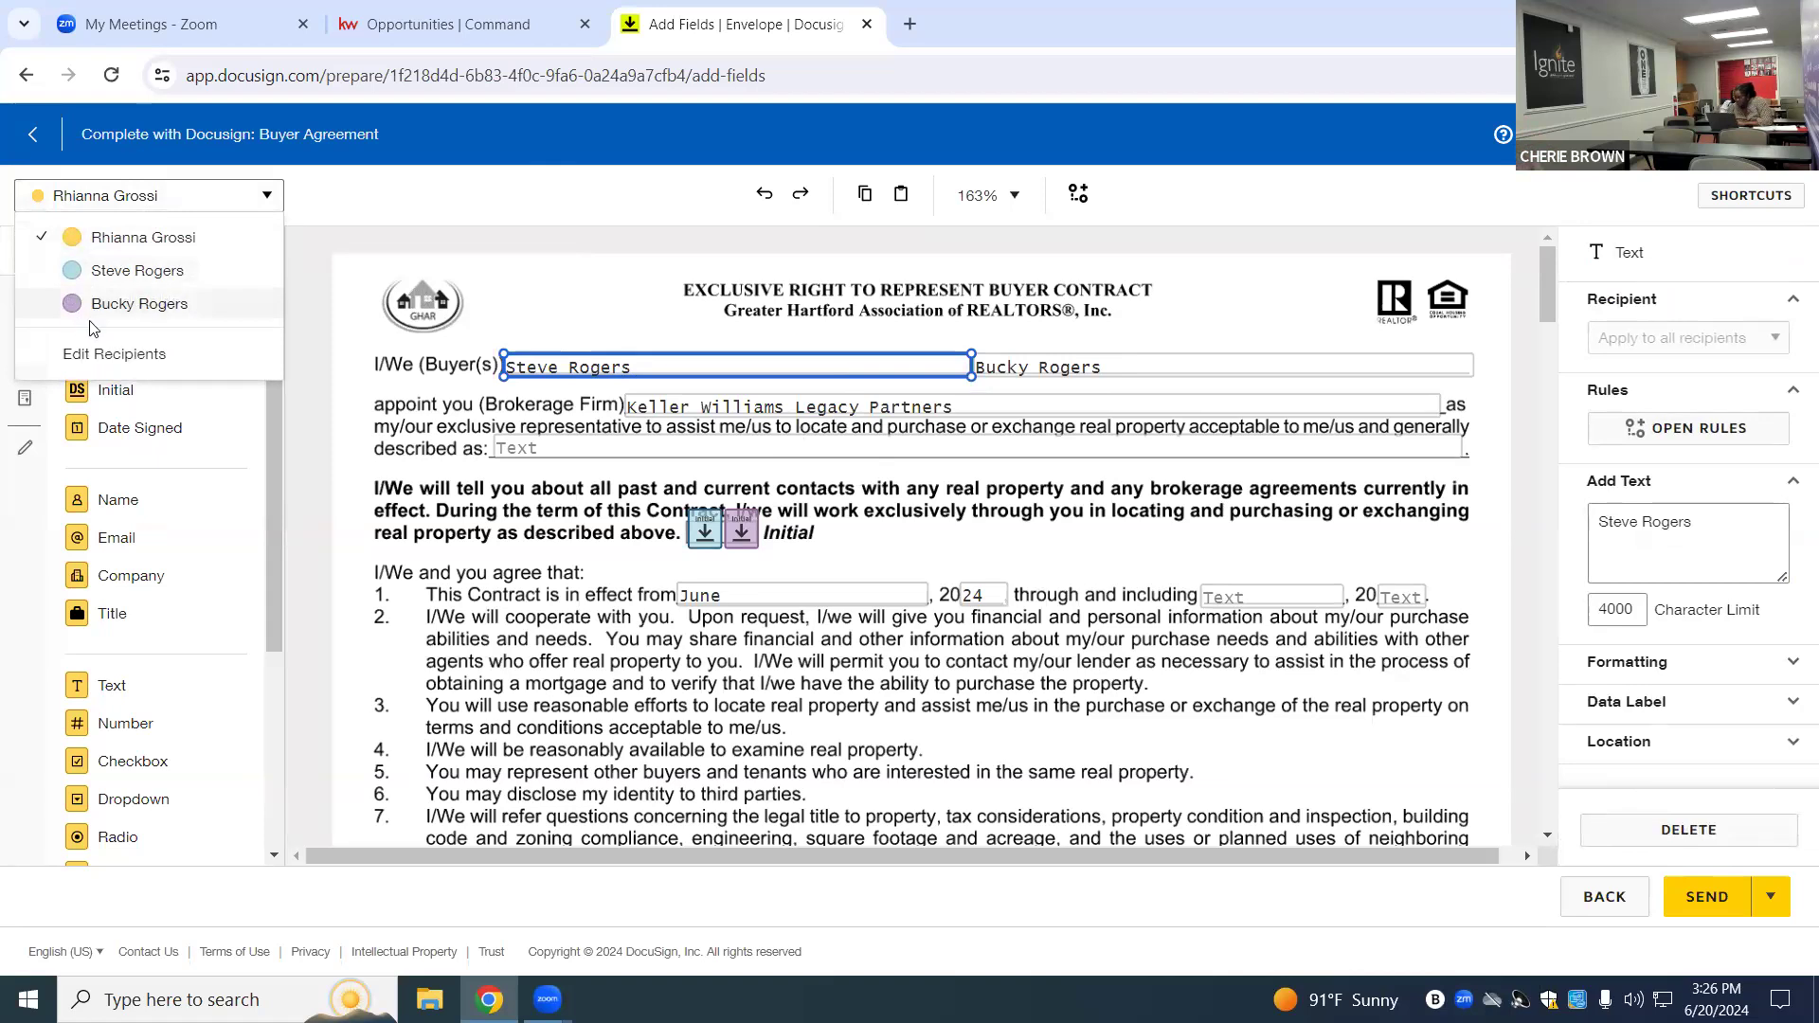
{"action": "left_click", "coordinate": [876, 498]}
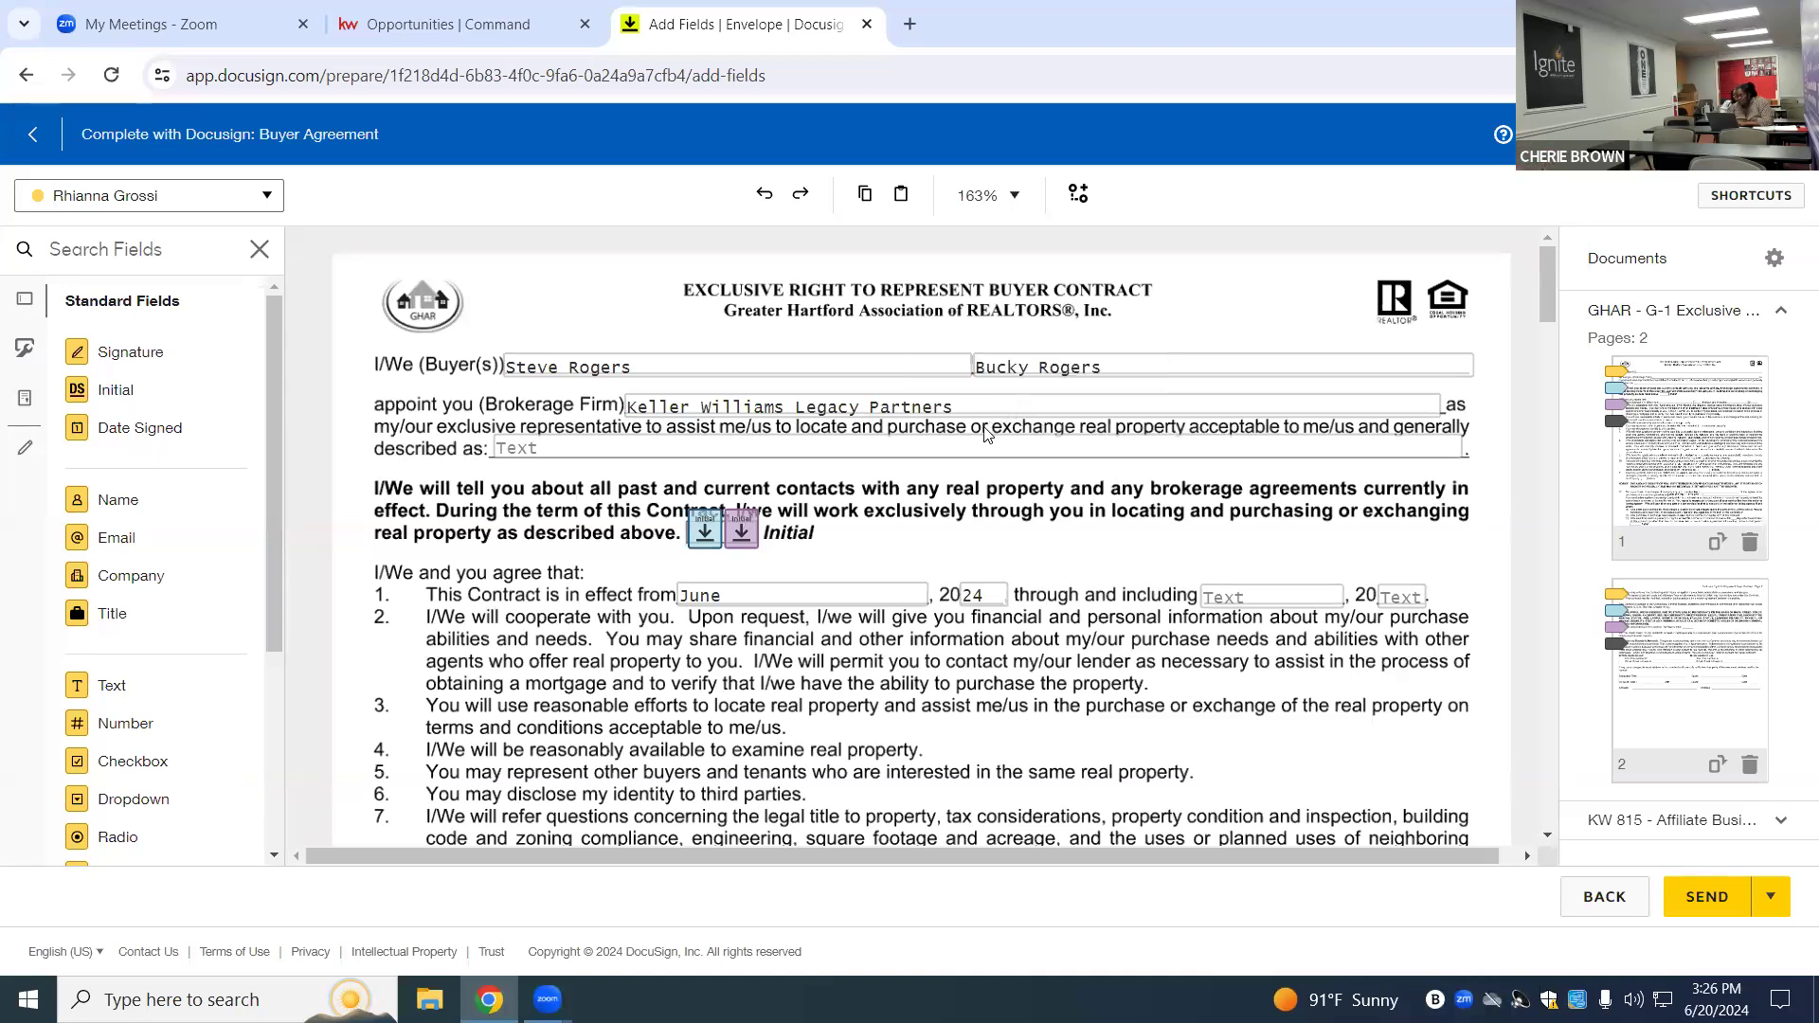
{"action": "scroll", "coordinate": [983, 437], "scroll_direction": "down", "scroll_amount": 5}
Enter 5 in the days field of clause 12(c) of the GHAR contract.
{"action": "scroll", "coordinate": [968, 449], "scroll_direction": "down", "scroll_amount": 1}
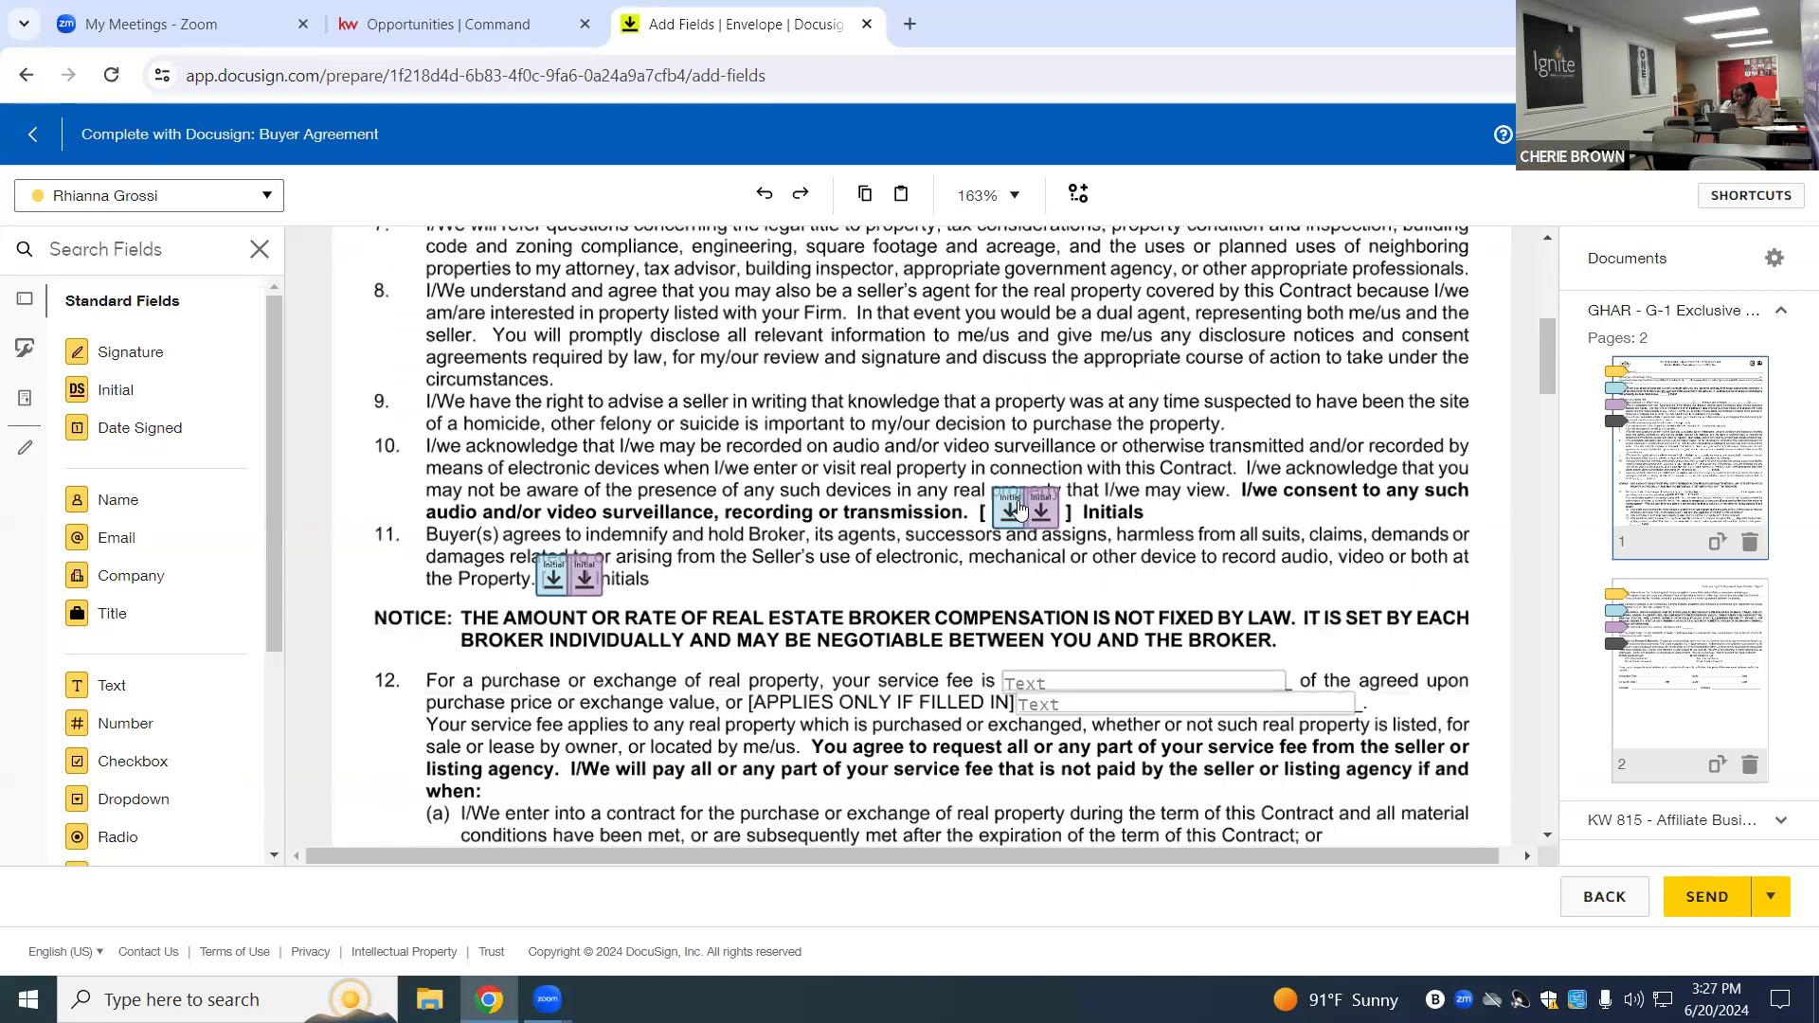
{"action": "scroll", "coordinate": [620, 634], "scroll_direction": "down", "scroll_amount": 1}
{"action": "scroll", "coordinate": [620, 634], "scroll_direction": "down", "scroll_amount": 4}
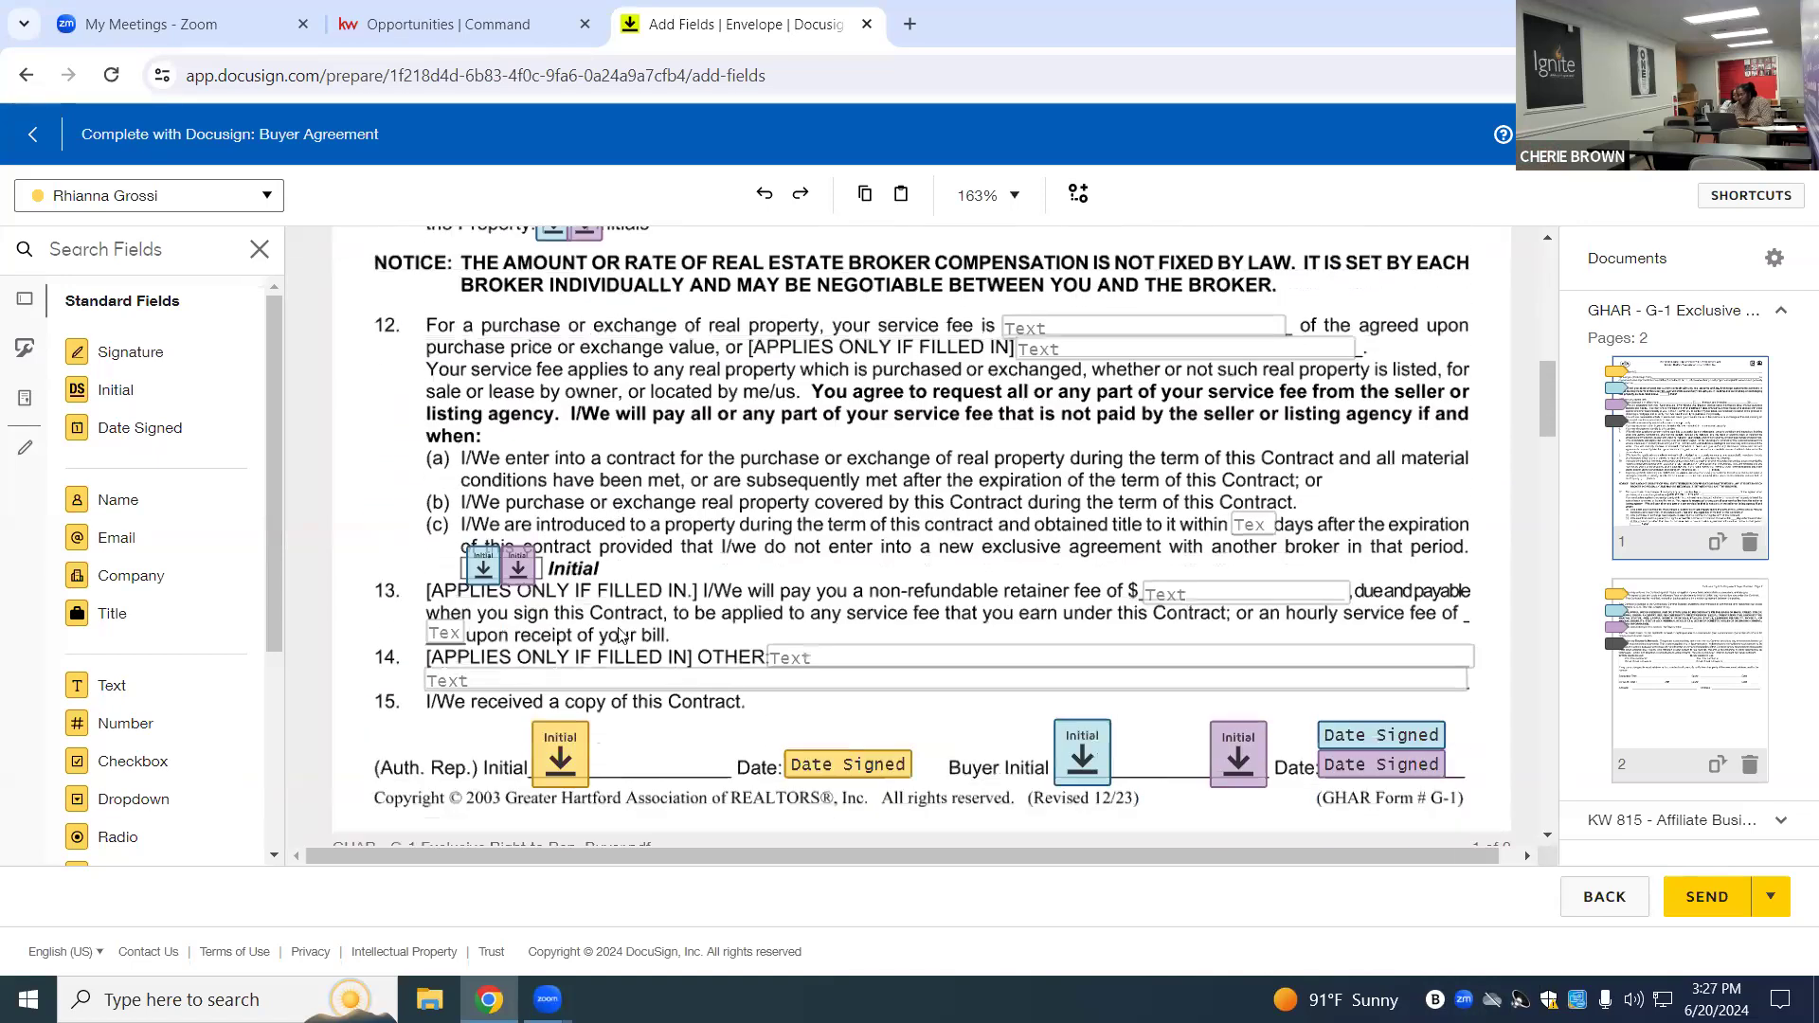
{"action": "left_click", "coordinate": [1218, 594]}
{"action": "left_click", "coordinate": [1139, 554]}
{"action": "left_click", "coordinate": [1251, 526]}
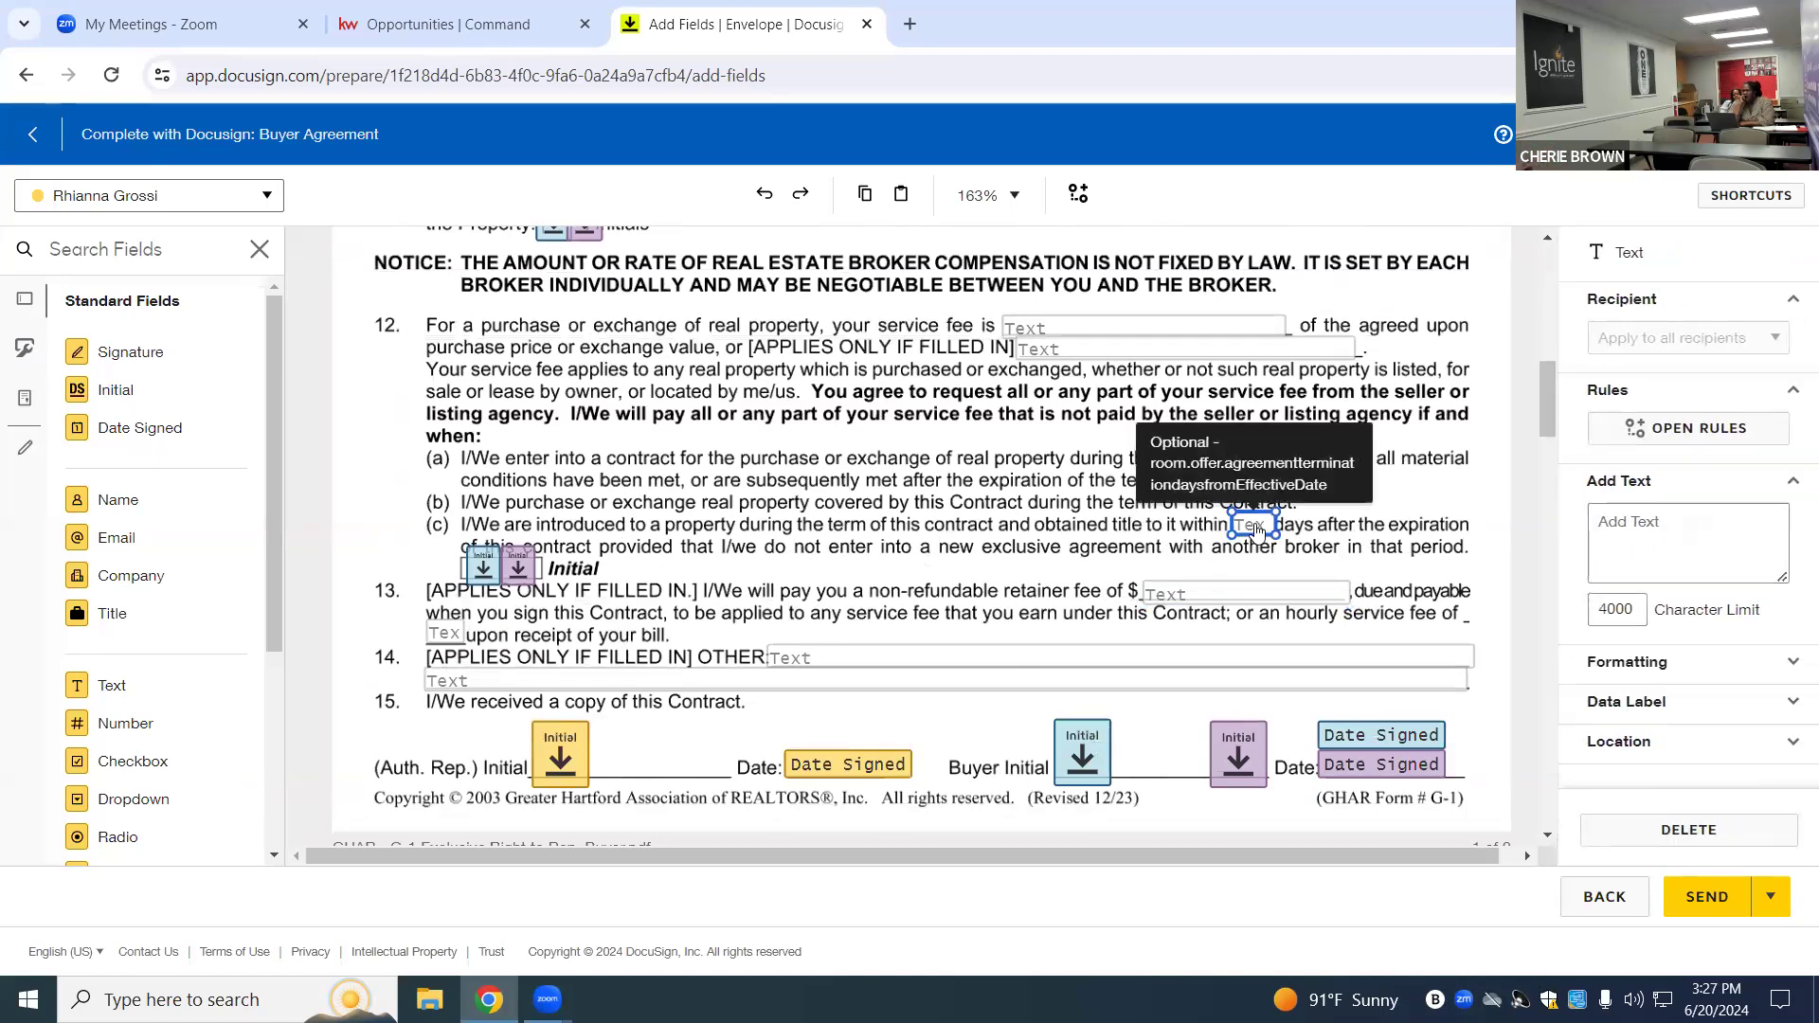
{"action": "type", "text": "5"}
{"action": "left_click", "coordinate": [1172, 533]}
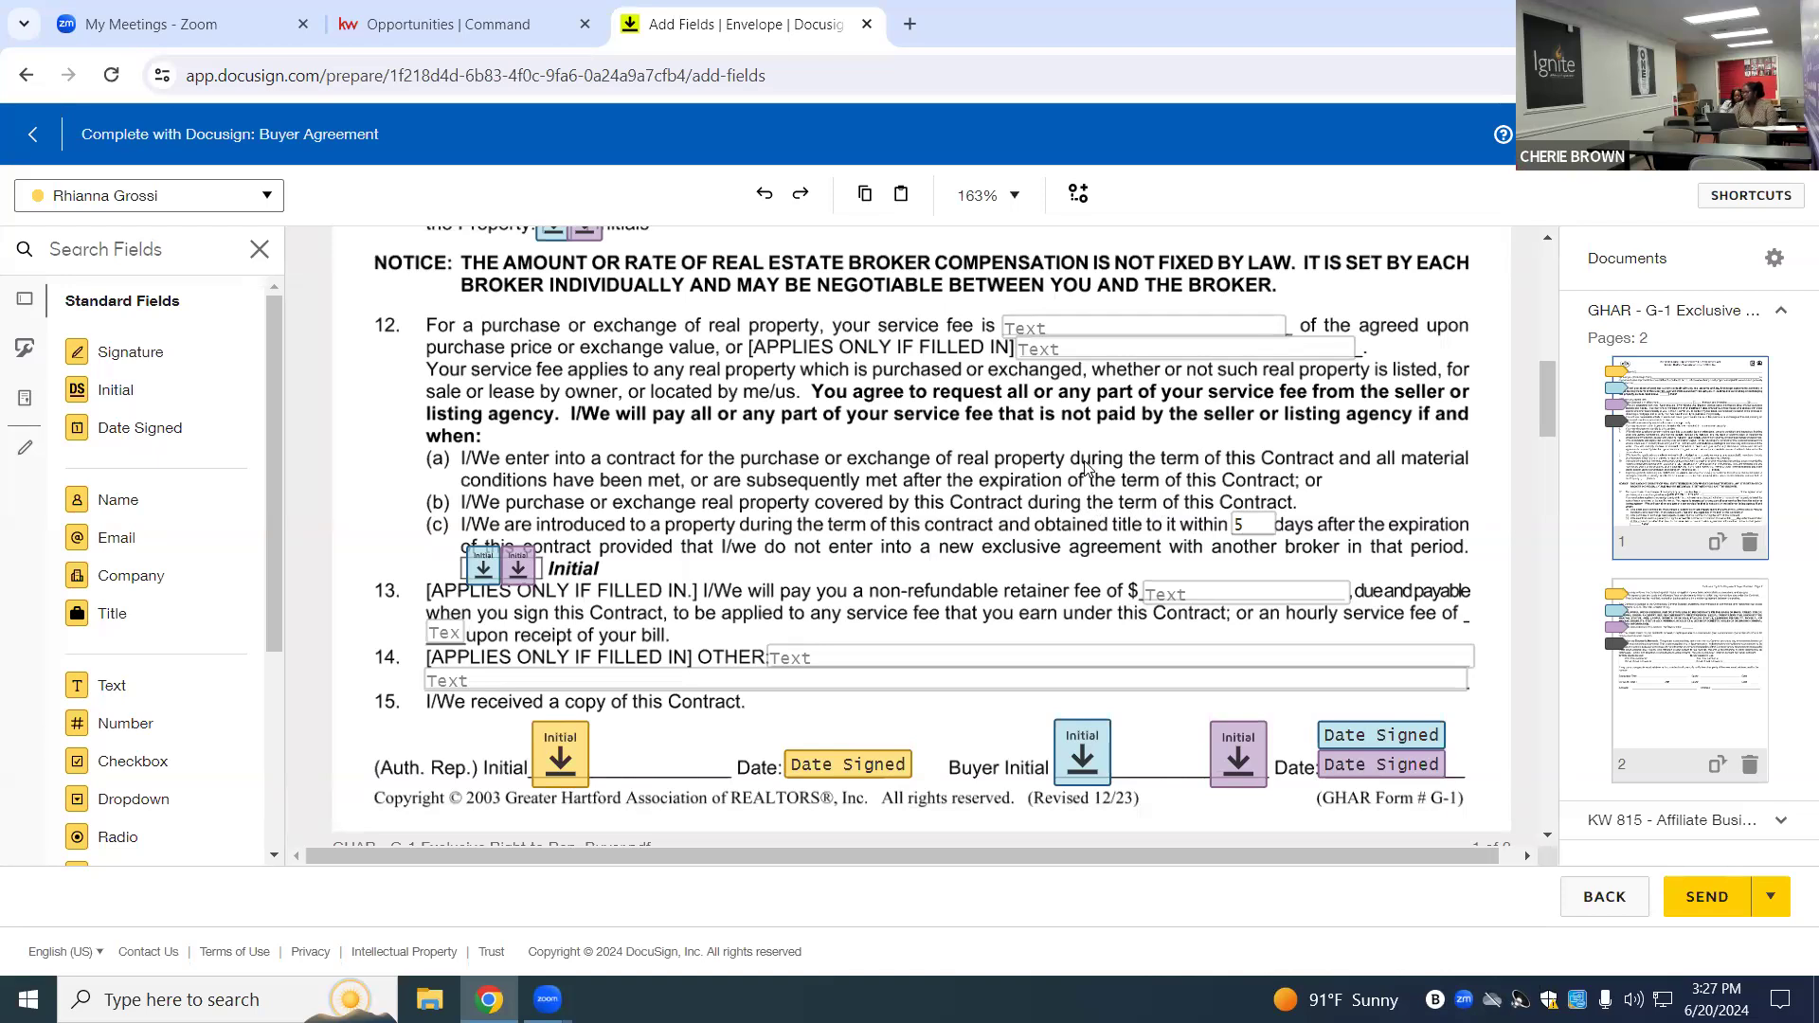
{"action": "scroll", "coordinate": [1085, 466], "scroll_direction": "down", "scroll_amount": 4}
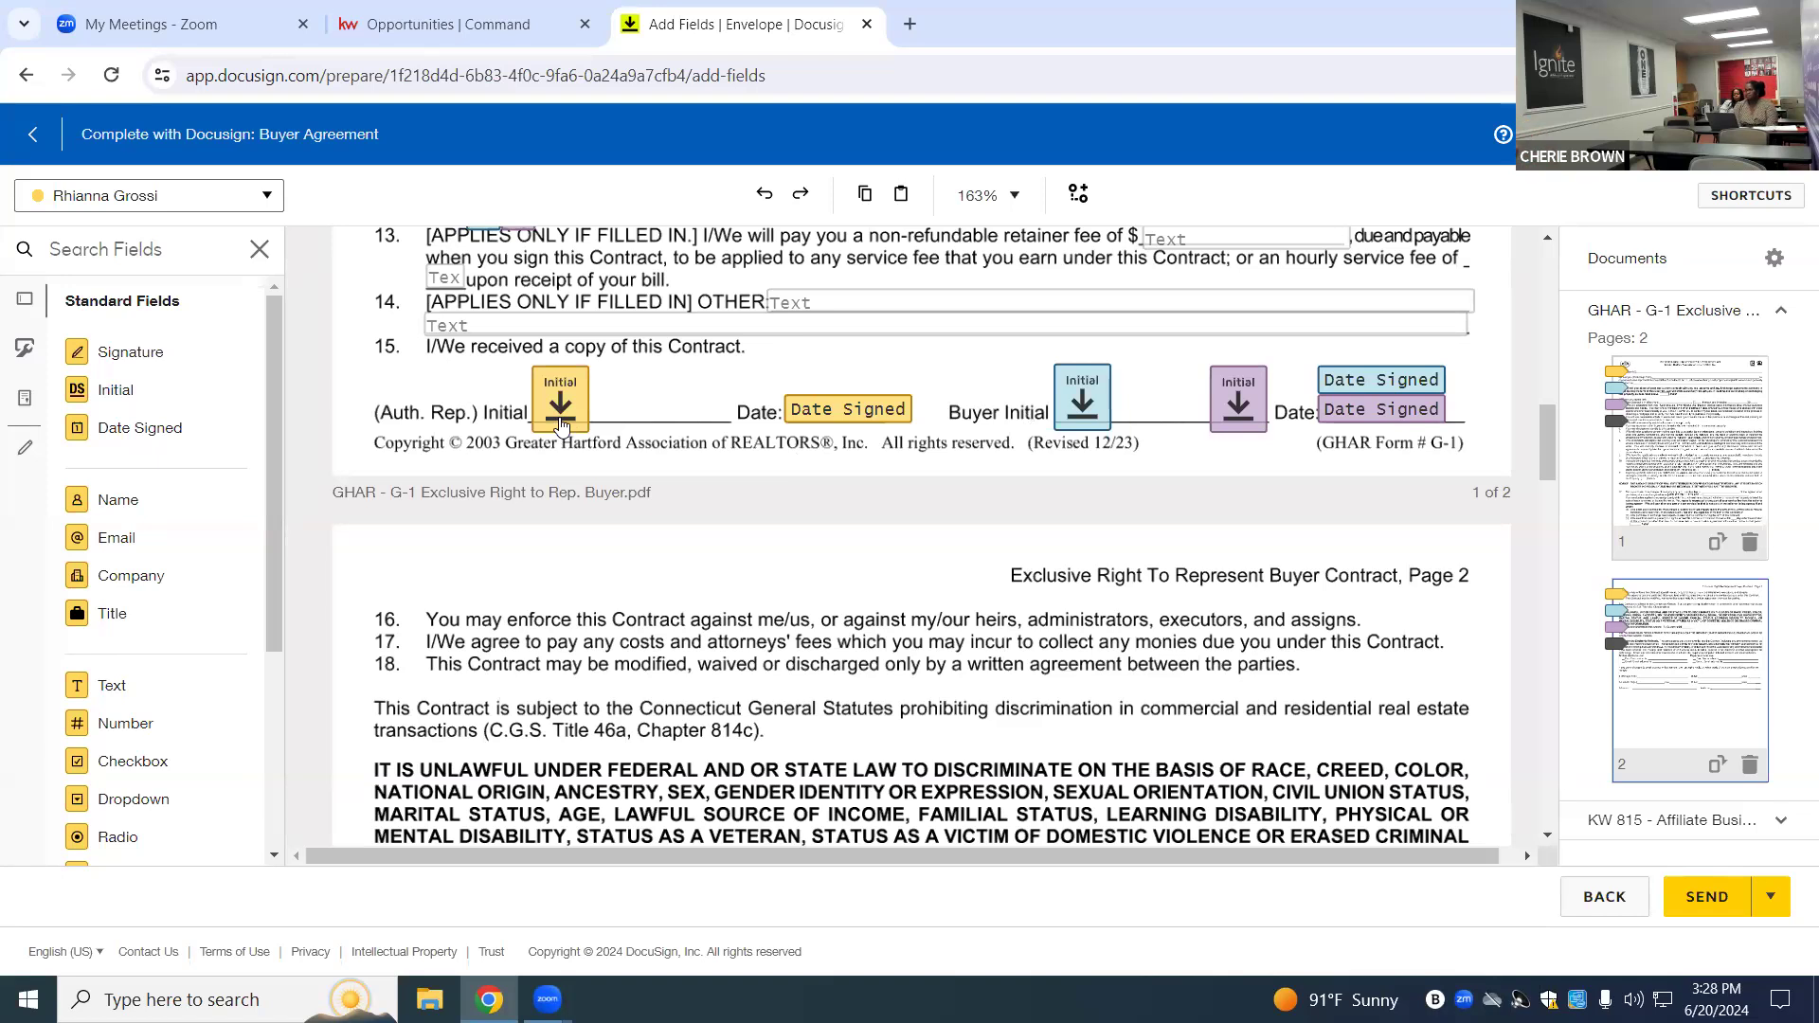
Move and resize the agent's Initial field to fit the Auth. Rep. Initial line on page 1.
{"action": "left_click_drag", "start_coordinate": [560, 426], "coordinate": [558, 410]}
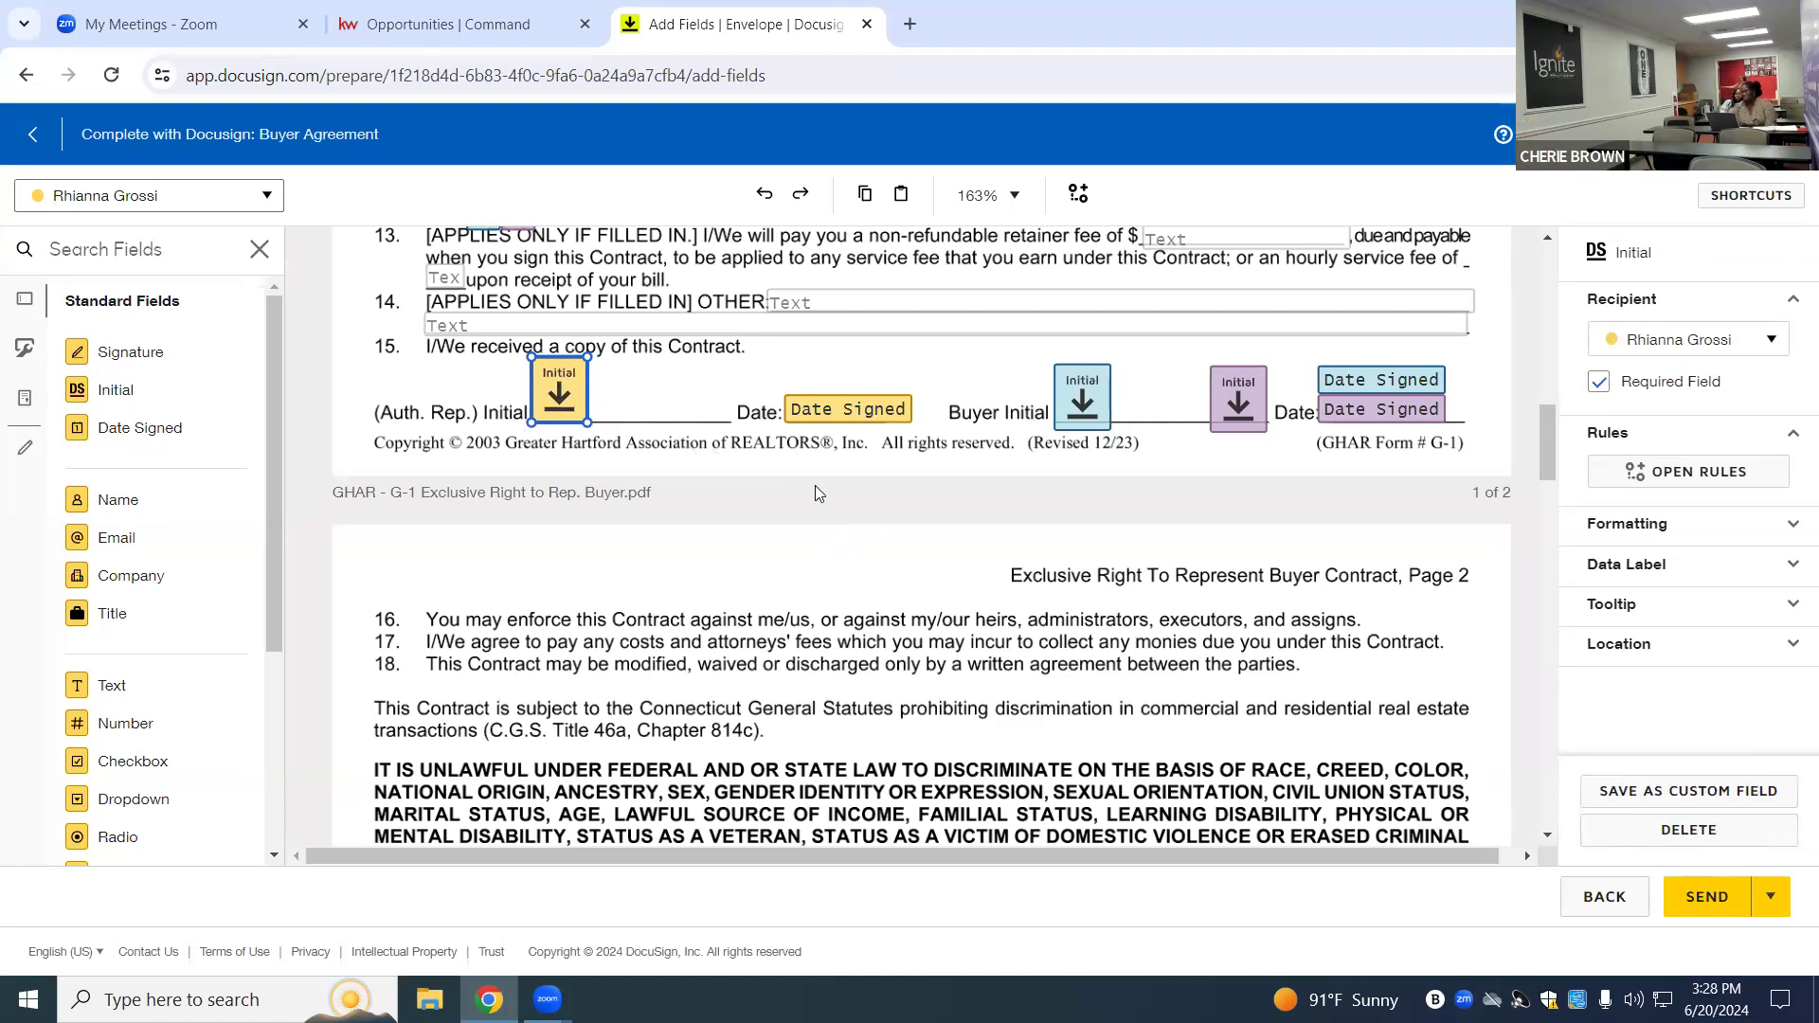
{"action": "left_click_drag", "start_coordinate": [543, 391], "coordinate": [550, 403]}
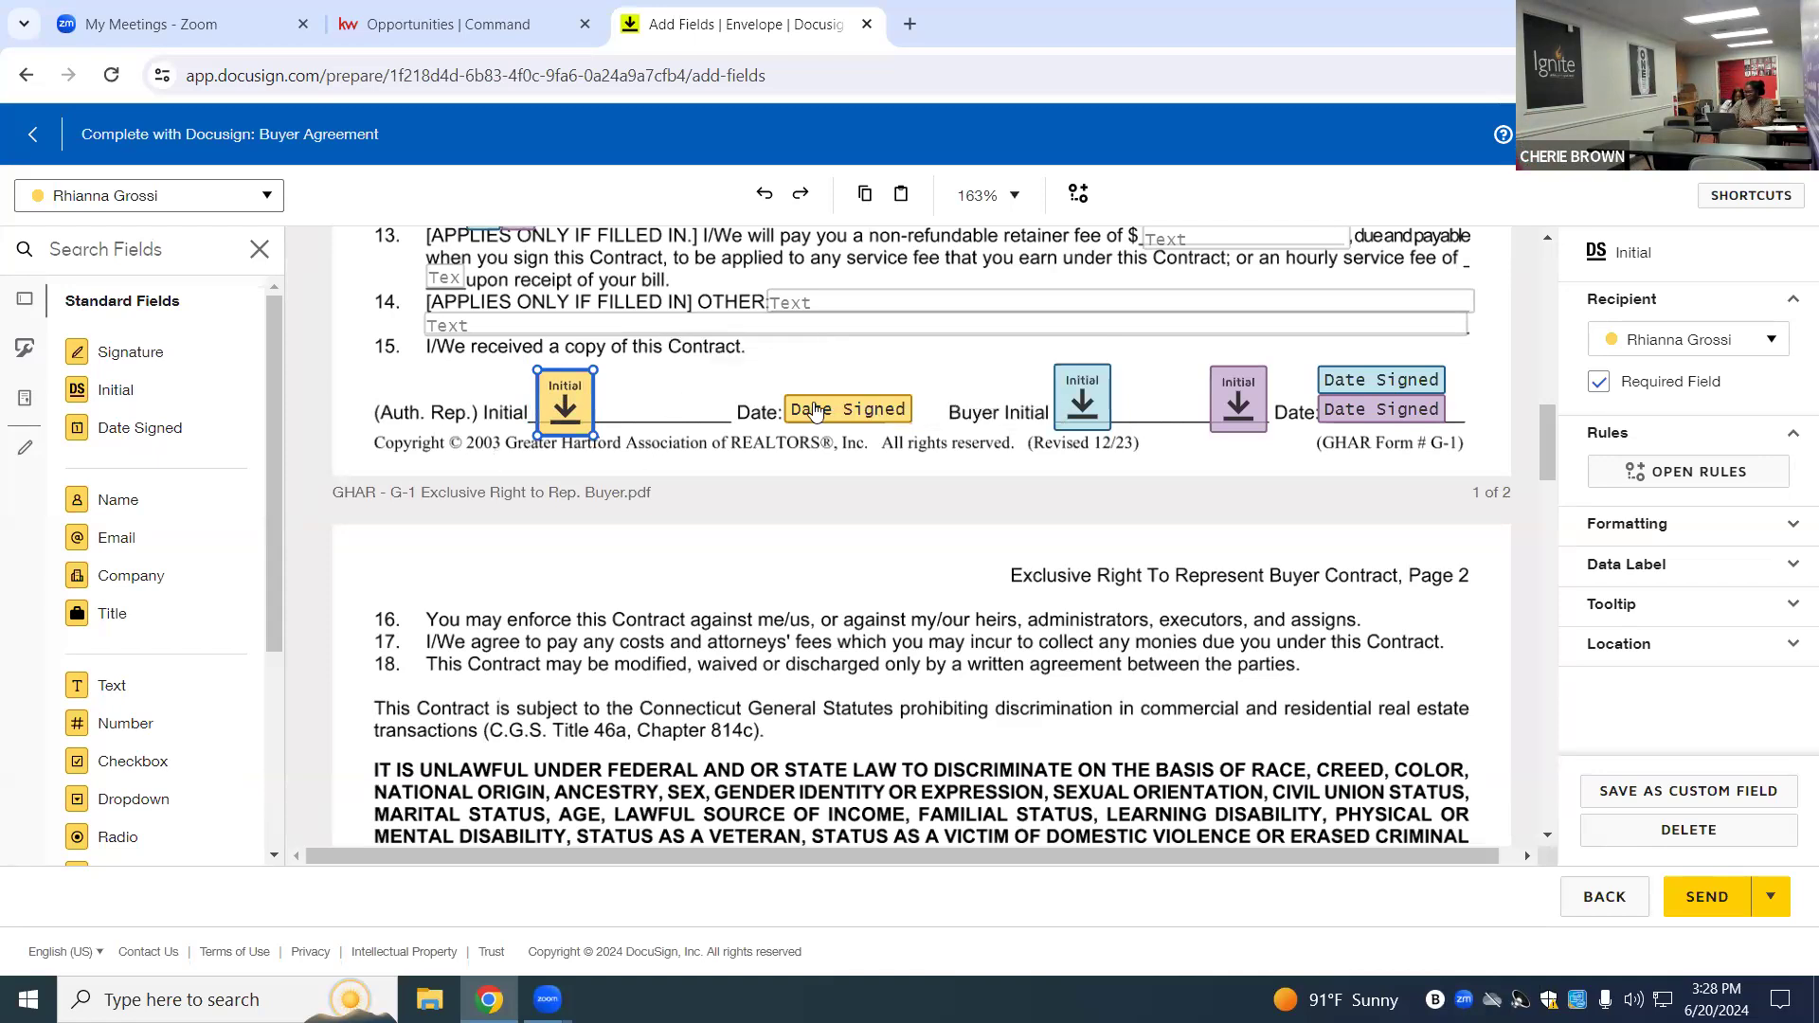
{"action": "mouse_move", "coordinate": [591, 368]}
{"action": "left_mouse_down"}
{"action": "mouse_move", "coordinate": [616, 346]}
{"action": "mouse_move", "coordinate": [595, 369]}
{"action": "left_mouse_up"}
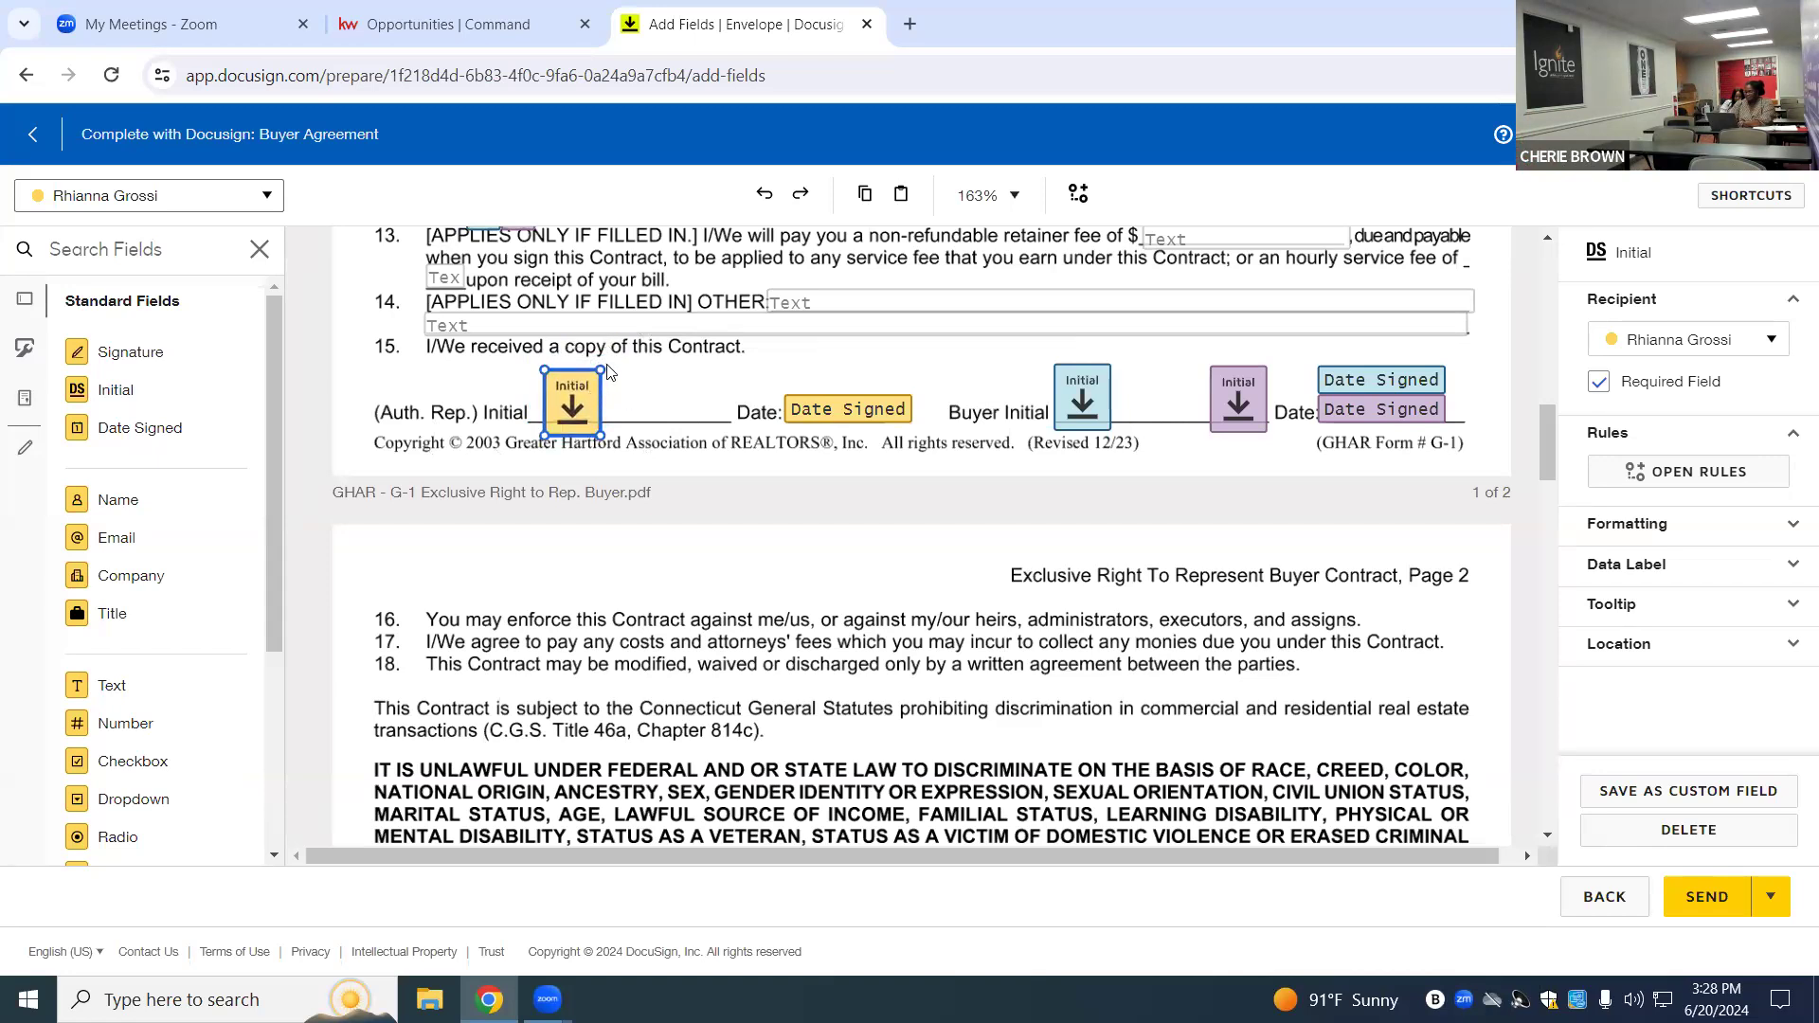
{"action": "mouse_move", "coordinate": [594, 373]}
{"action": "left_mouse_down"}
{"action": "mouse_move", "coordinate": [635, 346]}
{"action": "mouse_move", "coordinate": [603, 376]}
{"action": "left_mouse_up"}
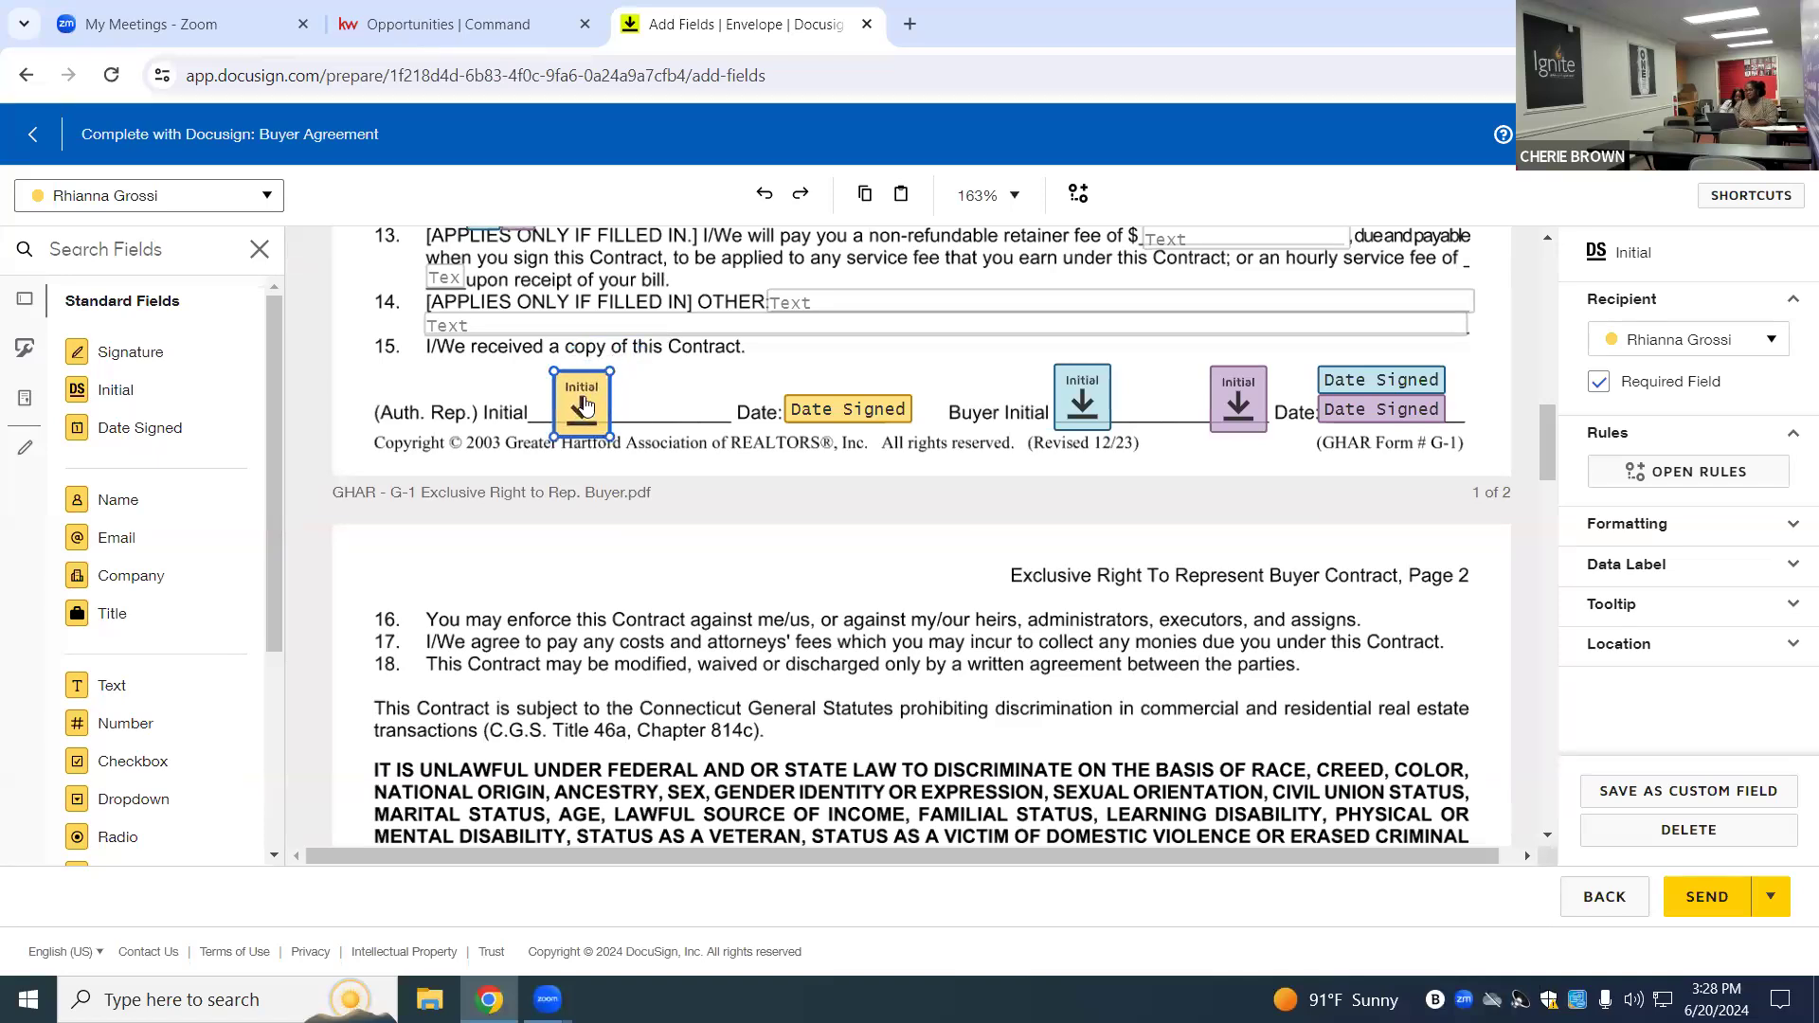
{"action": "left_click_drag", "start_coordinate": [610, 371], "coordinate": [570, 412]}
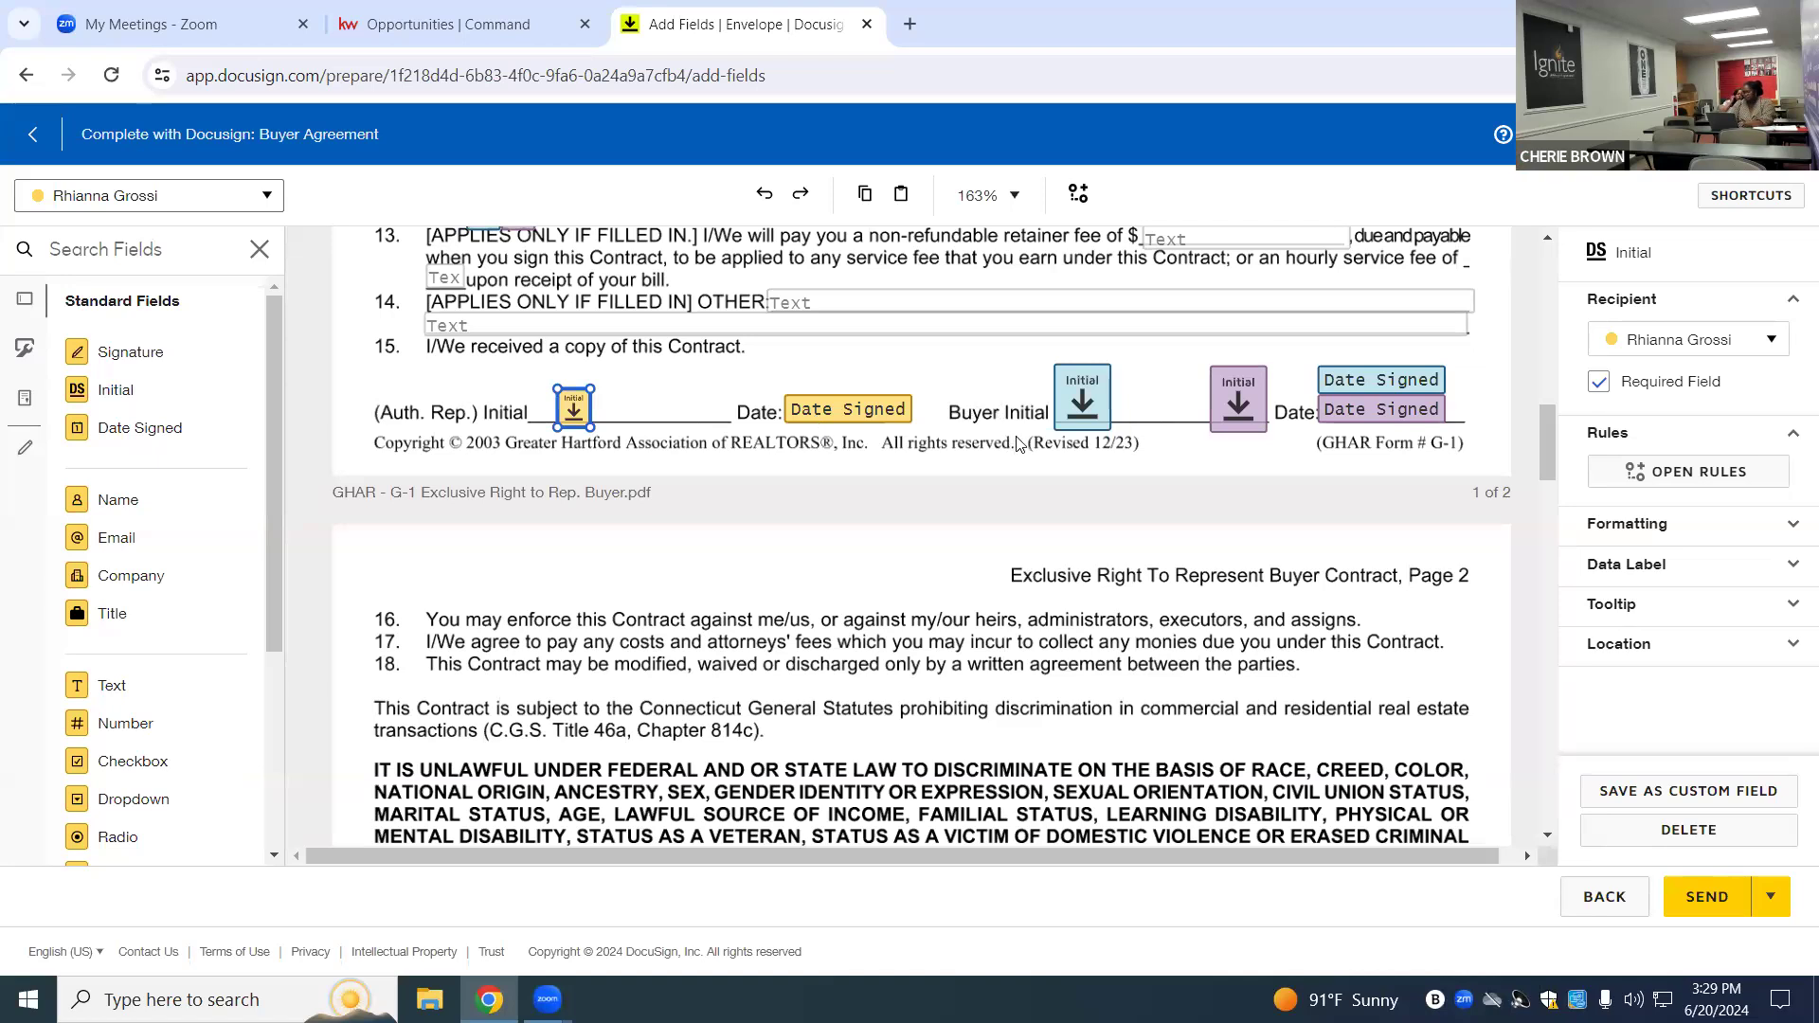
{"action": "scroll", "coordinate": [967, 493], "scroll_direction": "down", "scroll_amount": 10}
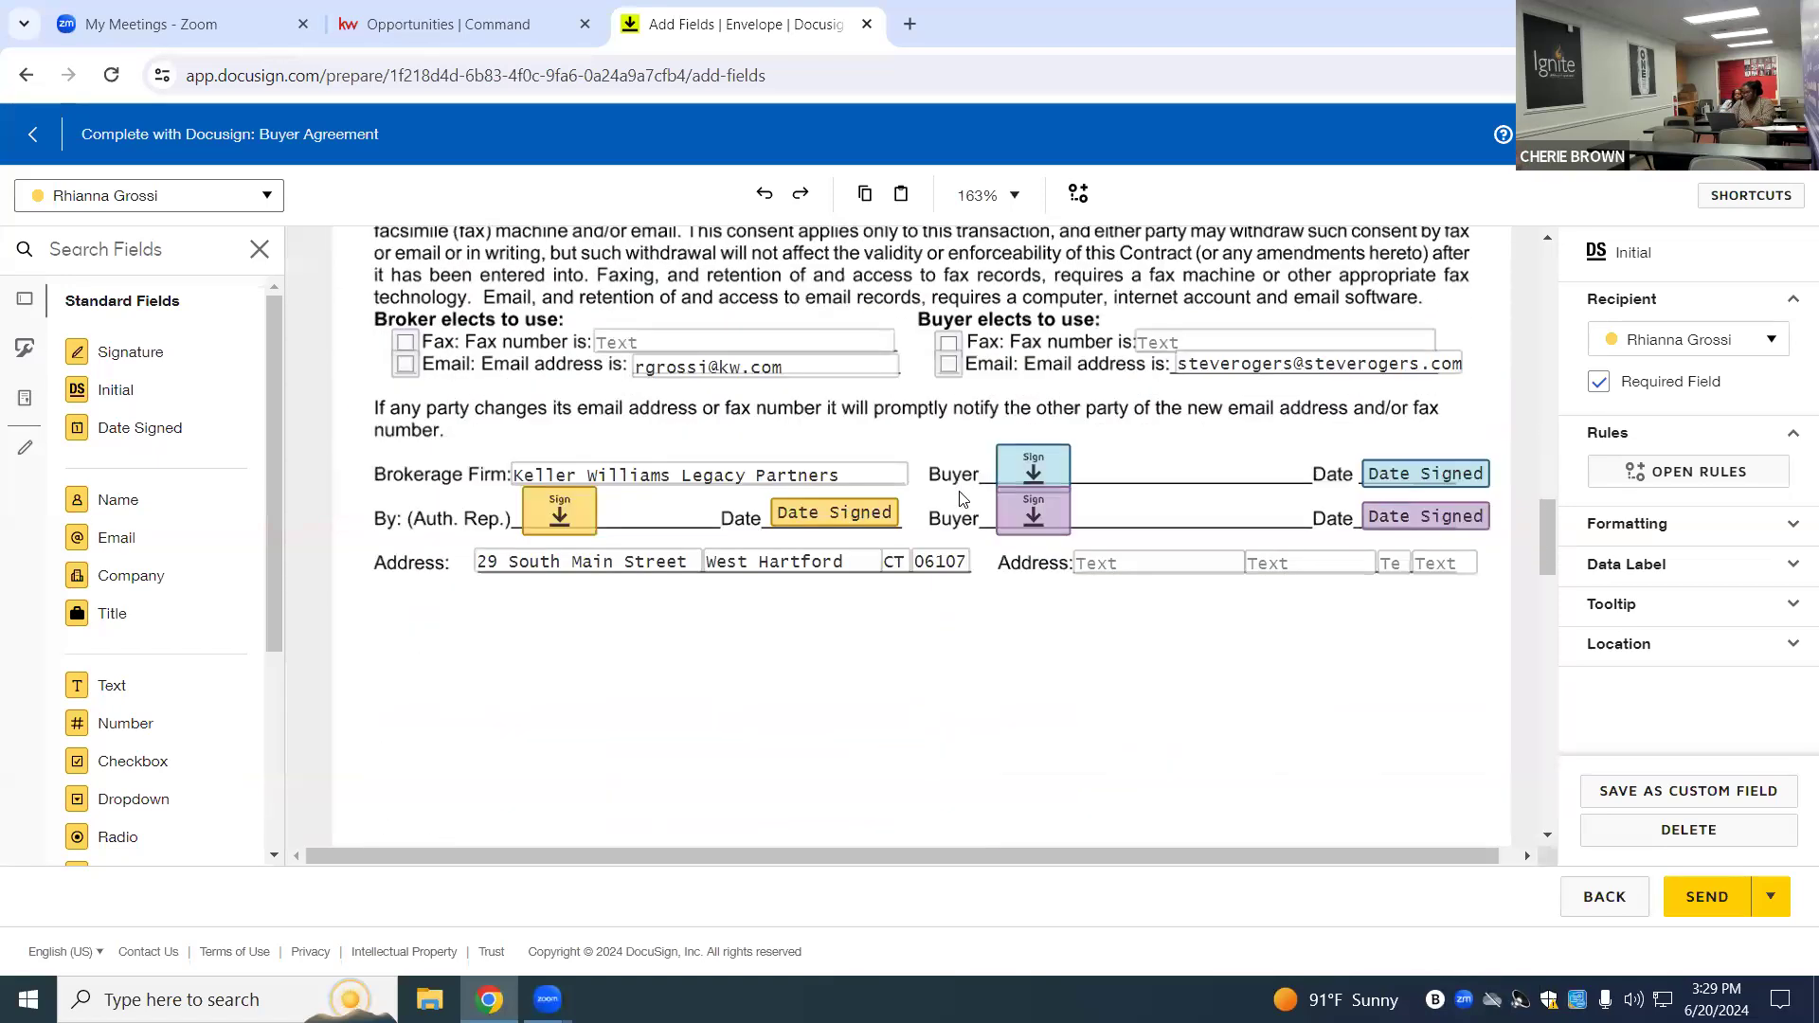
Resize the first buyer's page-2 Sign field, move it to its Buyer line start, and select both buyer fields.
{"action": "scroll", "coordinate": [960, 497], "scroll_direction": "down", "scroll_amount": 1}
{"action": "left_click", "coordinate": [1020, 435]}
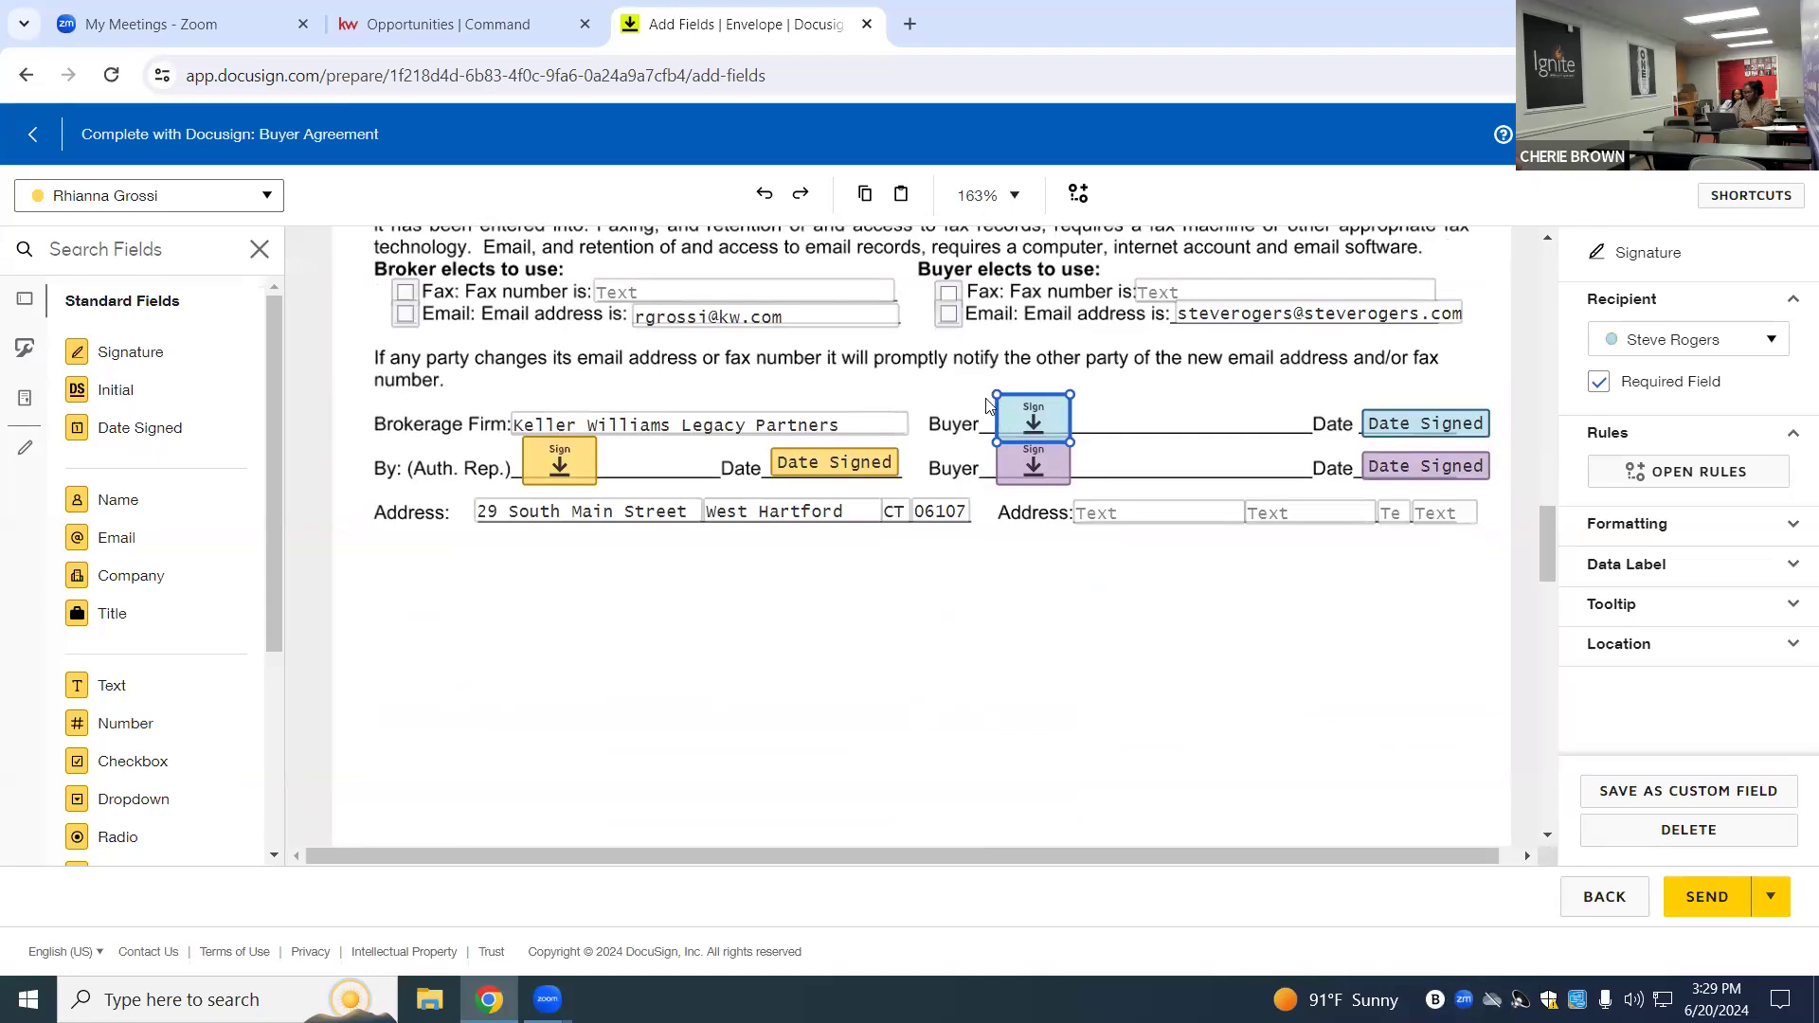
{"action": "mouse_move", "coordinate": [995, 394]}
{"action": "left_mouse_down"}
{"action": "mouse_move", "coordinate": [927, 360]}
{"action": "mouse_move", "coordinate": [993, 404]}
{"action": "left_mouse_up"}
{"action": "left_click", "coordinate": [1012, 621]}
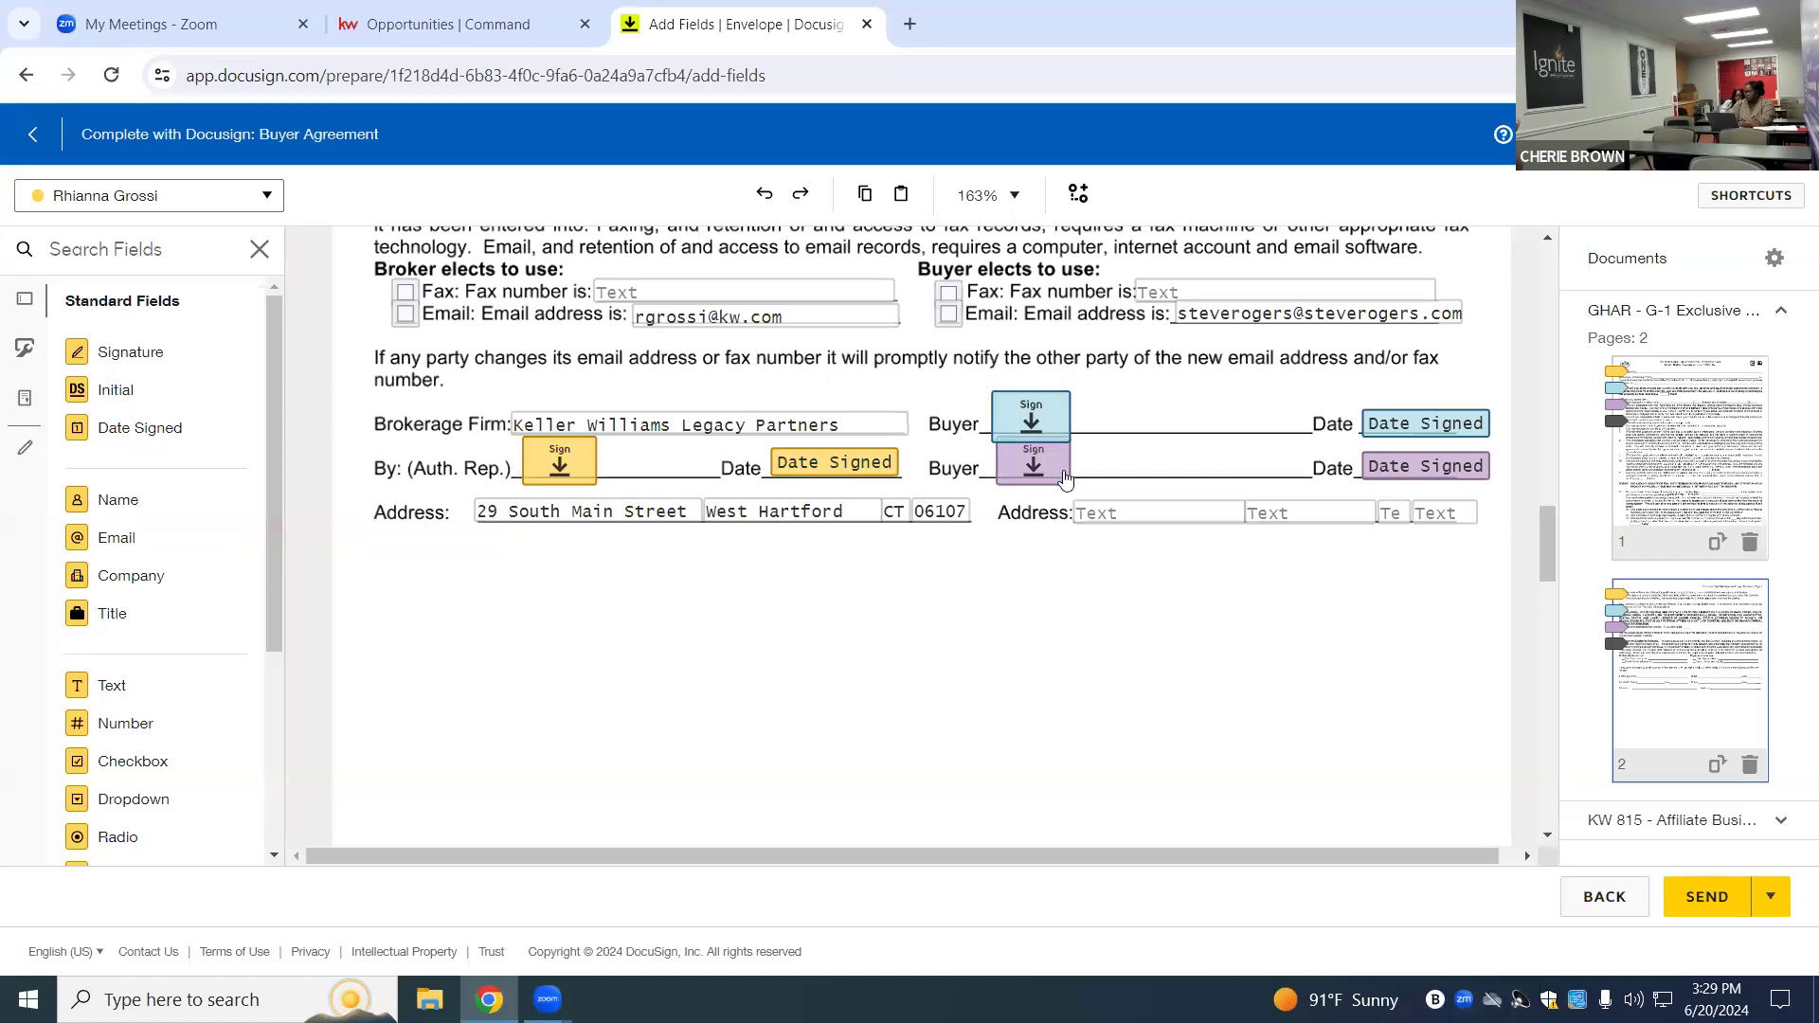
{"action": "mouse_move", "coordinate": [1024, 418]}
{"action": "left_mouse_down"}
{"action": "mouse_move", "coordinate": [1151, 423]}
{"action": "mouse_move", "coordinate": [995, 415]}
{"action": "left_mouse_up"}
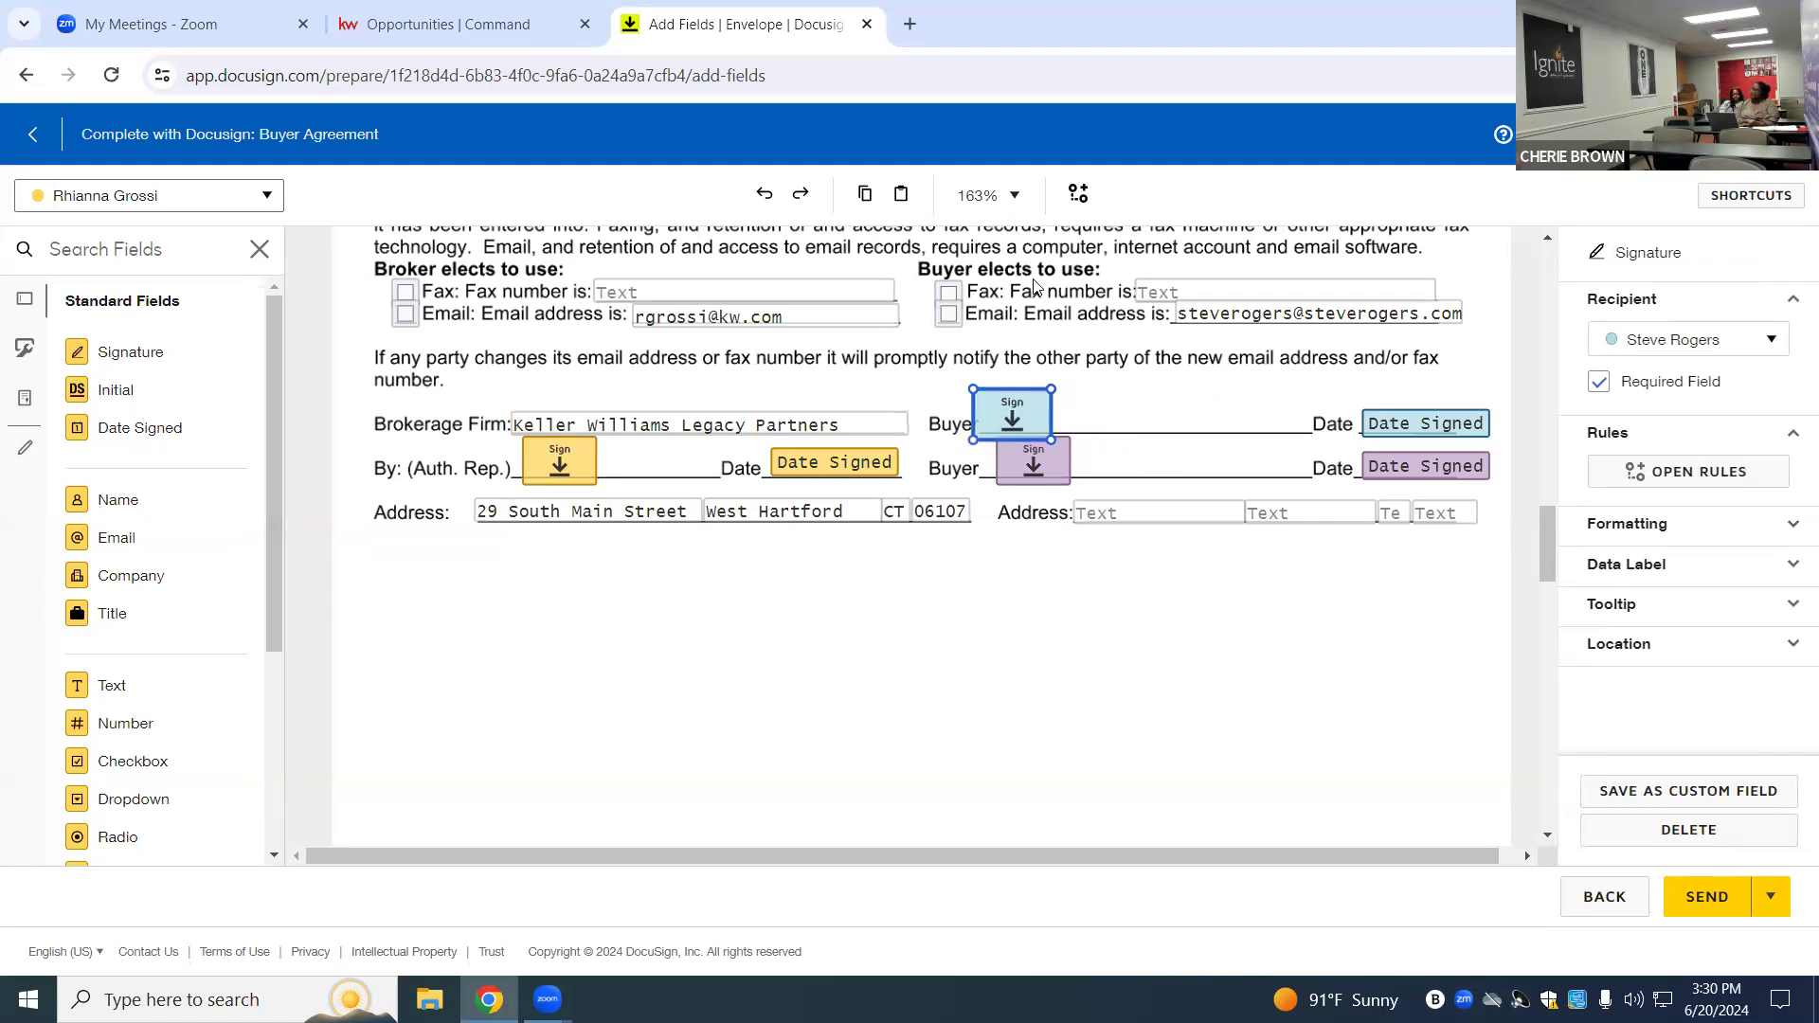
{"action": "left_click_drag", "start_coordinate": [1015, 383], "coordinate": [1034, 517]}
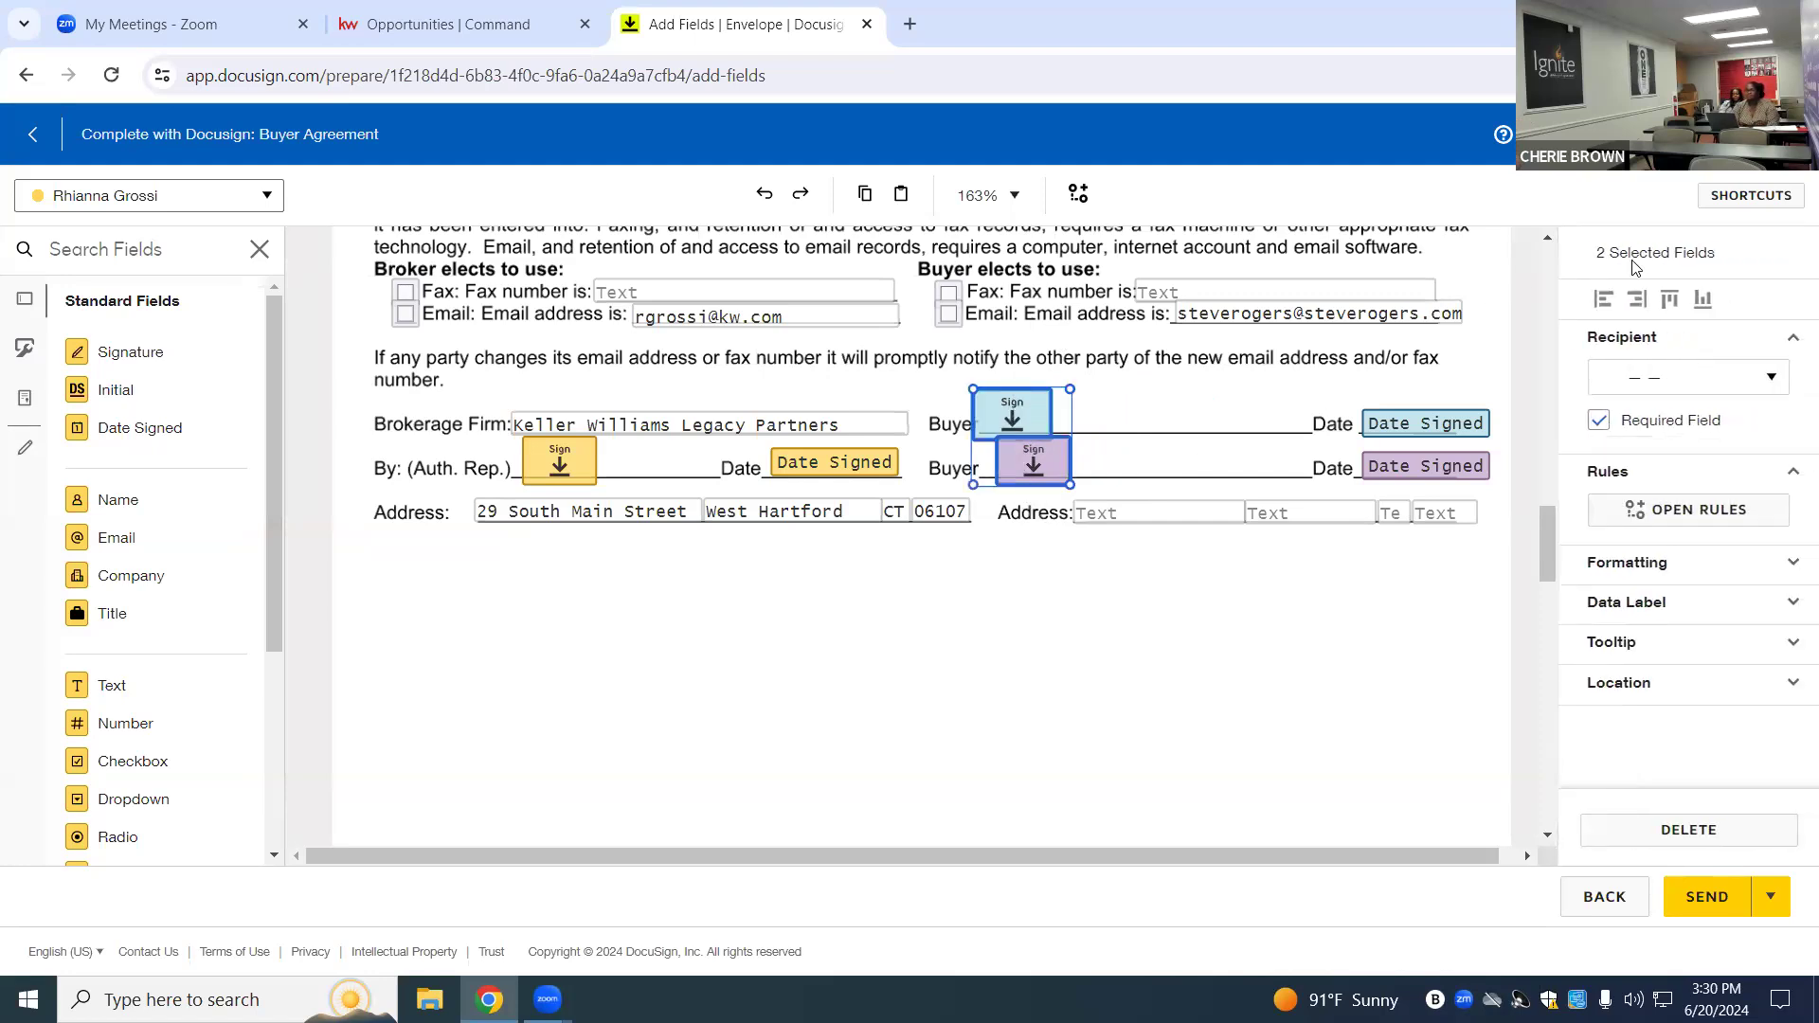
Align the two buyer Sign fields to the left, then deselect them.
{"action": "left_click", "coordinate": [1602, 302]}
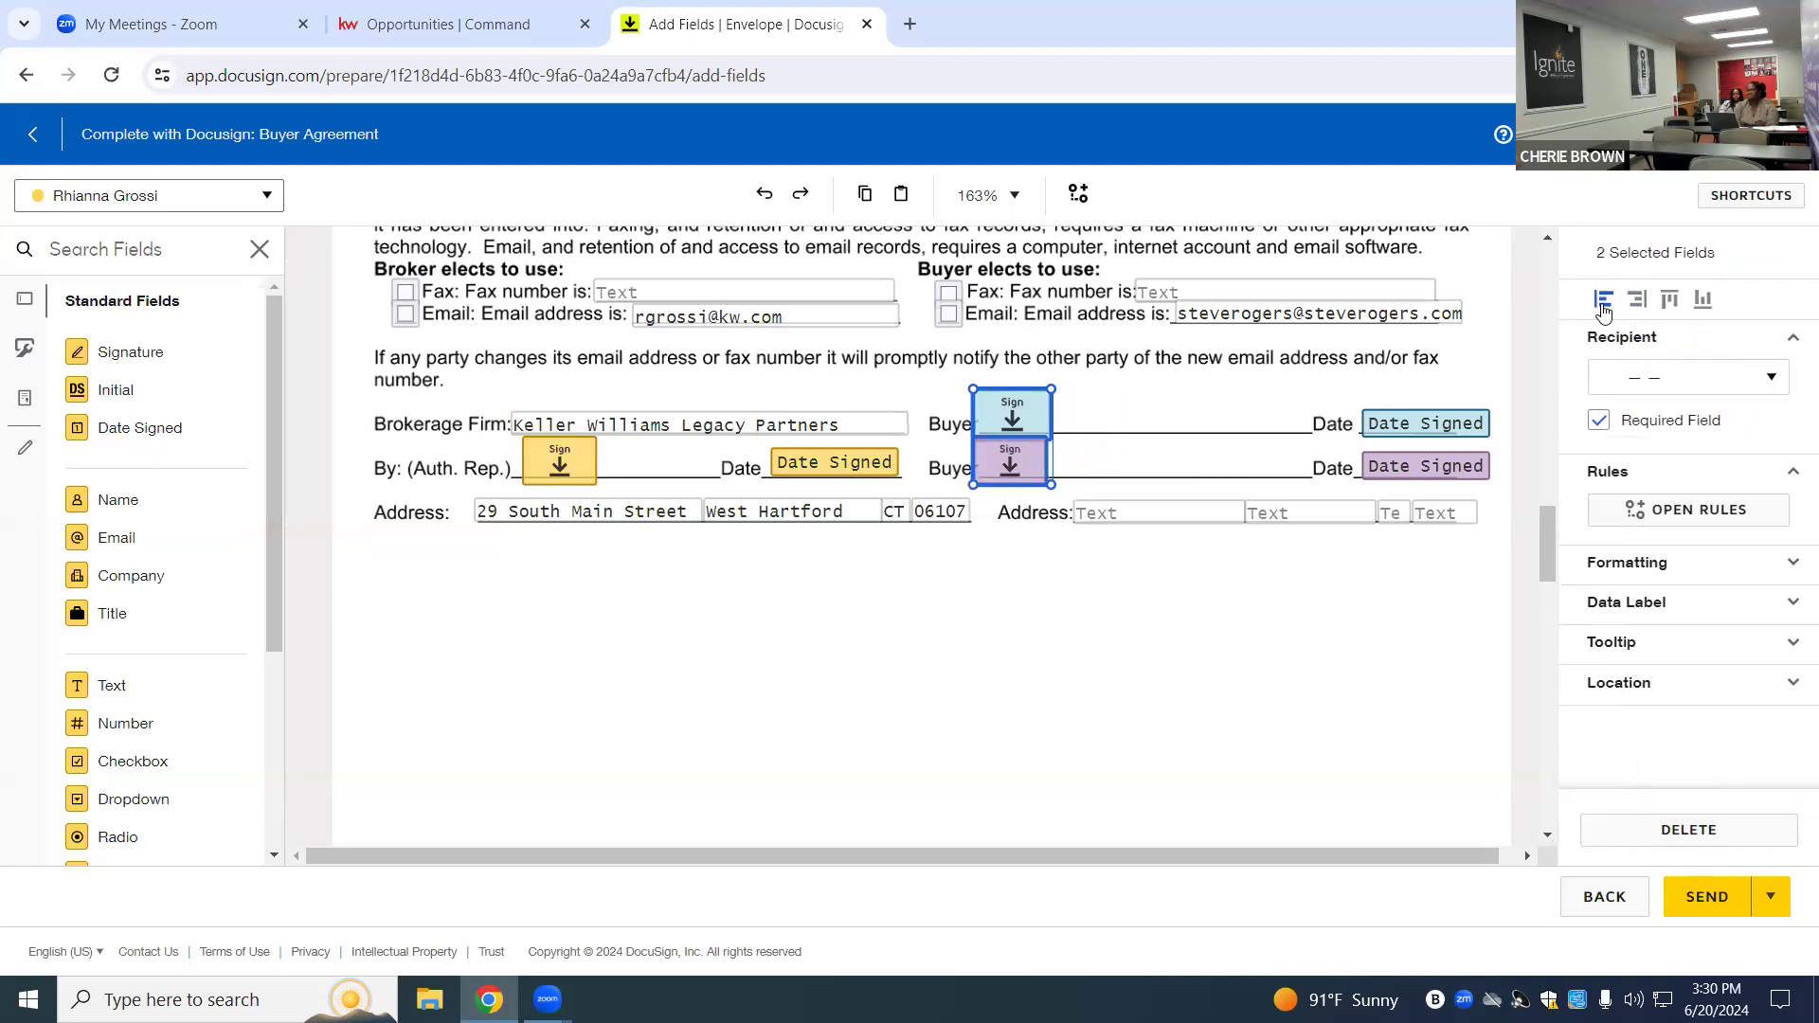
{"action": "left_click", "coordinate": [1156, 812]}
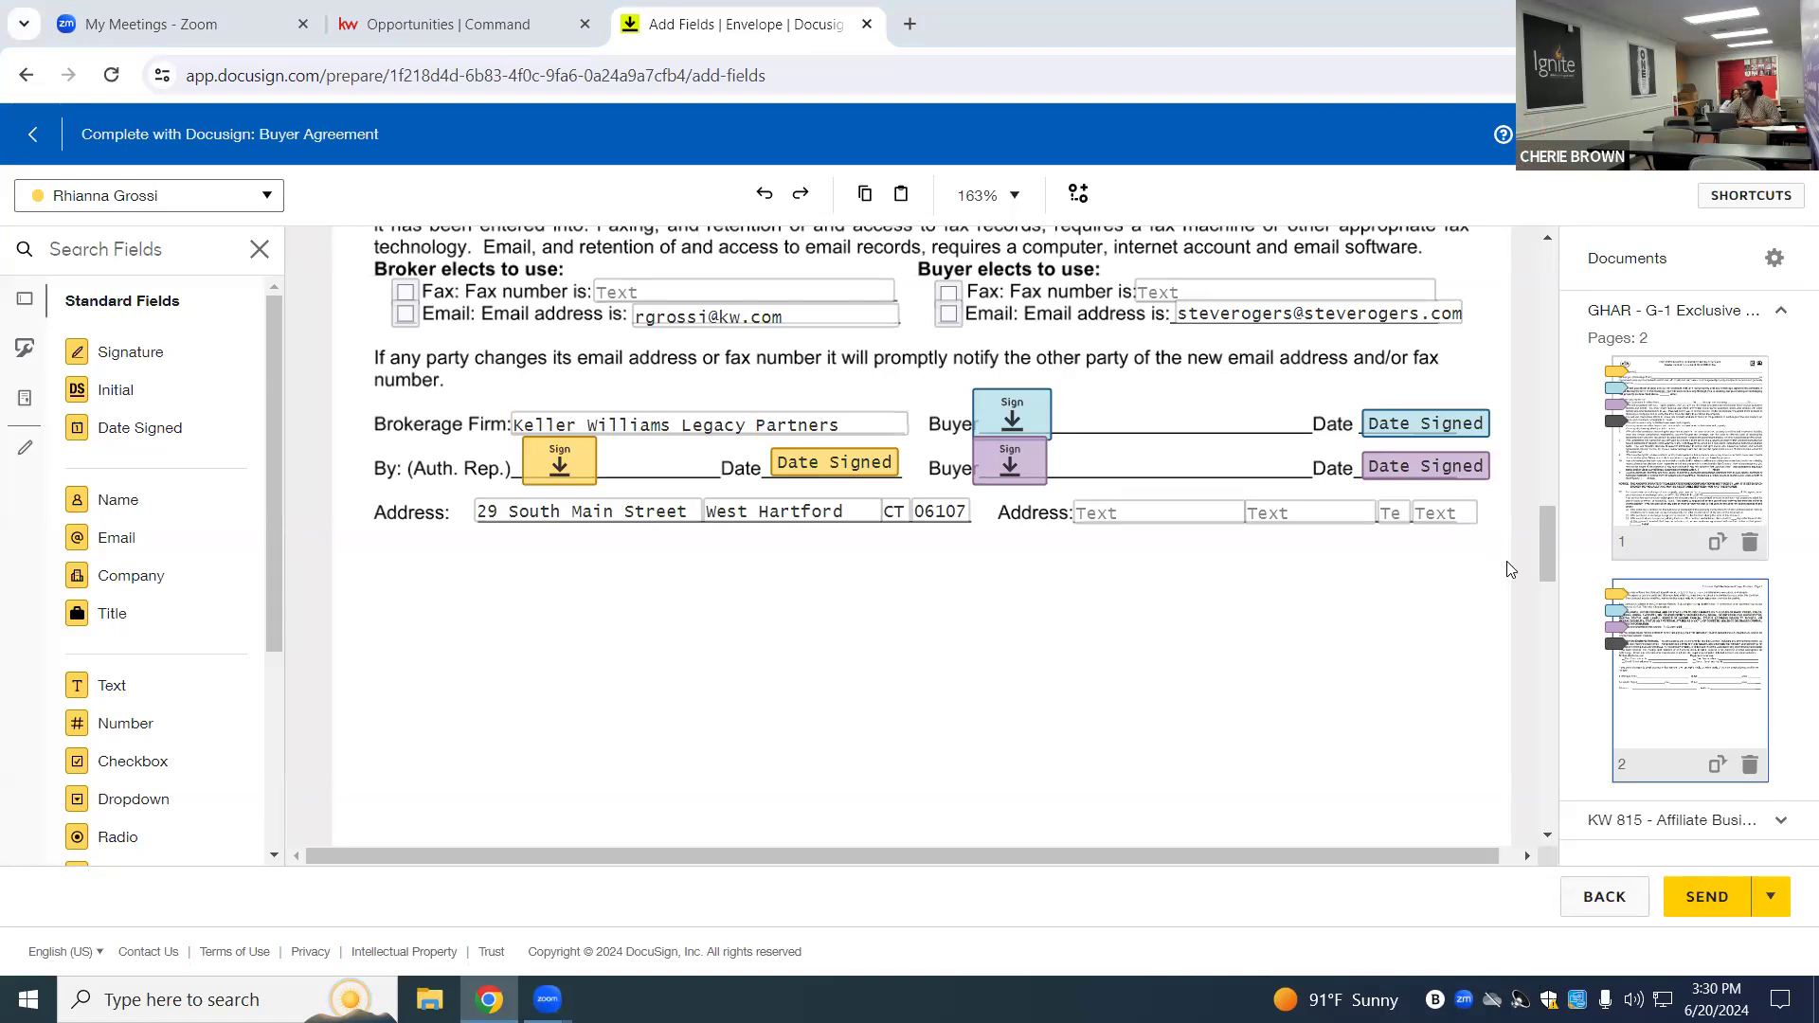
Show the envelope's Save and Close, Discard and Edit options from the header menu.
{"action": "left_click", "coordinate": [1552, 135]}
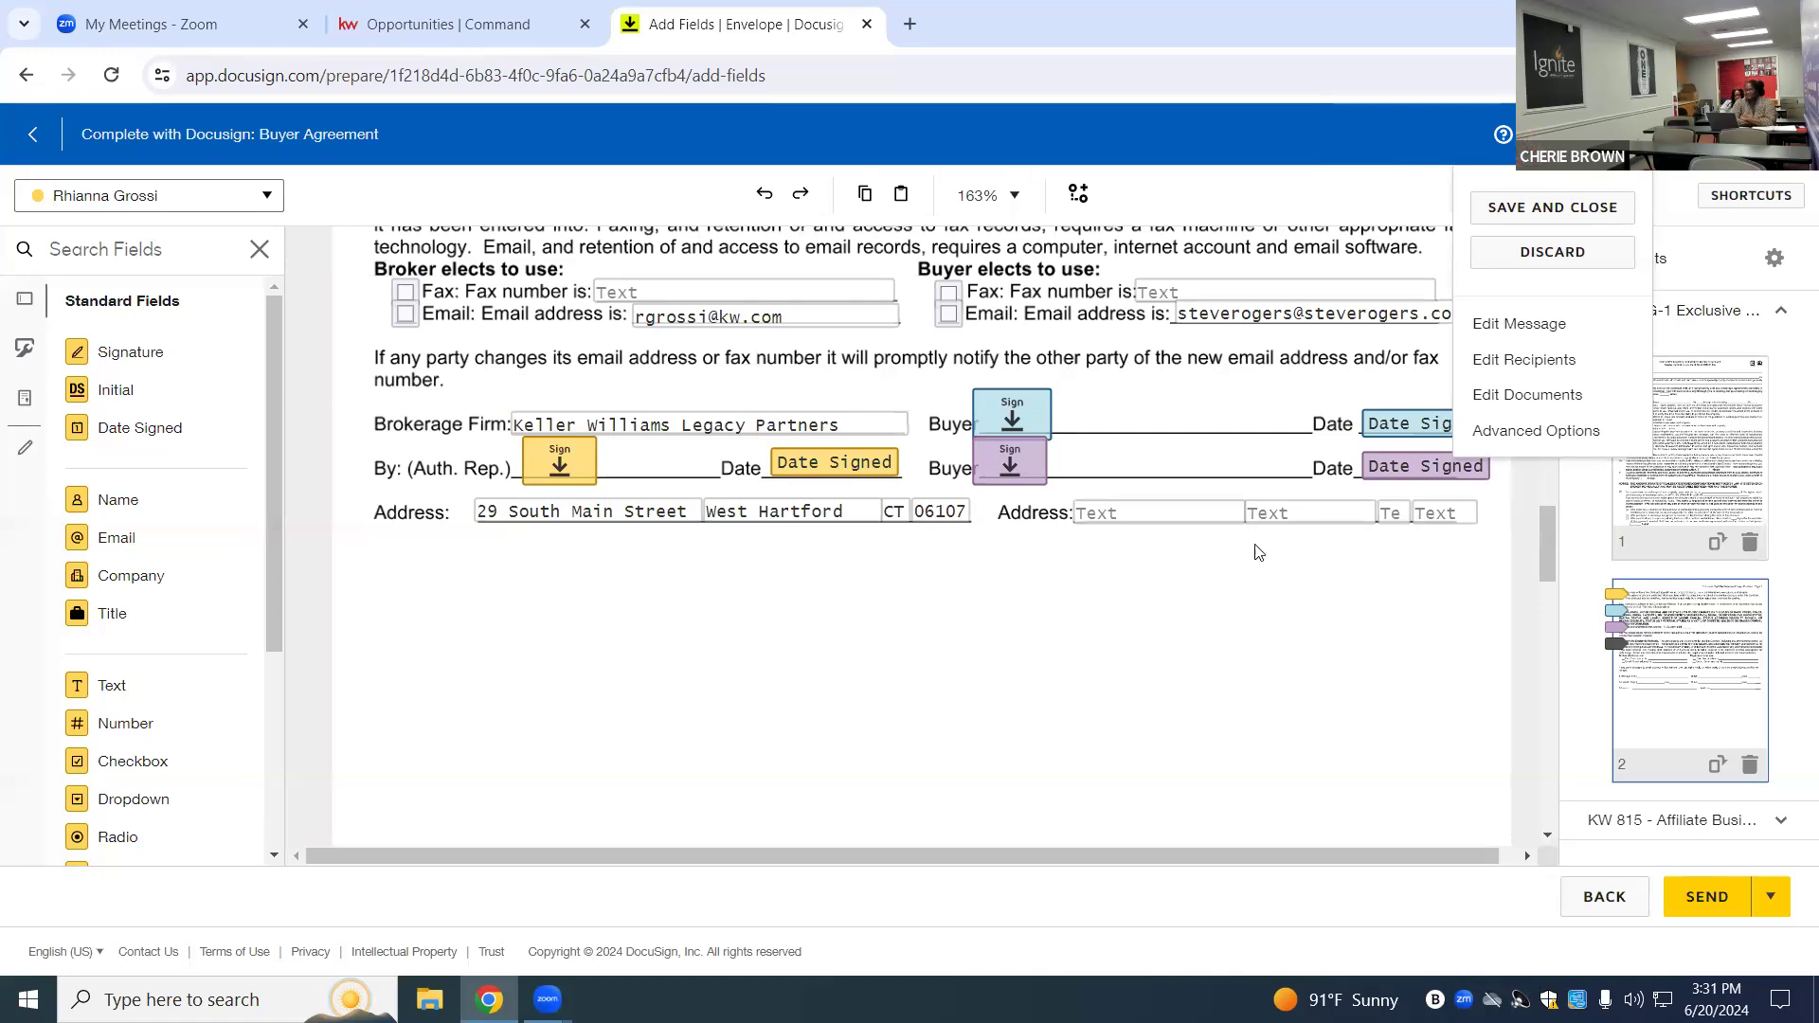
{"action": "left_click", "coordinate": [1717, 897]}
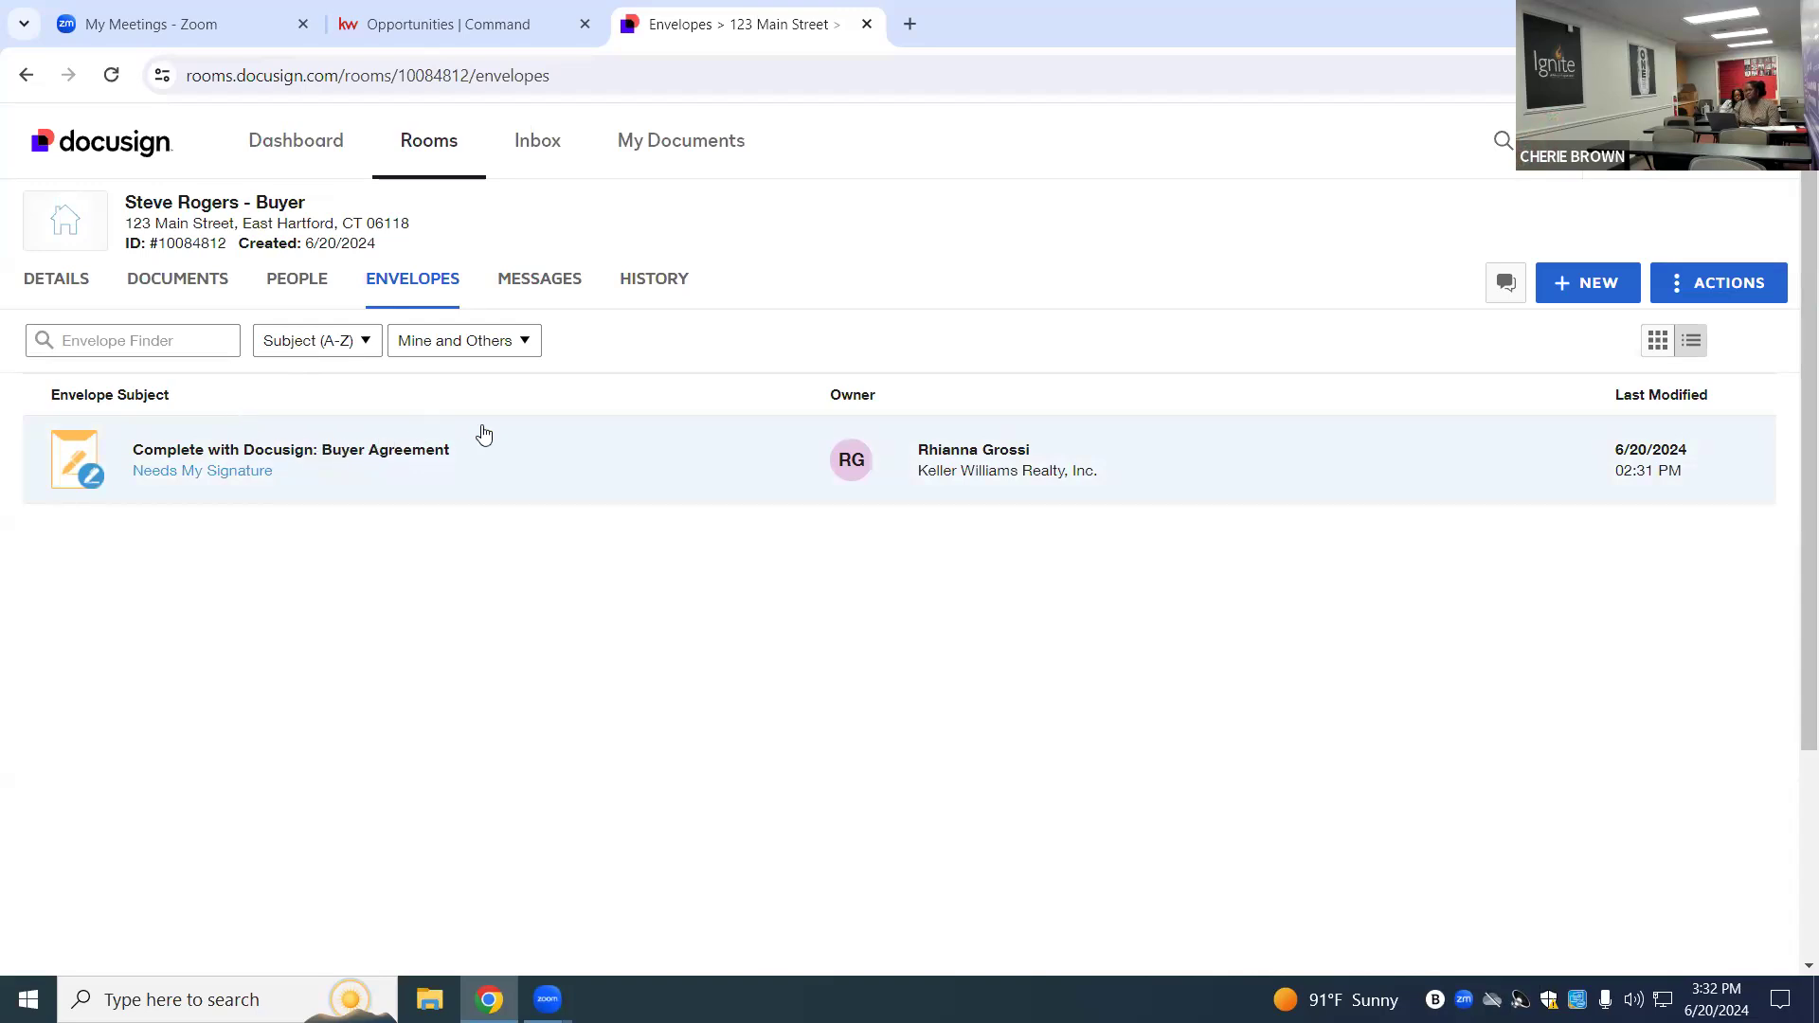
Open the Buyer Agreement envelope's details and launch the agent's signing session.
{"action": "left_click", "coordinate": [216, 462]}
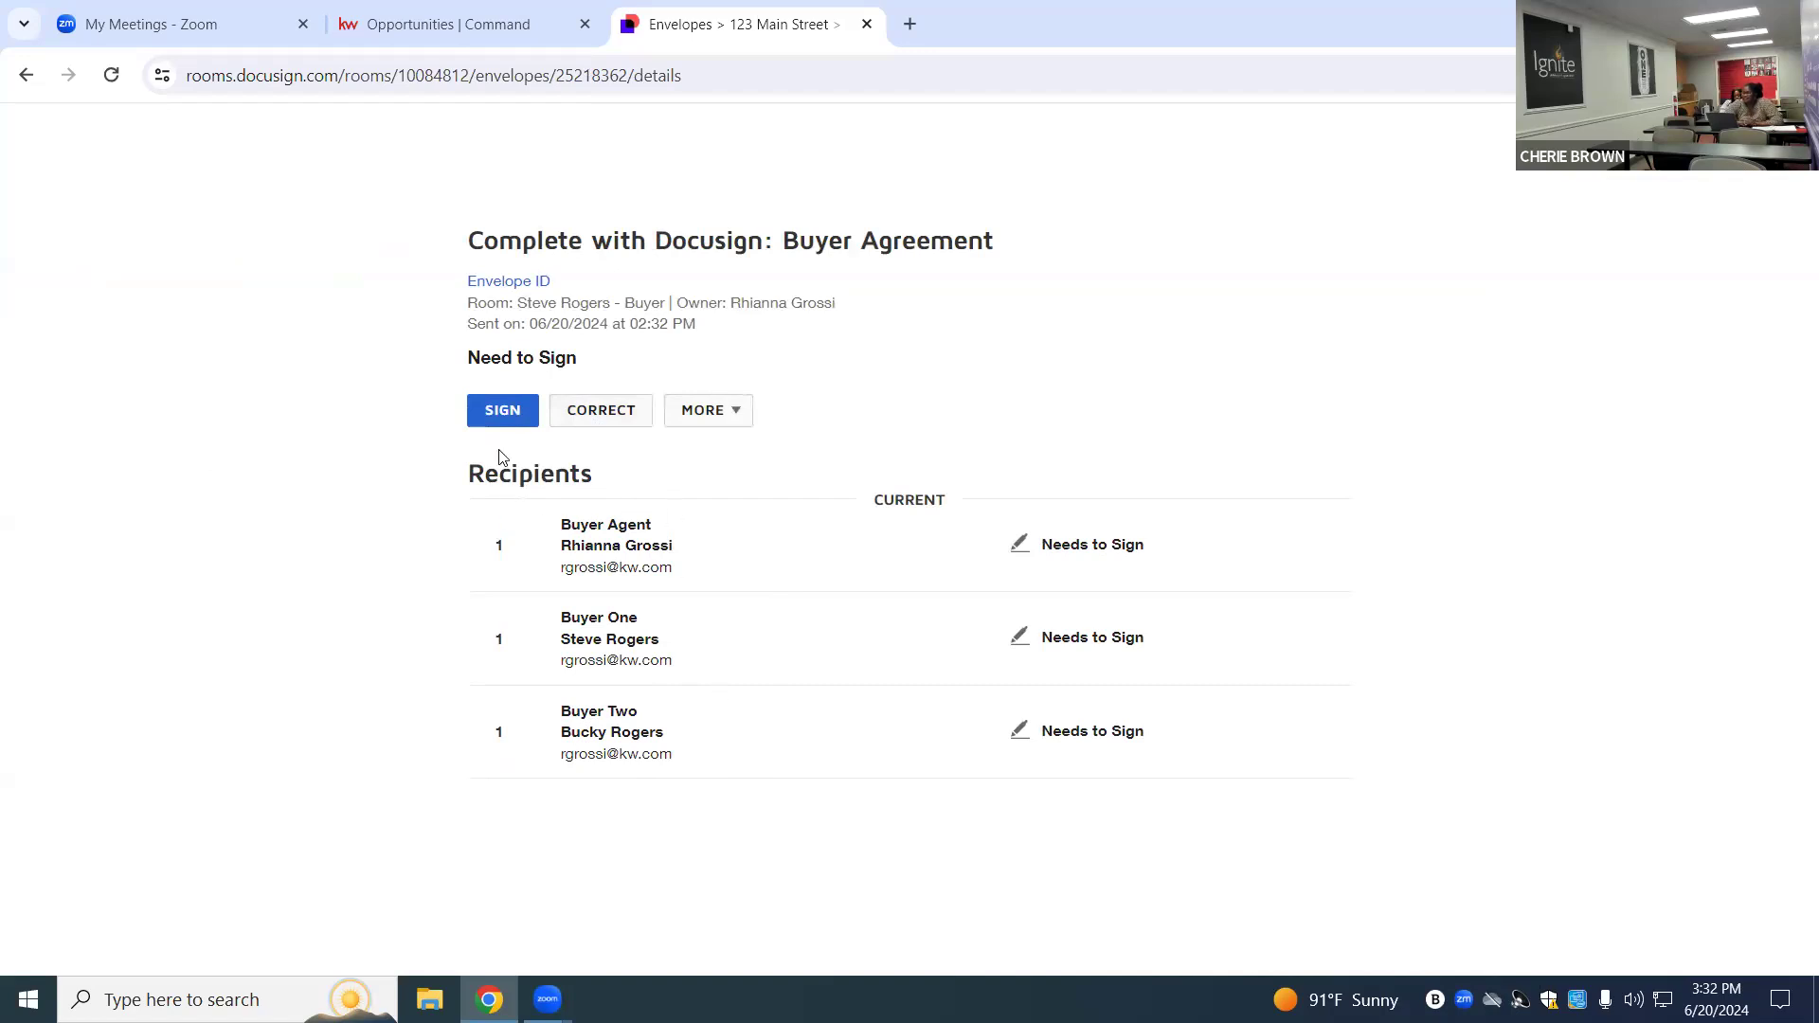
{"action": "left_click", "coordinate": [503, 412]}
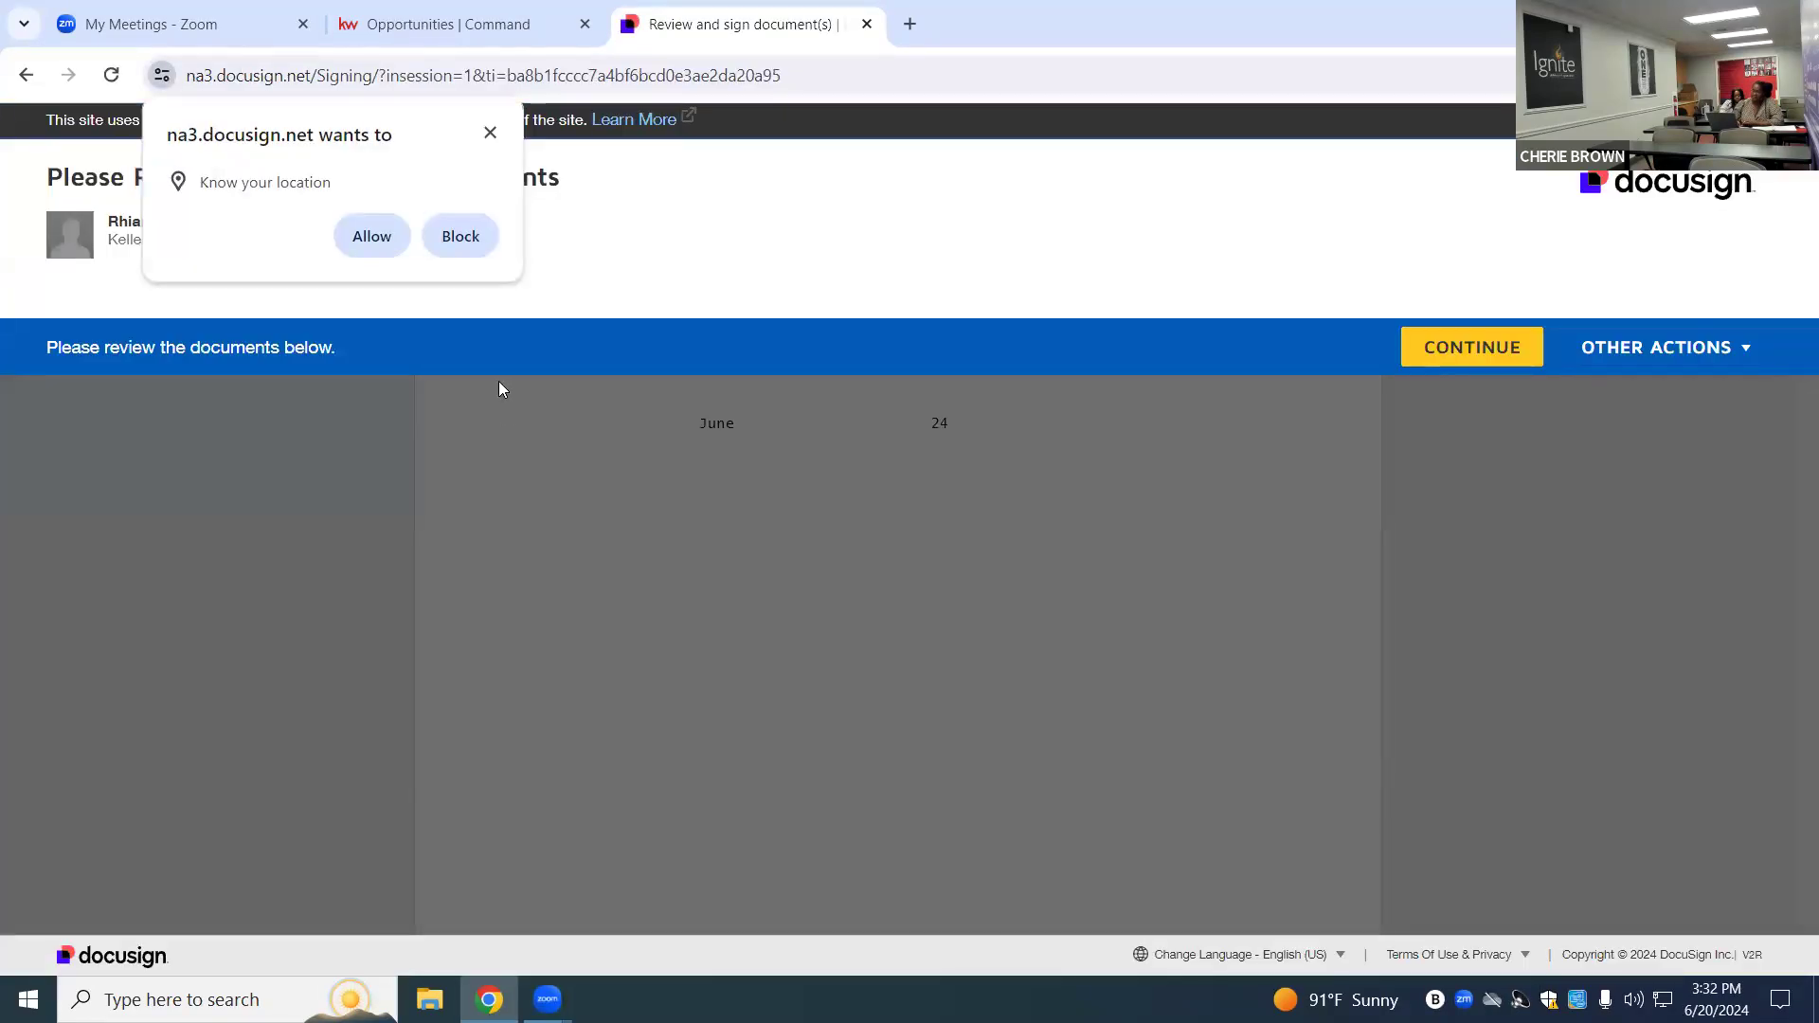
As the agent, initial page 1, sign as the authorized representative, and finish the Buyer Agreement.
{"action": "left_click", "coordinate": [489, 132]}
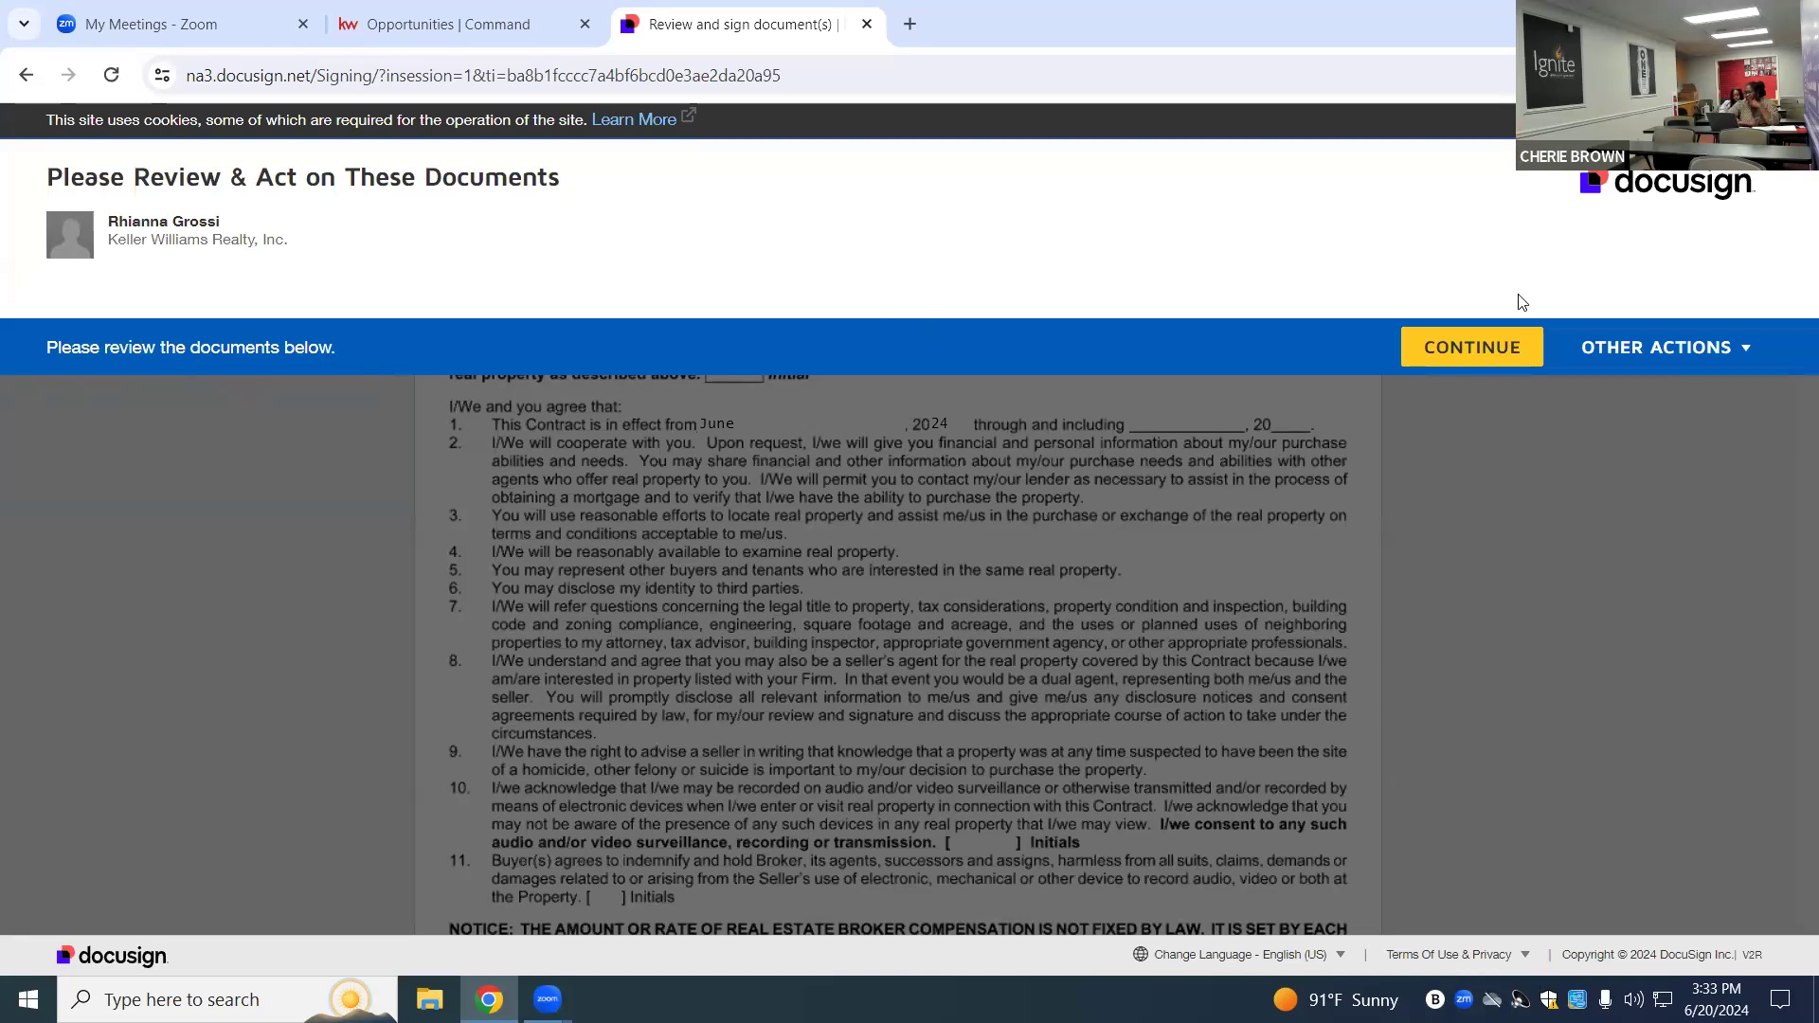
{"action": "left_click", "coordinate": [1510, 347]}
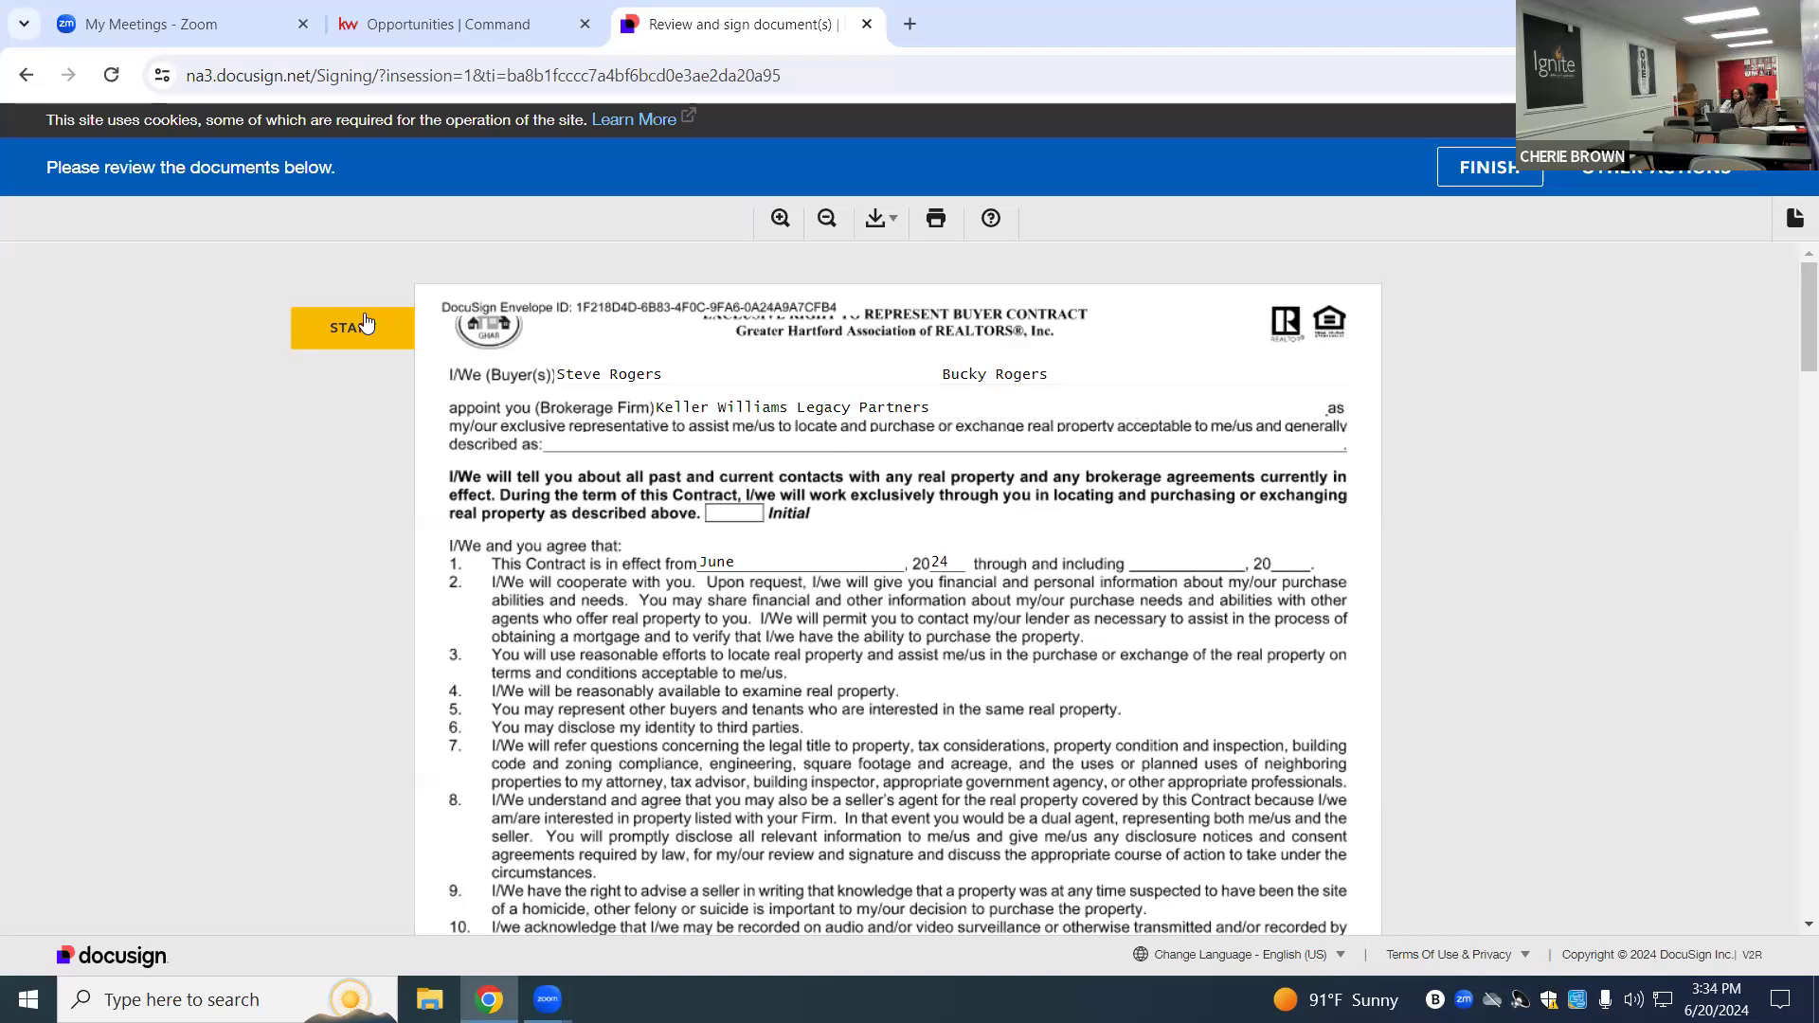
{"action": "left_click", "coordinate": [366, 324]}
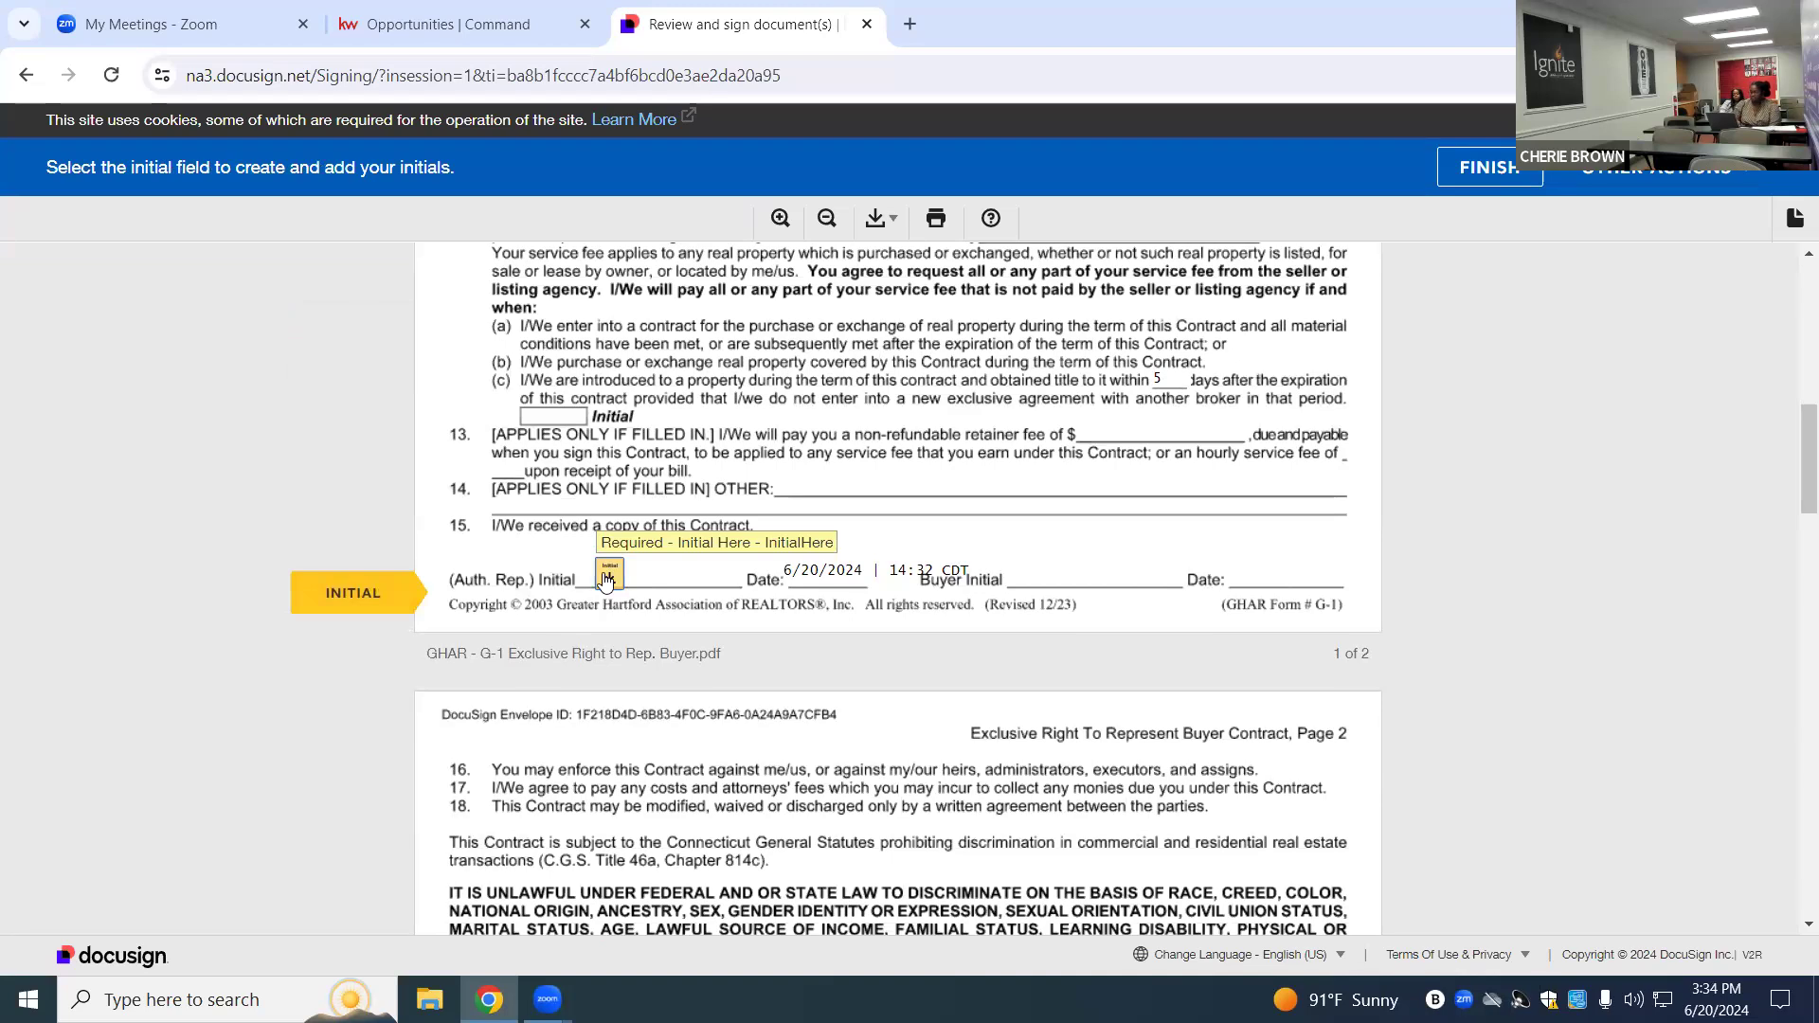
{"action": "left_click", "coordinate": [607, 578]}
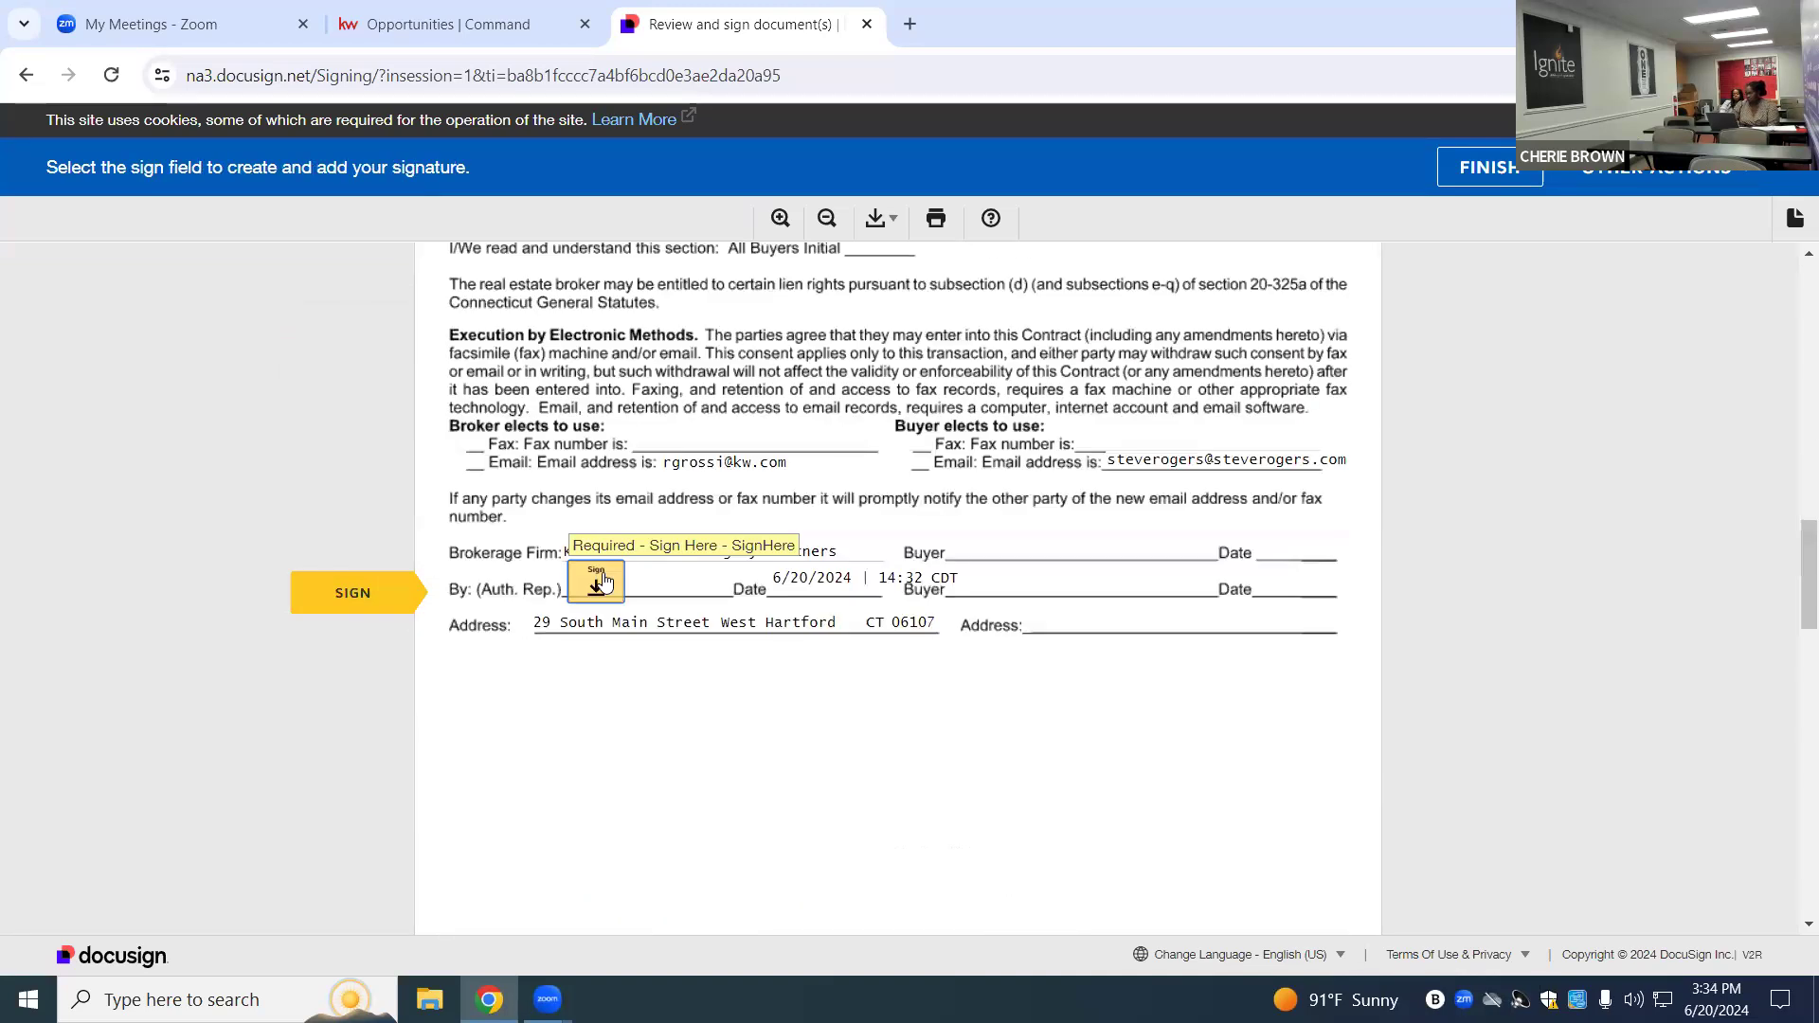
{"action": "left_click", "coordinate": [599, 581]}
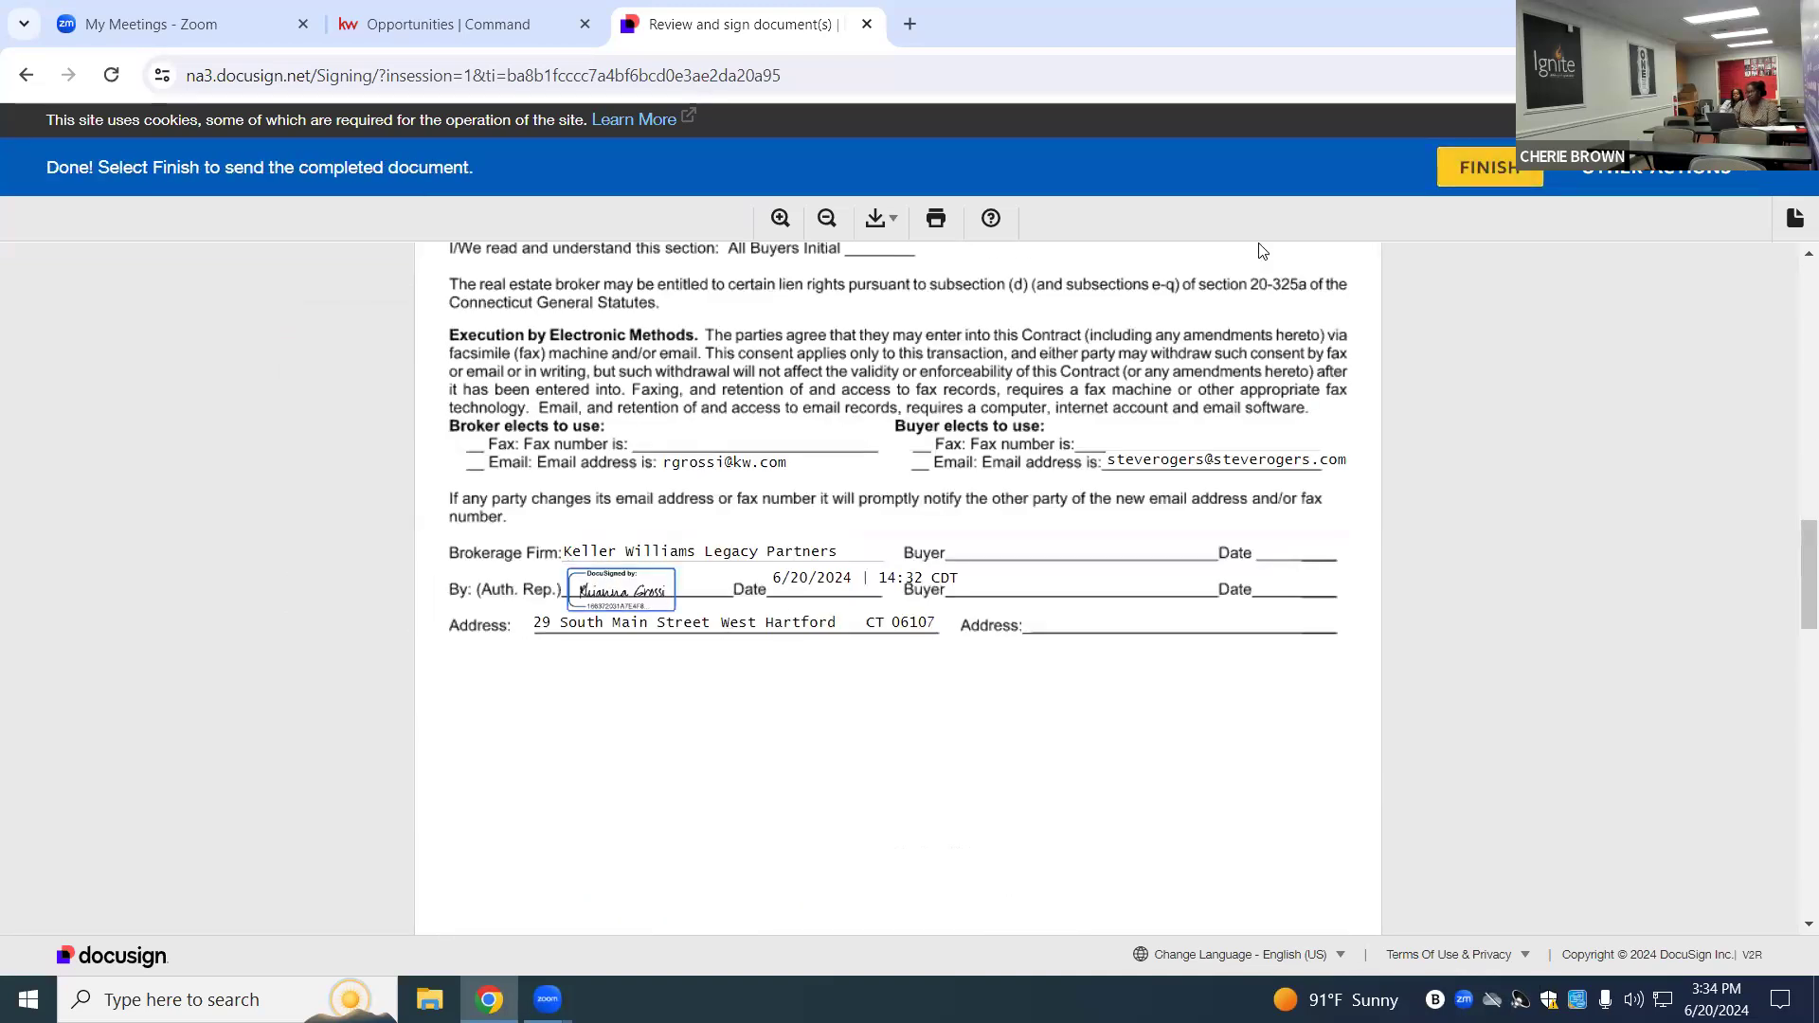
{"action": "left_click", "coordinate": [1488, 168]}
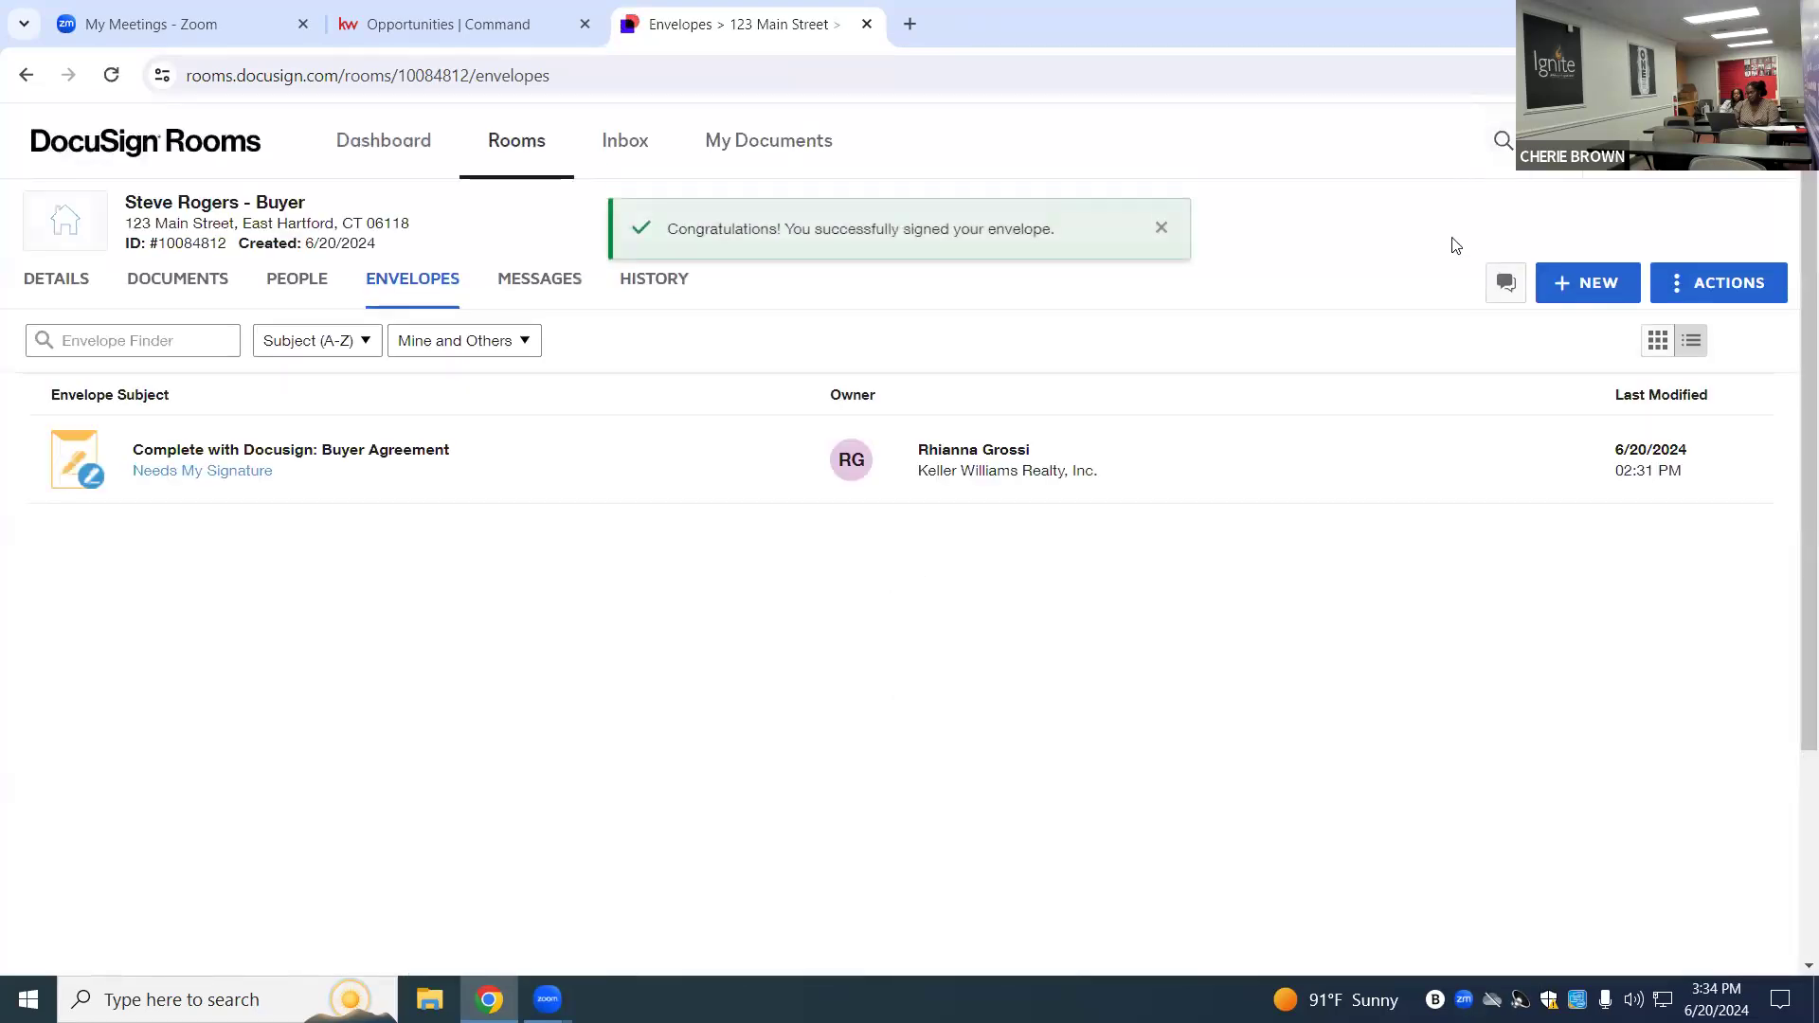
Reopen the Buyer Agreement envelope and start the first buyer's signing session.
{"action": "left_click", "coordinate": [219, 444]}
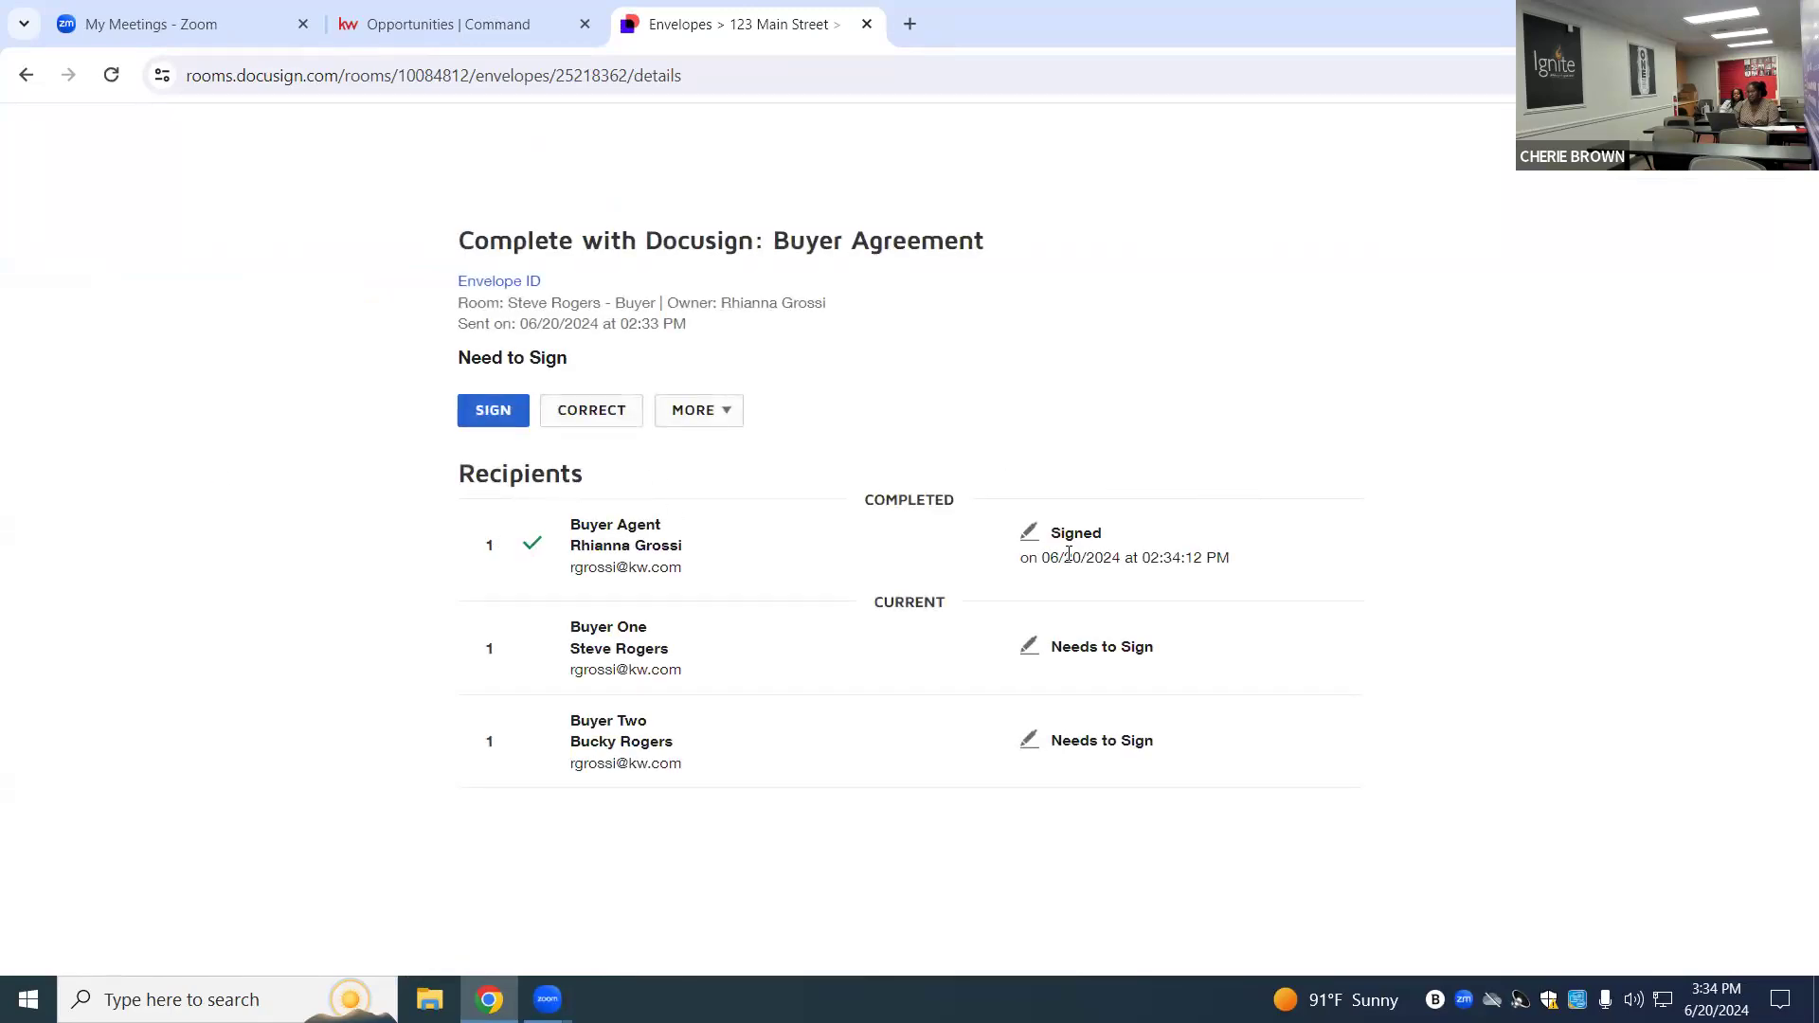
{"action": "left_click", "coordinate": [490, 412]}
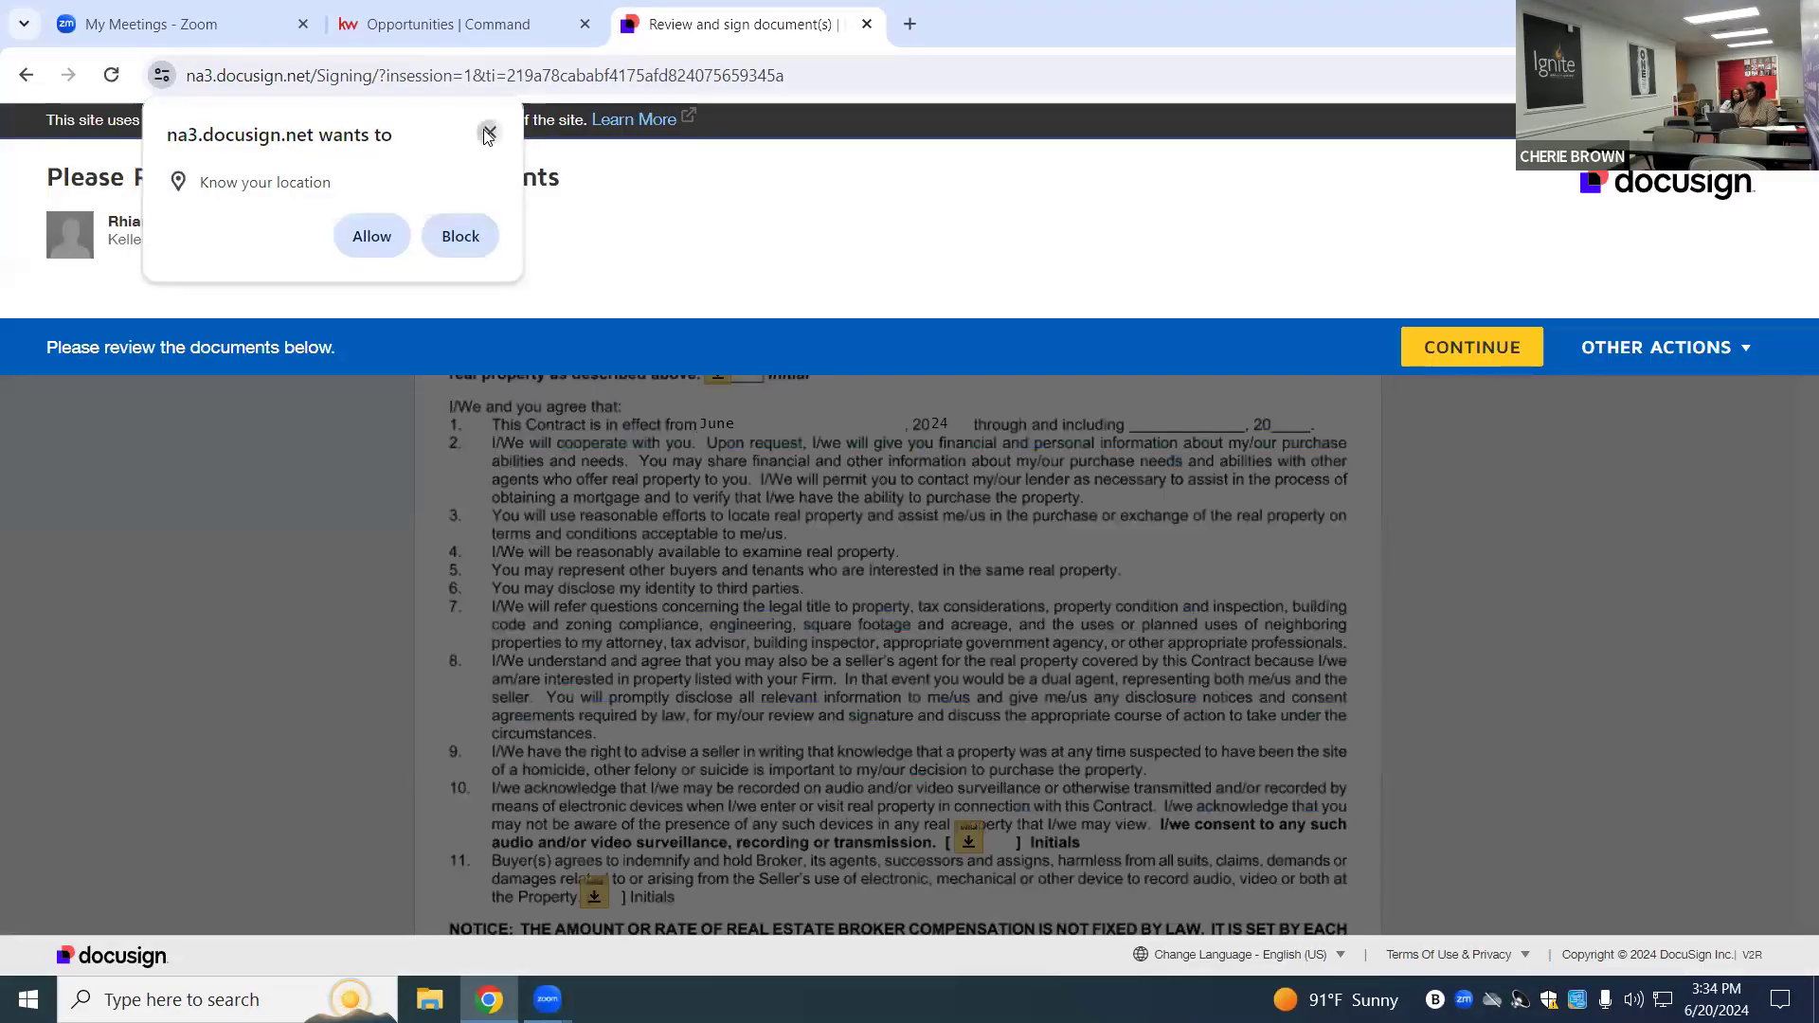
{"action": "left_click", "coordinate": [490, 132]}
{"action": "left_click", "coordinate": [1455, 347]}
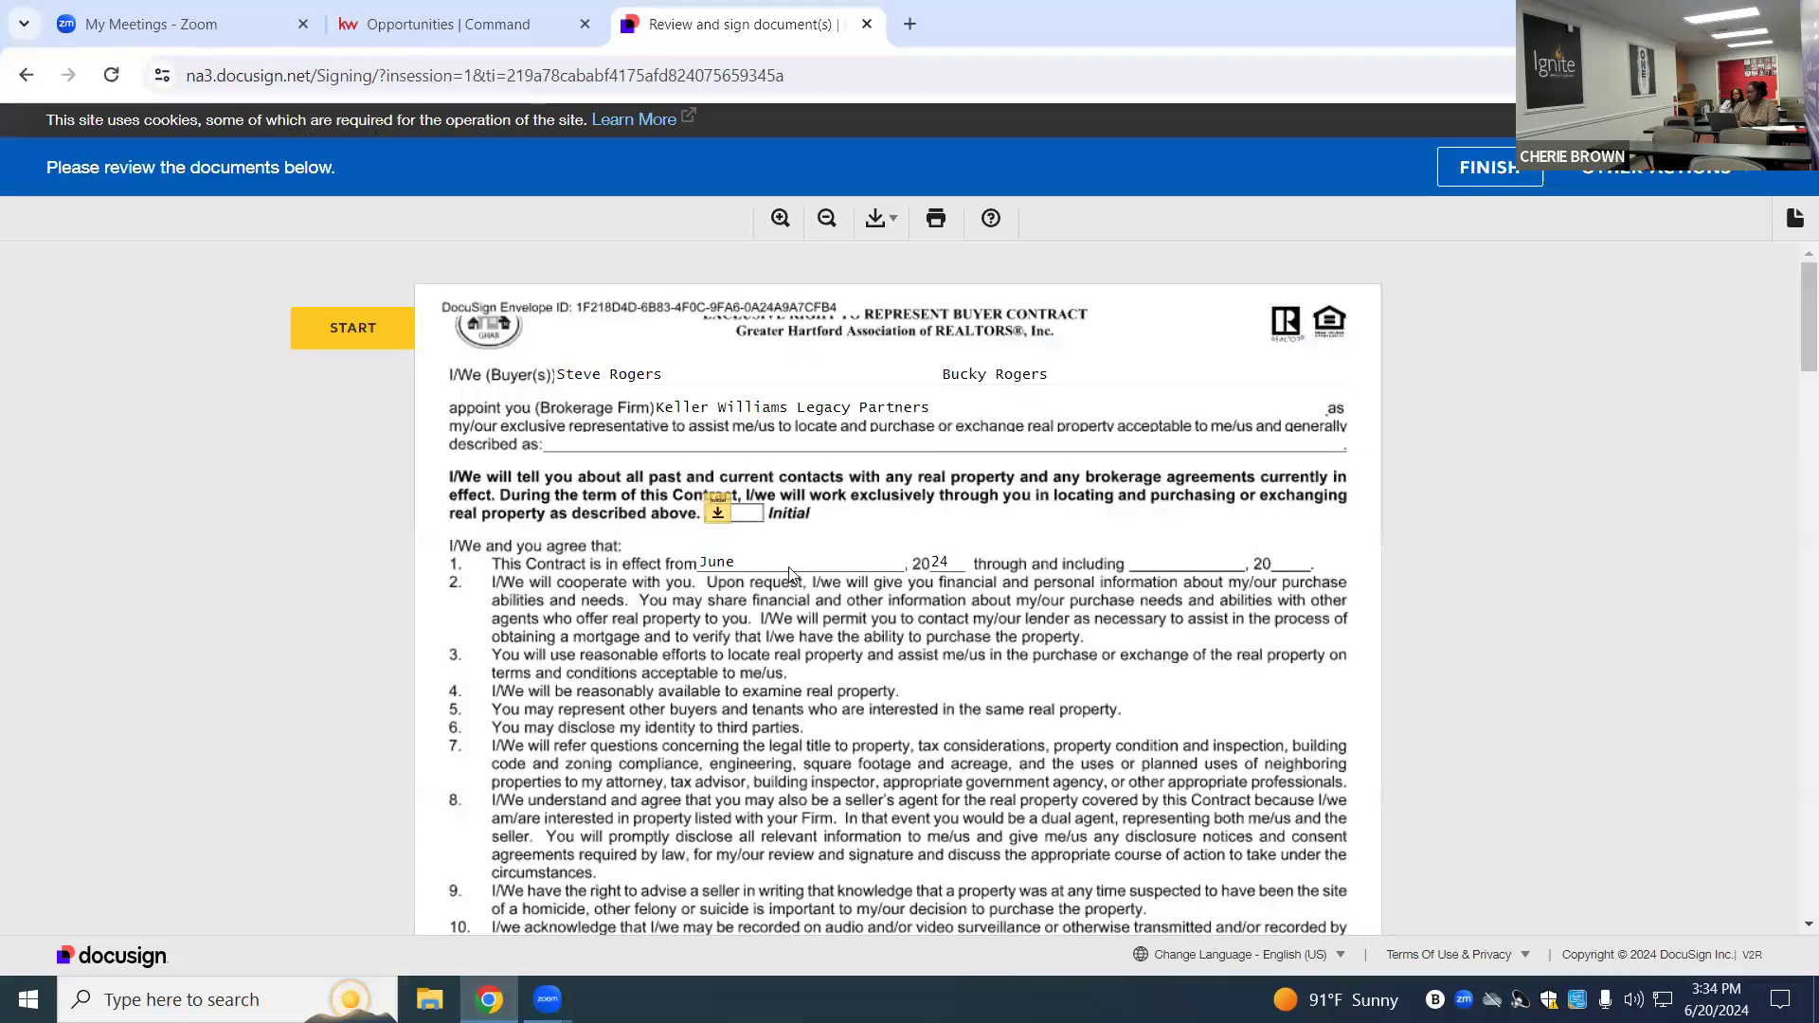
Initial every agreement field for the first buyer: exclusivity, items 10, 11, 12(c), Buyer and All Buyers.
{"action": "left_click", "coordinate": [725, 511]}
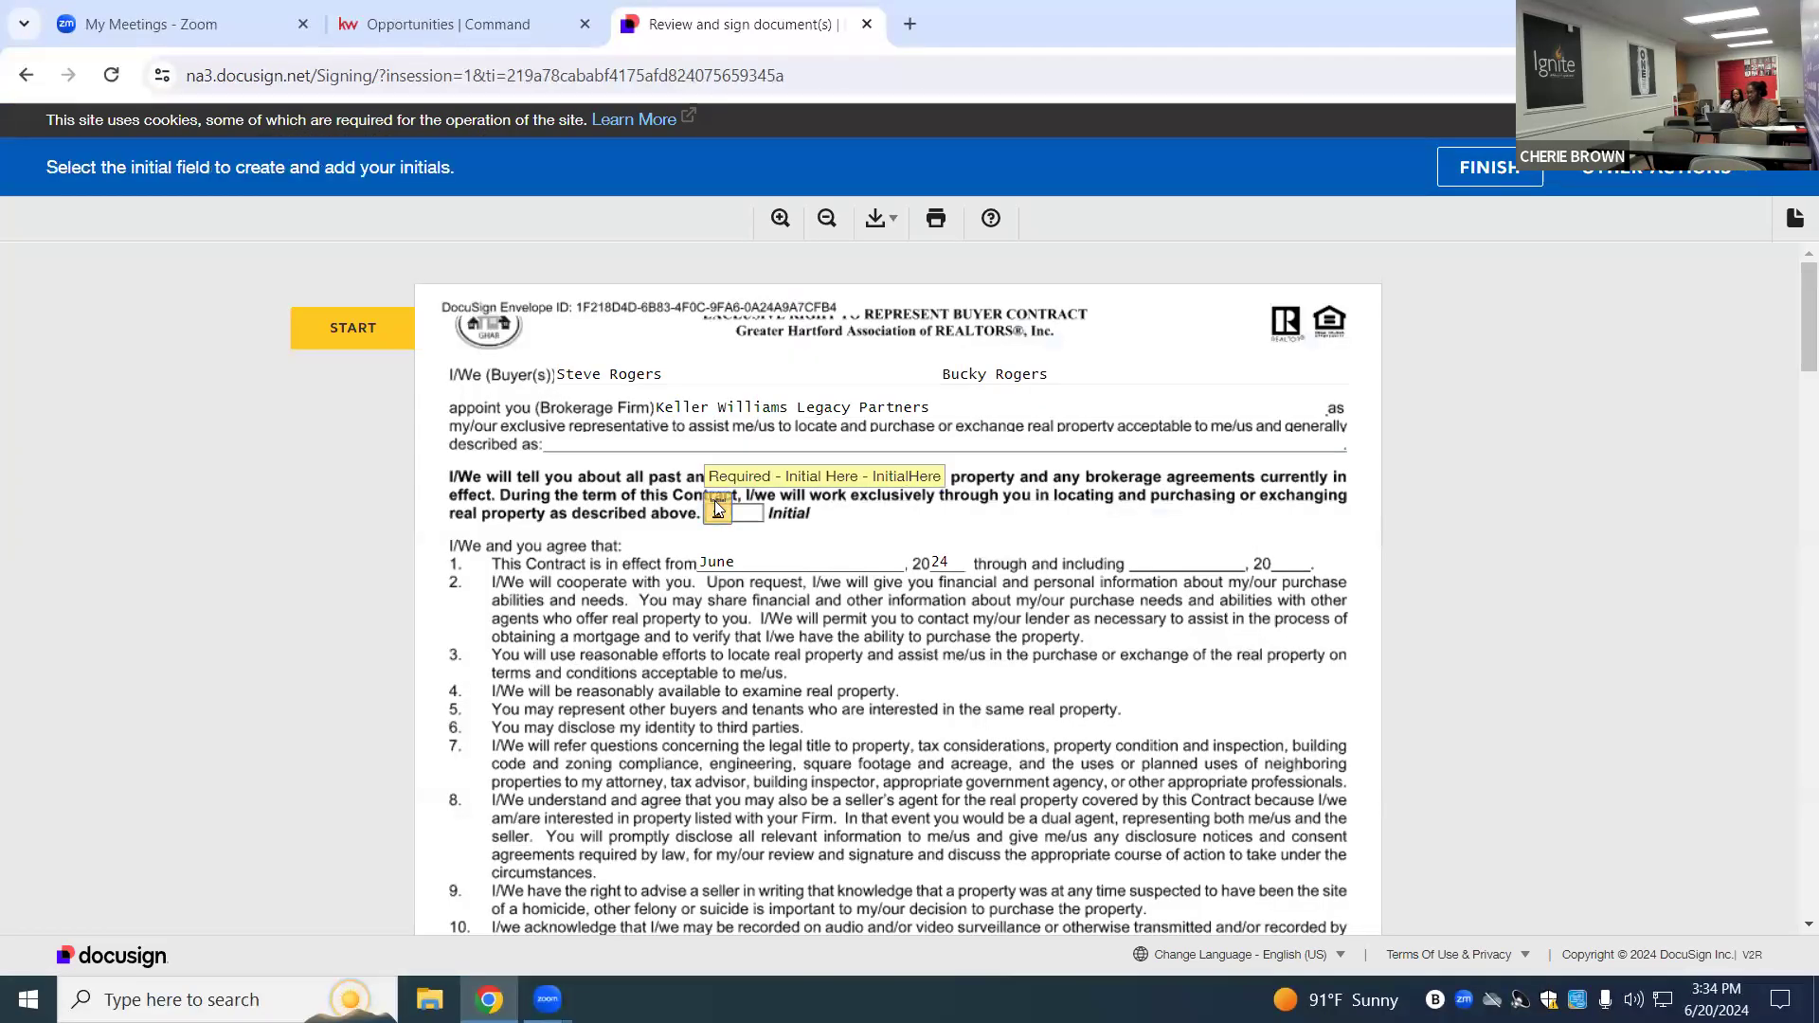
{"action": "left_click", "coordinate": [423, 396]}
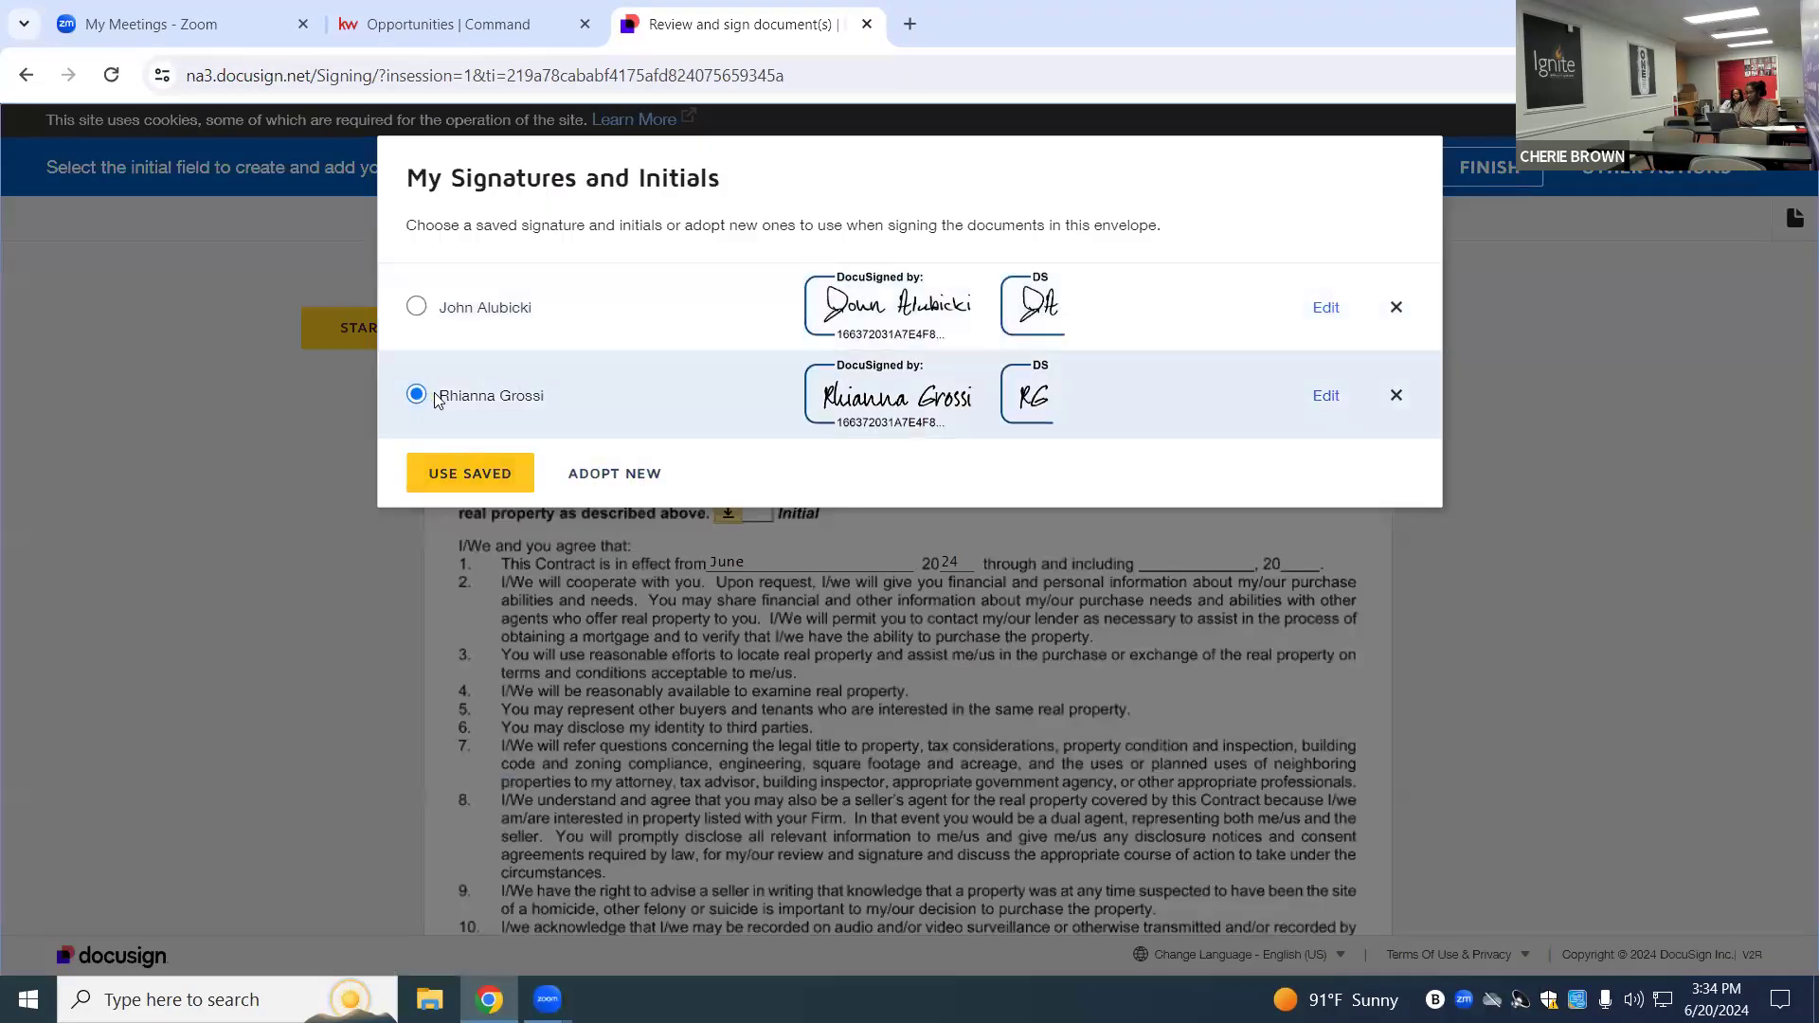
{"action": "left_click", "coordinate": [460, 476]}
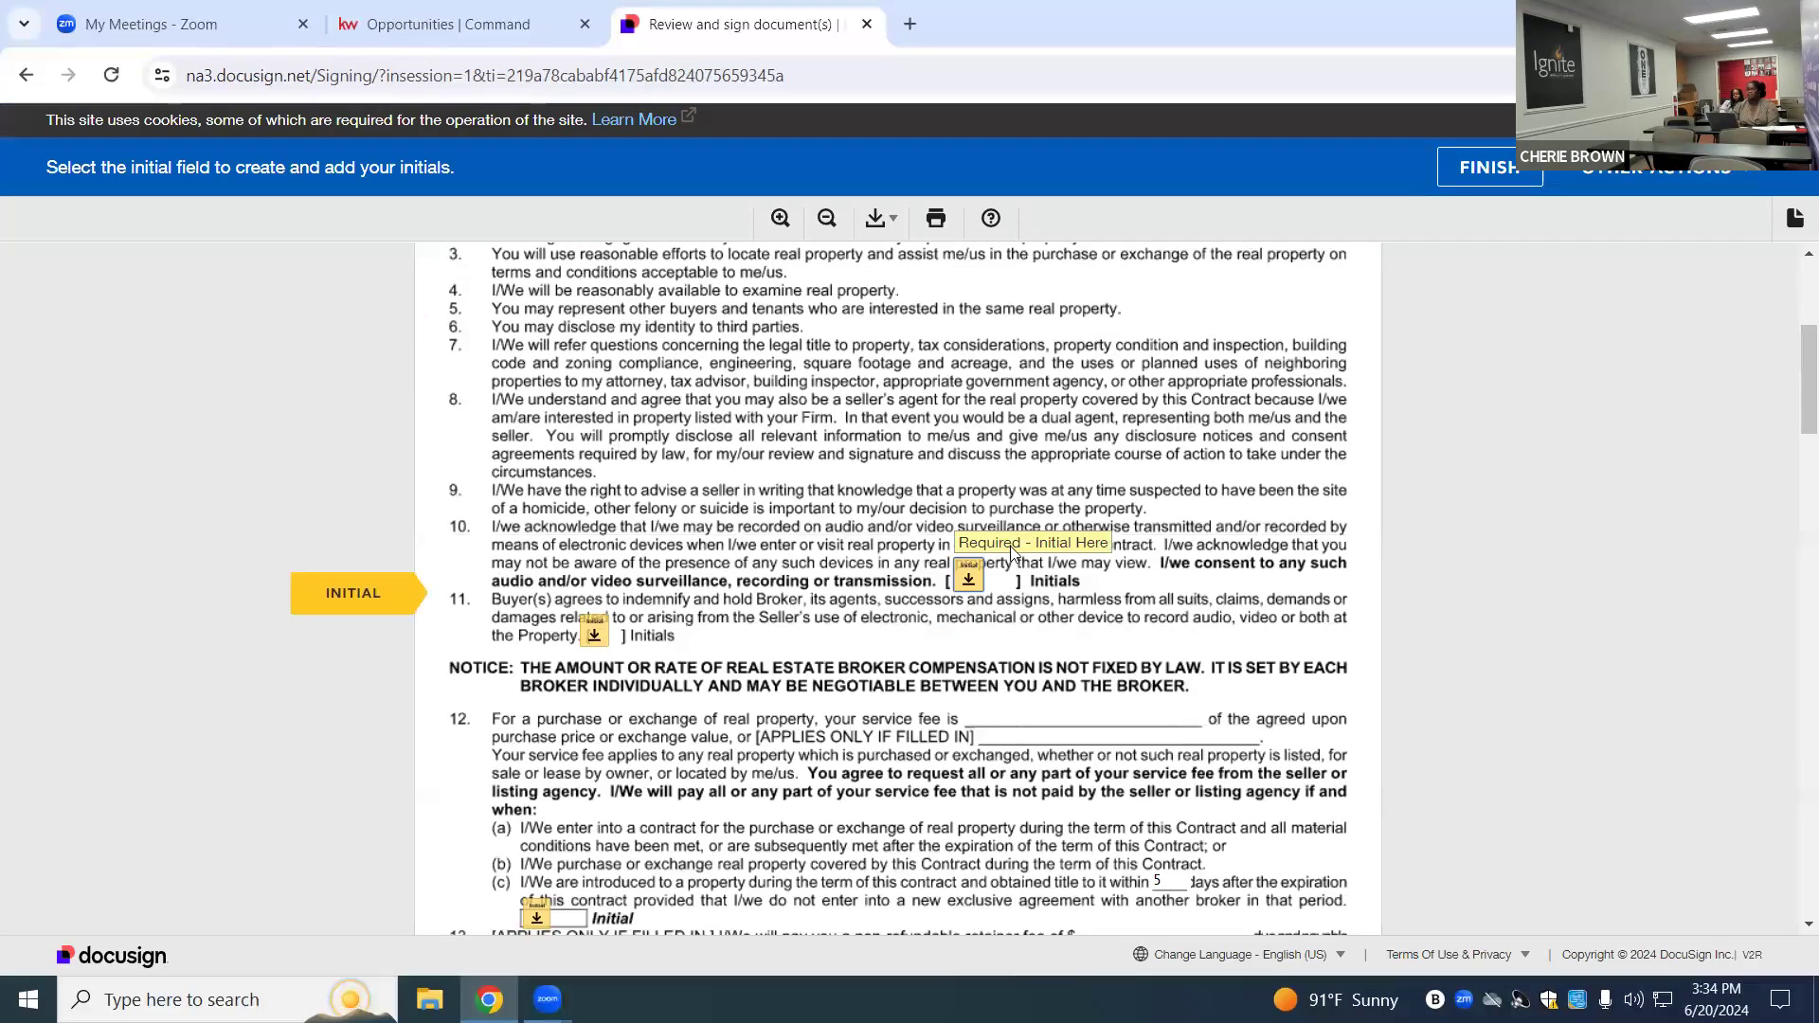
{"action": "left_click", "coordinate": [967, 578]}
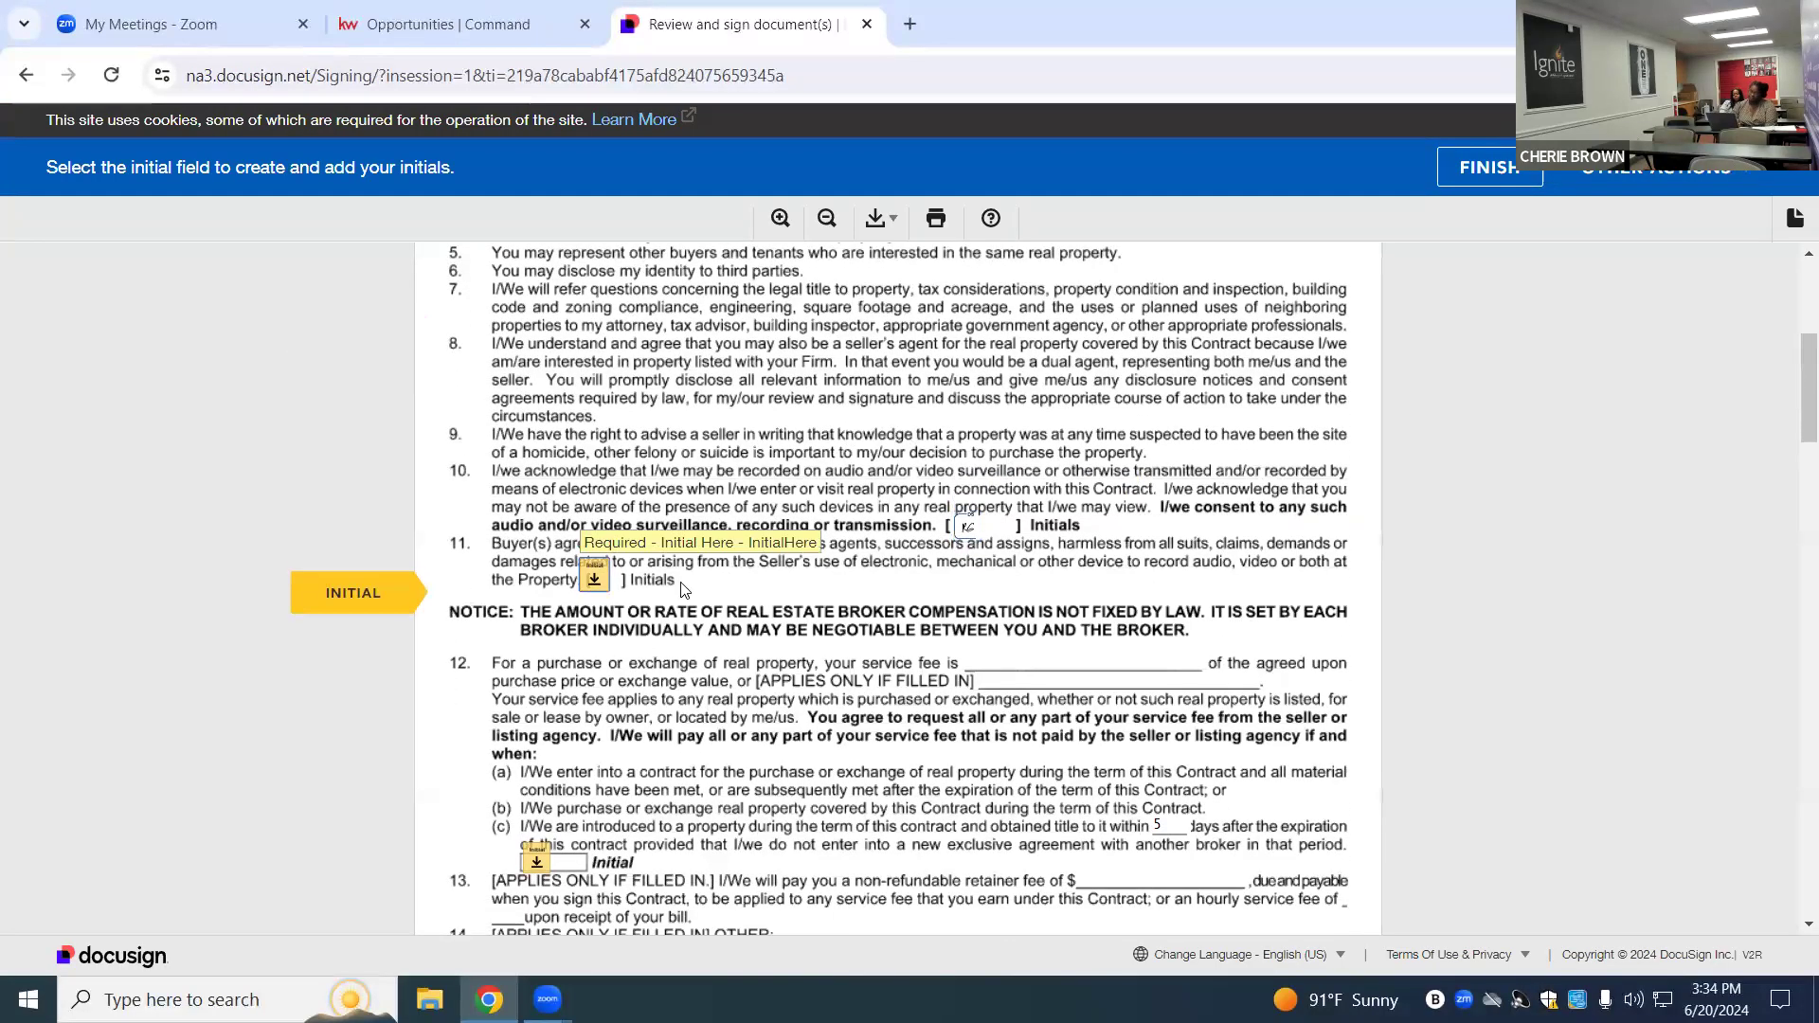
{"action": "left_click", "coordinate": [599, 571]}
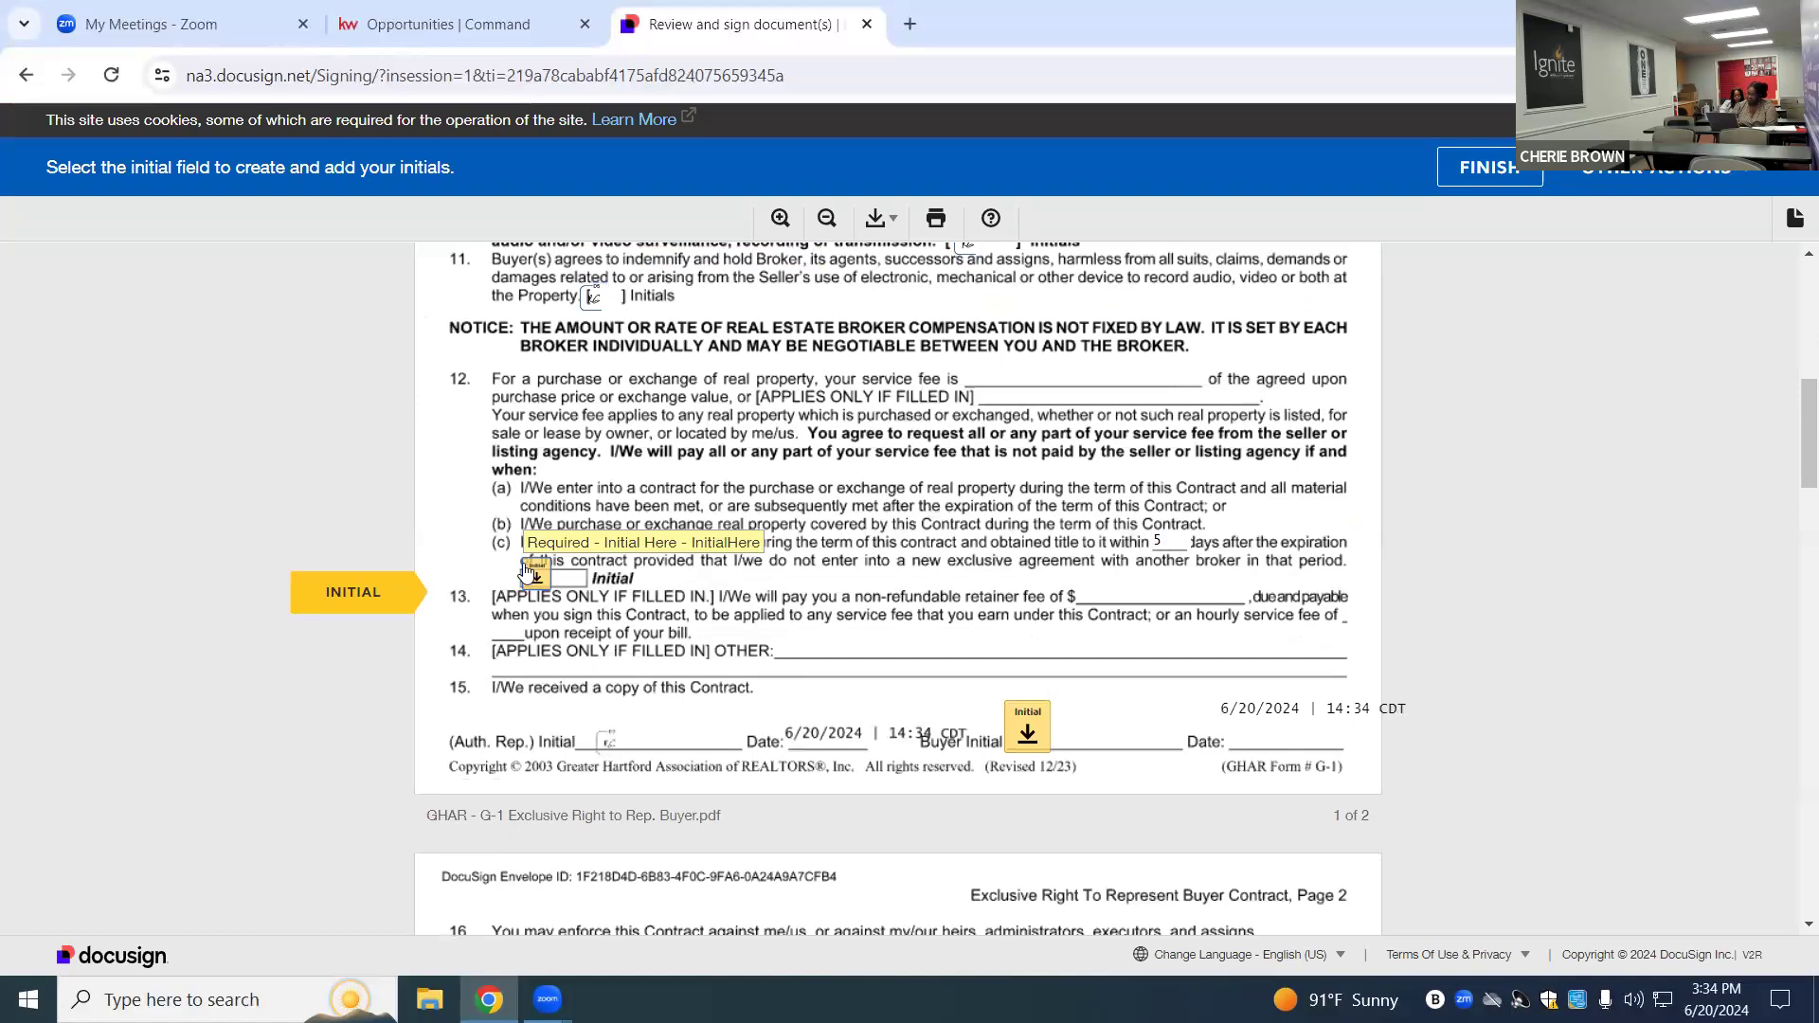
{"action": "left_click", "coordinate": [532, 572]}
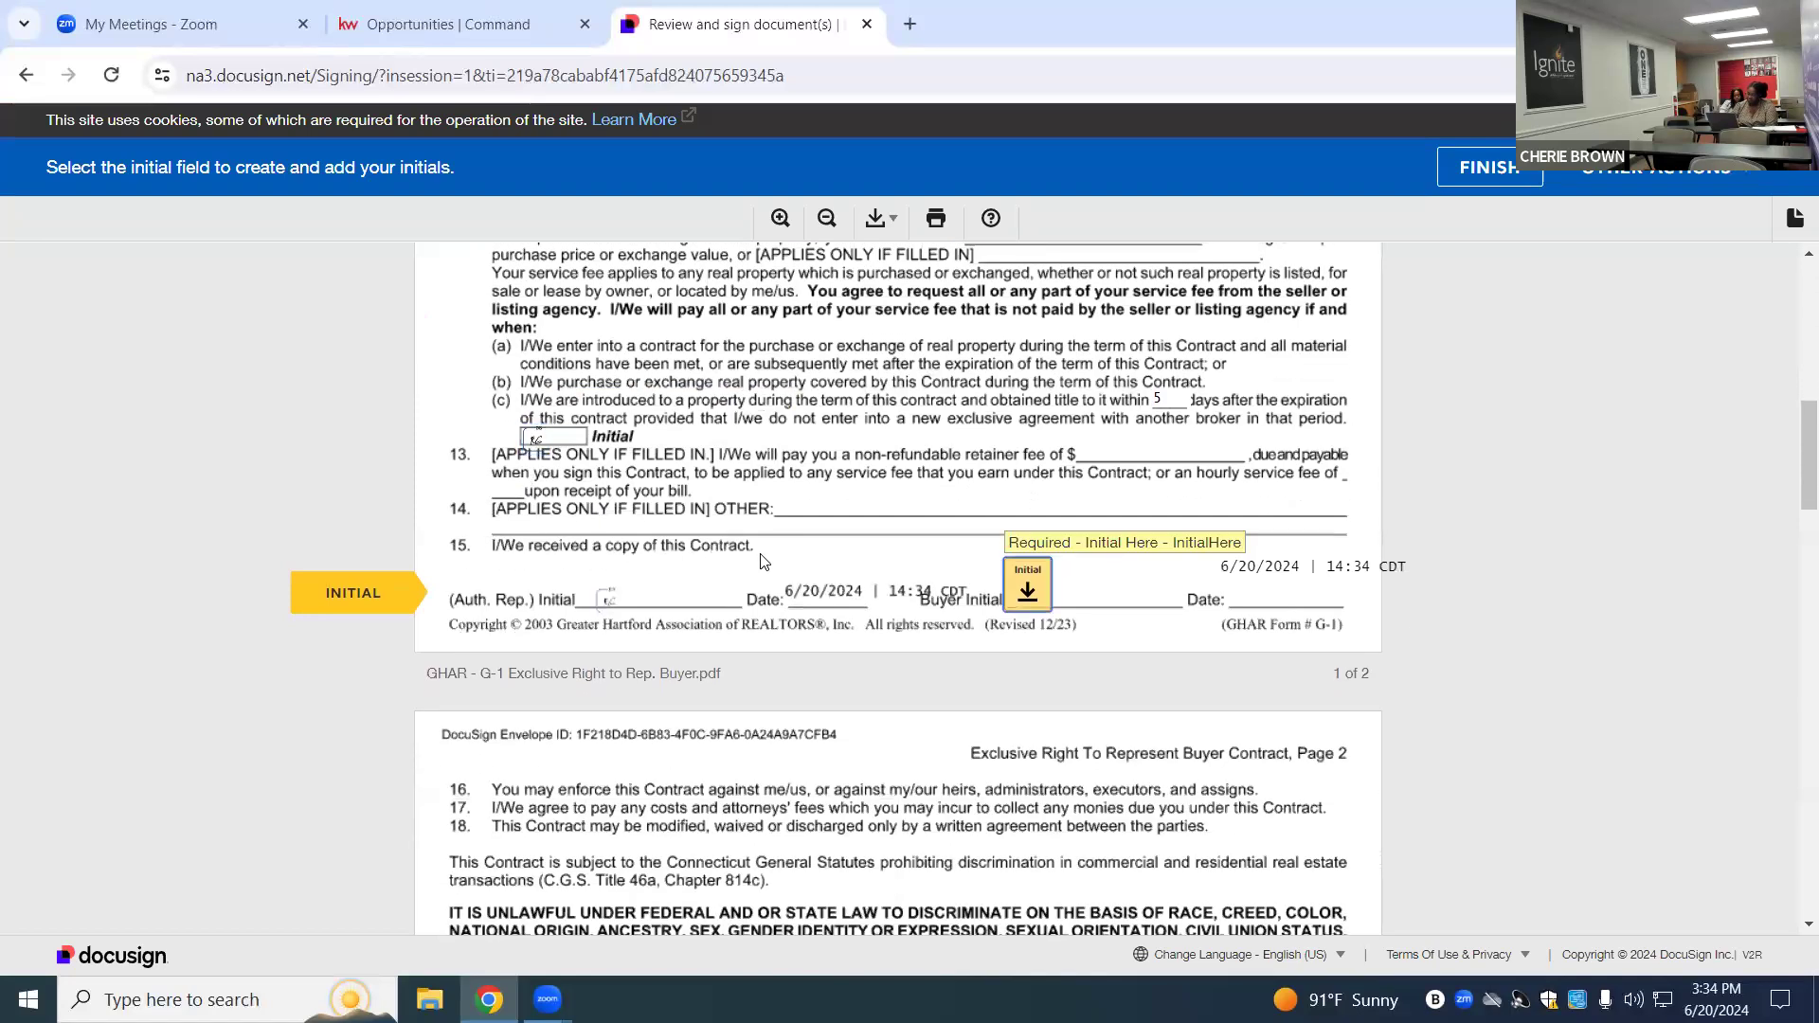
{"action": "left_click", "coordinate": [1026, 591]}
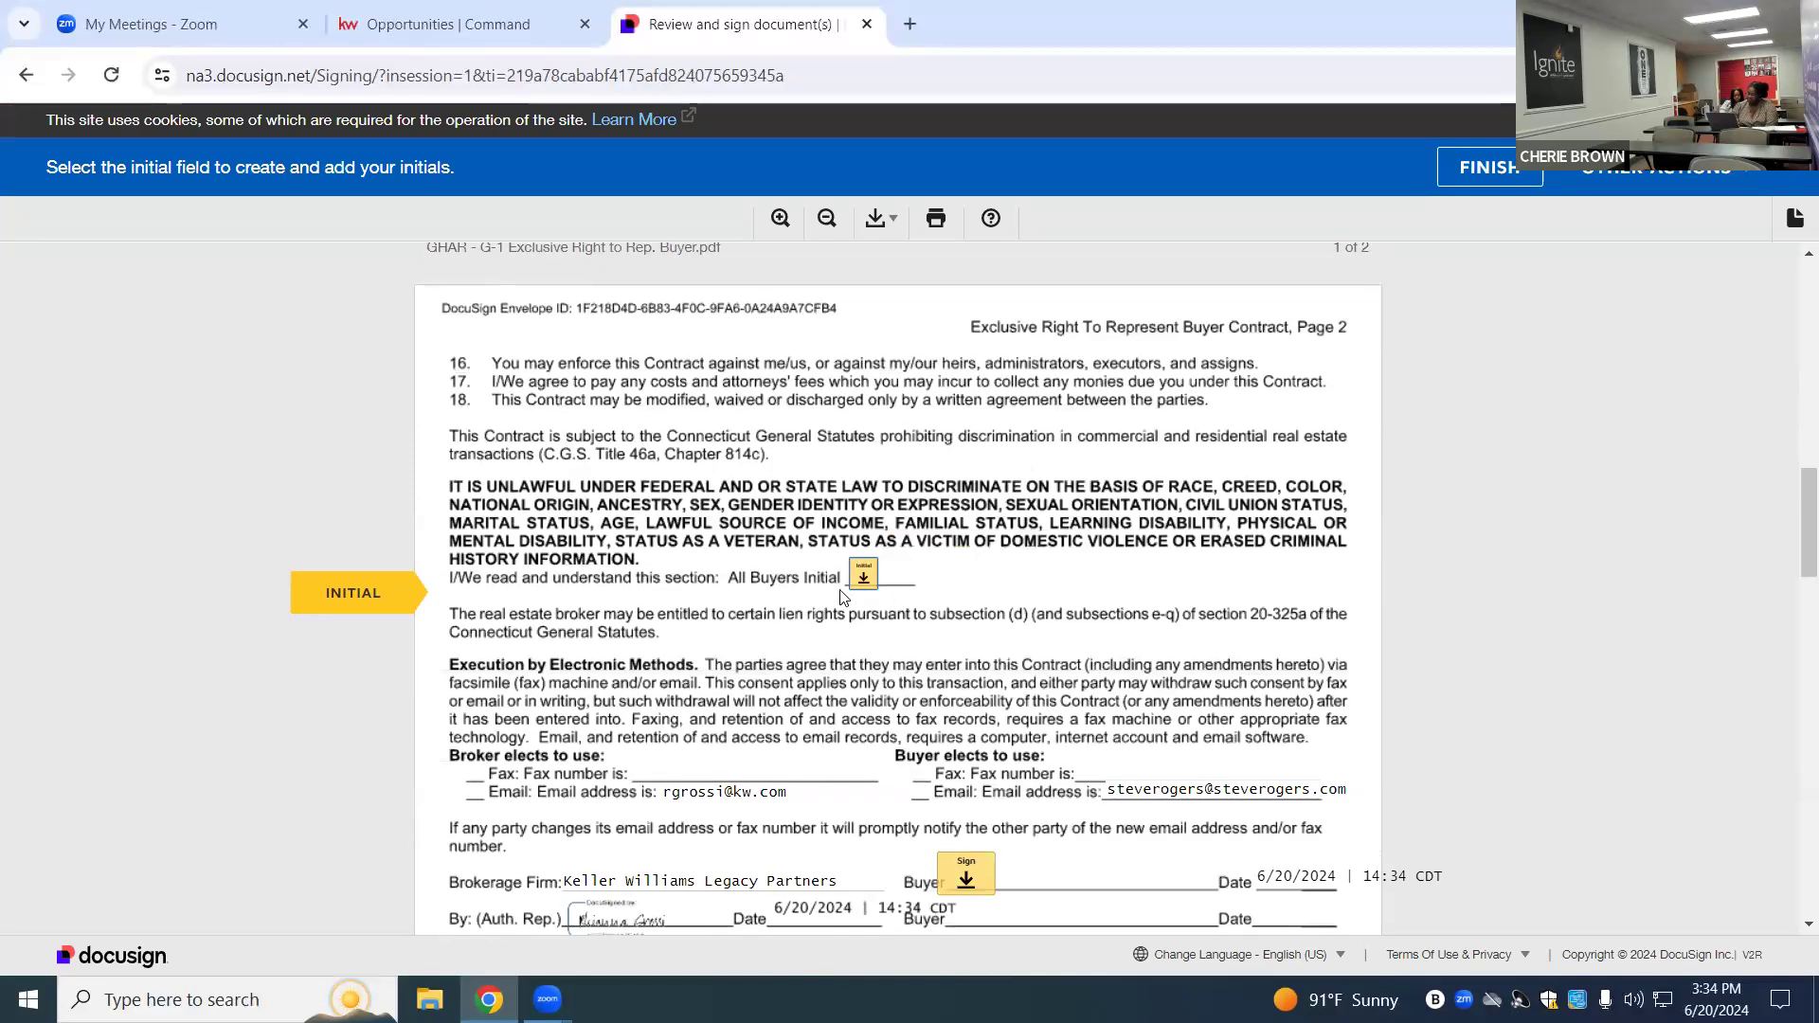
{"action": "left_click", "coordinate": [861, 576]}
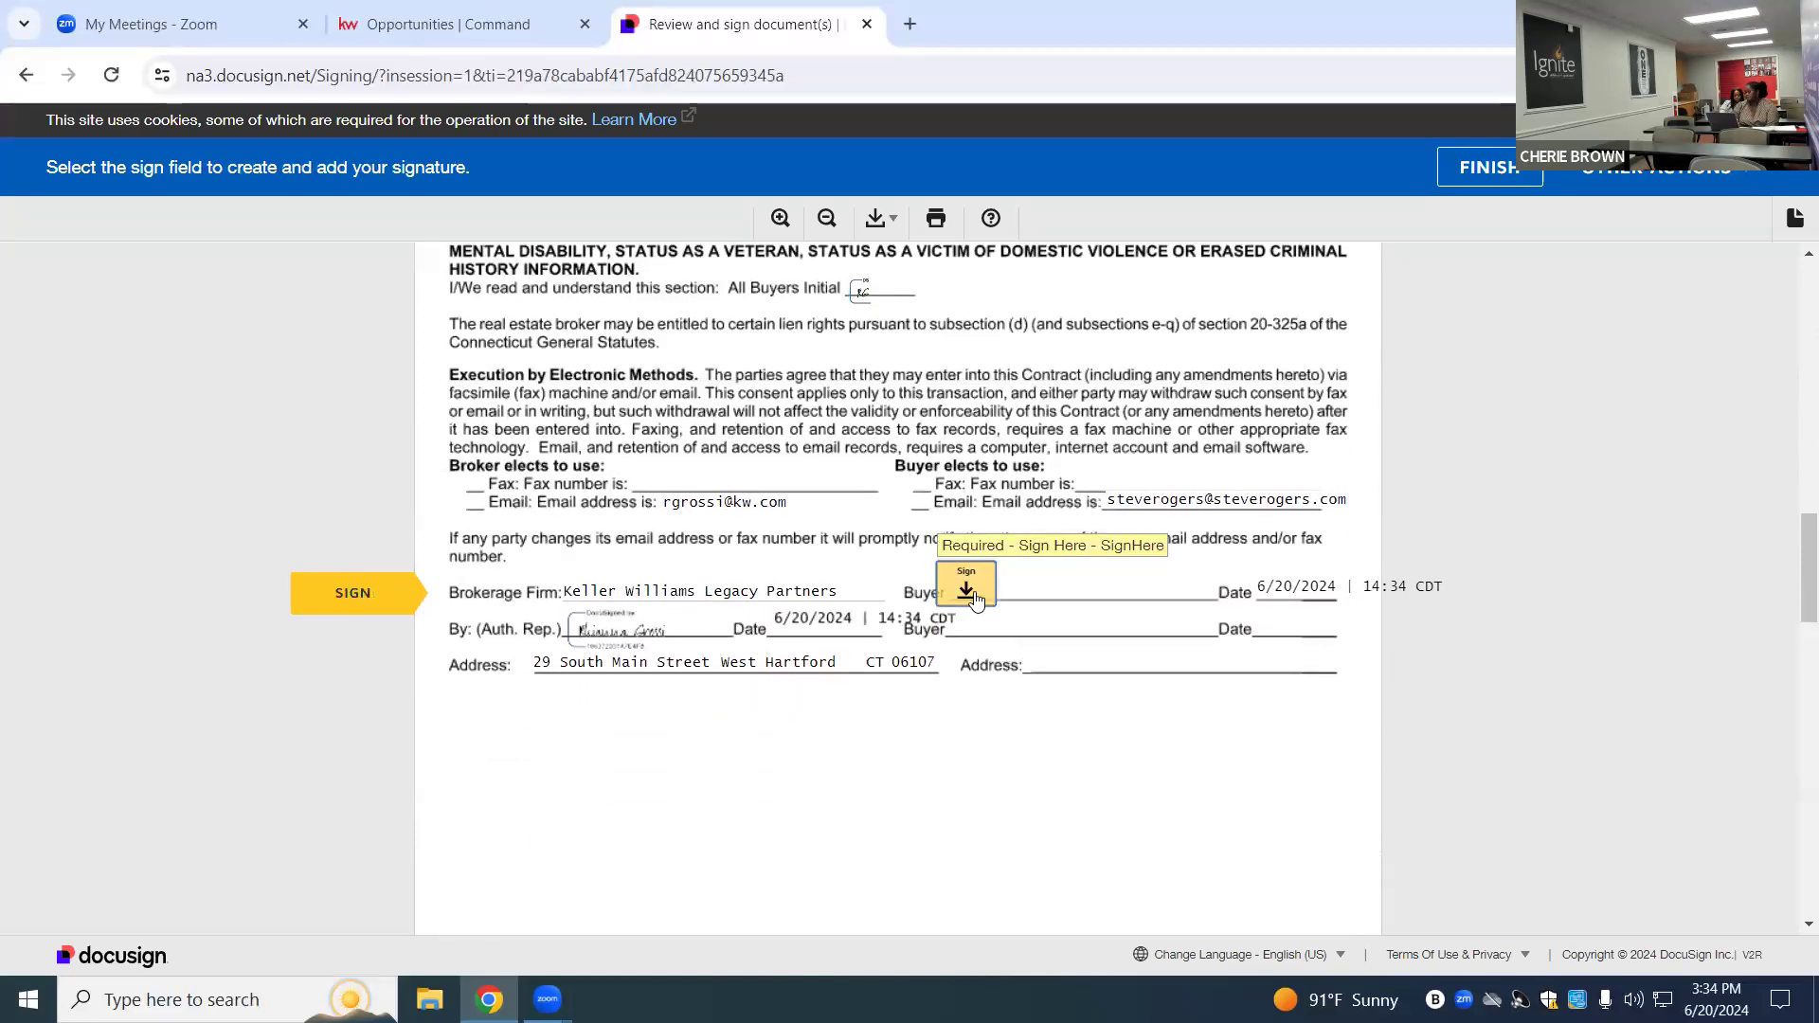
Sign the agreement's Buyer line and the disclosure's first buyer line, then finish.
{"action": "left_click", "coordinate": [978, 599]}
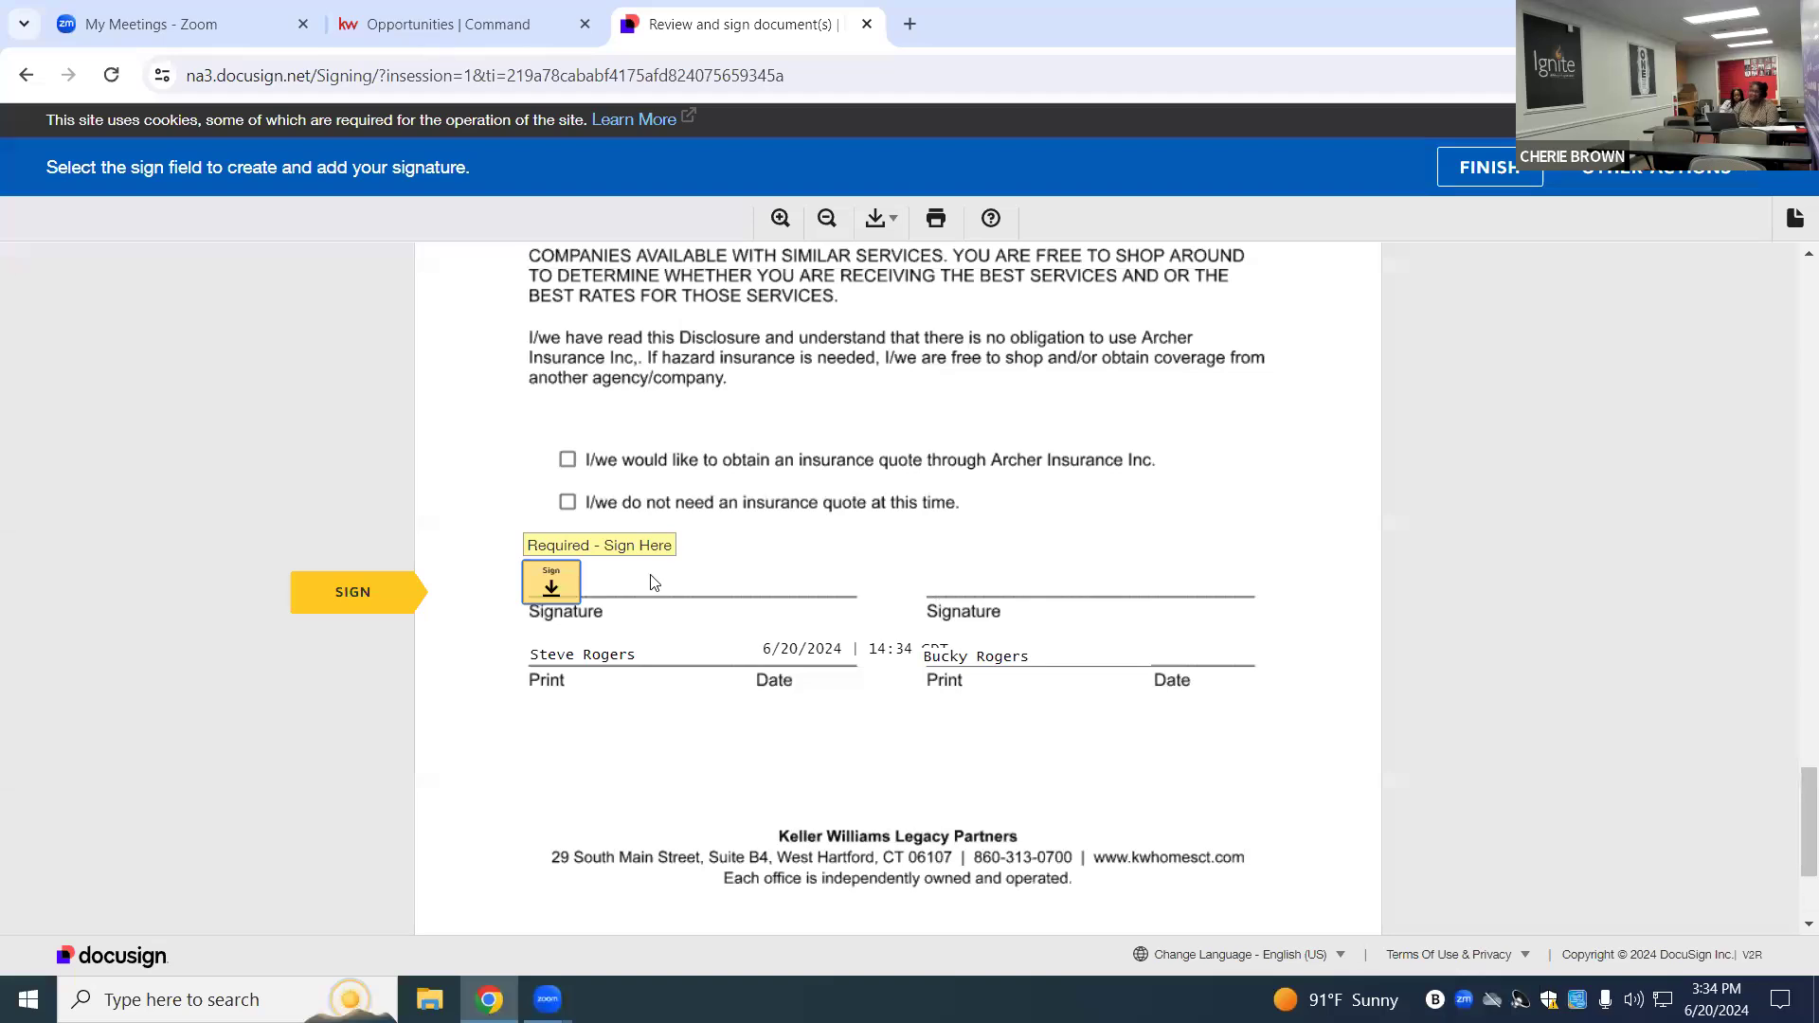
{"action": "left_click", "coordinate": [550, 580]}
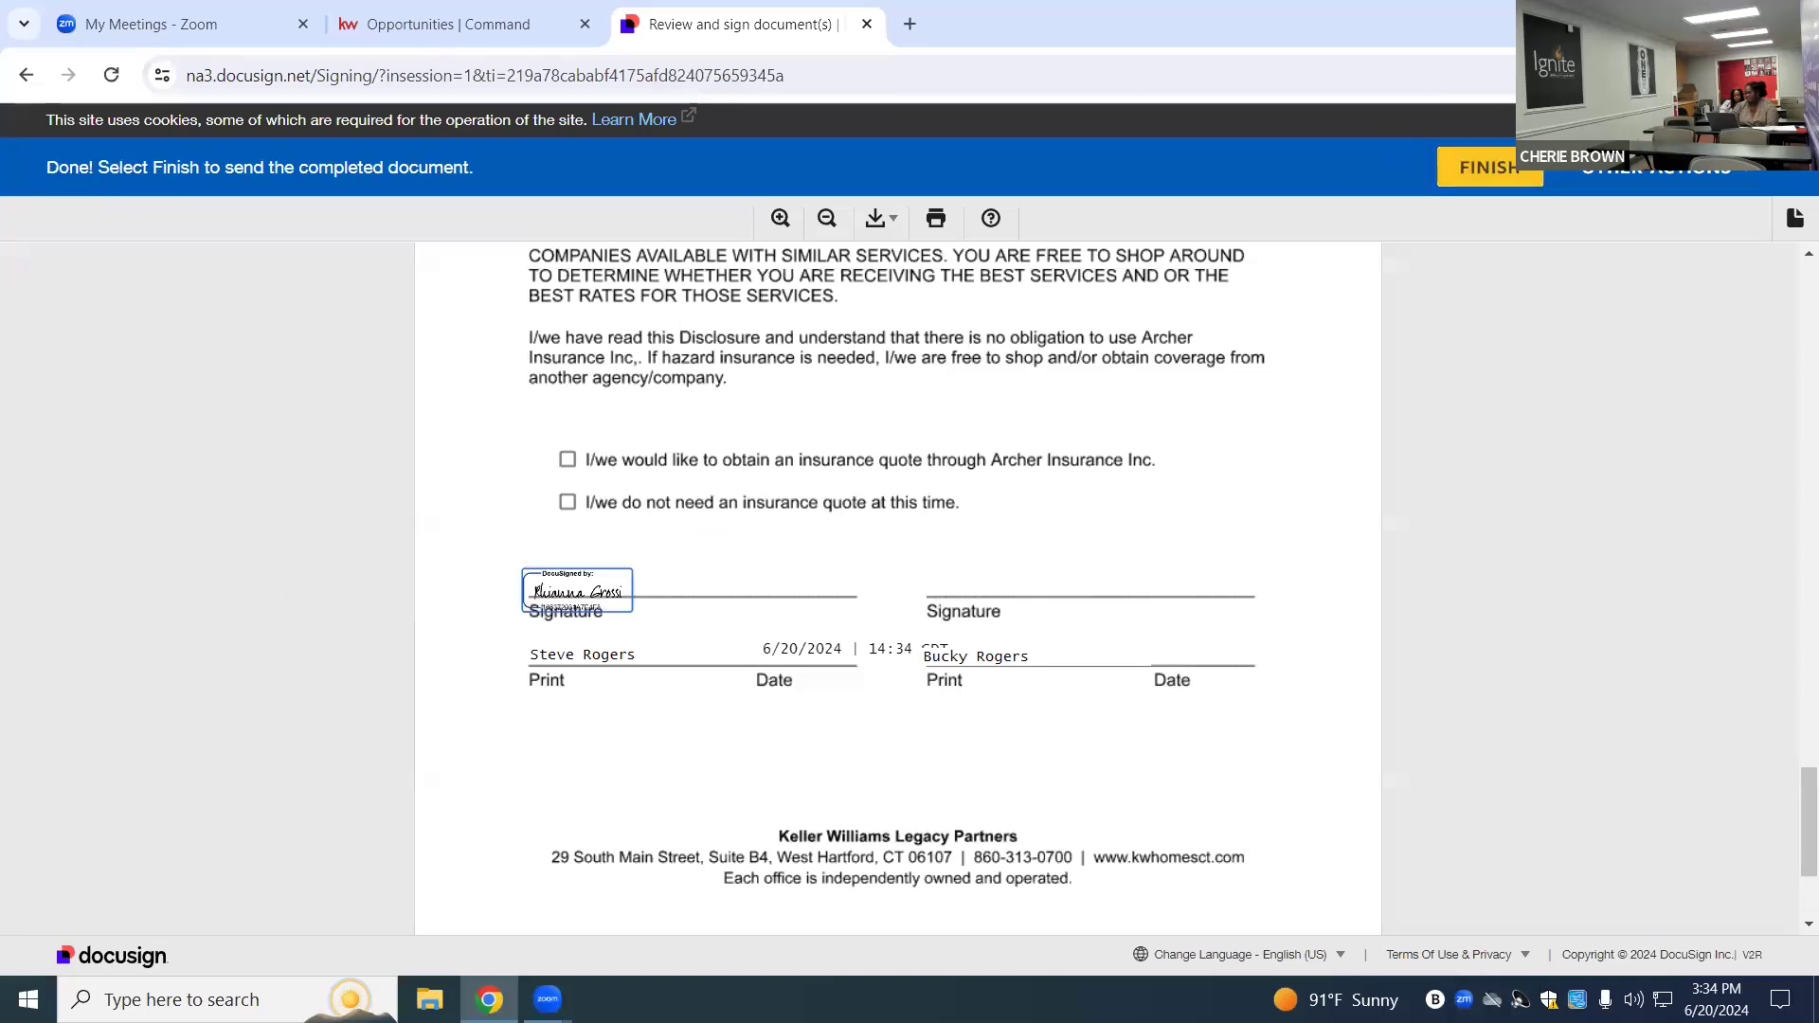
{"action": "left_click", "coordinate": [1486, 188]}
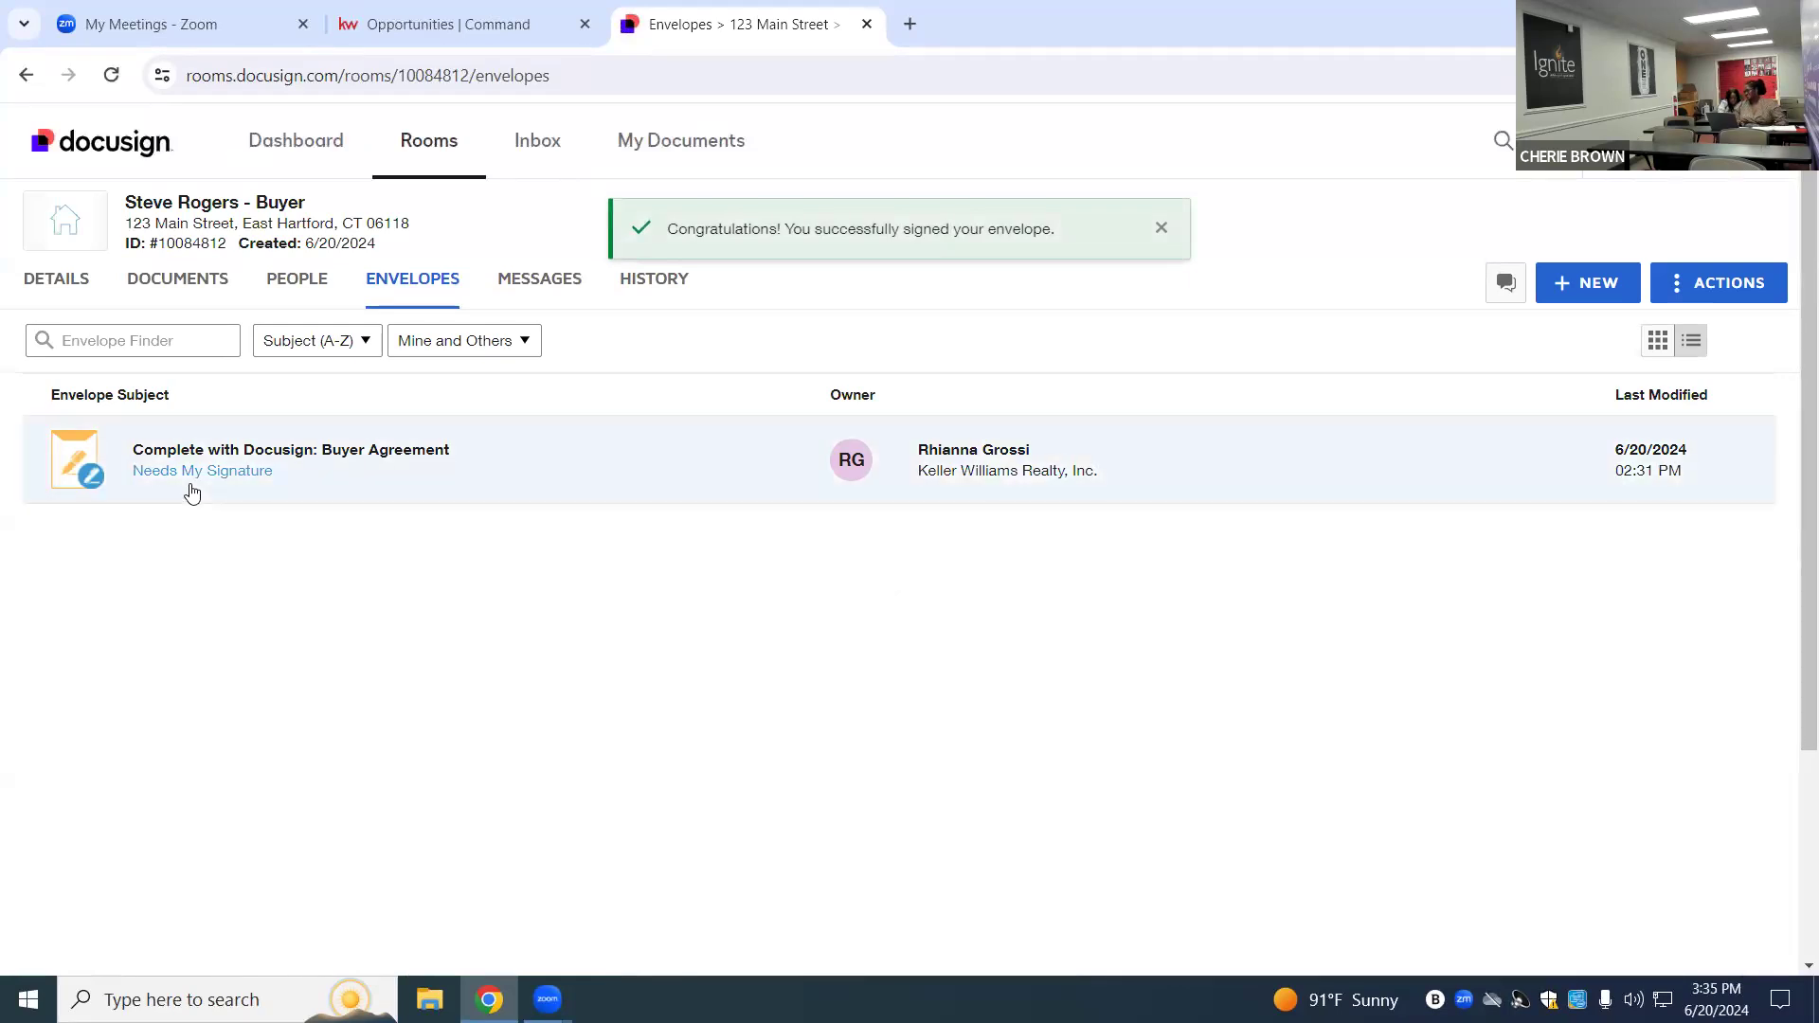
Reopen the Buyer Agreement envelope and start the second buyer's signing session, blocking location access.
{"action": "left_click", "coordinate": [247, 499]}
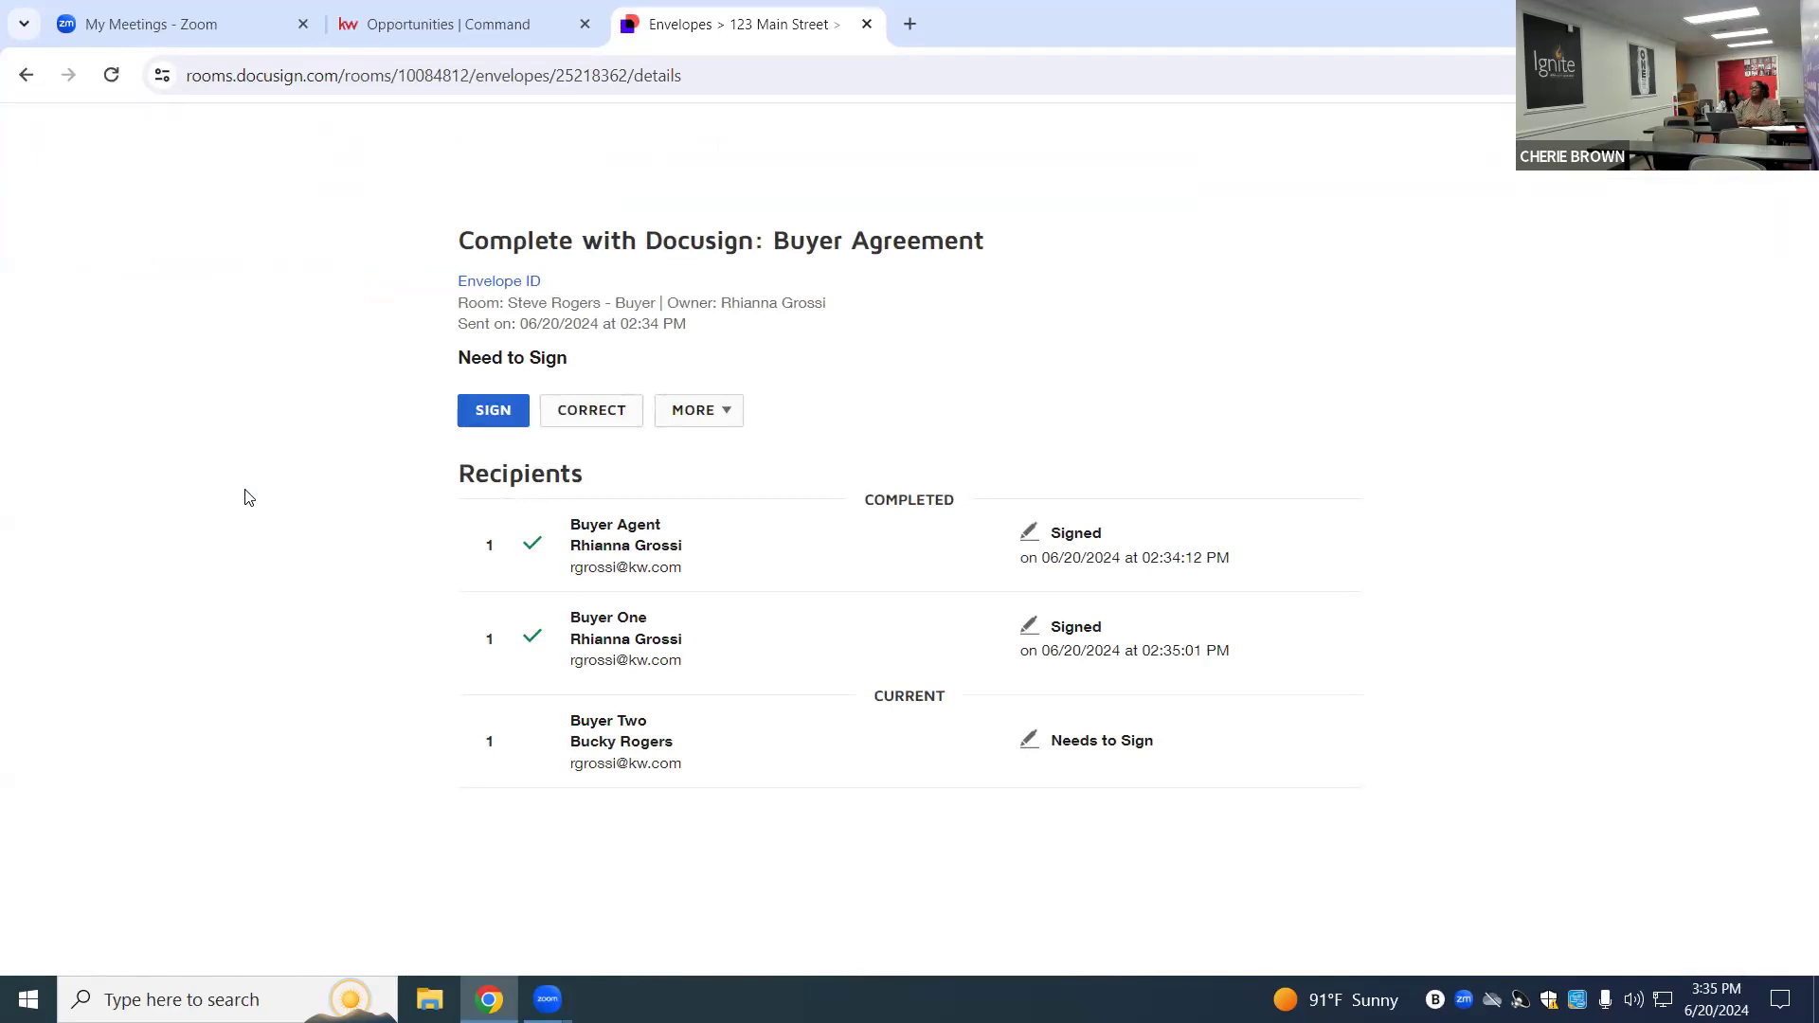
{"action": "left_click", "coordinate": [480, 410]}
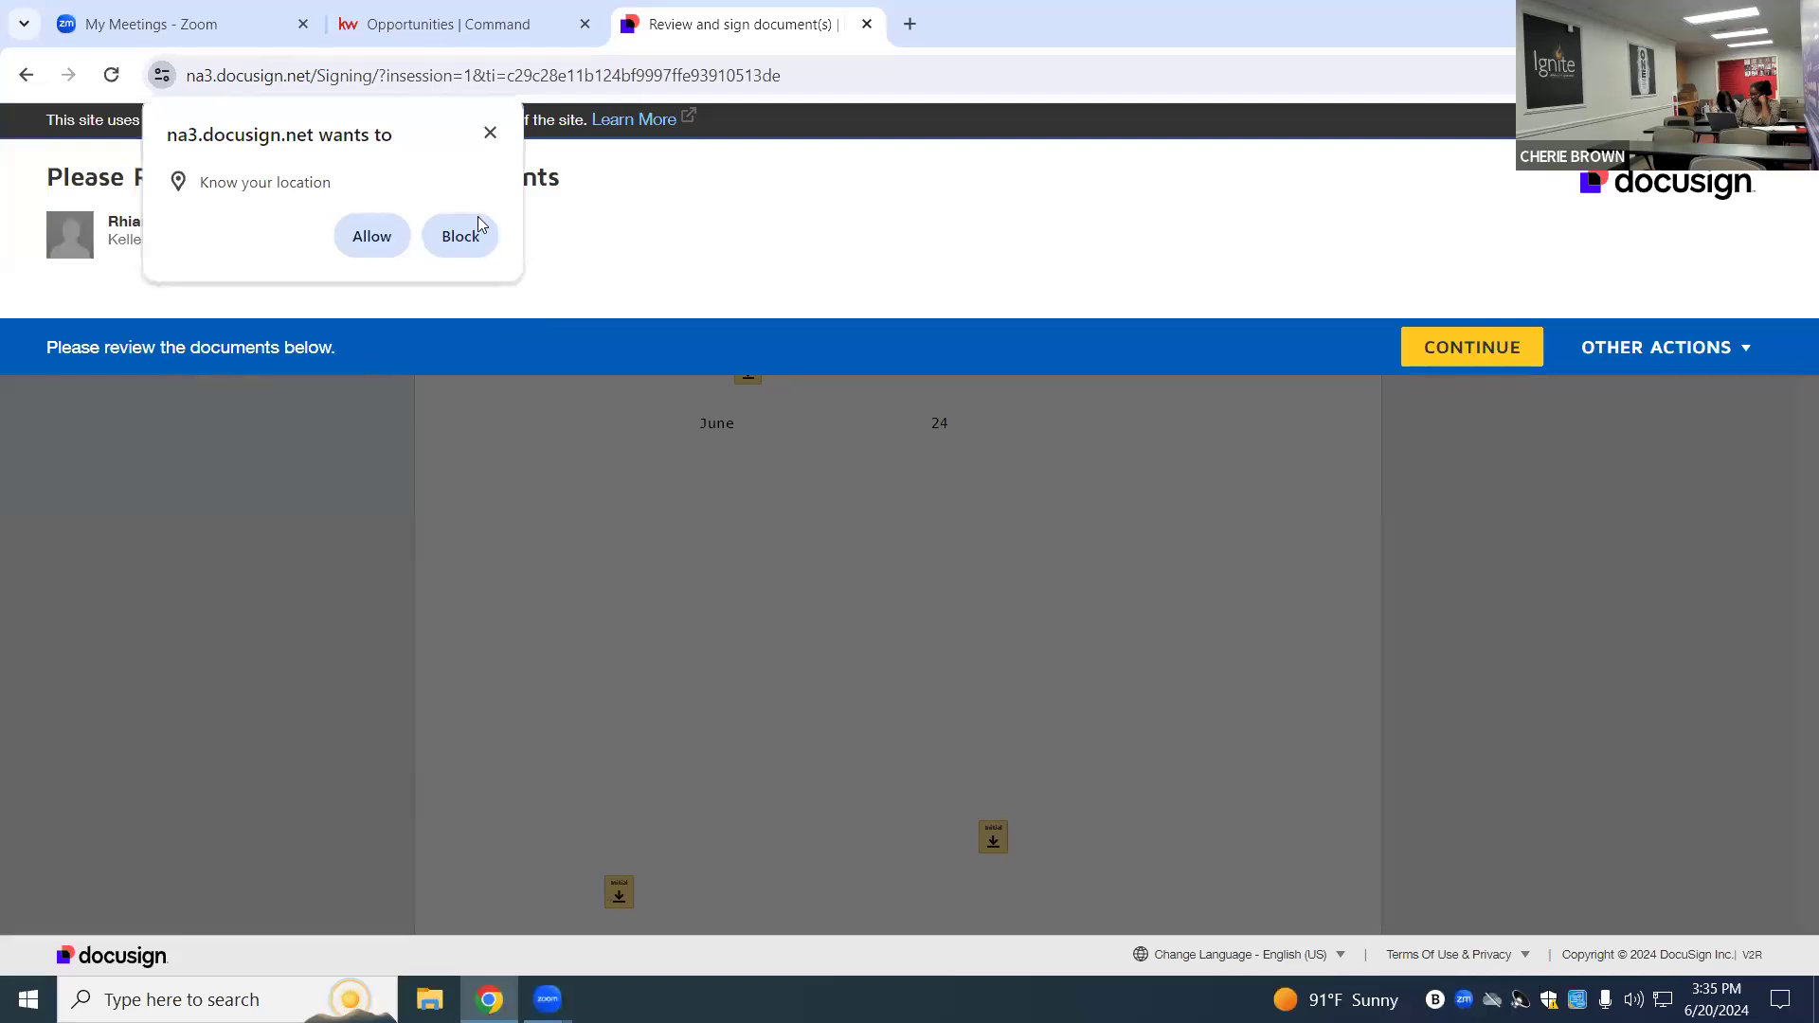
{"action": "left_click", "coordinate": [489, 133]}
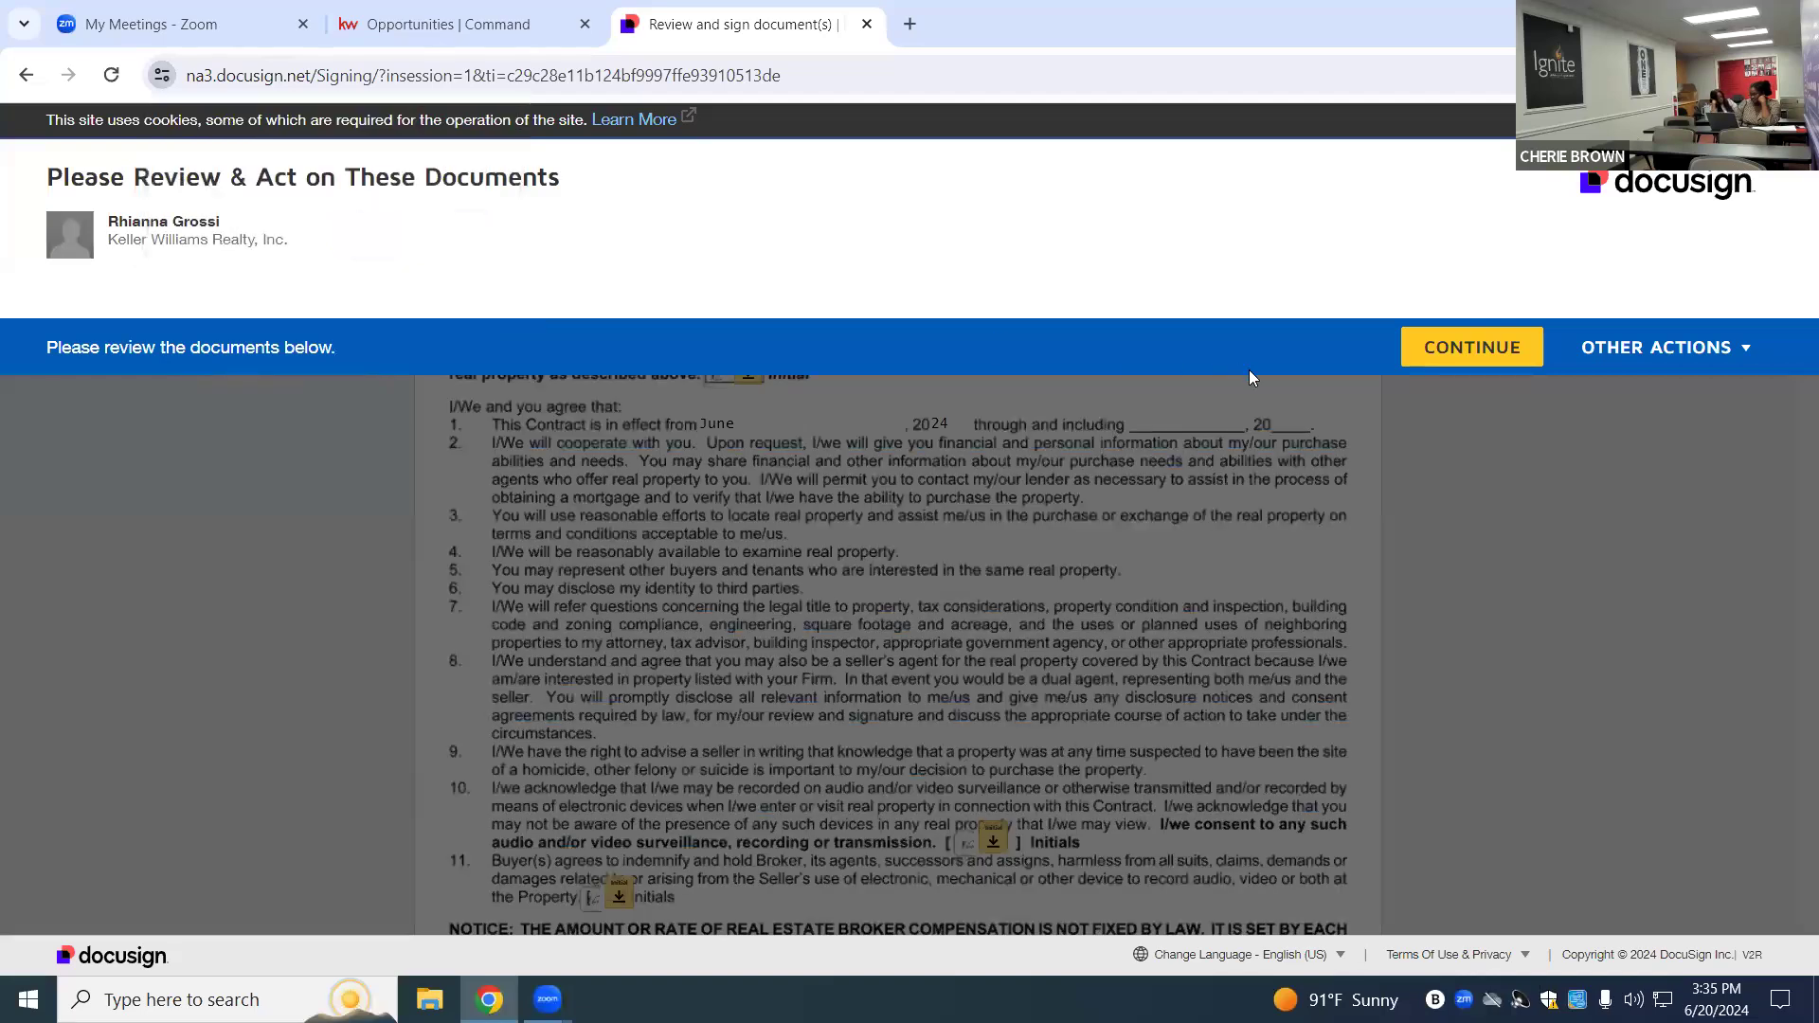
Initial all agreement fields for the second buyer using the second saved signature set.
{"action": "left_click", "coordinate": [1435, 343]}
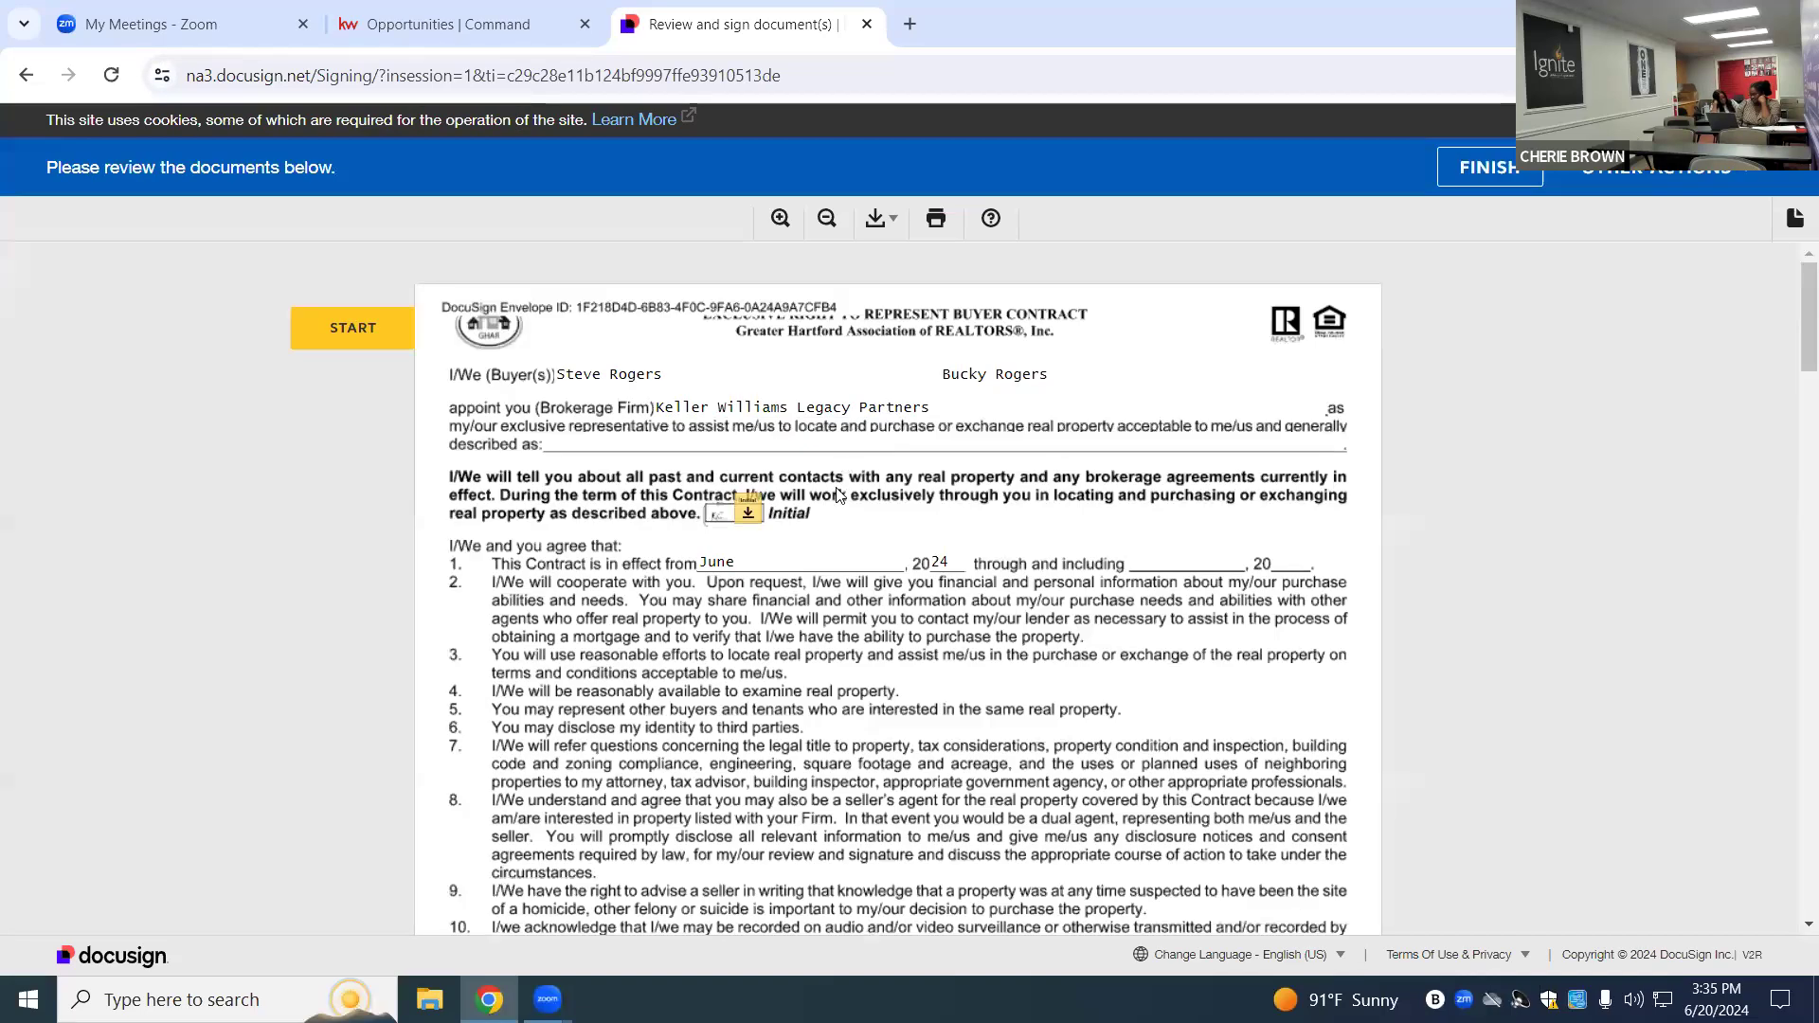
{"action": "left_click", "coordinate": [748, 513]}
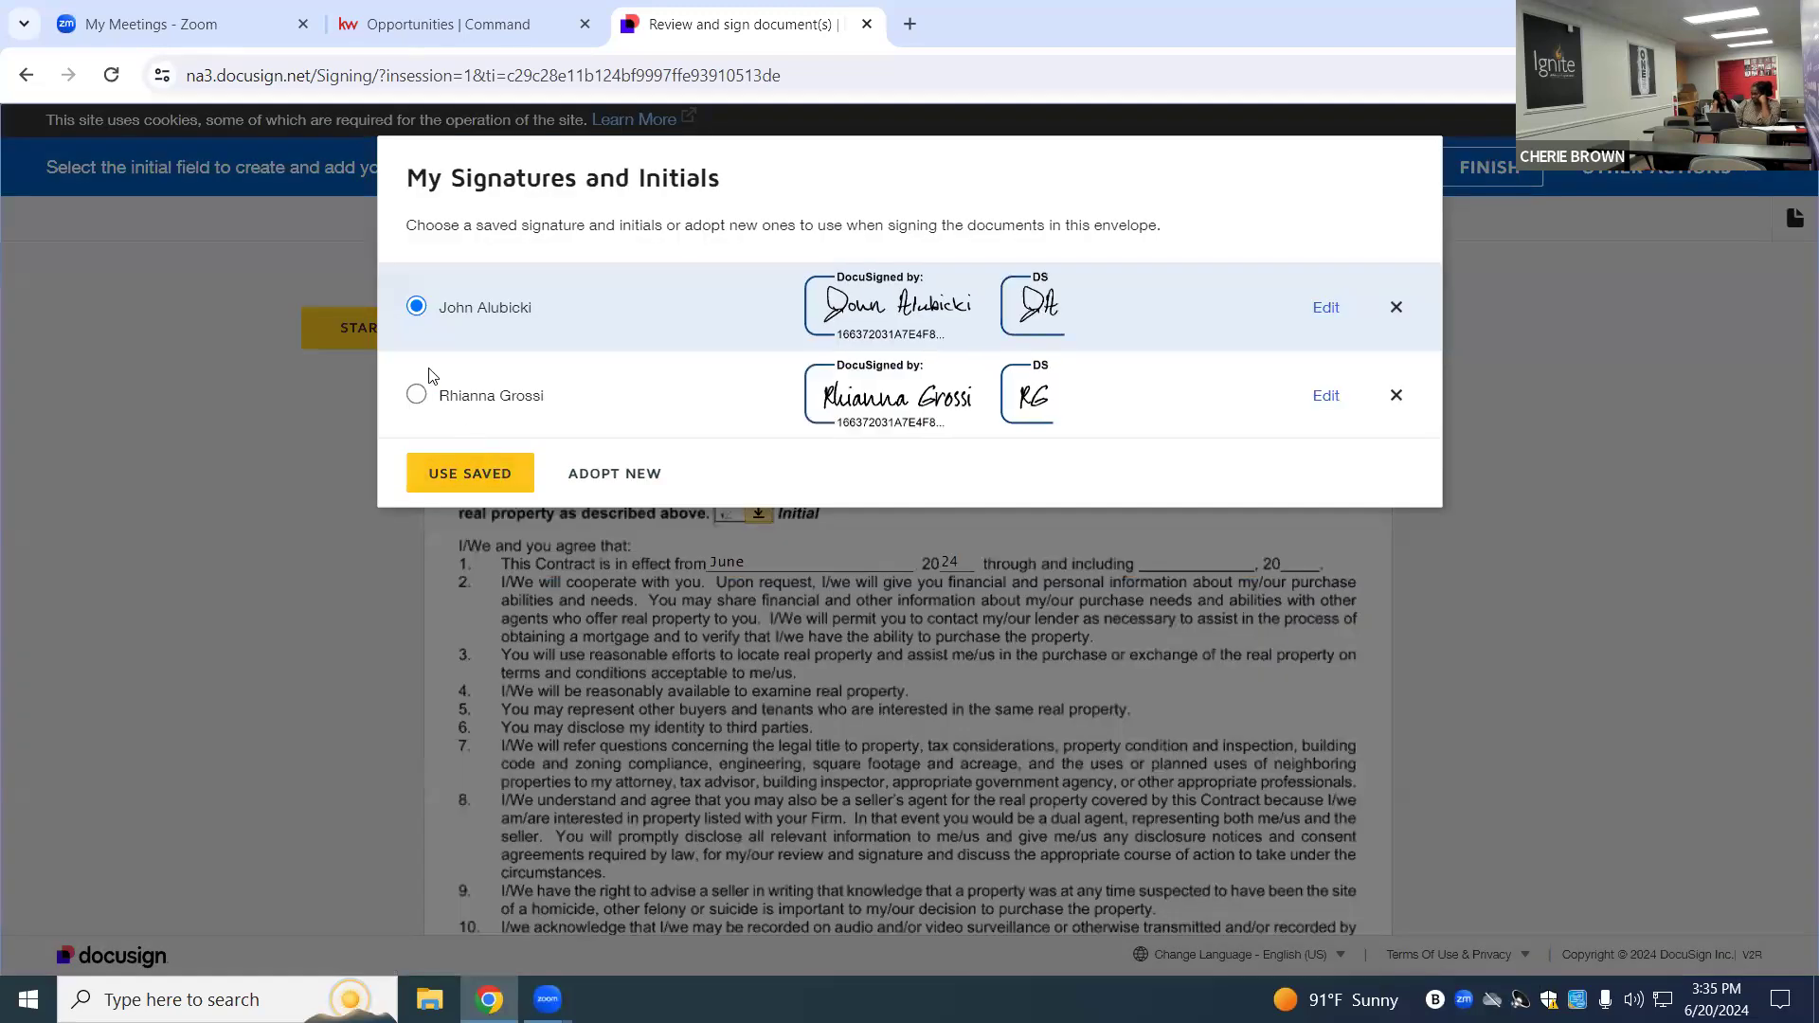
{"action": "left_click", "coordinate": [415, 395]}
{"action": "left_click", "coordinate": [474, 473]}
{"action": "left_click", "coordinate": [991, 575]}
{"action": "left_click", "coordinate": [615, 592]}
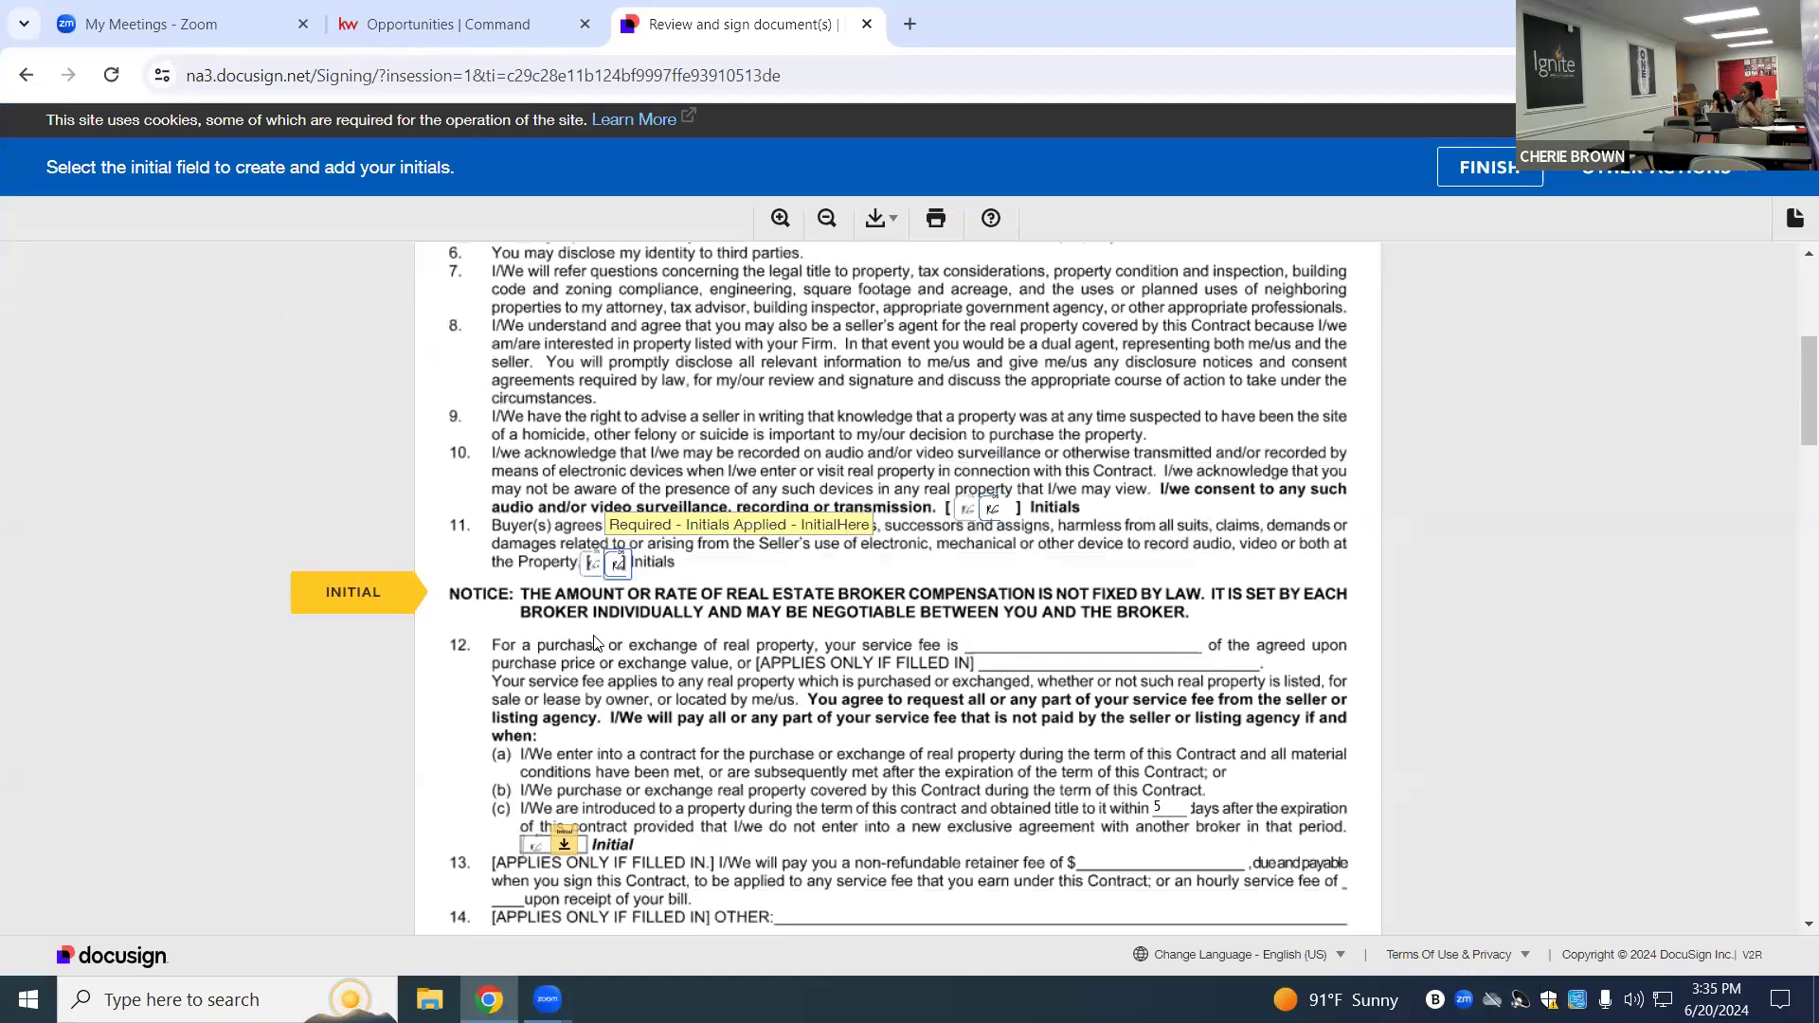
{"action": "left_click", "coordinate": [564, 580]}
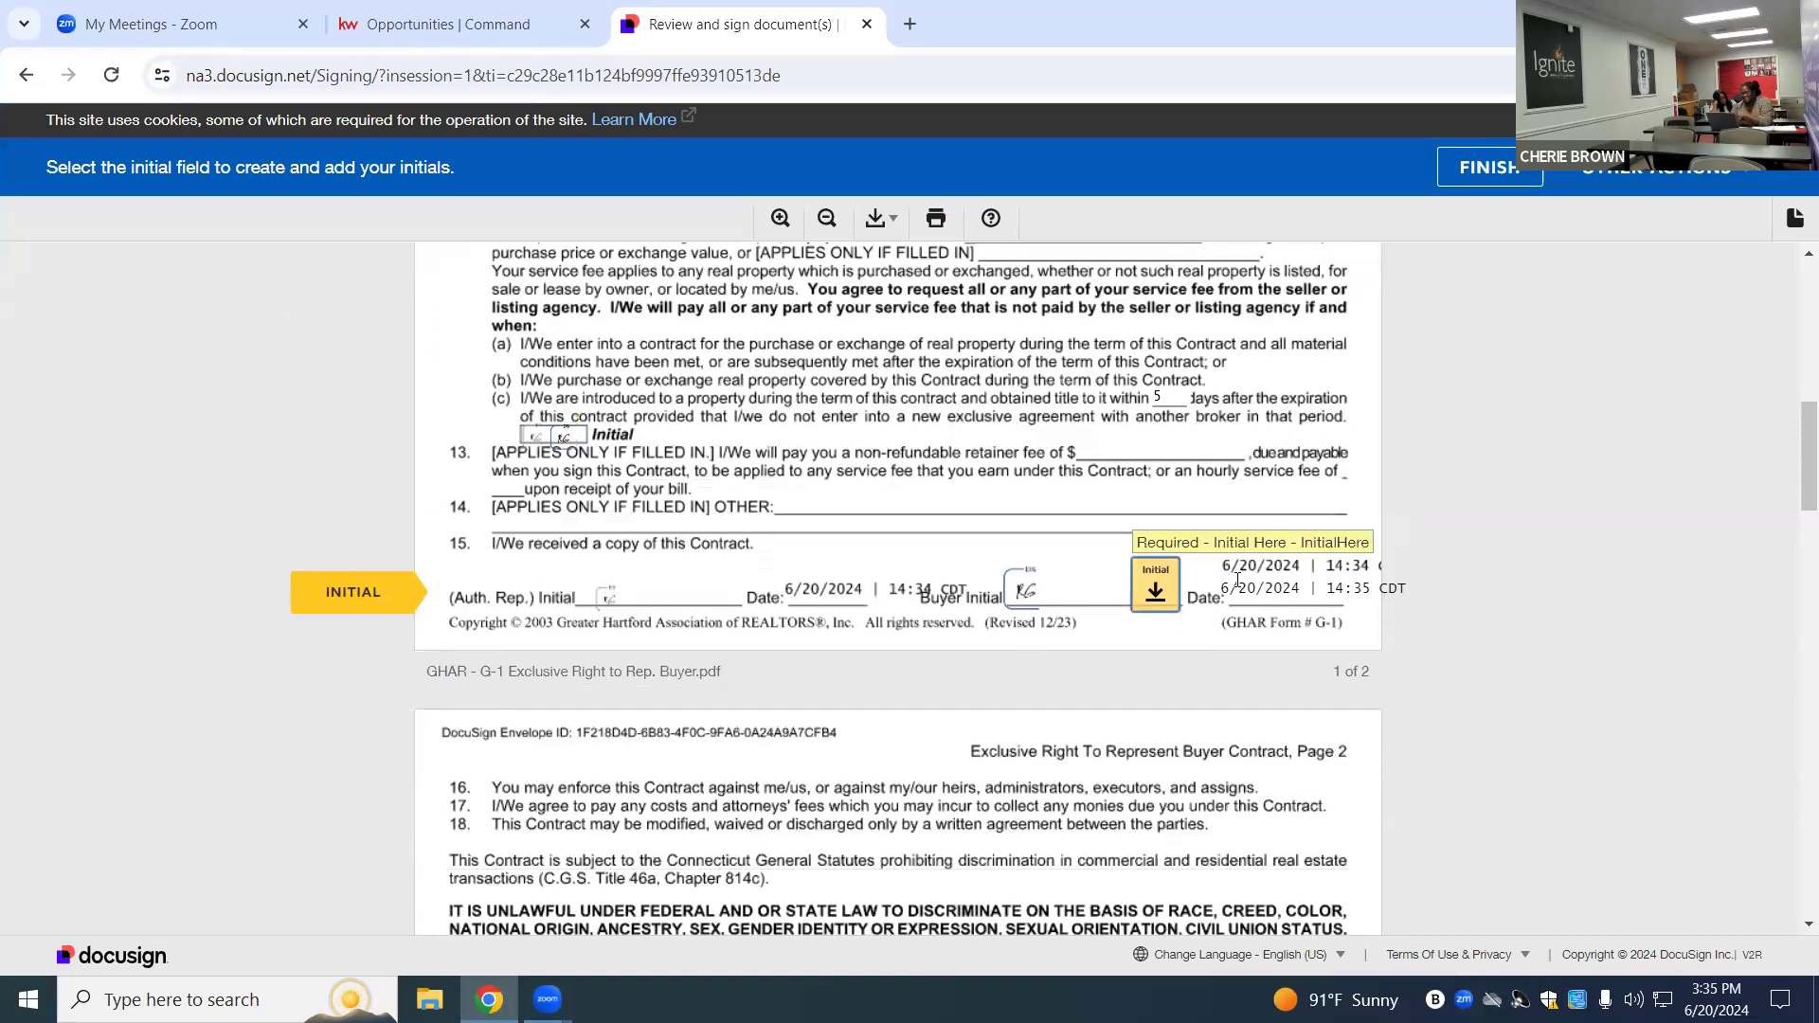
{"action": "left_click", "coordinate": [1155, 576]}
{"action": "left_click", "coordinate": [898, 575]}
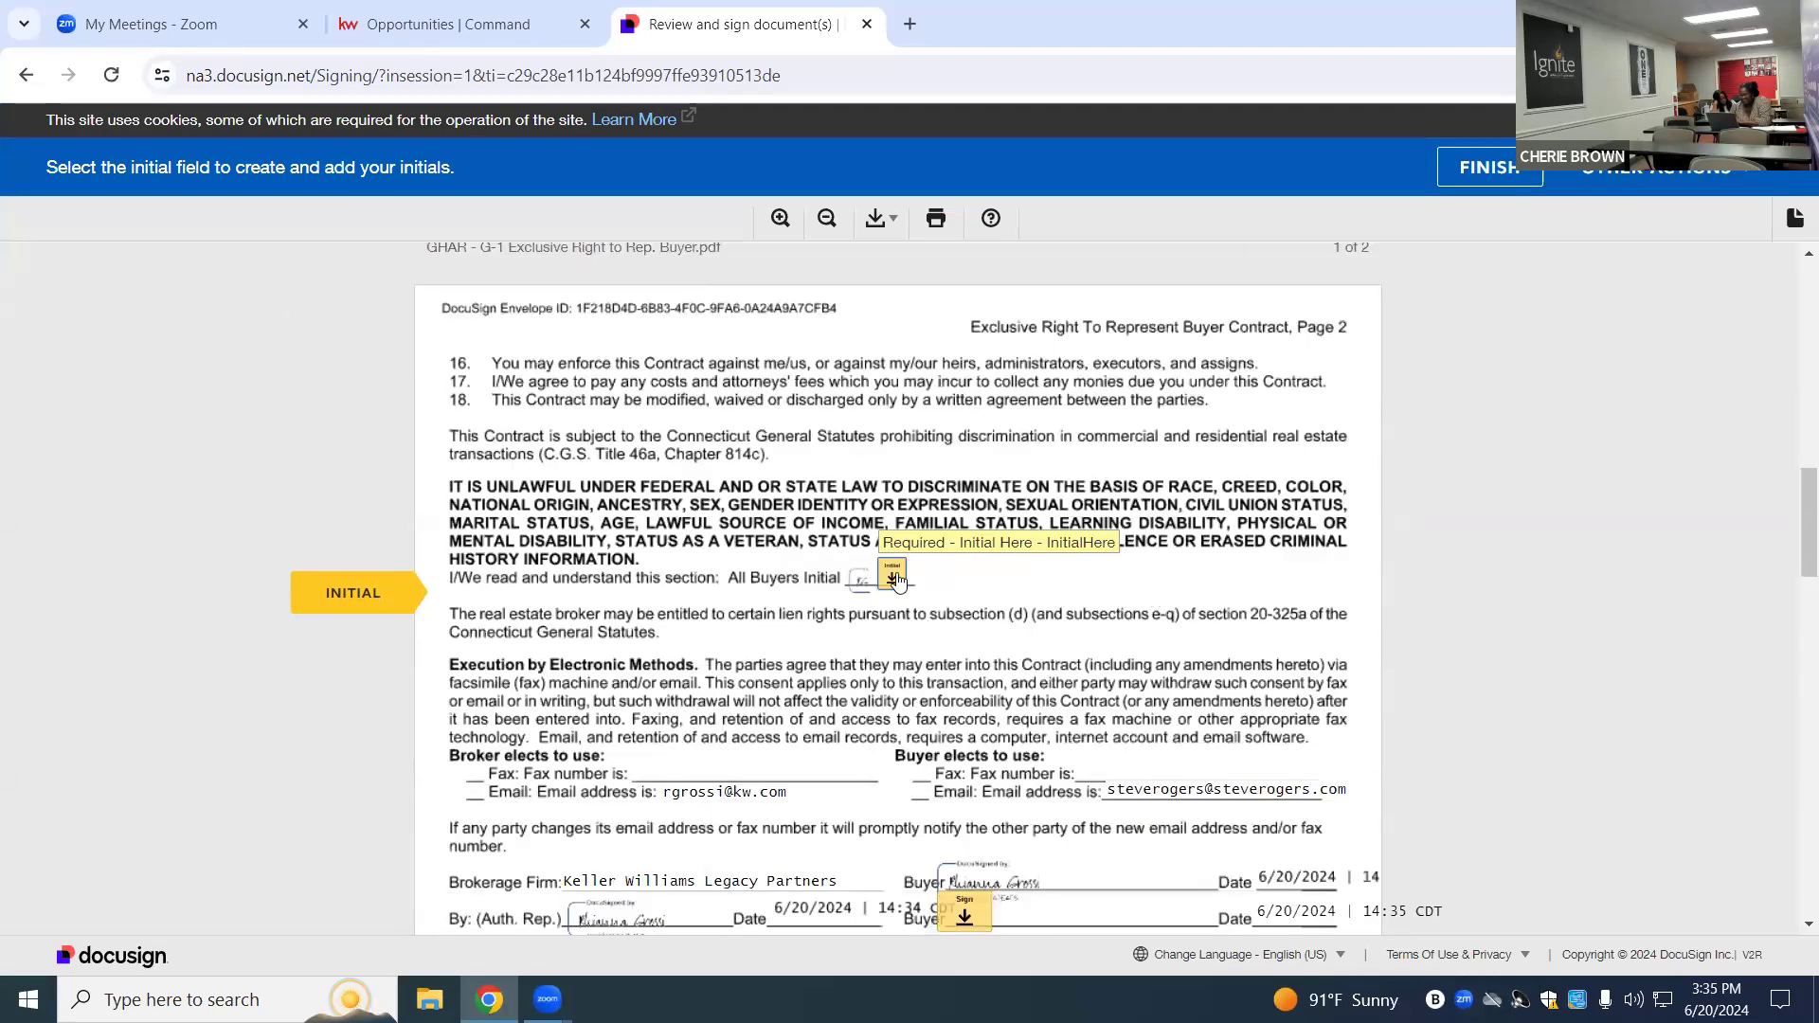
Sign the page-2 buyer line and the disclosure's second buyer line, then finish.
{"action": "left_click", "coordinate": [974, 582]}
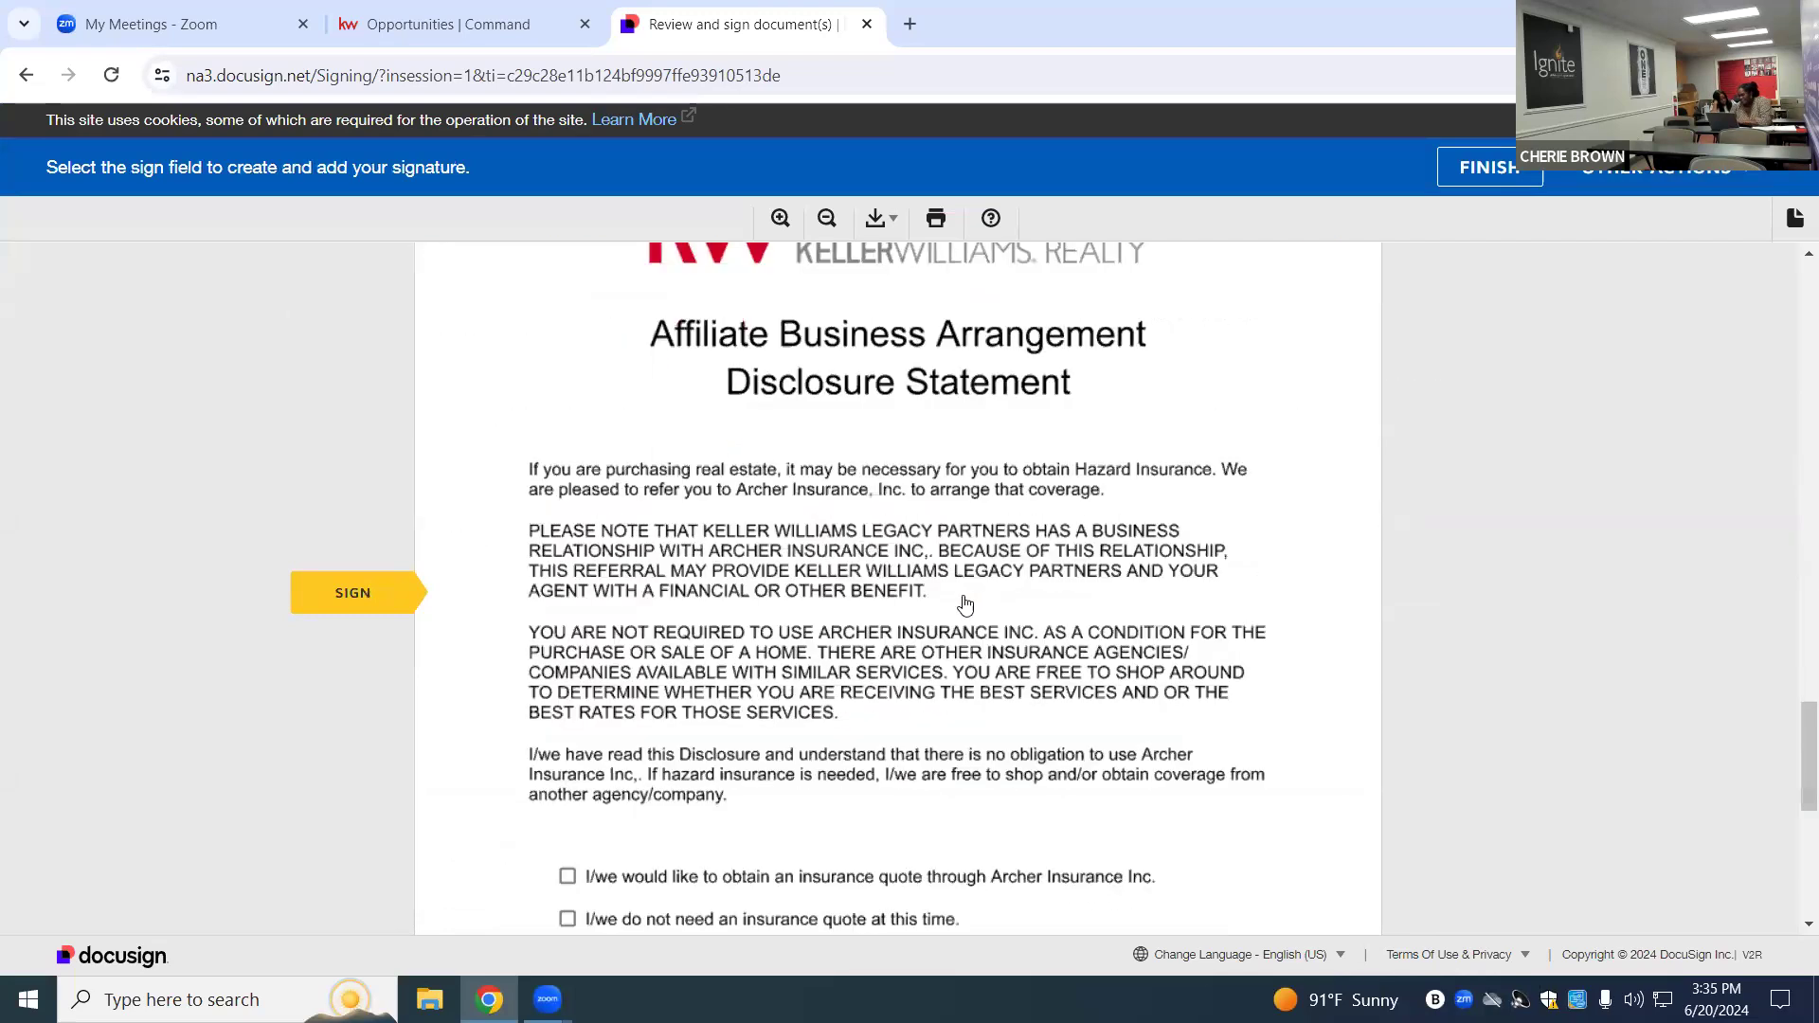
{"action": "left_click", "coordinate": [955, 597]}
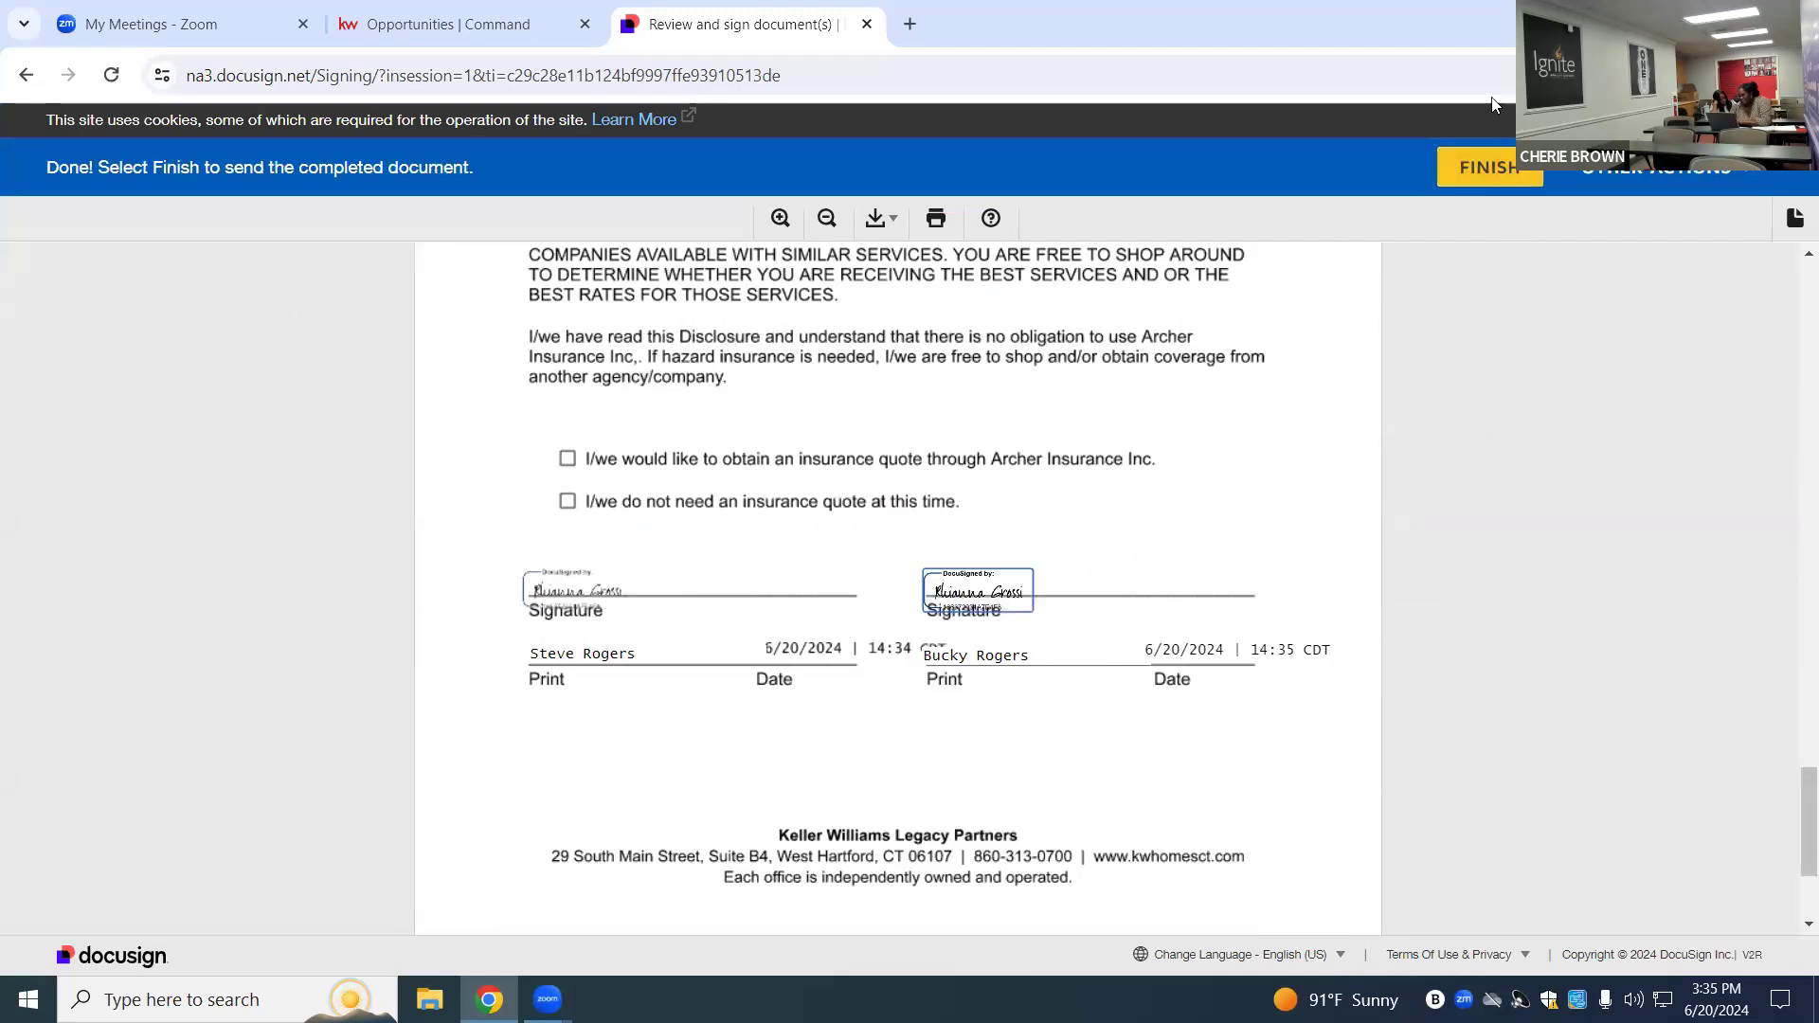
{"action": "left_click", "coordinate": [1461, 169]}
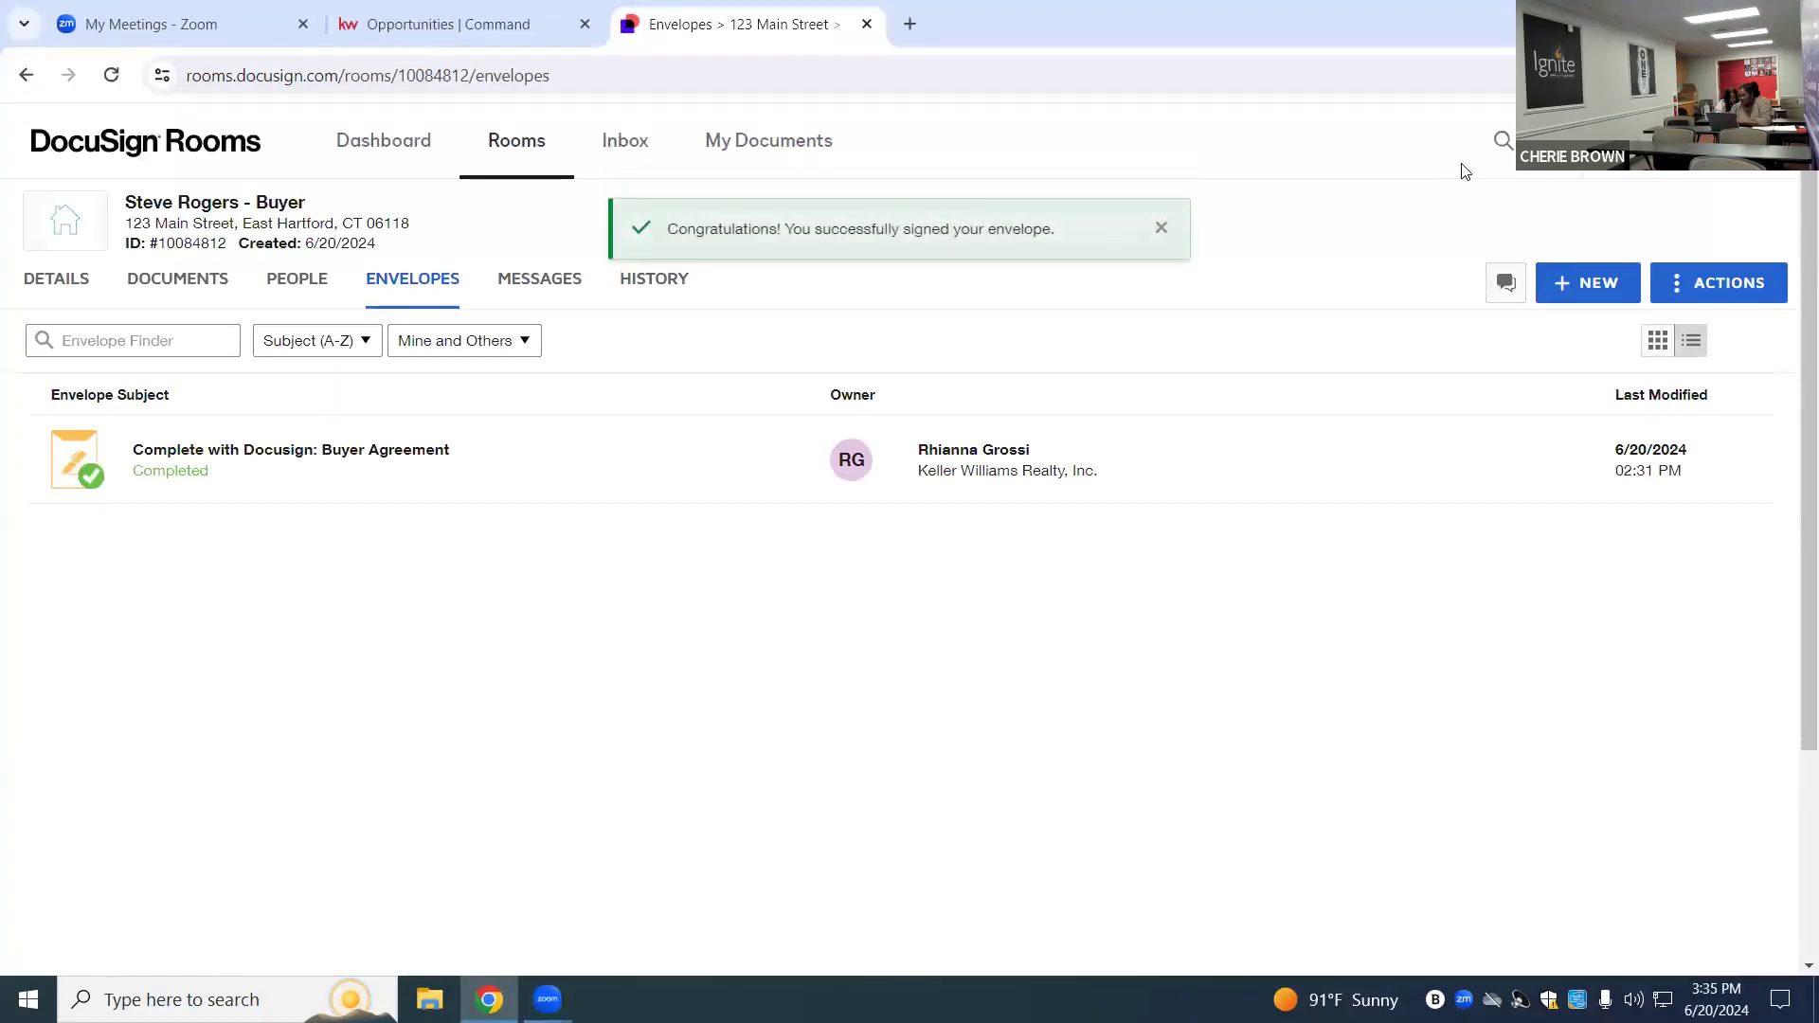
Open the Completed Buyer Agreement envelope's details and expand its More options.
{"action": "left_click", "coordinate": [216, 480]}
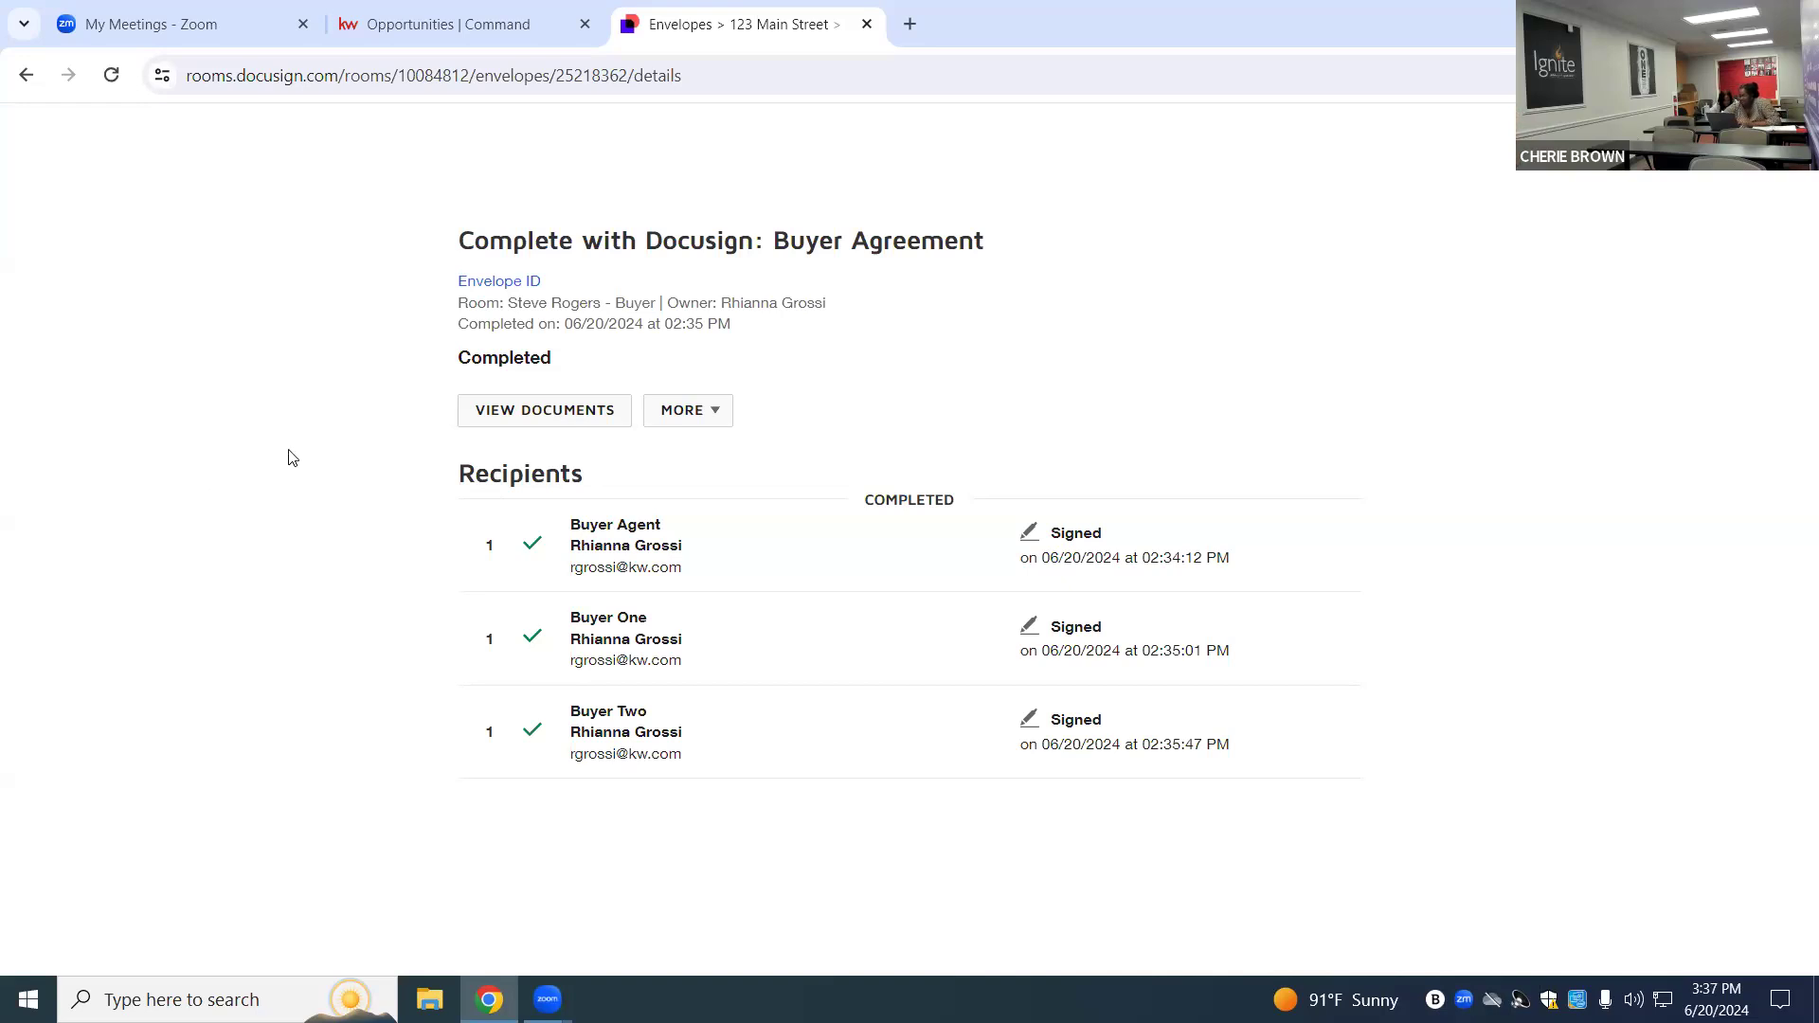
{"action": "left_click", "coordinate": [699, 422]}
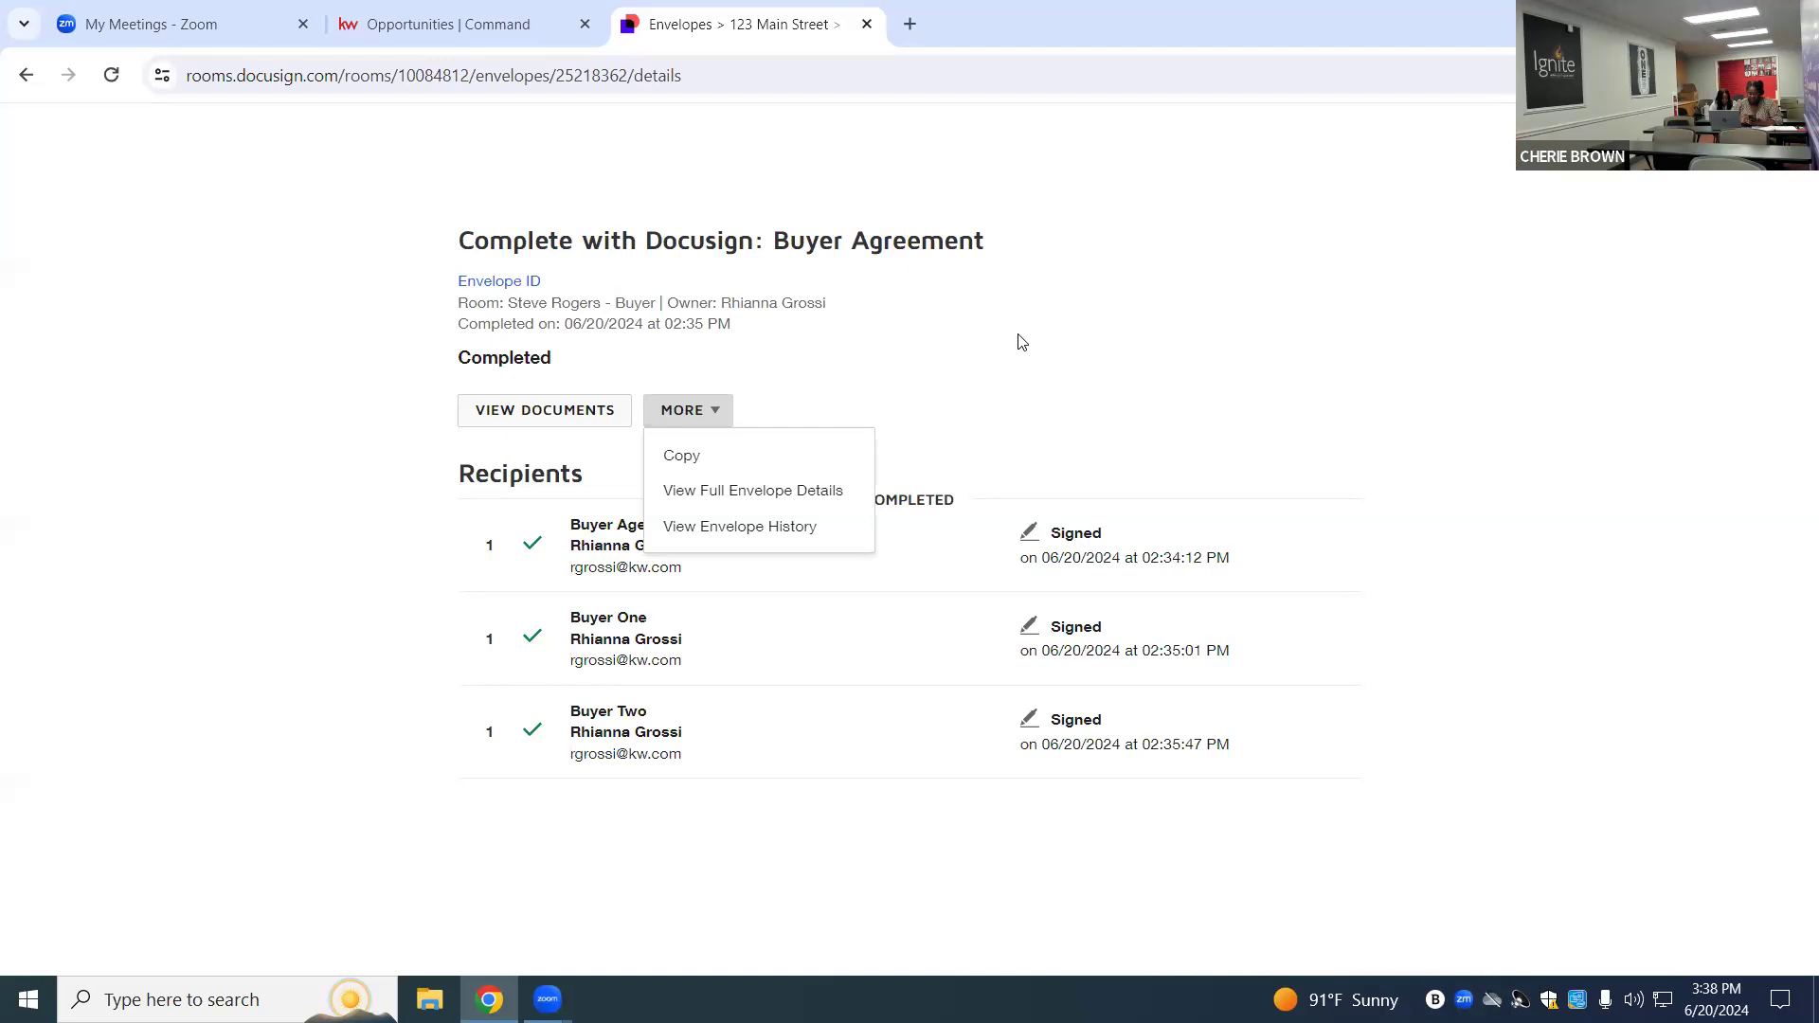
Close the More menu, return to the envelope list, and view the room's five stored documents.
{"action": "left_click", "coordinate": [1008, 354]}
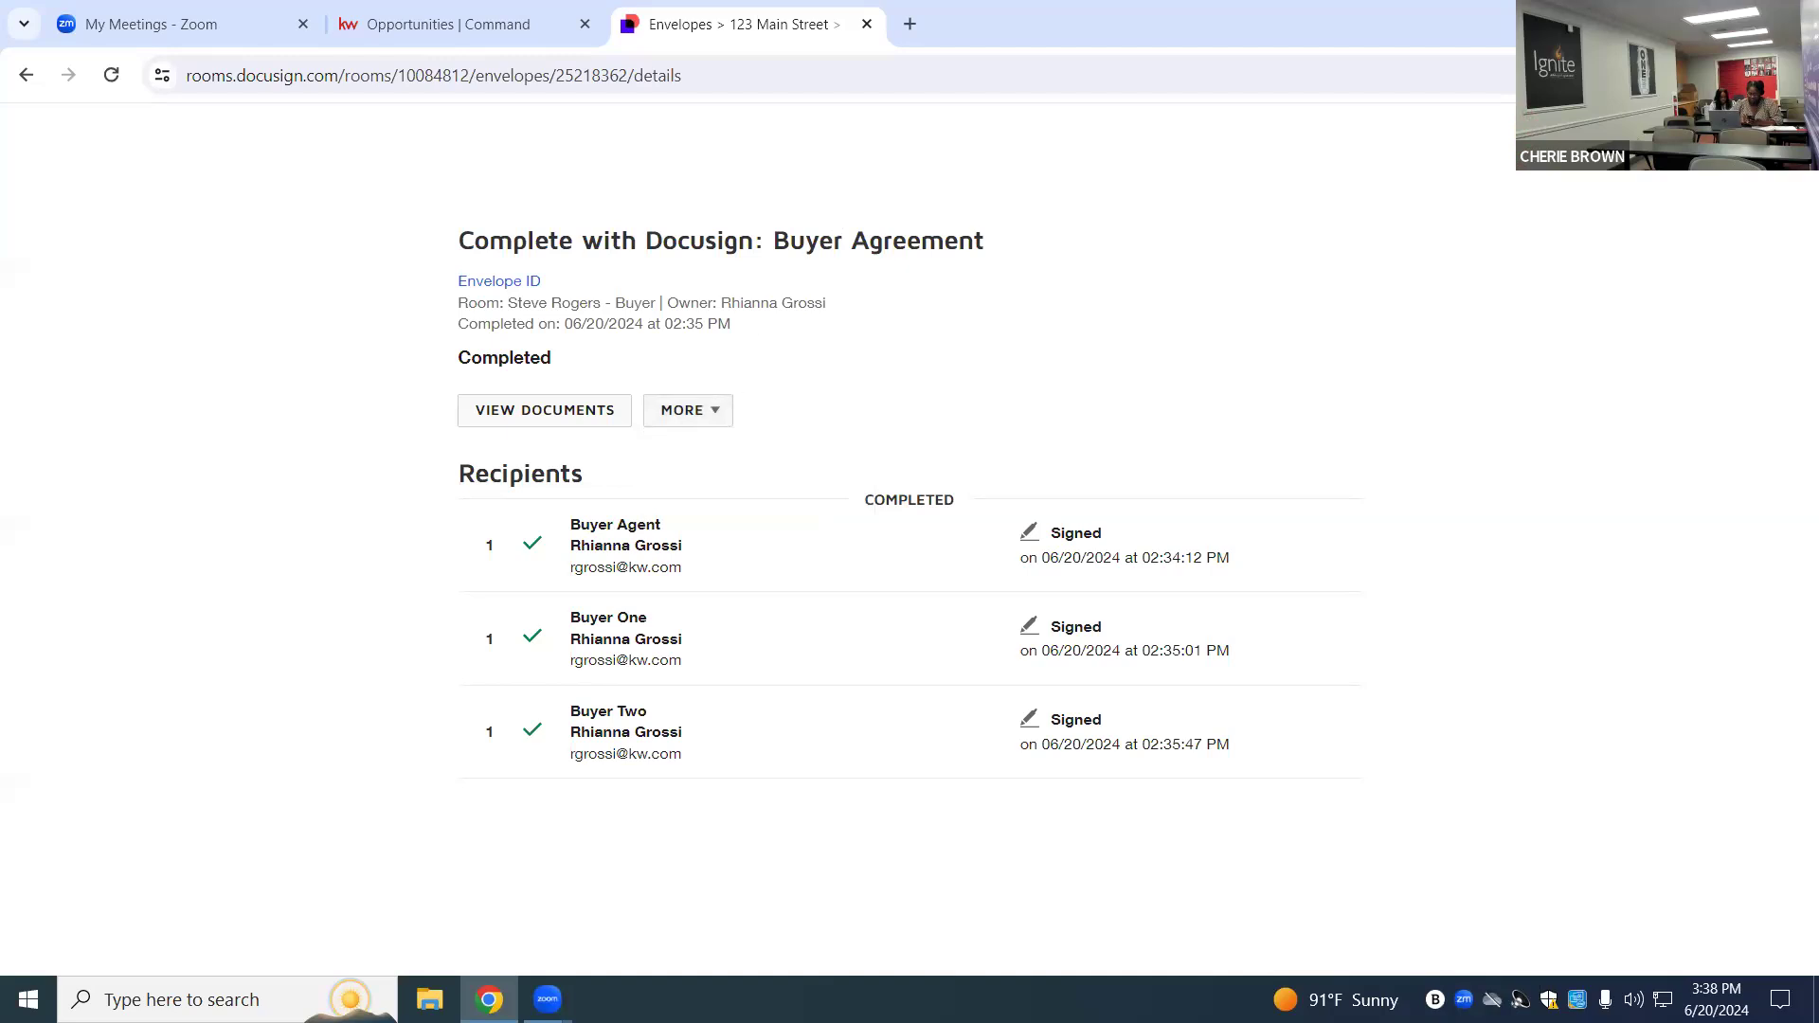
{"action": "left_click", "coordinate": [1766, 142]}
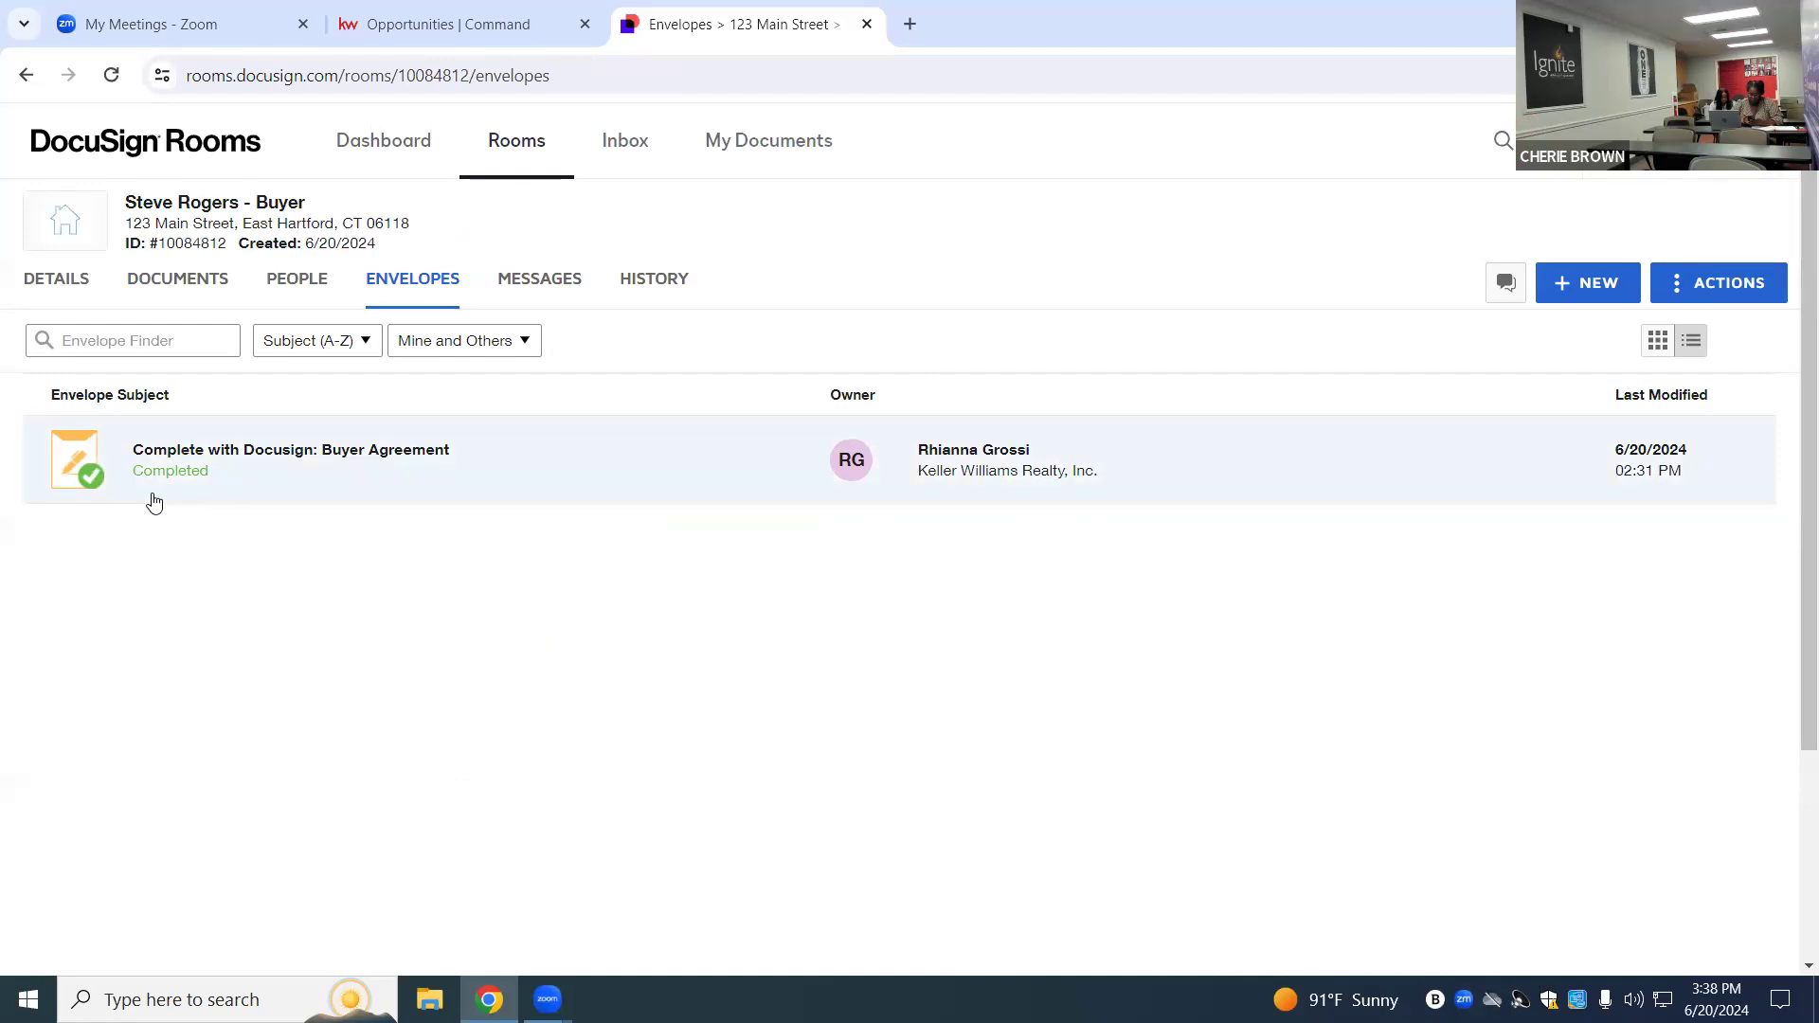
{"action": "left_click", "coordinate": [199, 289]}
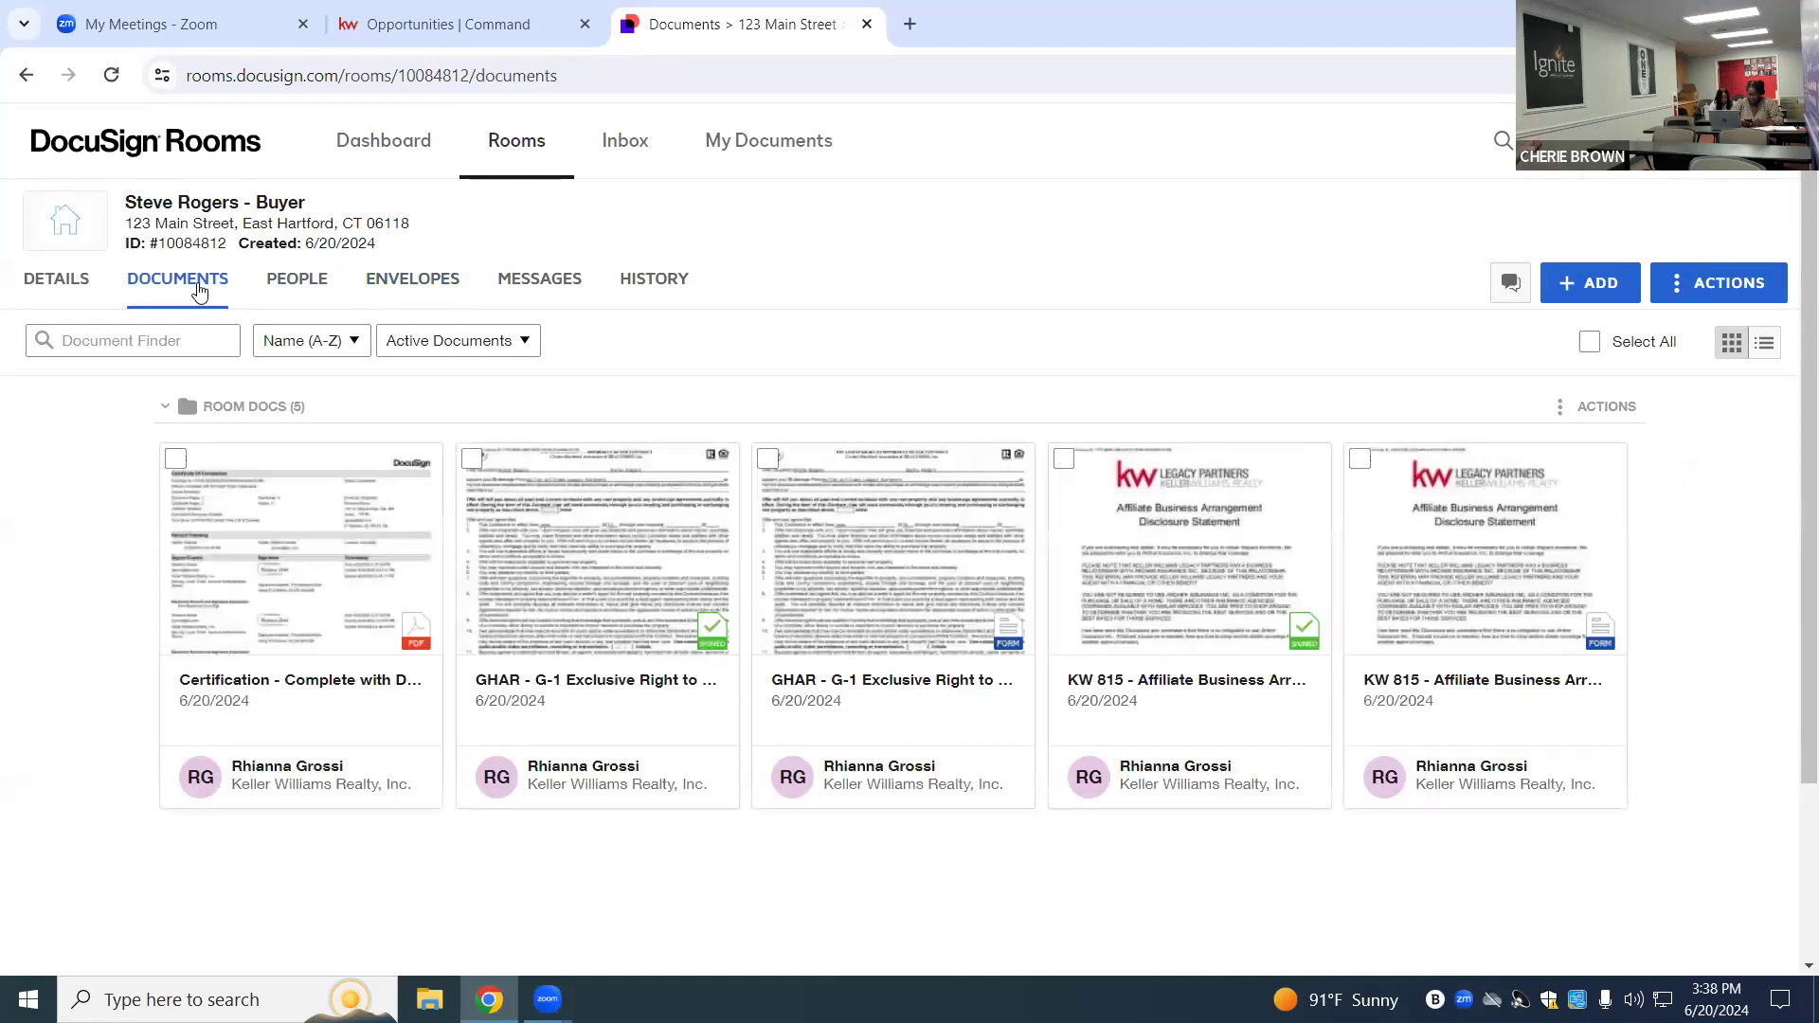
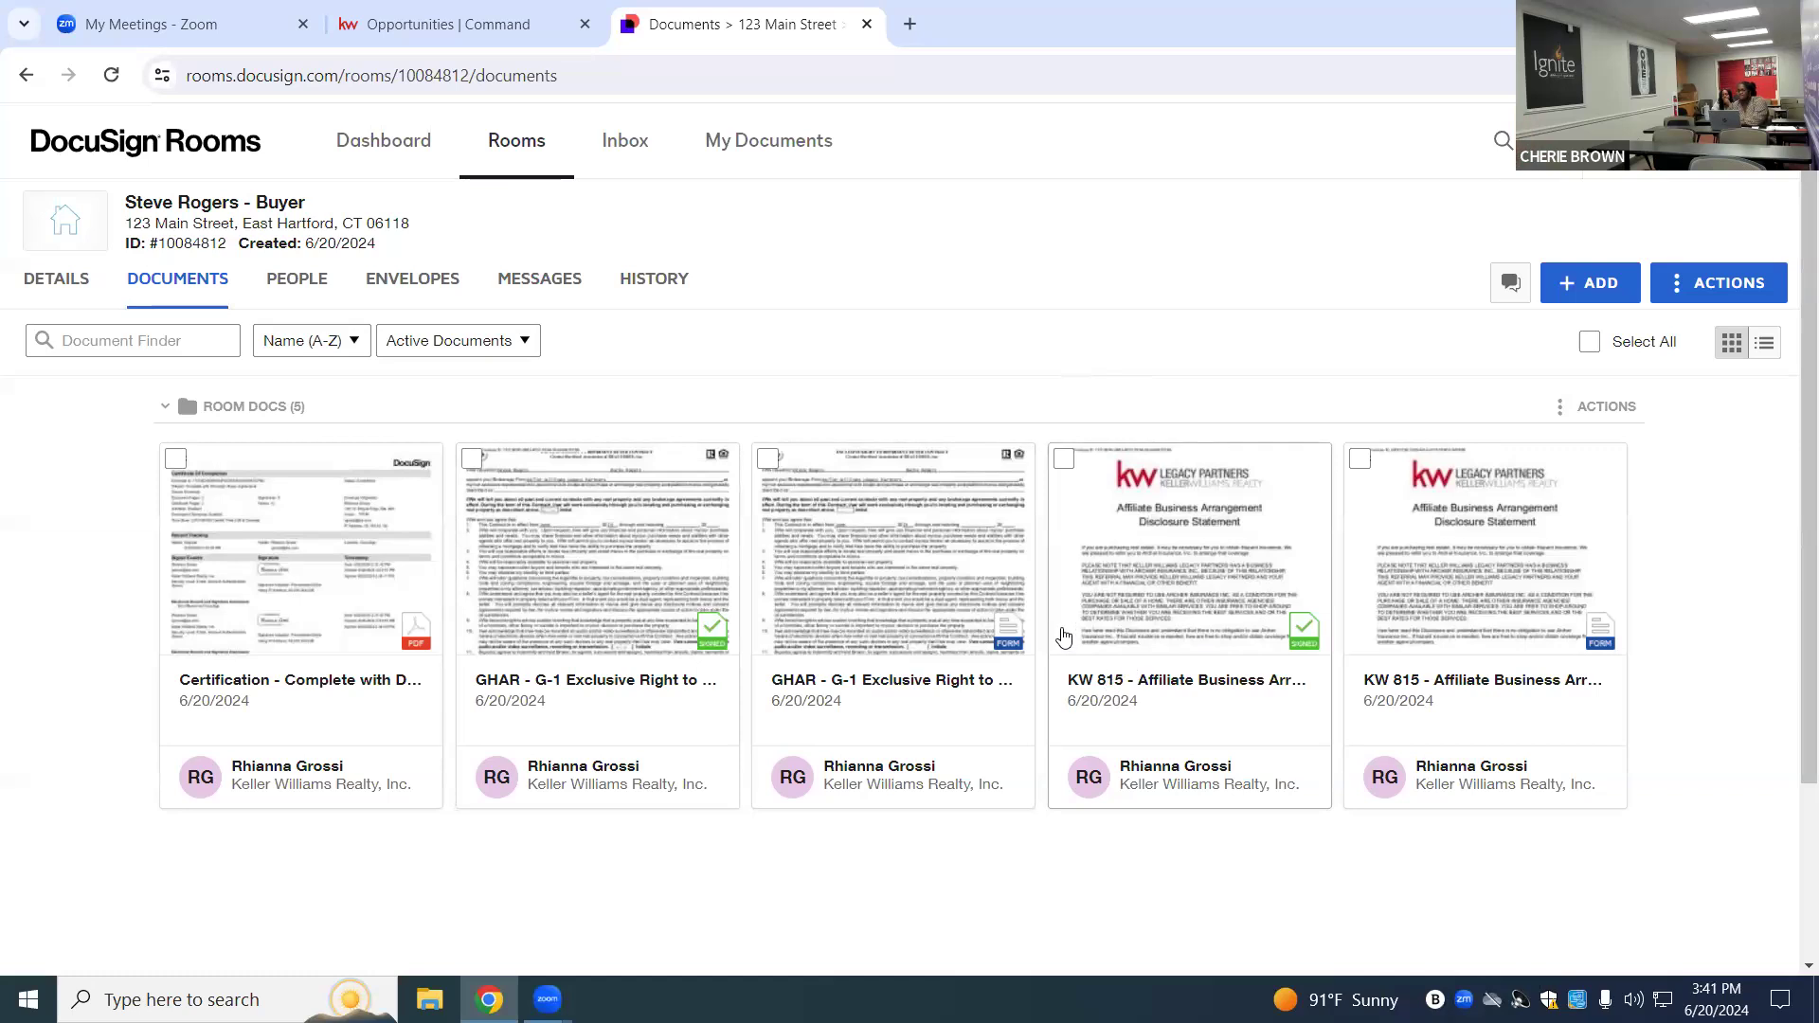
Switch from DocuSign Rooms to the buyer opportunity in KW Command.
{"action": "left_click", "coordinate": [394, 9]}
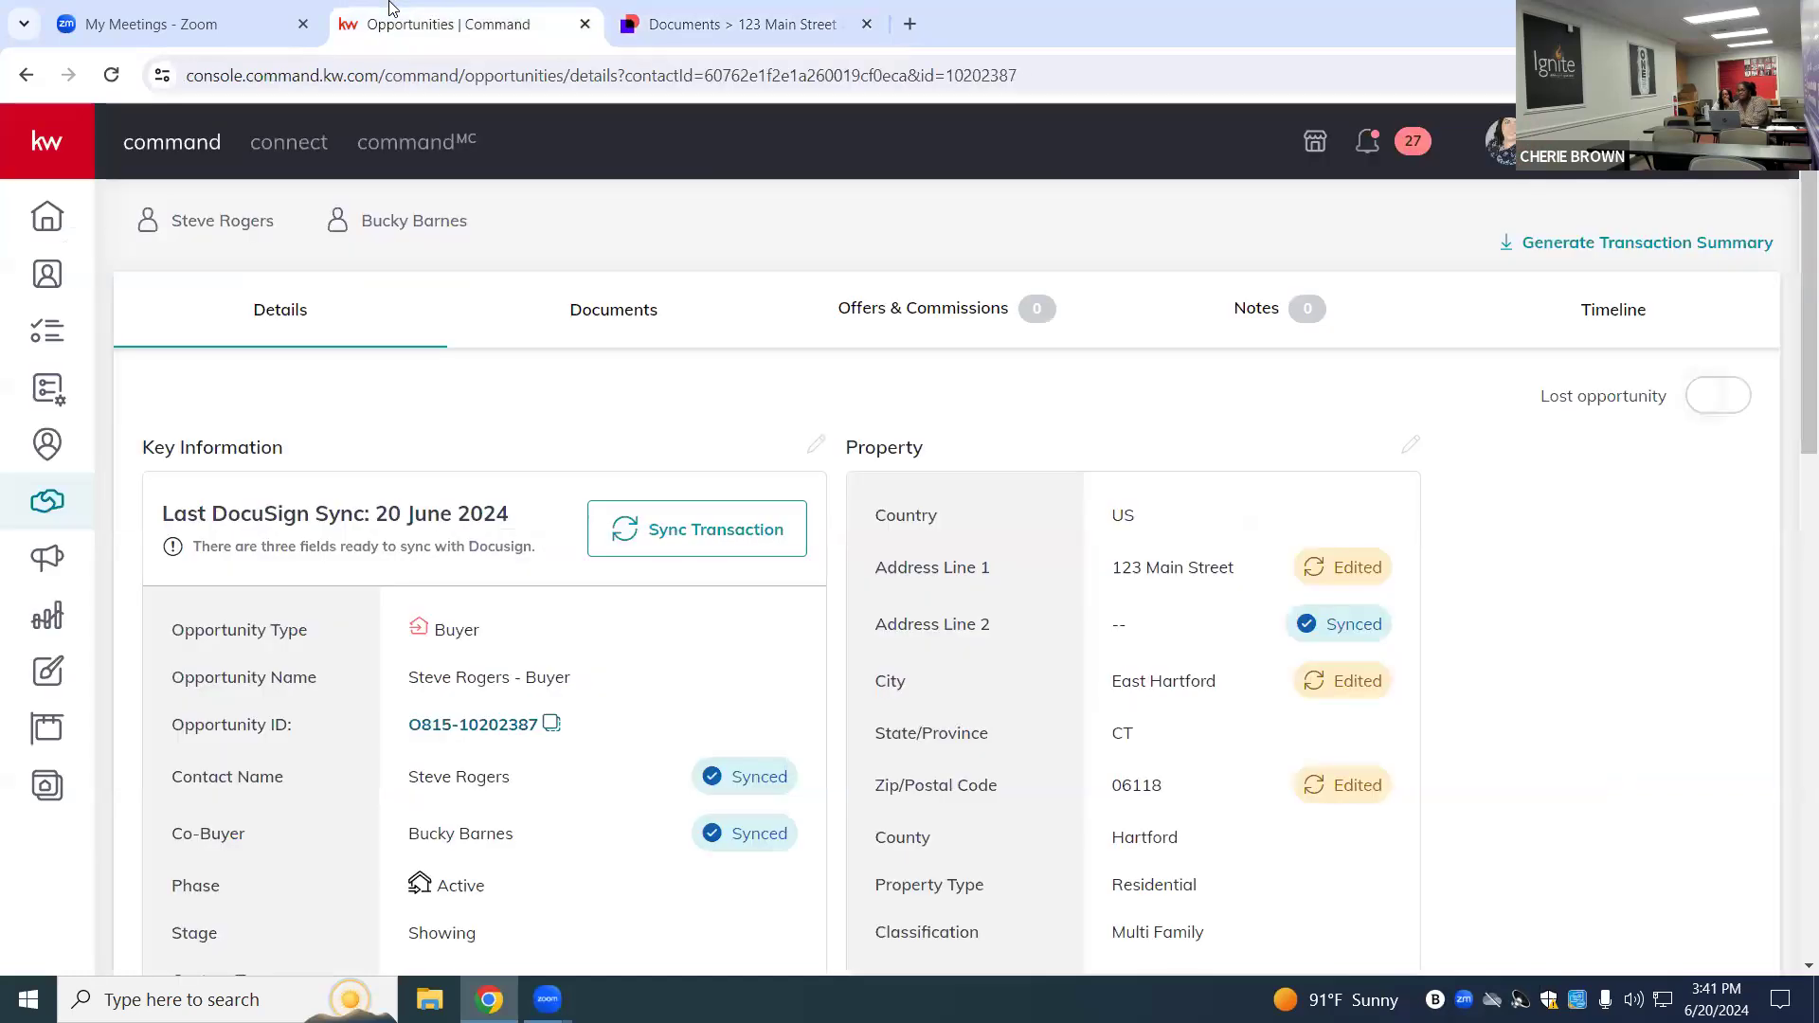
Reload the opportunity to sync DocuSign fields and open its Under Contract checklist (0 of 9).
{"action": "left_click", "coordinate": [112, 79]}
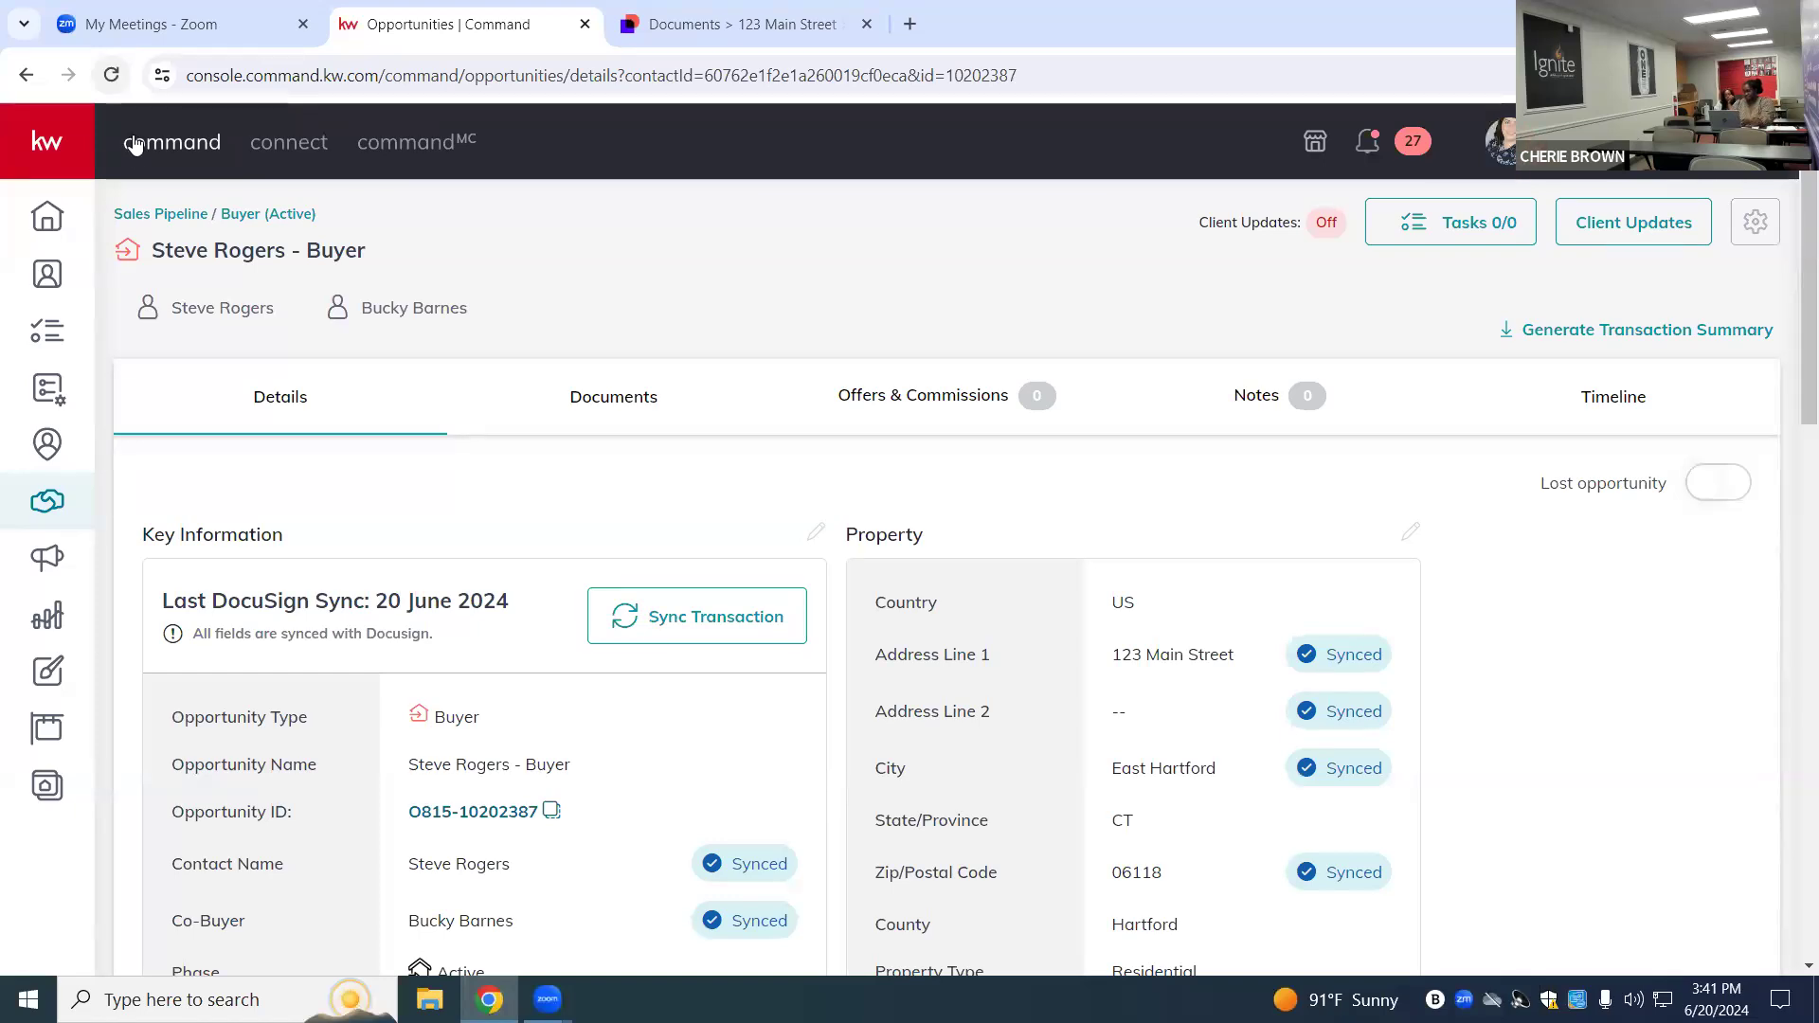
{"action": "left_click", "coordinate": [643, 410]}
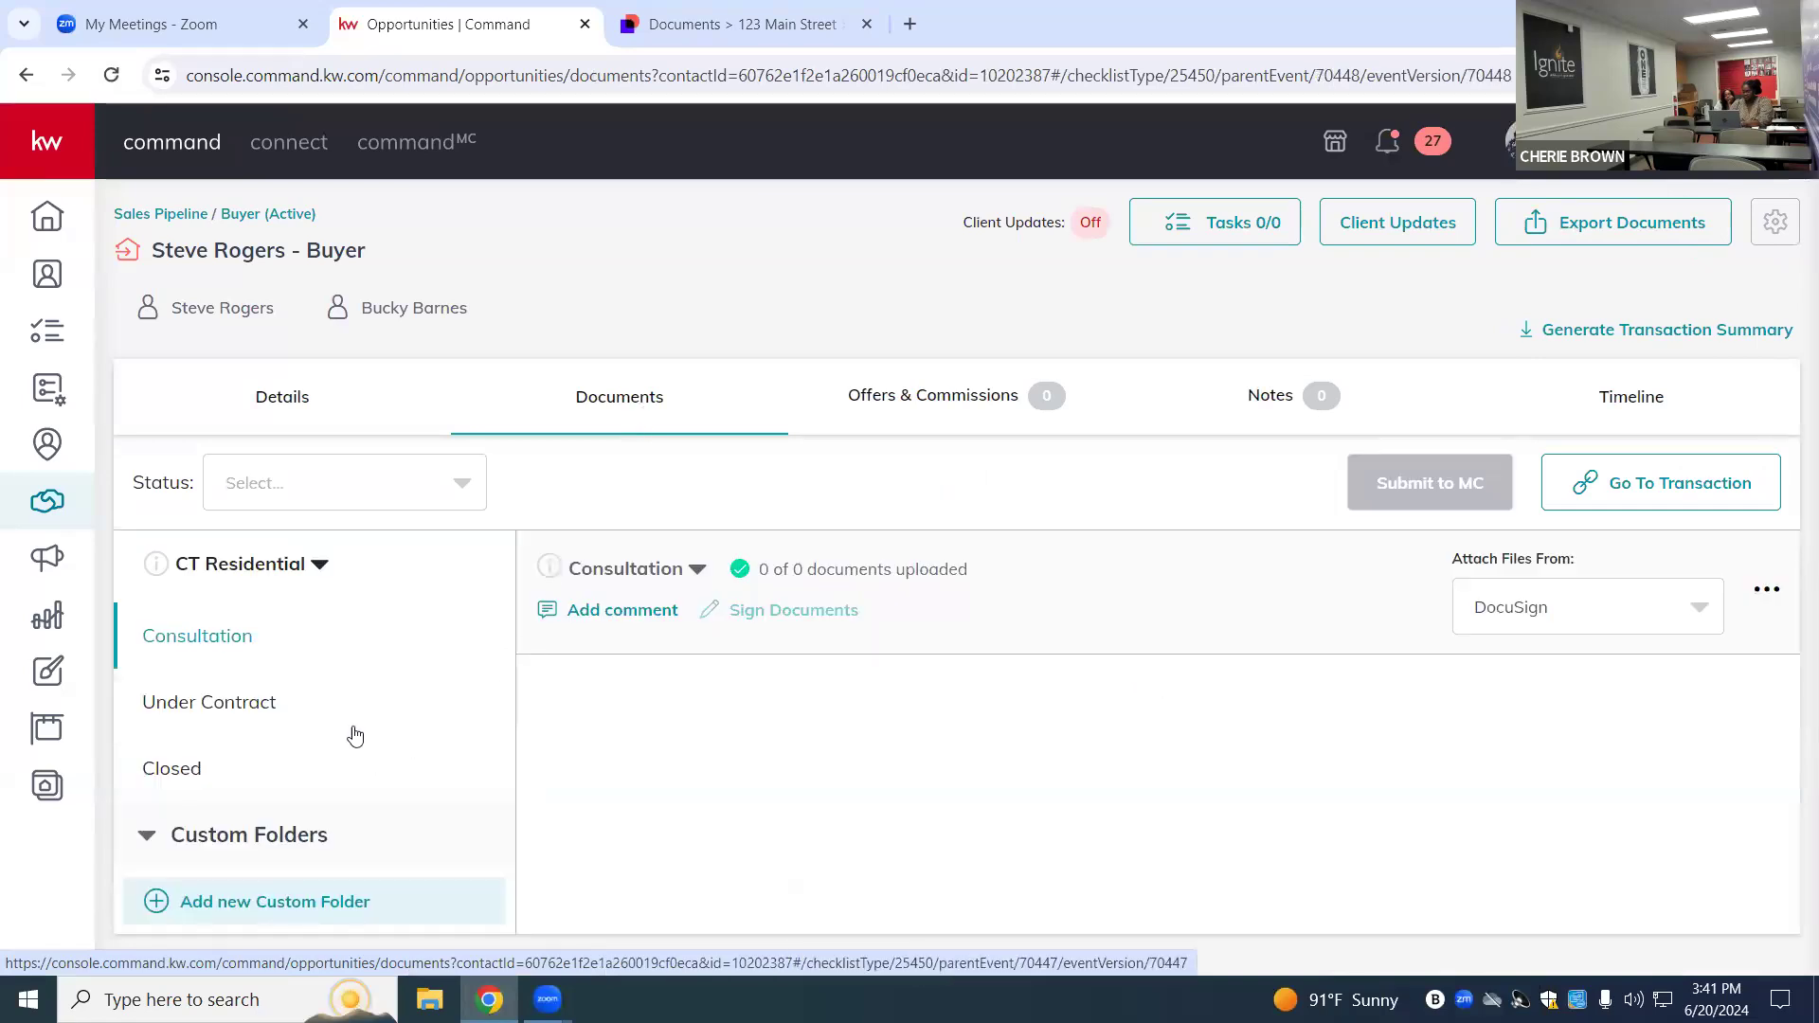
{"action": "left_click", "coordinate": [334, 701]}
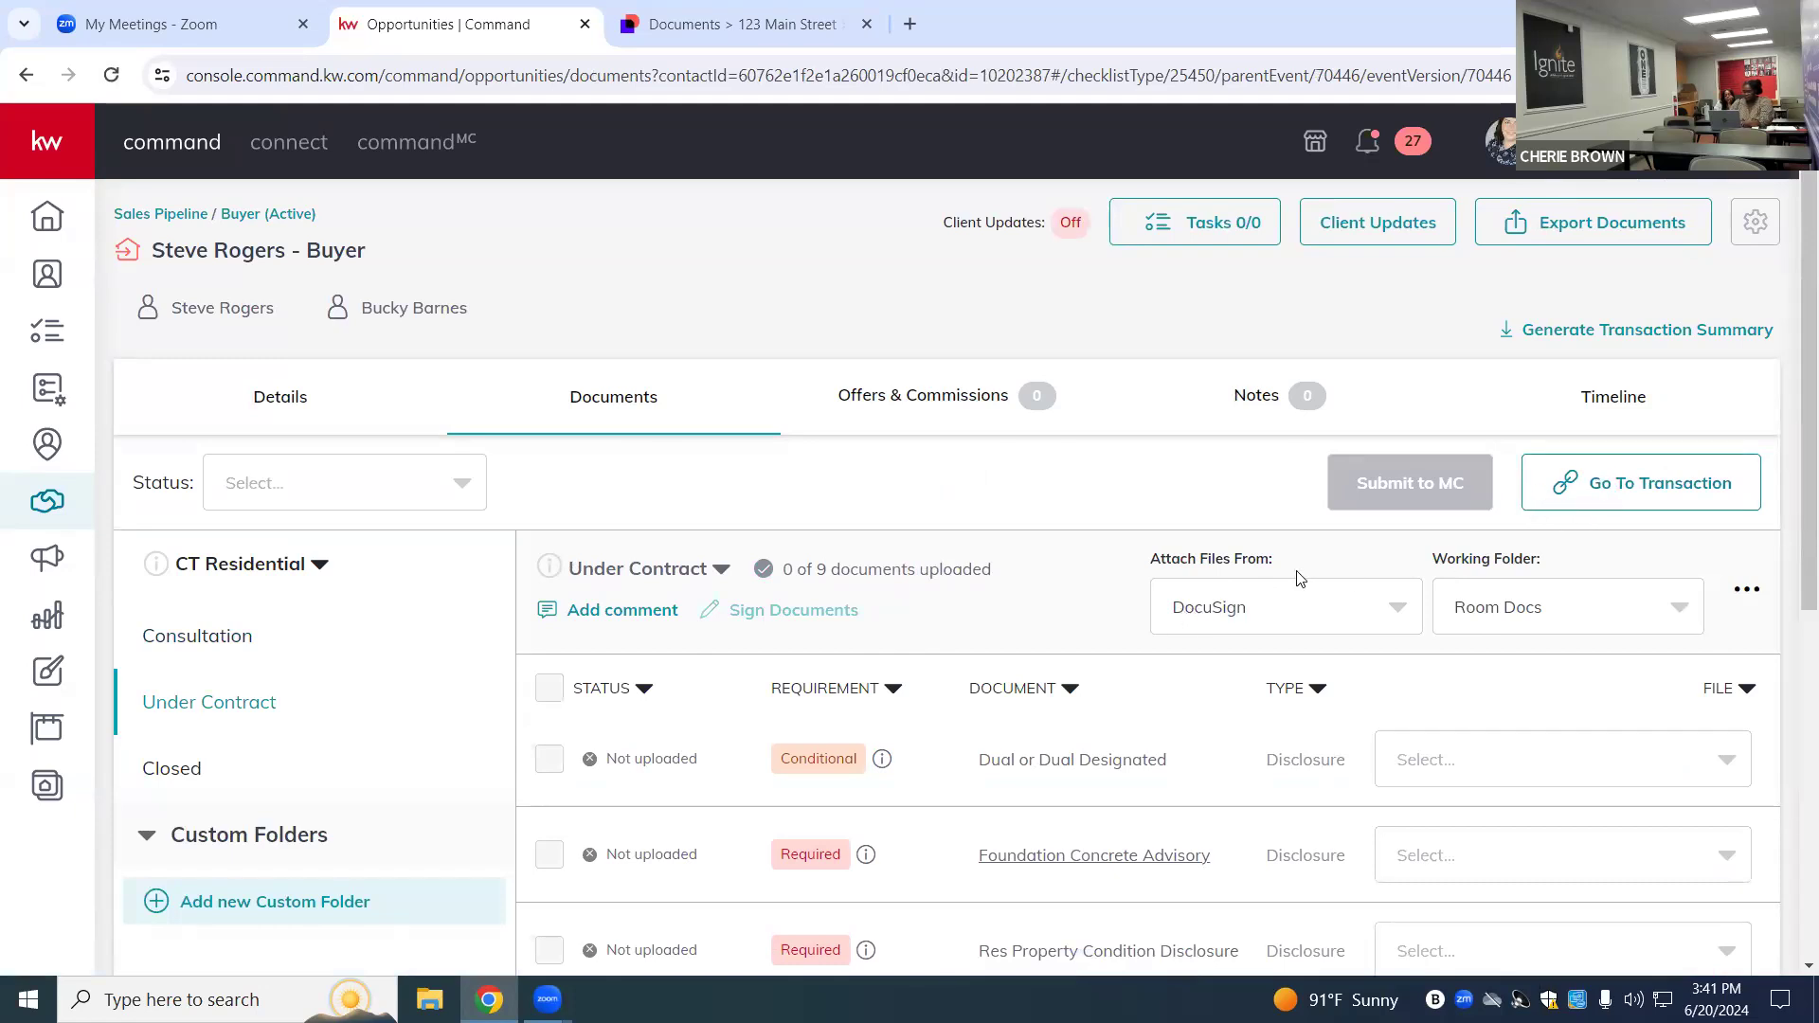
Set the checklist's Working Folder to Room Docs.
{"action": "left_click", "coordinate": [1575, 608]}
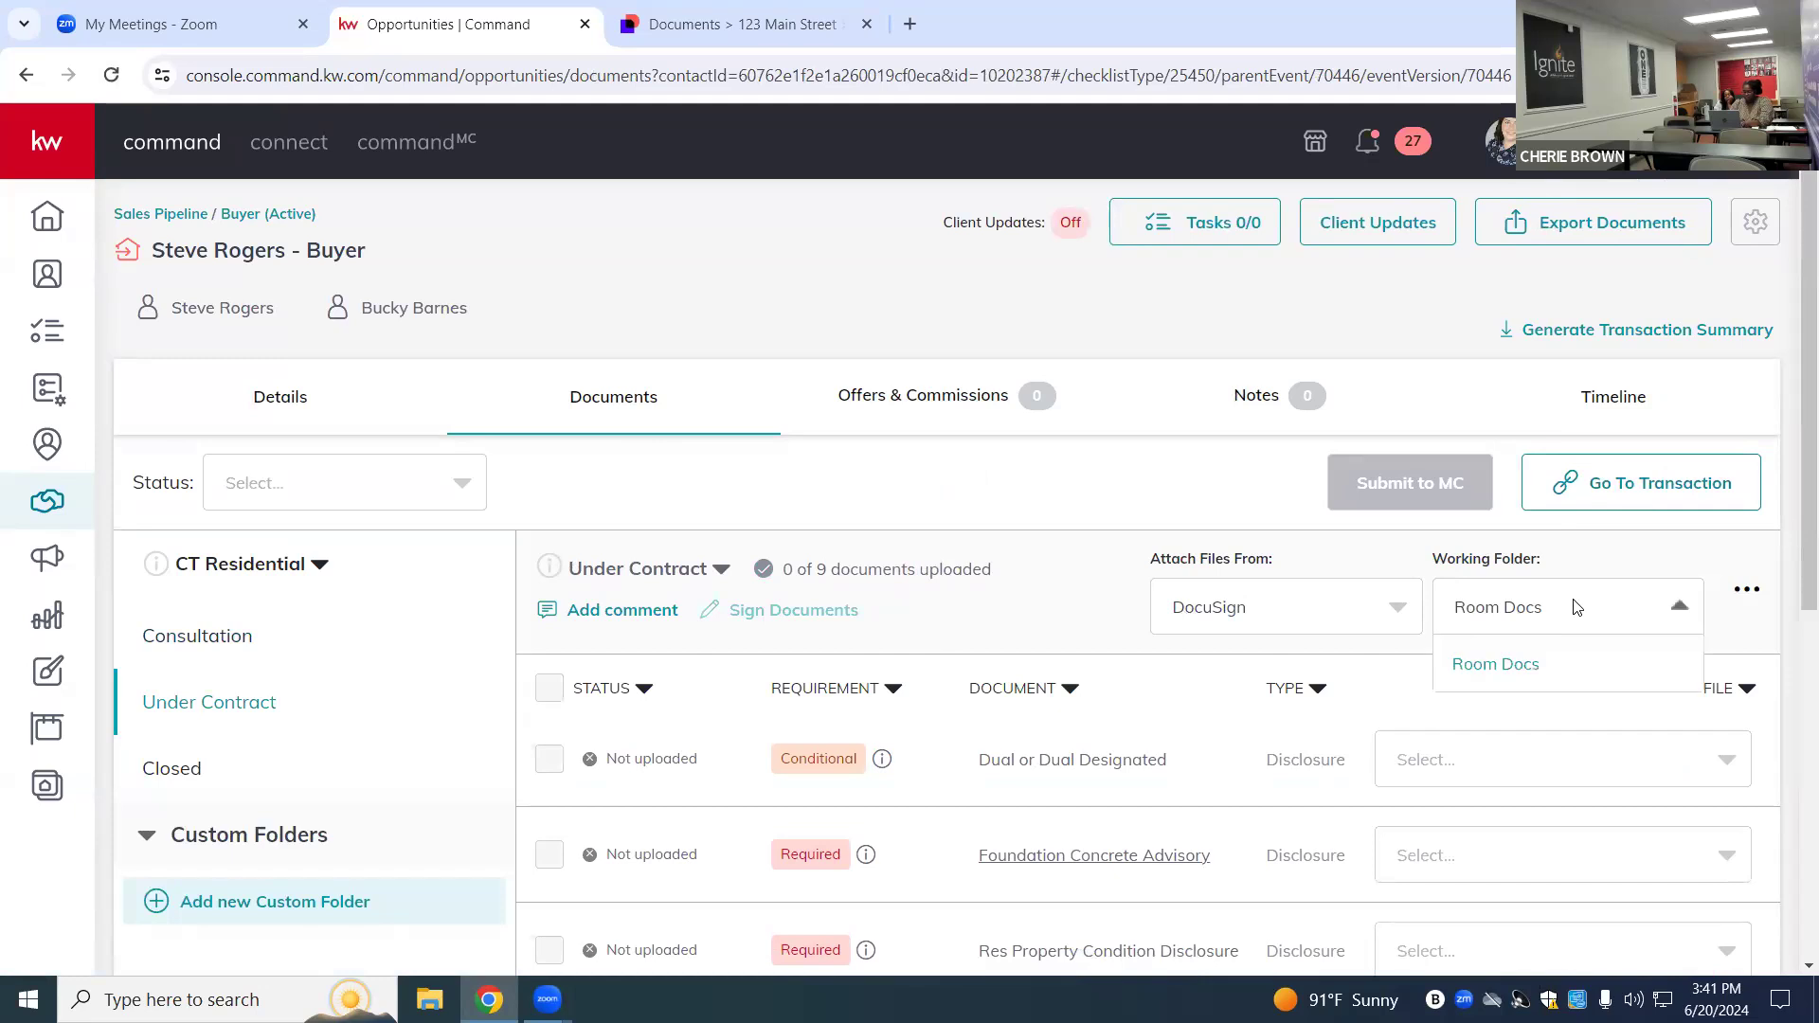
{"action": "left_click", "coordinate": [1557, 672]}
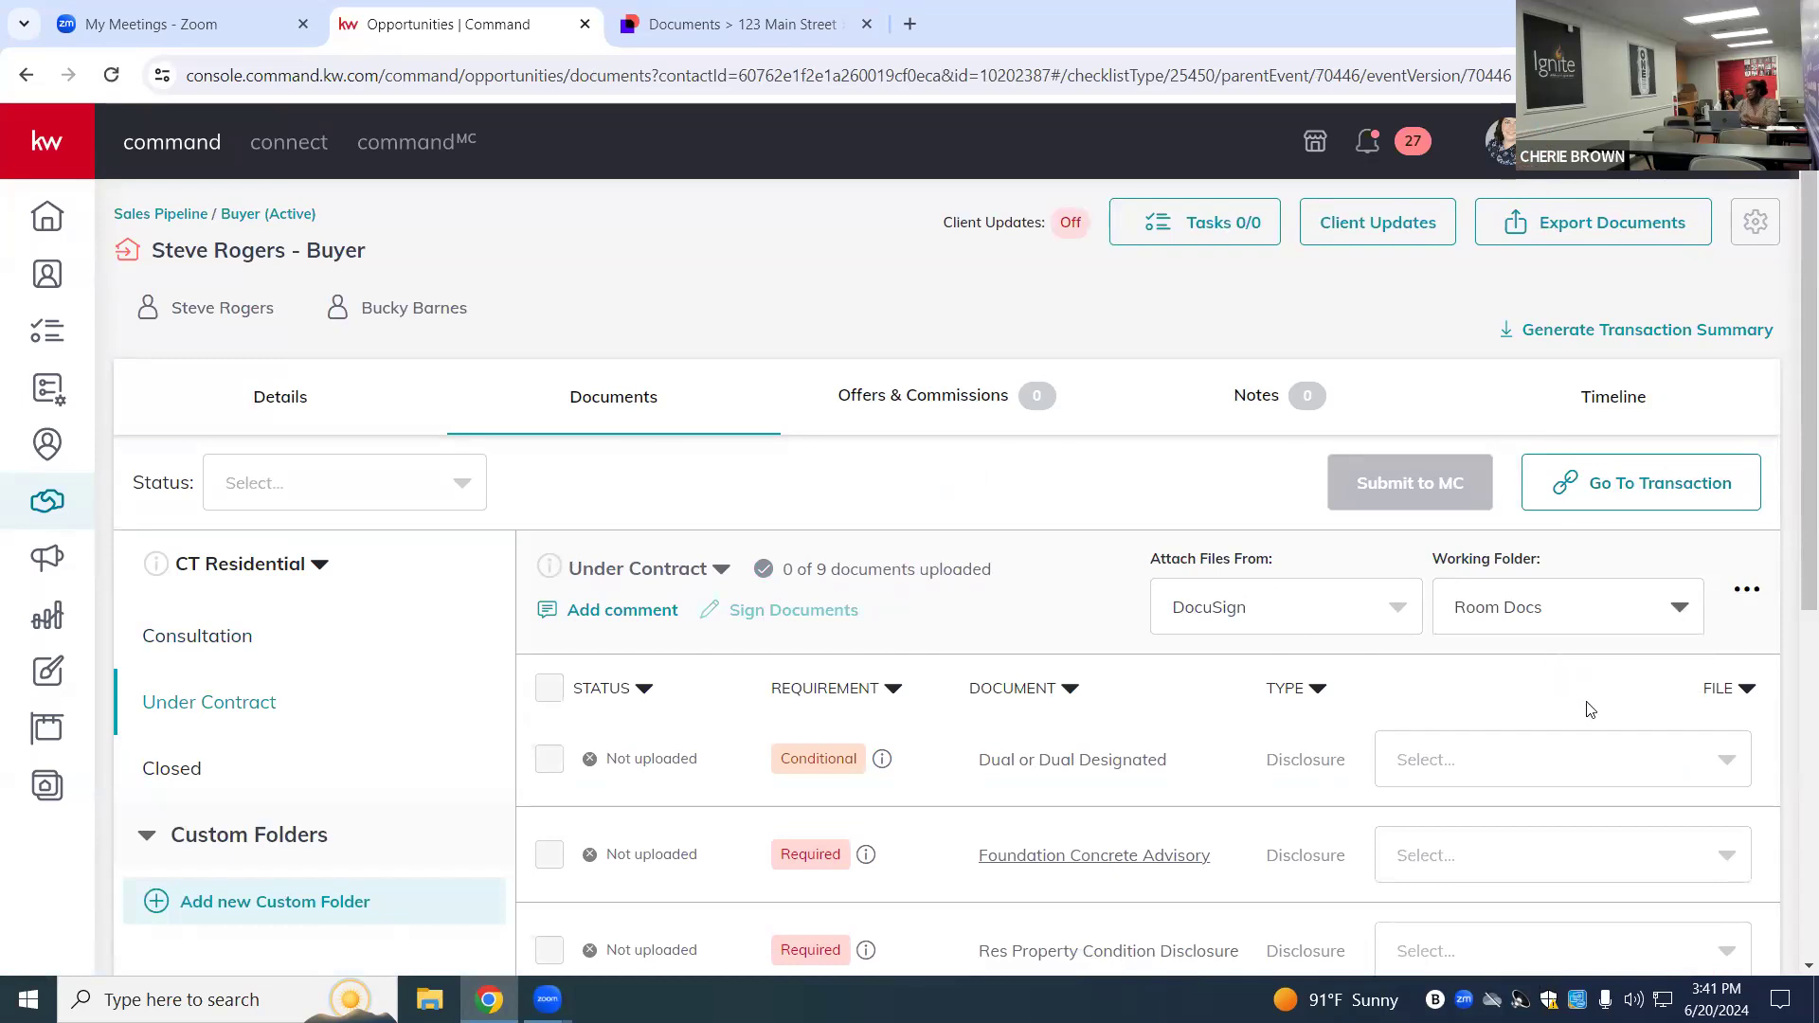
{"action": "scroll", "coordinate": [1590, 709], "scroll_direction": "down", "scroll_amount": 1}
{"action": "scroll", "coordinate": [1590, 709], "scroll_direction": "down", "scroll_amount": 3}
{"action": "scroll", "coordinate": [1595, 717], "scroll_direction": "down", "scroll_amount": 3}
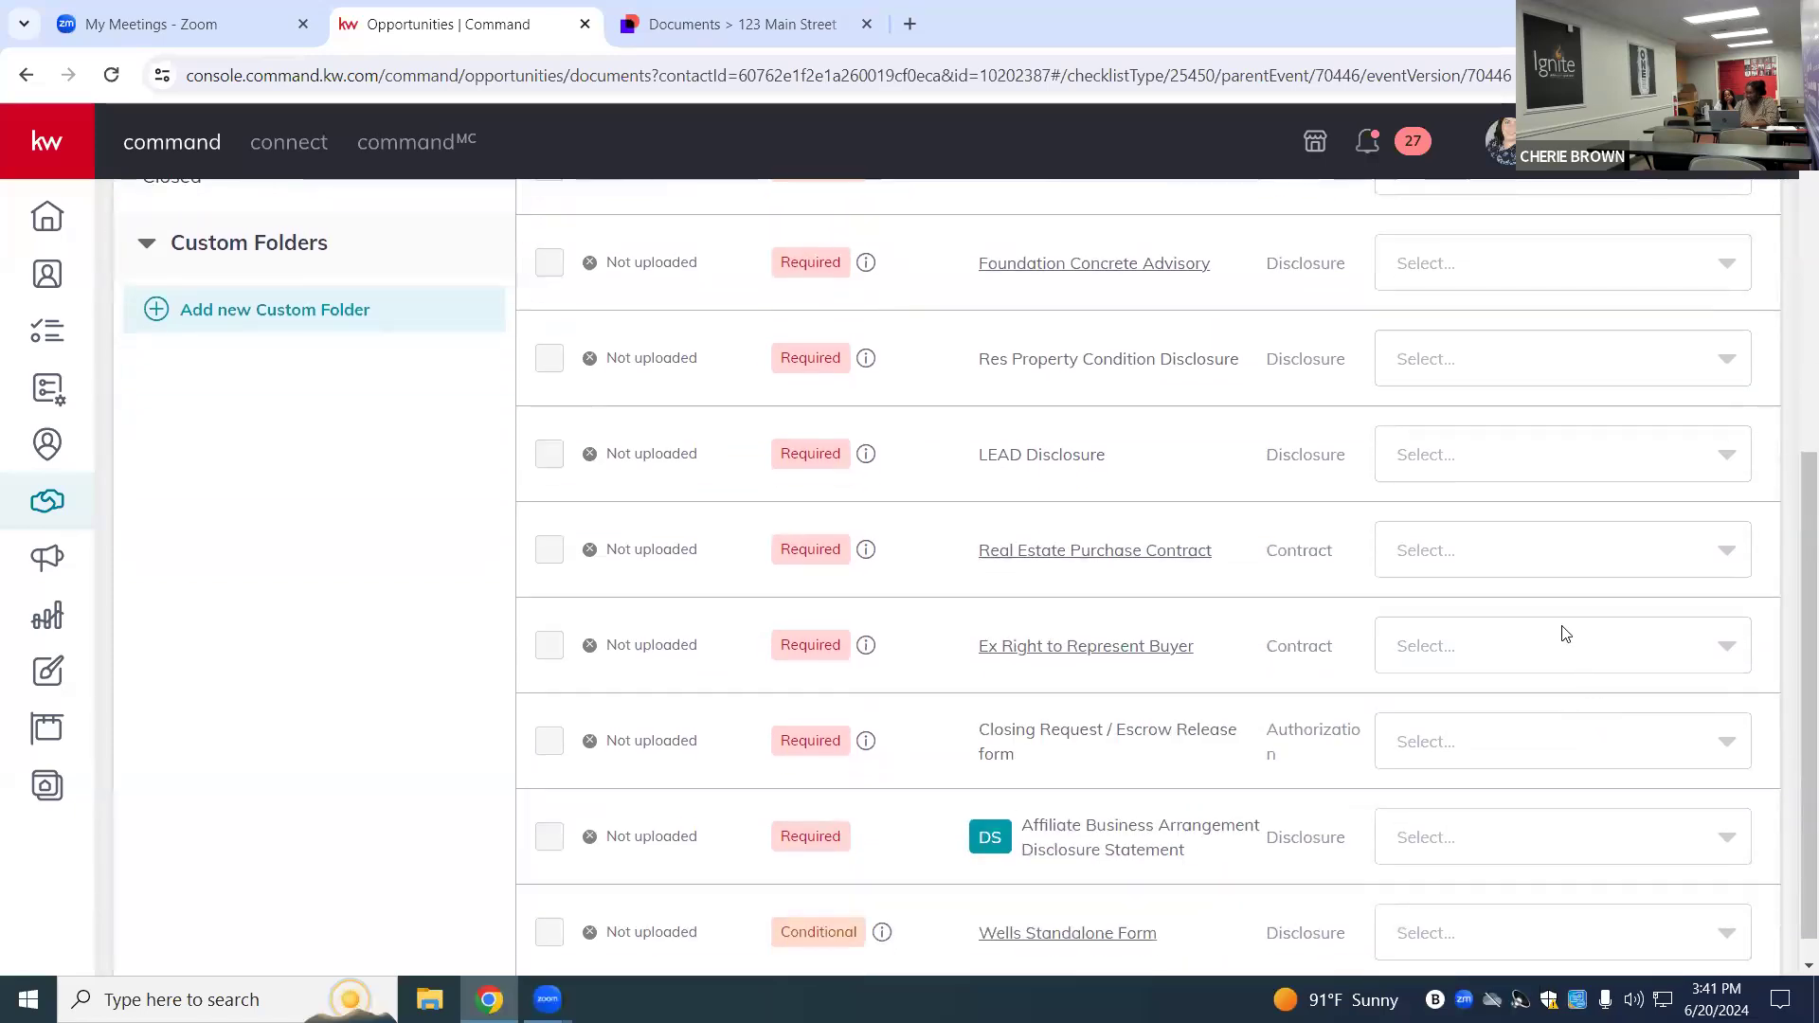
Attach the signed GHAR agreement to Ex Right to Represent Buyer and the signed KW 815 disclosure to its row.
{"action": "left_click", "coordinate": [1565, 633]}
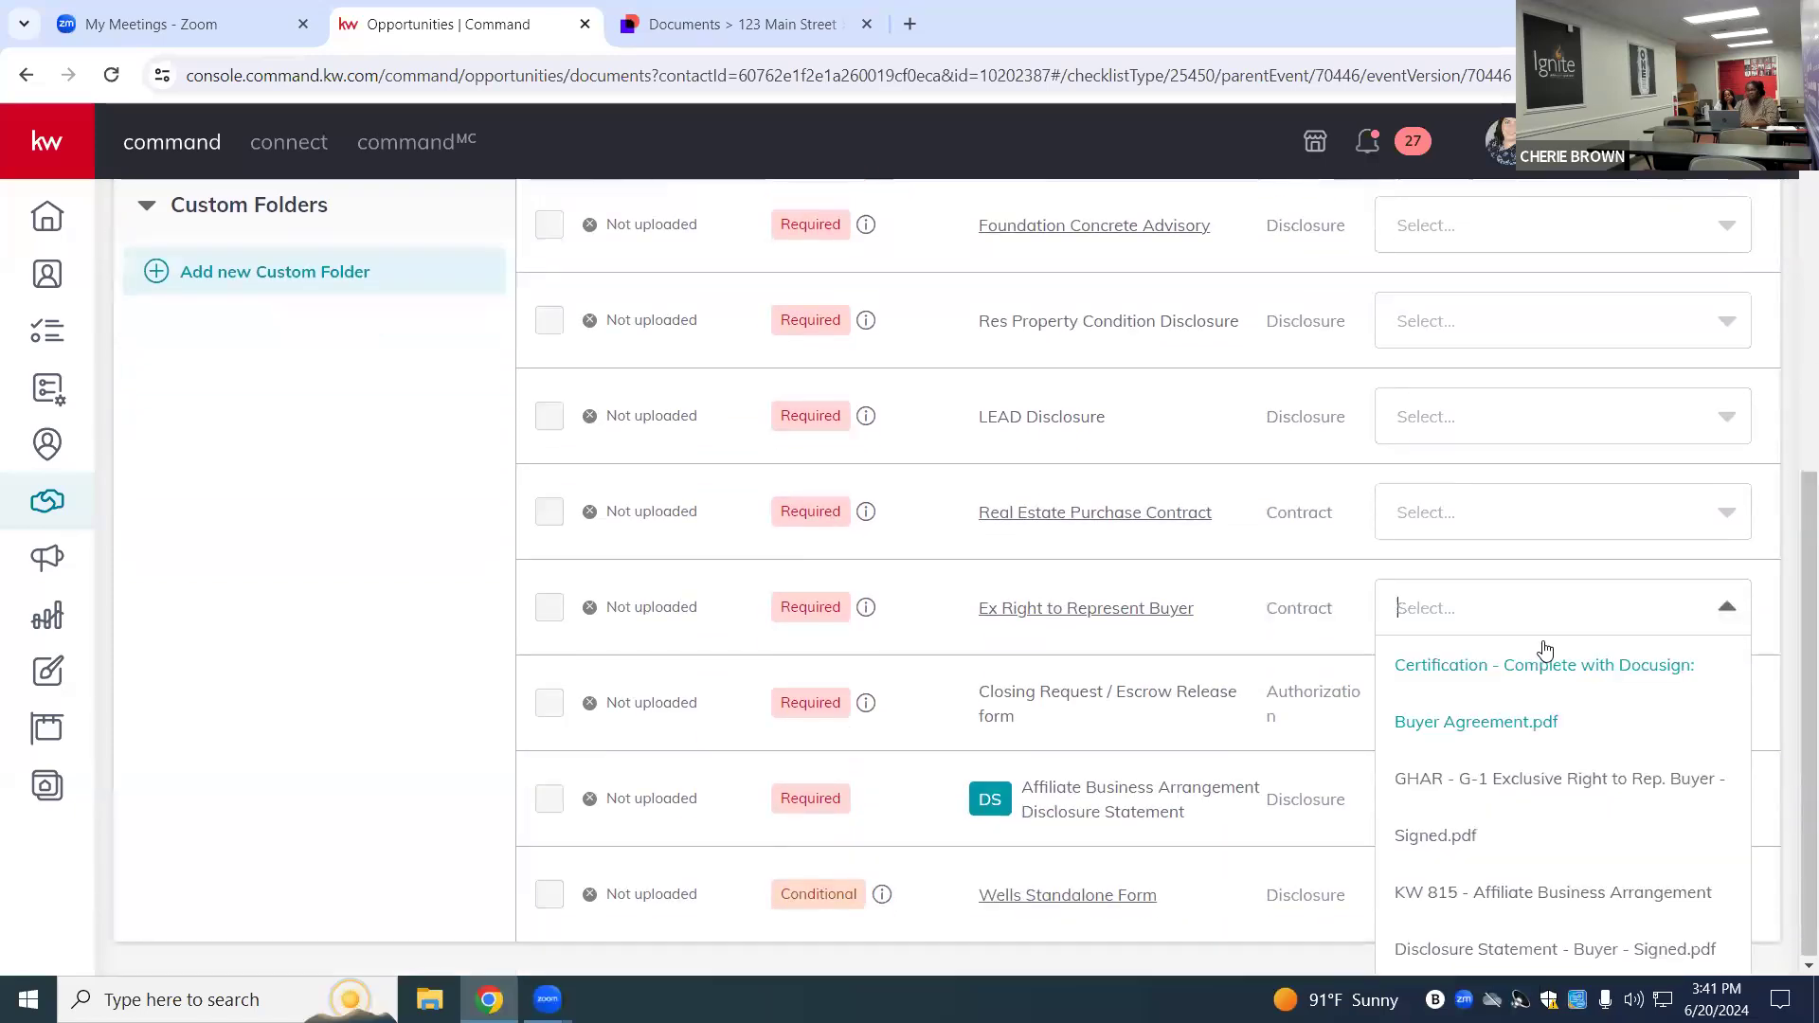
{"action": "left_click", "coordinate": [1524, 830]}
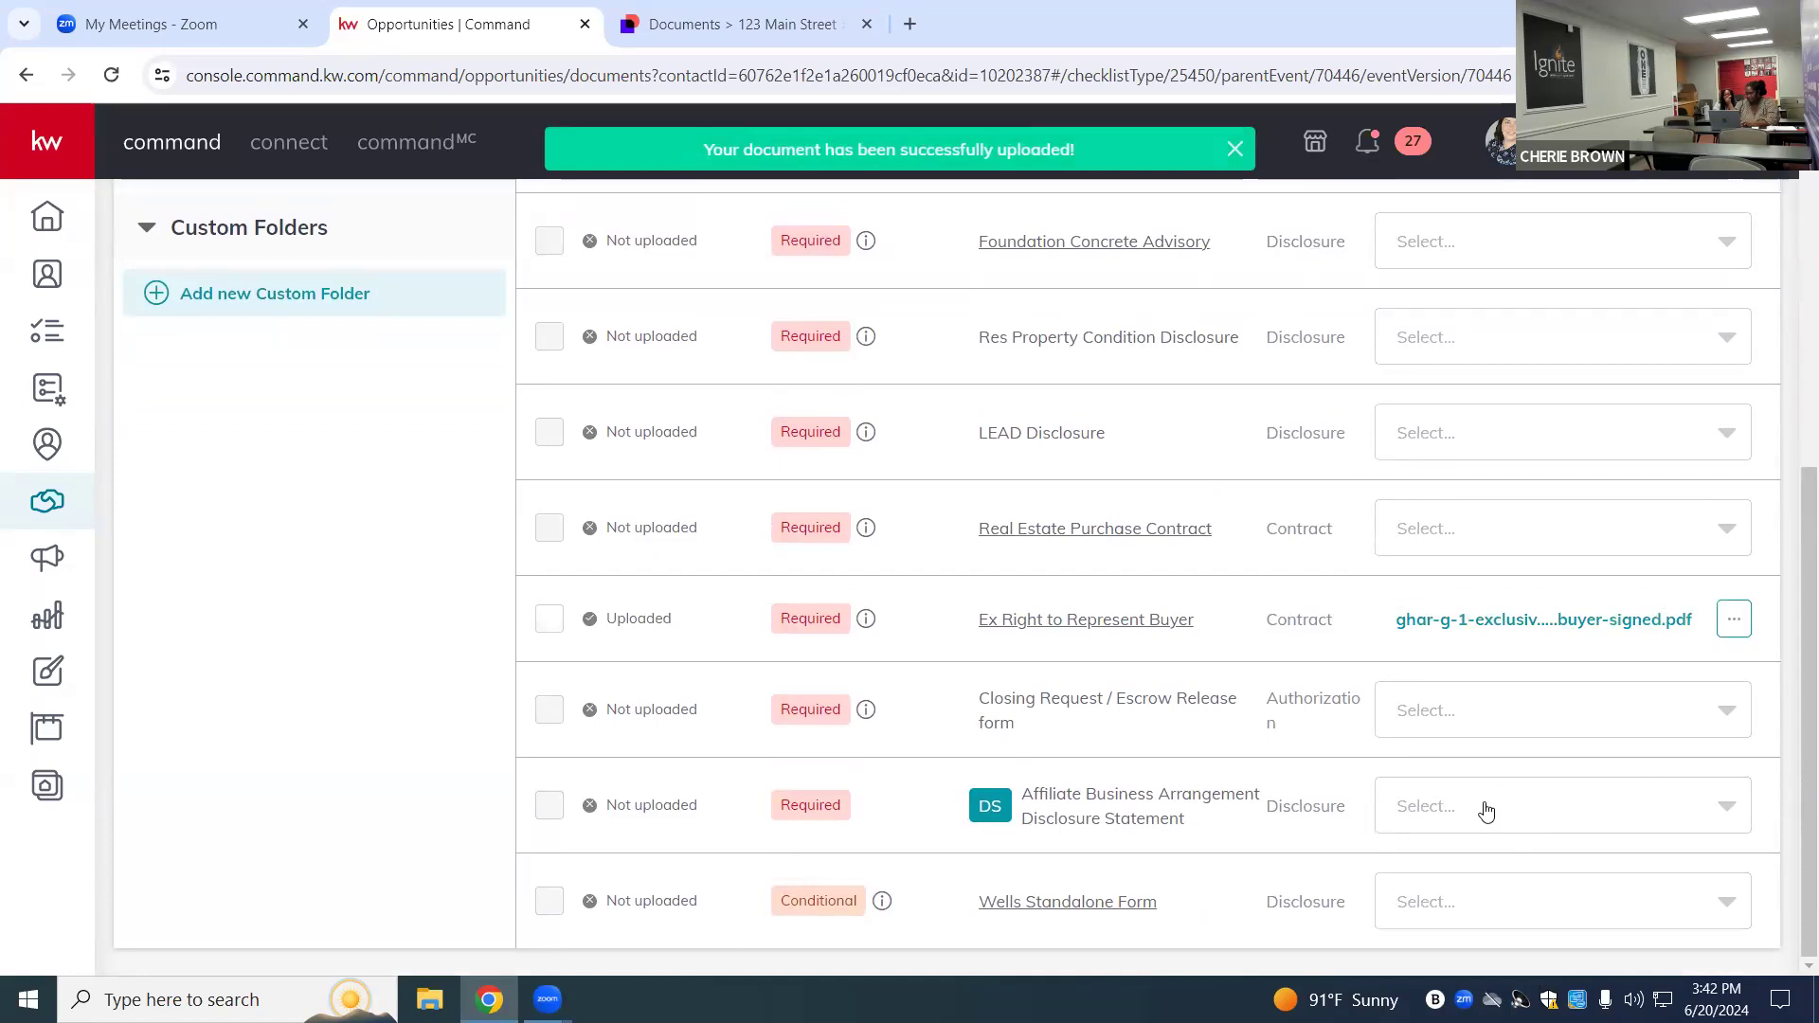
{"action": "left_click", "coordinate": [1483, 811]}
{"action": "left_click", "coordinate": [1432, 929]}
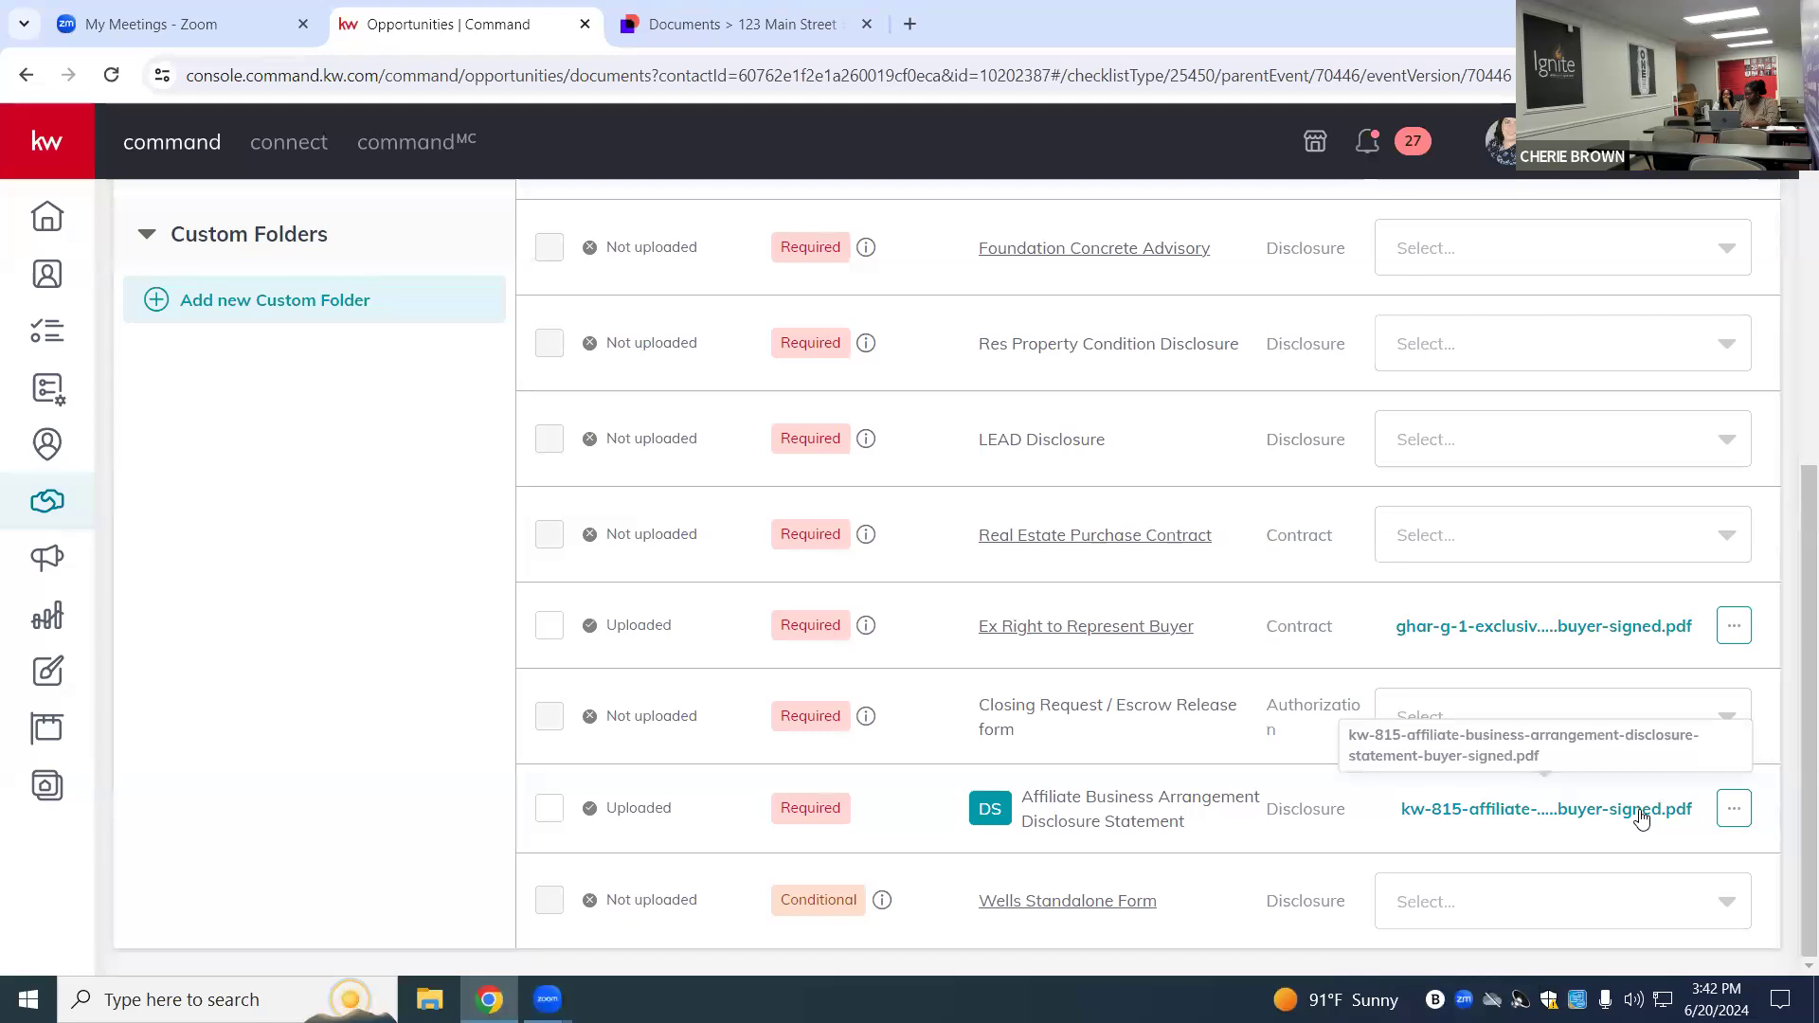
Check the files available for Real Estate Purchase Contract, leaving it unattached.
{"action": "left_click", "coordinate": [1601, 533]}
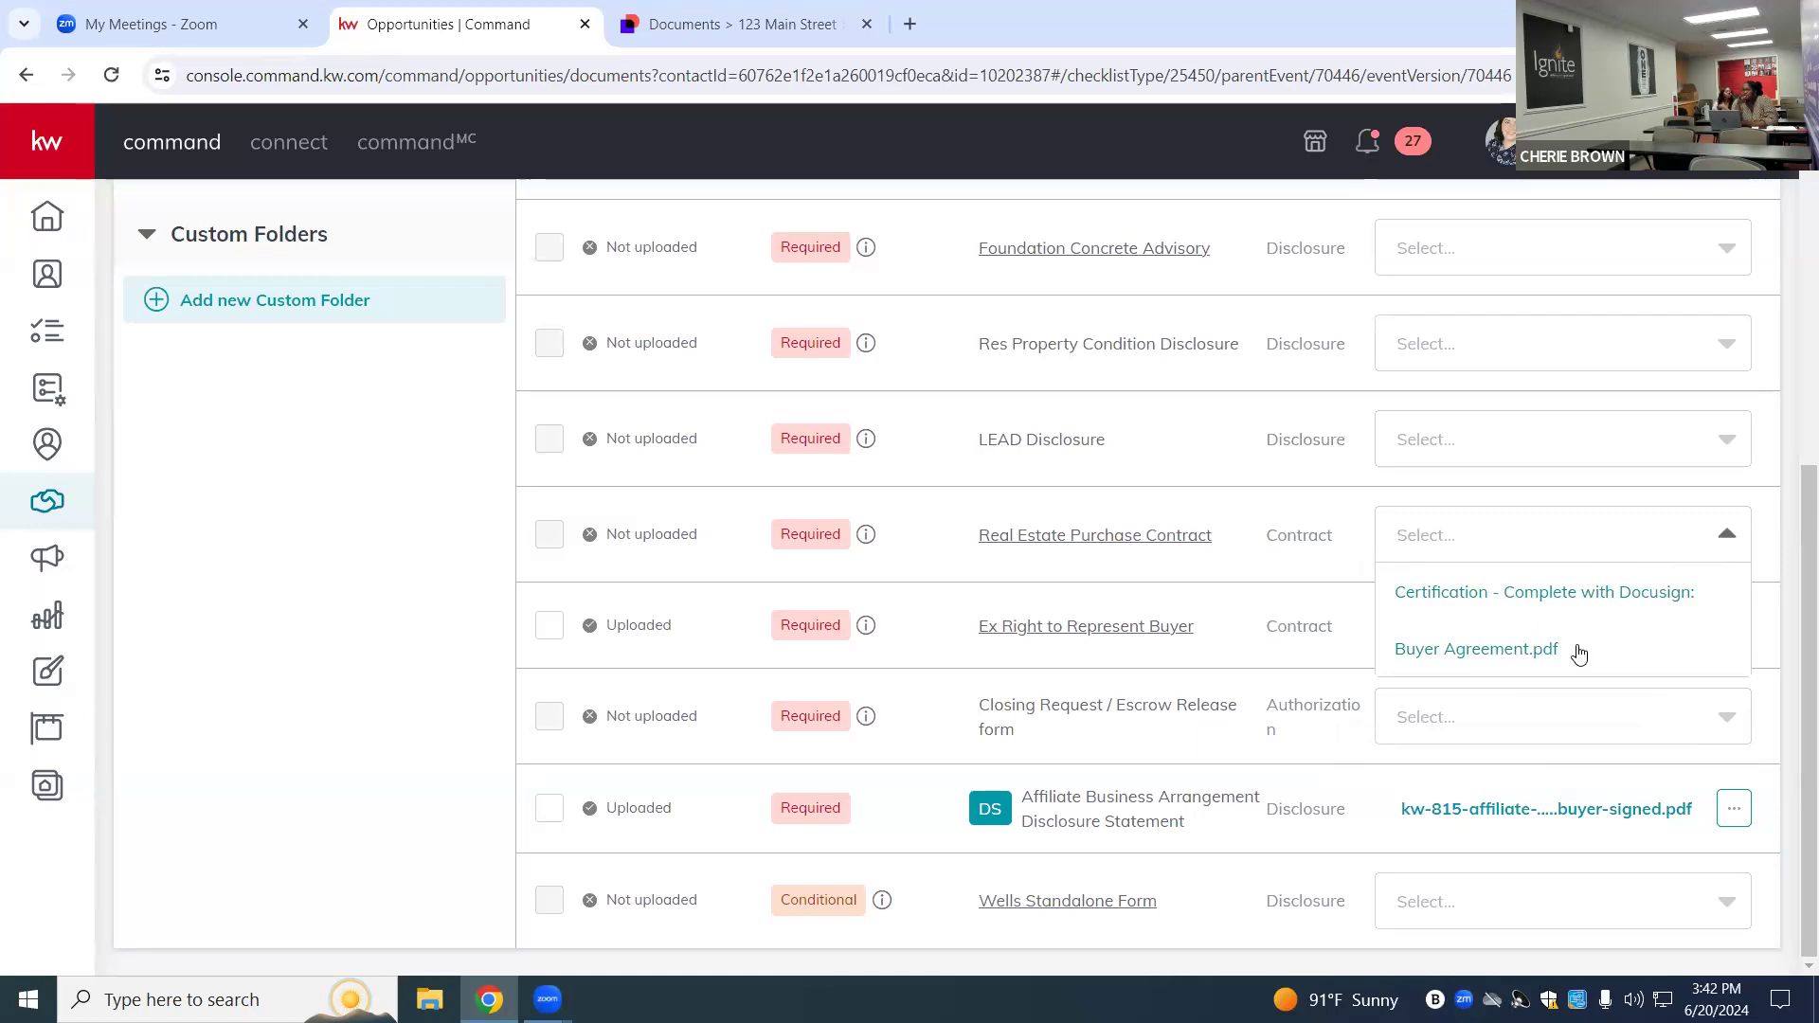
{"action": "left_click", "coordinate": [1282, 670]}
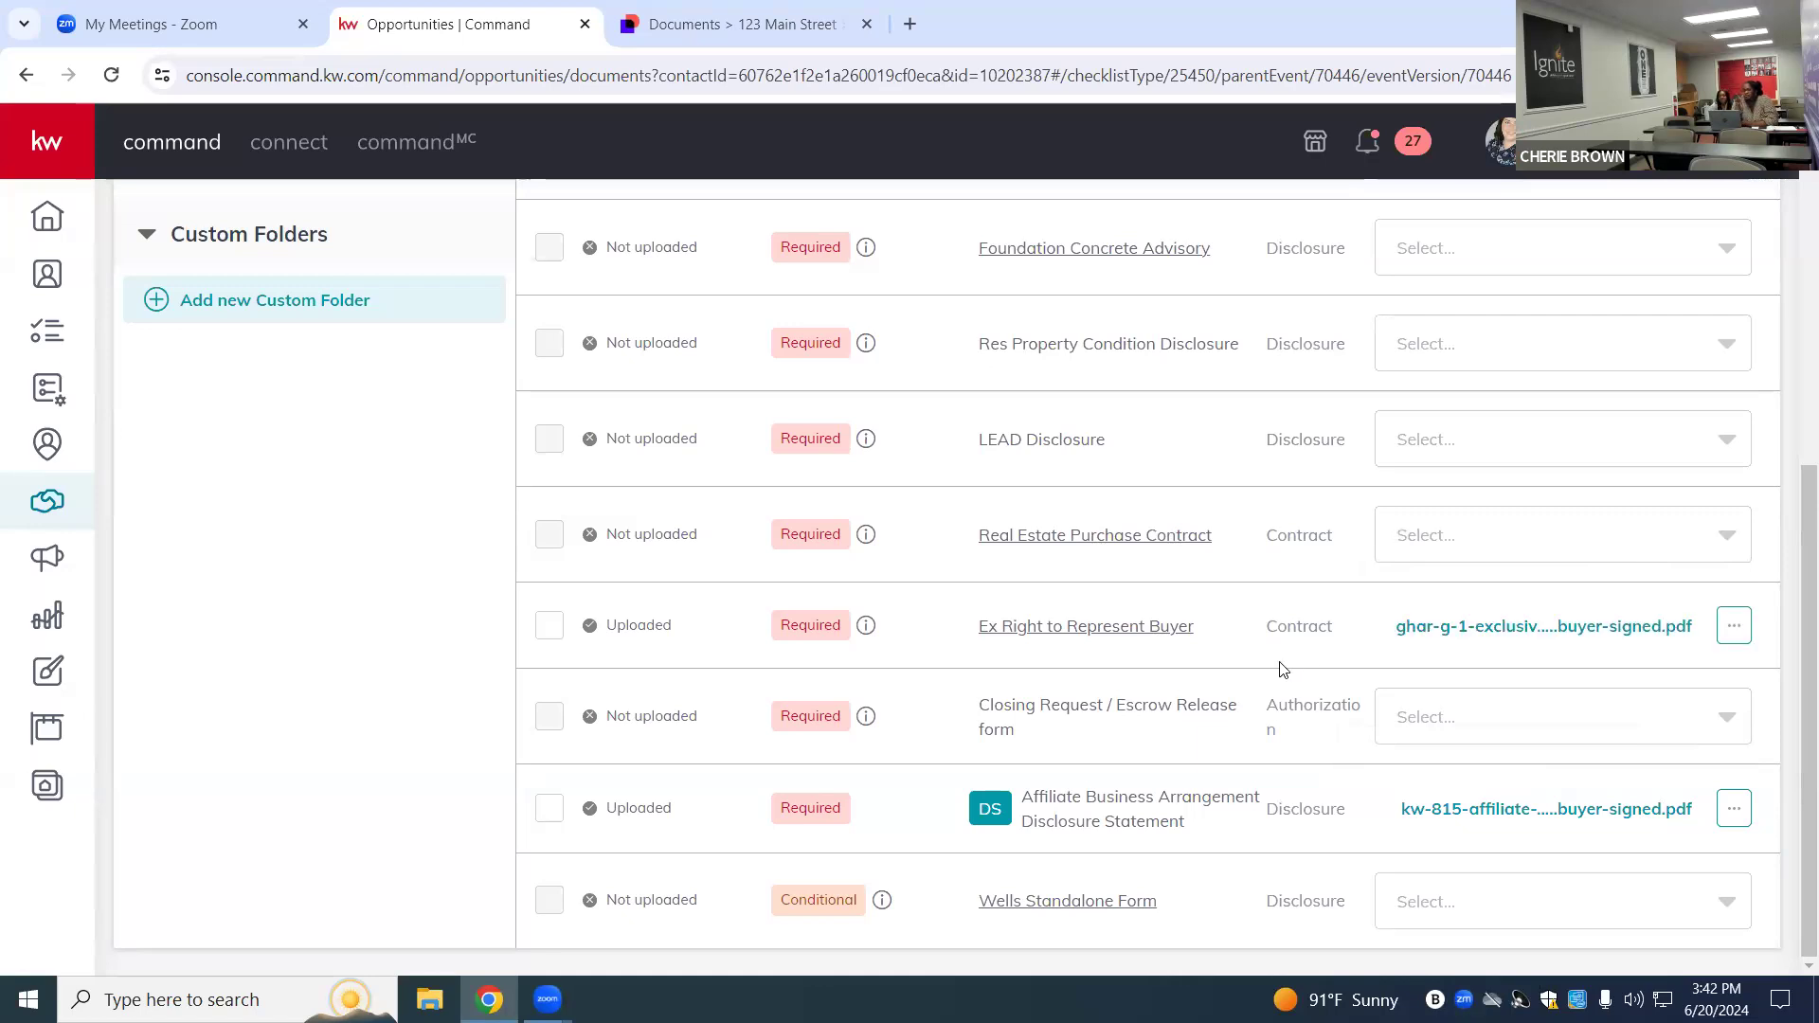
{"action": "scroll", "coordinate": [1281, 670], "scroll_direction": "up", "scroll_amount": 6}
{"action": "scroll", "coordinate": [1282, 670], "scroll_direction": "down", "scroll_amount": 1}
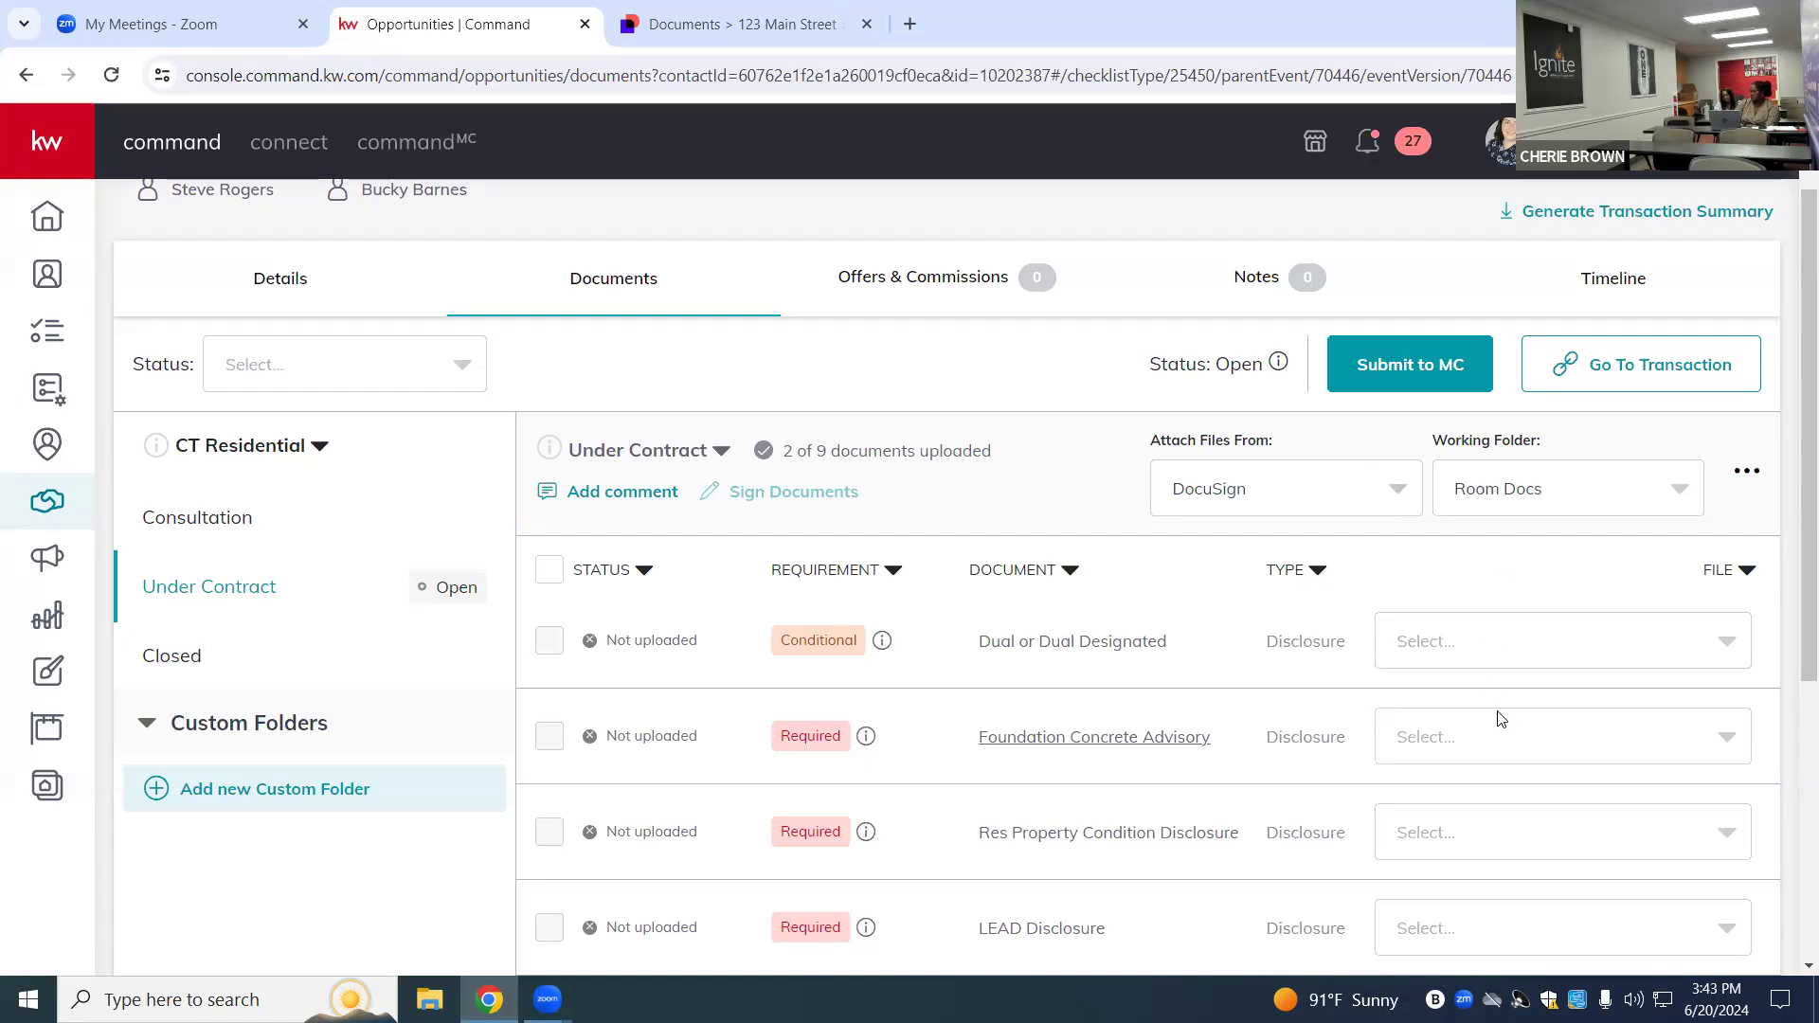
{"action": "scroll", "coordinate": [1501, 720], "scroll_direction": "down", "scroll_amount": 2}
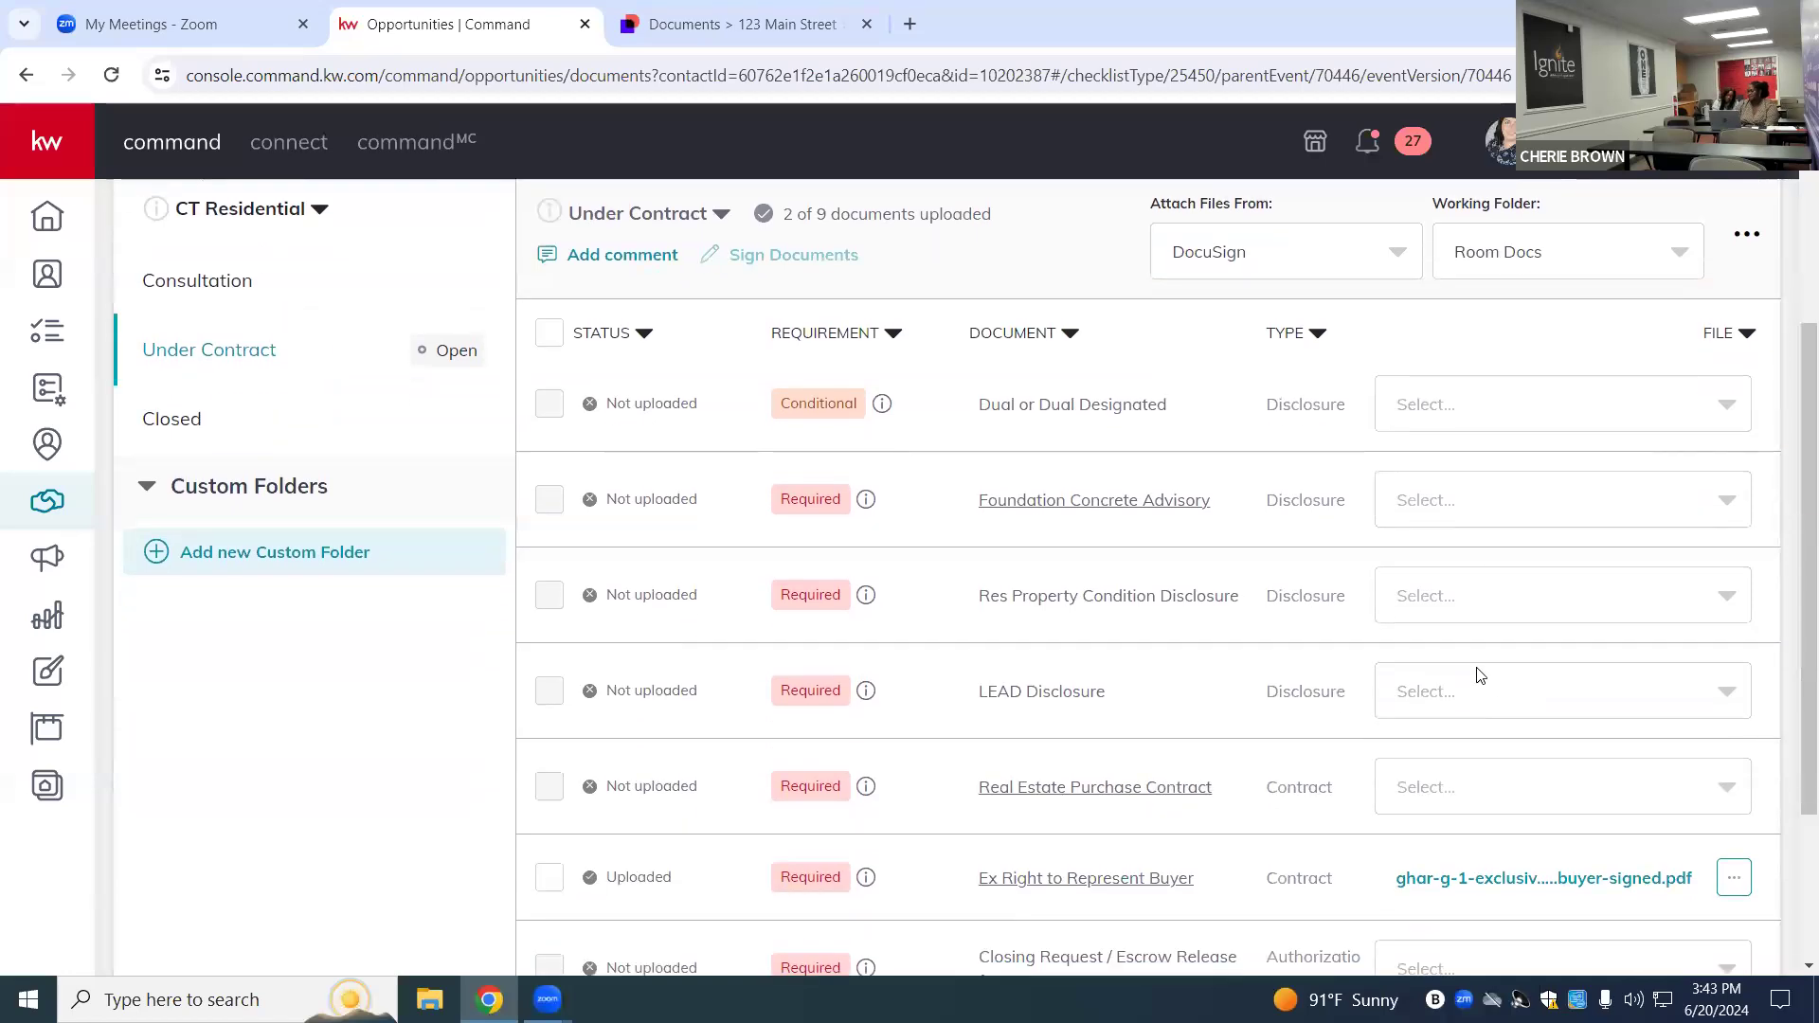
{"action": "scroll", "coordinate": [1481, 674], "scroll_direction": "down", "scroll_amount": 2}
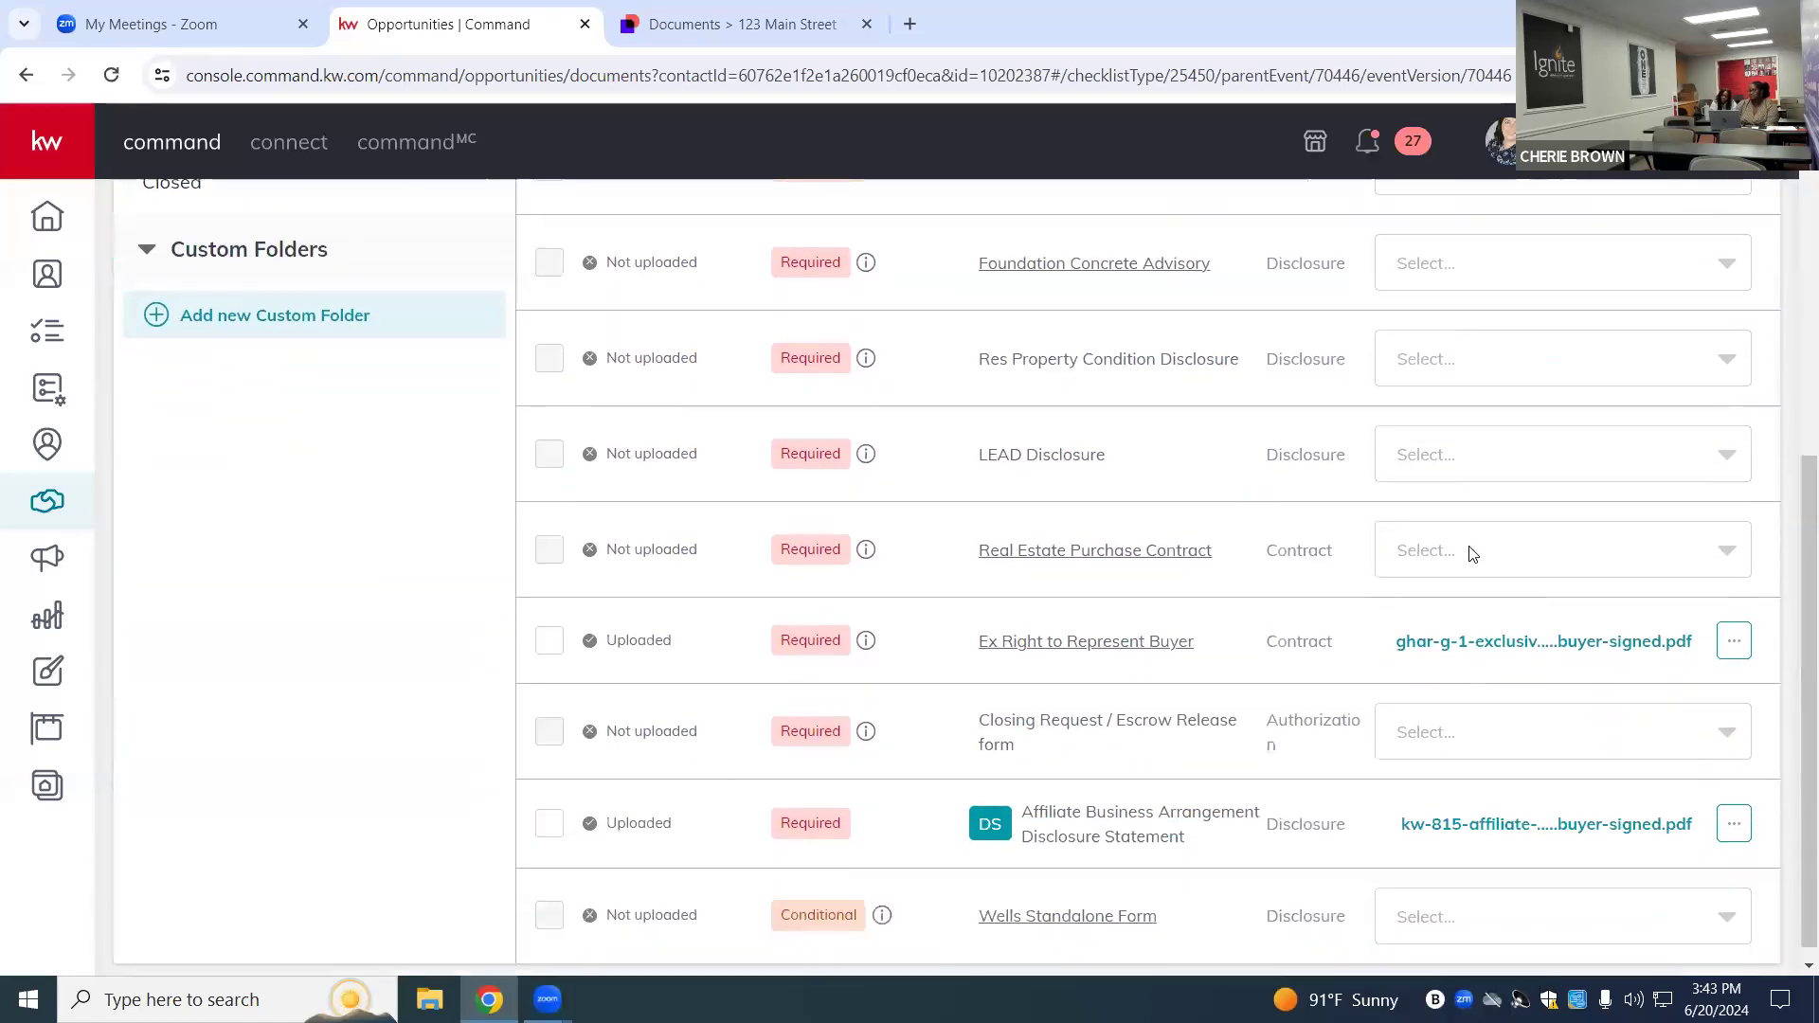
{"action": "scroll", "coordinate": [1484, 642], "scroll_direction": "up", "scroll_amount": 5}
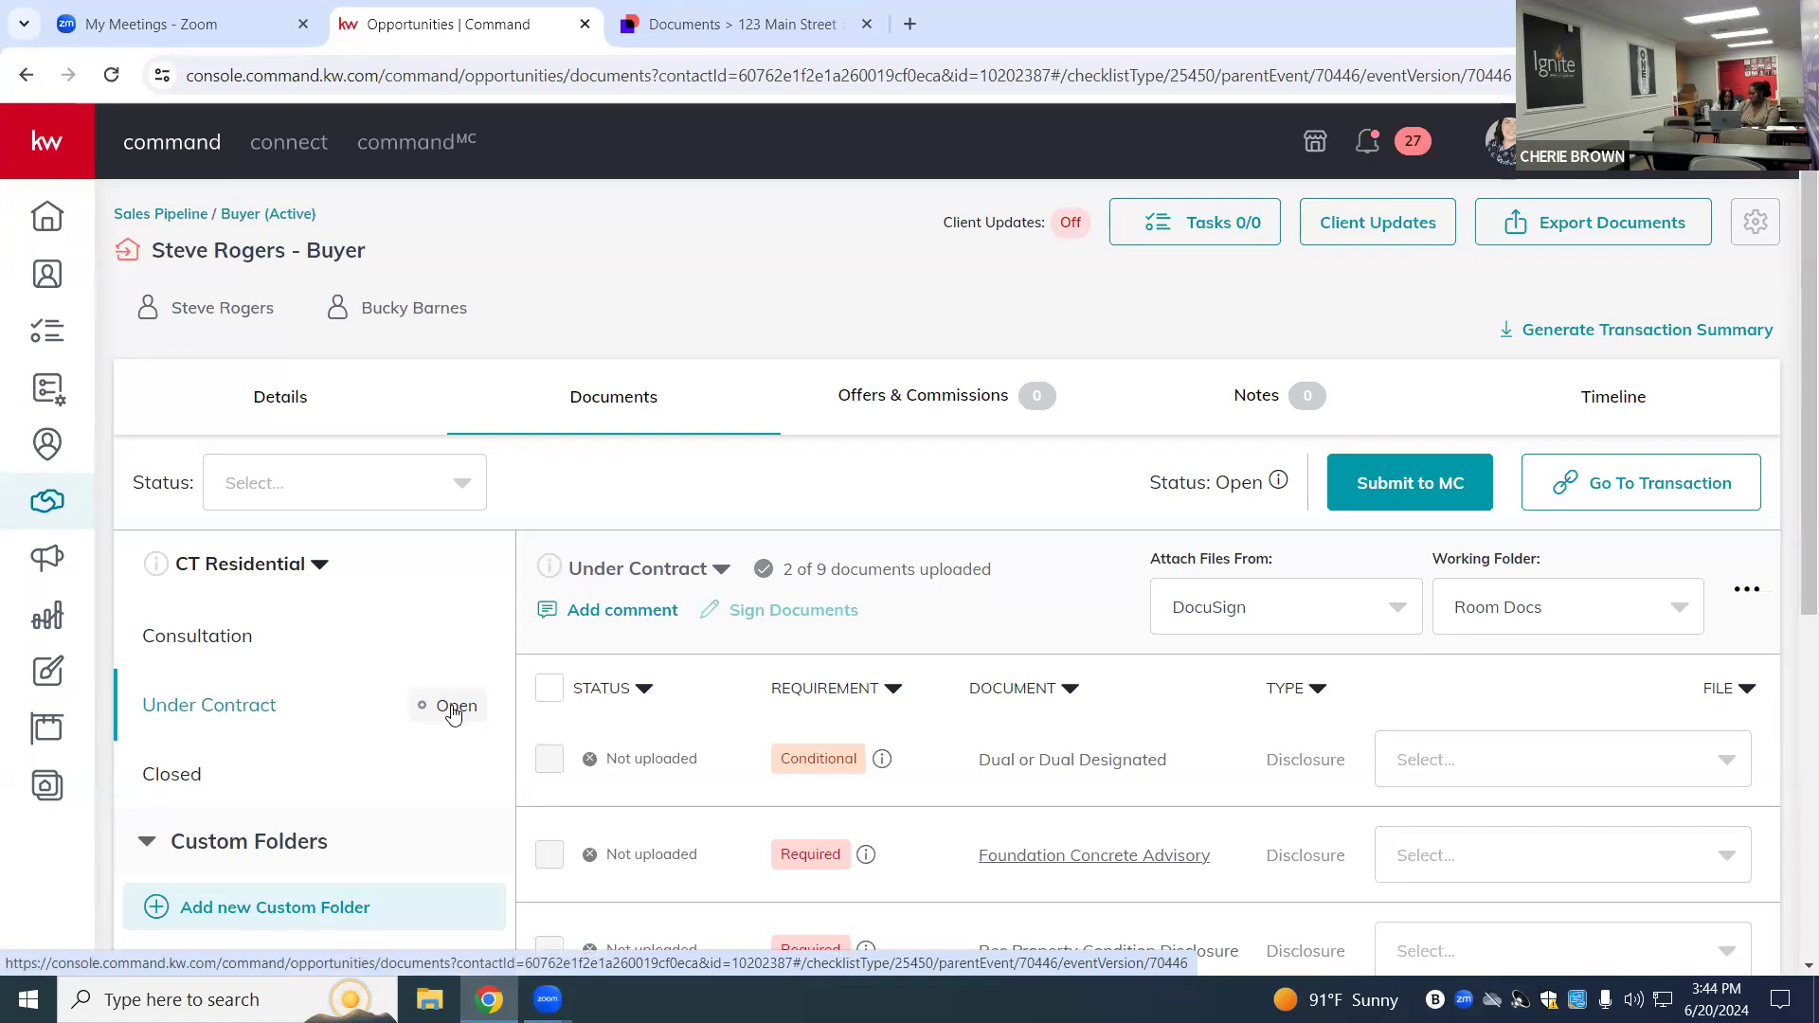
{"action": "scroll", "coordinate": [589, 861], "scroll_direction": "down", "scroll_amount": 4}
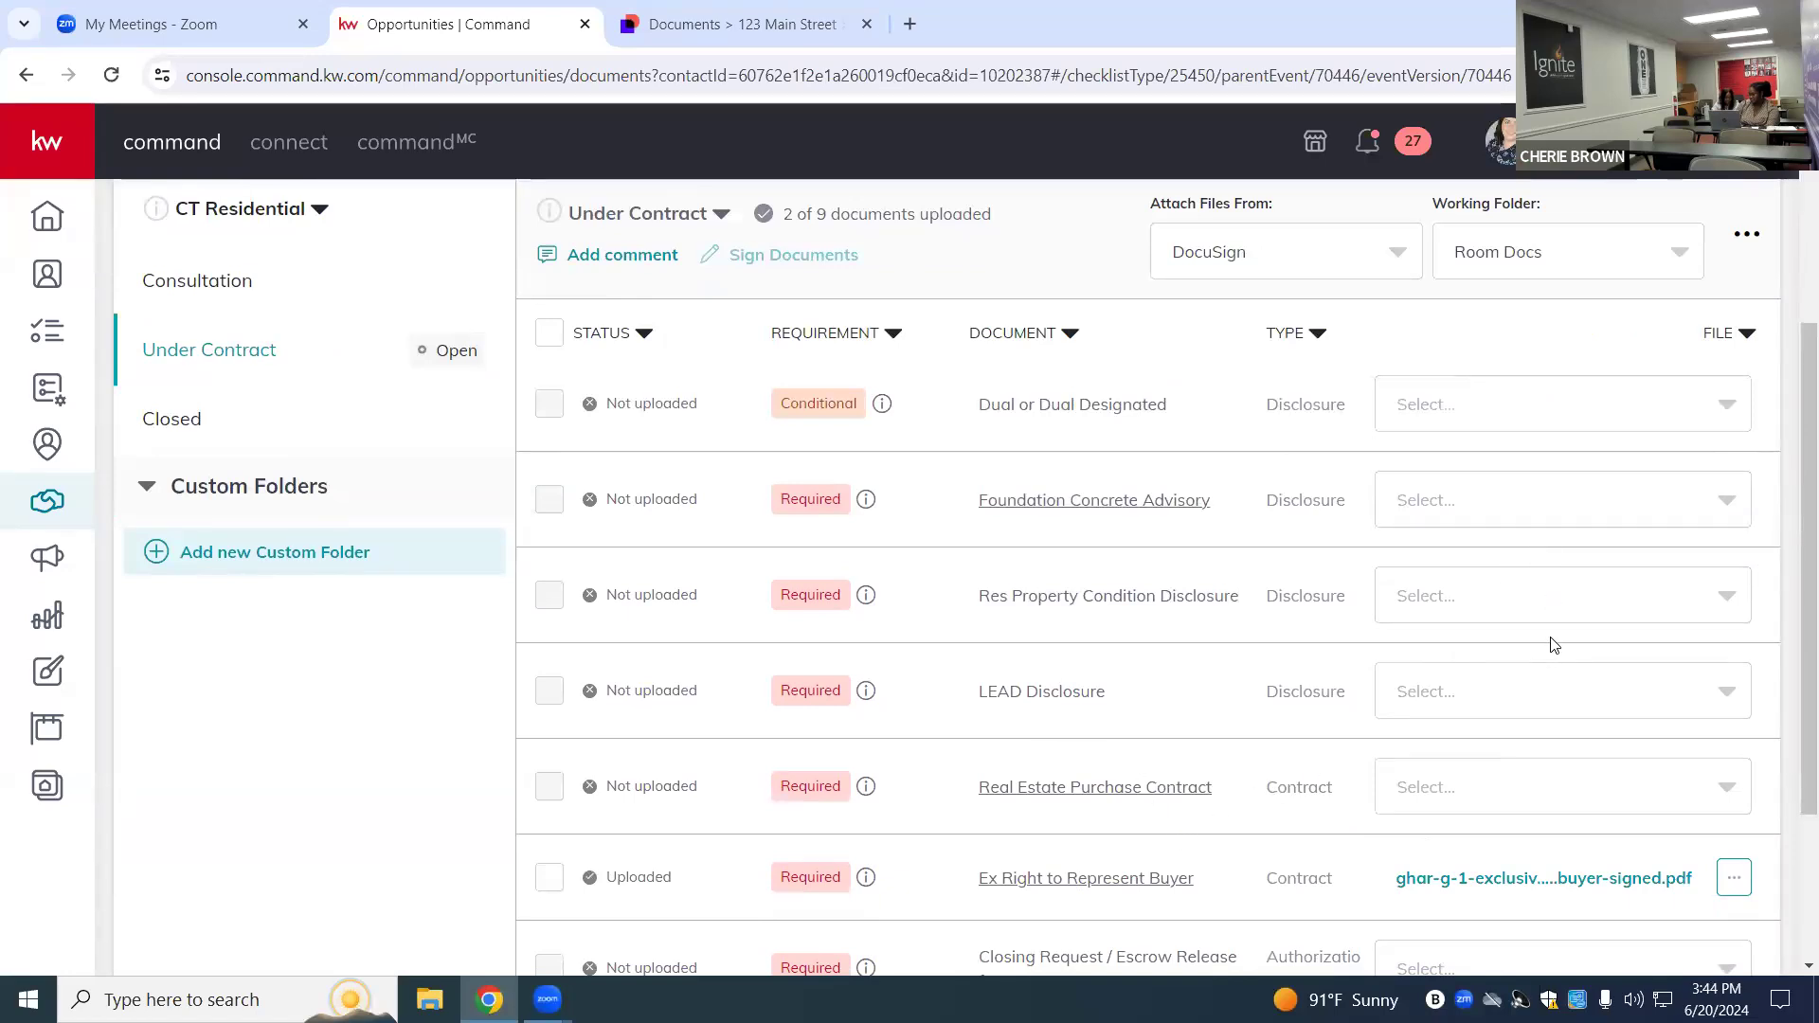
{"action": "scroll", "coordinate": [1497, 599], "scroll_direction": "down", "scroll_amount": 3}
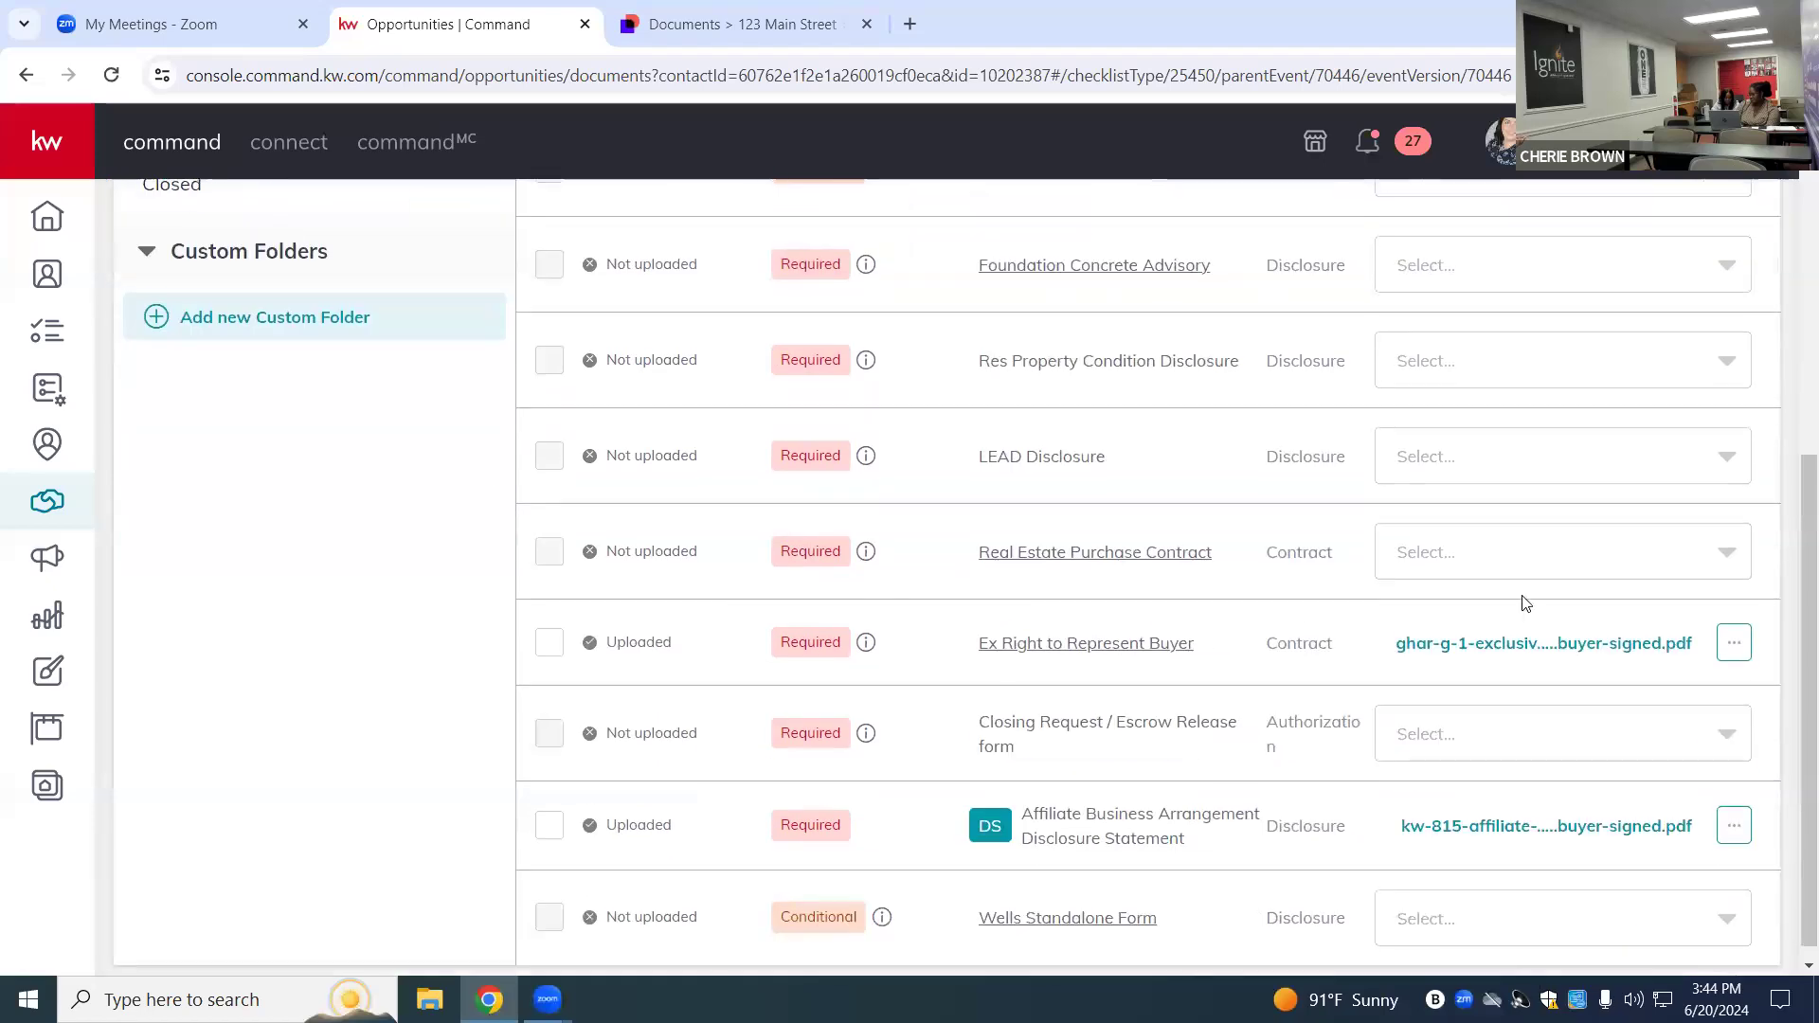
{"action": "left_click", "coordinate": [1732, 644]}
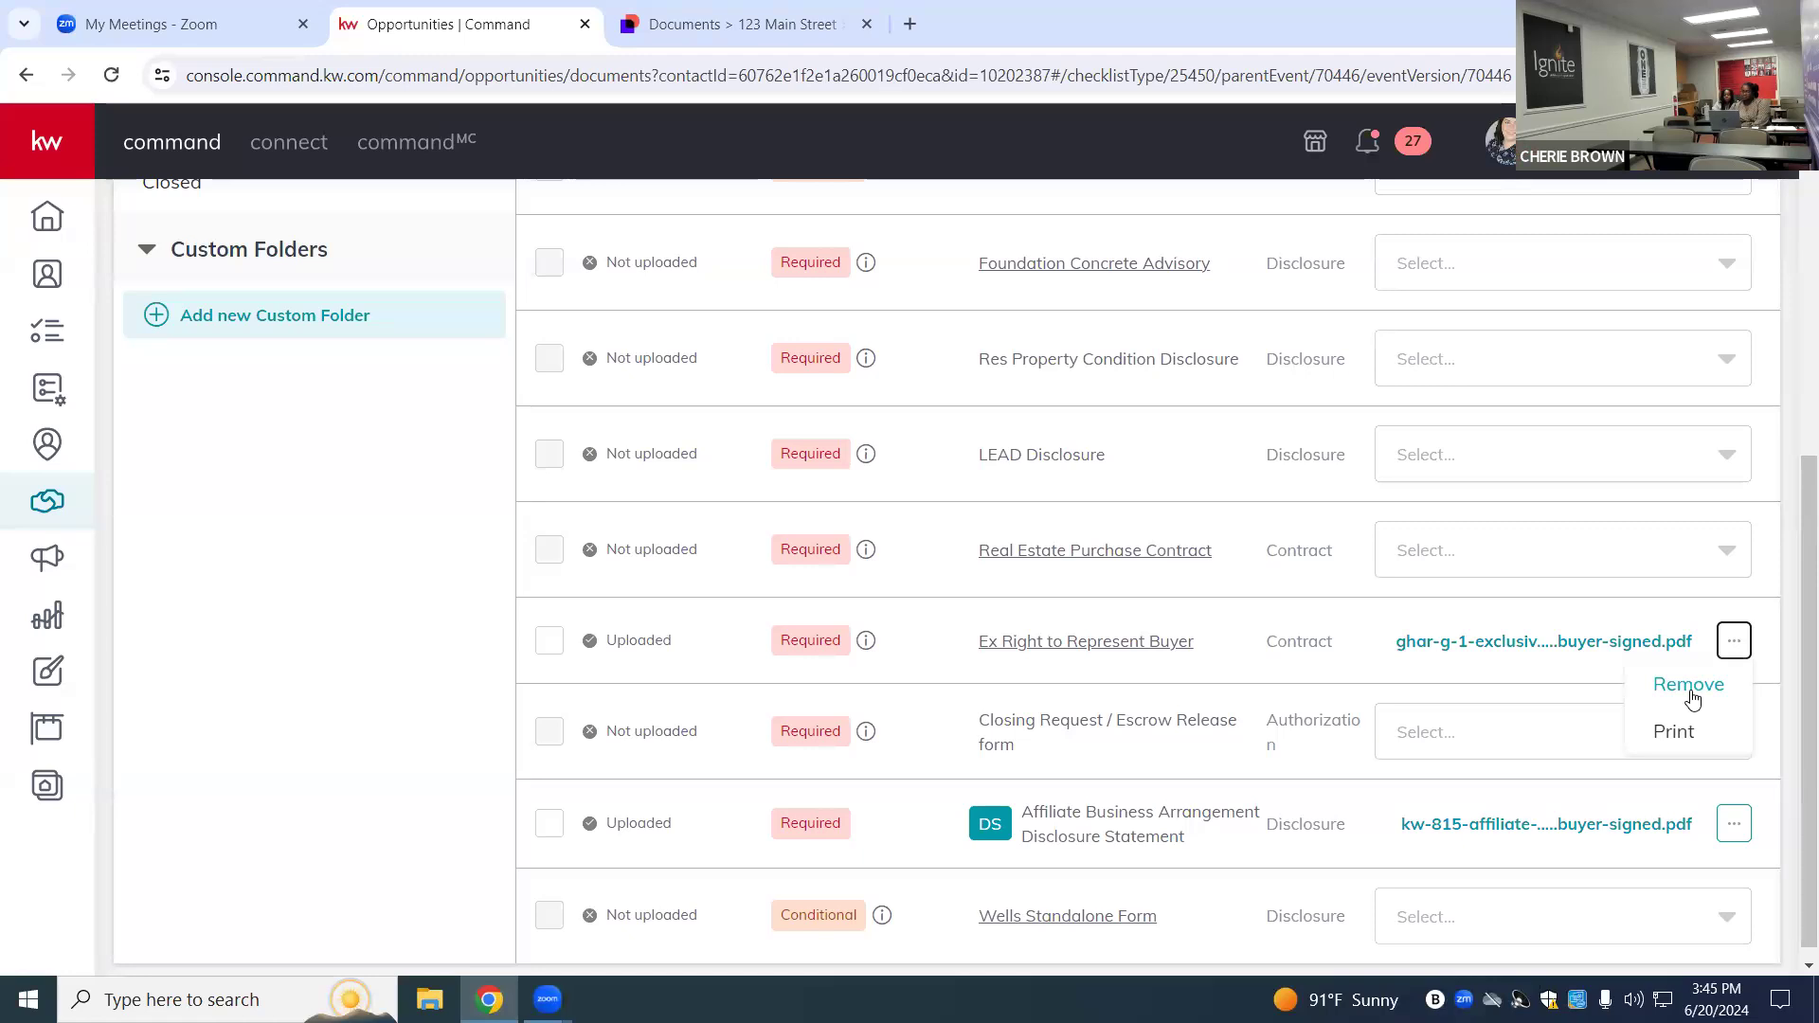
{"action": "scroll", "coordinate": [1478, 653], "scroll_direction": "up", "scroll_amount": 4}
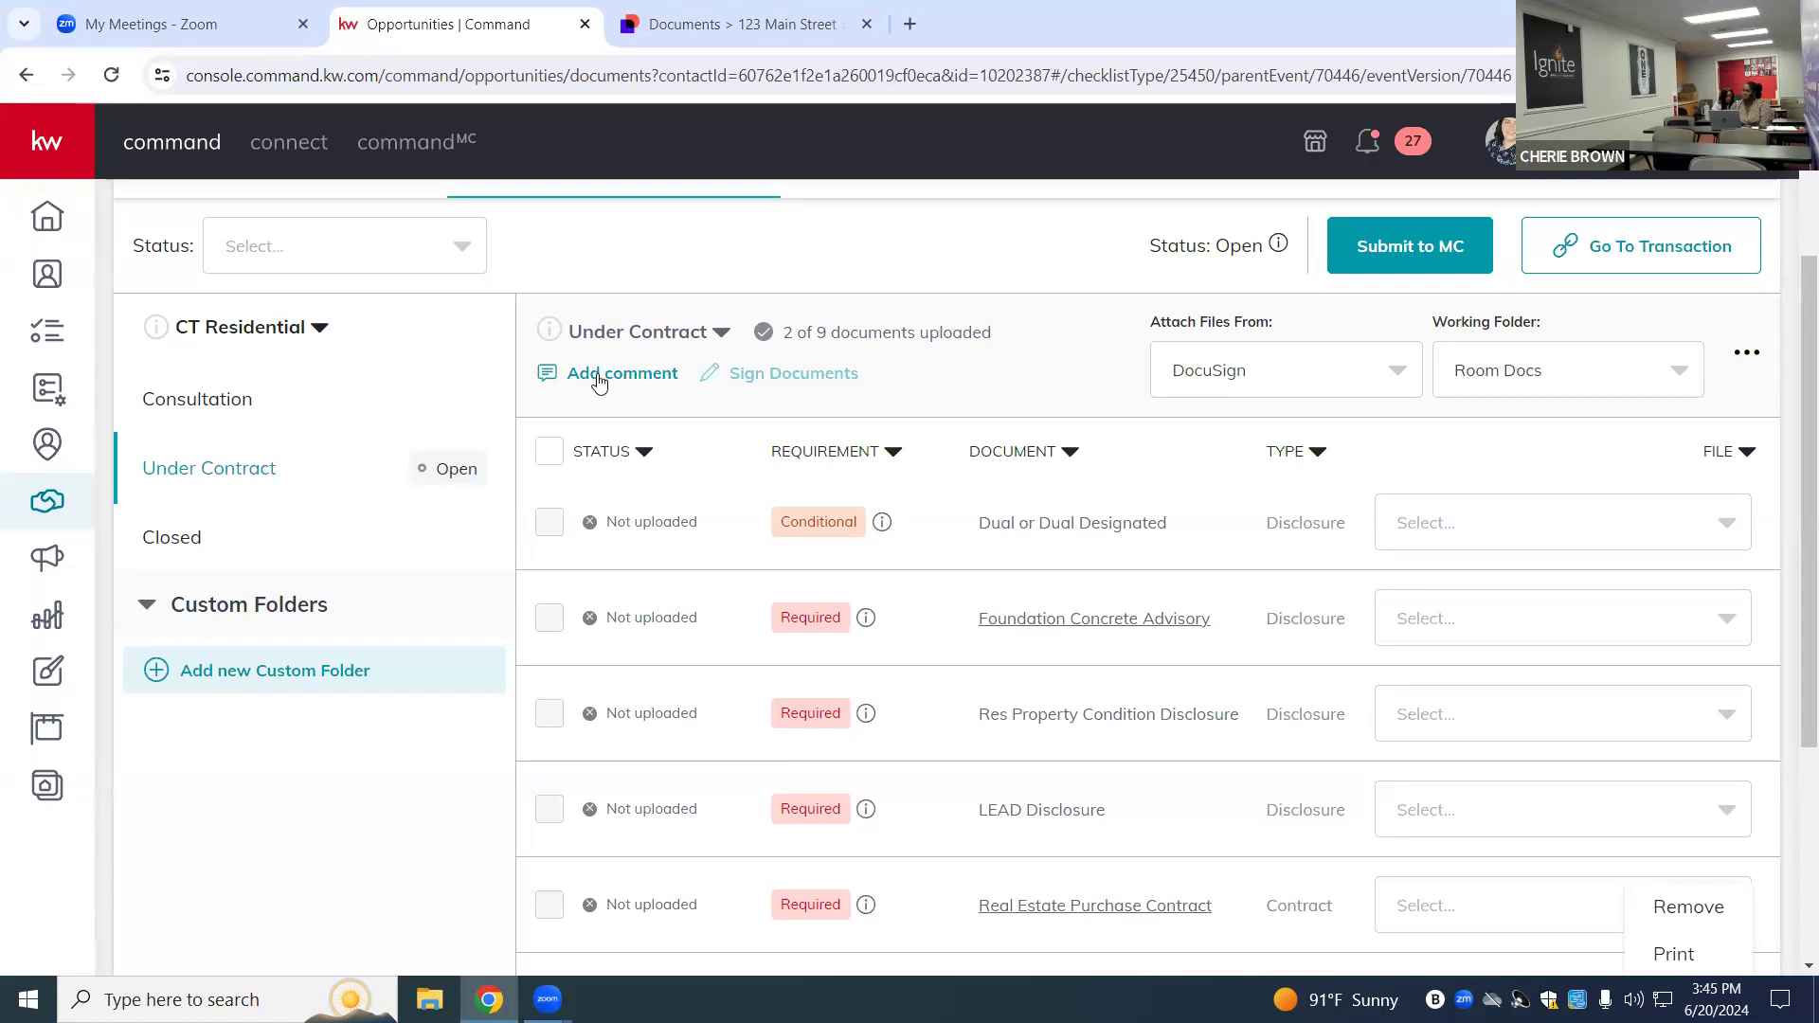
{"action": "scroll", "coordinate": [598, 381], "scroll_direction": "up", "scroll_amount": 3}
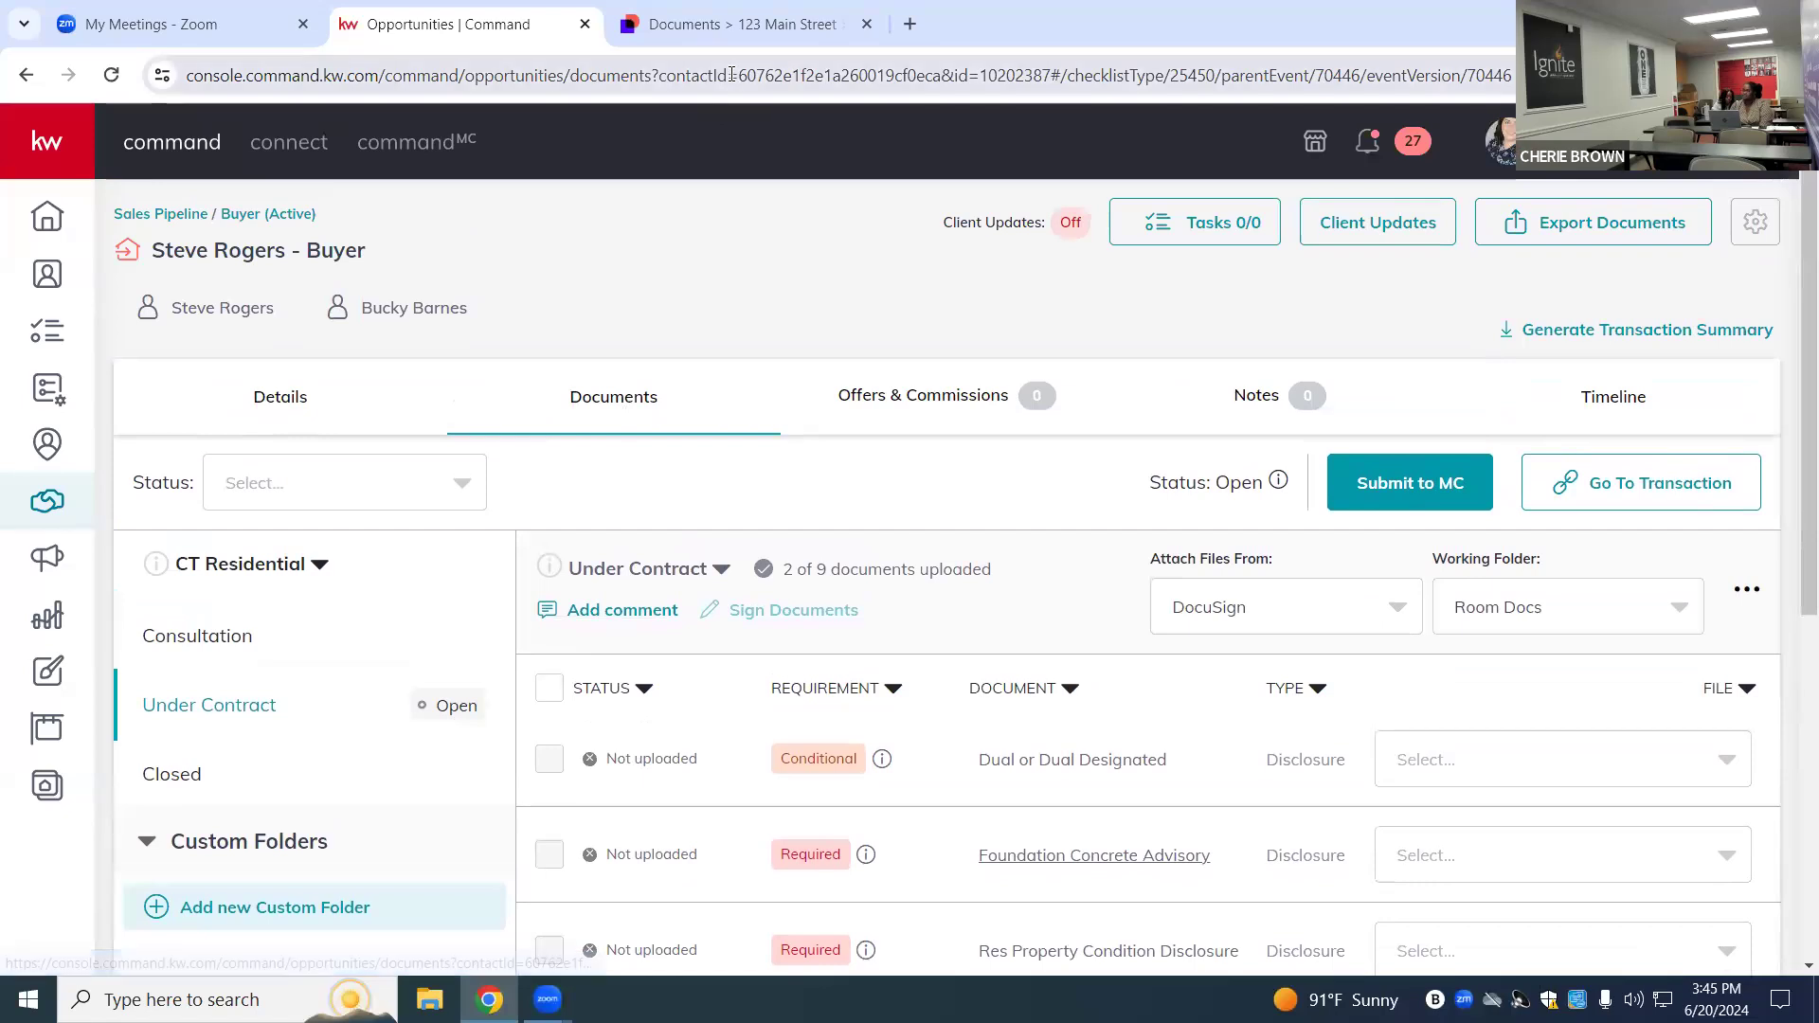